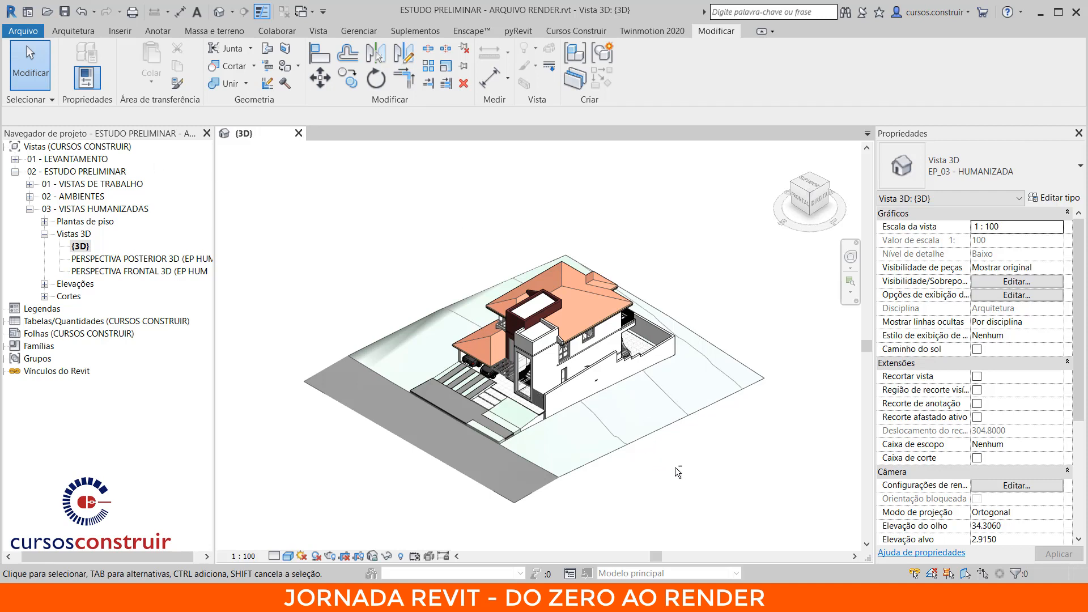
- Open the ÁREA GOURMET (EP HUM) floor plan from the humanized views and collapse the Vistas 3D group
middle_click_drag(672, 454, 805, 439, "shift")
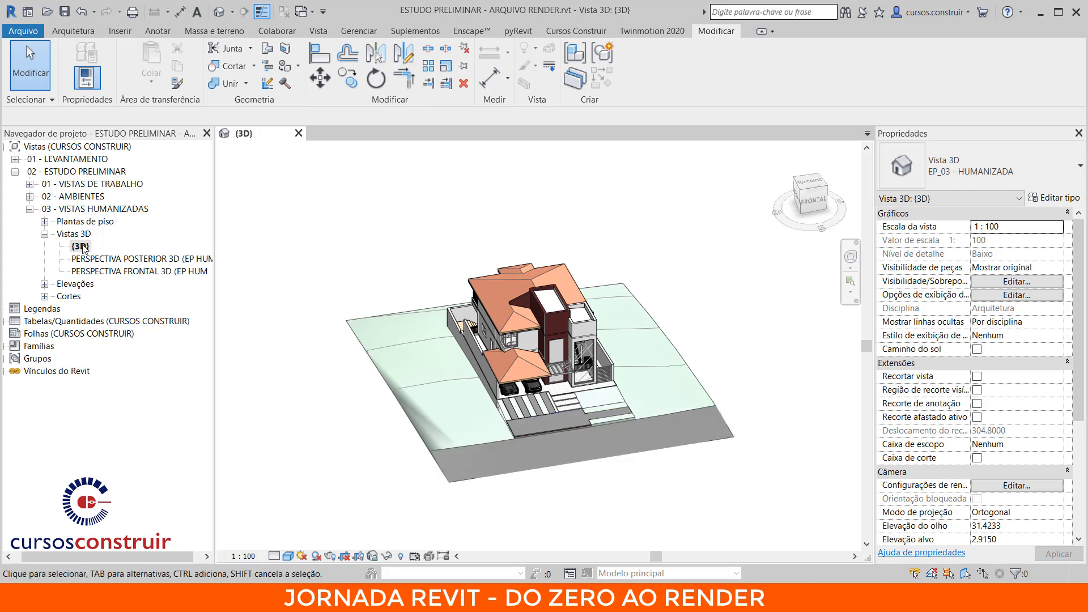
left_click(45, 222)
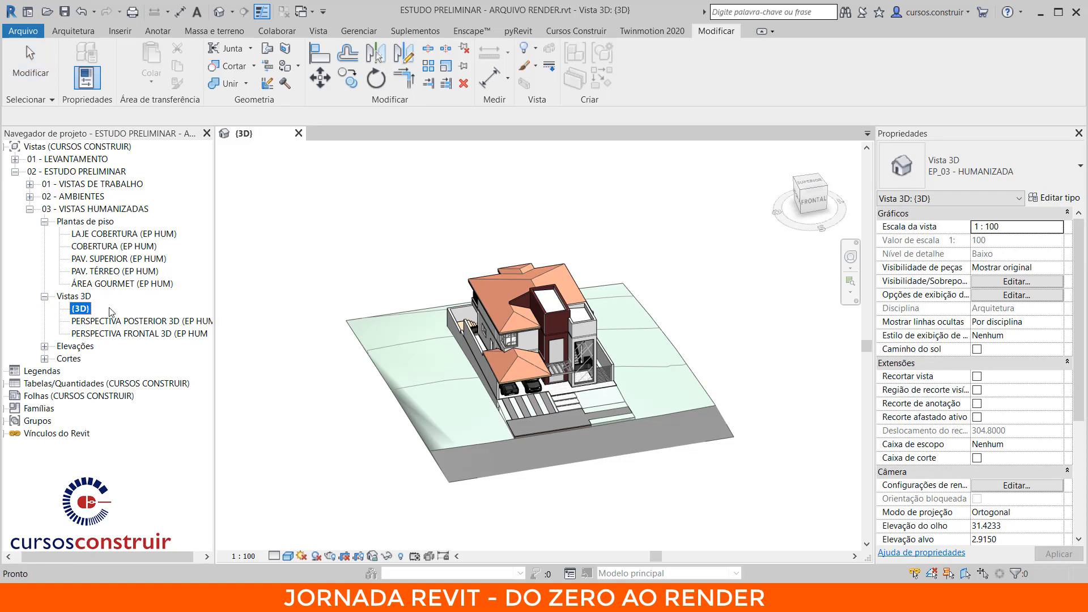
double_click(122, 285)
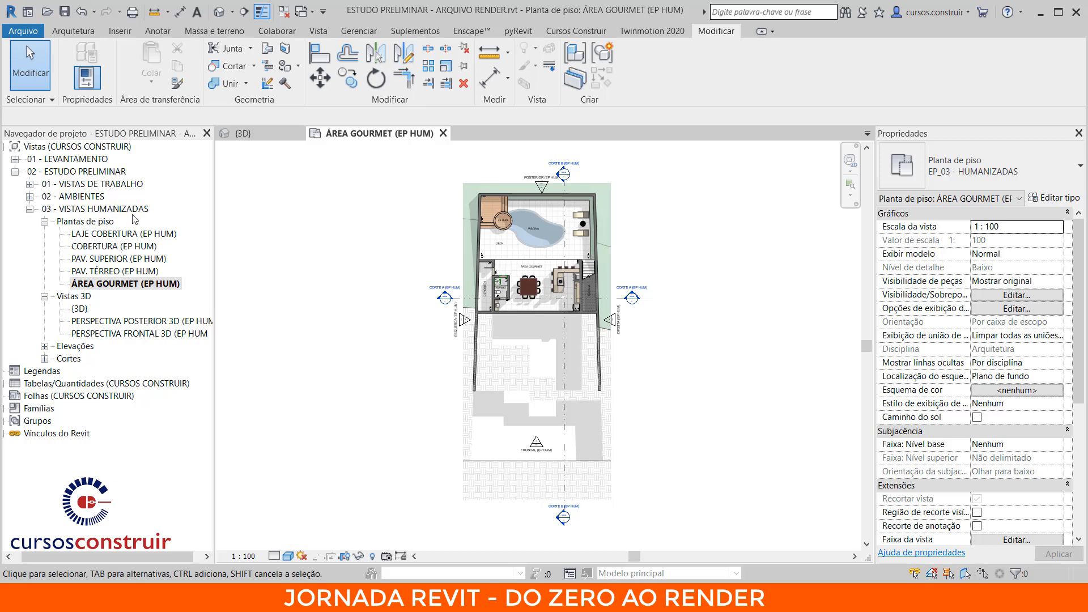
left_click(44, 296)
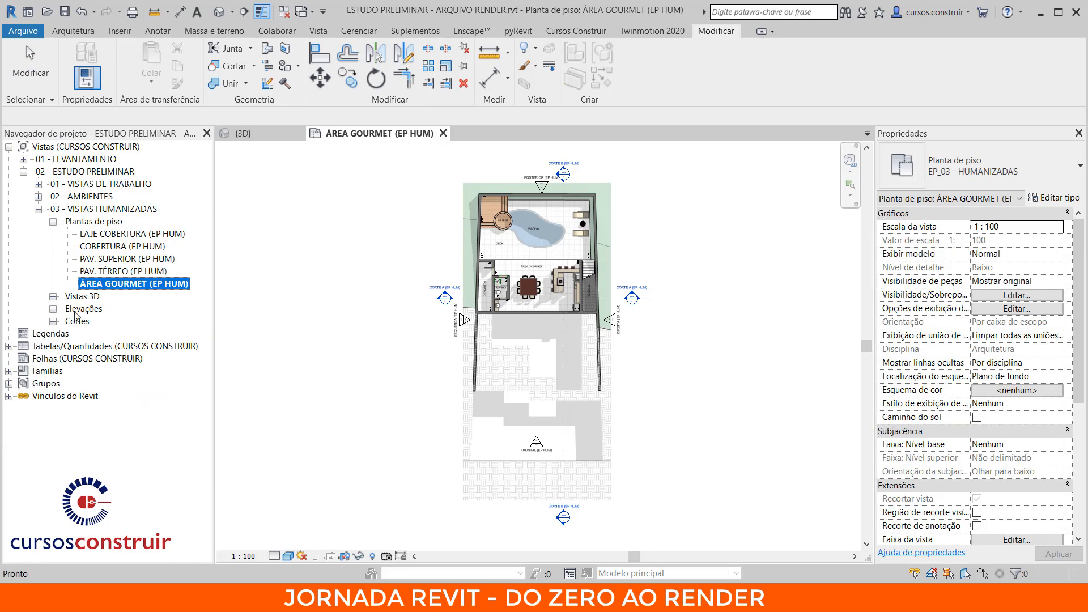
scroll(555, 234, "up", 3)
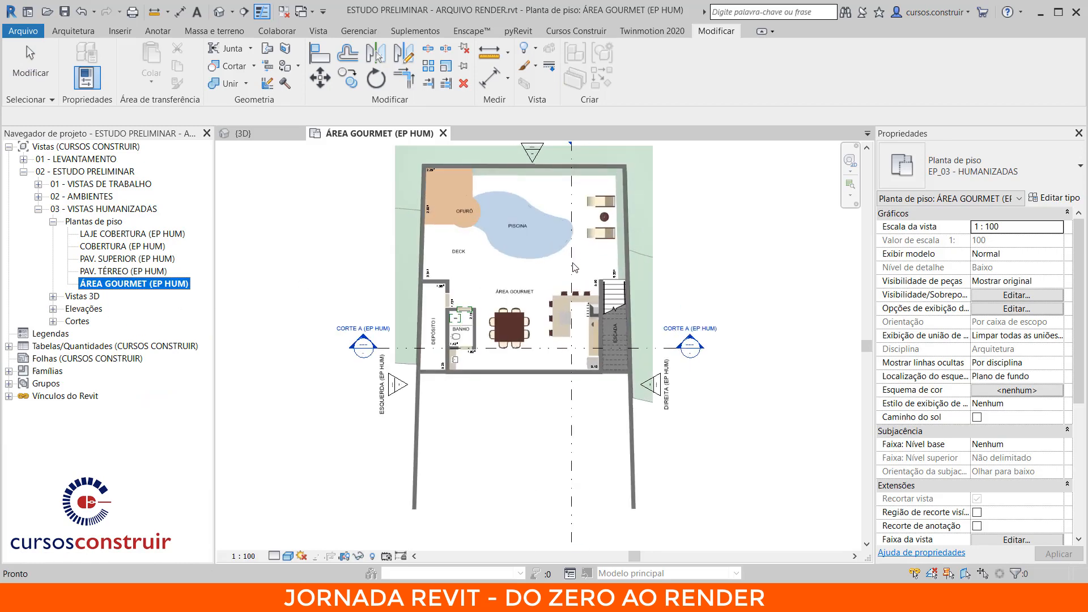
middle_click_drag(571, 305, 561, 358)
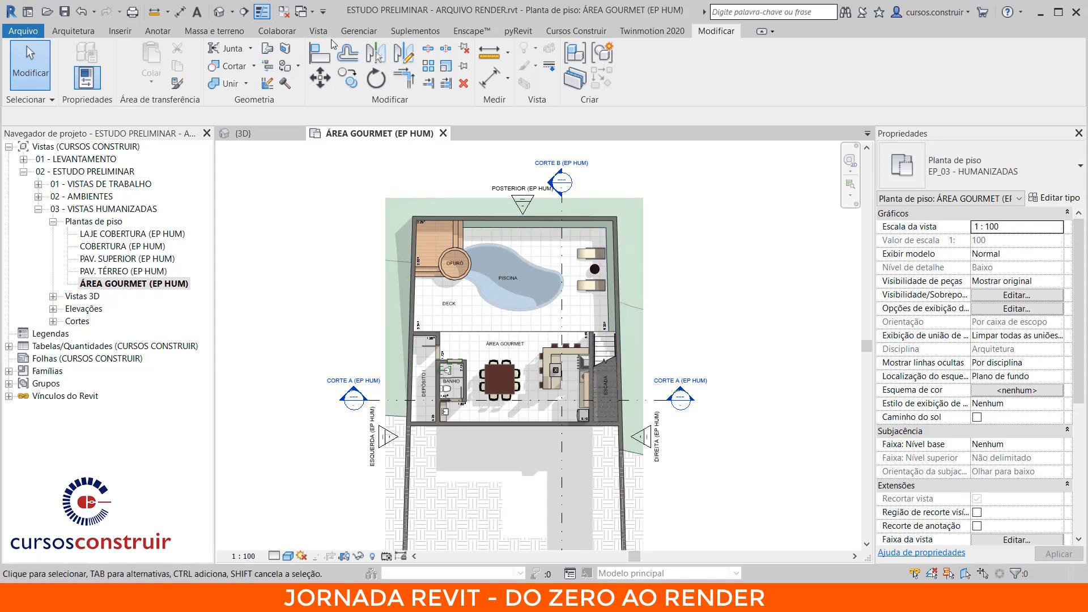
left_click(232, 12)
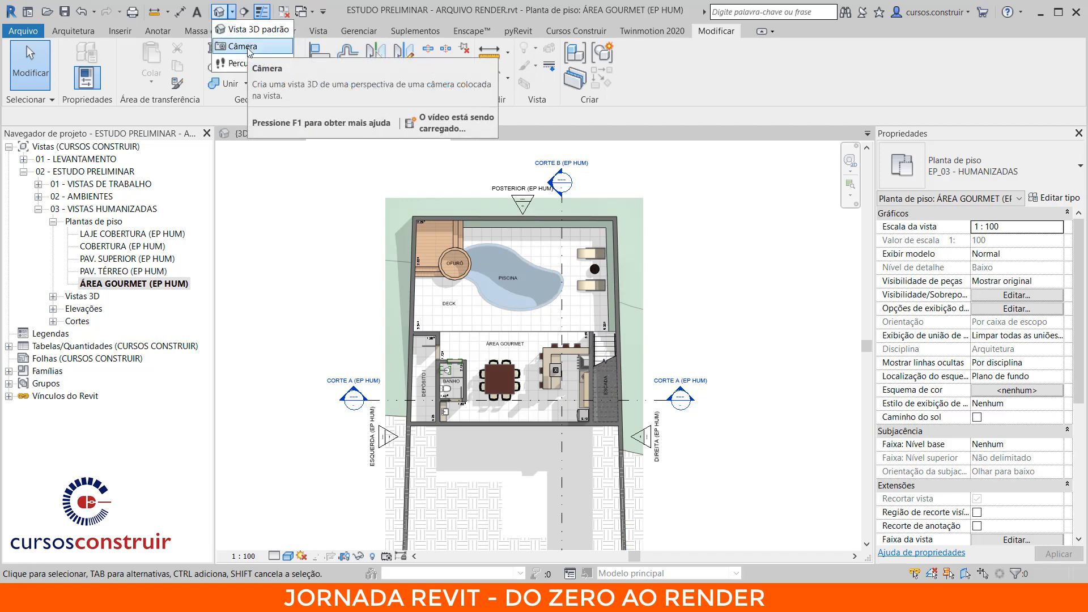
left_click(323, 32)
left_click(322, 32)
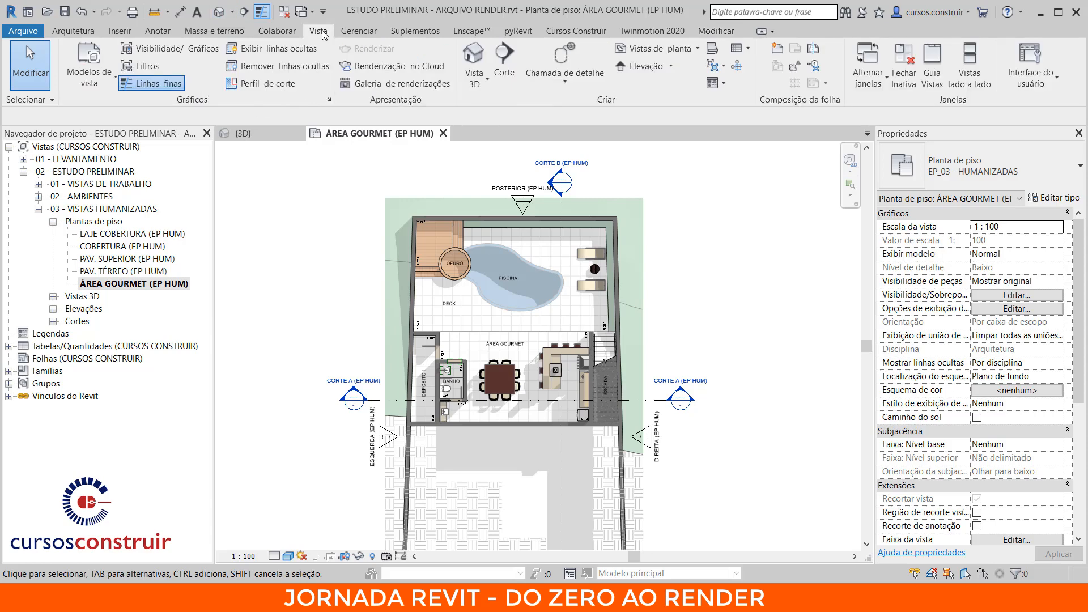
left_click(475, 79)
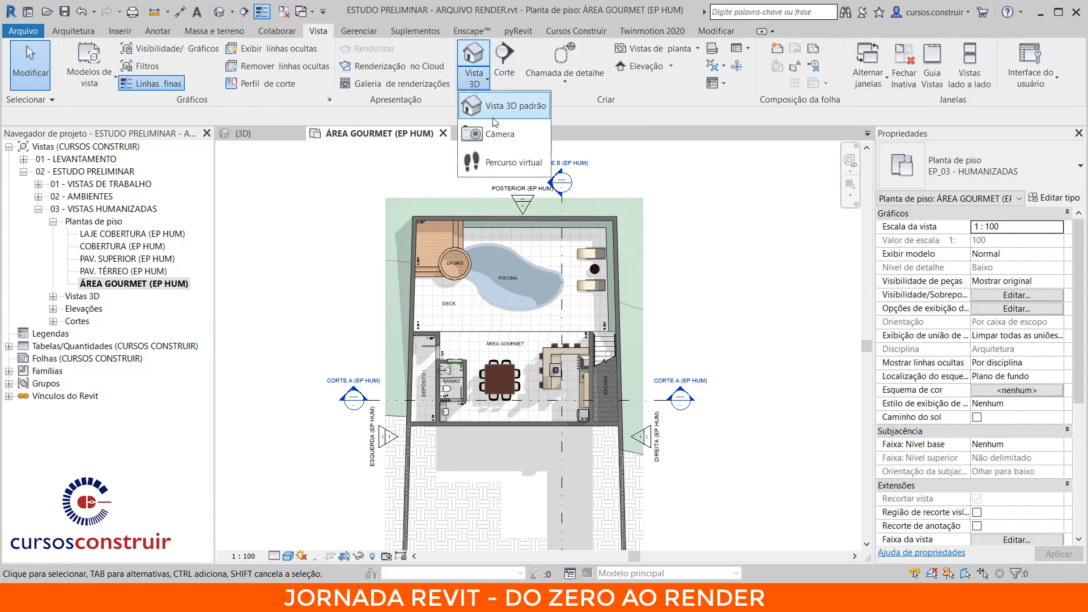
left_click(495, 143)
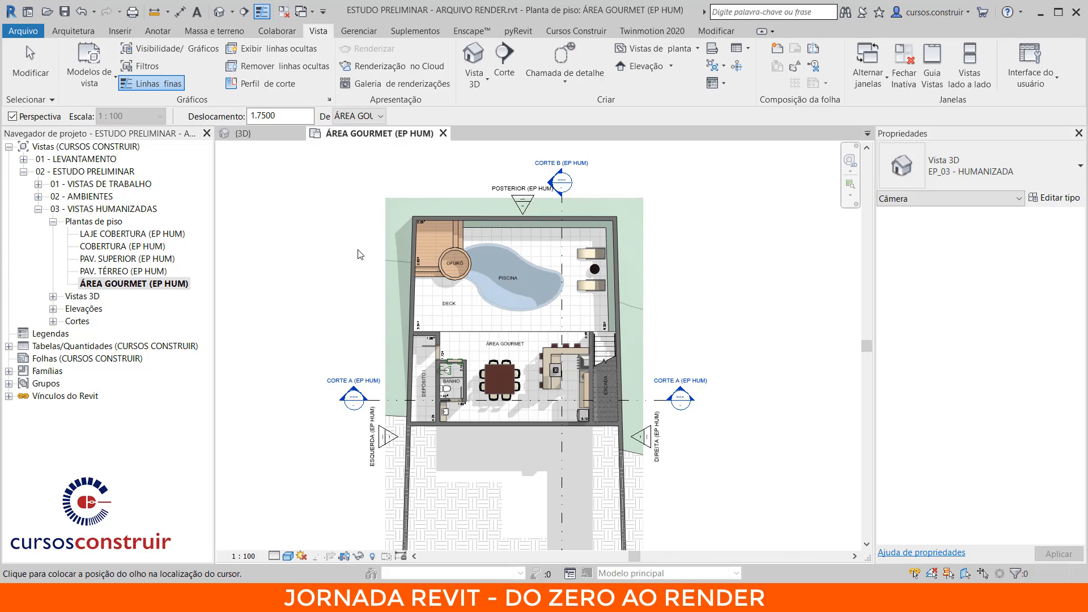
key("Escape")
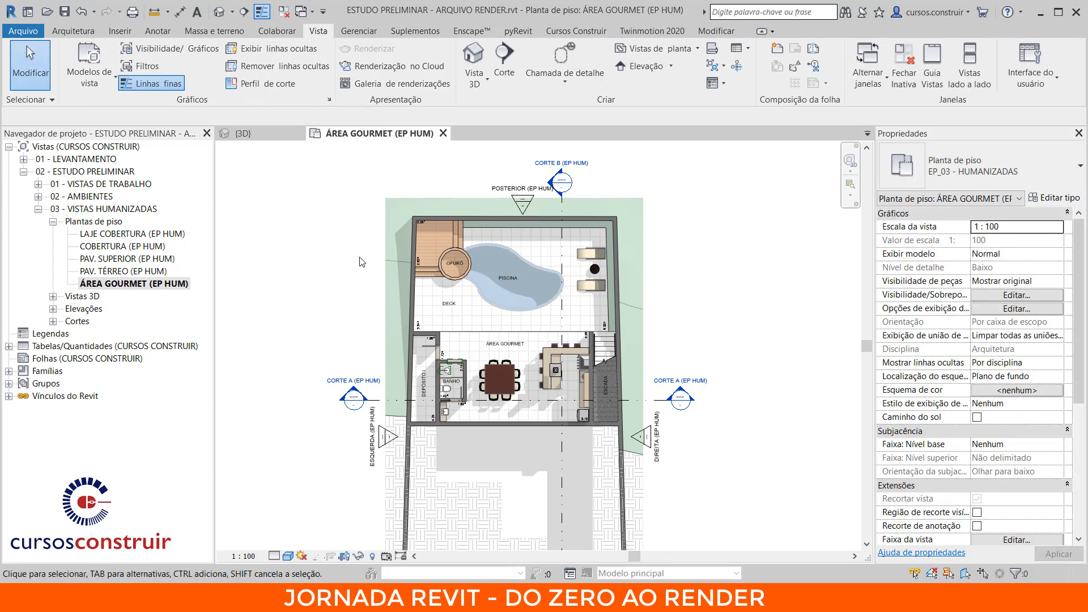
- Set the ÁREA GOURMET plan's scope box to Nenhum and turn off view cropping to show the full site
scroll(752, 322, "down", 2)
middle_click_drag(744, 316, 697, 286)
scroll(1059, 430, "down", 3)
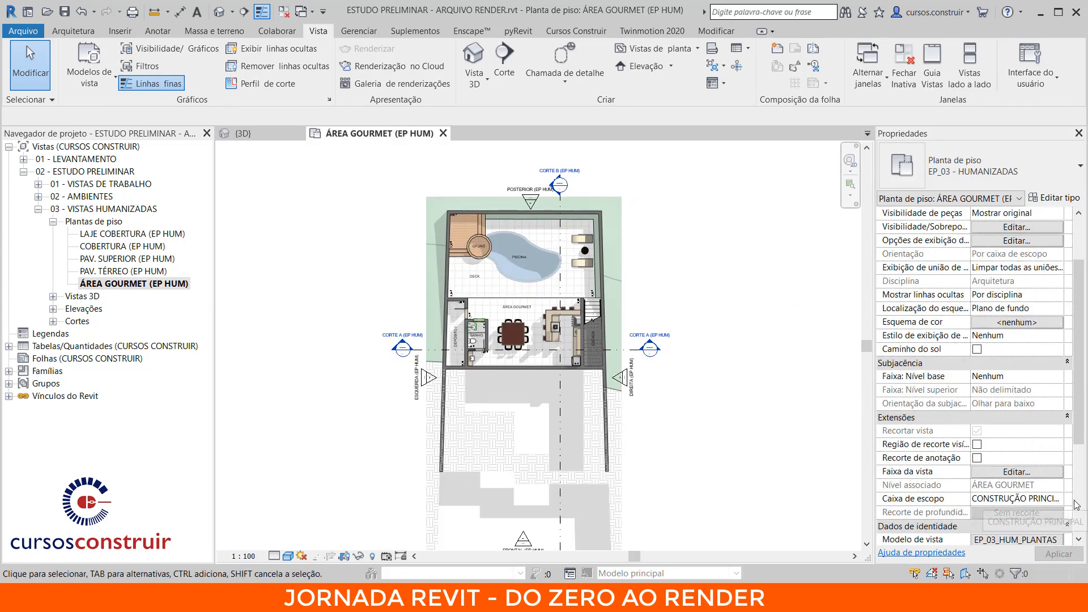
left_click(1024, 499)
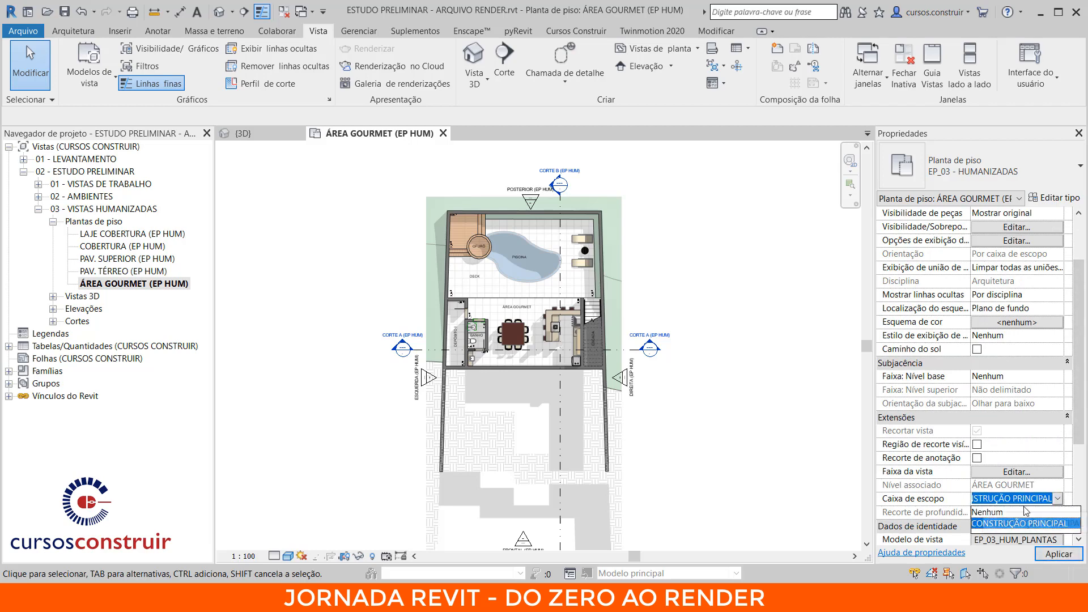
left_click(990, 512)
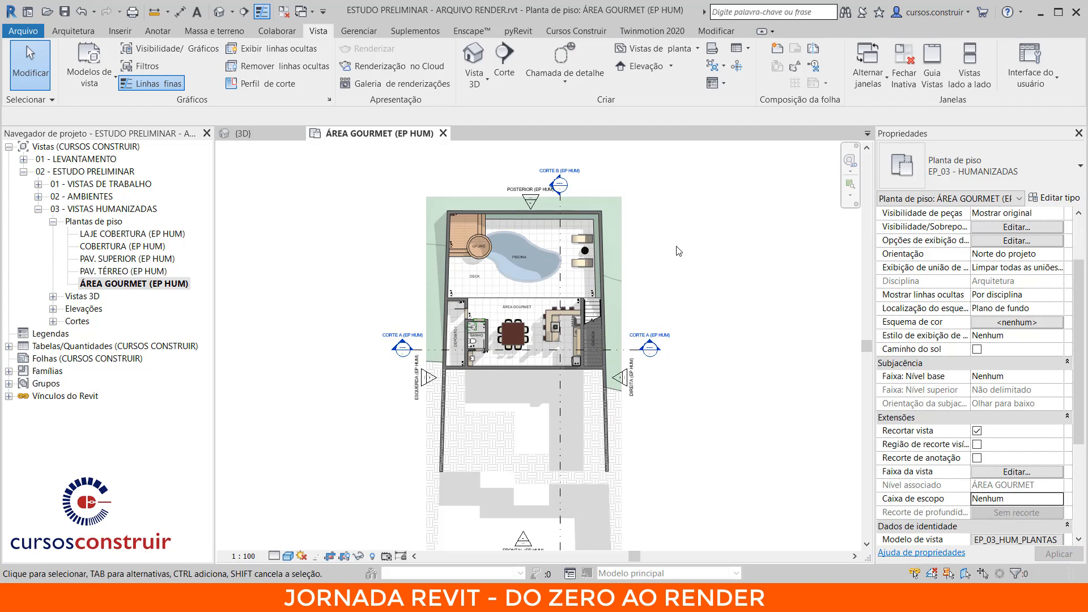
left_click(331, 558)
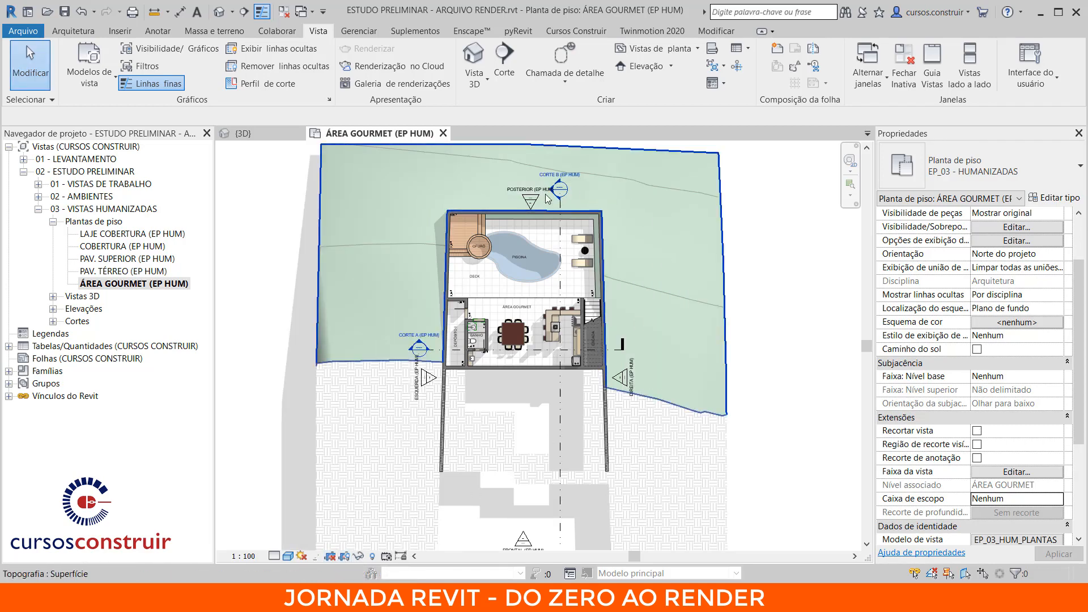
- Place a perspective camera outside the side wall by the deck, aimed diagonally across the pool past the staircase
left_click(489, 84)
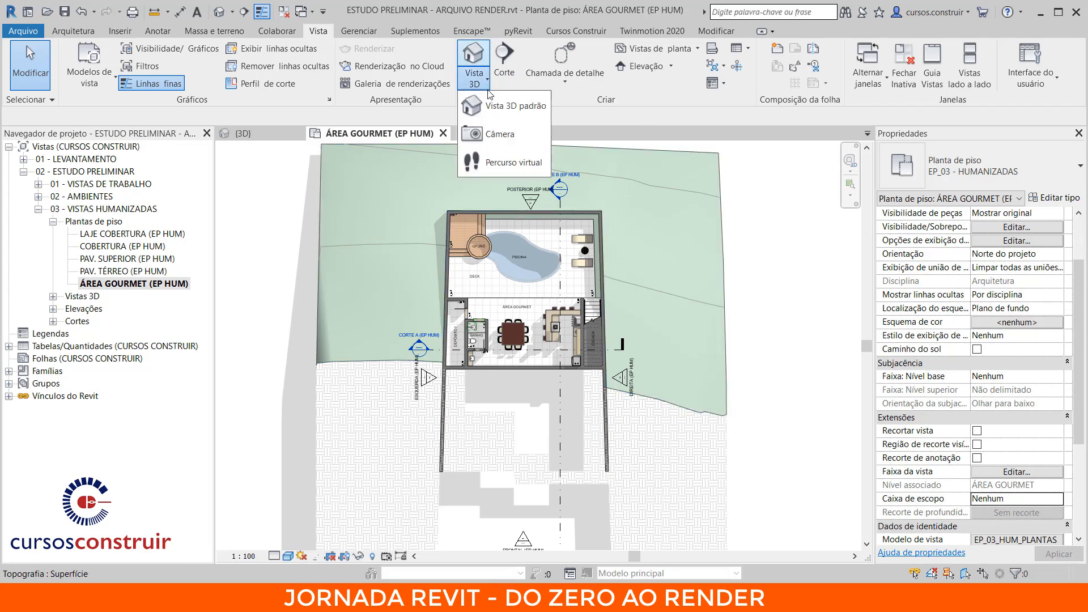
left_click(501, 135)
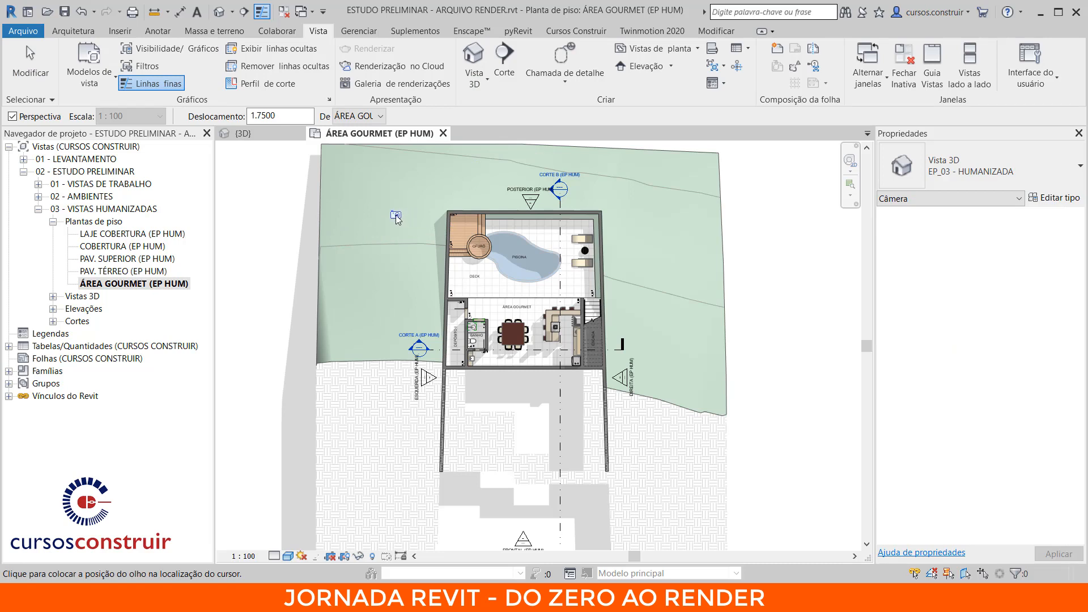
left_click(396, 215)
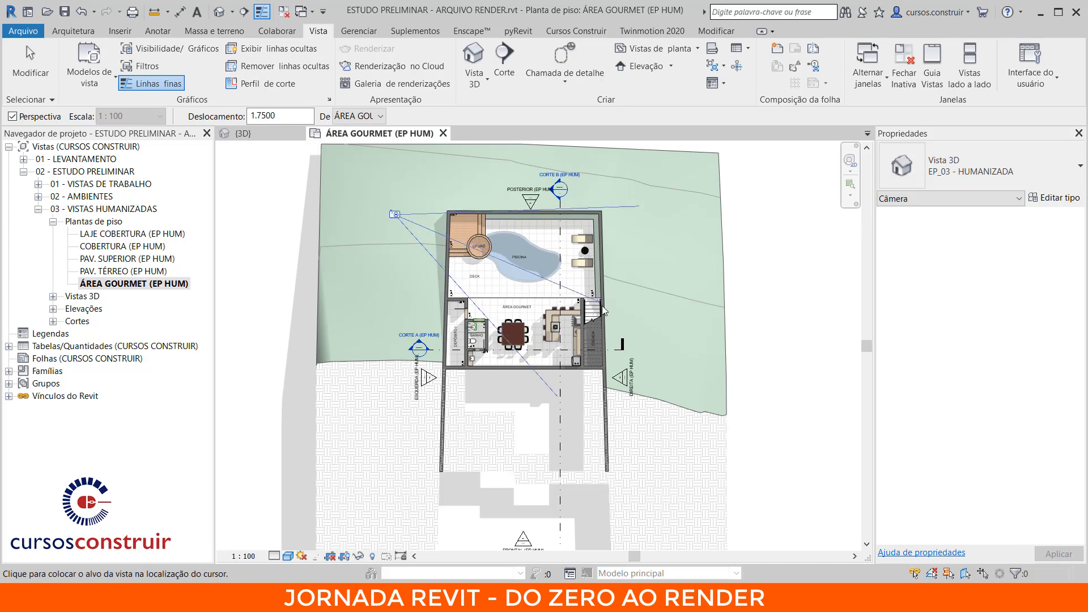
left_click(631, 323)
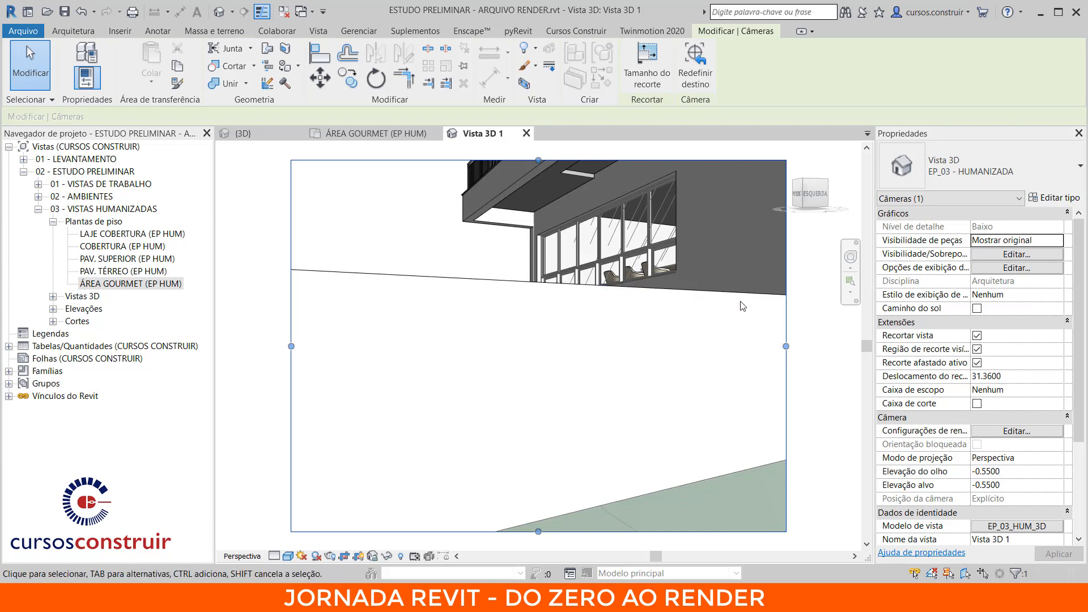
- Temporarily hide the side boundary wall that blocks the camera's view of the pool and gourmet area
left_click(700, 302)
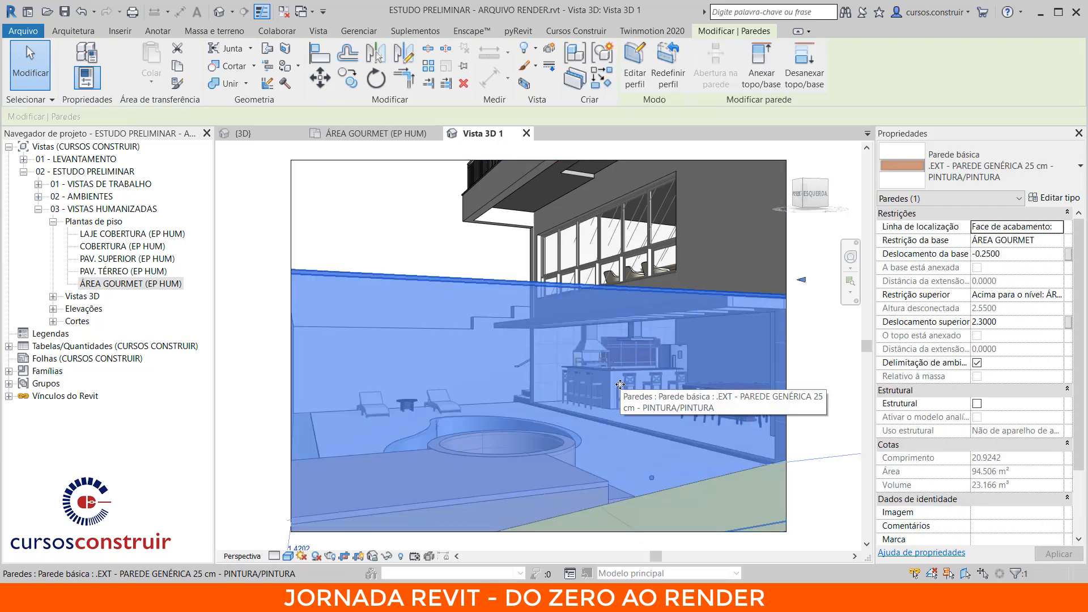
key("h")
key("h")
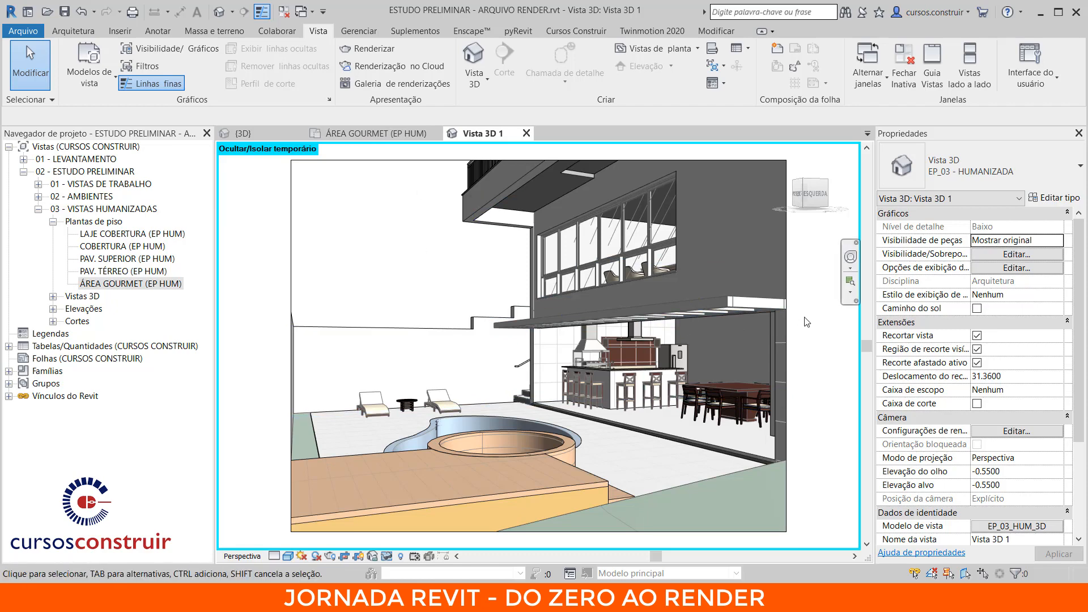
- In the ÁREA GOURMET plan, move the camera closer to the deck wall and shift its target slightly toward the rear, checking Vista 3D 1
left_click(413, 165)
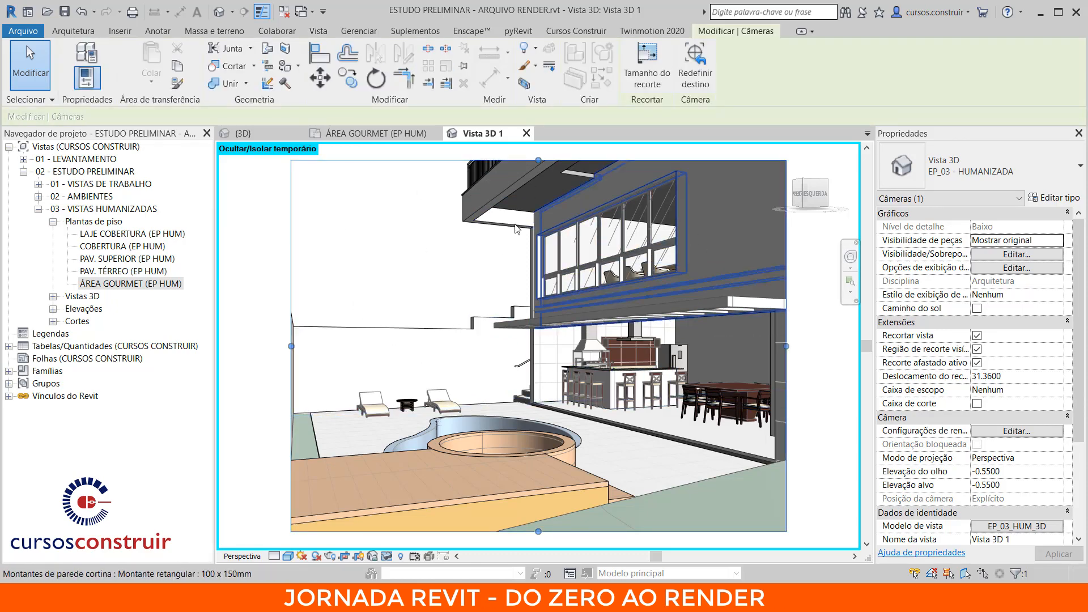
left_click(397, 134)
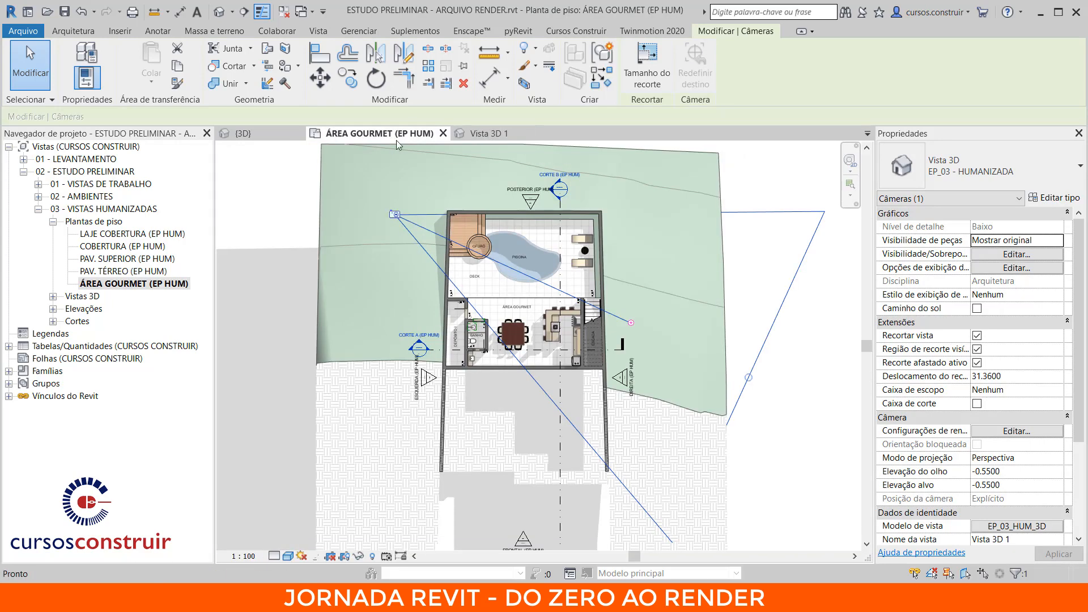
left_click_drag(396, 213, 415, 216)
scroll(414, 216, "up", 2)
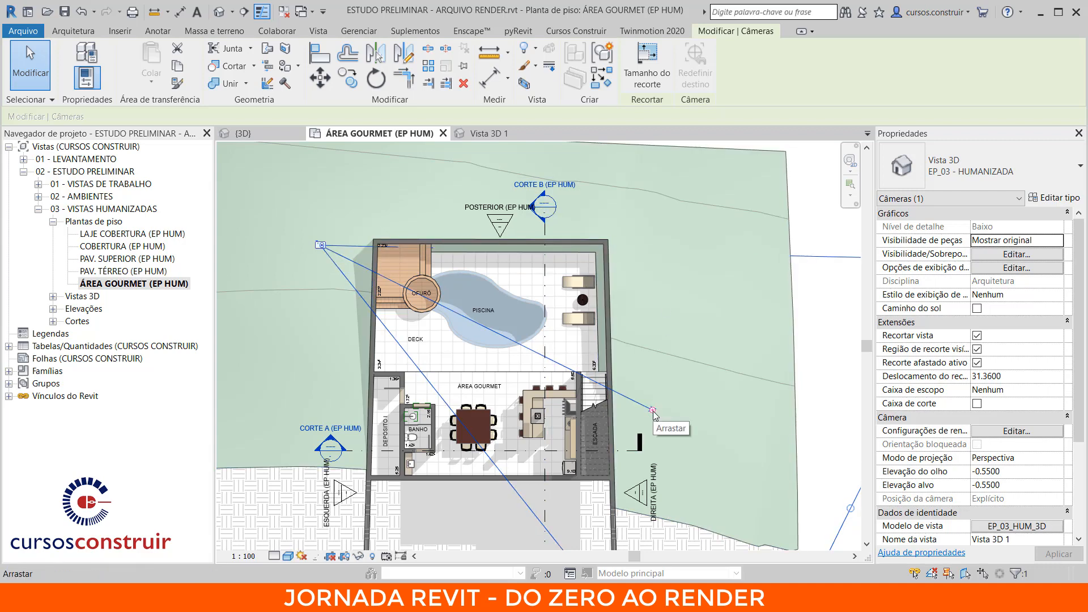
left_click_drag(653, 412, 653, 403)
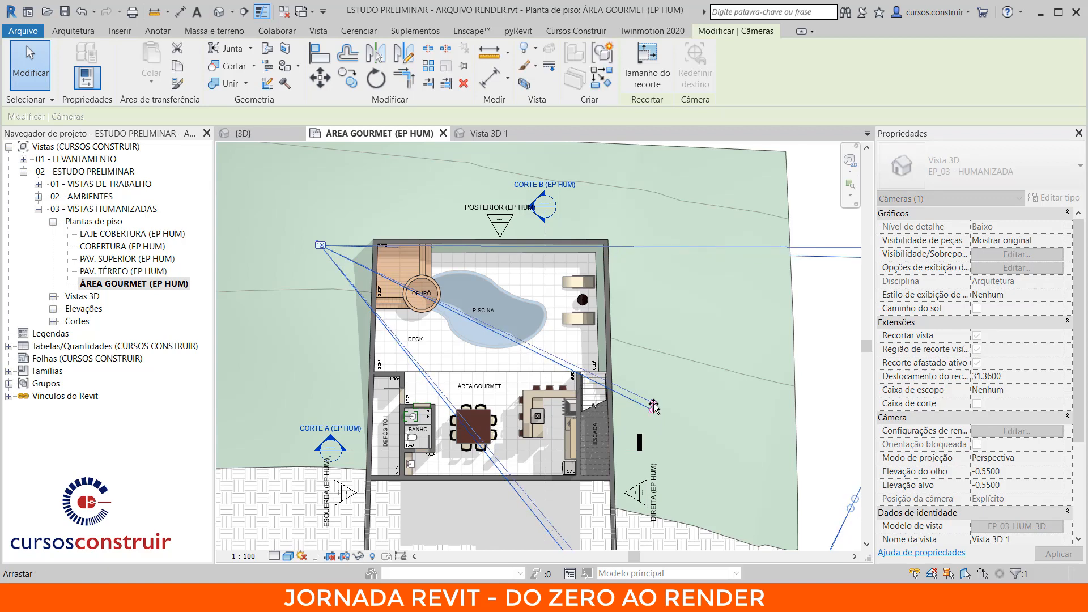
left_click(491, 134)
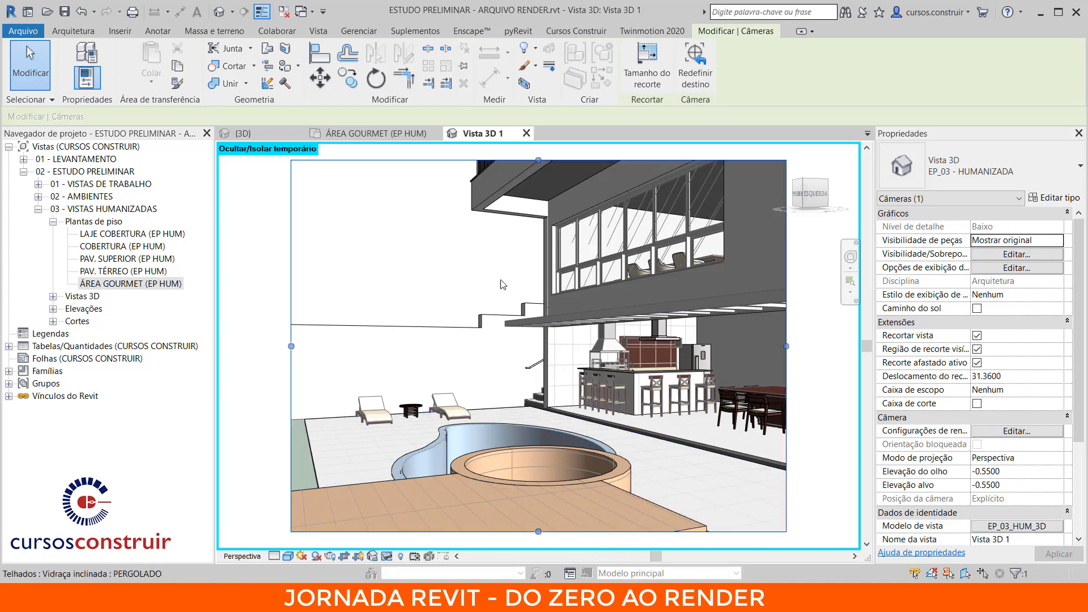
- Fine-tune the camera position toward the deck in the plan, checking the framing of the hot tub and deck in Vista 3D 1
left_click(366, 134)
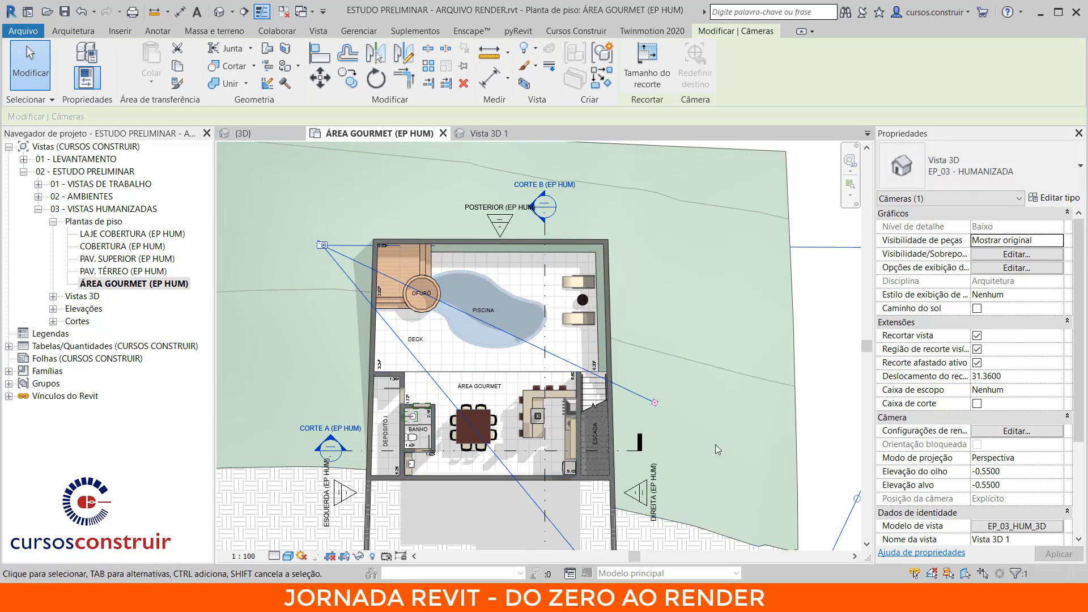
left_click(480, 133)
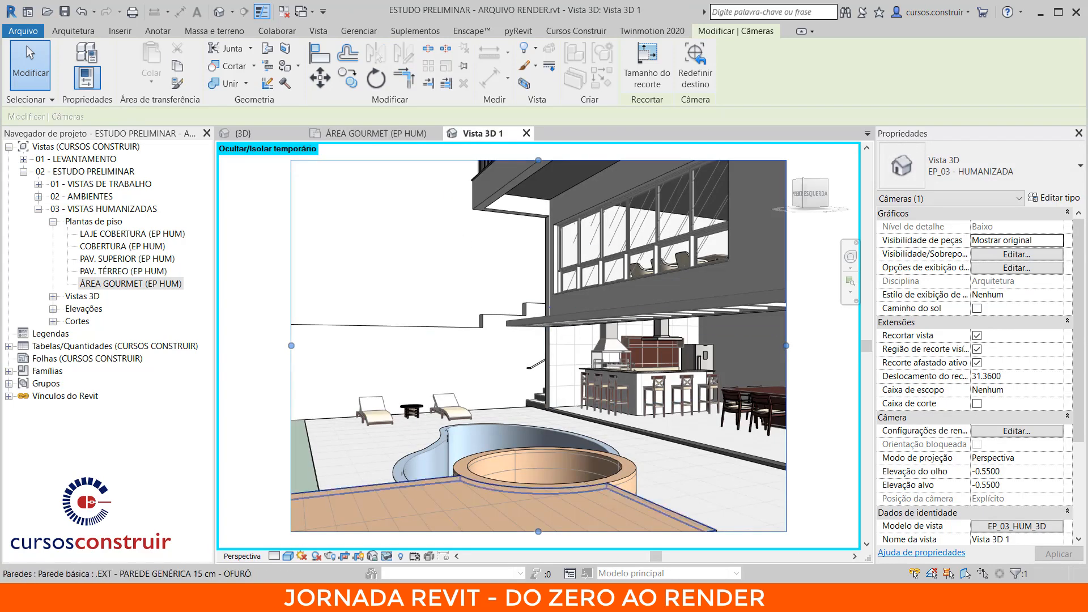
scroll(721, 520, "up", 5)
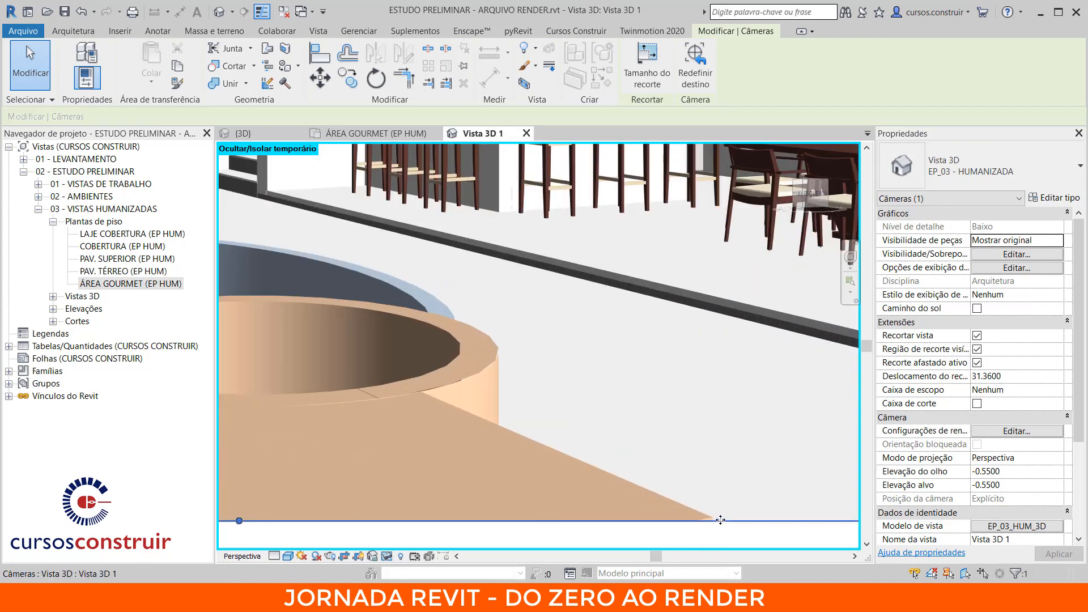
scroll(624, 376, "down", 5)
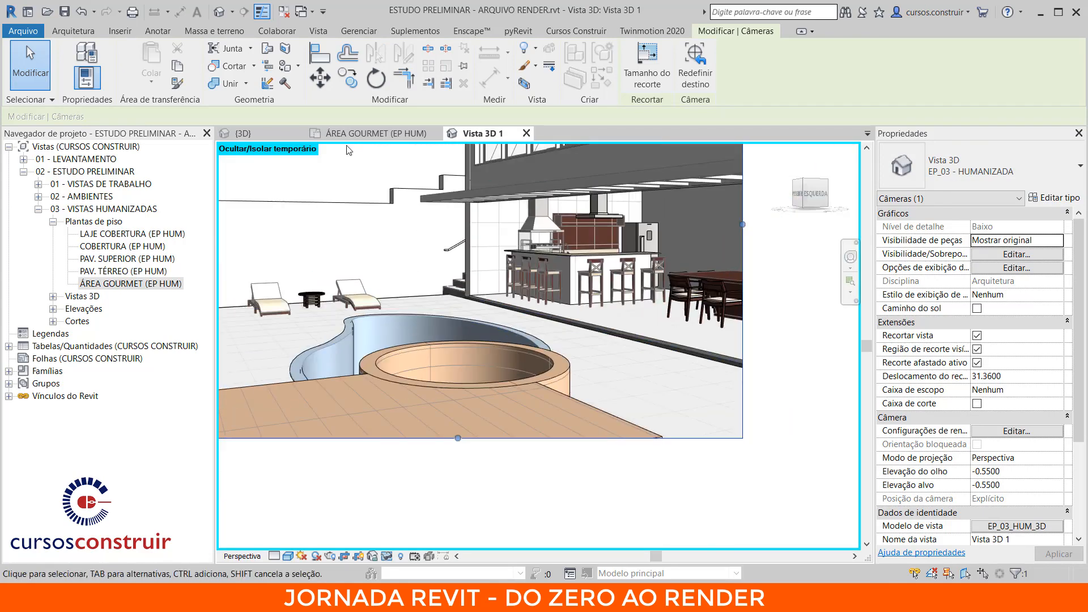
left_click(347, 134)
scroll(359, 257, "up", 4)
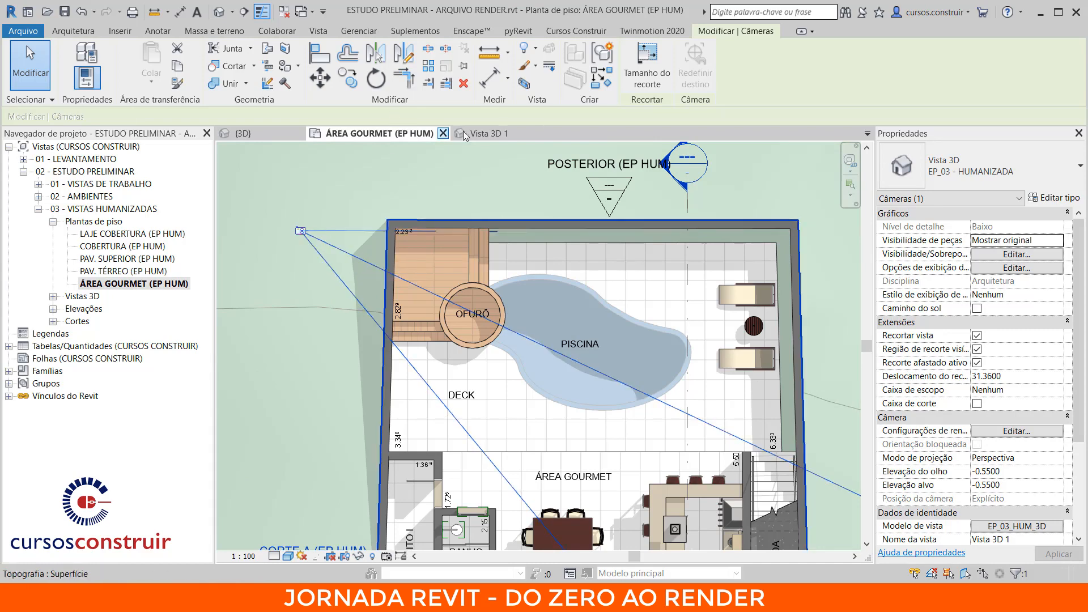
left_click(482, 133)
scroll(798, 356, "down", 3)
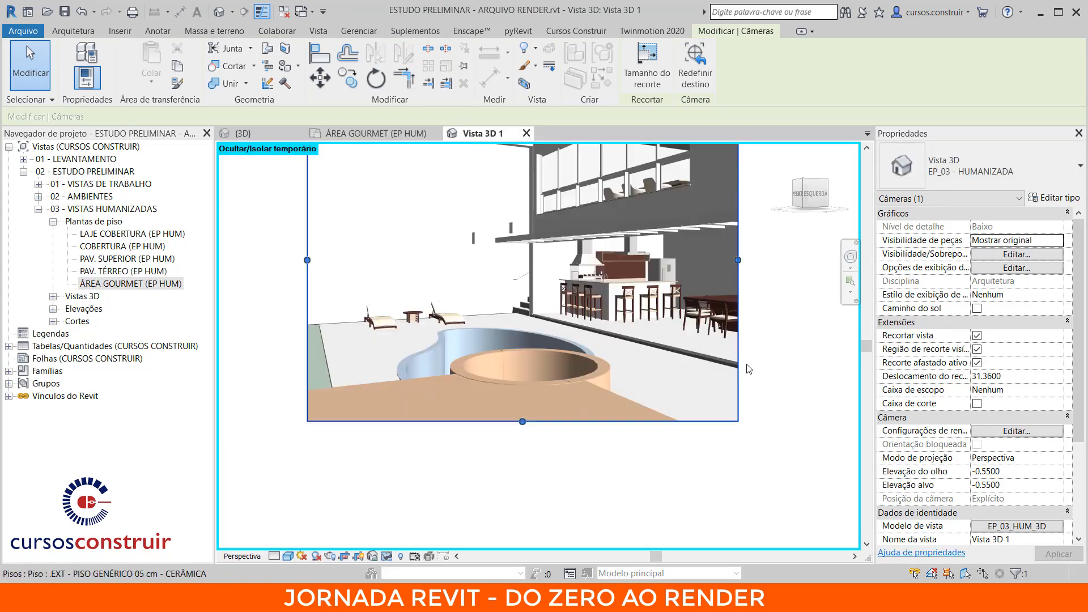
middle_click_drag(800, 351, 788, 378)
middle_click(786, 350)
middle_click(786, 351)
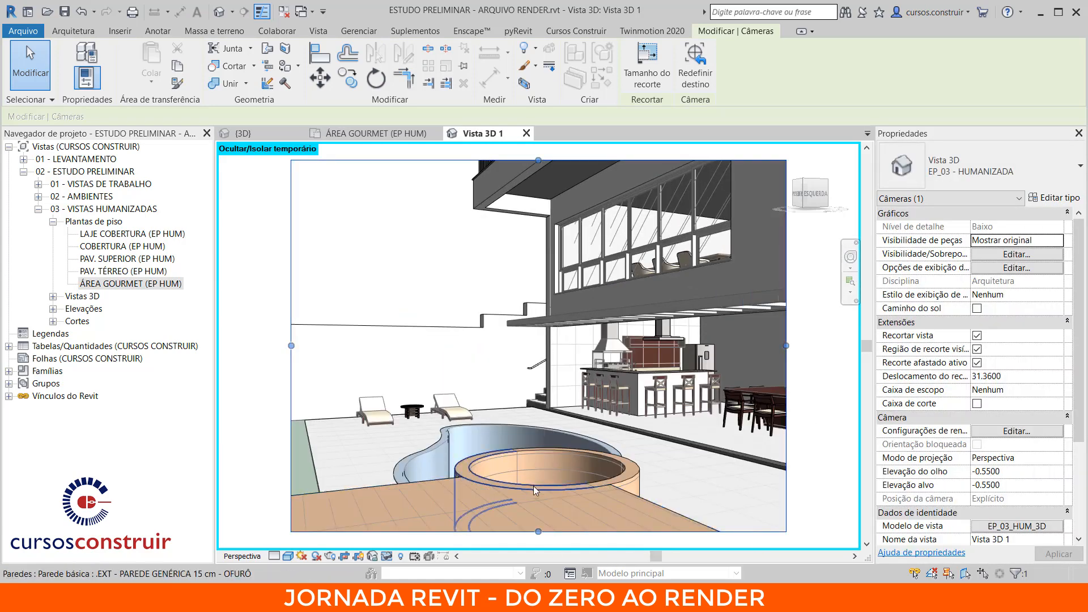
- Extend the lower edge of the Vista 3D 1 crop region to take in the deck's front corner, undoing the trim back
scroll(533, 485, "down", 2)
mouse_move(538, 520)
left_mouse_down()
mouse_move(538, 540)
mouse_move(538, 522)
left_mouse_up()
left_click(820, 445)
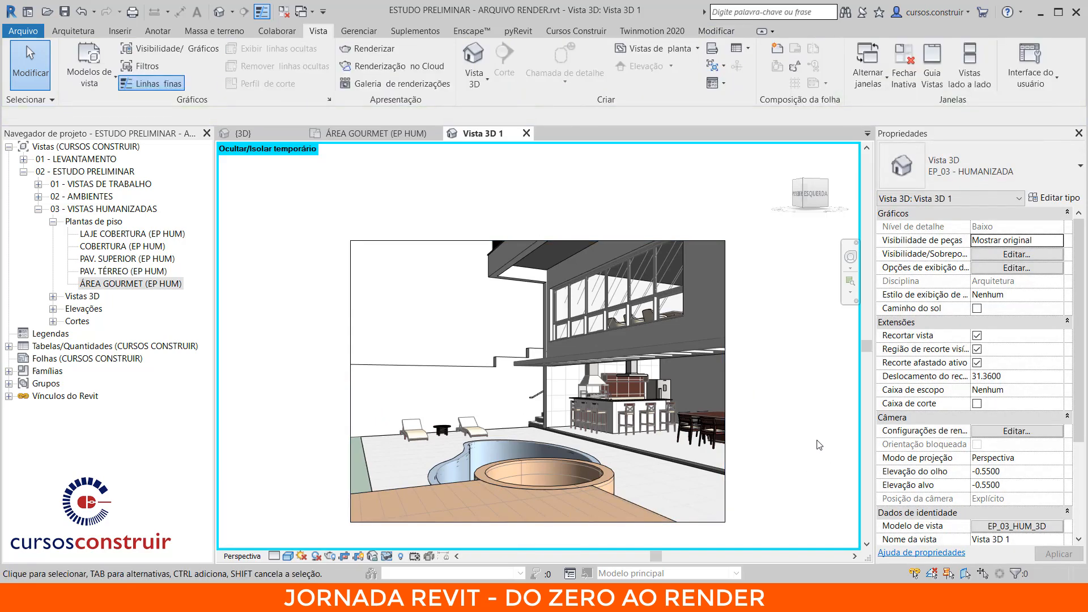
key("ctrl+z")
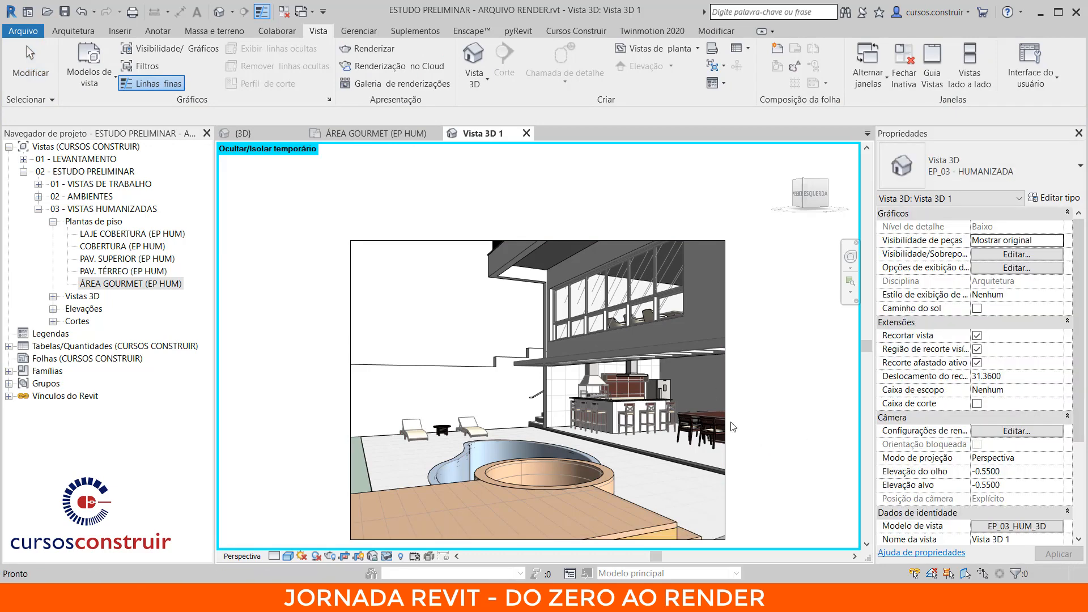
- Redo the trim of the Vista 3D 1 crop region's lower edge so the deck's front corner is cropped out
key("ctrl+y")
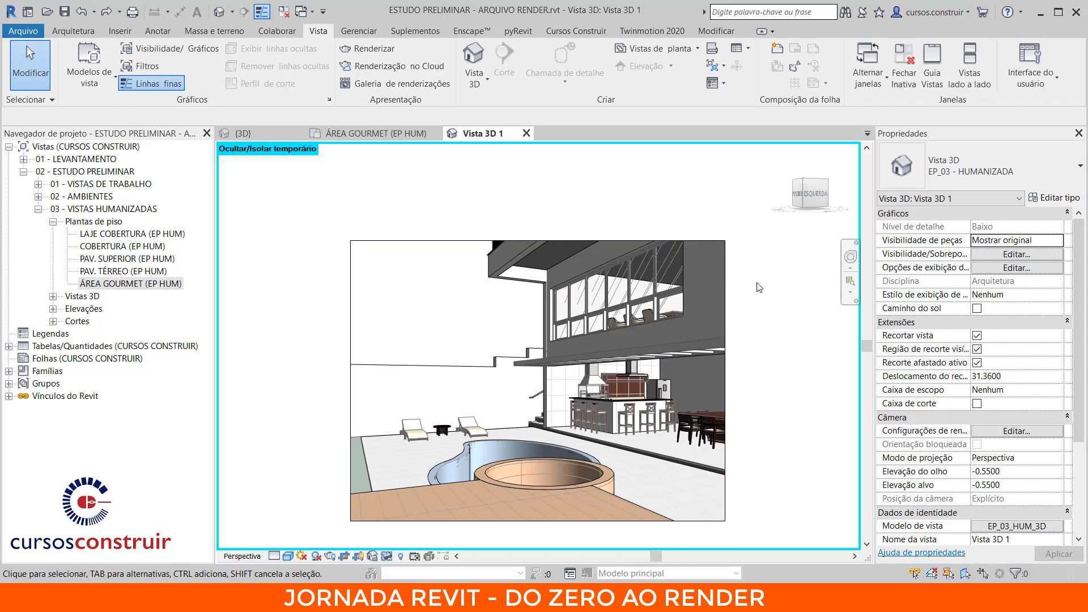
scroll(778, 308, "up", 3)
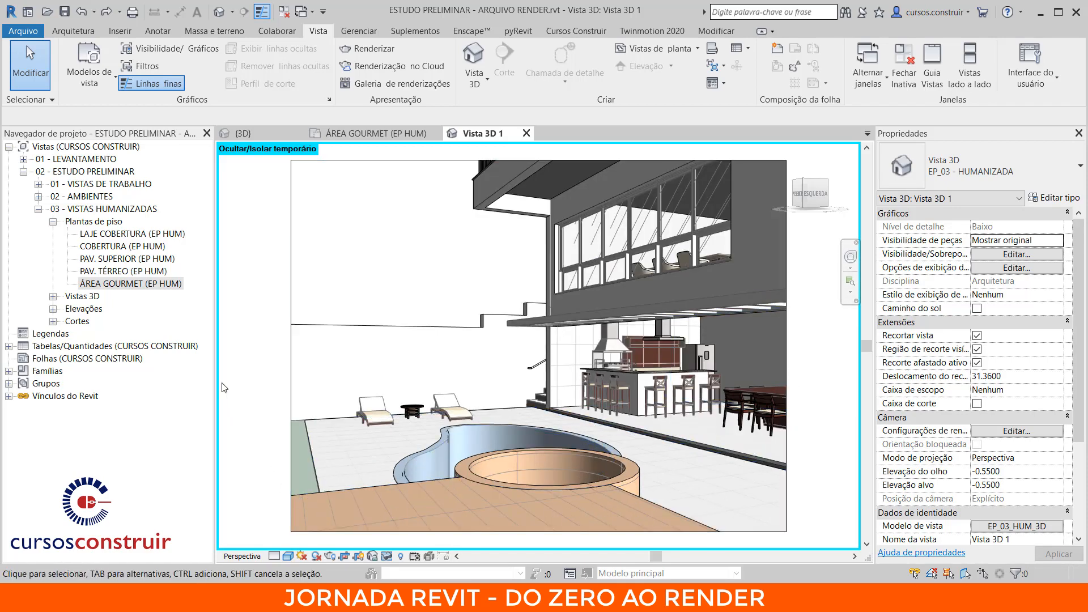
- In the ÁREA GOURMET plan, bring the camera's target point back along its sight line onto the pool, checking the framing in Vista 3D 1
left_click(787, 452)
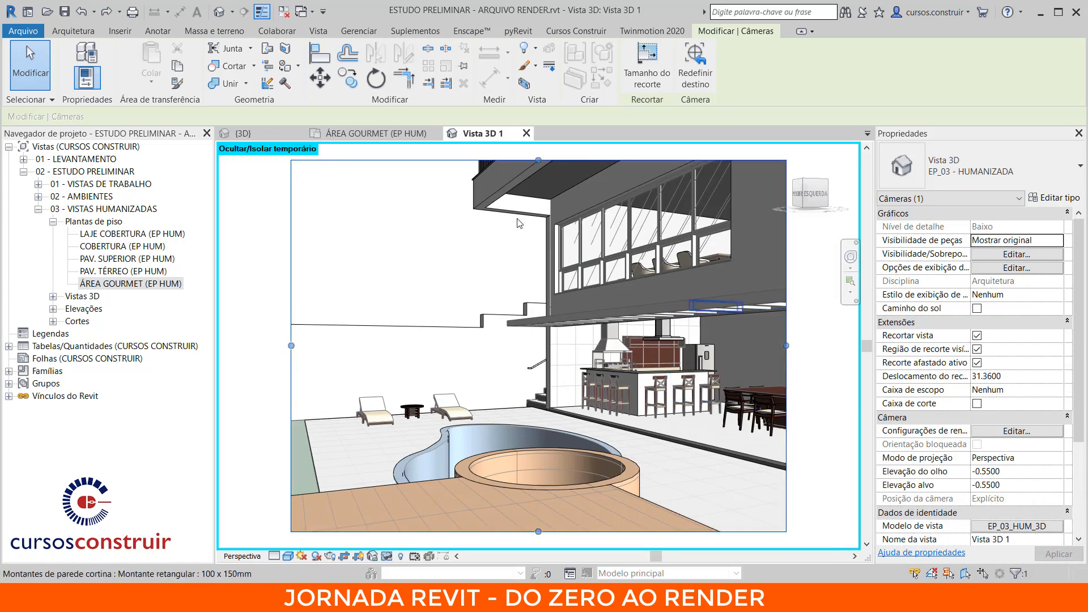
left_click(396, 134)
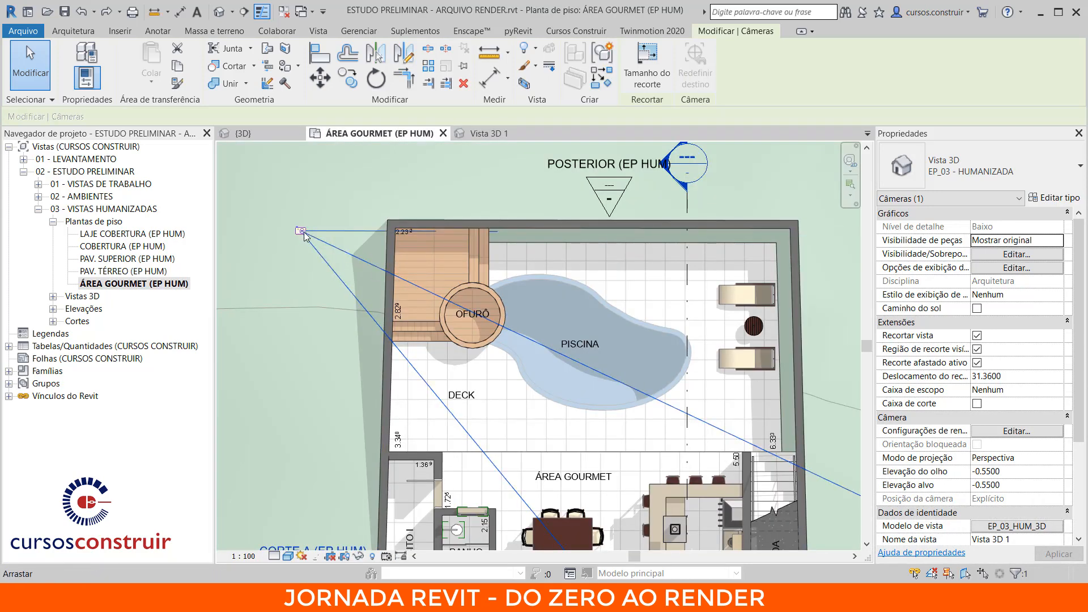
scroll(488, 268, "down", 2)
middle_click_drag(638, 368, 590, 335)
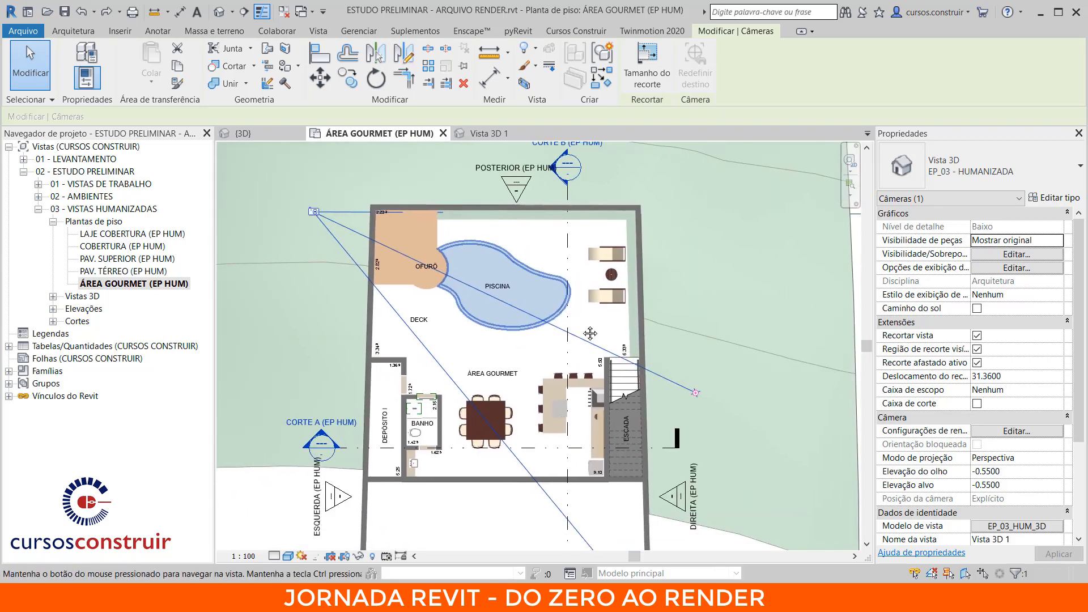
scroll(700, 394, "down", 3)
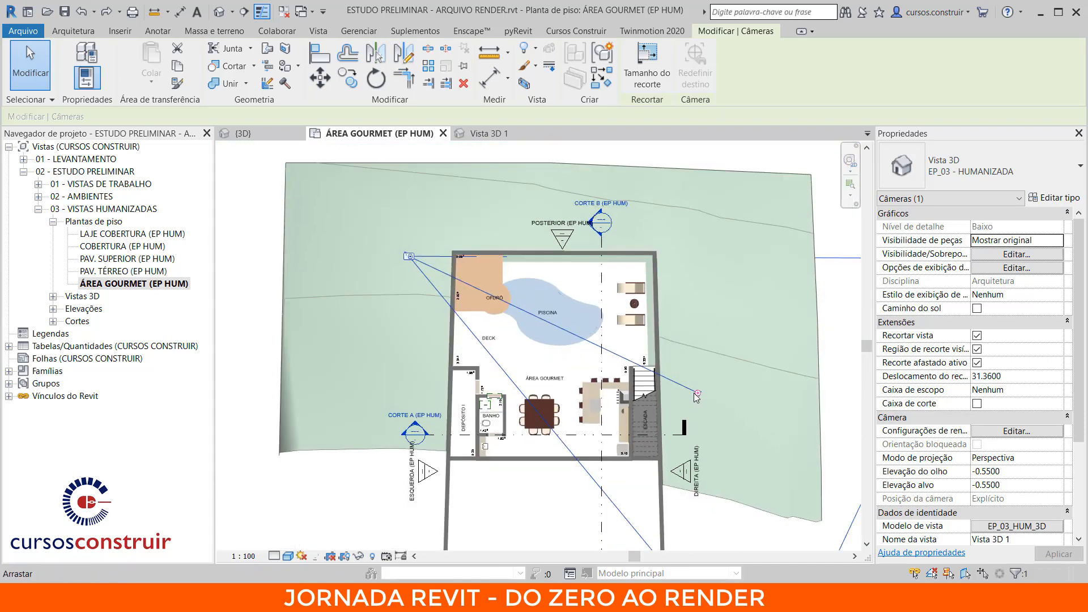
middle_click_drag(697, 395, 684, 325)
scroll(683, 326, "up", 2)
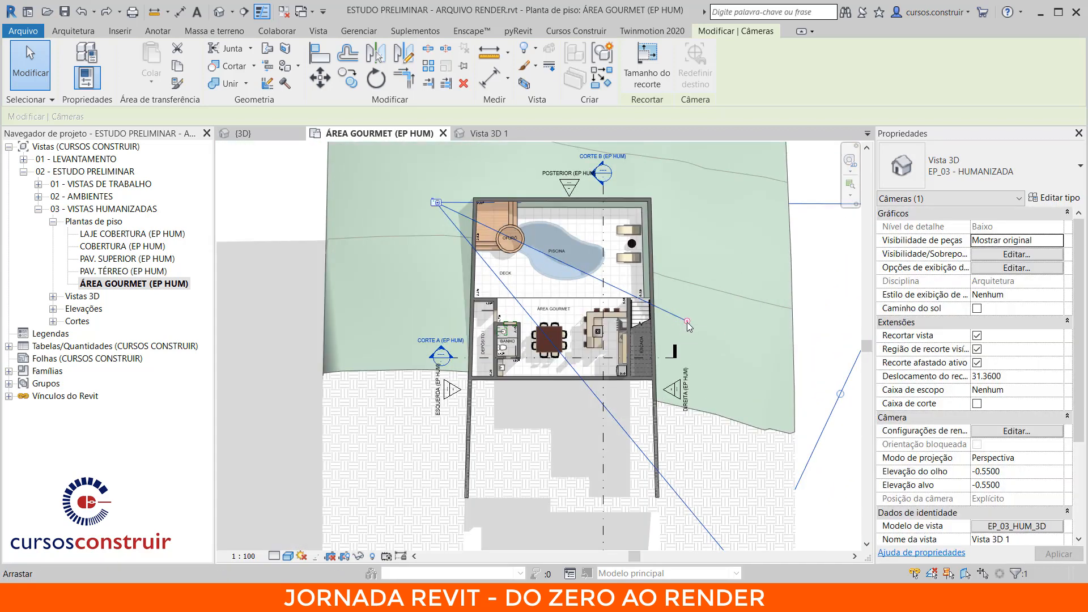
left_click_drag(687, 321, 573, 269)
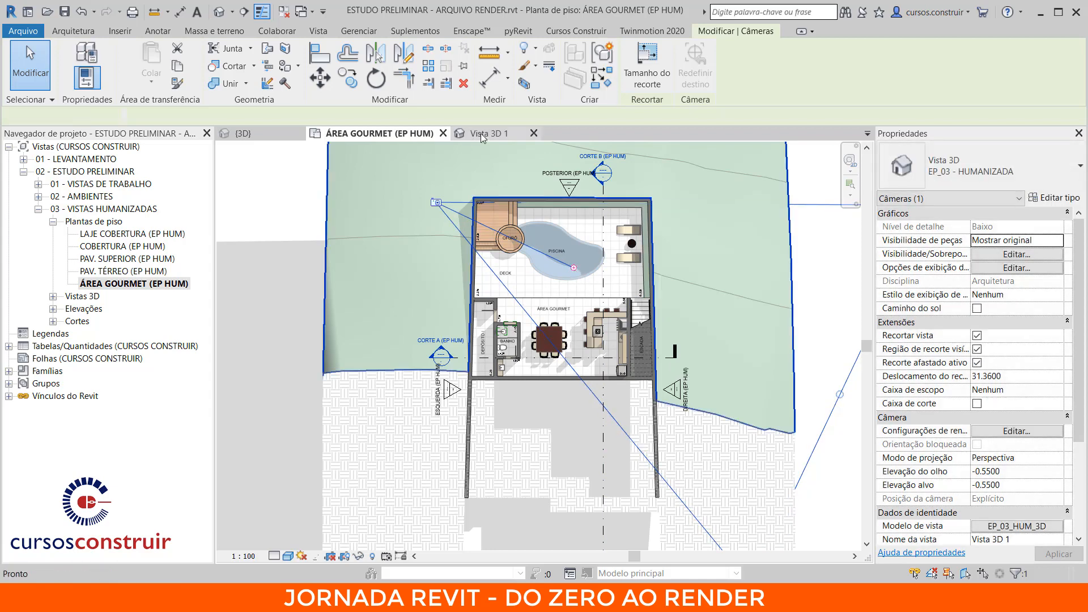
left_click(480, 133)
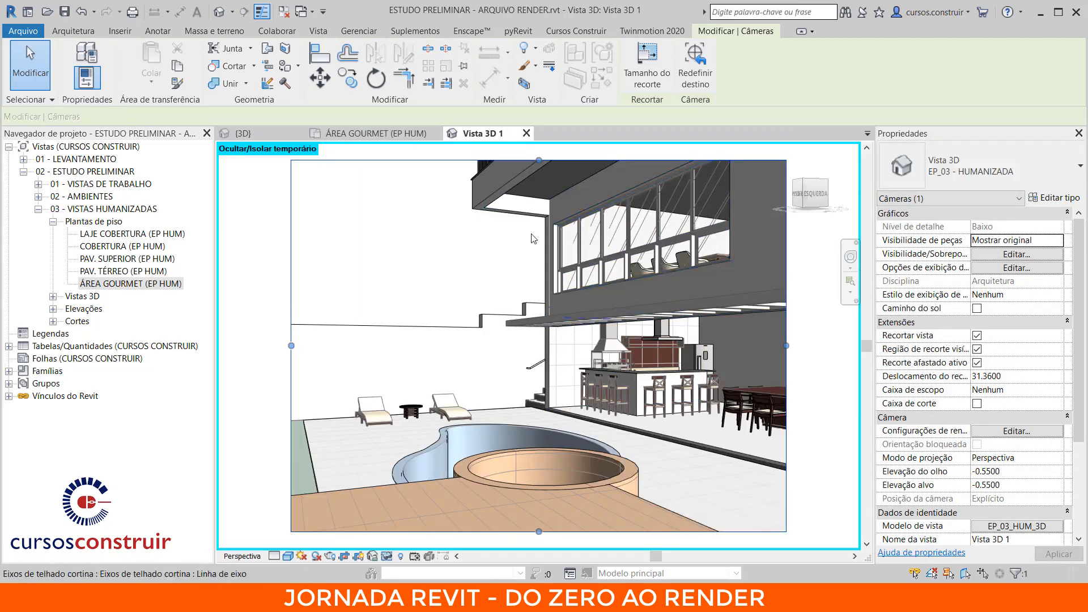
- In the plan, pull the camera's far clip plane in to an offset of about 19.32, just beyond the house, and check Vista 3D 1
left_click(375, 132)
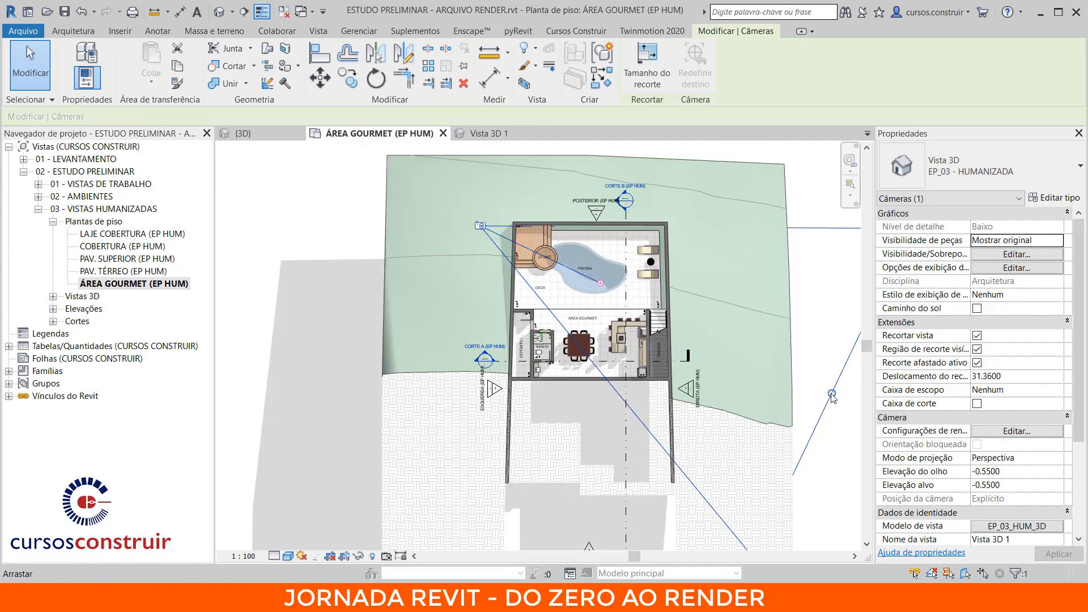
left_click_drag(831, 393, 697, 329)
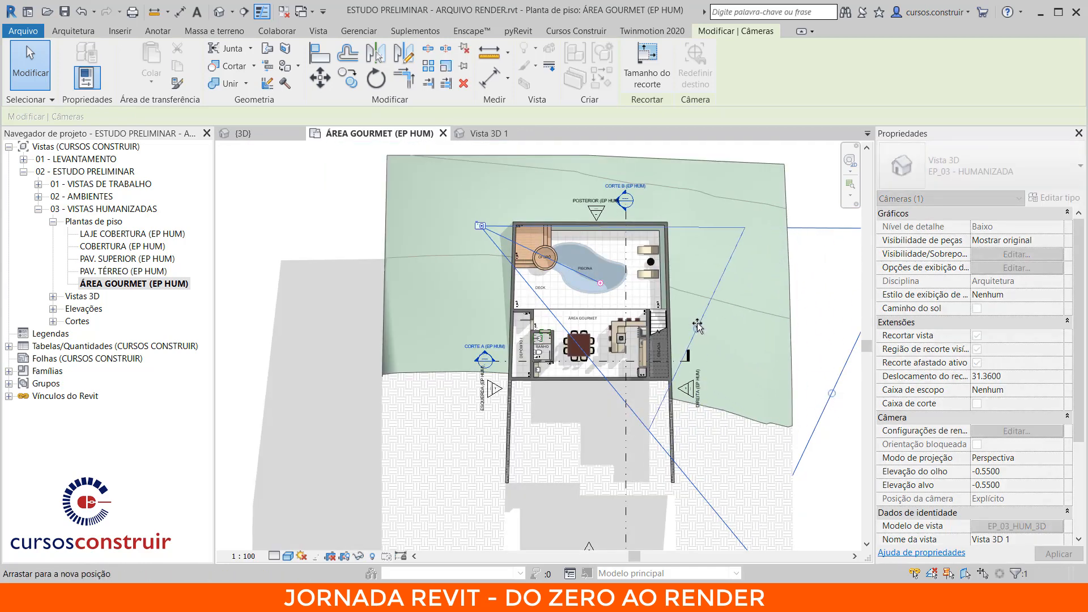
left_click(488, 134)
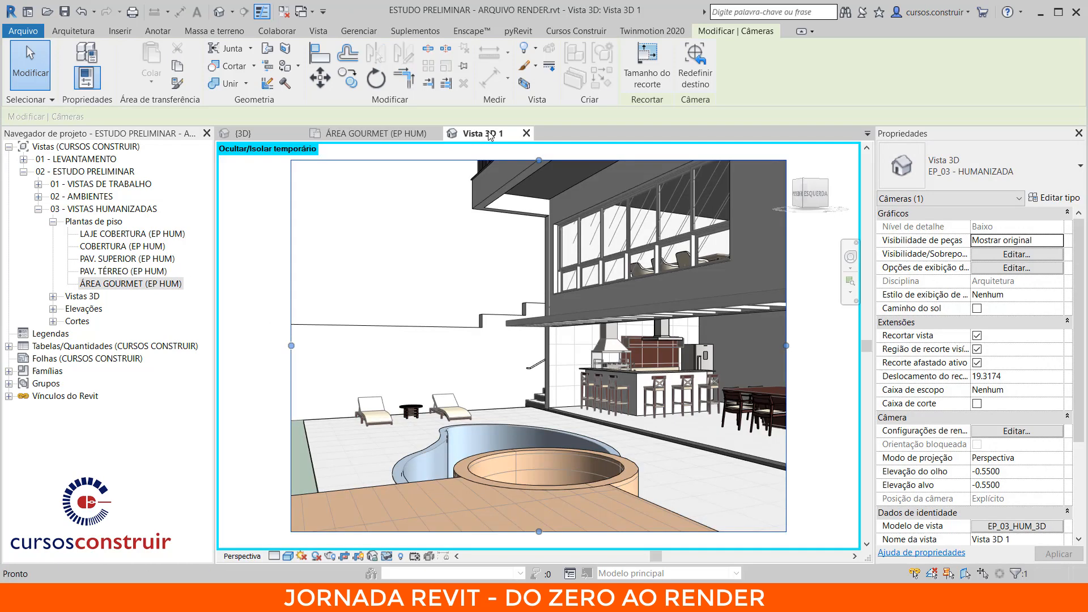
- Try a camera eye elevation of -0.30 with a target elevation of 0.00, and undo both changes
left_click(1033, 477)
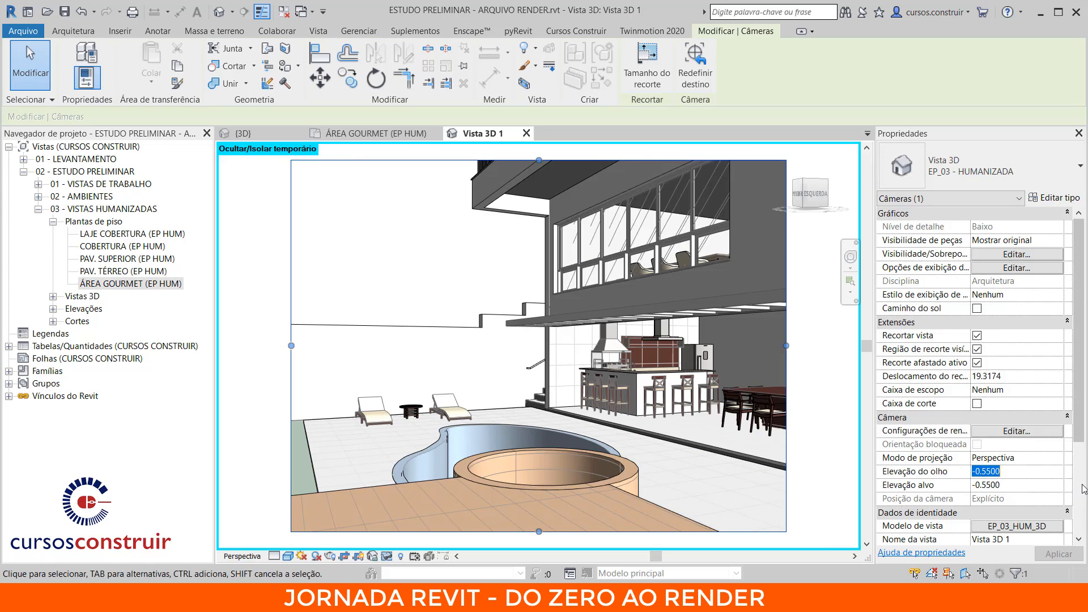
type("-")
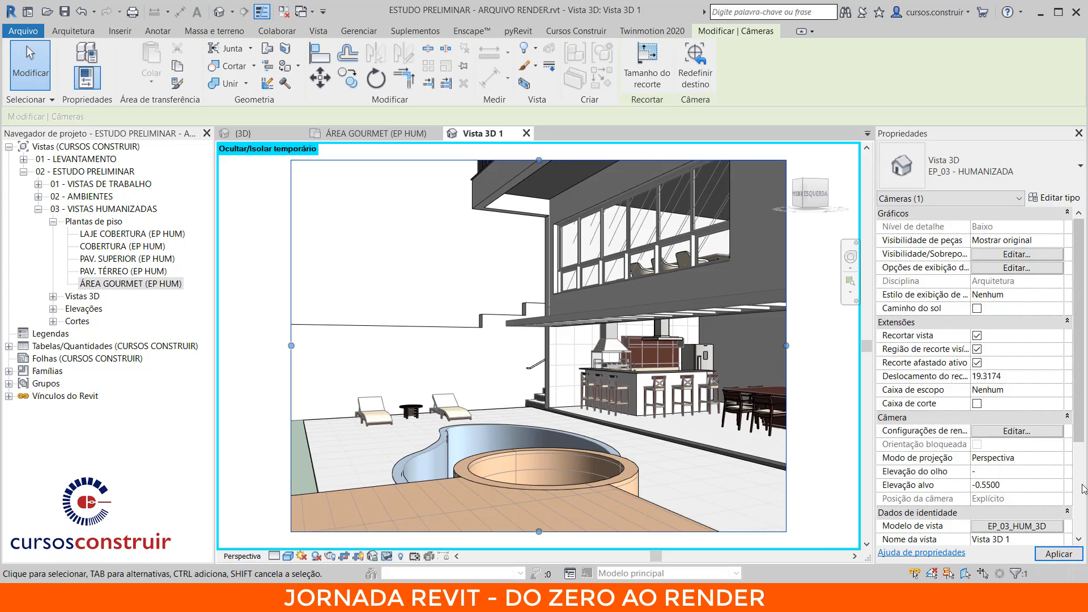
type("0.3")
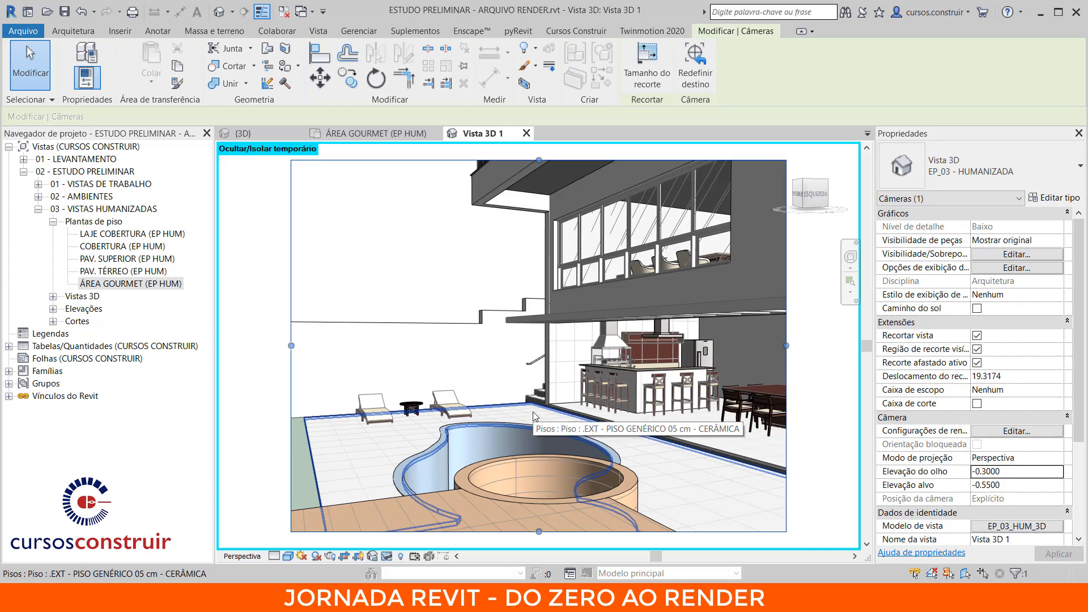
left_click(1019, 488)
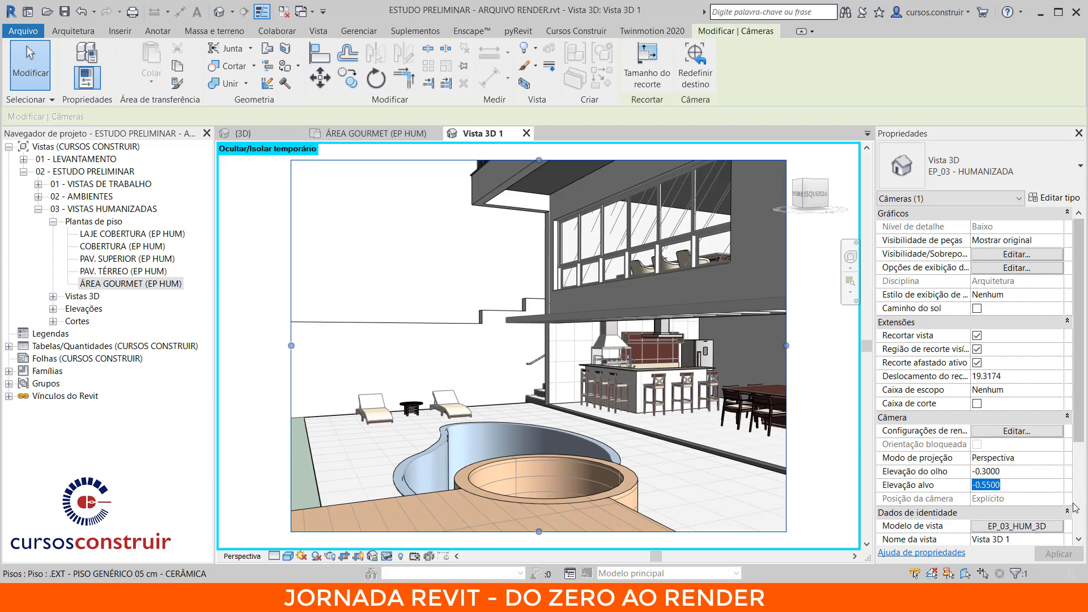
type("00")
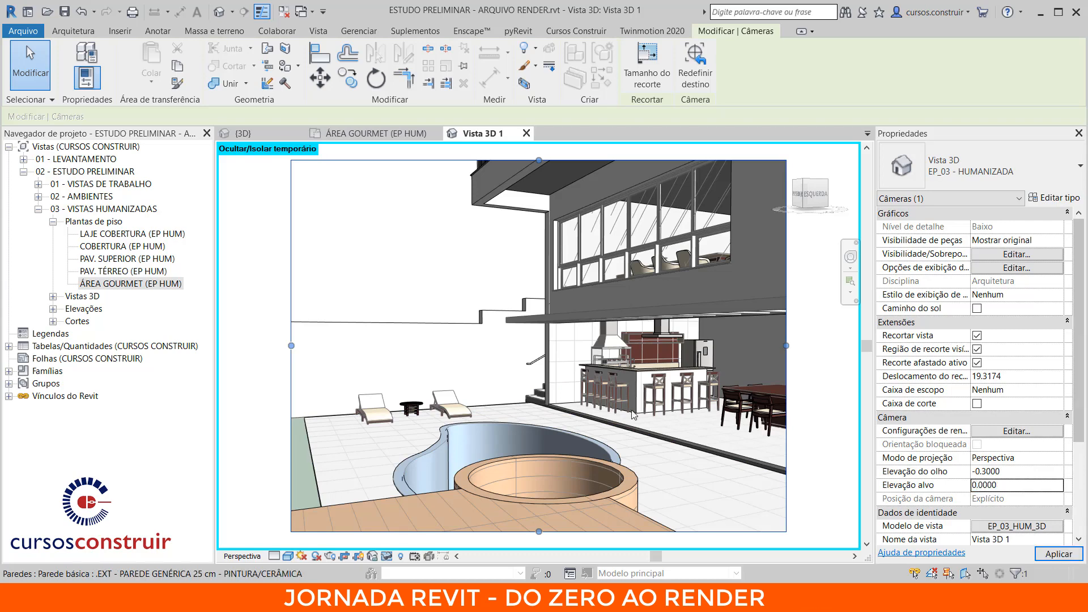
left_click(1040, 486)
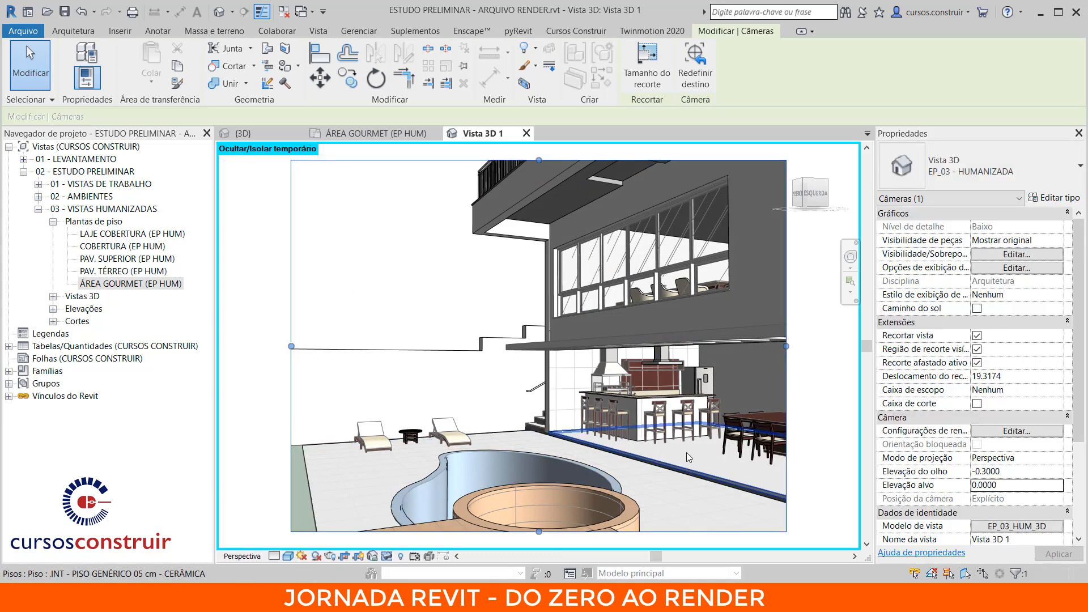
key("ctrl+z")
key("ctrl+z")
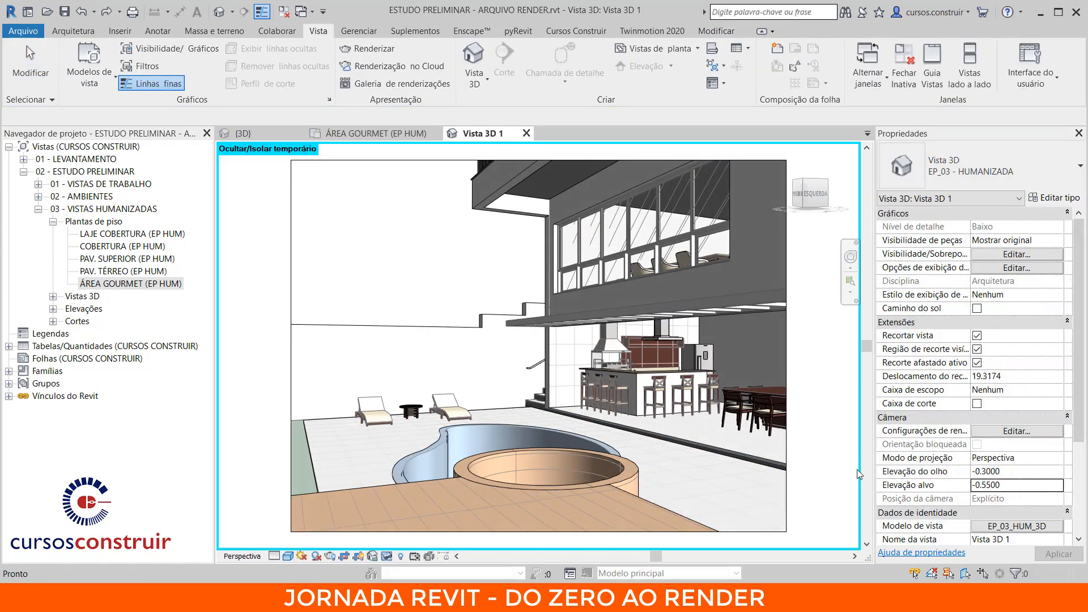
- Set both the eye elevation and the target elevation of the Vista 3D 1 camera to -0.50
left_click(1014, 471)
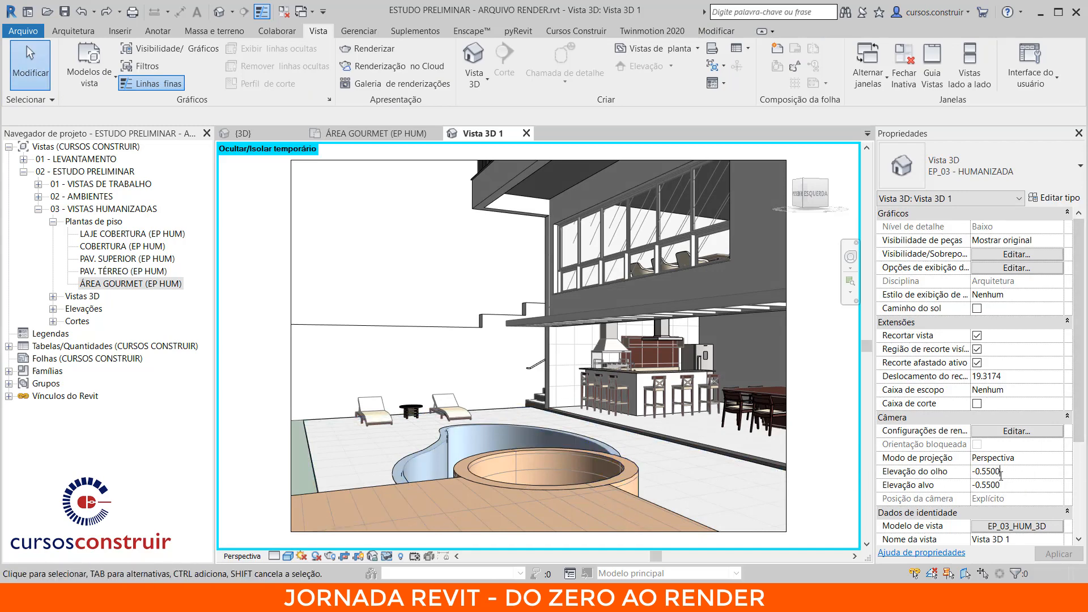
left_click_drag(1003, 471, 986, 471)
type("000")
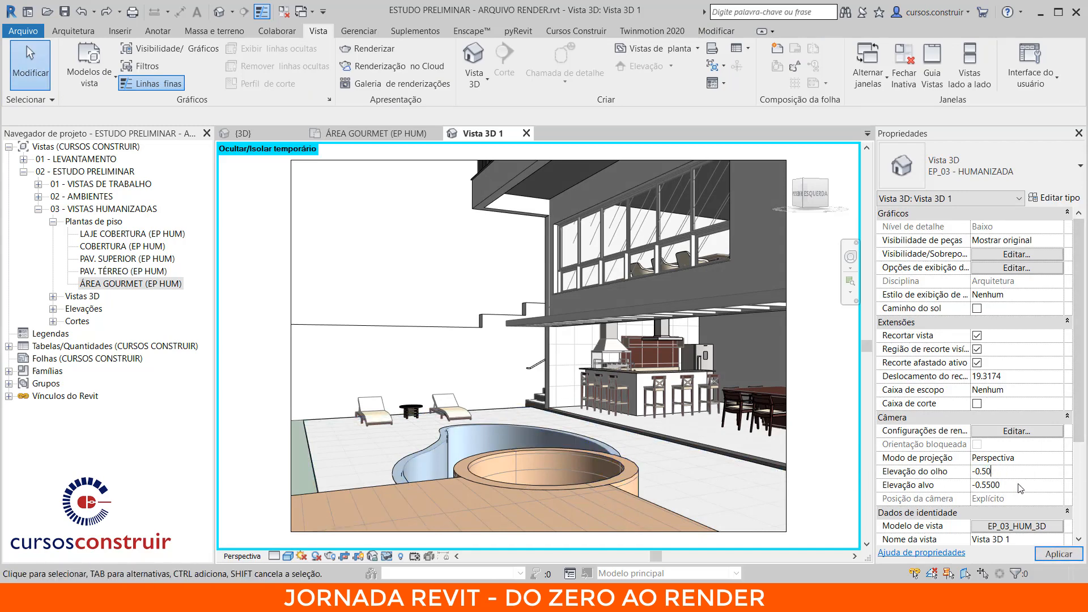
key("Tab")
type("-0.50")
key("Return")
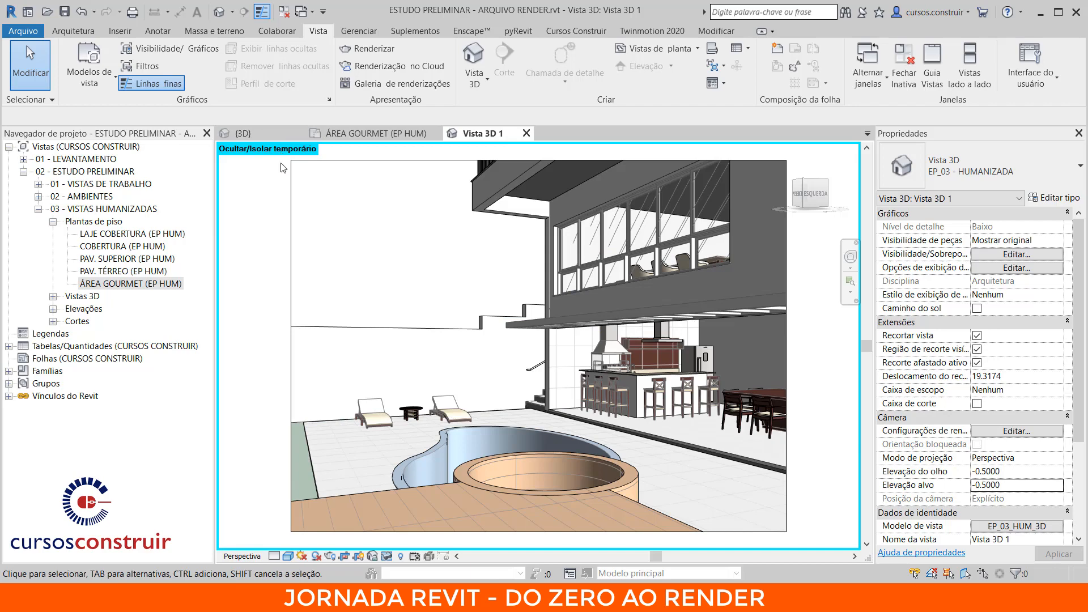
- Apply the temporary hide permanently to Vista 3D 1, and save the view's orientation and lock it
left_click(388, 560)
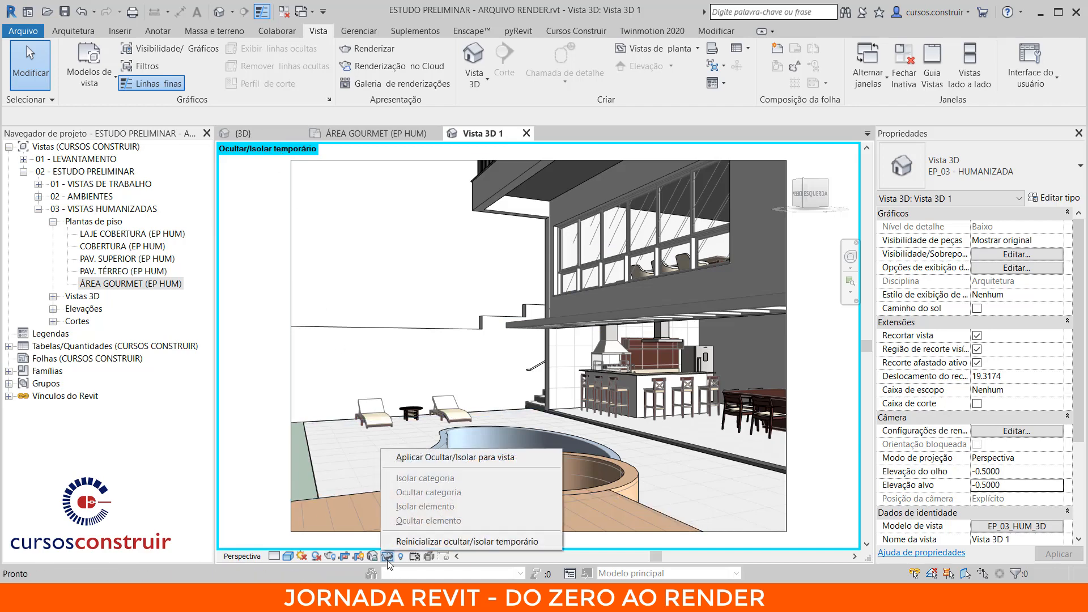
left_click(420, 458)
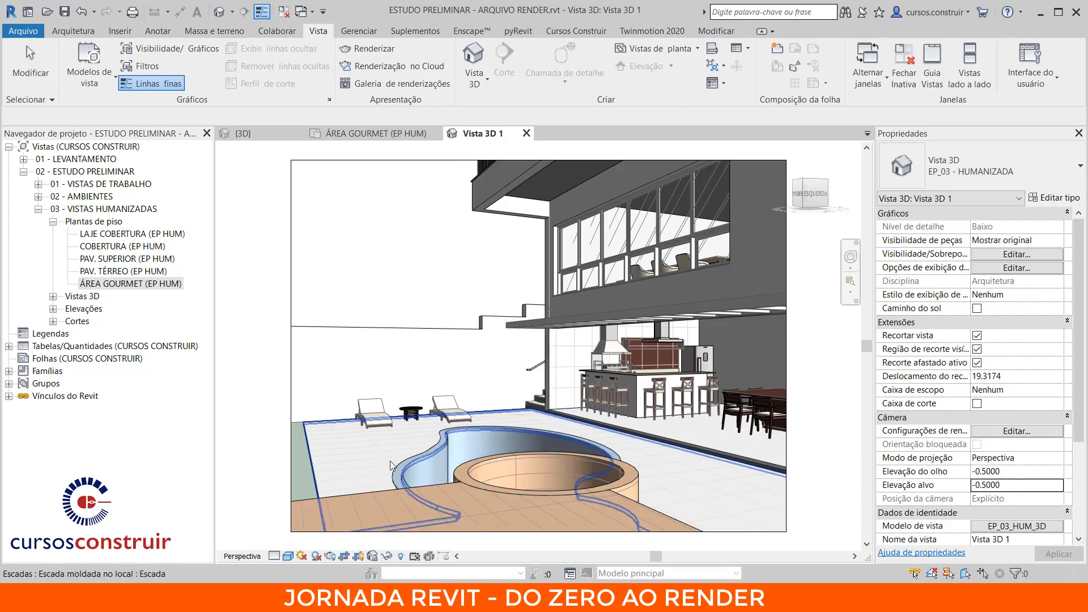
left_click(373, 557)
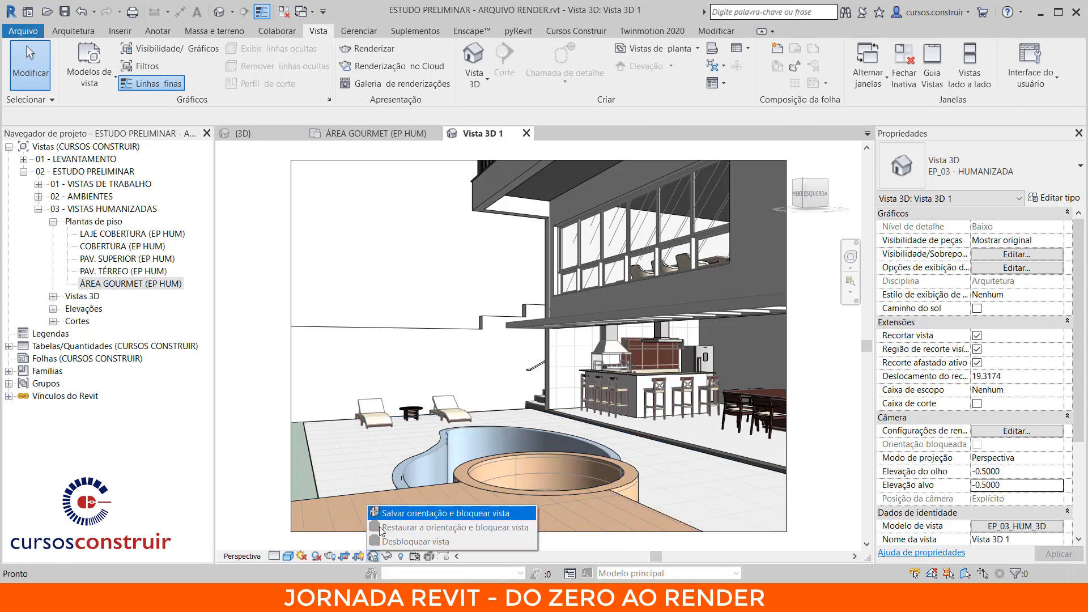
left_click(465, 513)
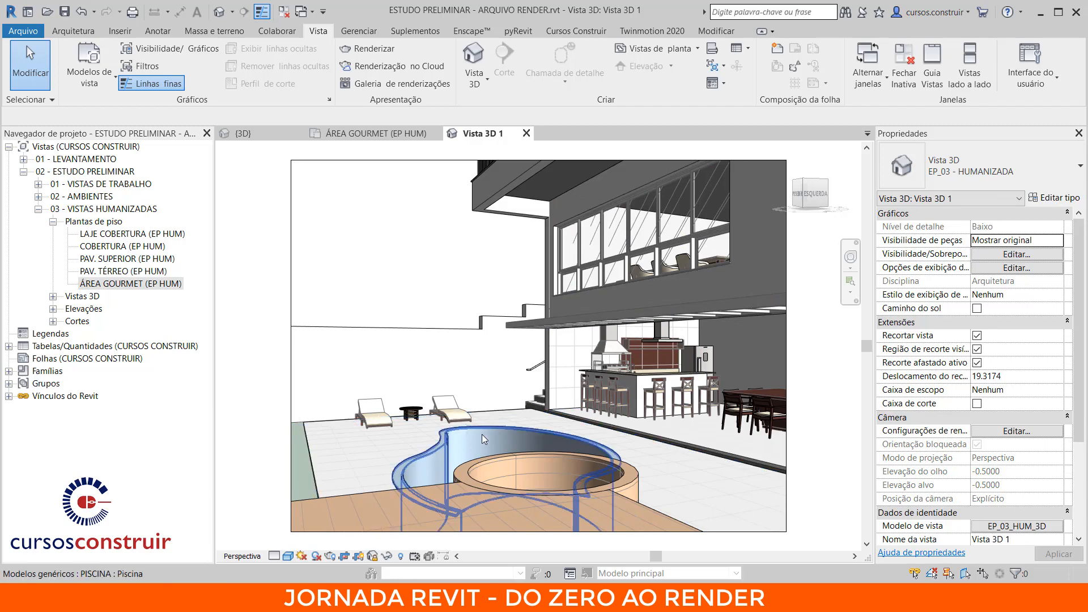
middle_click_drag(481, 434, 460, 306, "shift")
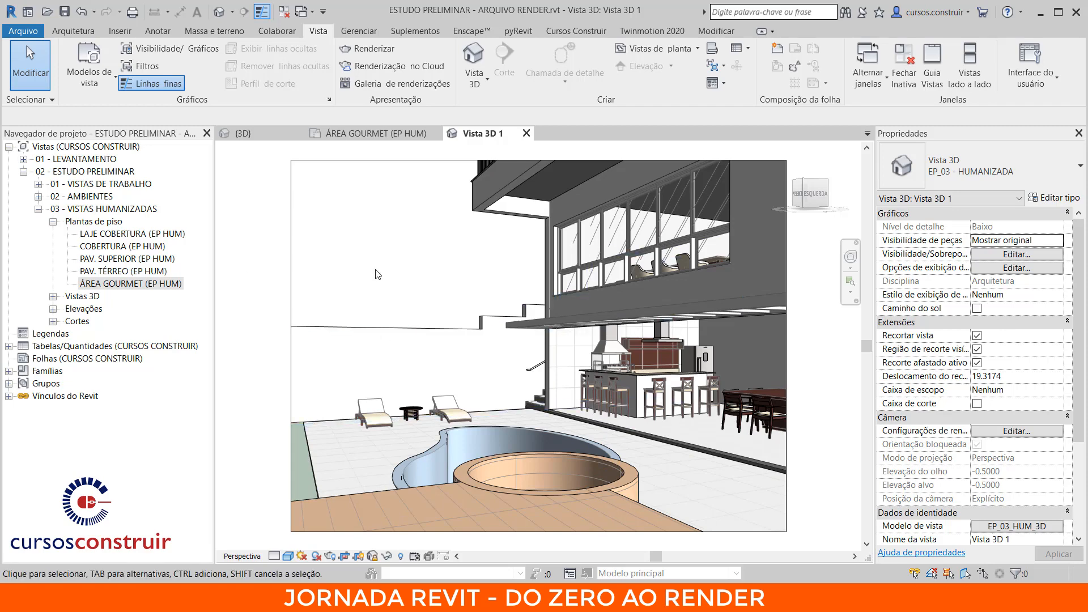
- Rename the camera view Vista 3D 1 as PISCINA - DIA
left_click(52, 297)
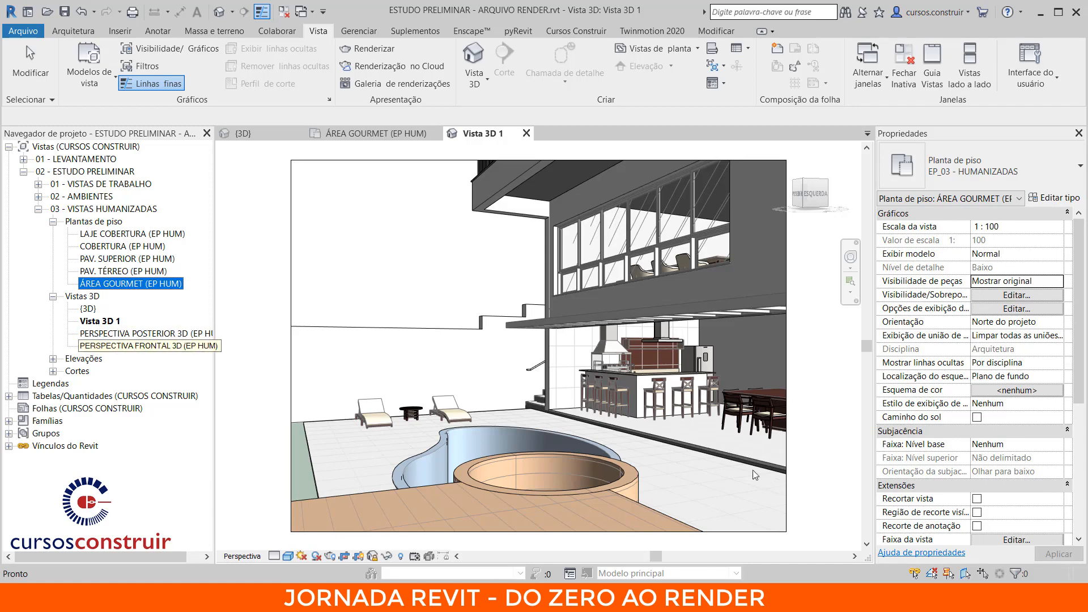
left_click(843, 471)
scroll(989, 479, "down", 2)
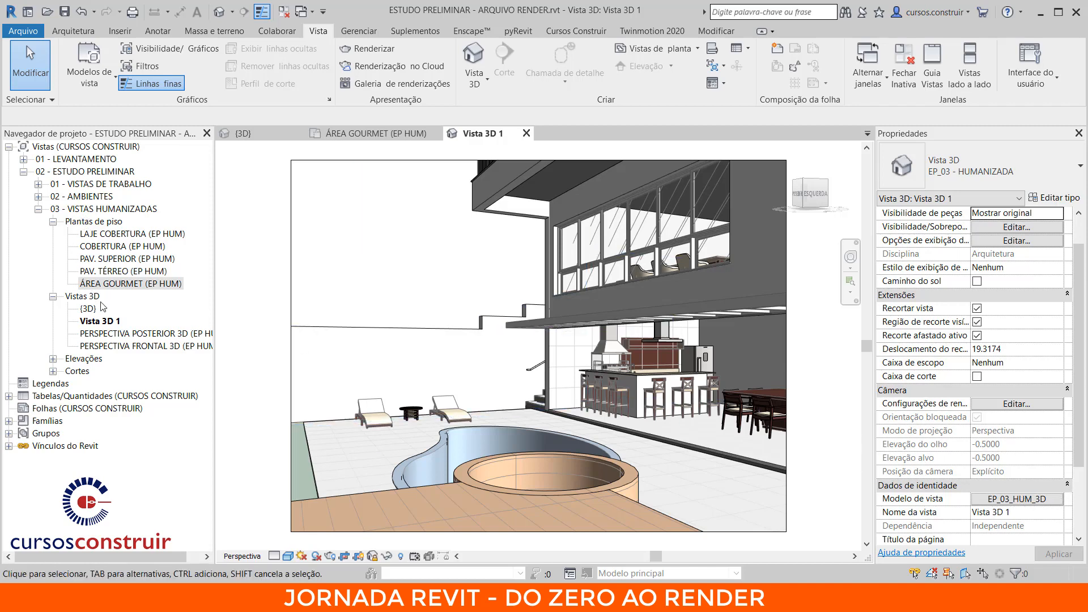
right_click(102, 322)
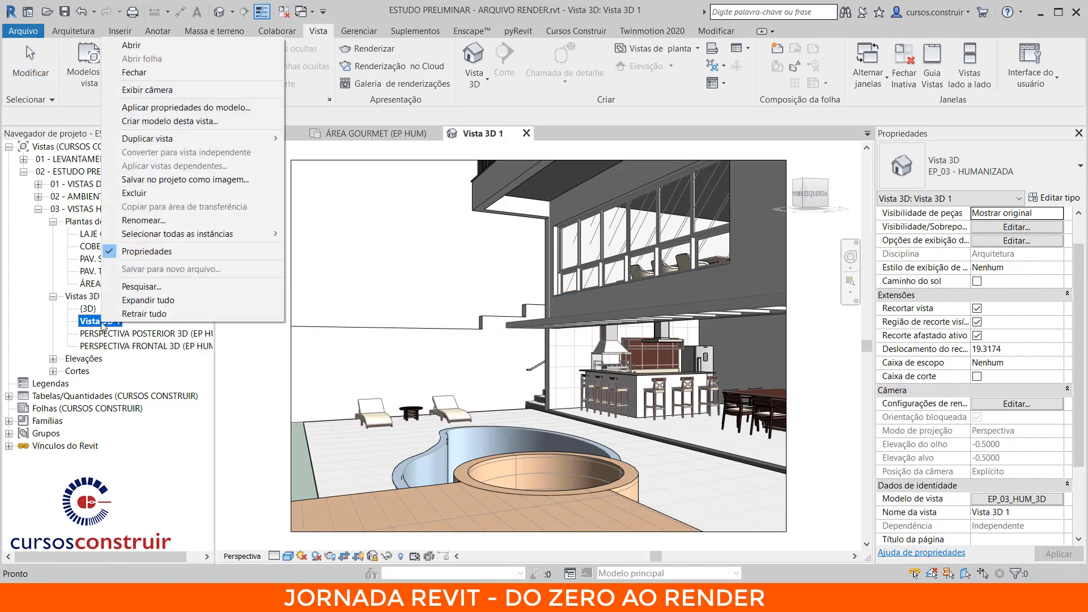
left_click(152, 223)
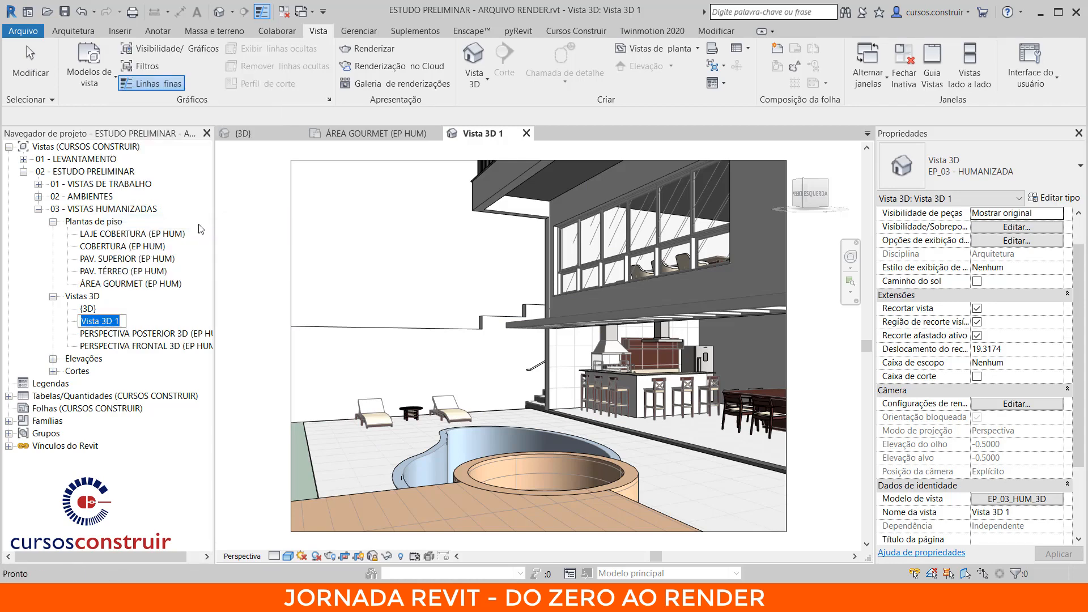
type("PISCINA - DIA")
key("Return")
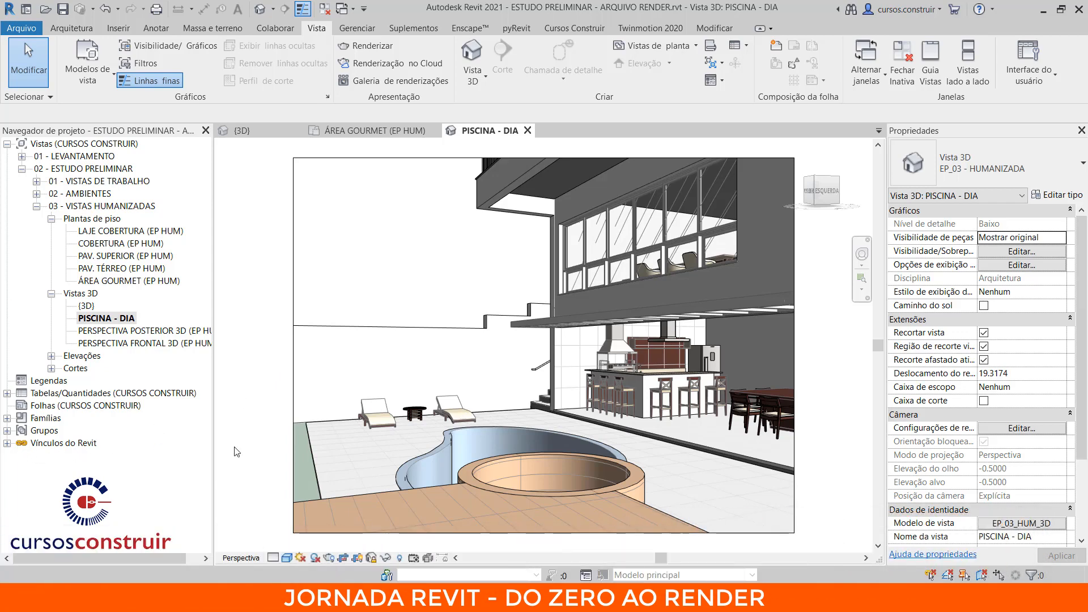
- Examine the reload and unload options available for the linked model LAYOUT.rvt
left_click(7, 443)
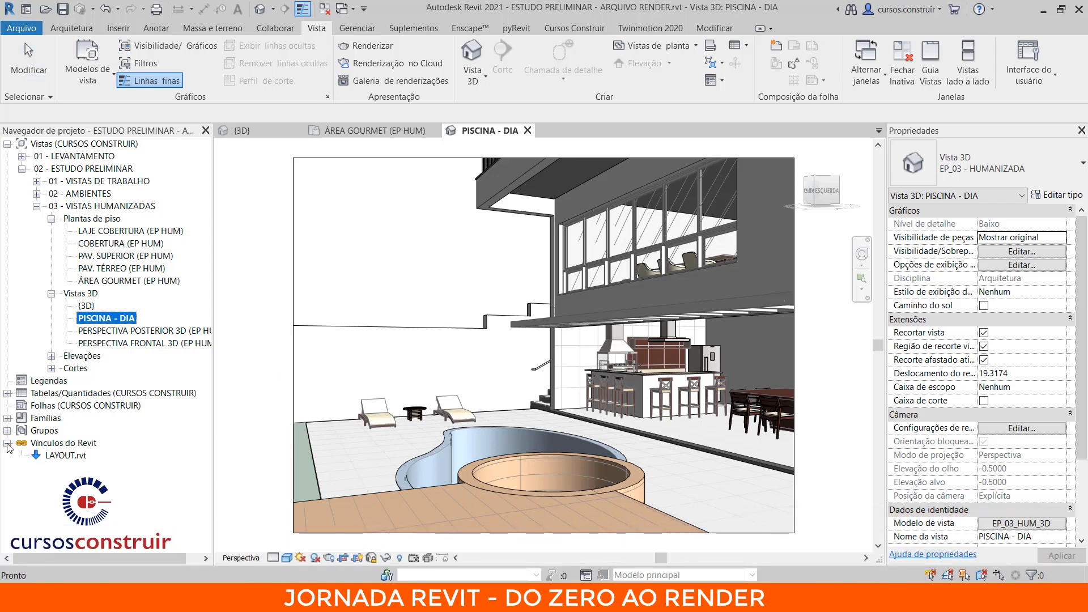
right_click(71, 456)
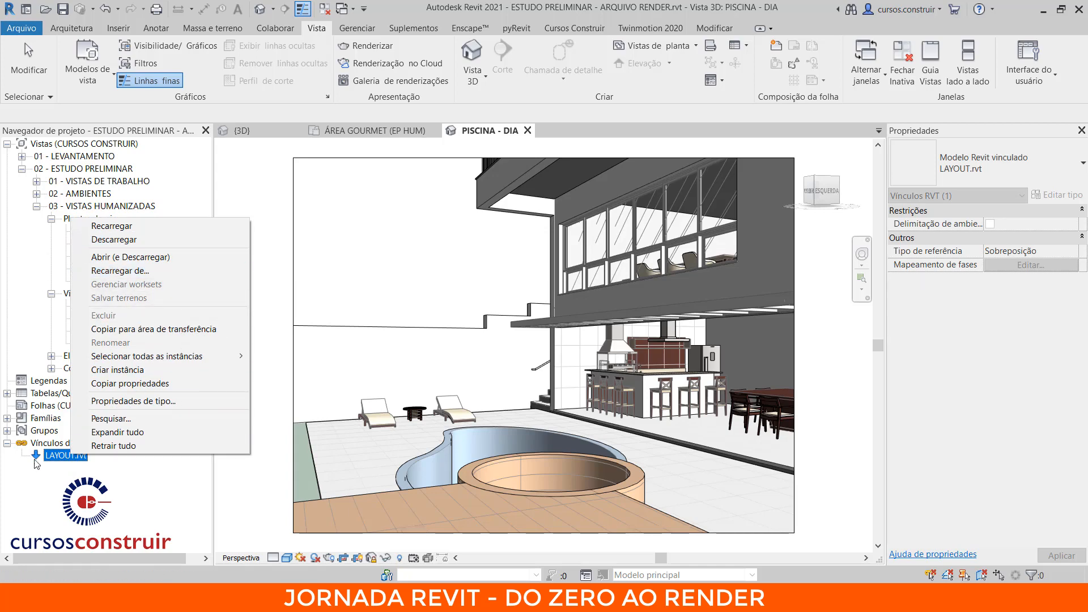
left_click(7, 443)
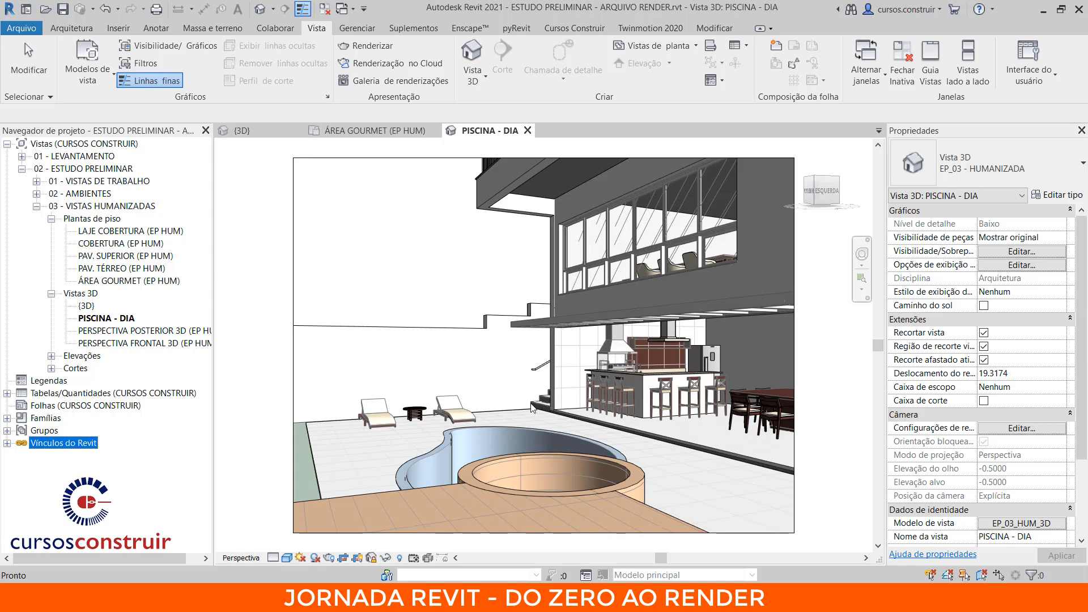
left_click(283, 560)
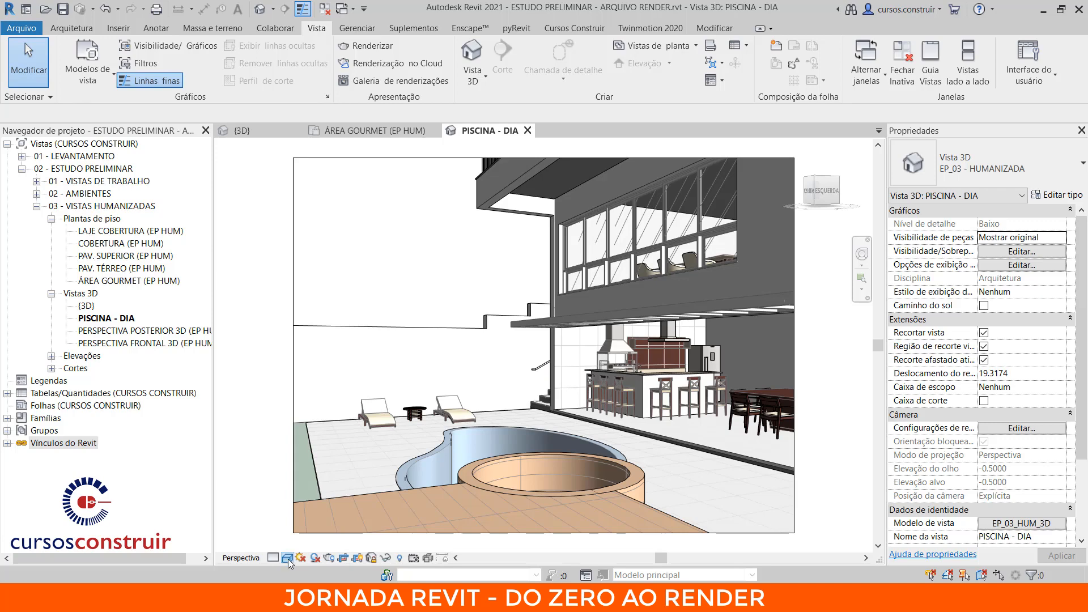
left_click(288, 559)
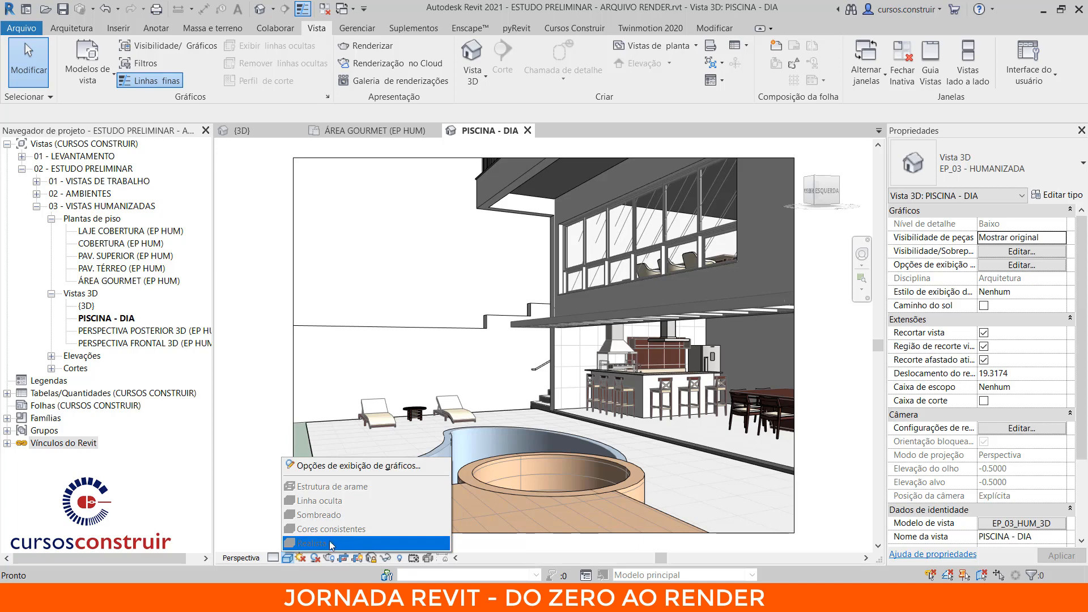
left_click(840, 456)
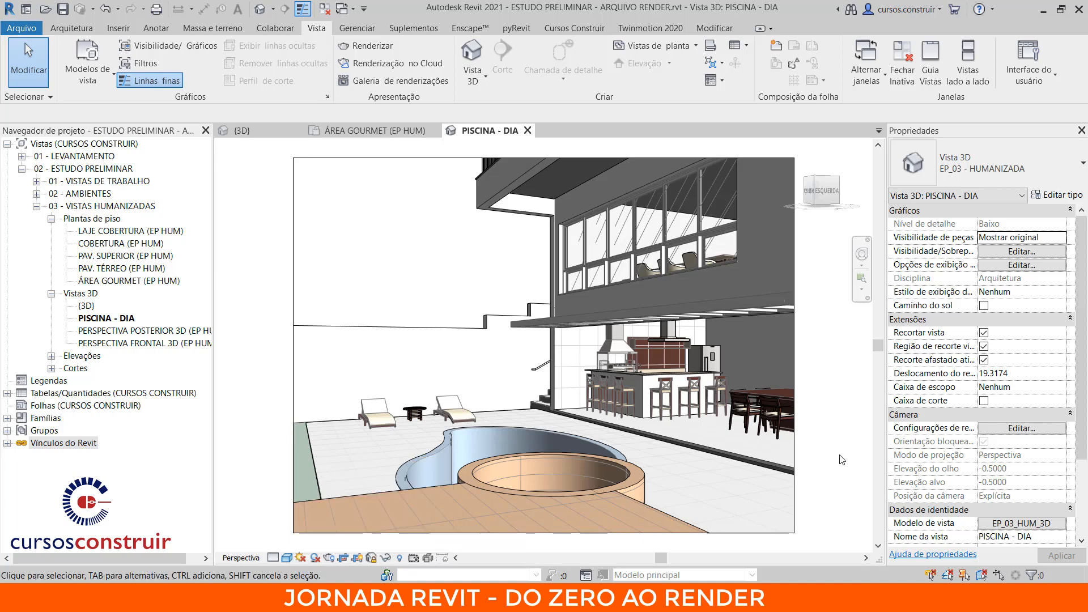
- Exclude Exibição do modelo from the EP_03_HUM_3D view template and set the PISCINA - DIA view's visual style to Realista
left_click(1009, 524)
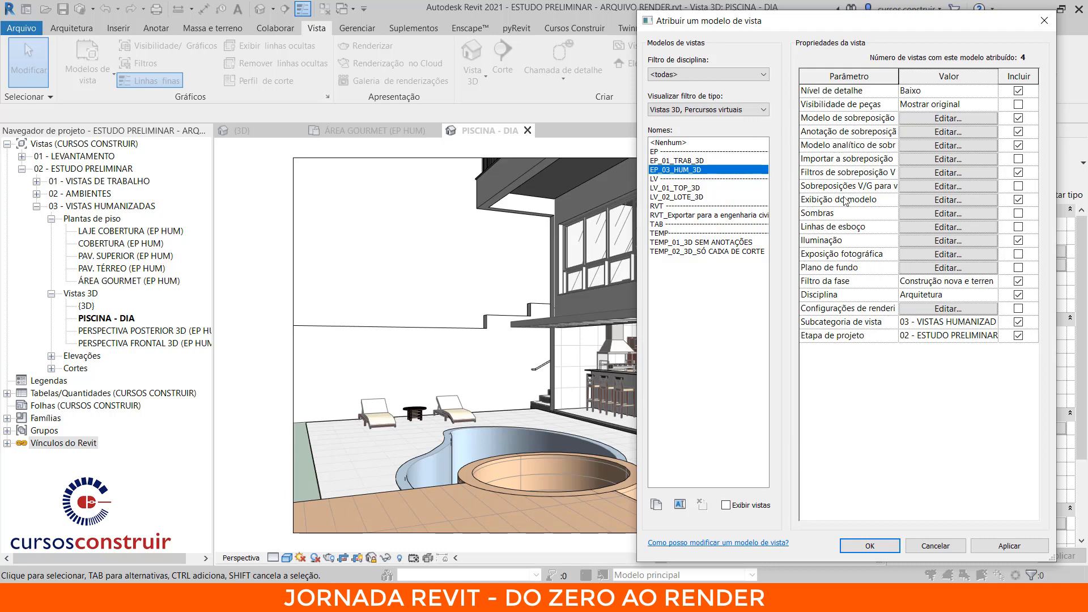
left_click(1019, 200)
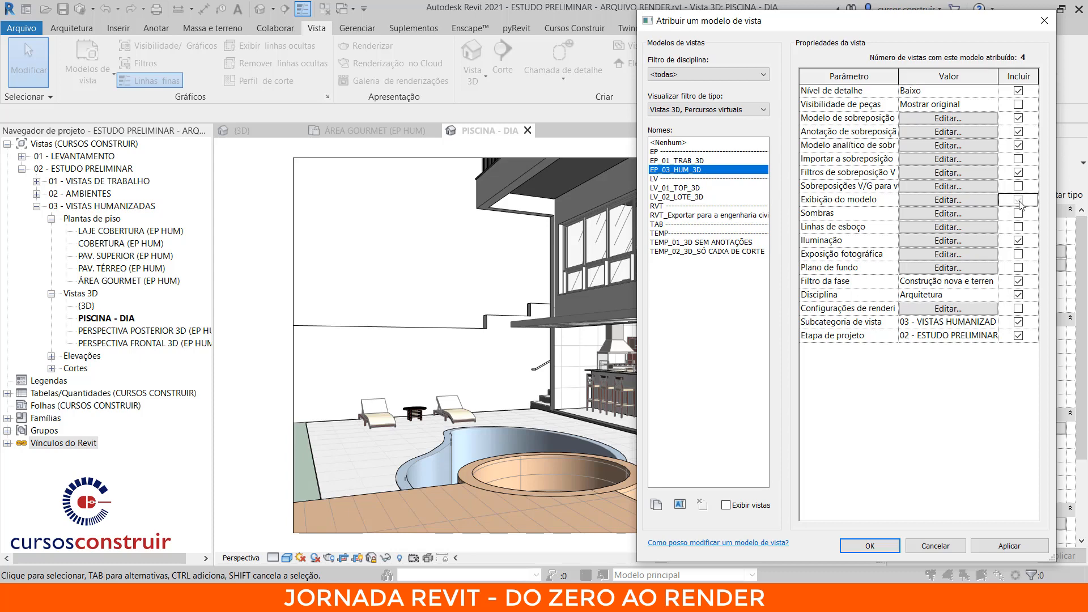
left_click(944, 546)
left_click(286, 559)
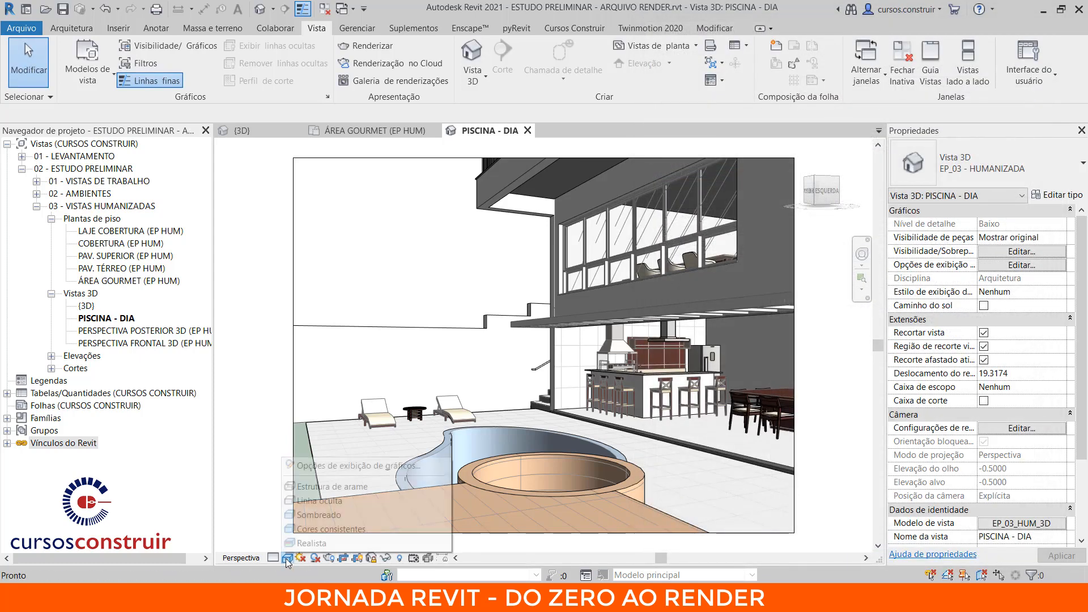
left_click(304, 543)
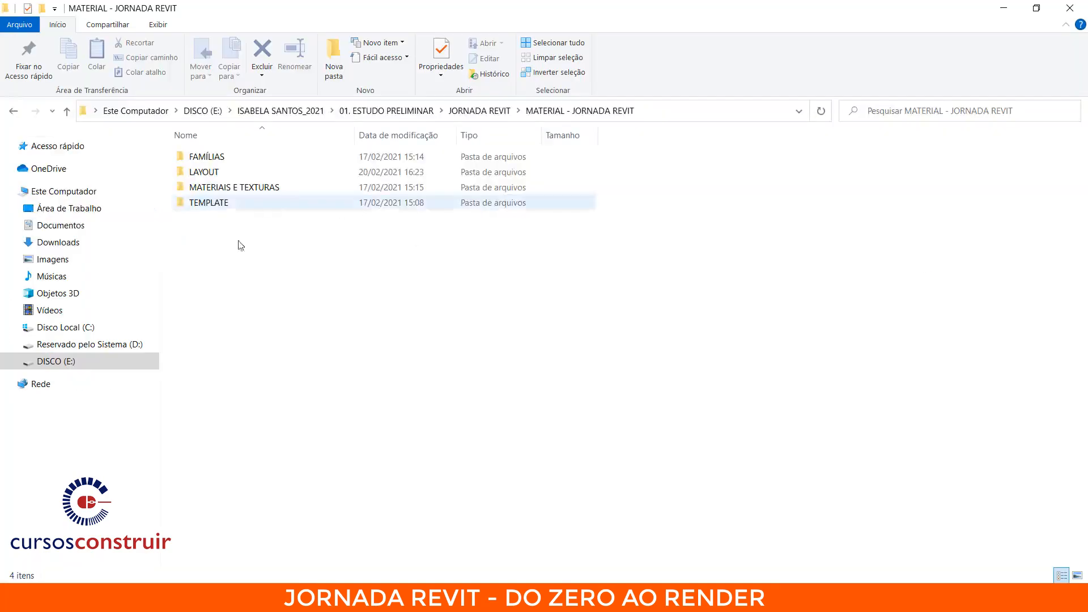
- In File Explorer, copy the textures path from CAMINHO DOS ARQUIVOS.txt in the MATERIAIS E TEXTURAS folder, and close the text file
double_click(267, 187)
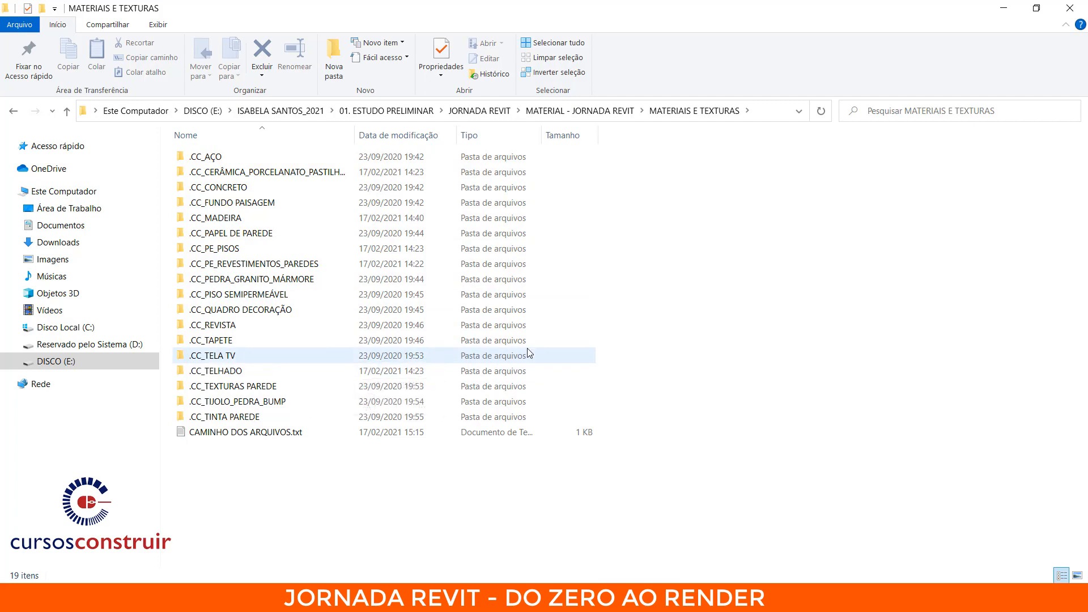
double_click(290, 433)
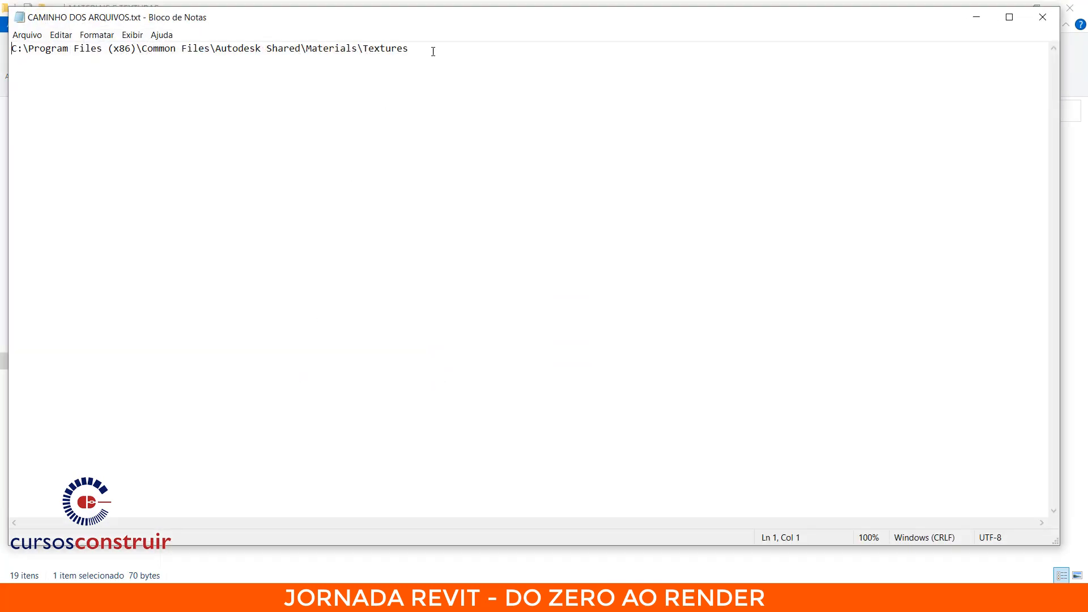
left_click_drag(433, 51, 11, 60)
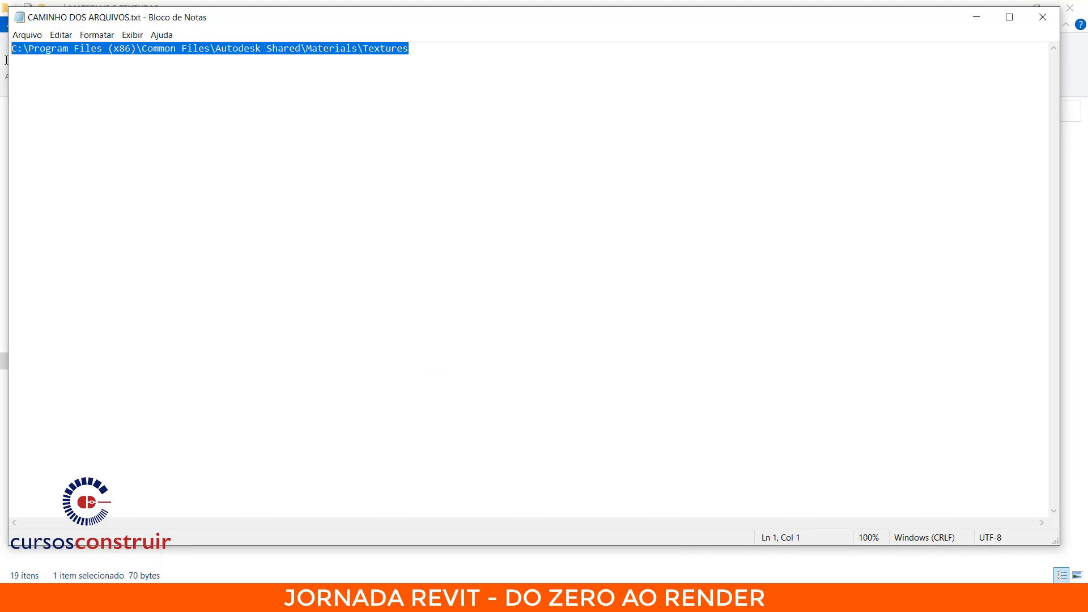
right_click(138, 49)
left_click(181, 91)
left_click(1043, 17)
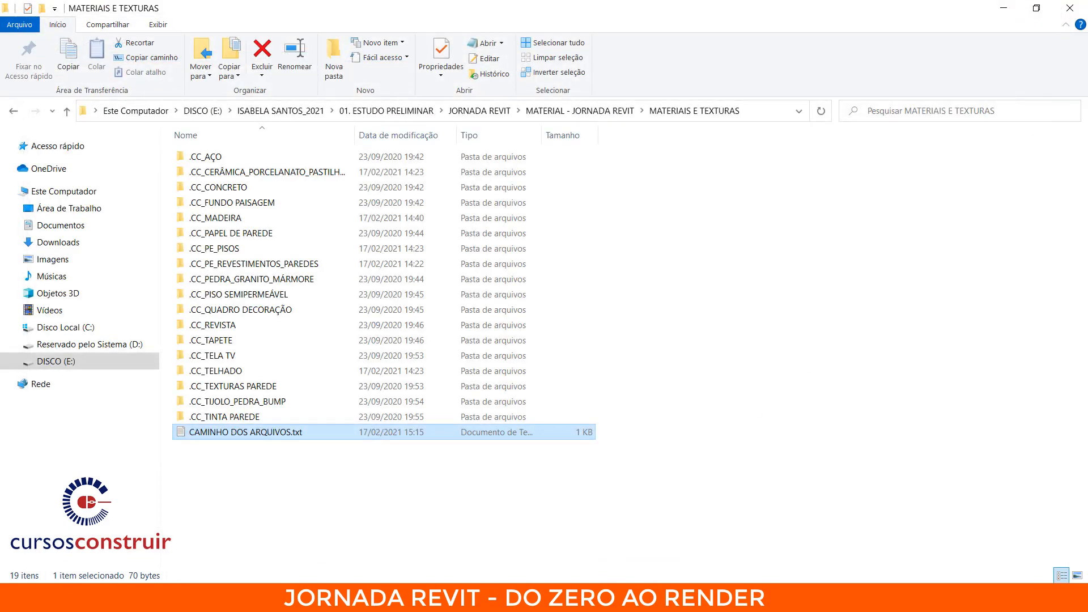
- Open C:\Program Files (x86)\Common Files\Autodesk Shared\Materials\Textures in a second File Explorer window and place it beside the MATERIAIS E TEXTURAS window
right_click(575, 599)
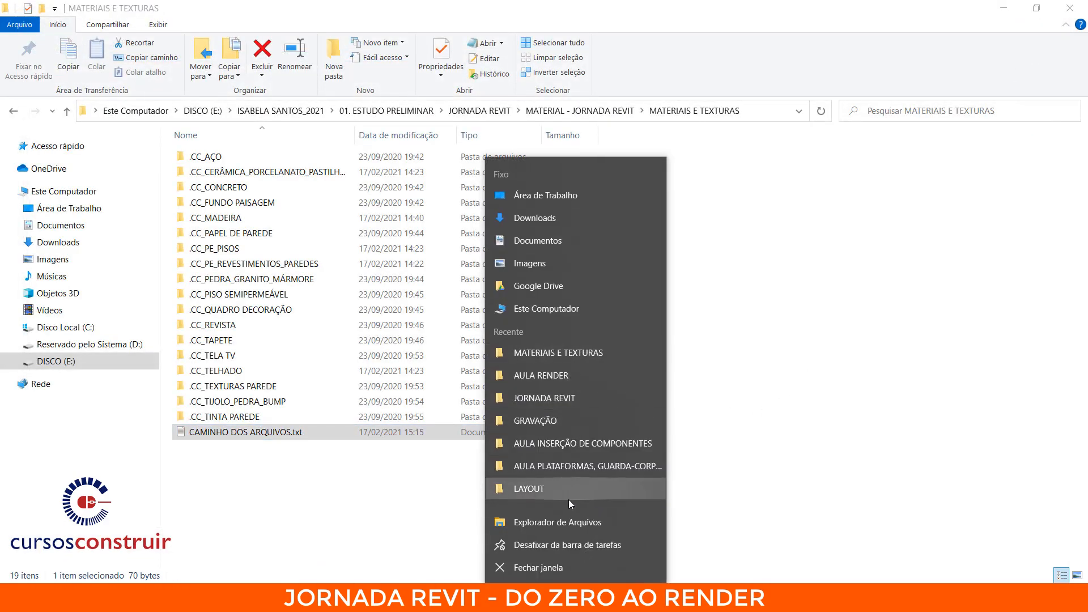
left_click(549, 526)
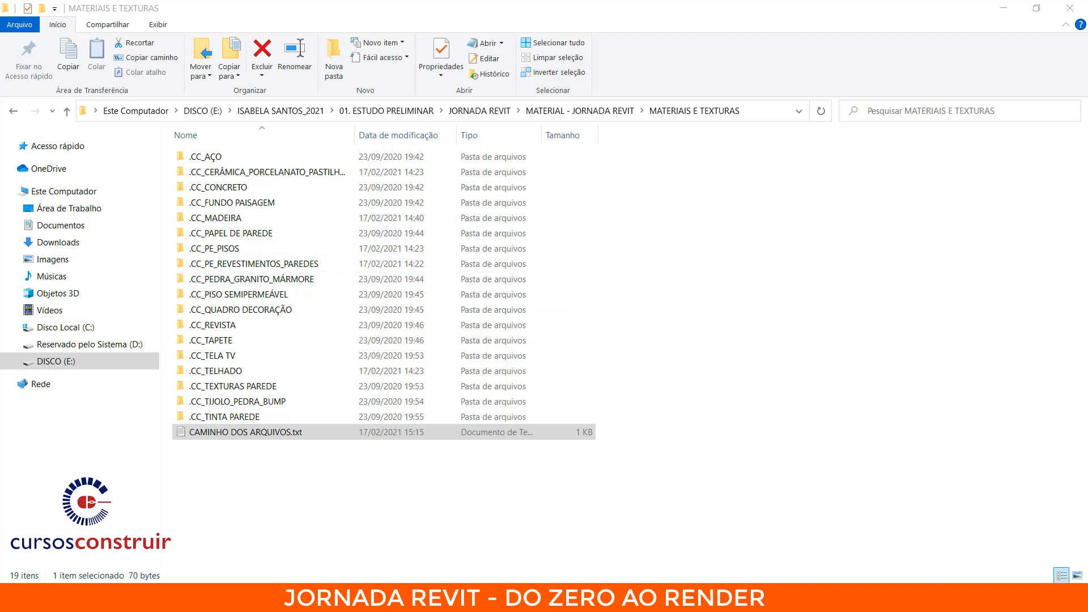
left_click_drag(431, 37, 479, 11)
double_click(470, 10)
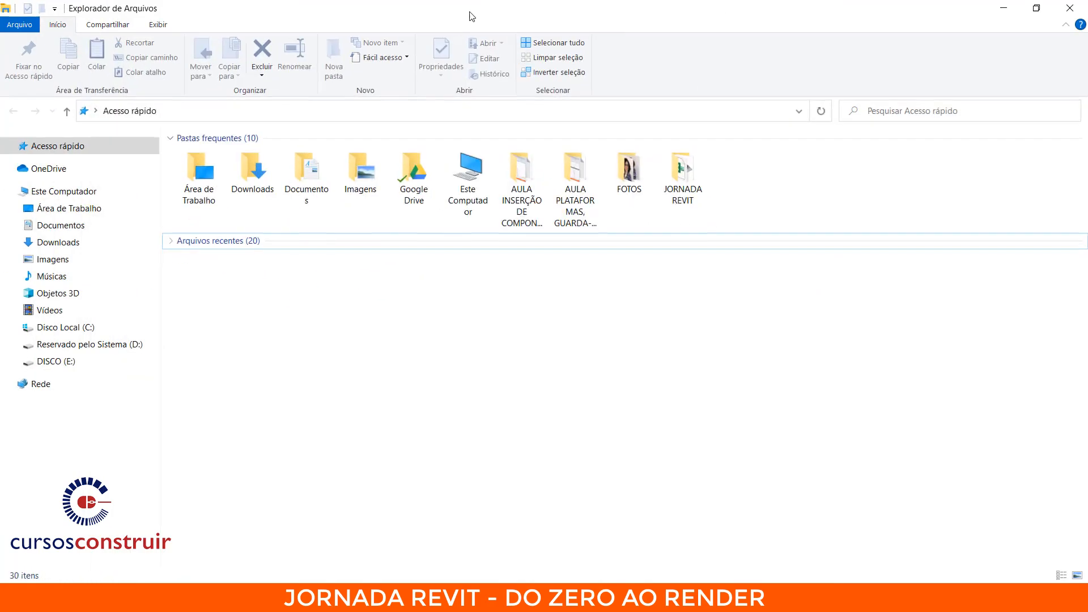
left_click(409, 110)
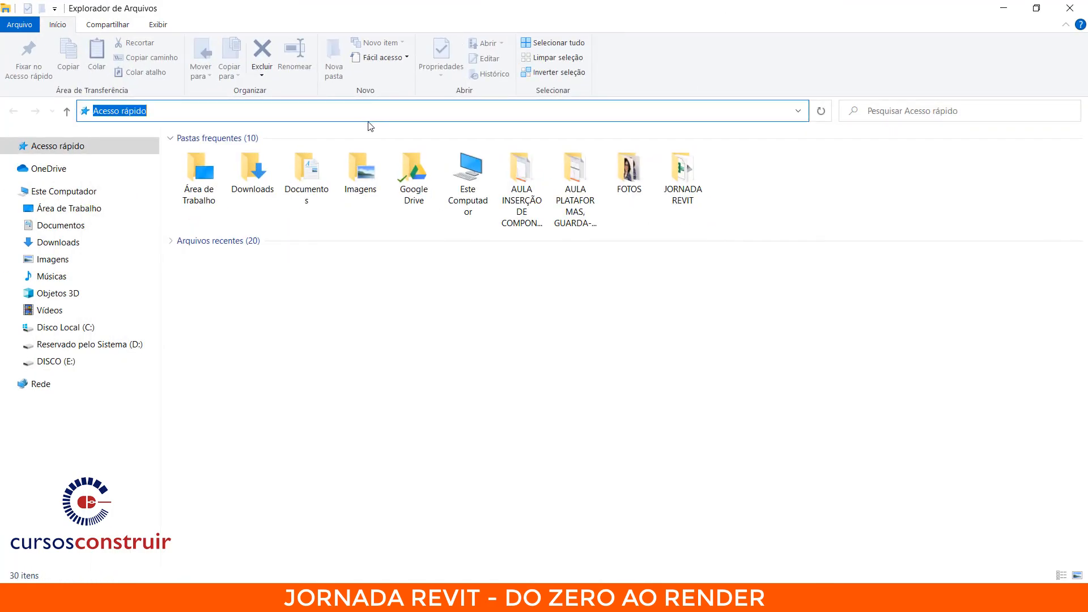
key("ctrl+v")
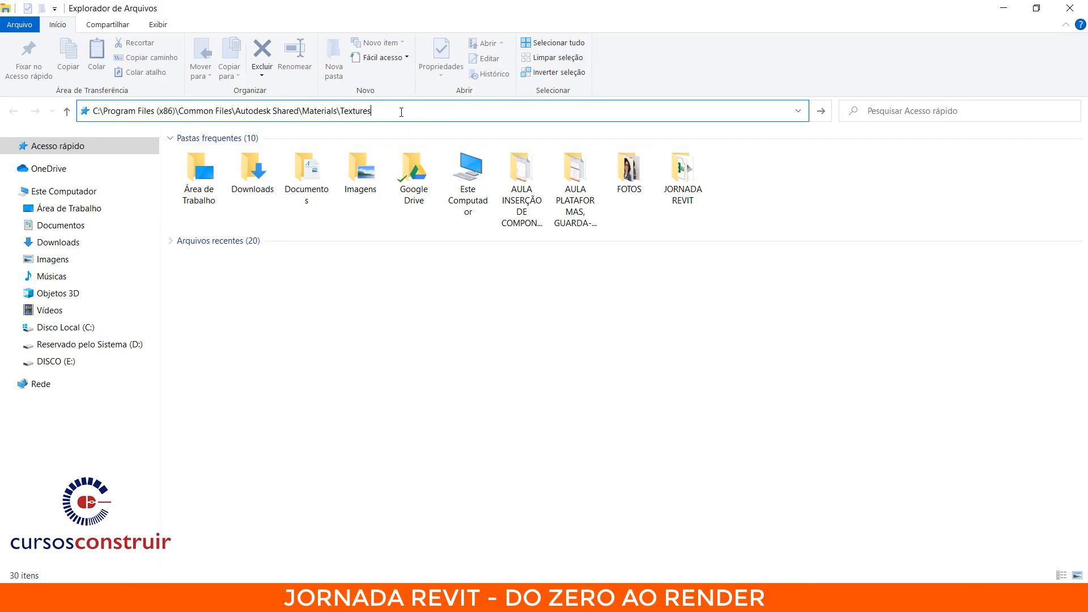
key("Return")
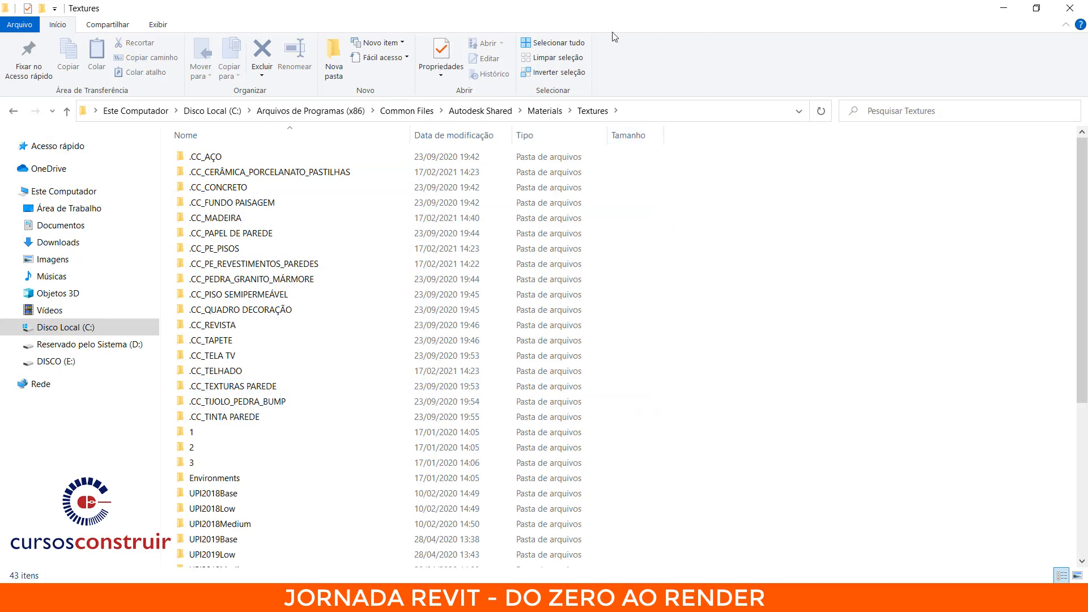
left_click_drag(496, 18, 773, 39)
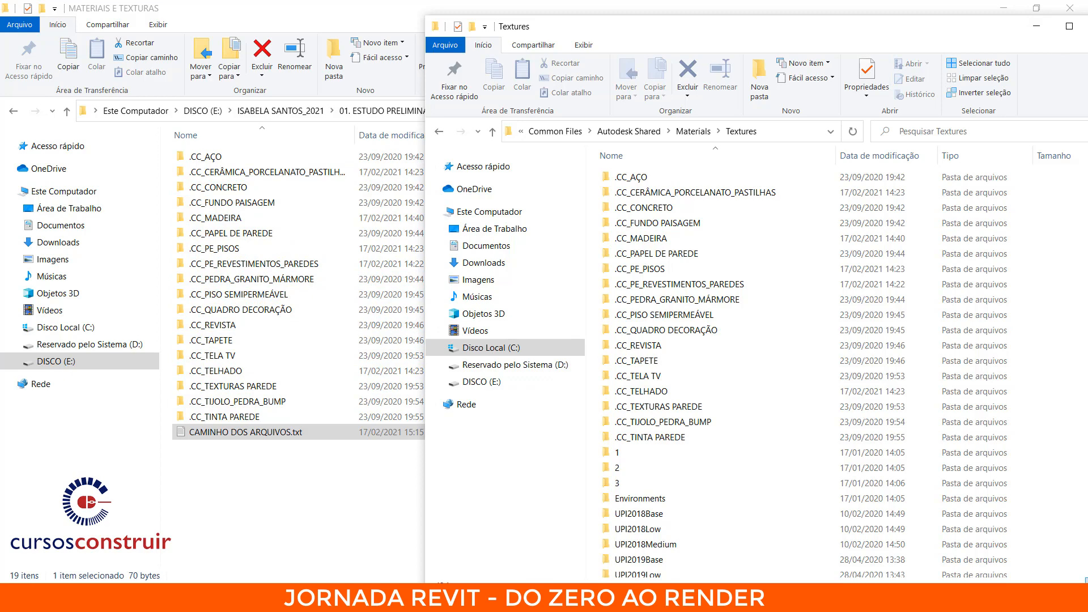
- Switch to Revit and show the appearance settings of the project material .PEDRA SÃO TOMÉ
left_click(472, 598)
left_click(437, 540)
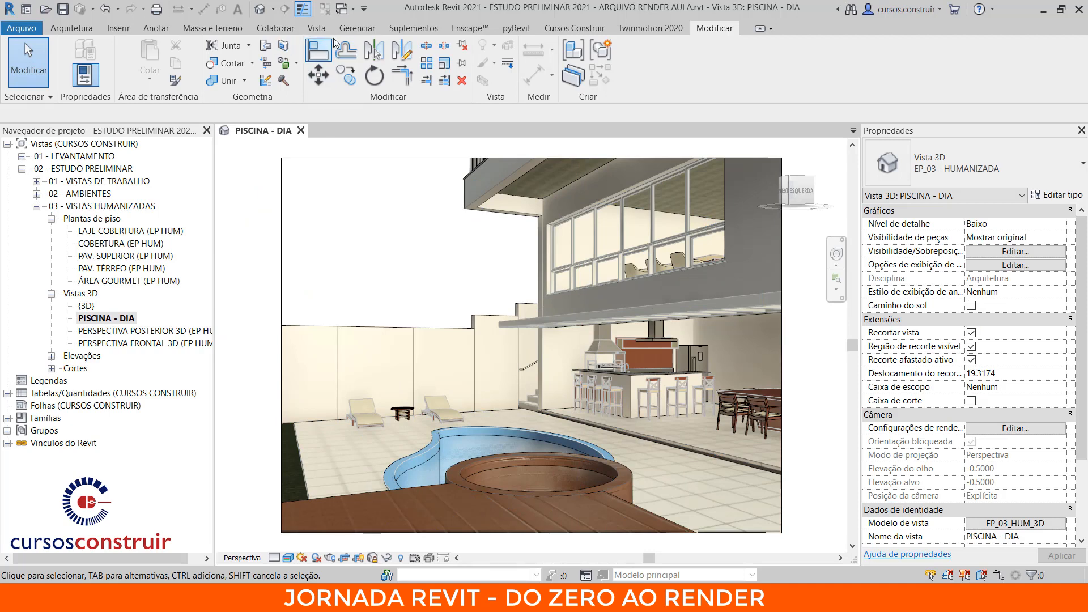
left_click(351, 28)
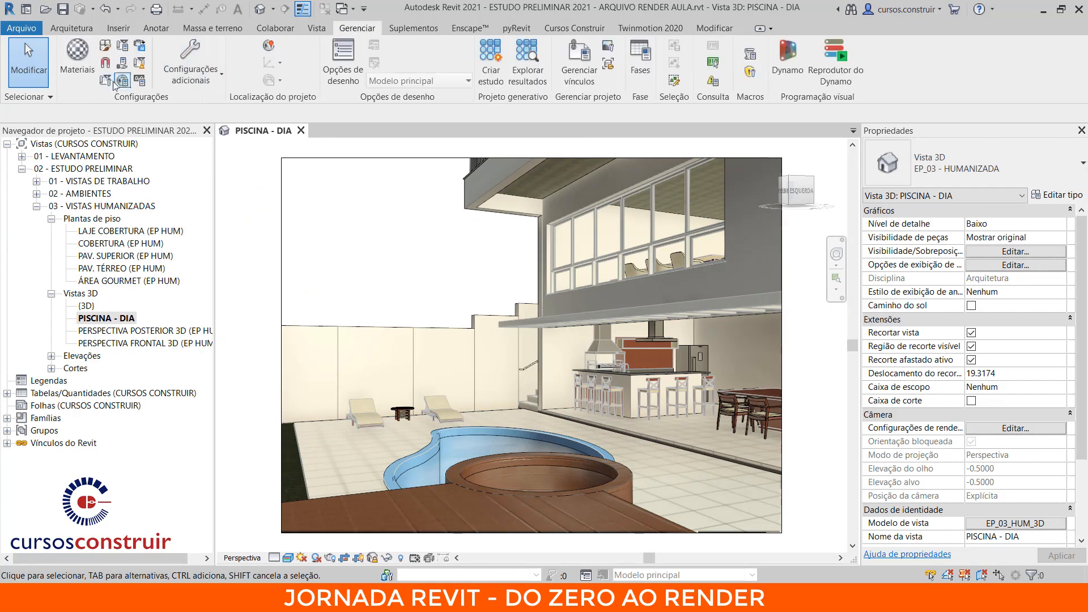
left_click(80, 68)
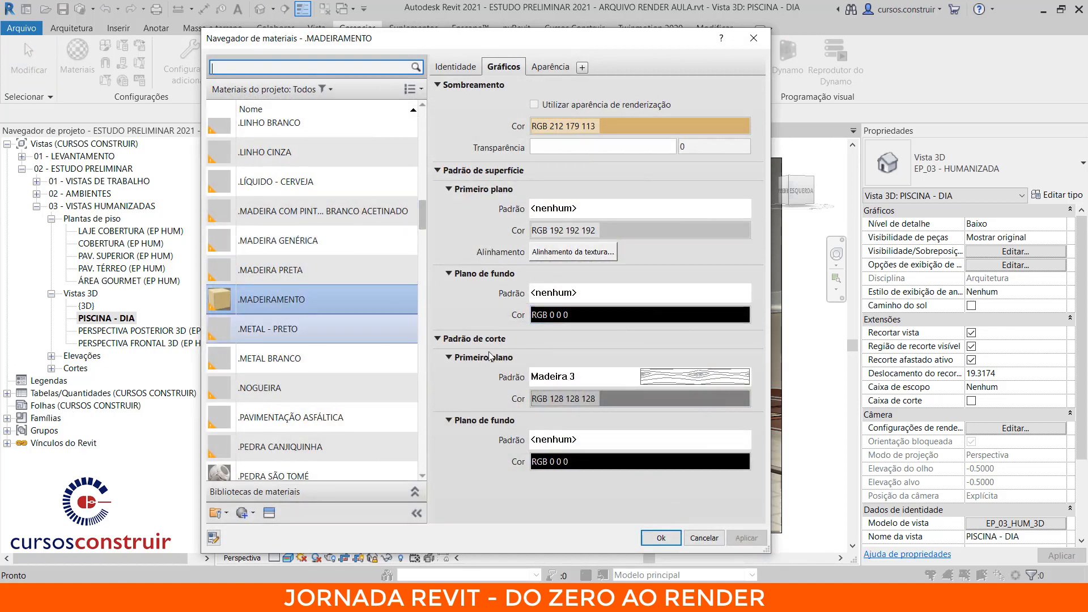
scroll(390, 382, "down", 3)
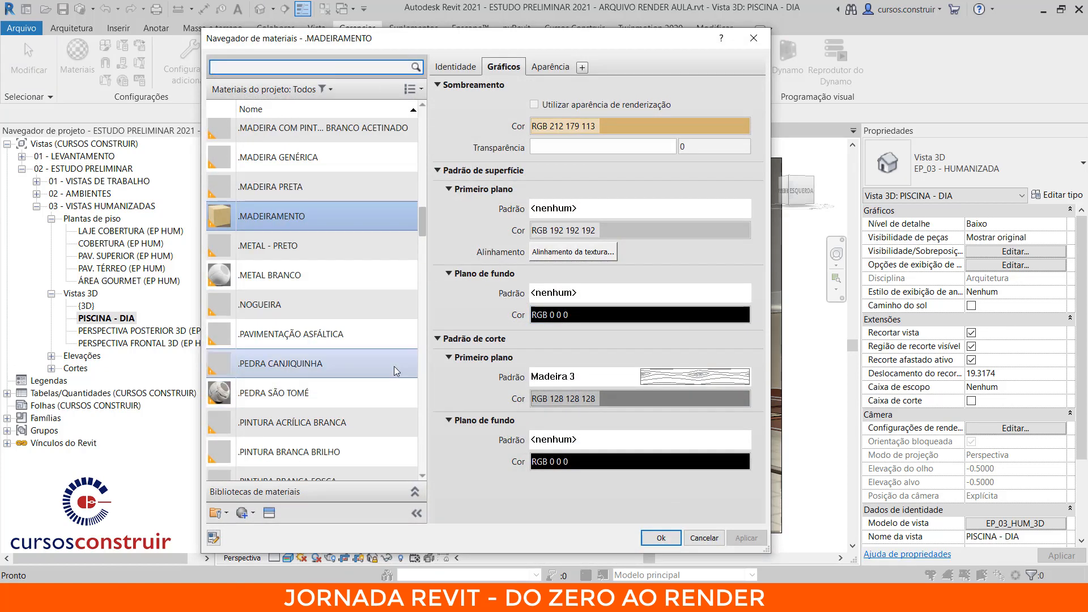
left_click(347, 396)
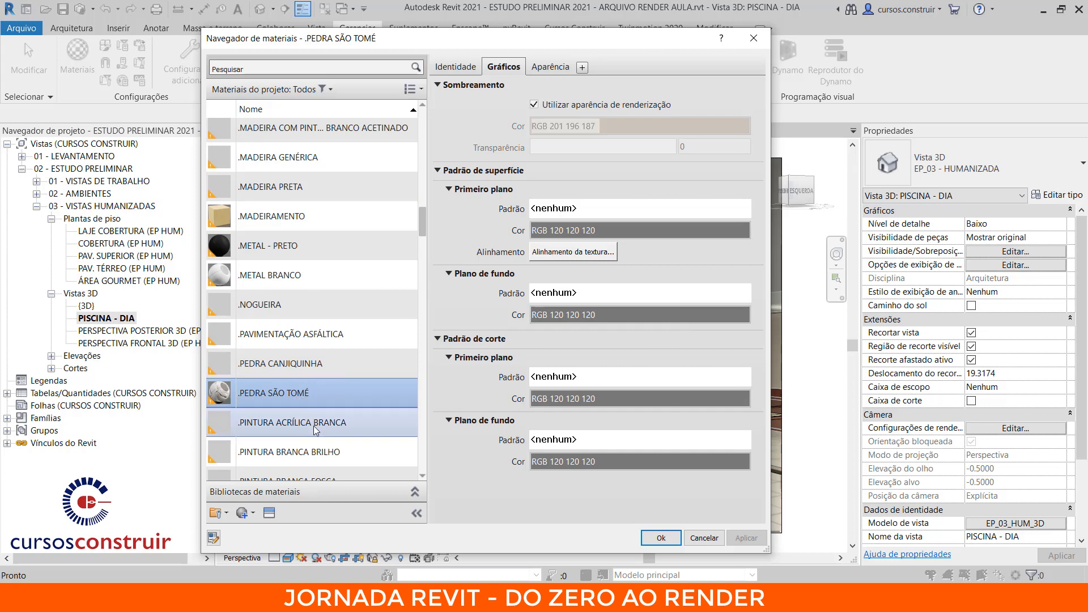
scroll(337, 387, "down", 1)
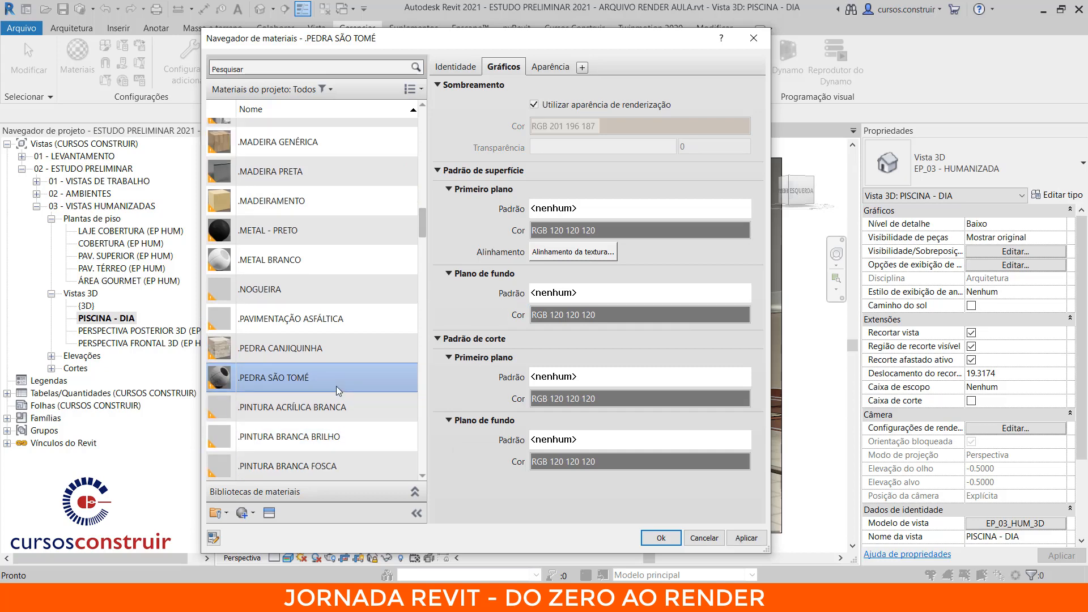
left_click(550, 67)
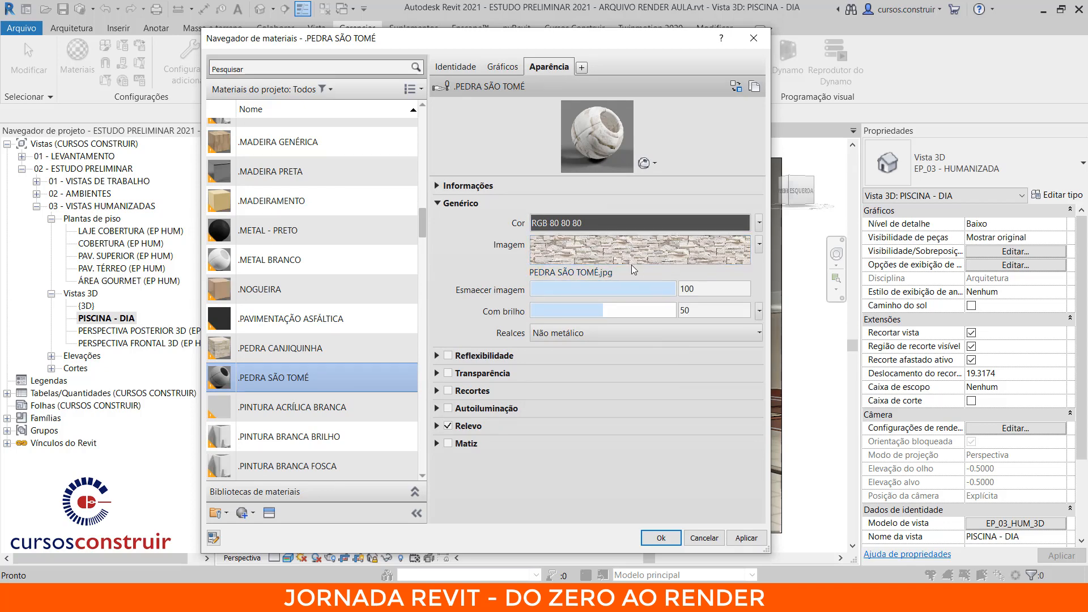
- Relink the .PEDRA SÃO TOMÉ appearance image to PEDRA SÃO TOMÉ.jpg in the .CC_PE_REVESTIMENTOS_PAREDES folder and accept the material
left_click(569, 272)
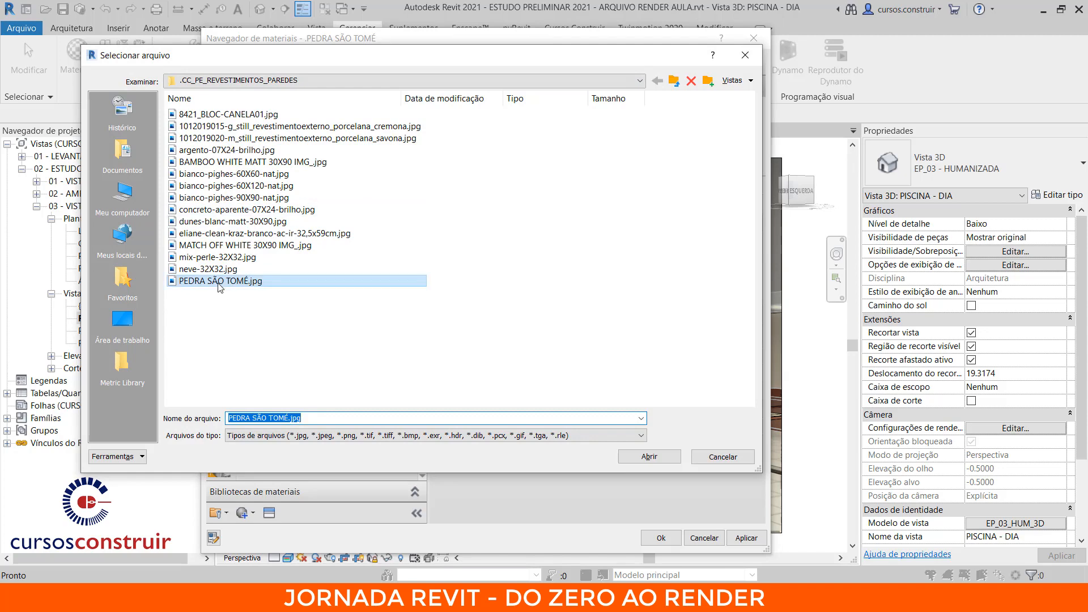
left_click(526, 419)
left_click(640, 457)
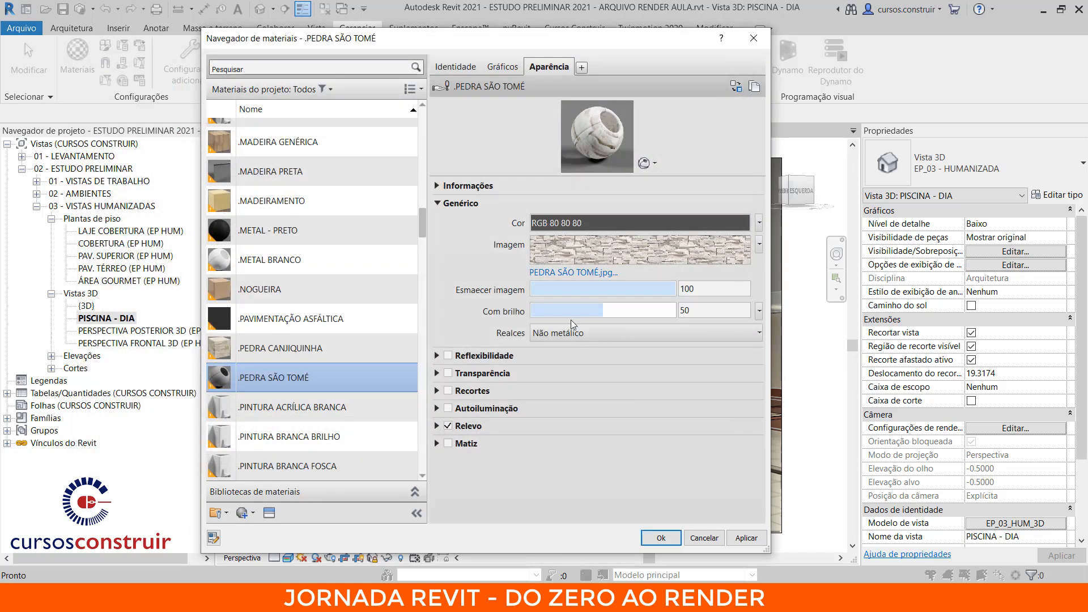
left_click(663, 538)
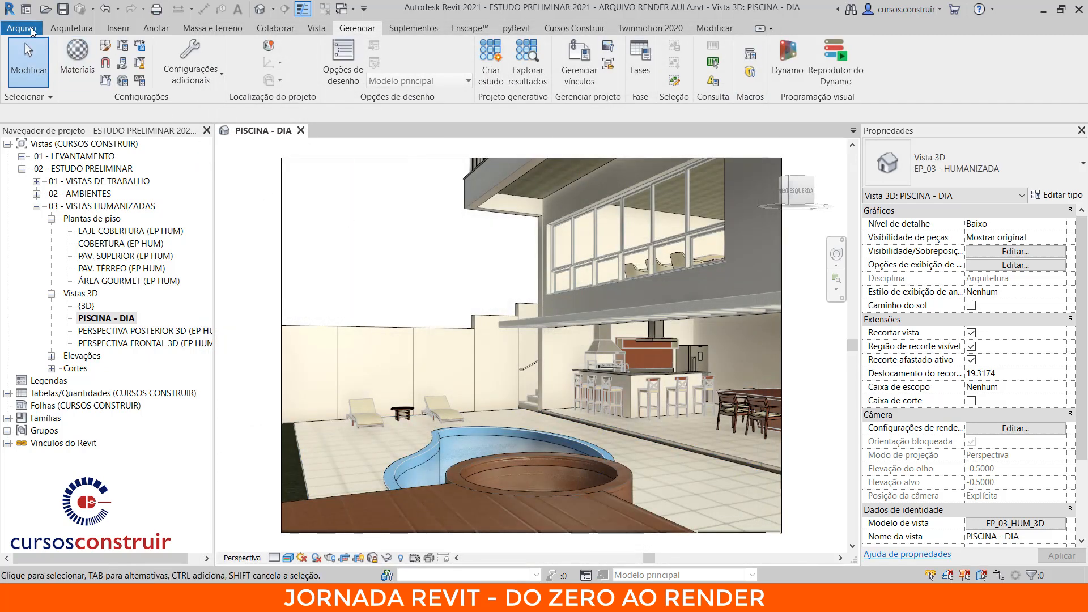
- Open the rendering settings in the Revit options and add a new entry to the additional render appearance paths
left_click(26, 29)
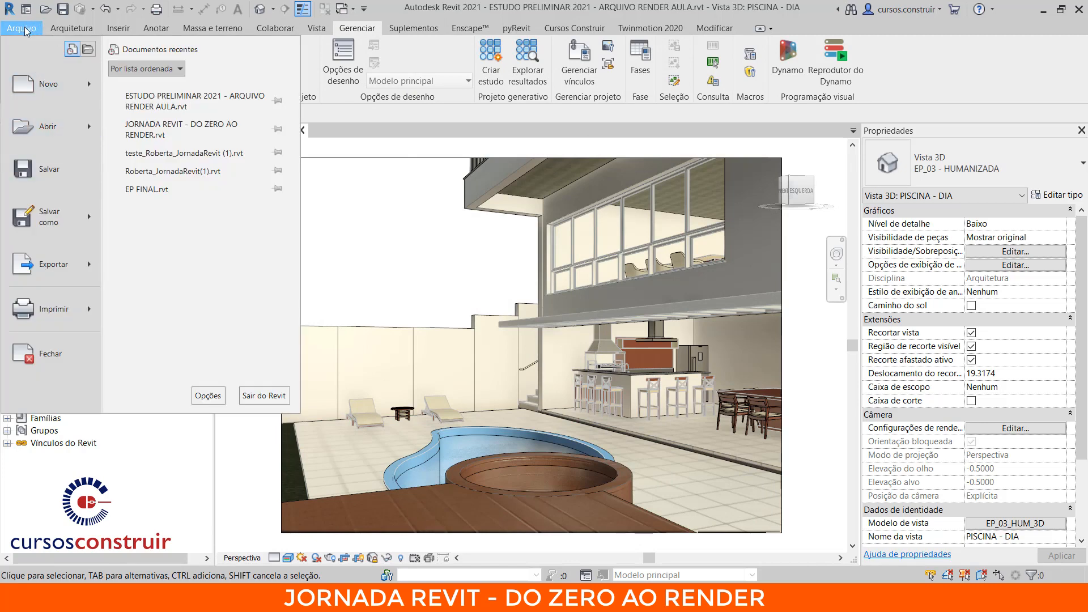
left_click(217, 399)
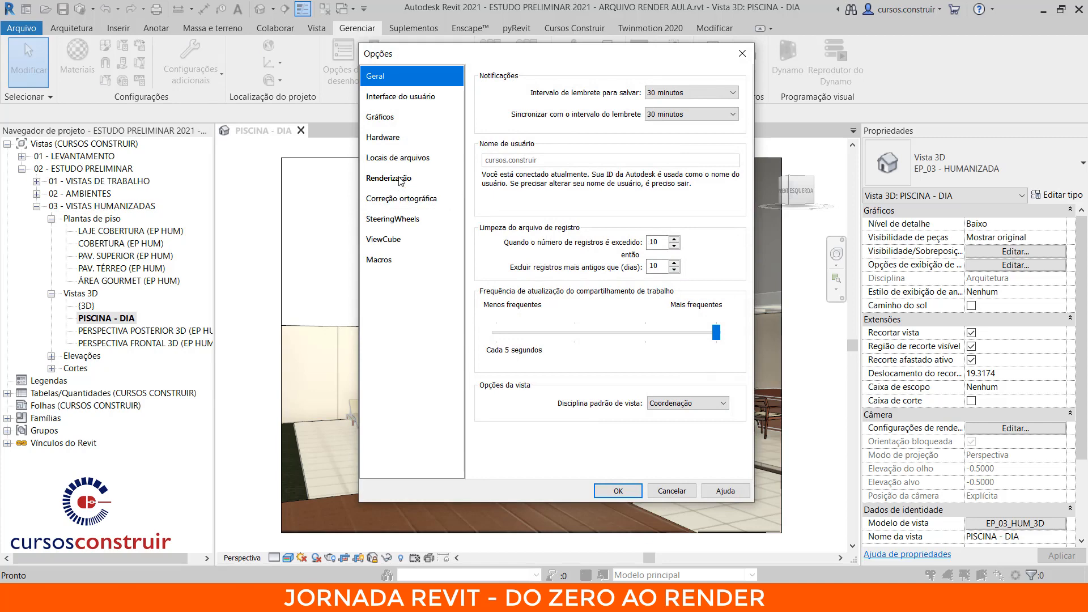
left_click(400, 179)
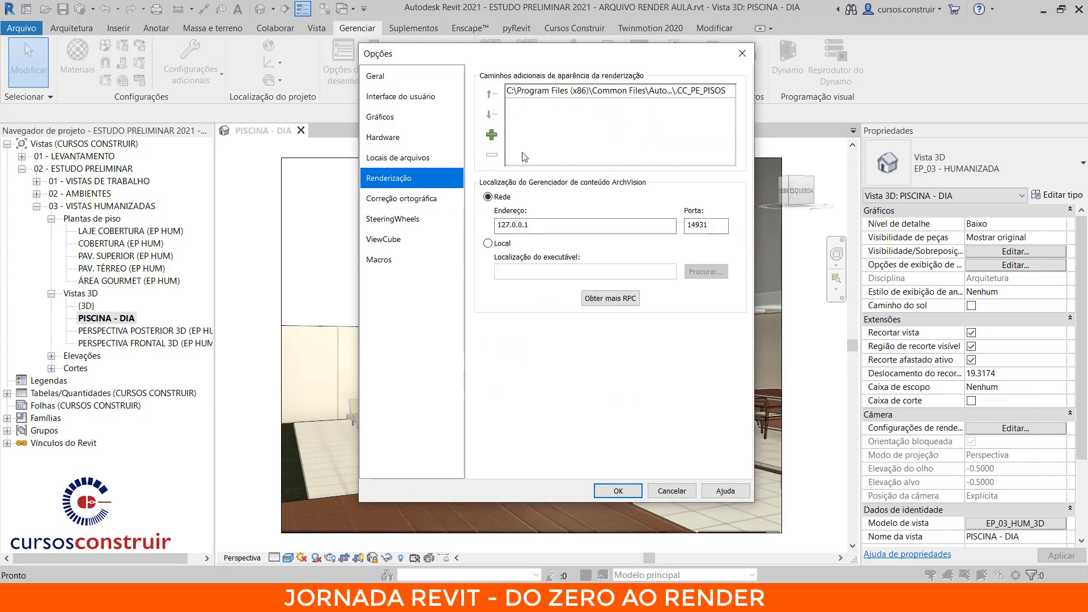
left_click(492, 136)
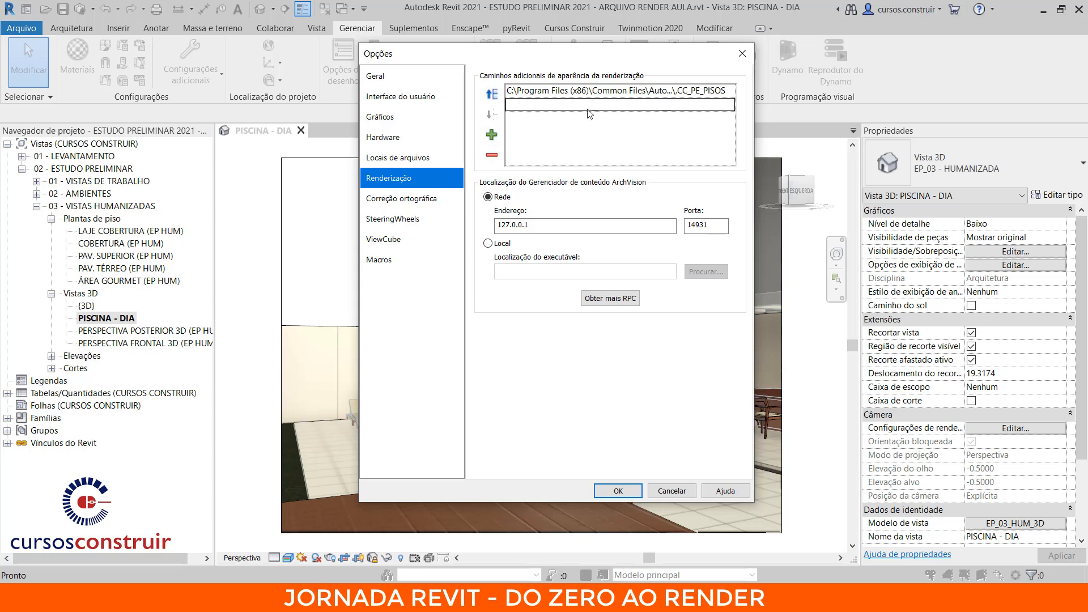
left_click(644, 105)
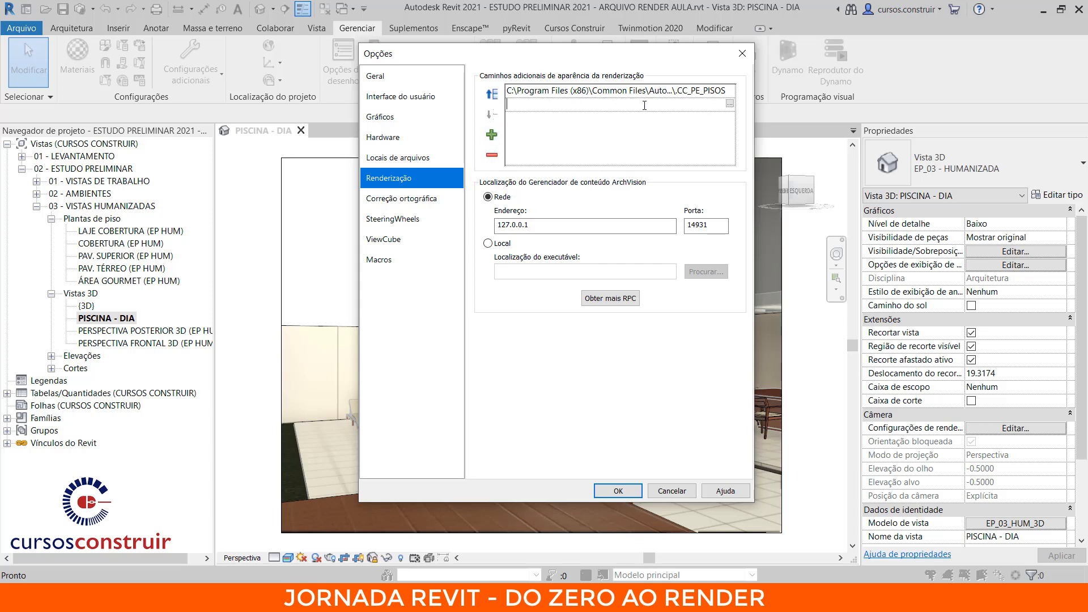
- Point the new render appearance path to the .CC_PE_REVESTIMENTOS_PAREDES folder inside Textures and accept the options
left_click(730, 105)
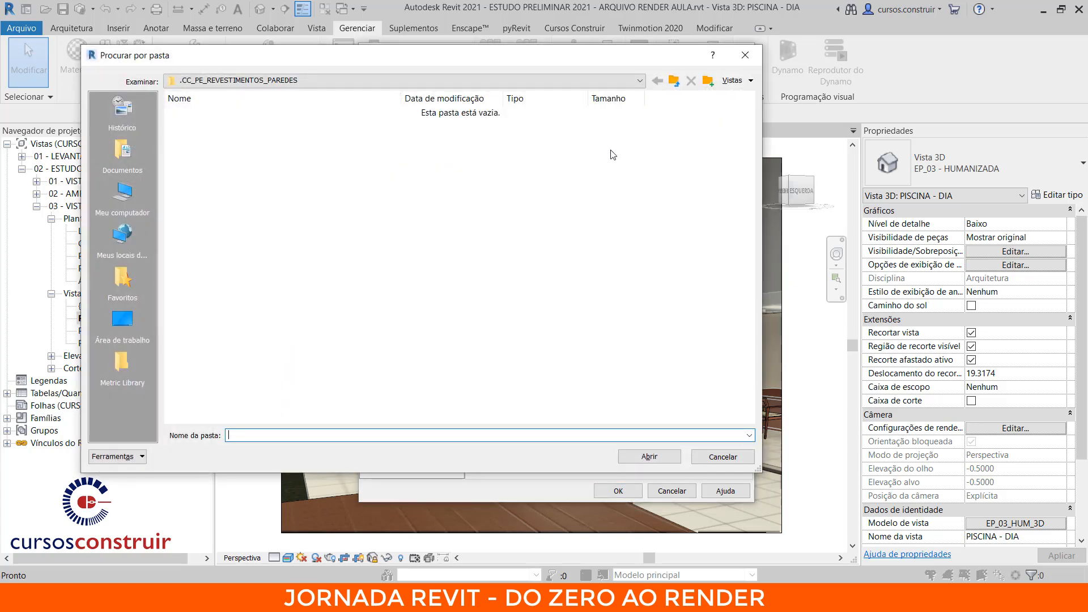
left_click(673, 82)
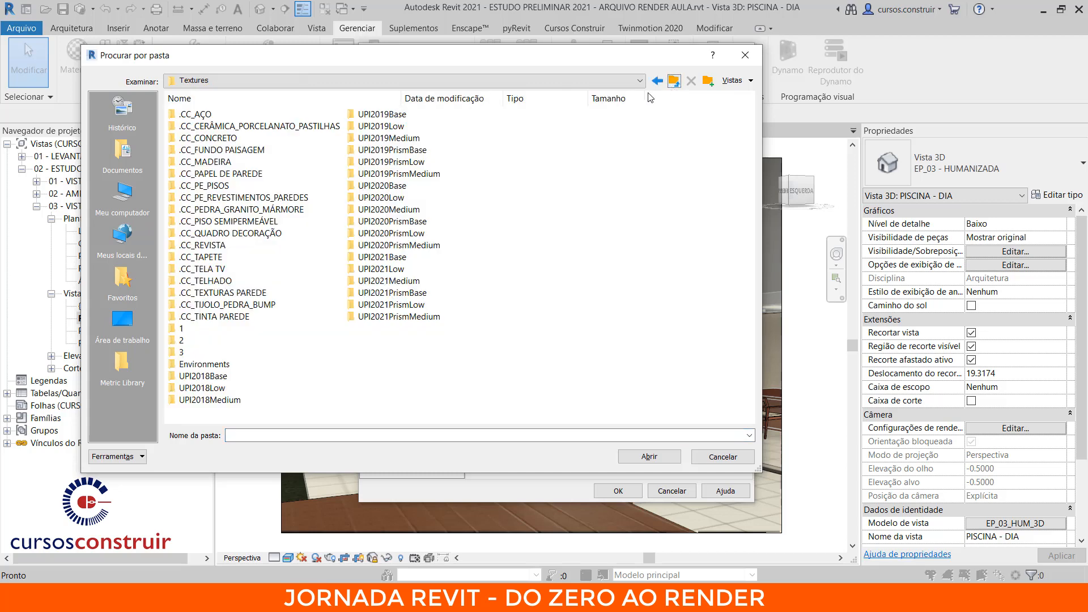
left_click(372, 80)
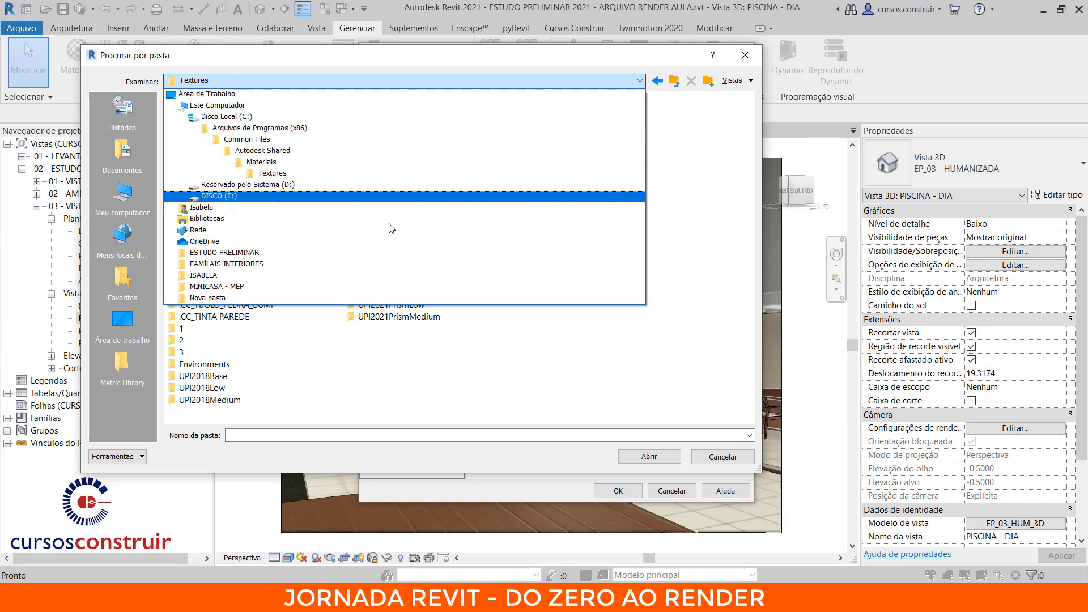
left_click(647, 368)
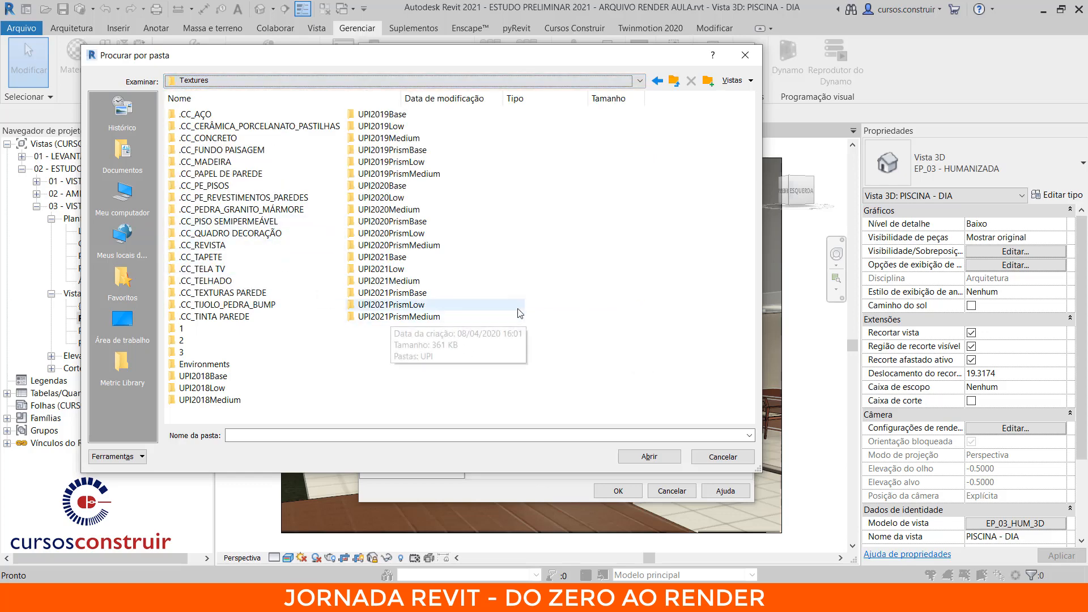
left_click(270, 201)
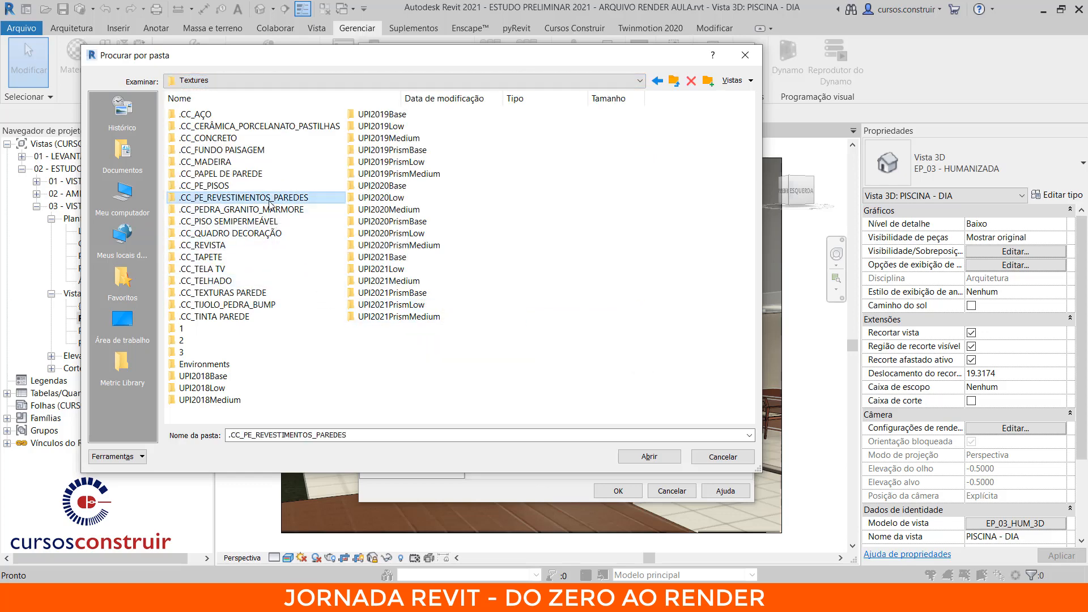
left_click(635, 457)
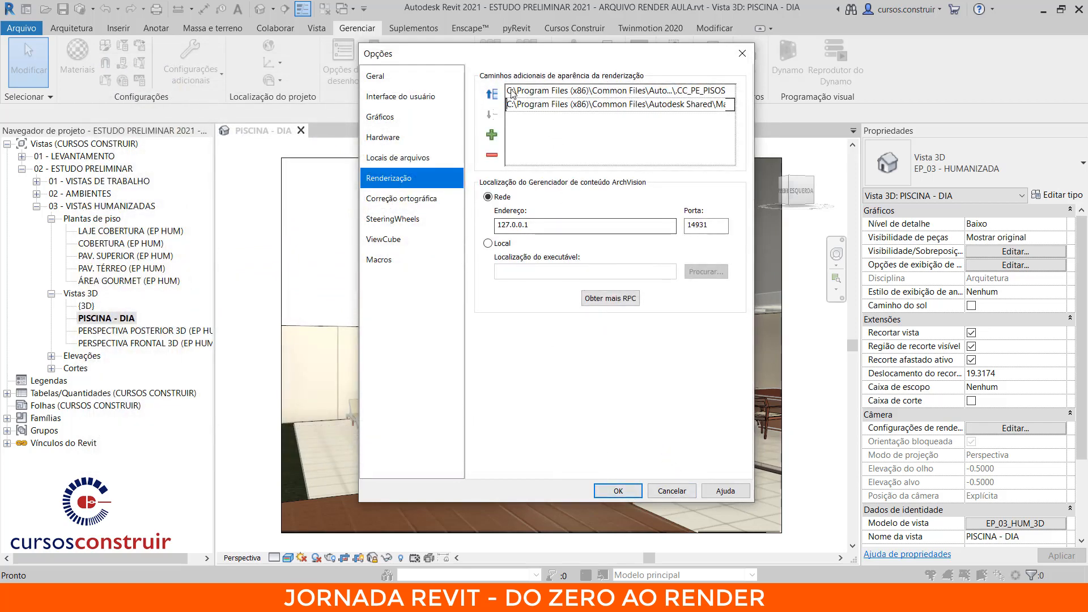
left_click(620, 490)
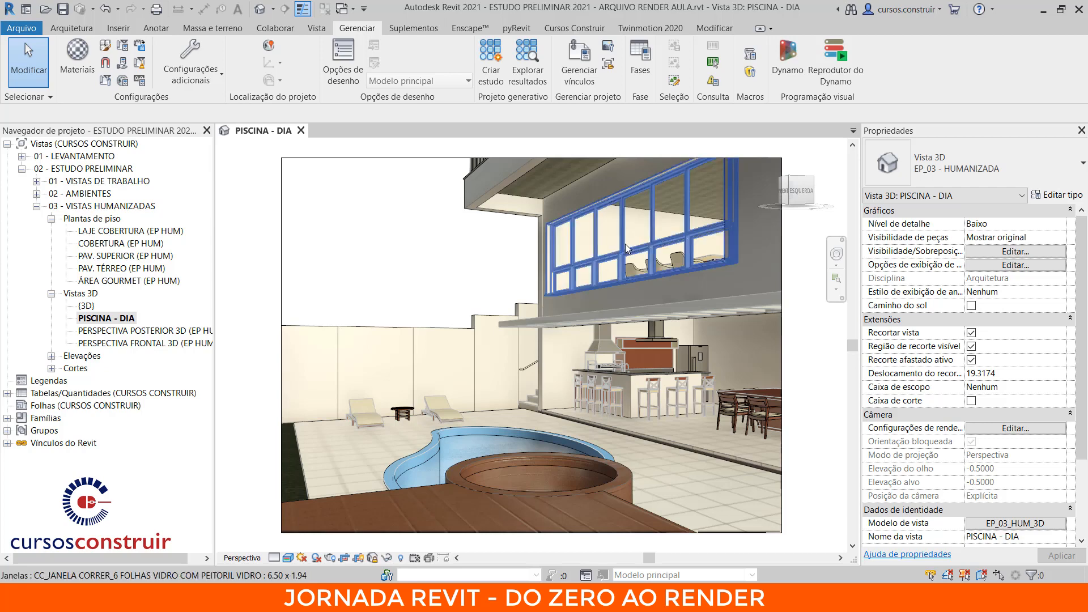
- Switch to File Explorer and copy the CC_Texturas (COLAR NO DISCO C...) folder from FAMÍLIAS in MATERIAL - JORNADA REVIT
mouse_move(576, 597)
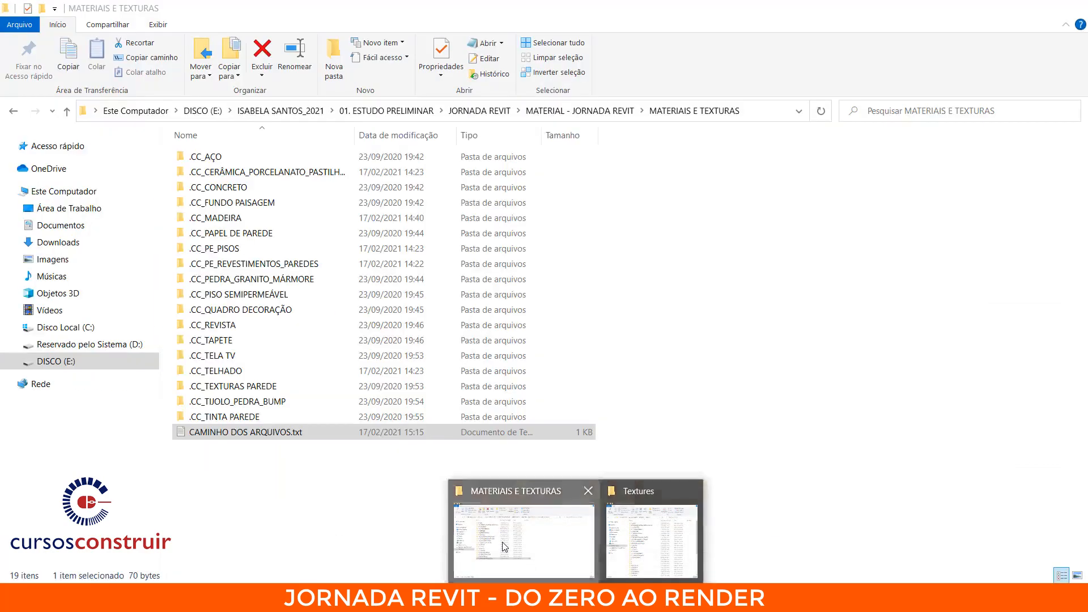
left_click(503, 547)
left_click(598, 111)
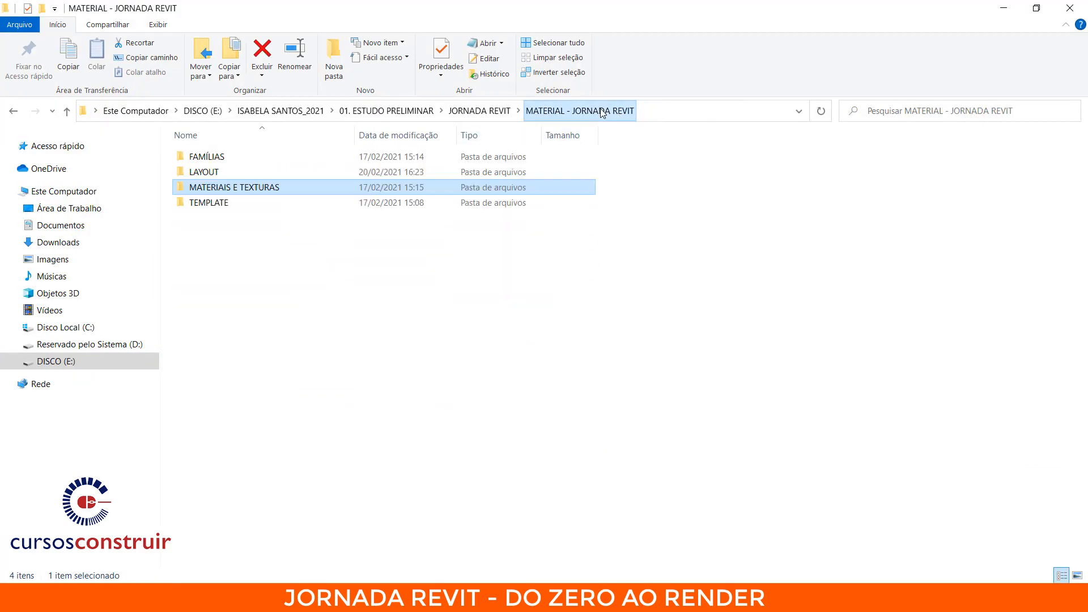
double_click(224, 157)
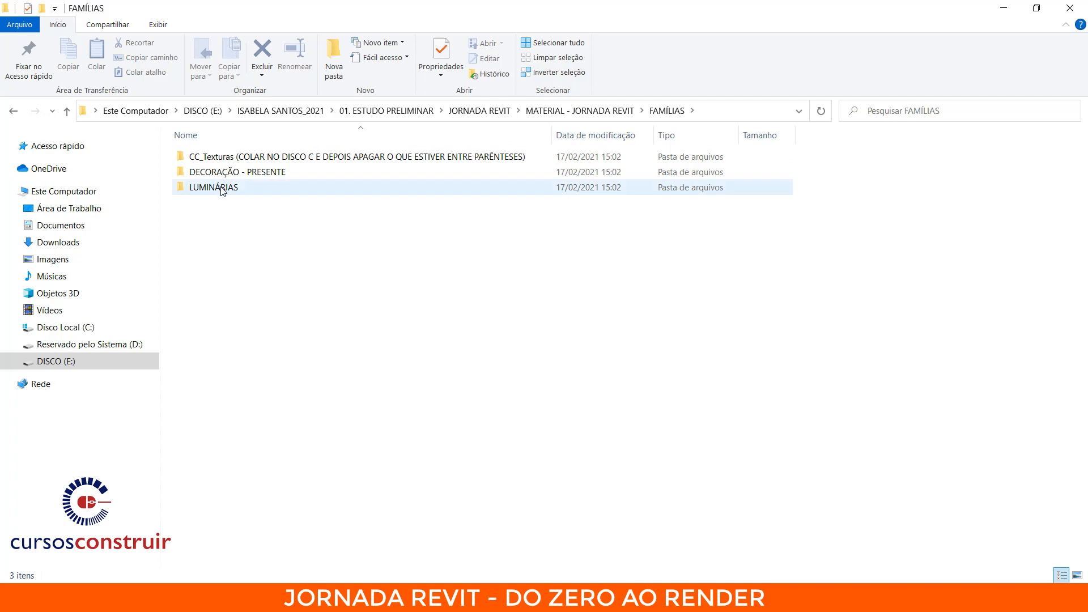
left_click(241, 157)
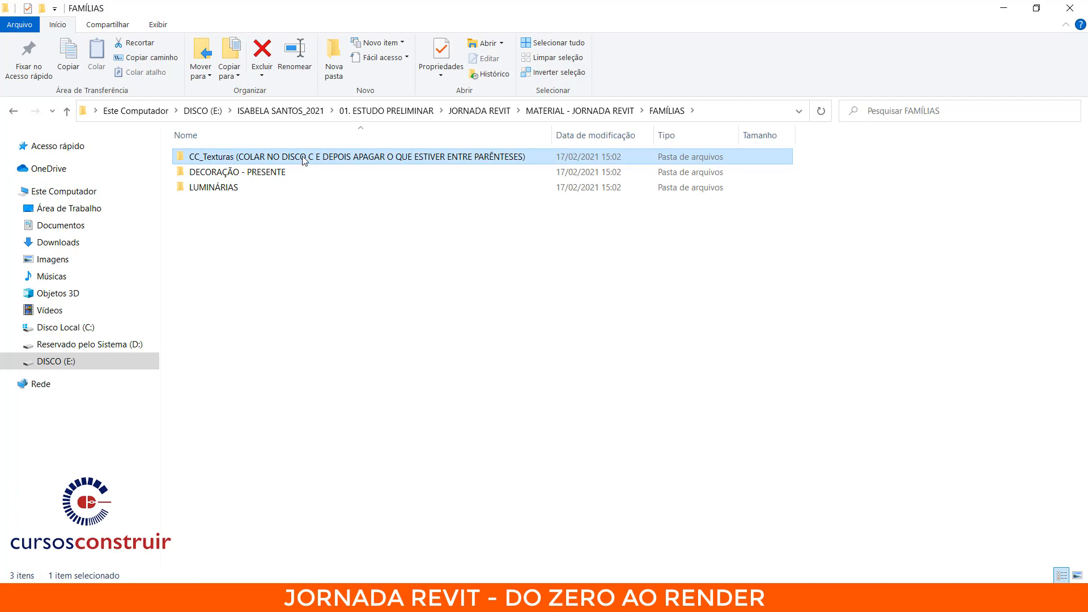
right_click(323, 178)
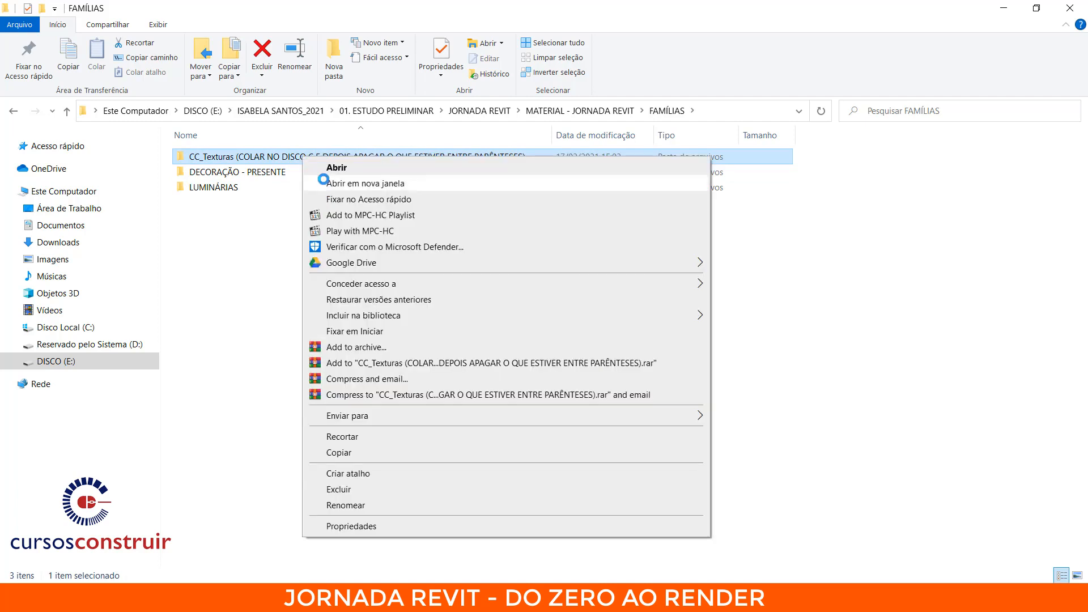
left_click(366, 453)
- Paste the copied textures folder into the root of Disco Local (C:)
left_click(94, 329)
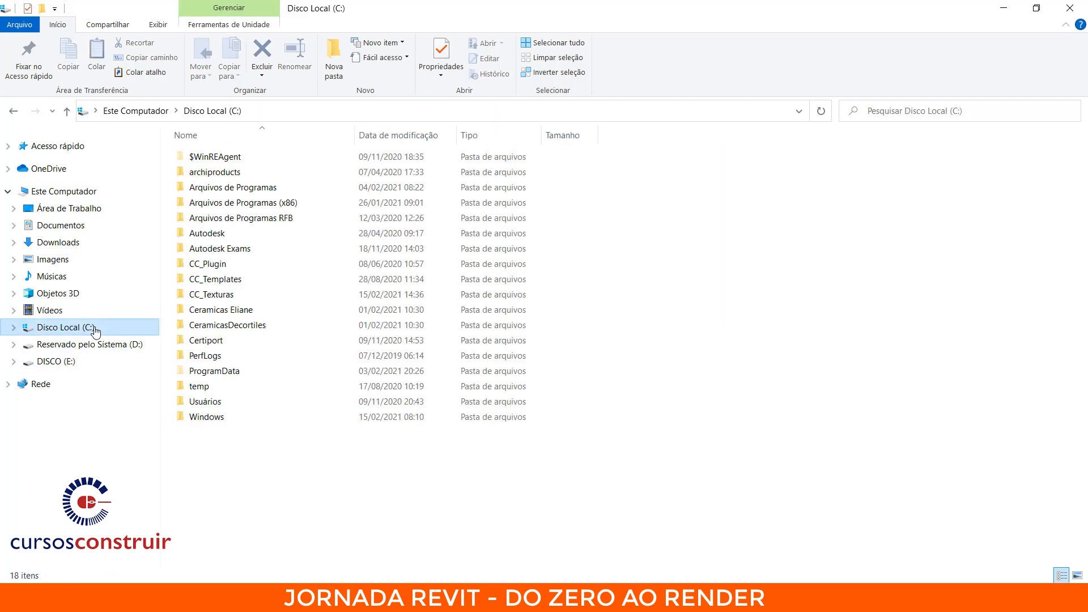
right_click(230, 461)
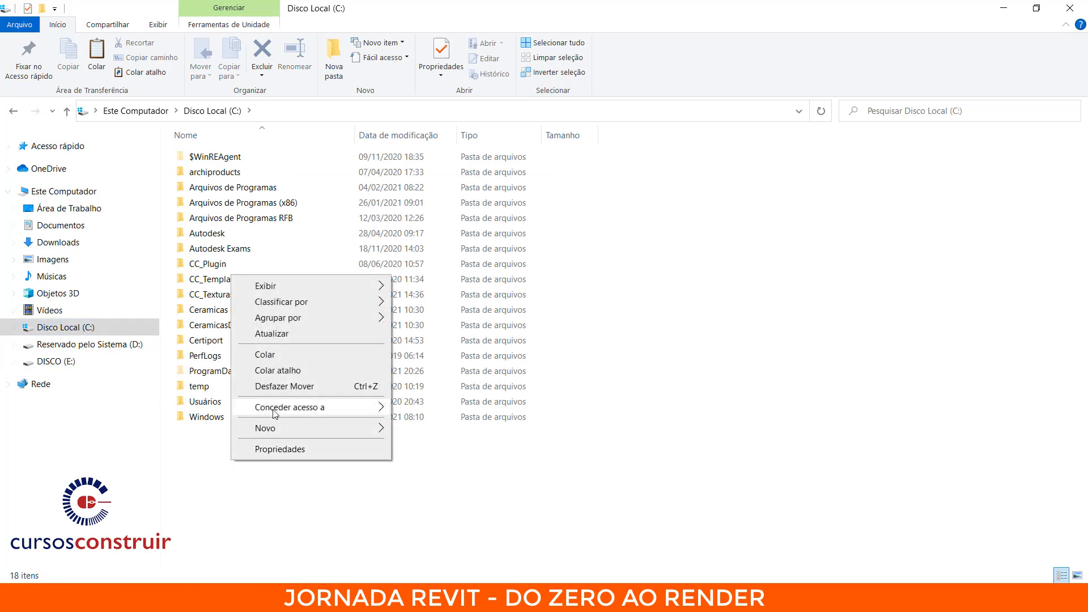
left_click(311, 355)
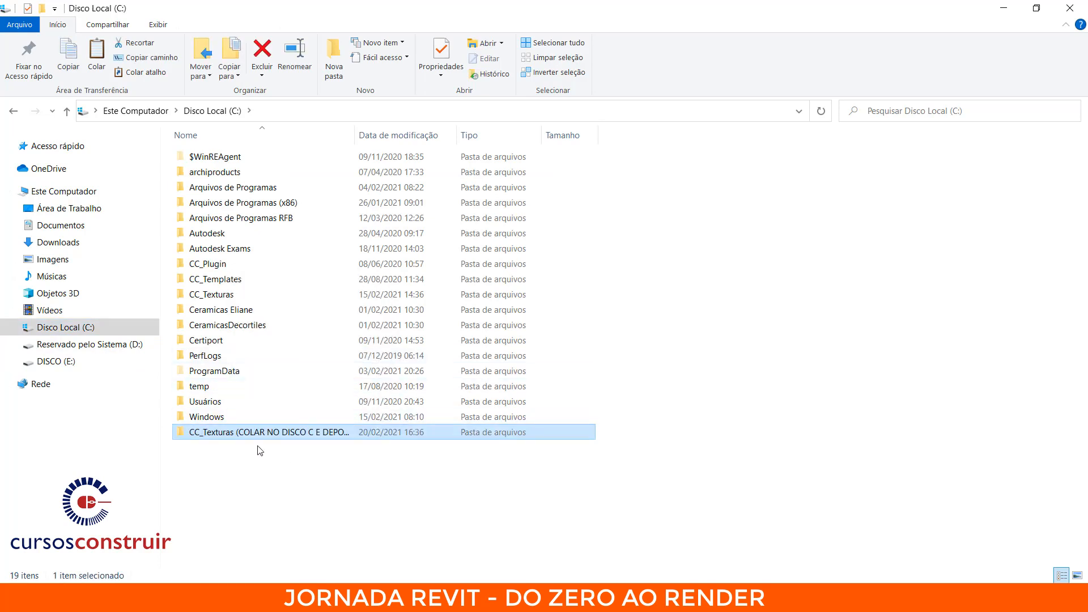
- Rename the pasted textures folder as CC_Textura
left_click(306, 67)
left_click_drag(526, 432, 235, 447)
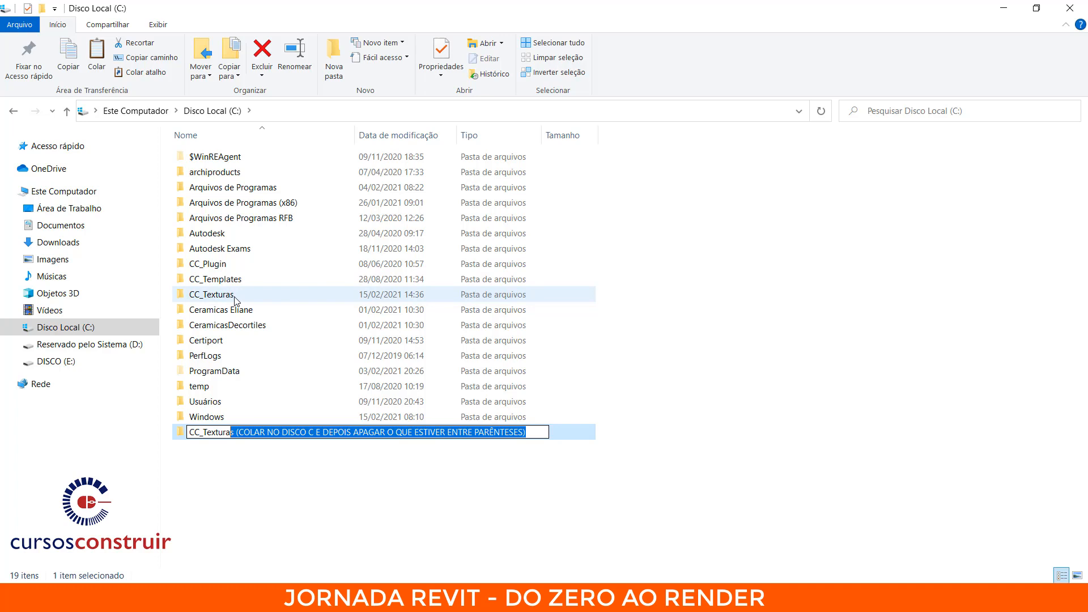
key("BackSpace")
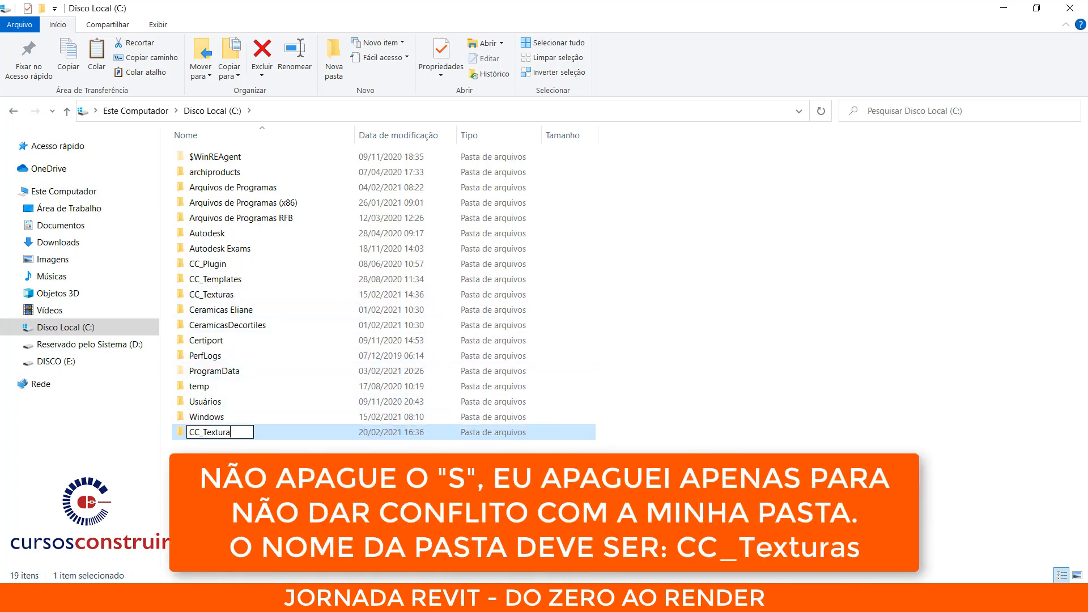
key("Return")
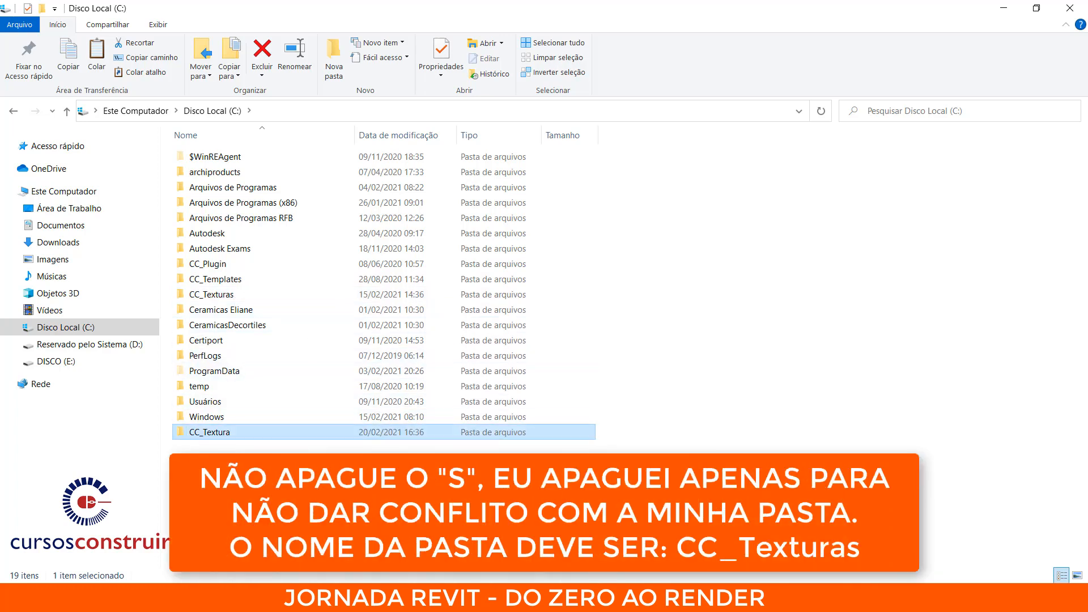
- Copy the three images in CC_Textura and paste them into the existing CC_Texturas folder on Disco Local (C:)
double_click(232, 433)
left_click_drag(451, 287, 206, 179)
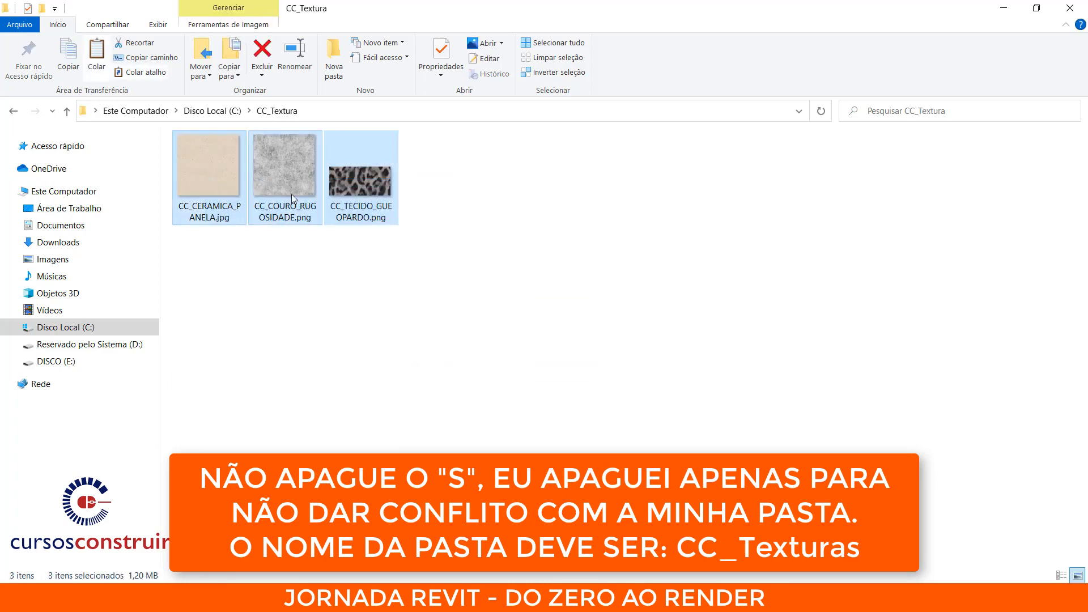
left_click(212, 111)
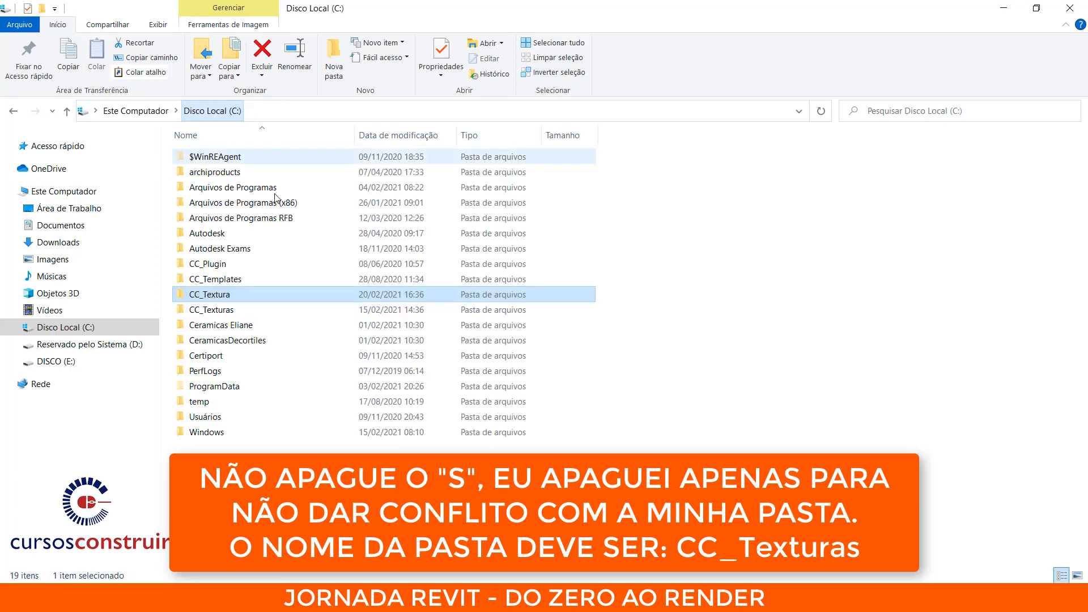
double_click(238, 310)
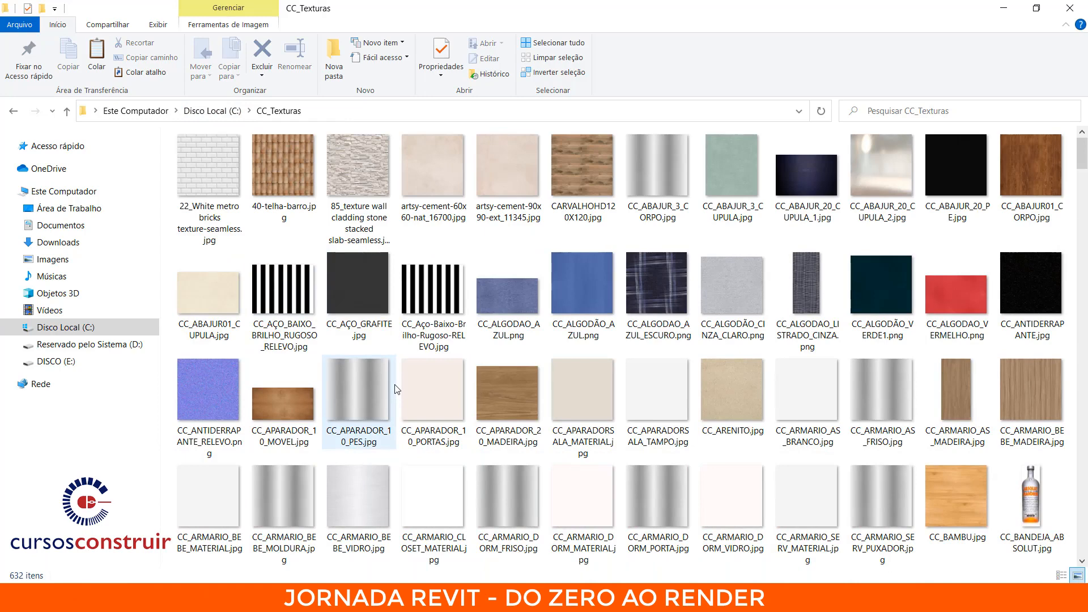
key("ctrl+v")
left_click(244, 224)
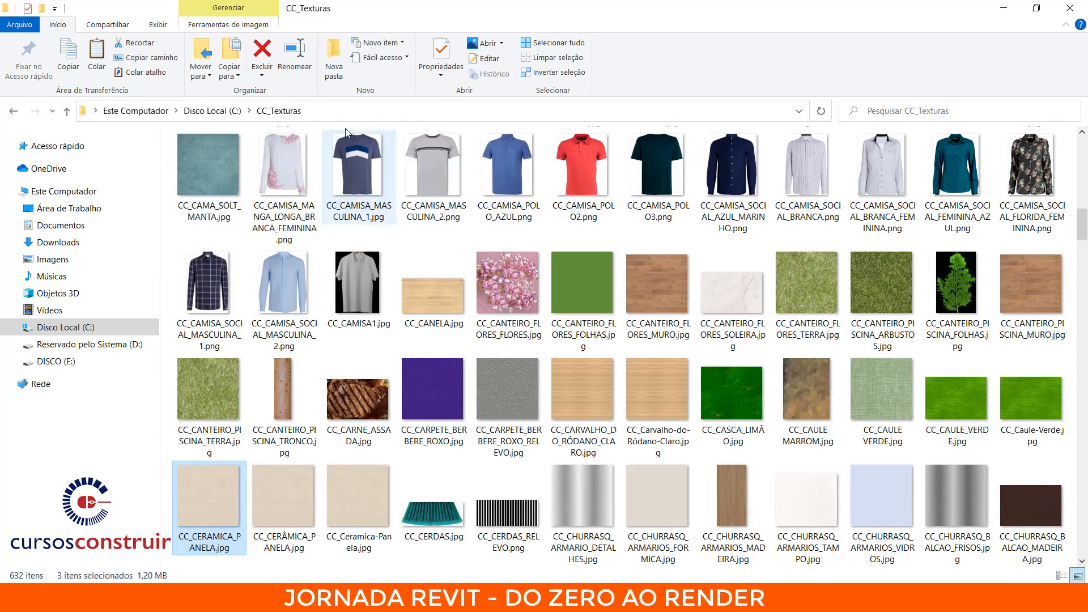
- Delete the CC_Textura folder from Disco Local (C:)
left_click(212, 110)
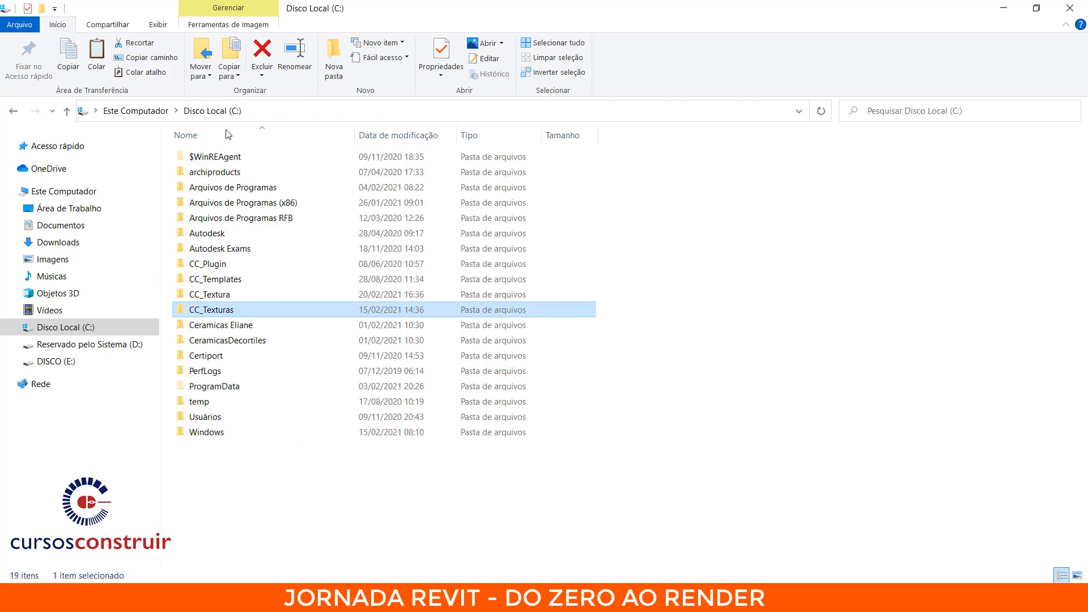
left_click(243, 295)
key("Delete")
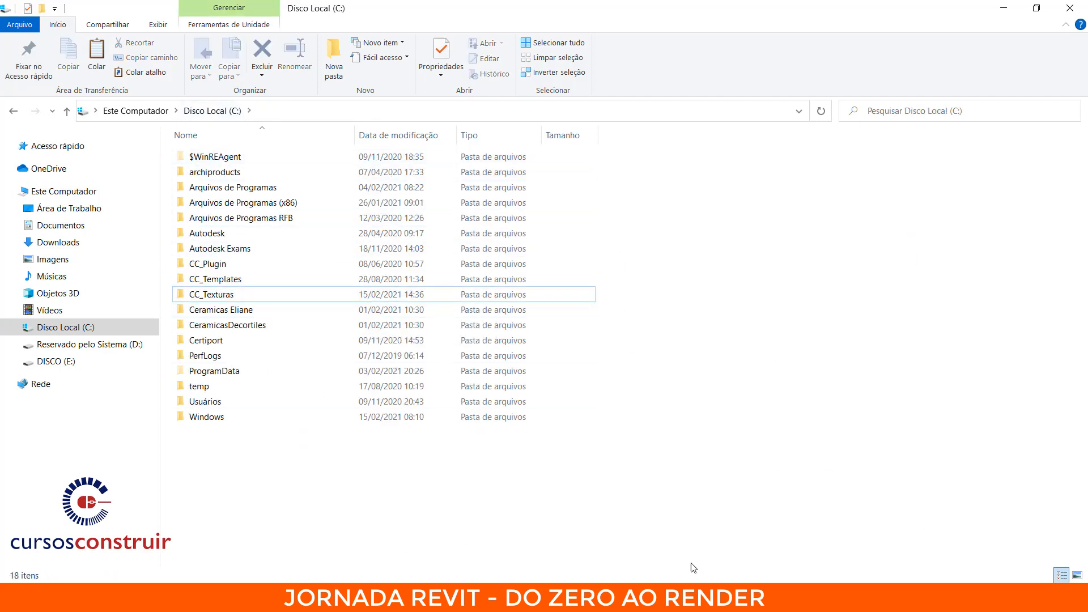
- Switch to Revit and paint the floor around the pool with the material .PORTOBELLO - ARTSY CEMENT EXT 90x90 CM
left_click(471, 598)
left_click(408, 541)
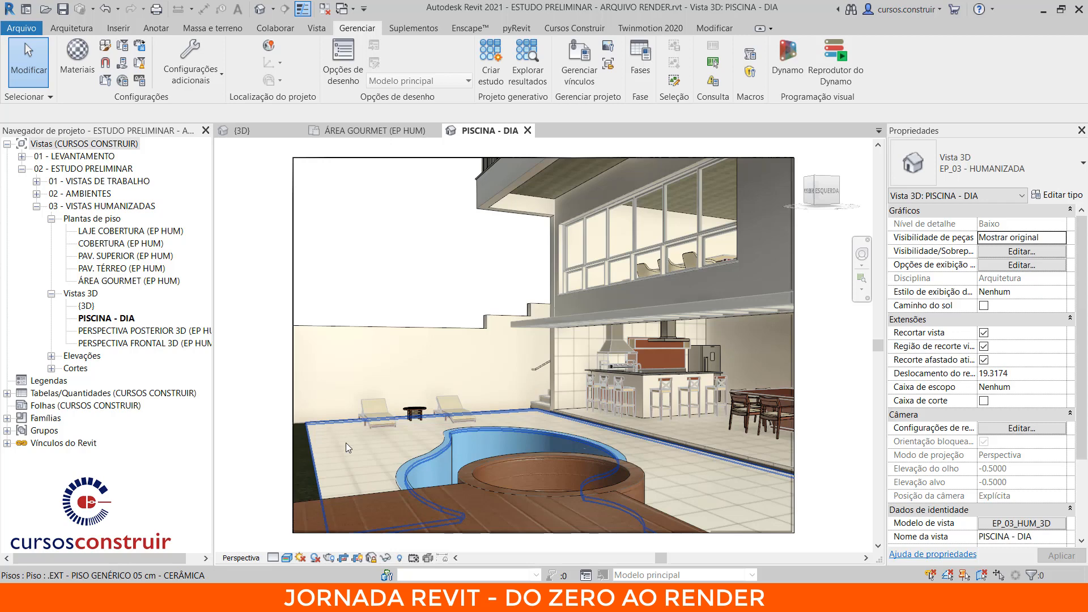
key("p")
key("t")
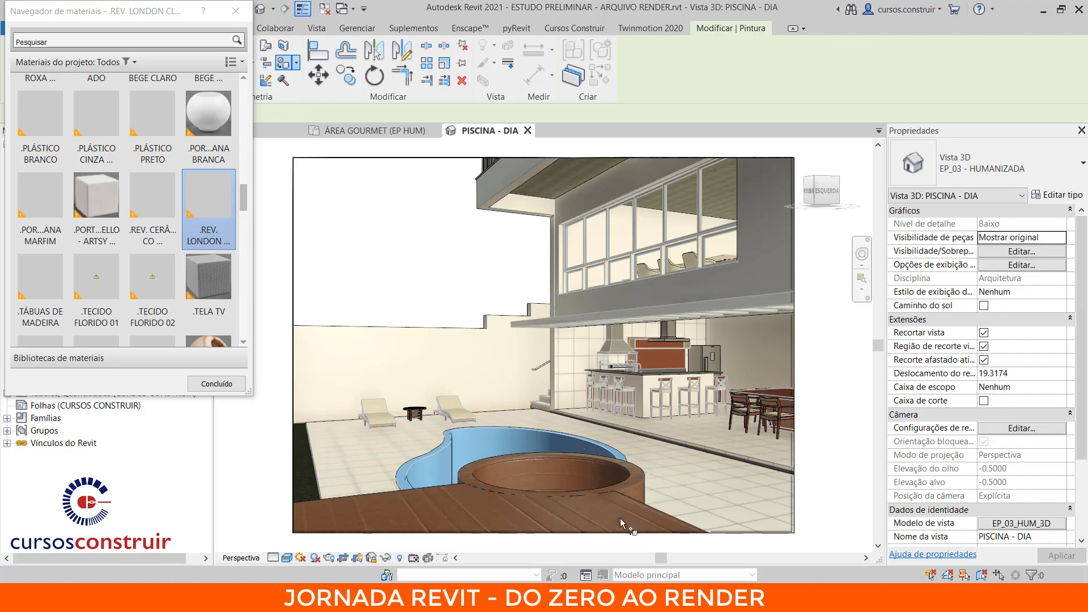
scroll(227, 331, "down", 1)
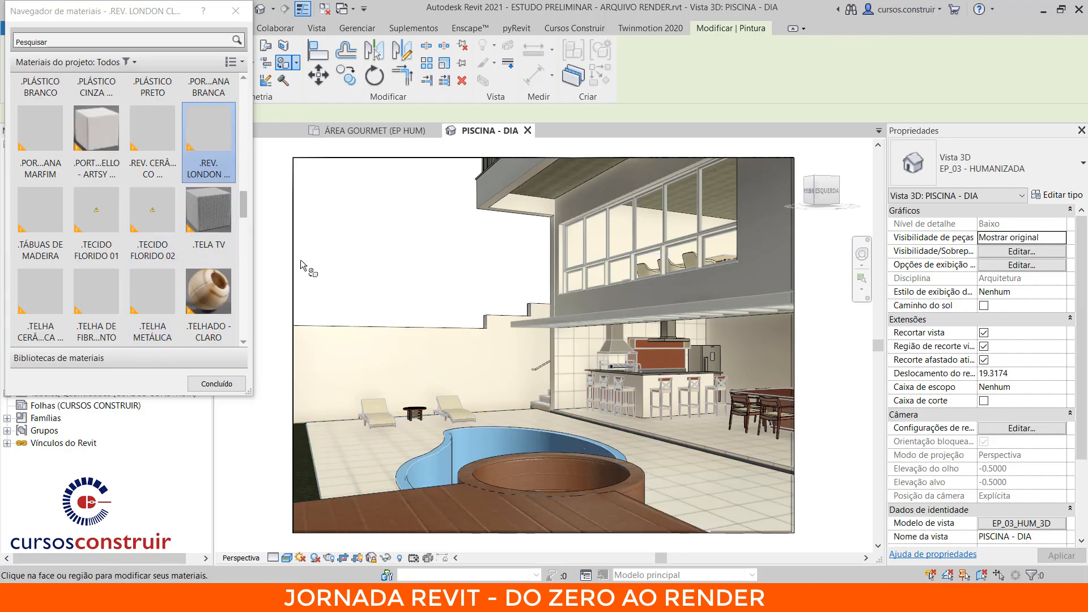
scroll(102, 113, "up", 1)
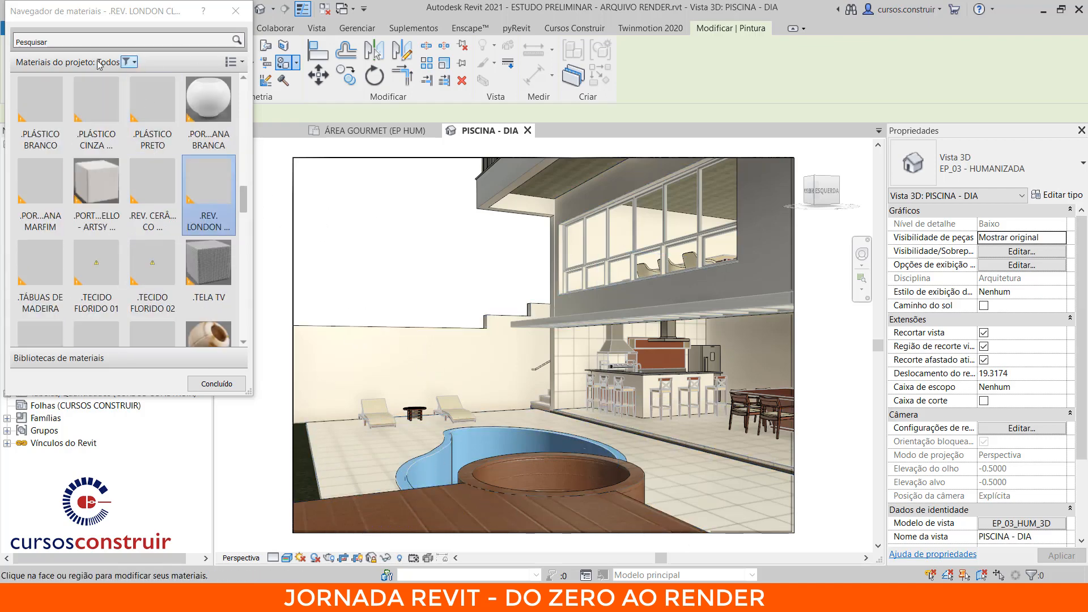
scroll(170, 153, "down", 1)
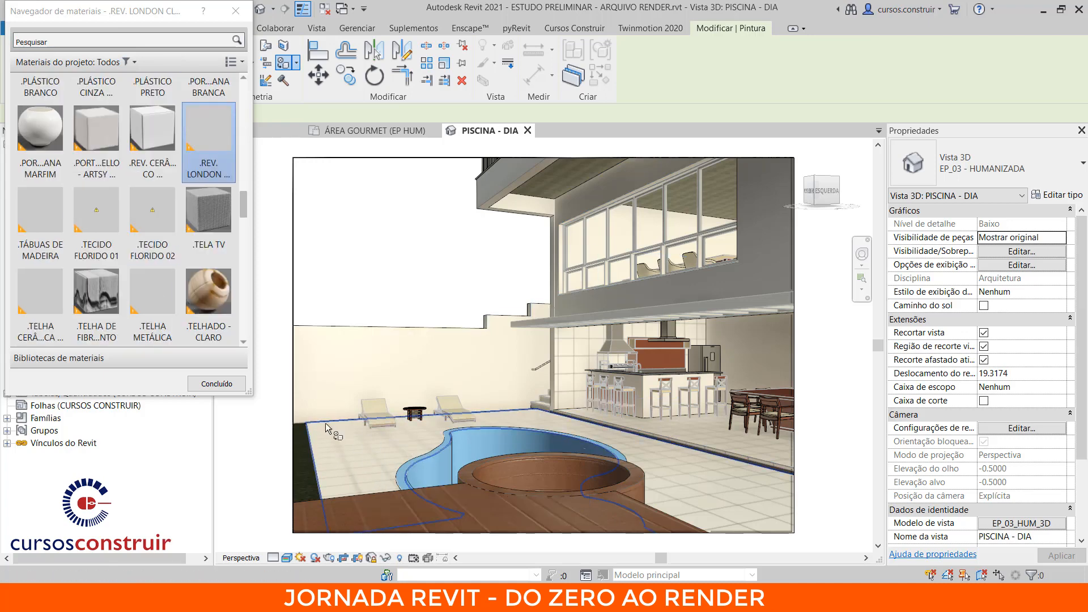
scroll(142, 79, "up", 1)
left_click(141, 46)
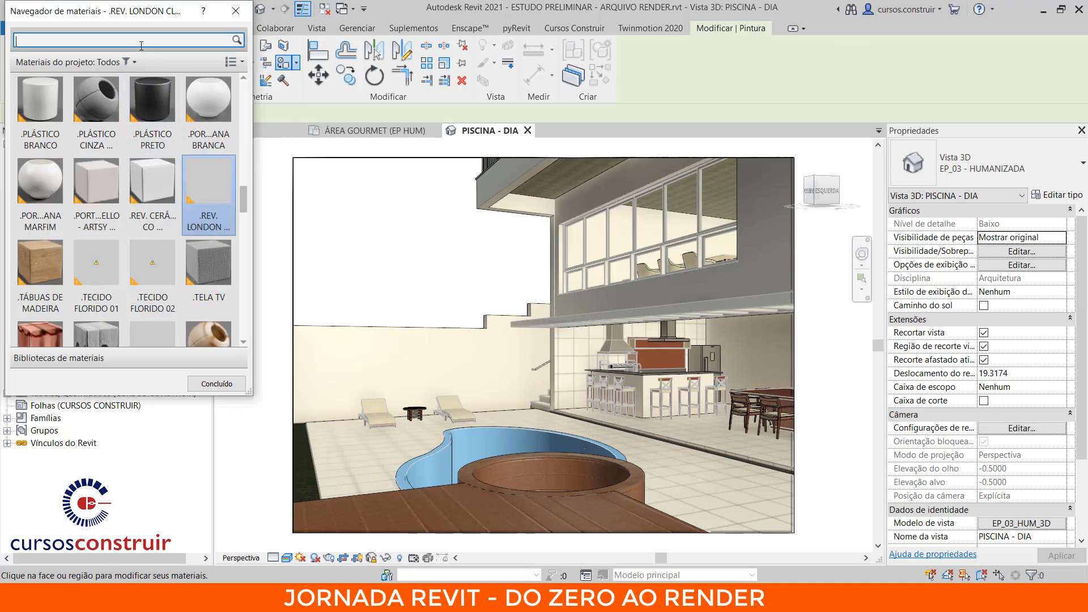
type("port")
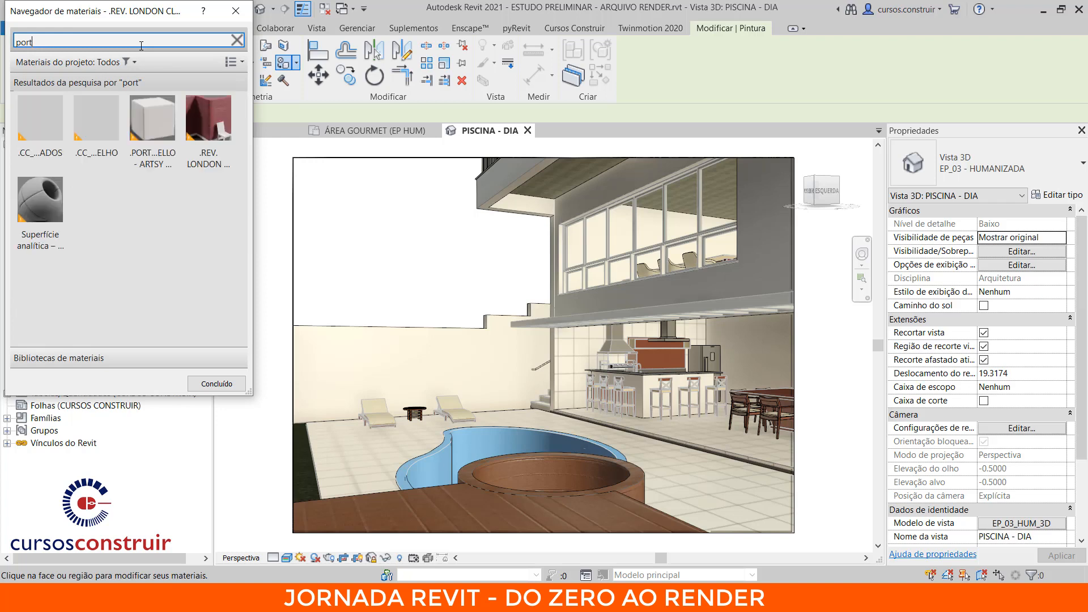
type("eo")
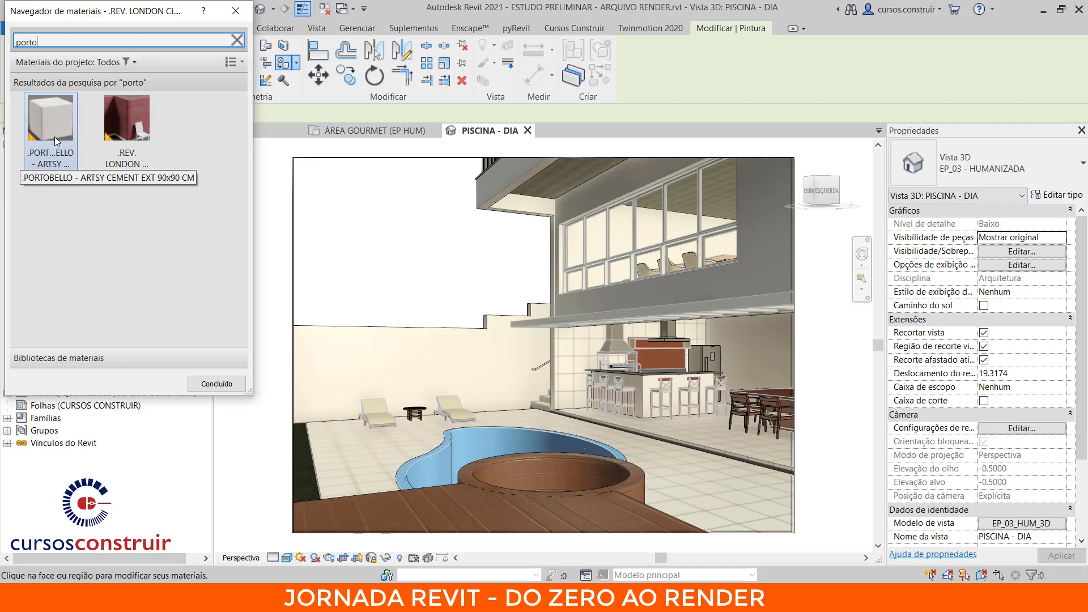
left_click(63, 119)
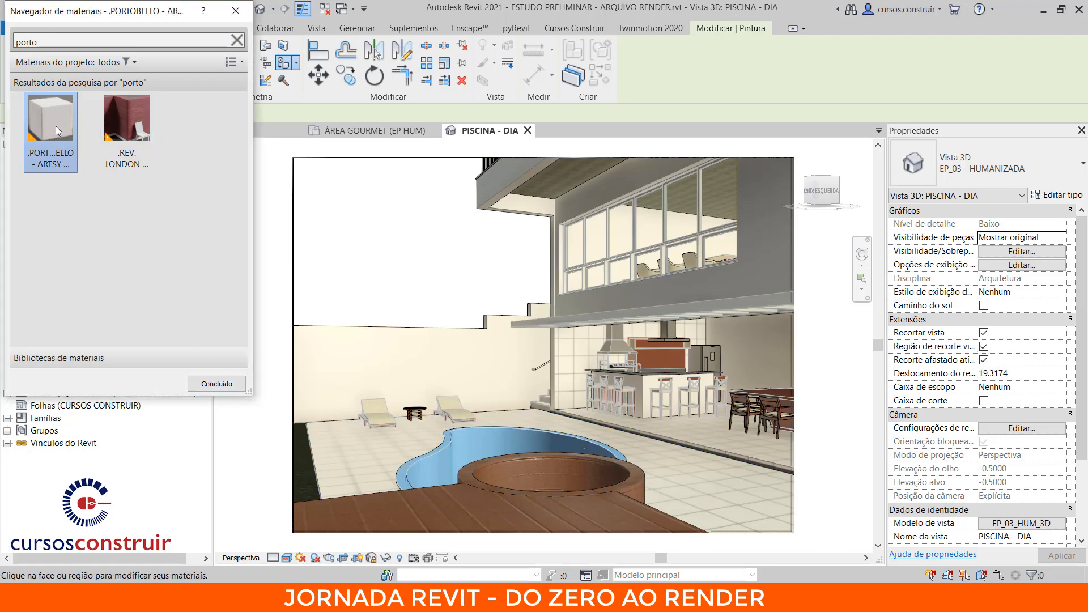
left_click(369, 443)
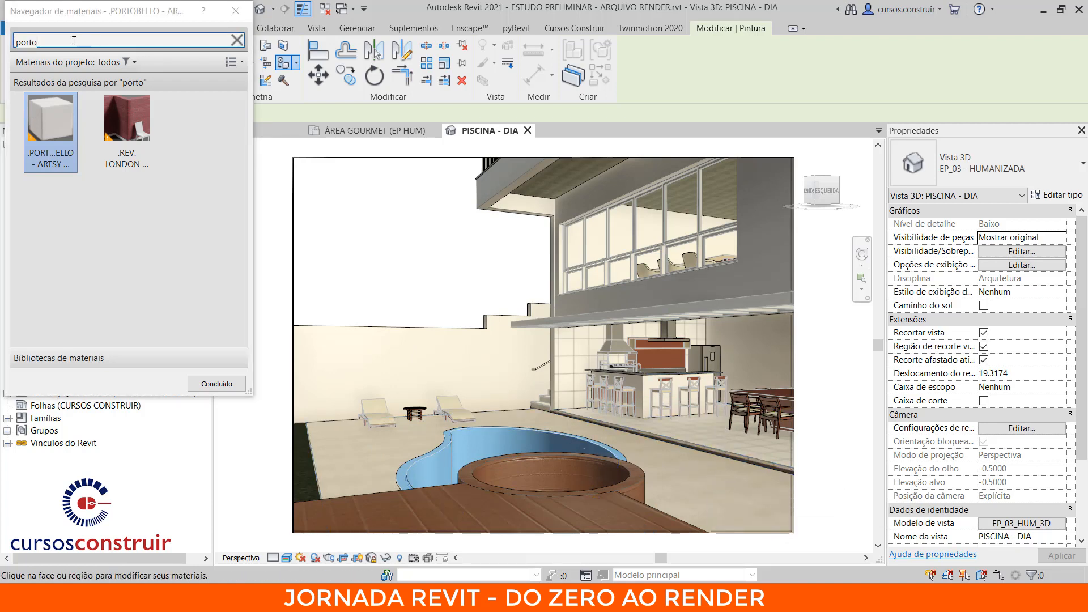
- Paint the covered gourmet area's floor with the material .ELIANE - DOLMEN CINZA EXT 120x120 CM
double_click(42, 43)
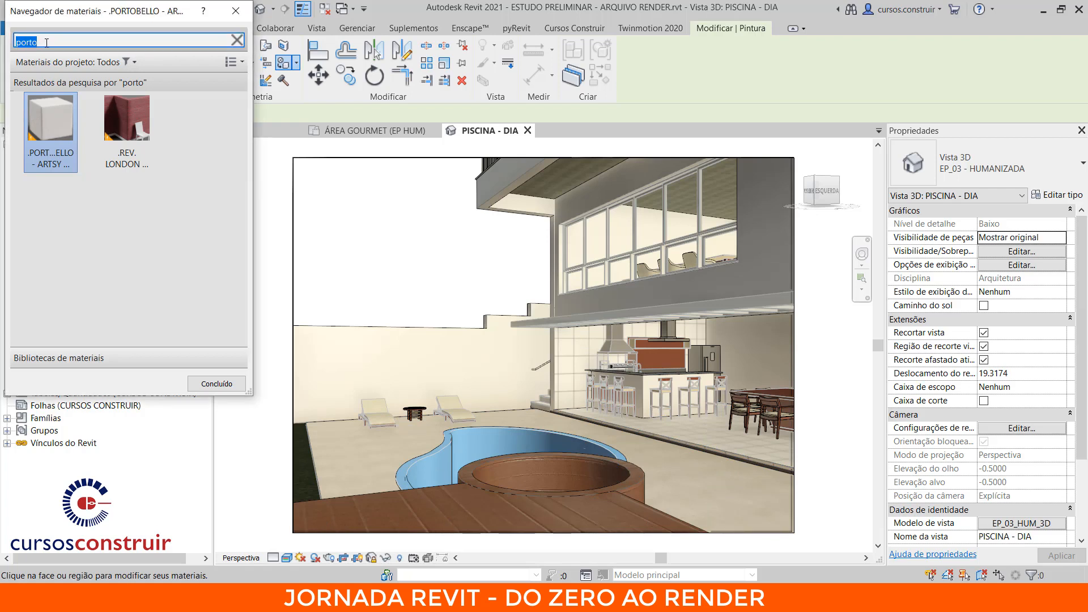
type("eliane")
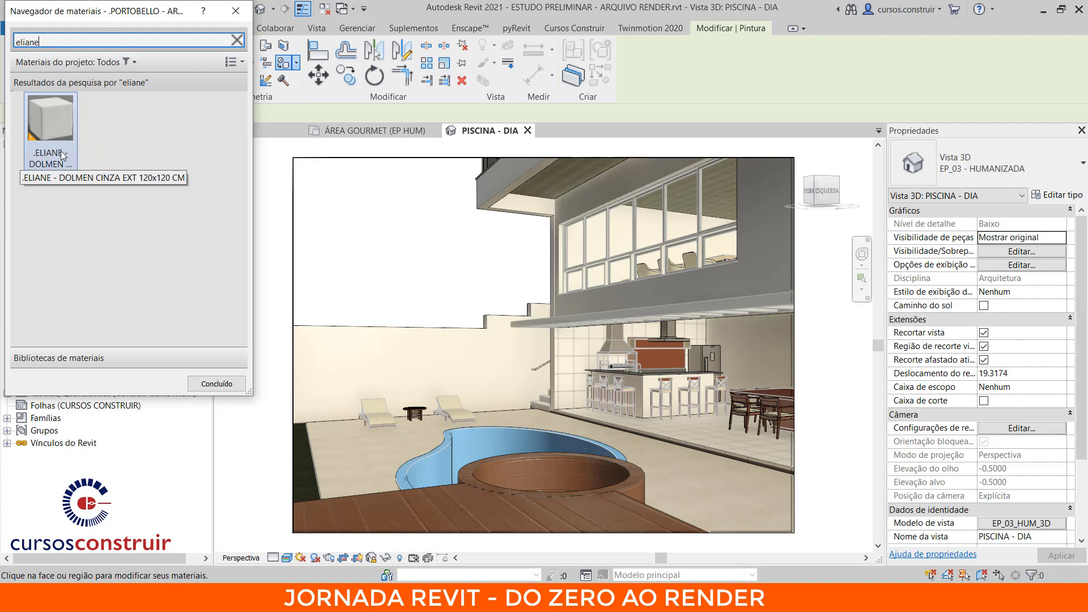
left_click(63, 157)
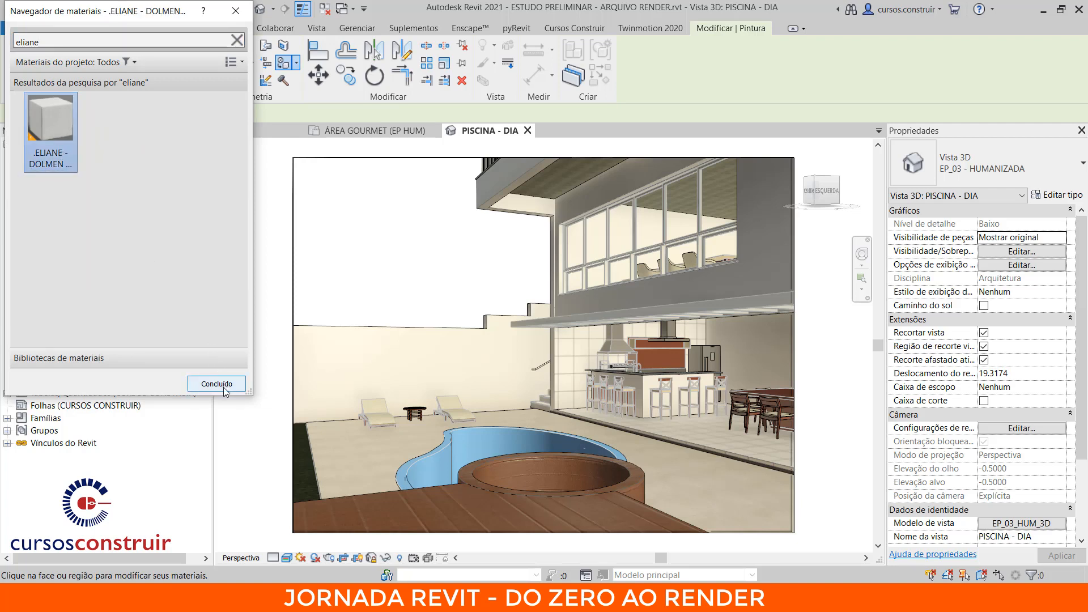
left_click(706, 431)
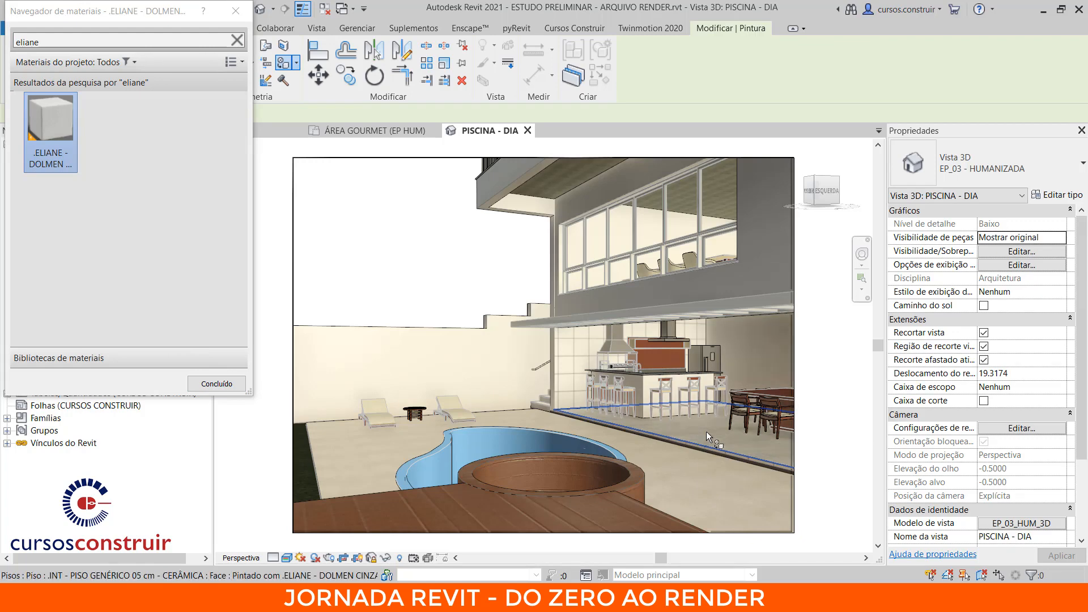
- Paint the exposed edge faces of the step between the gourmet area and the pool floor with the same Eliane Dolmen material
scroll(757, 461, "up", 5)
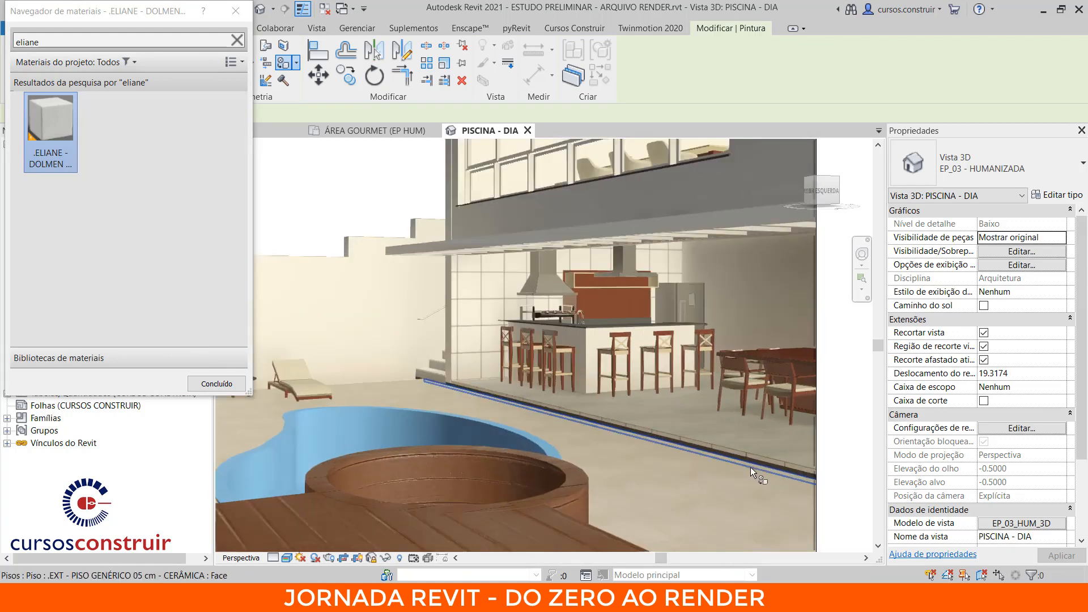
scroll(741, 462, "up", 5)
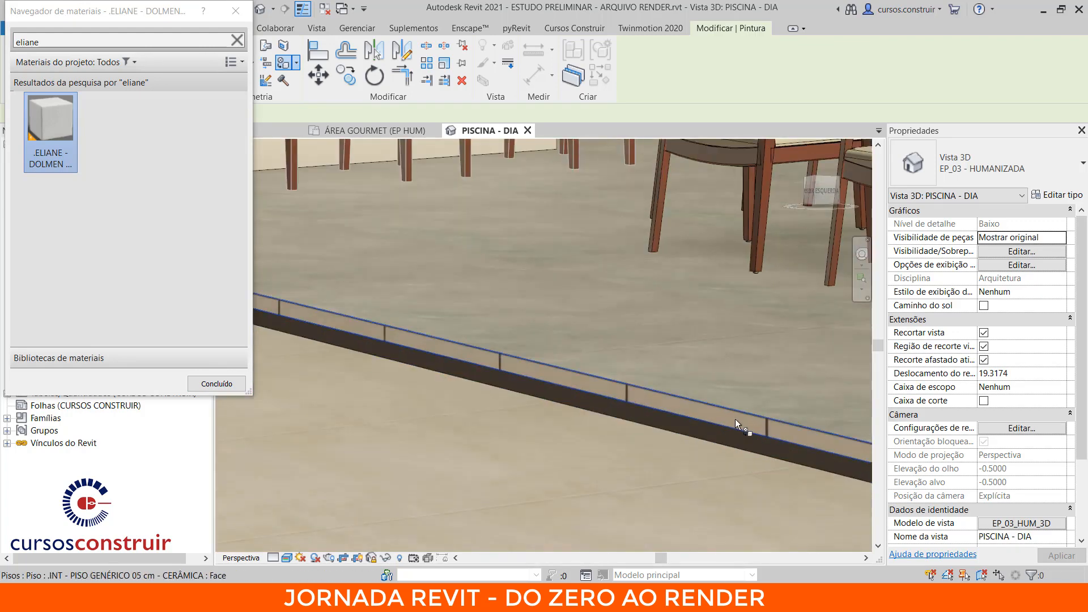
left_click(736, 420)
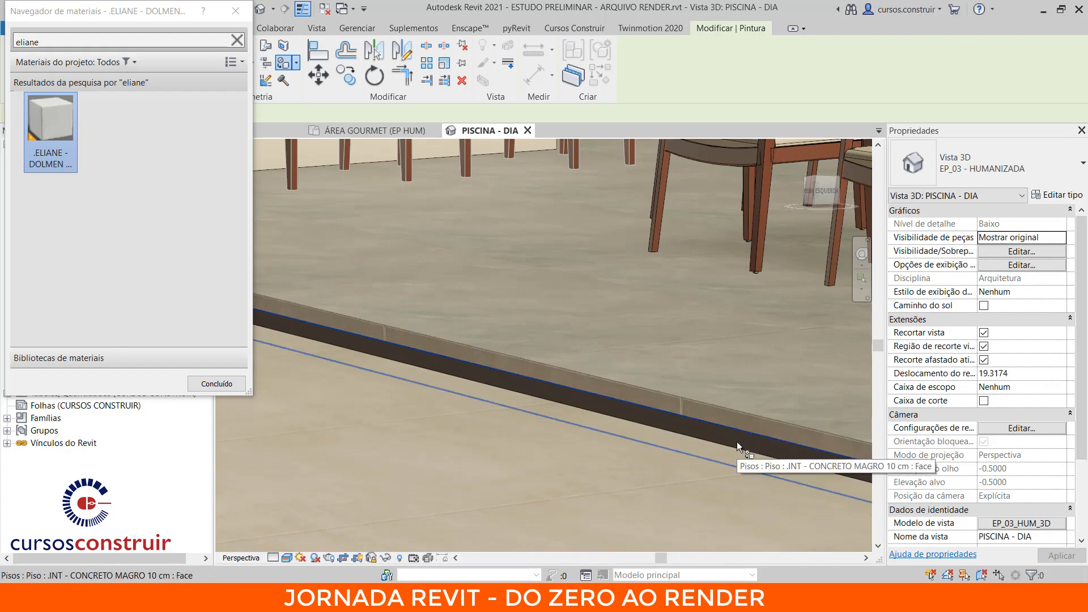
key("Escape")
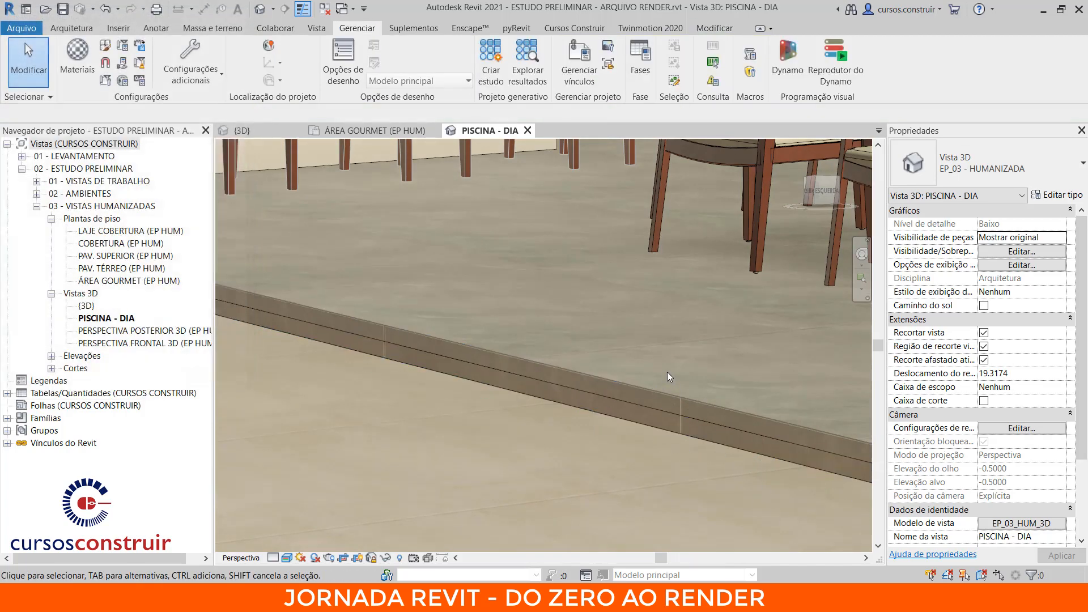
scroll(667, 371, "down", 2)
scroll(663, 375, "down", 6)
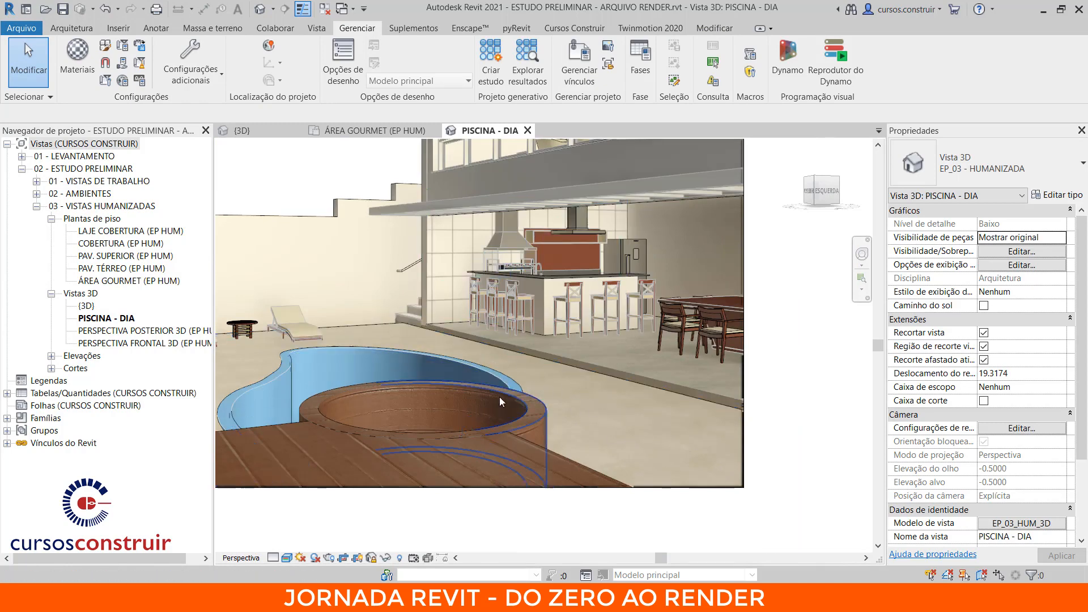
scroll(451, 309, "down", 5)
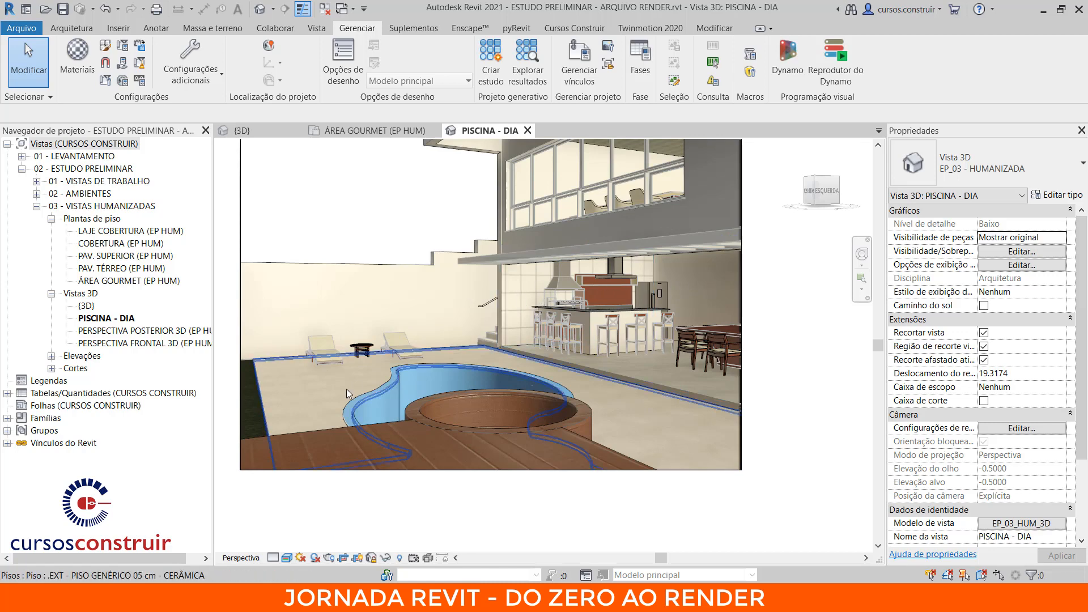
- Paint the wall behind the barbecue and the upper floor's soffit with the white .TINTA GENÉRICA material
key("p")
key("t")
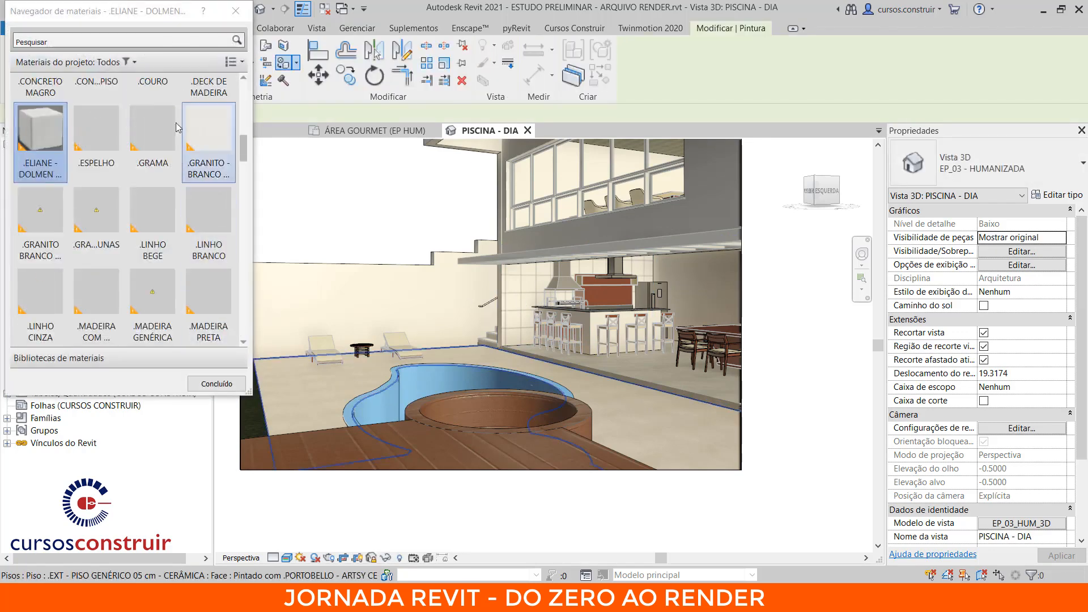
left_click(136, 41)
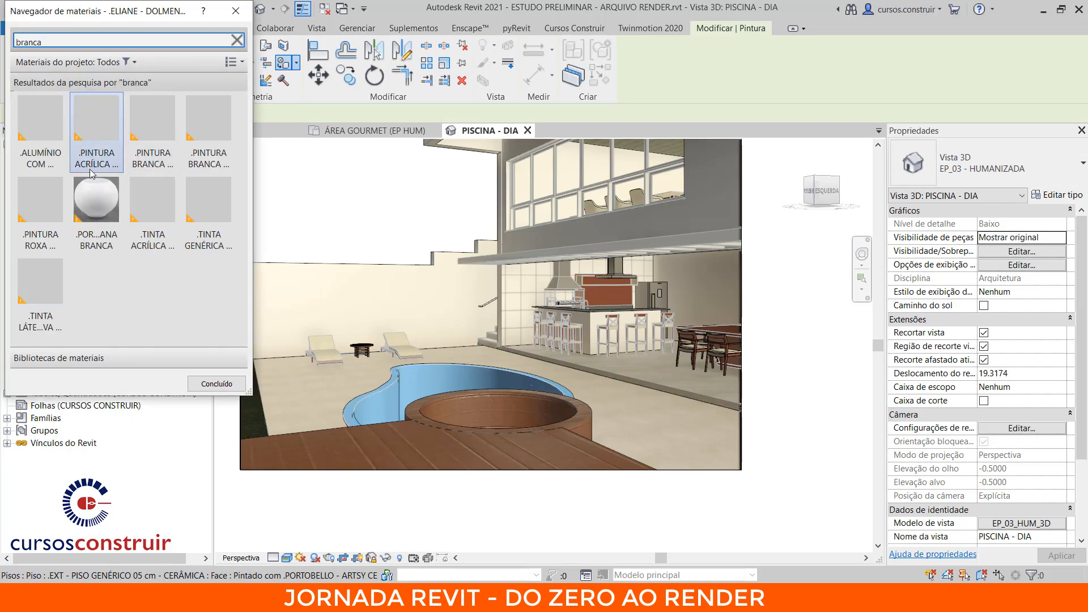
left_click(215, 209)
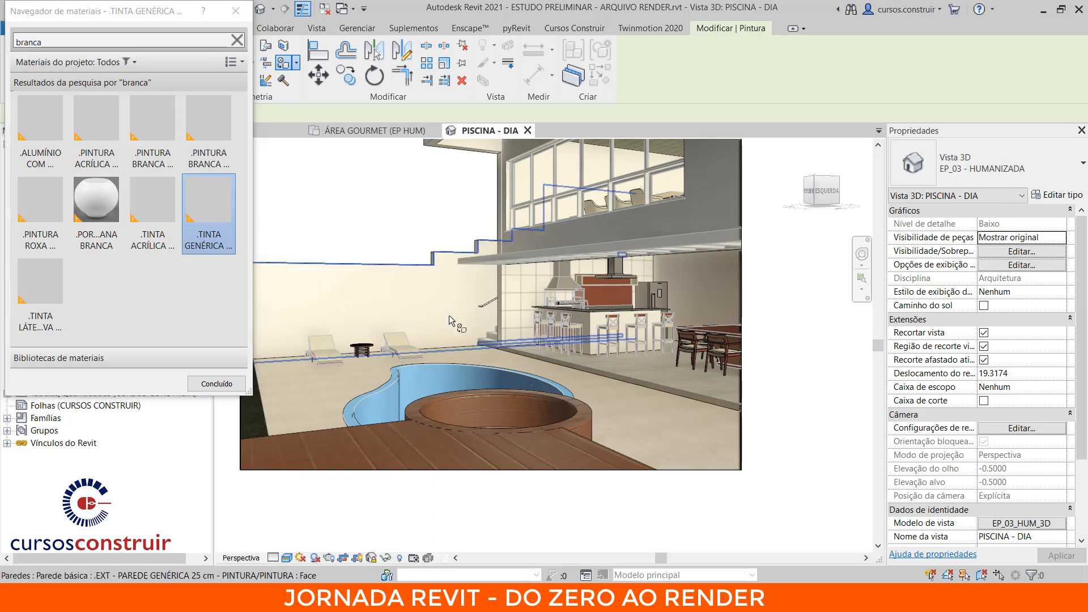
left_click(523, 283)
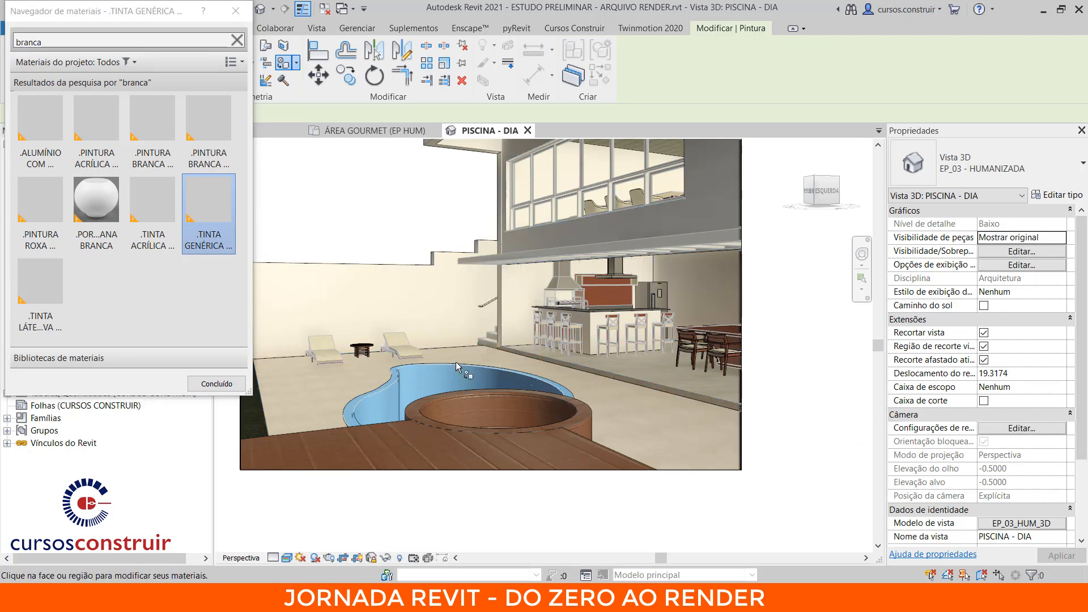
scroll(458, 364, "down", 1)
scroll(418, 303, "down", 1)
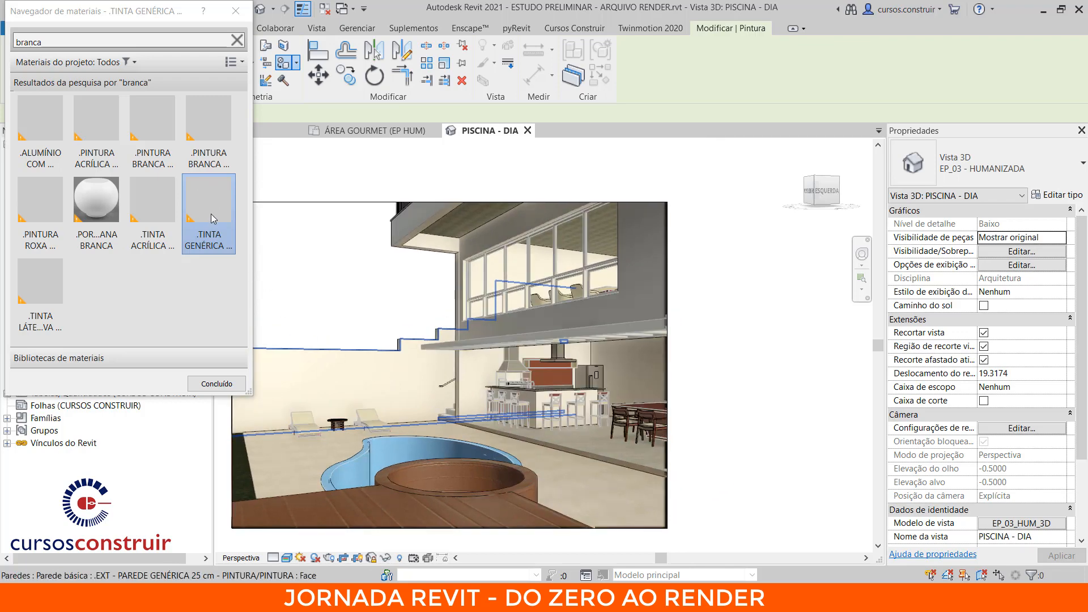
left_click(476, 216)
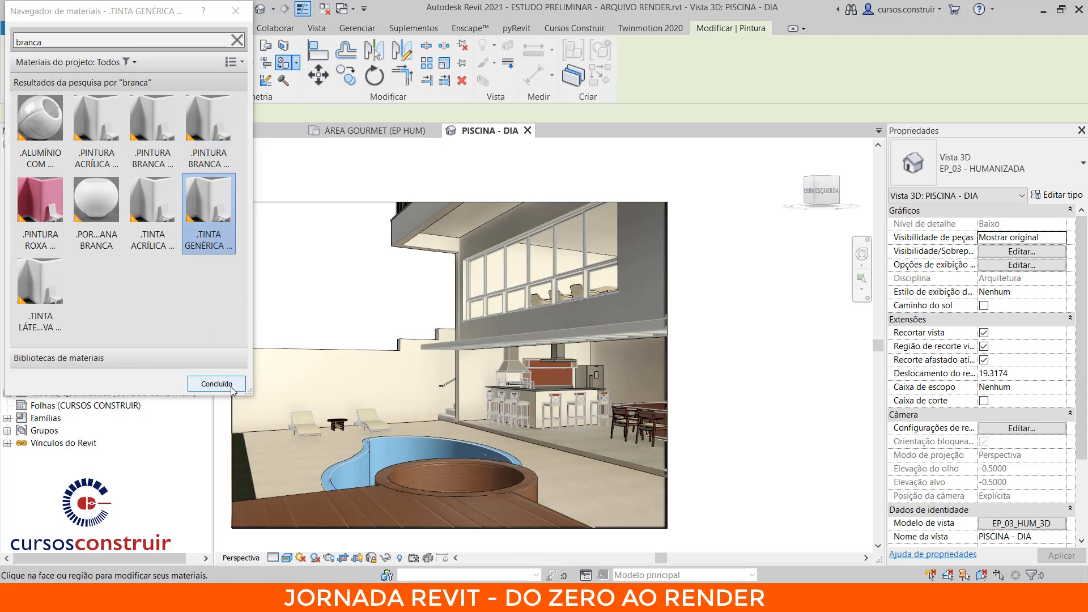
left_click(217, 384)
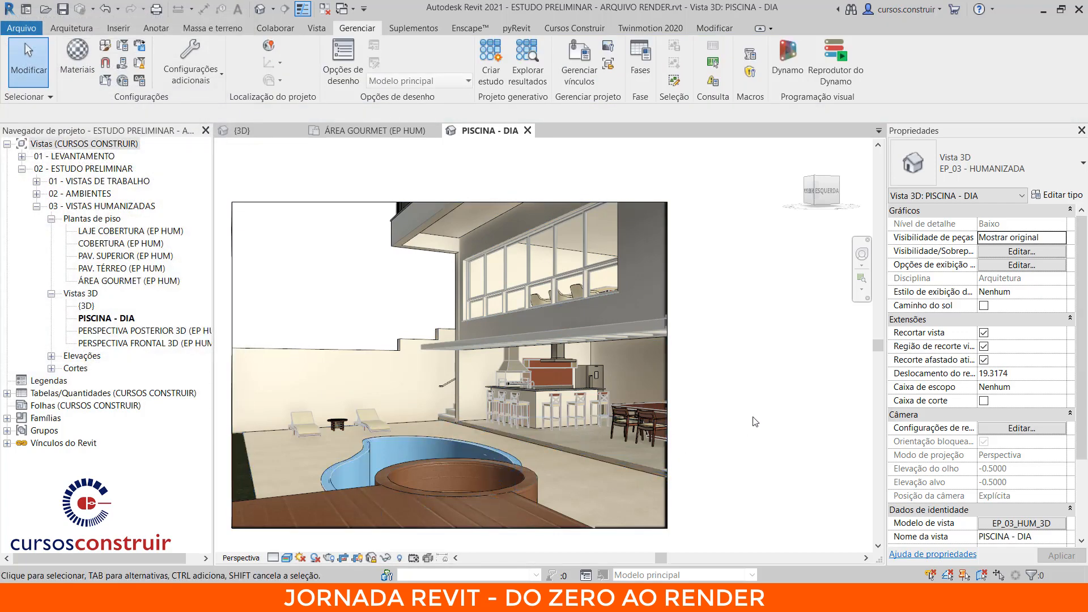
- Unhide the gourmet counter's cabinet component in the PISCINA - DIA view by selecting it in the ÁREA GOURMET (EP HUM) plan
scroll(727, 392, "down", 3)
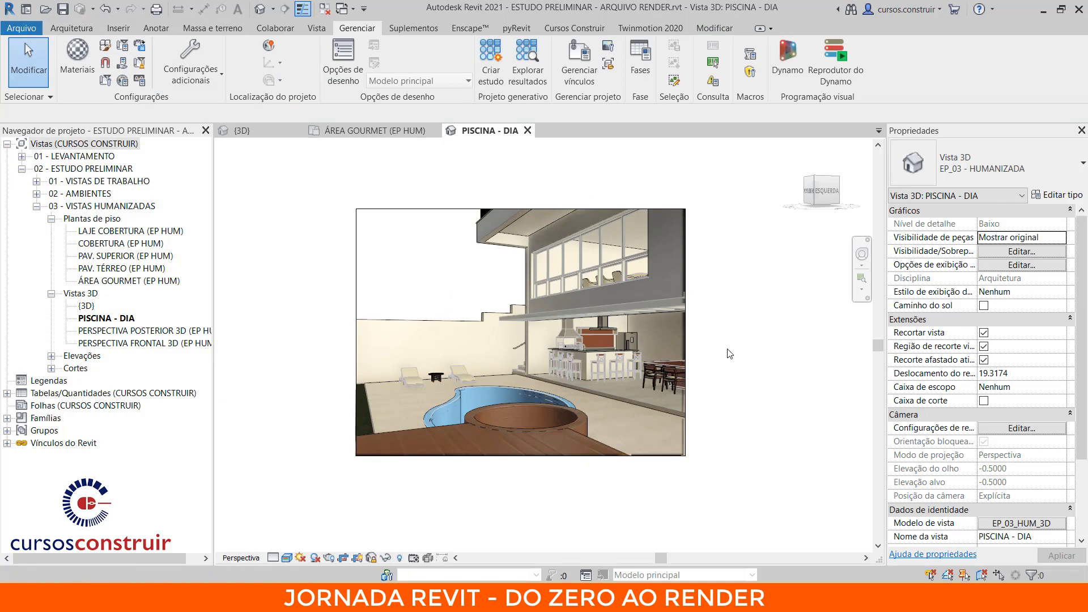
scroll(730, 354, "up", 3)
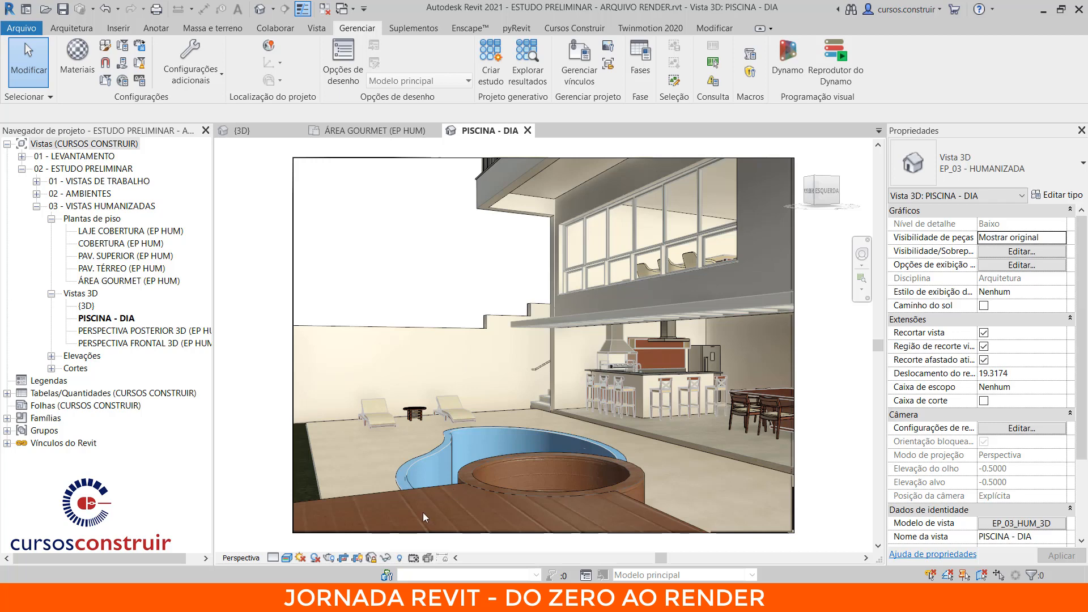
left_click(401, 558)
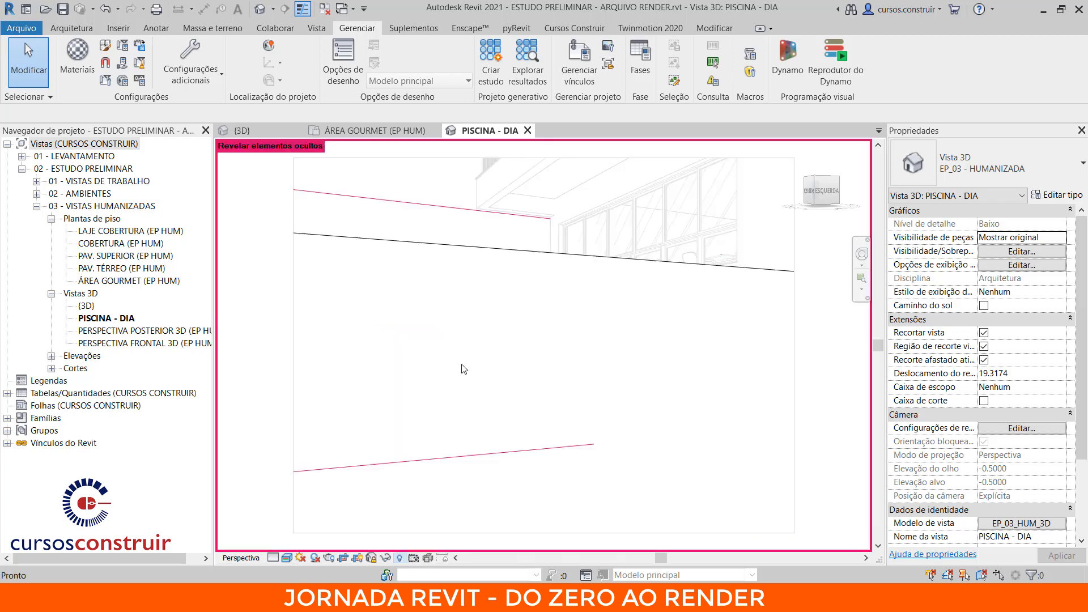
left_click(393, 132)
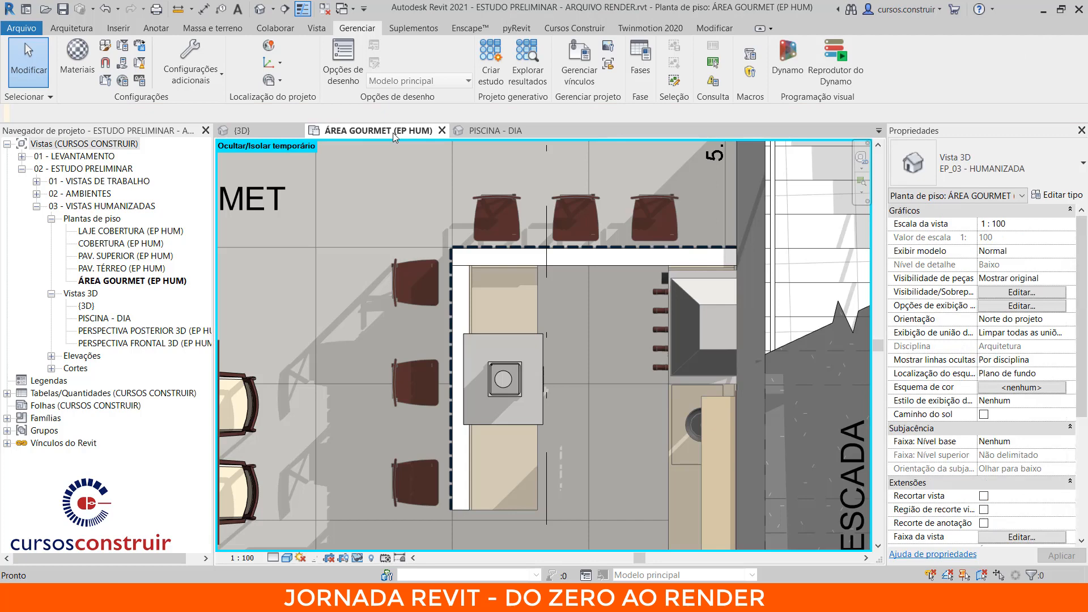
left_click(515, 250)
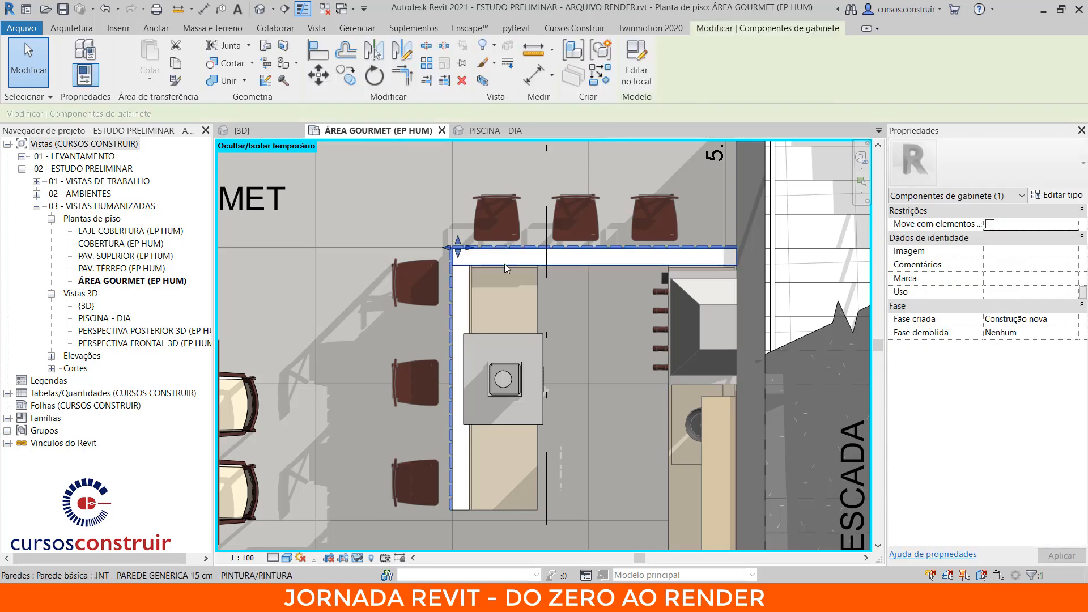
left_click(489, 134)
right_click(615, 381)
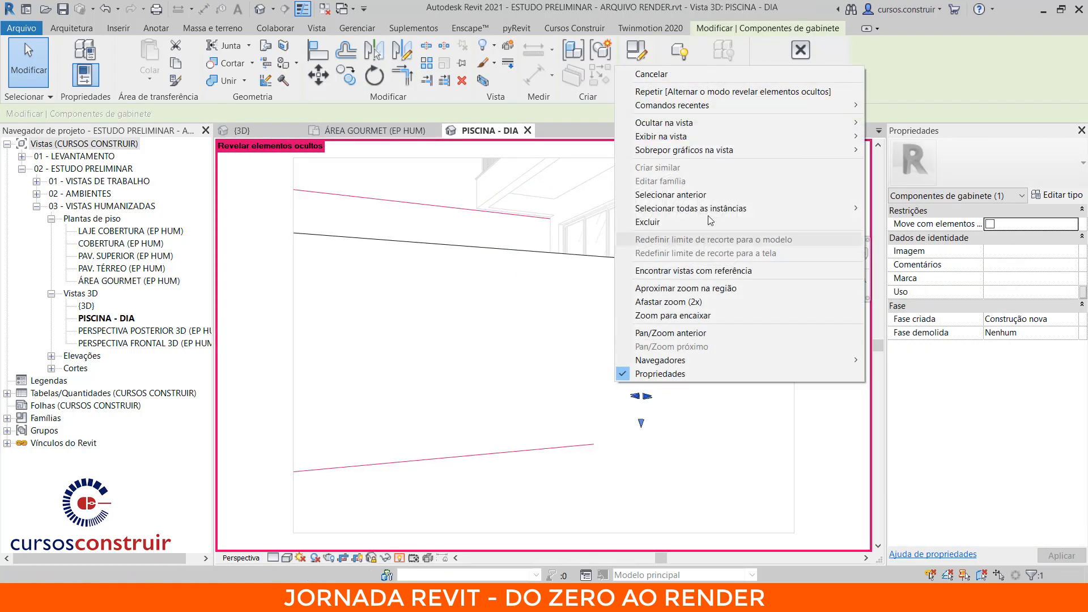
mouse_move(711, 135)
left_click(884, 136)
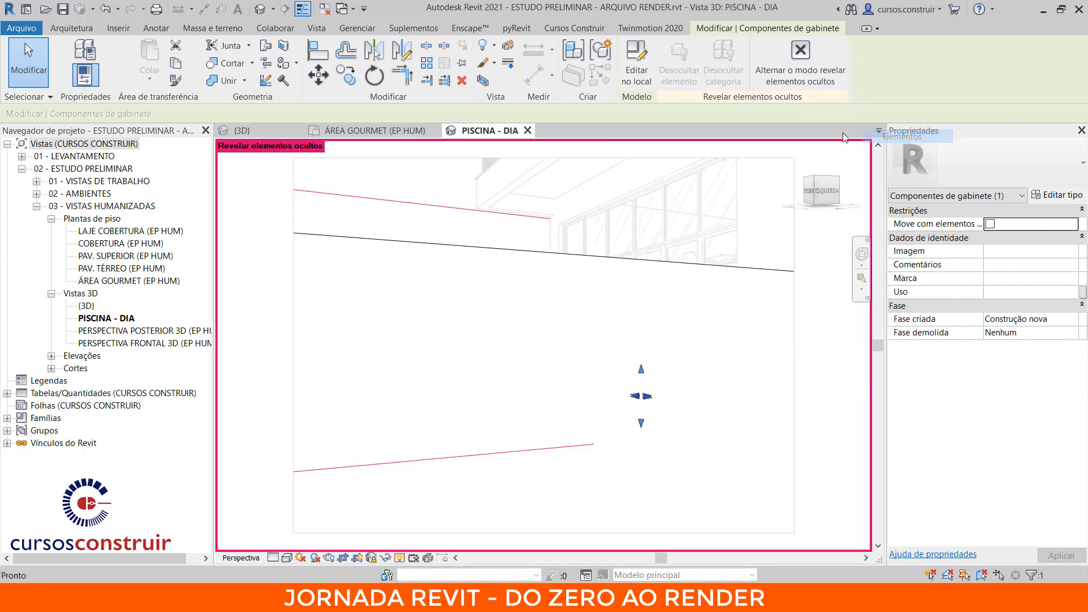
left_click(399, 559)
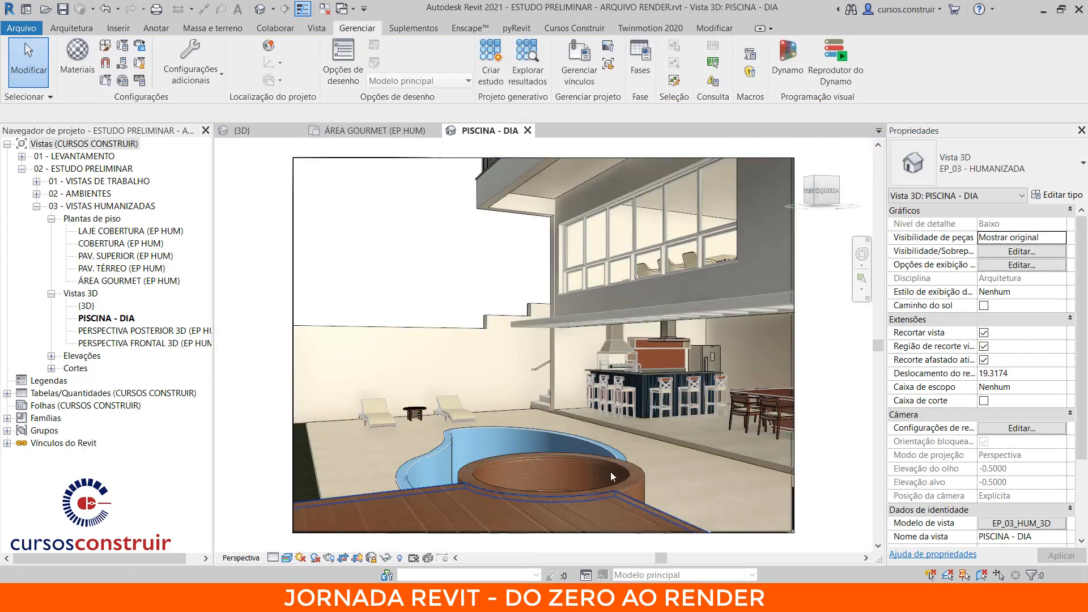
- Inspect the gourmet counter's slatted cabinet, countertop and stools in the PISCINA - DIA view
scroll(653, 389, "up", 10)
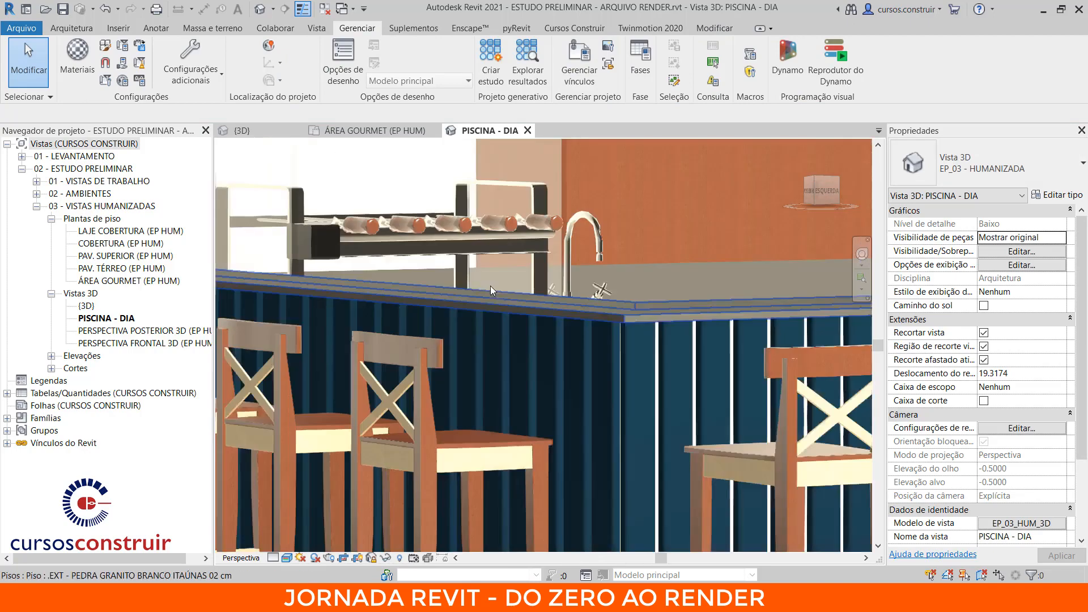
scroll(621, 367, "down", 10)
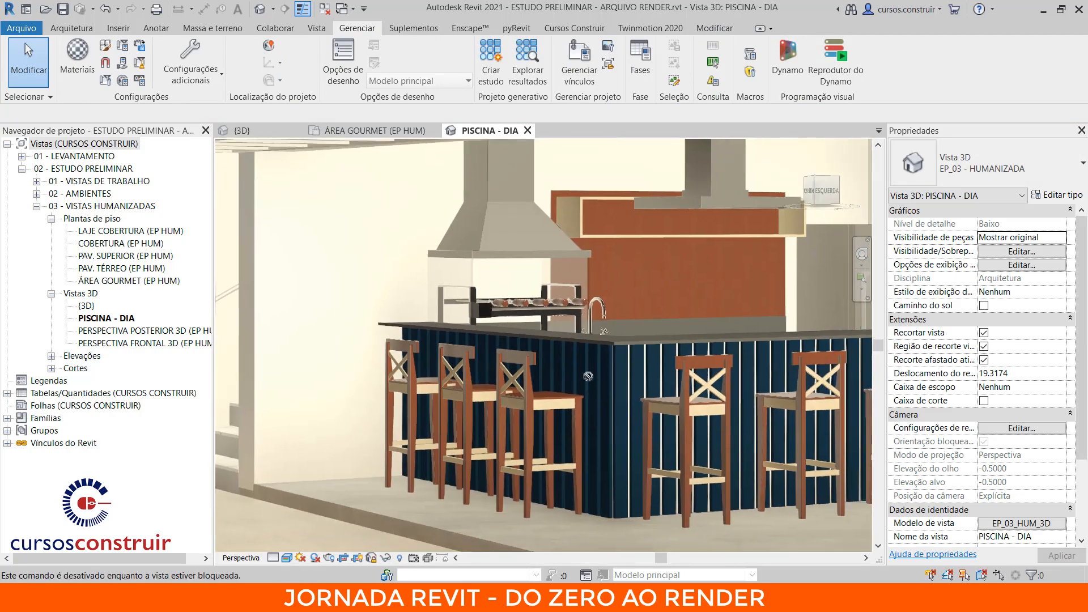
scroll(550, 354, "down", 5)
scroll(601, 358, "down", 3)
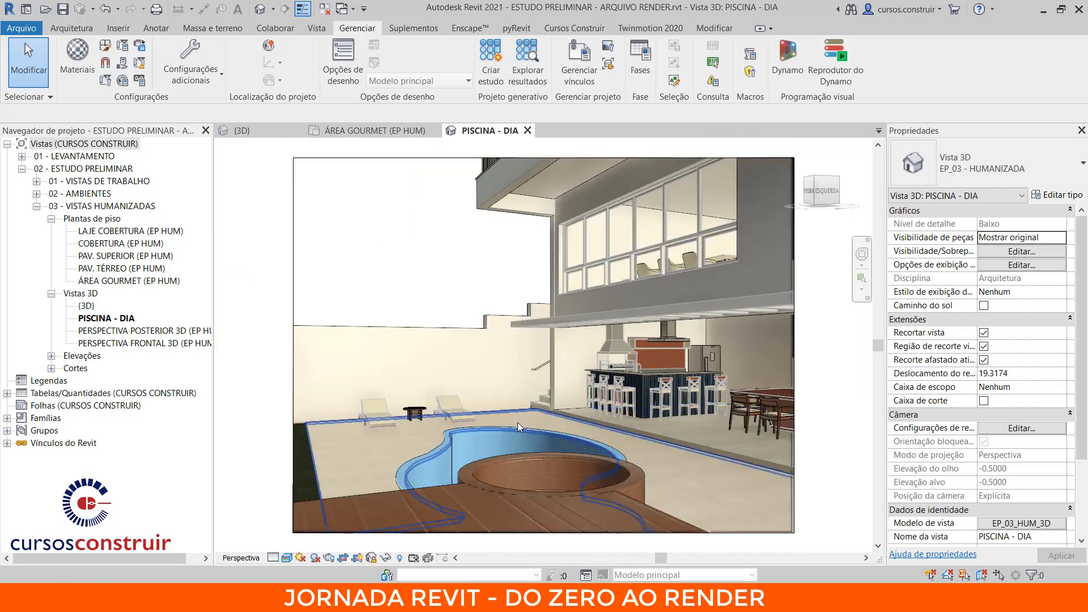
scroll(648, 388, "up", 12)
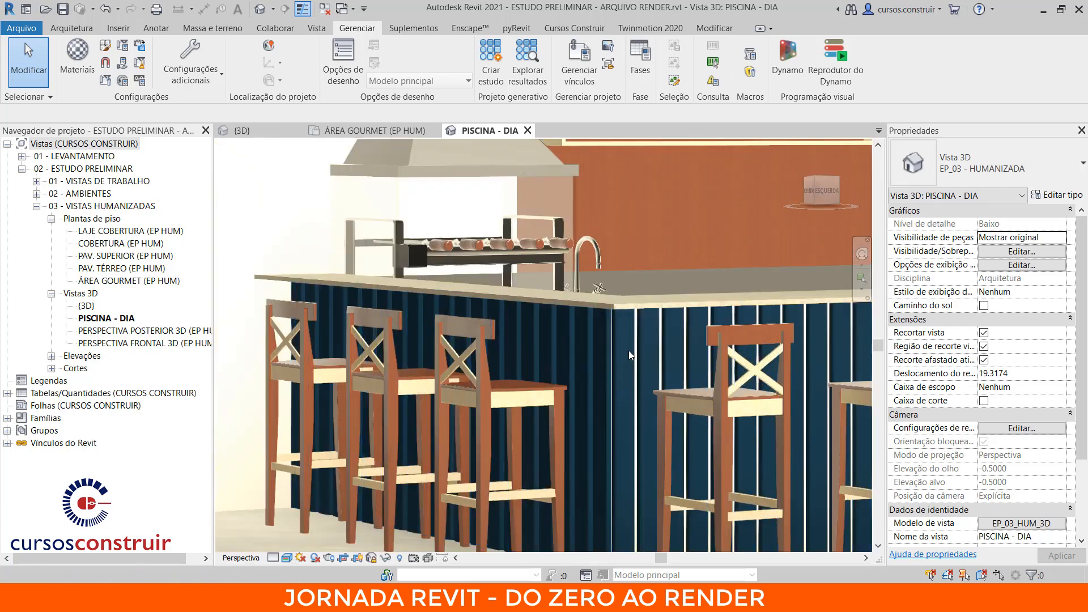
scroll(628, 337, "down", 10)
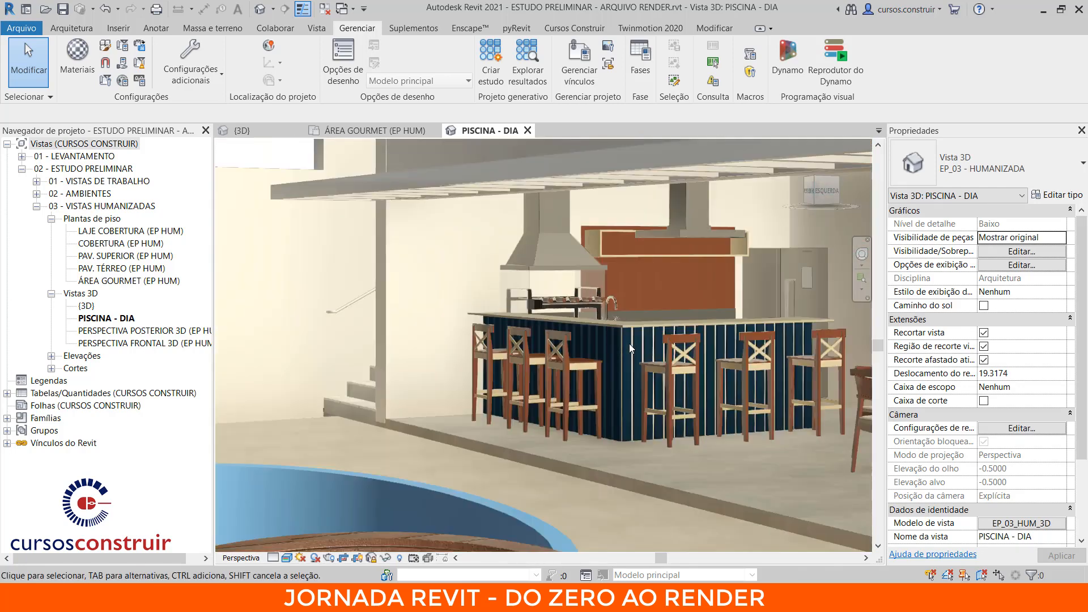
scroll(695, 406, "down", 4)
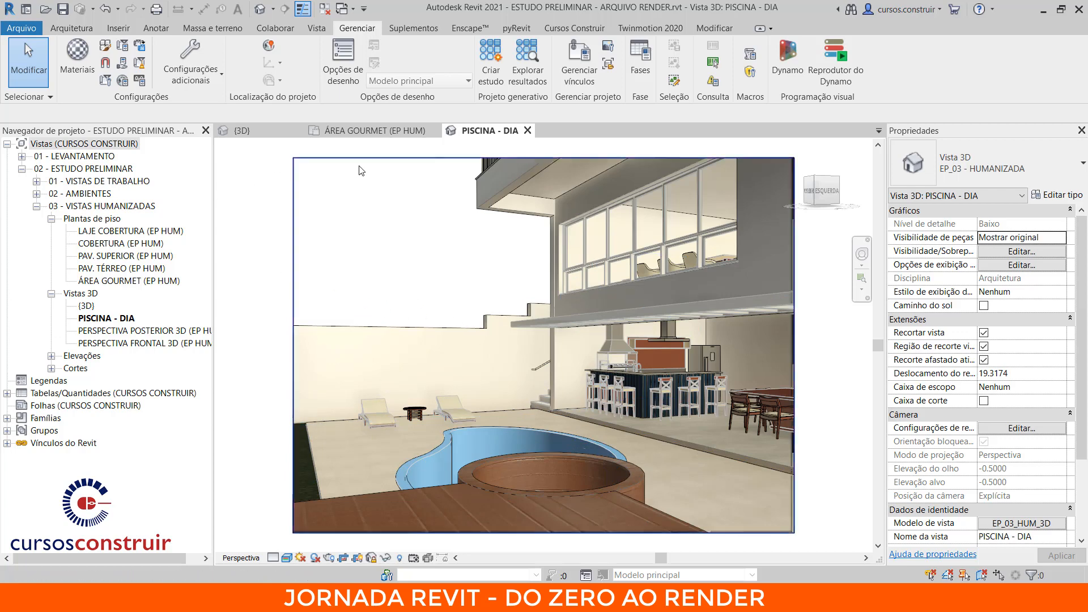
- Open the CORTE B (EP HUM) section from its marker in the ÁREA GOURMET (EP HUM) plan to show the pool's side wall
left_click(369, 131)
scroll(498, 236, "down", 6)
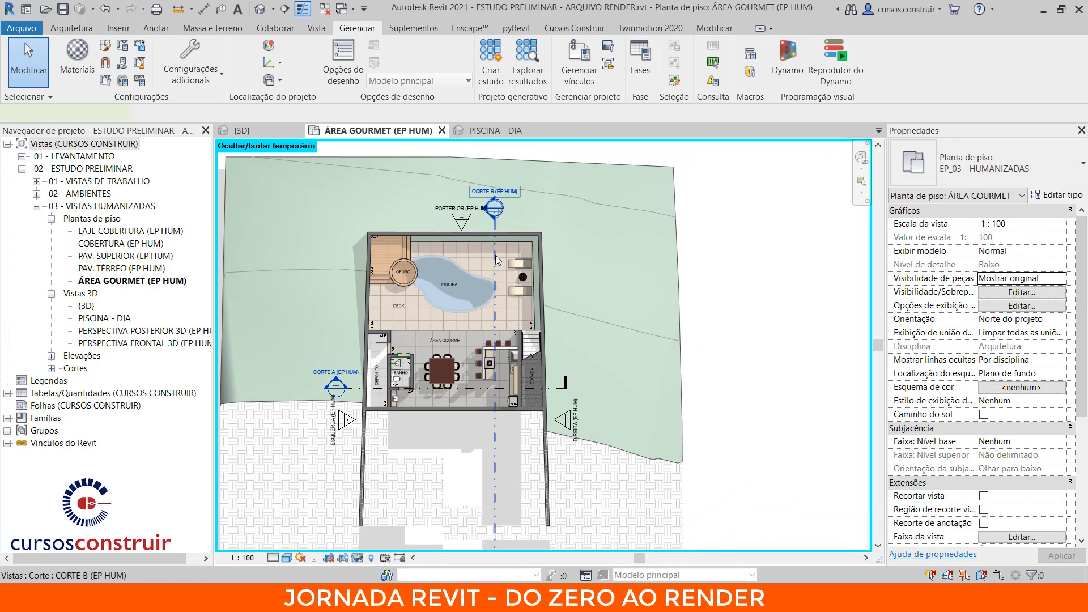
left_click(496, 261)
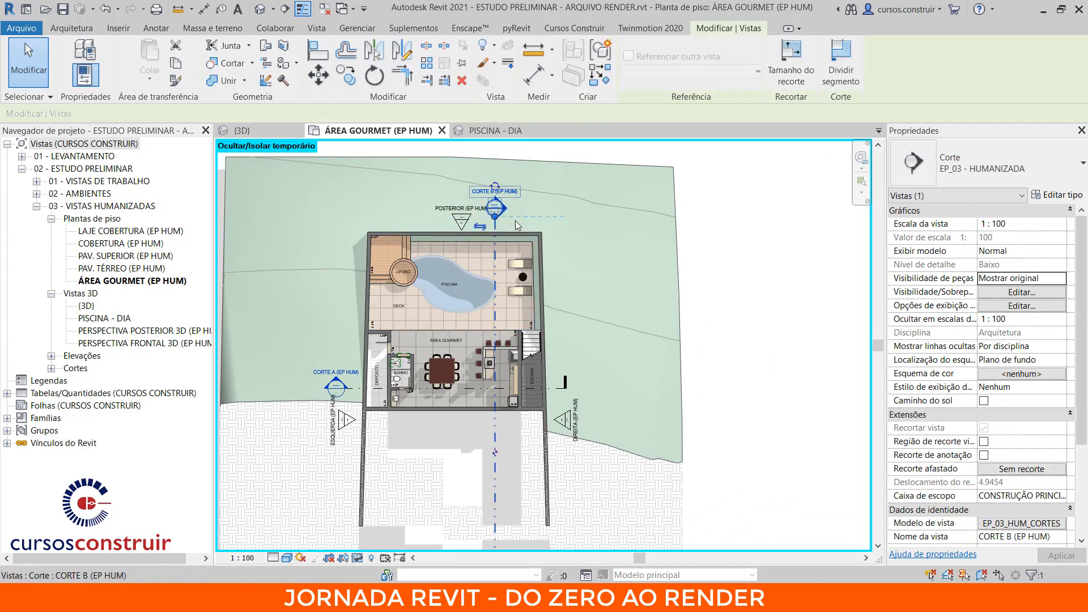
key("Escape")
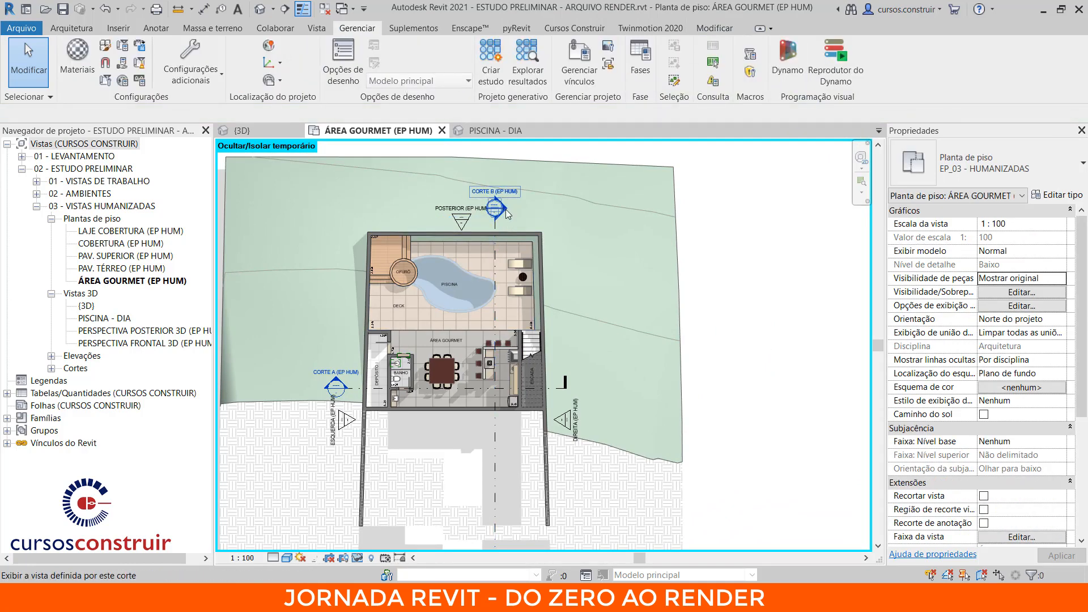
double_click(505, 208)
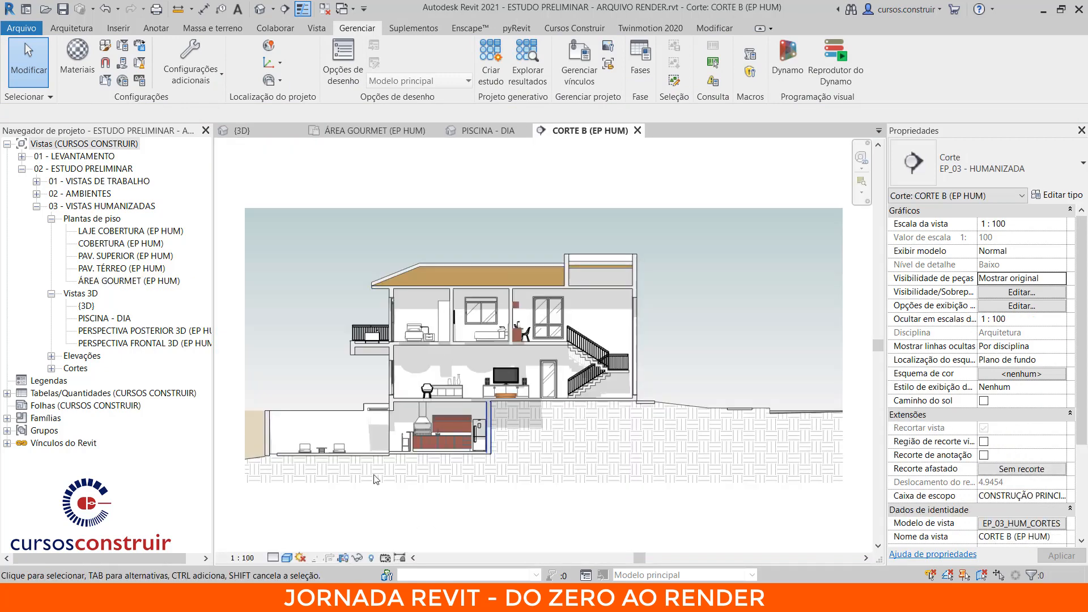
scroll(372, 418, "up", 4)
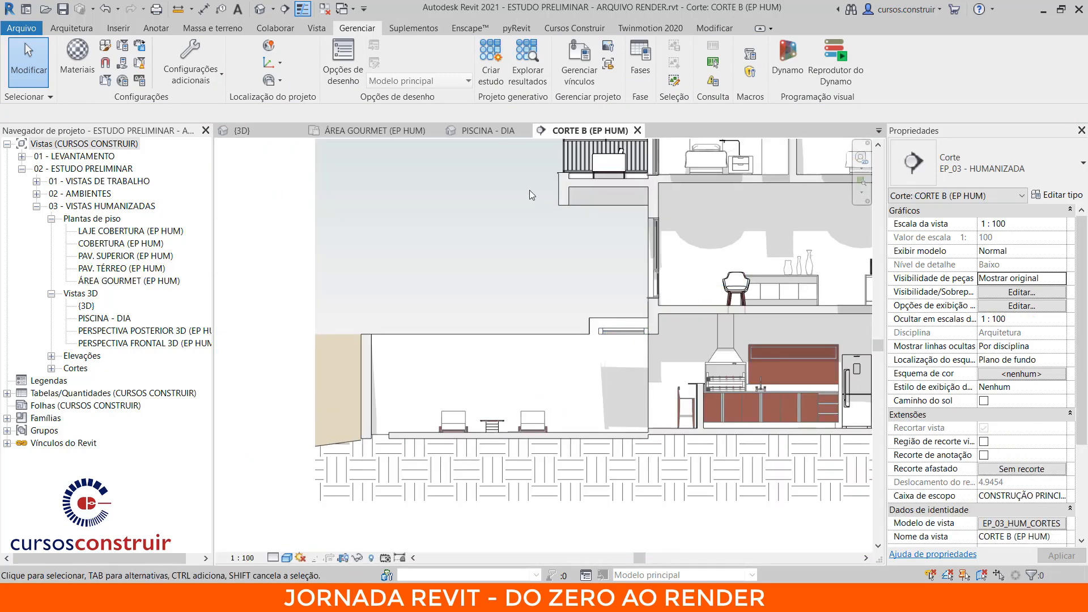
- Compare the pool's side wall in the PISCINA - DIA view, the ÁREA GOURMET plan and the CORTE B section
left_click(492, 130)
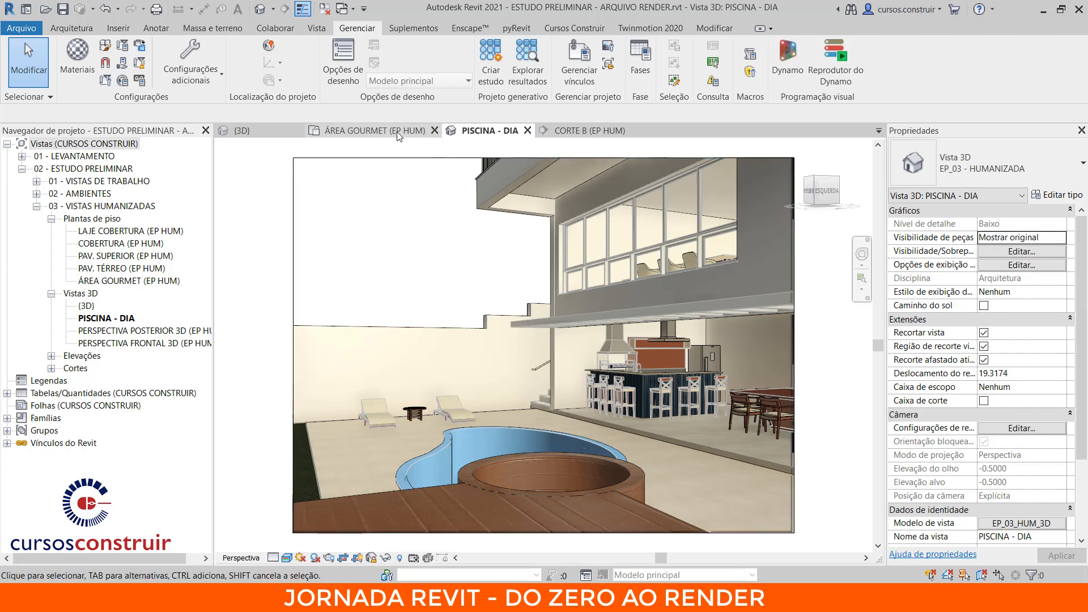
left_click(374, 130)
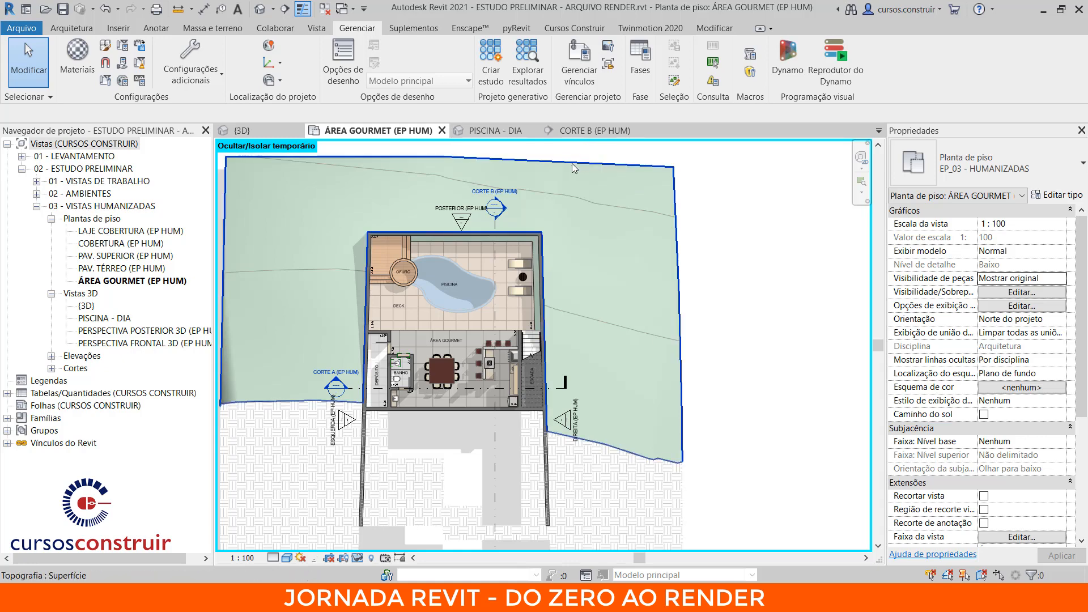
left_click(589, 131)
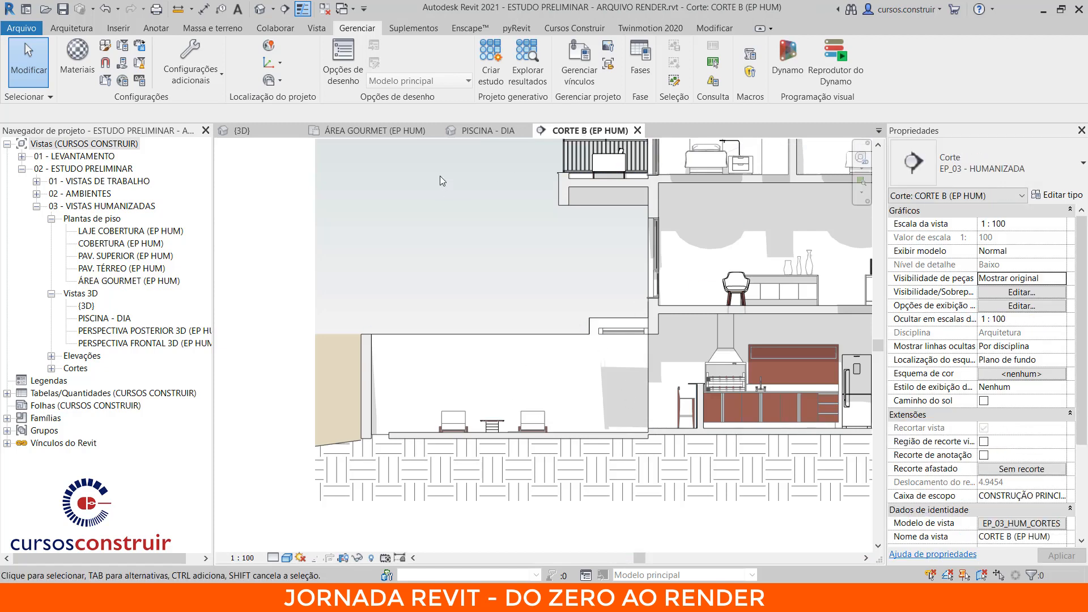
- Start splitting the pool side wall's face with thin lines off, sketching full-height vertical lines at the wall's first step and the house facade edge
left_click(717, 28)
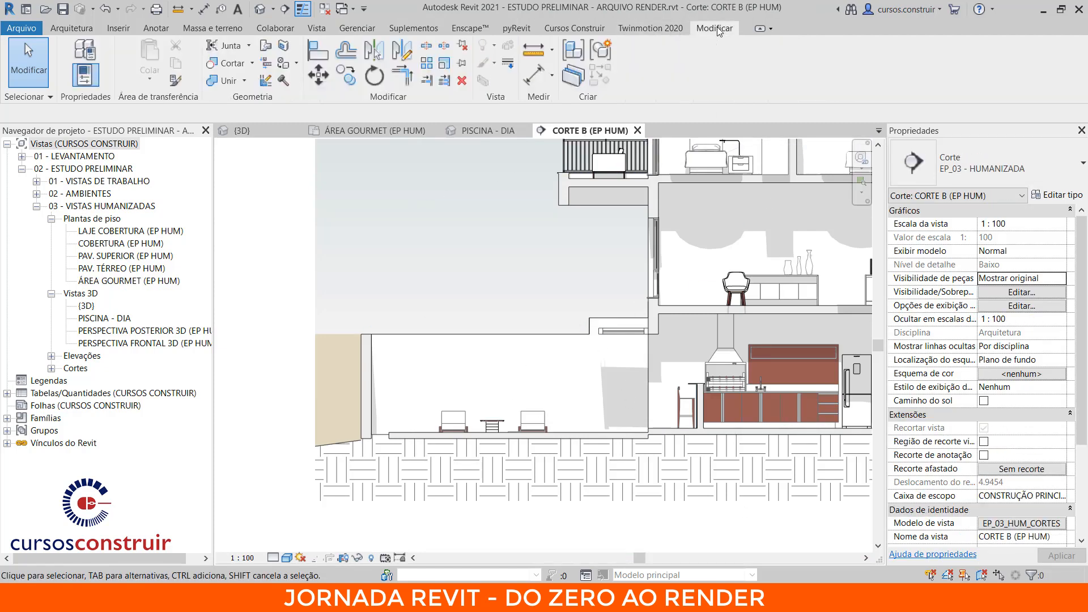
left_click(284, 50)
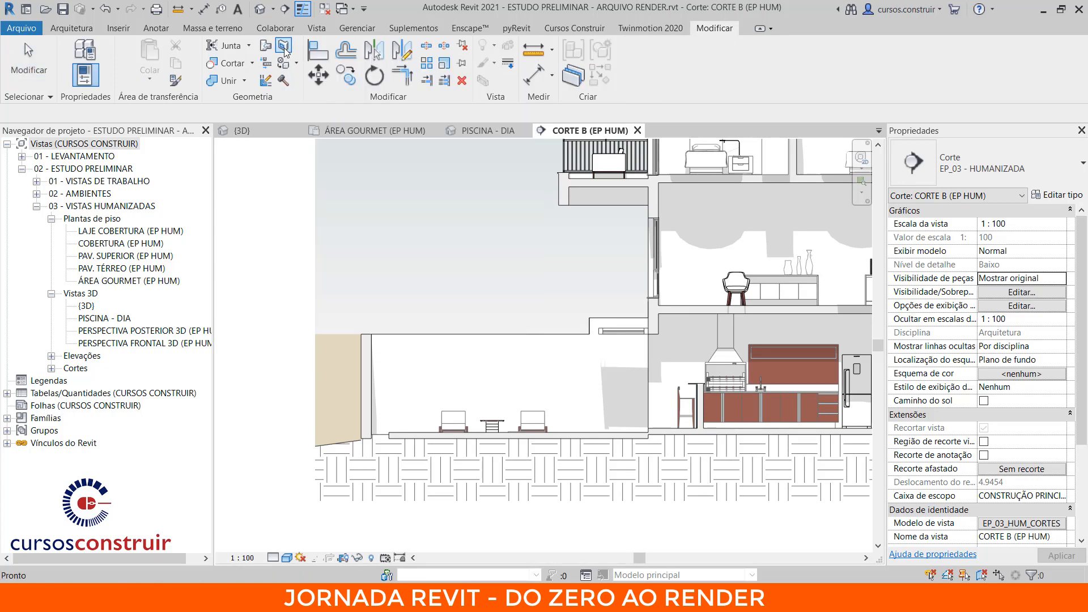
left_click(534, 334)
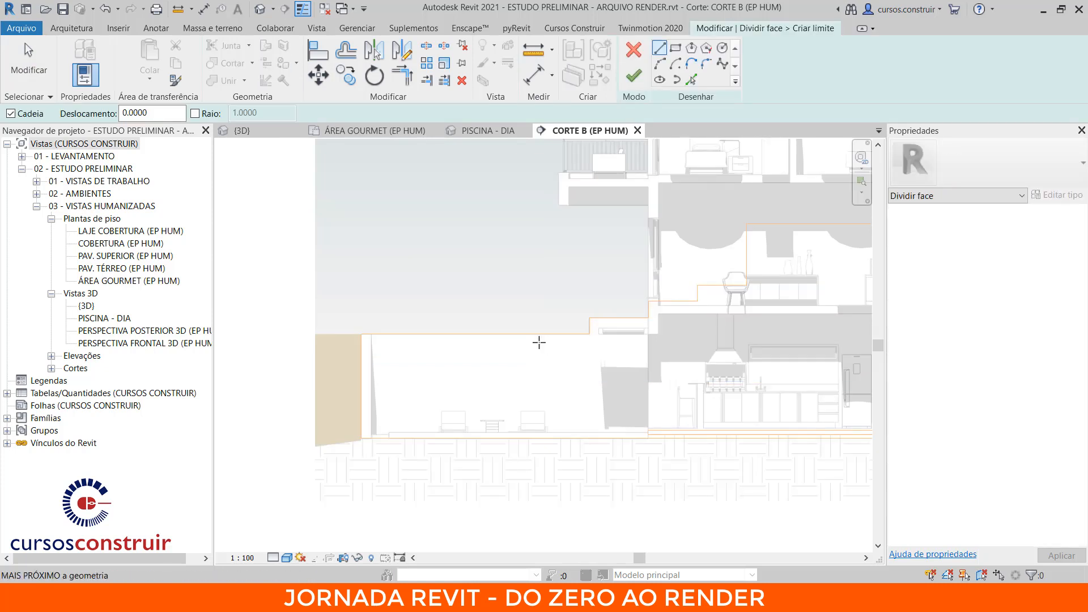
left_click(302, 9)
scroll(632, 376, "up", 5)
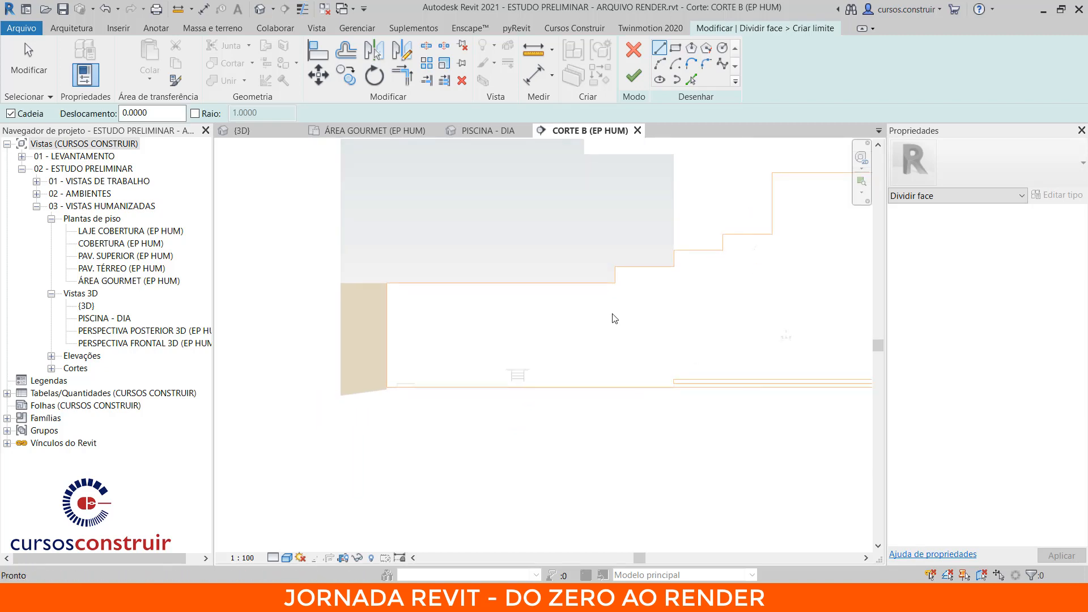
scroll(599, 393, "down", 3)
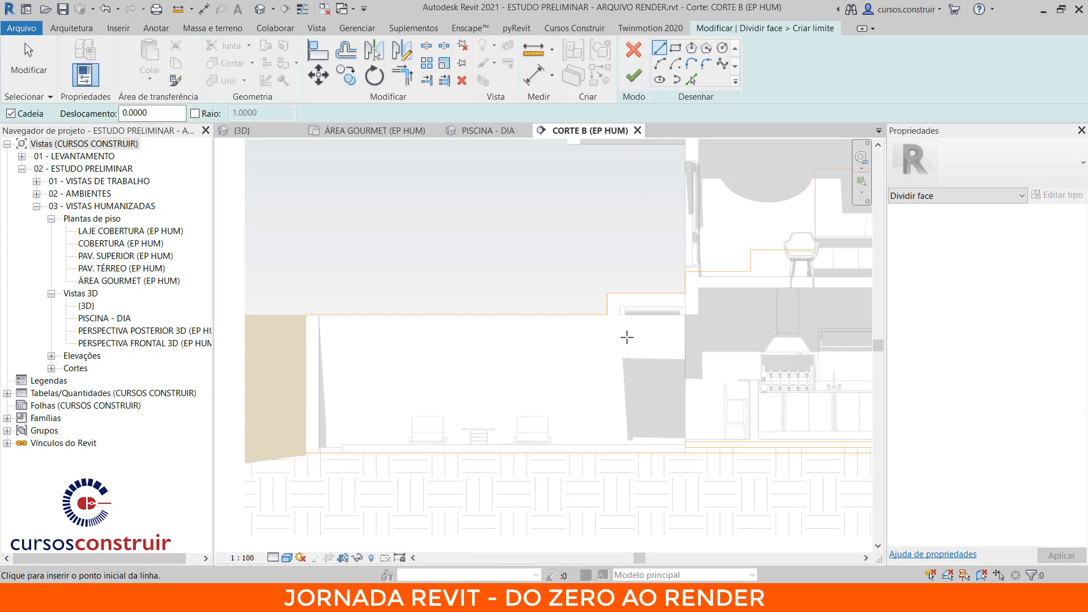
left_click(610, 318)
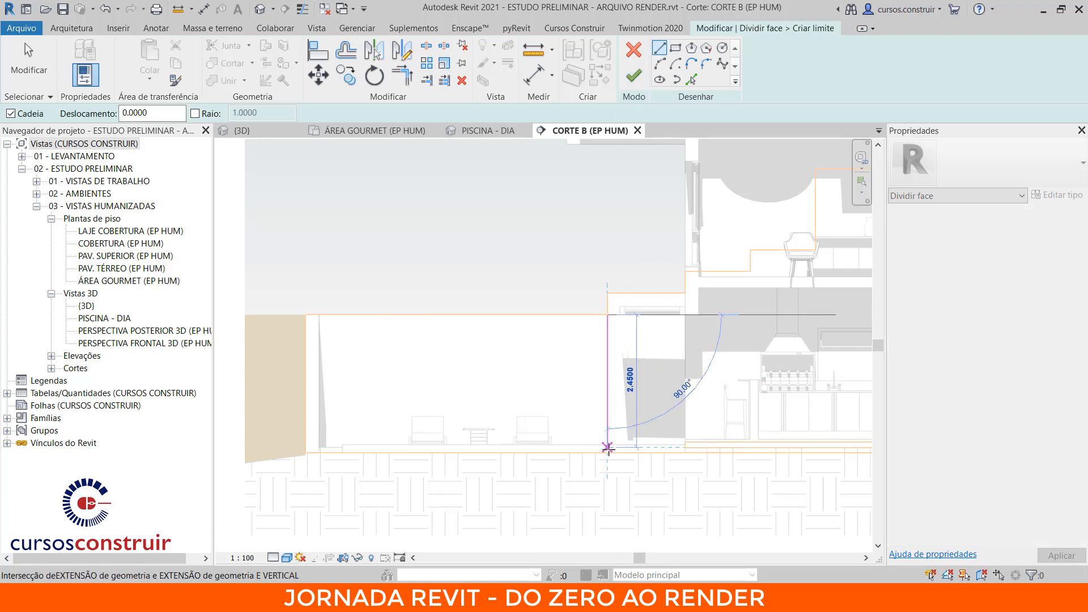
left_click(613, 451)
key("Escape")
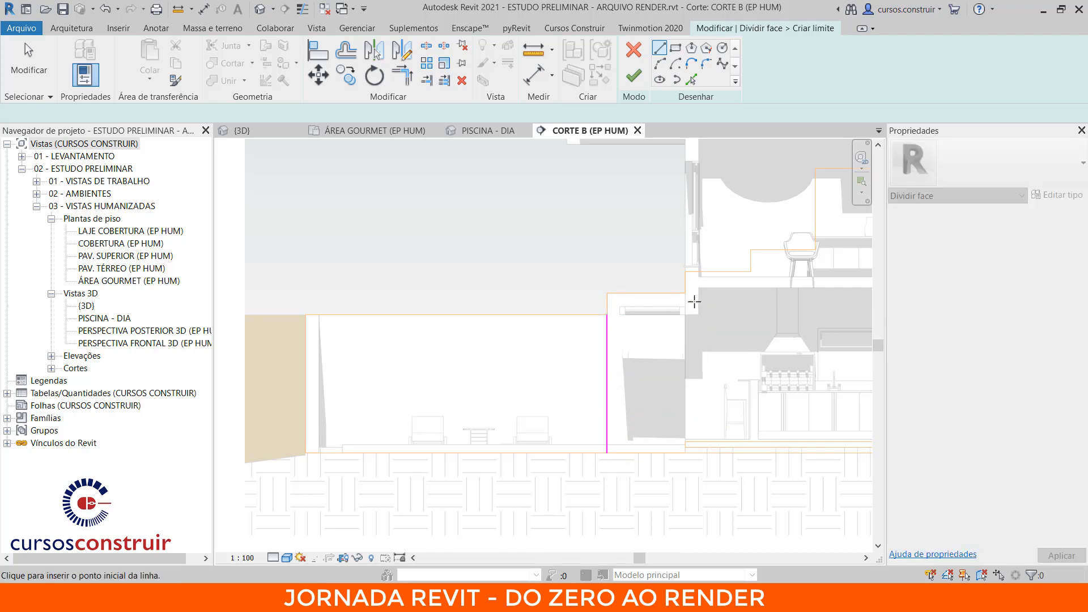
left_click(686, 293)
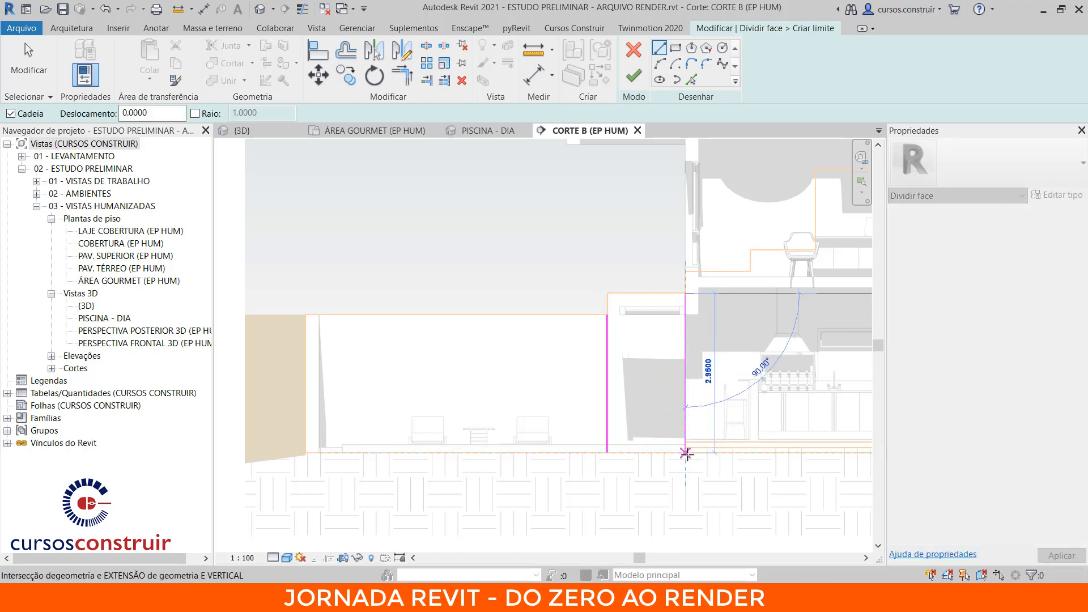
left_click(685, 453)
key("Escape")
- Sketch two full-height vertical split lines behind the loungers, about 1.73 m from the pool's end wall and about 1.50 m apart
scroll(659, 306, "up", 3)
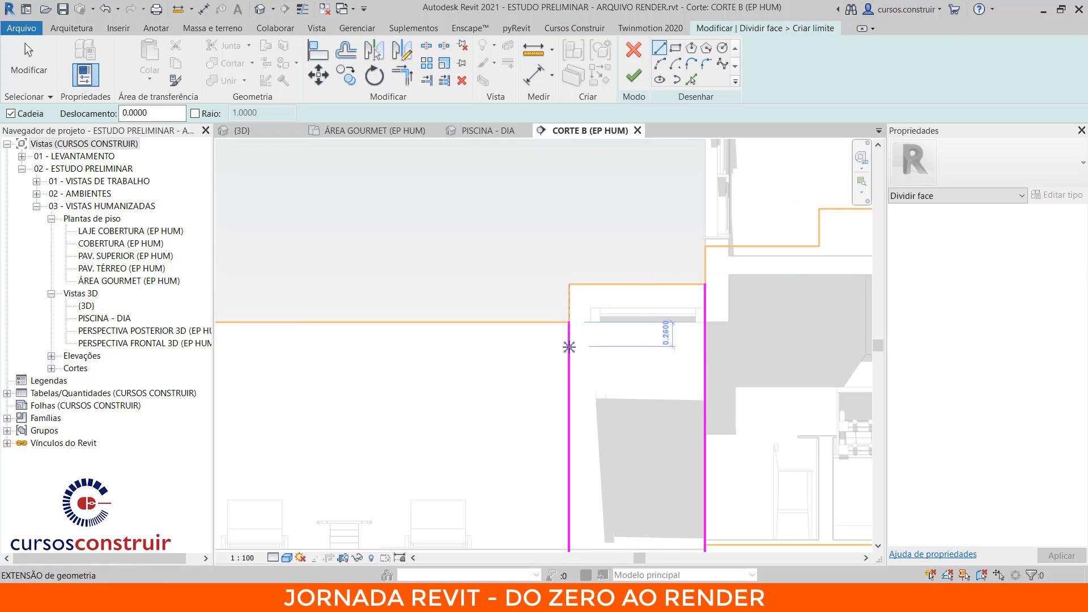
scroll(569, 347, "down", 3)
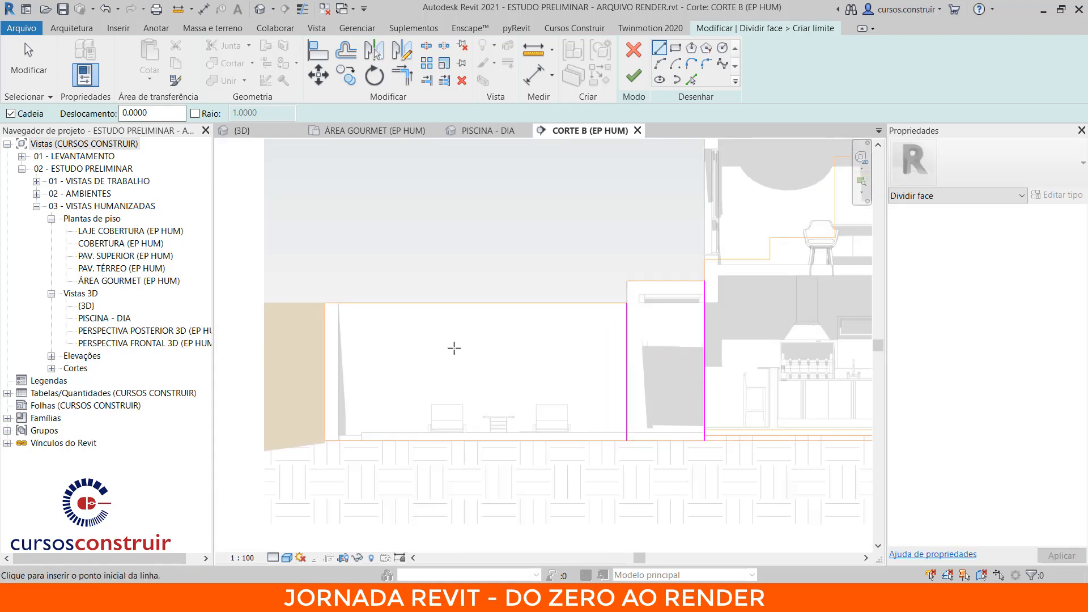
middle_click_drag(392, 314, 433, 301)
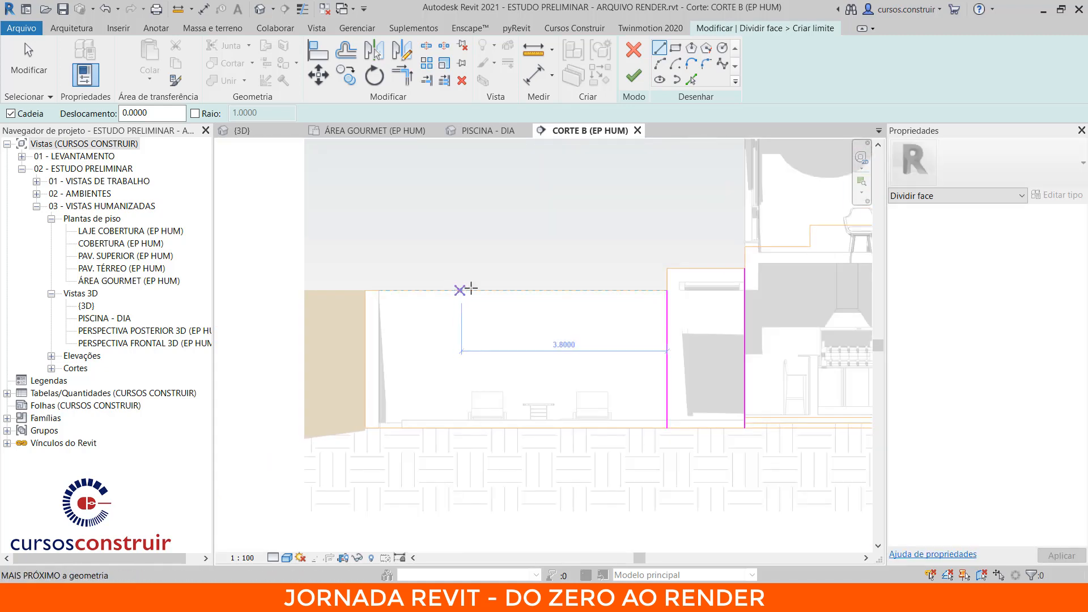
left_click(471, 290)
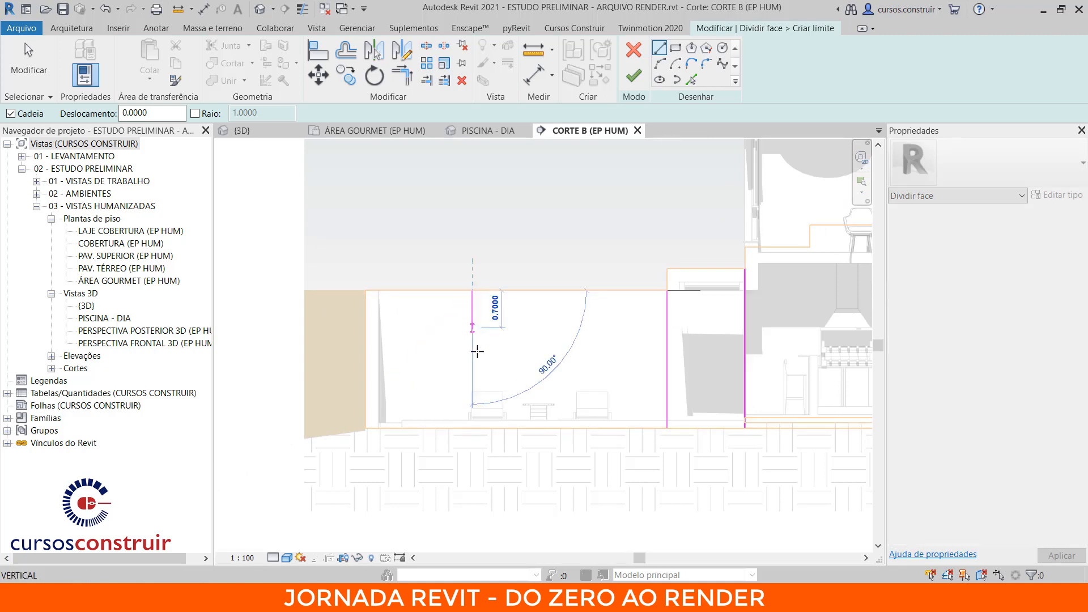
left_click(473, 429)
key("Escape")
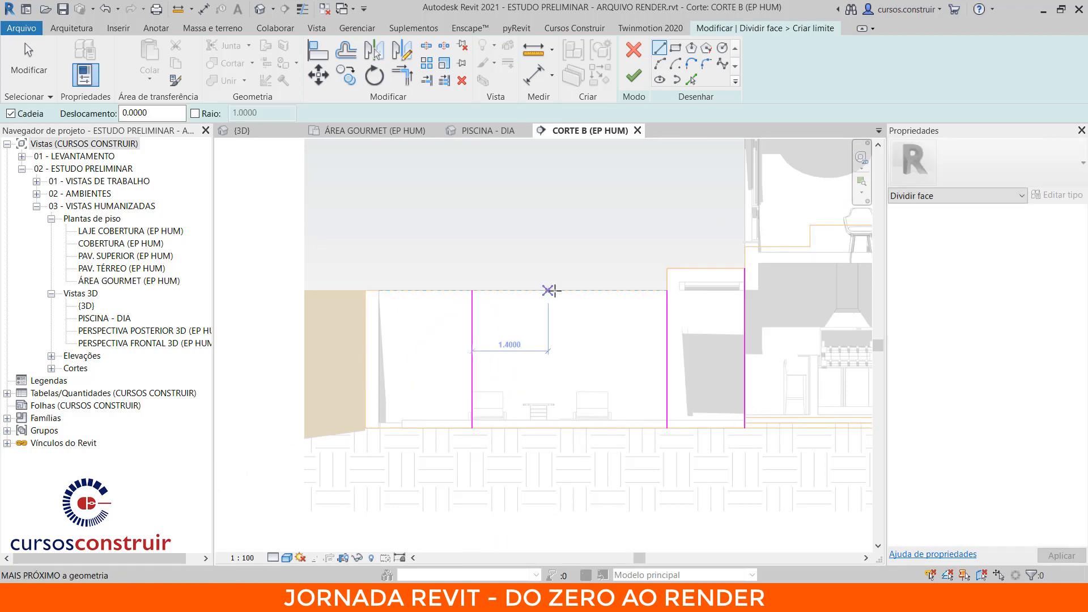
left_click(553, 290)
left_click(553, 428)
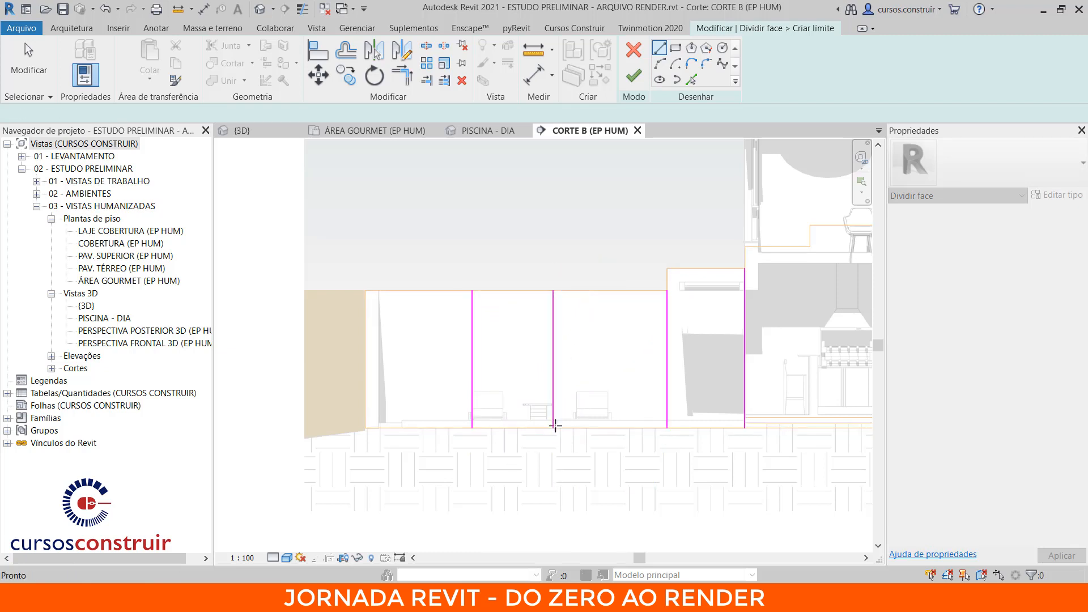
key("Escape")
key("Escape")
- Add aligned dimensions from the end wall's inner face to the nearest split line and between the two split lines behind the loungers
key("d")
key("i")
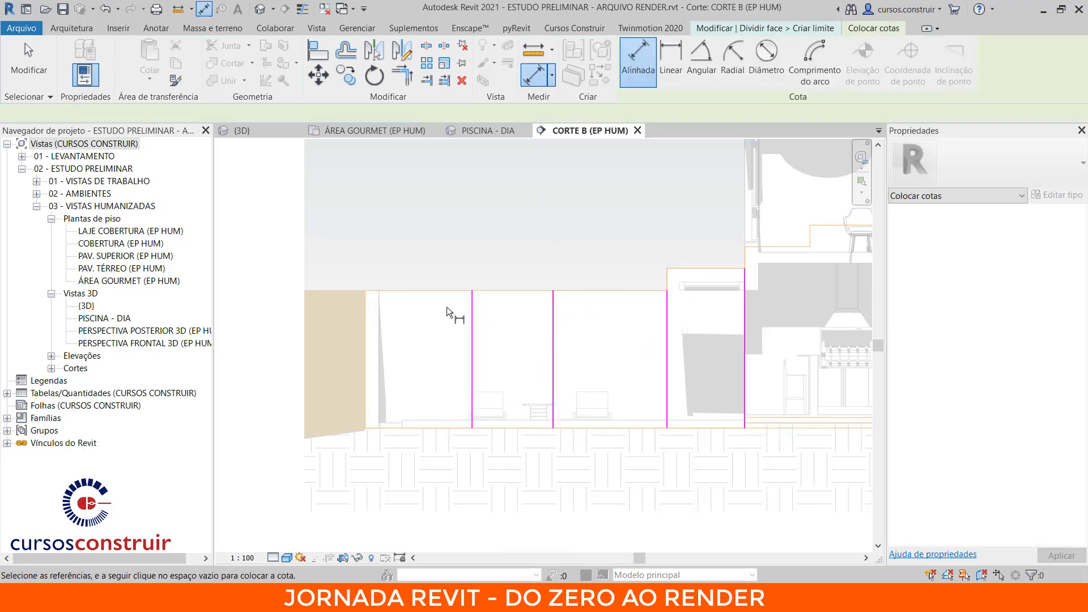
left_click(471, 309)
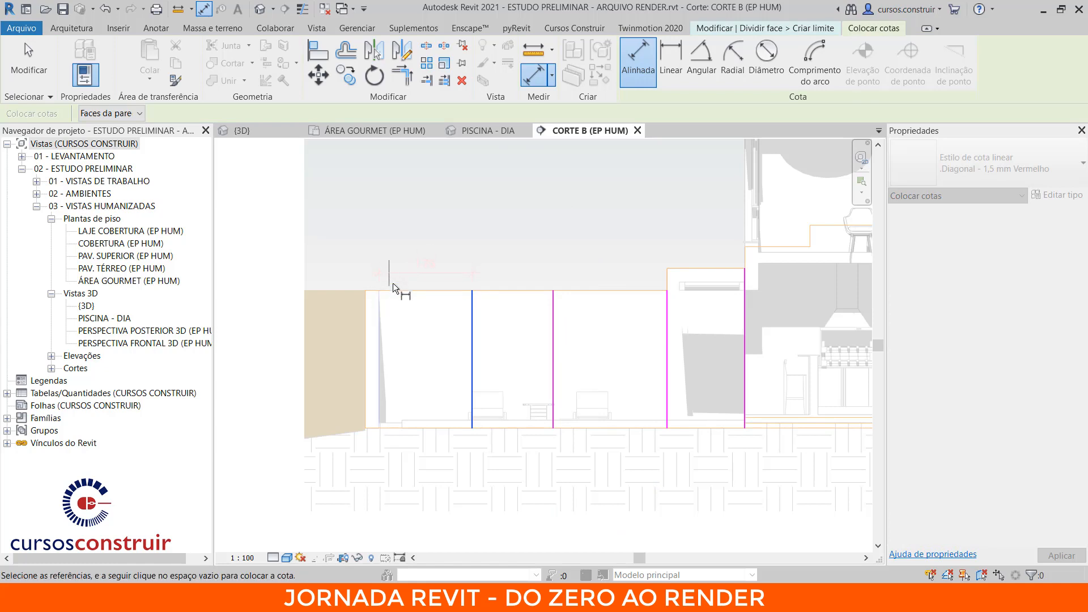
left_click(405, 315)
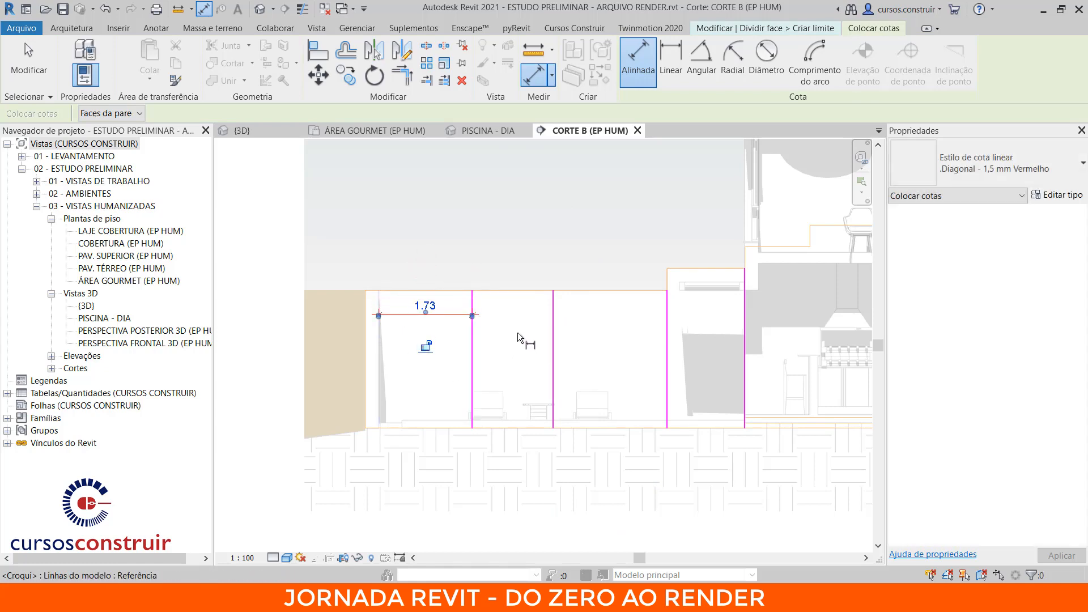
left_click(554, 336)
left_click(473, 334)
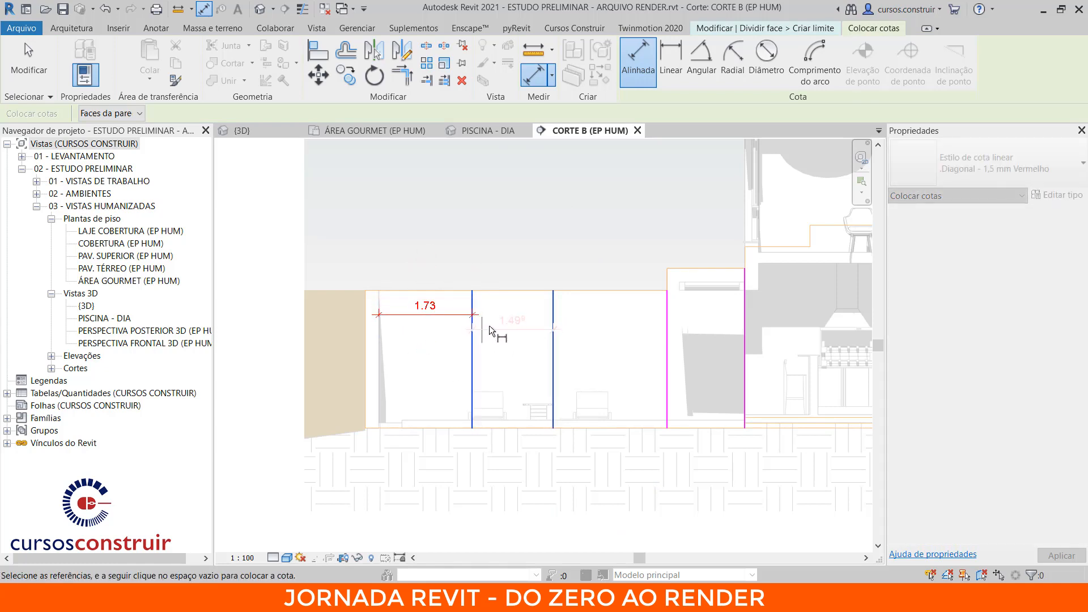
left_click(500, 319)
key("Escape")
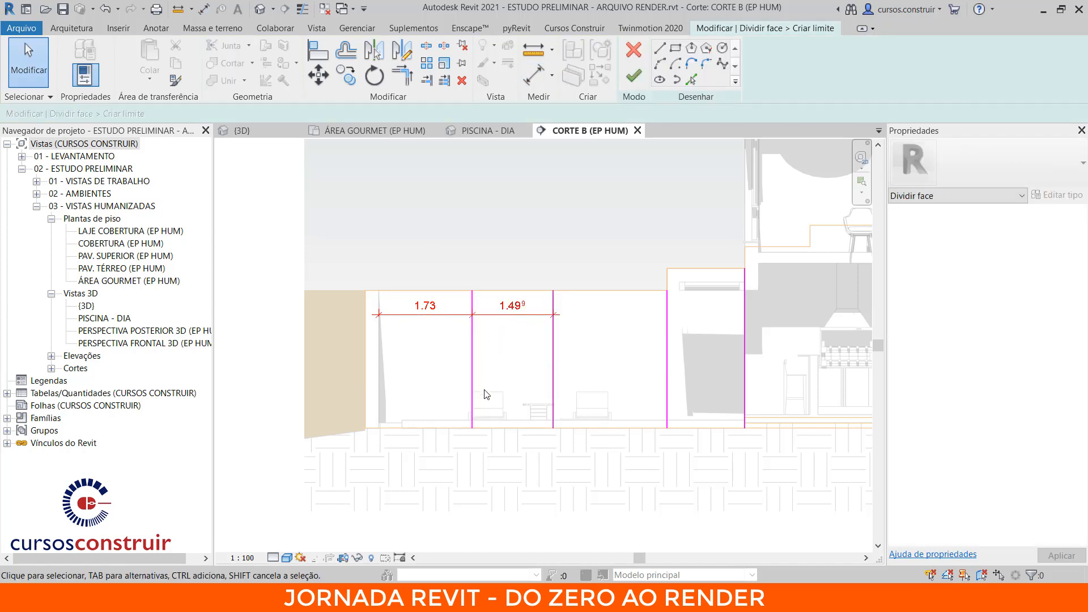
- Set the distance from the end wall's inner face to the nearest split line to 1.5 m
left_click(474, 355)
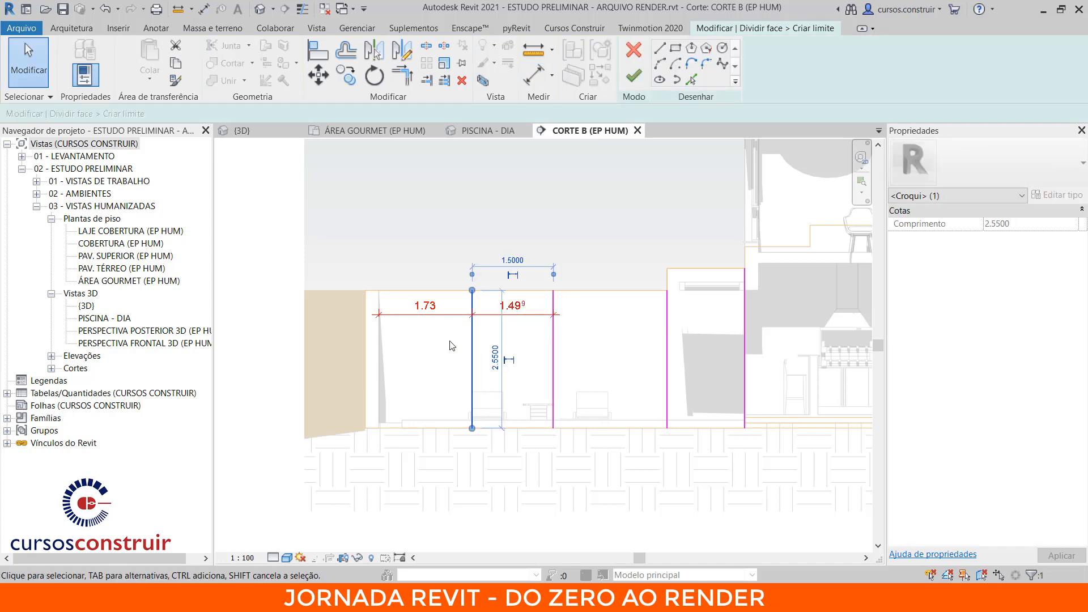
left_click_drag(554, 275, 379, 326)
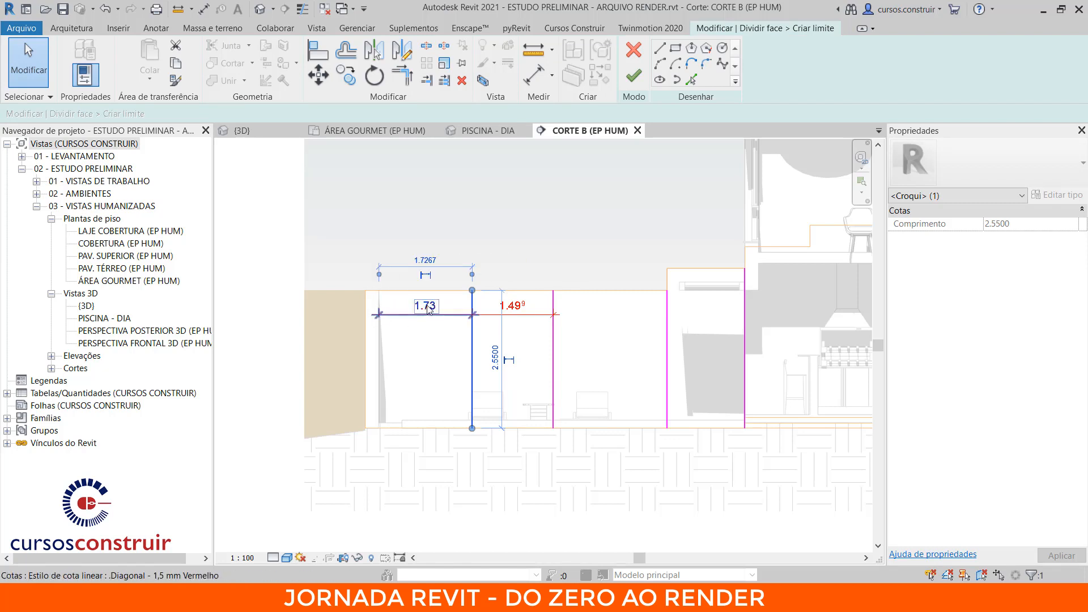
left_click(425, 260)
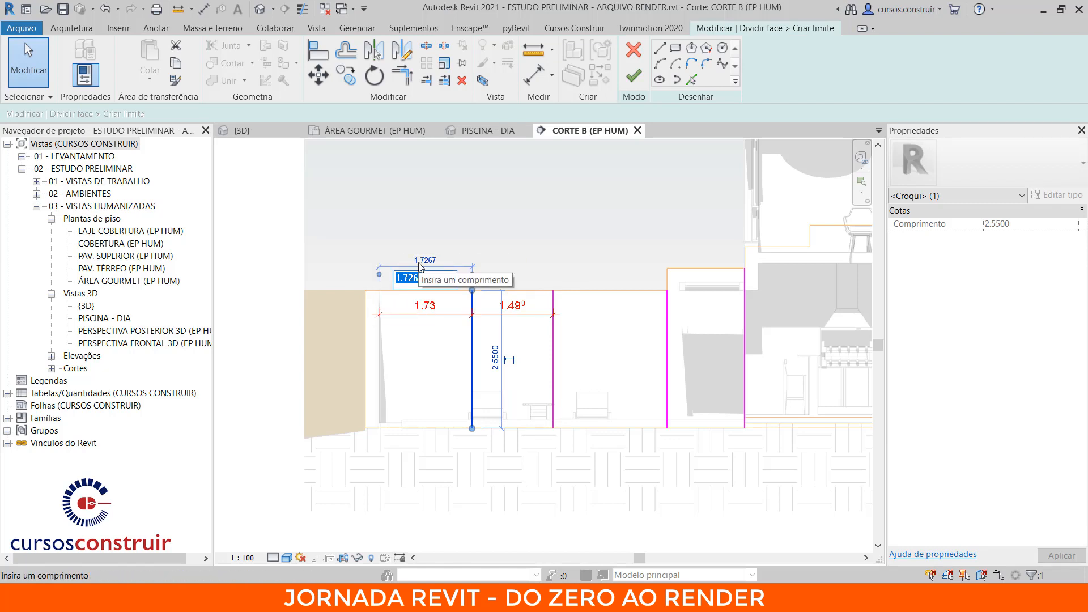
type("2")
key("BackSpace")
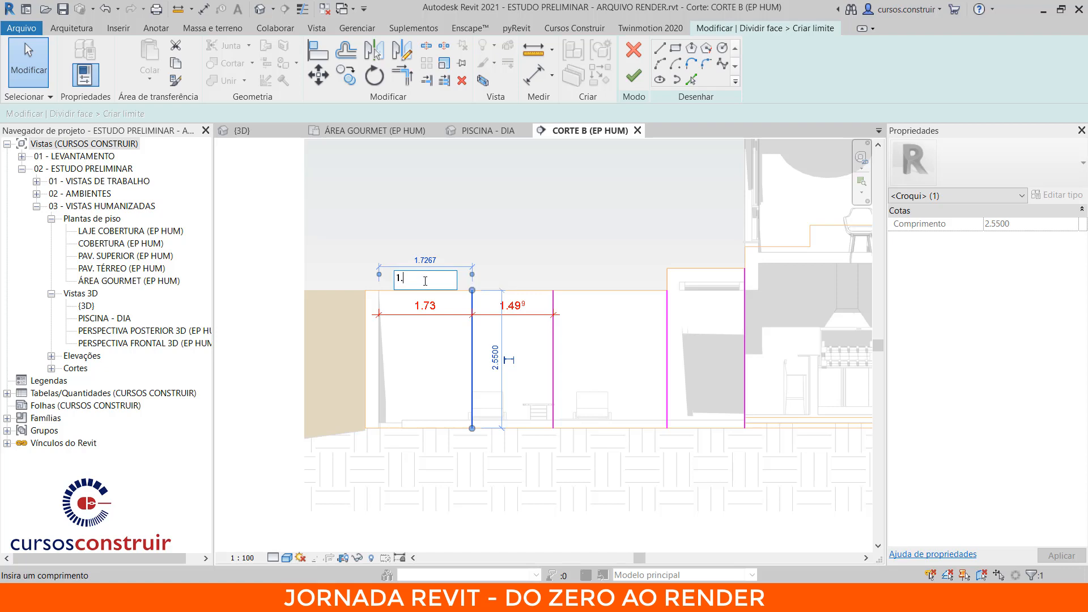
type("1.5")
key("Return")
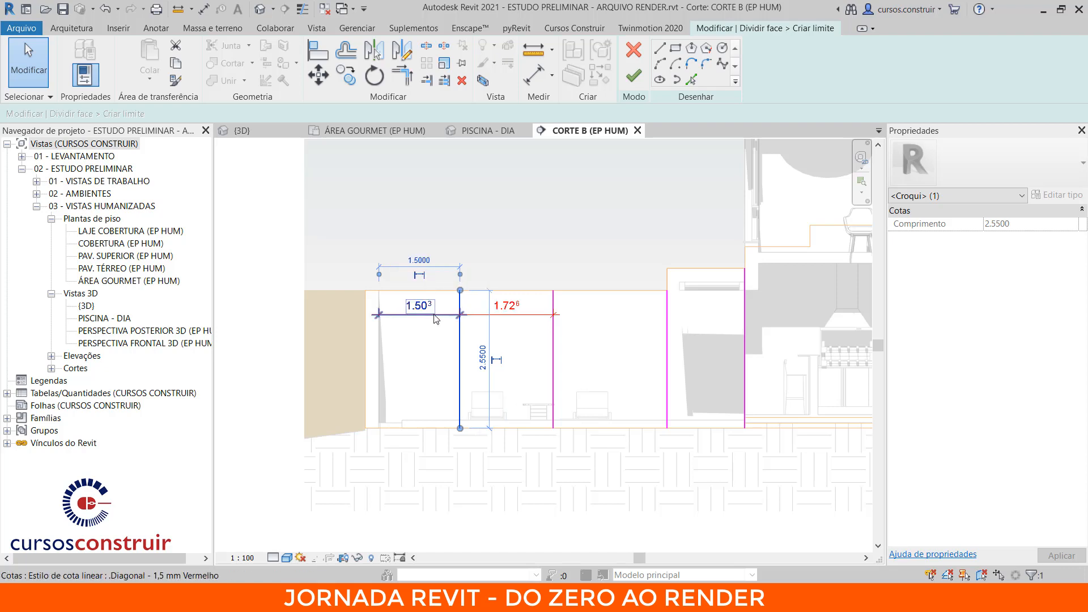
- Set the spacing between the two split lines behind the loungers to 2 m by moving the line farther from the end wall
left_click(555, 349)
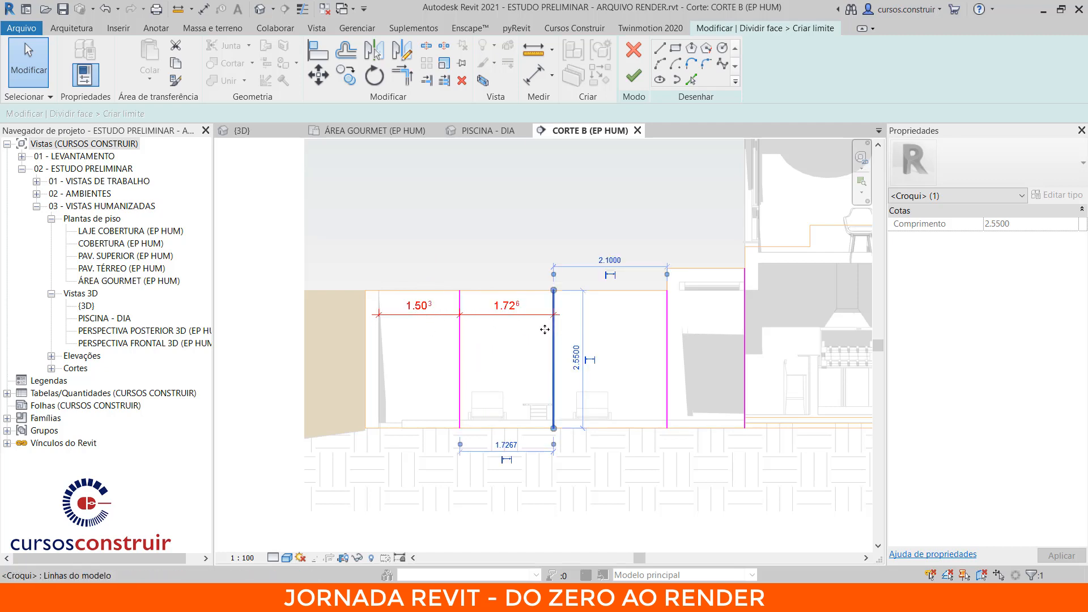
left_click(510, 446)
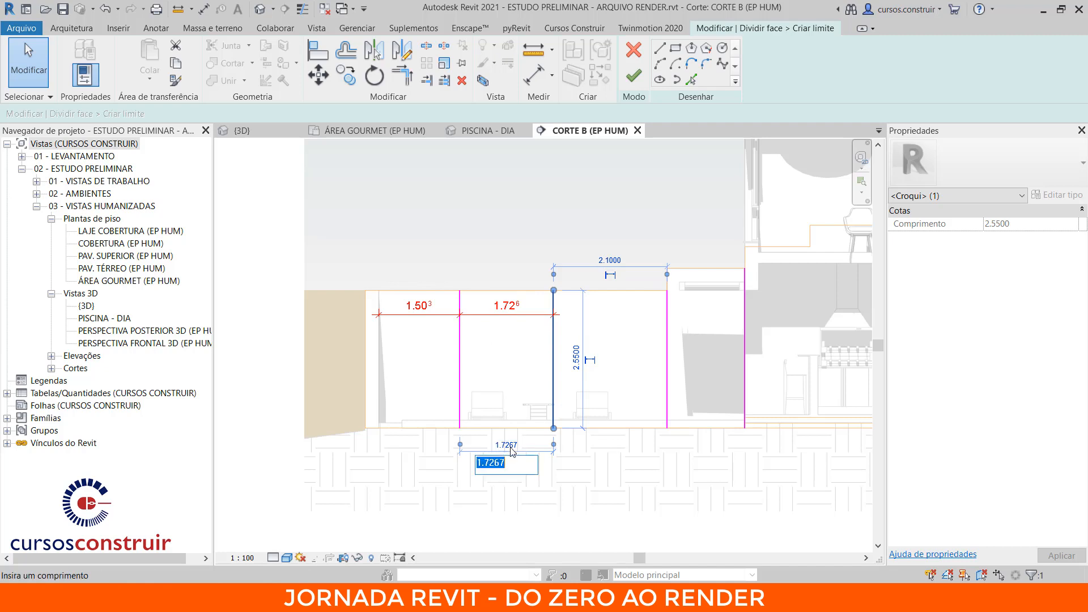
type("2")
key("Return")
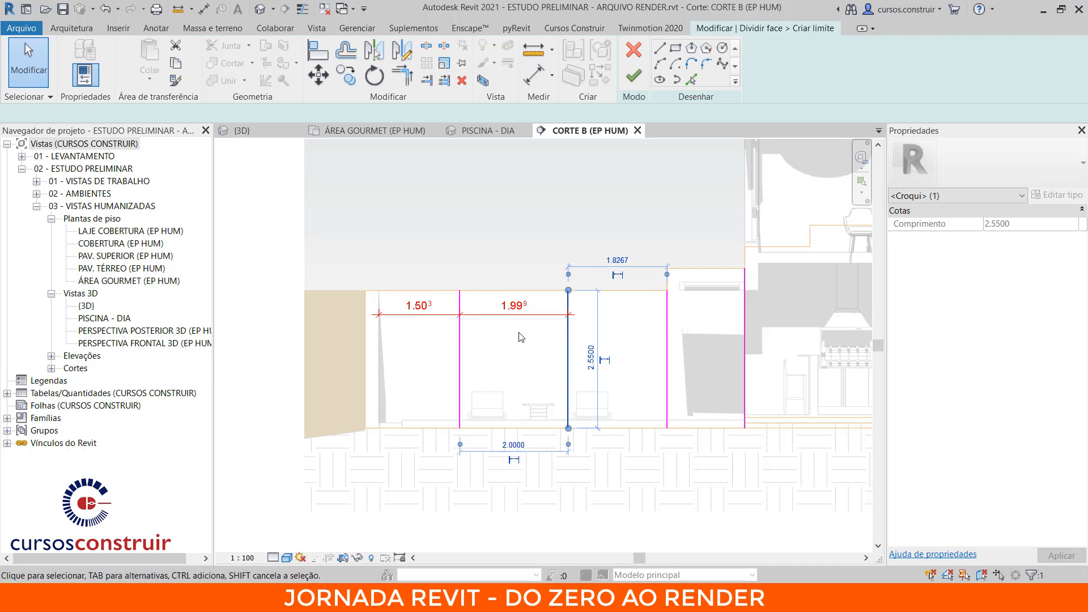
key("Escape")
- Delete both red aligned dimensions from the pool side wall's split sketch
left_click(512, 311)
key("Delete")
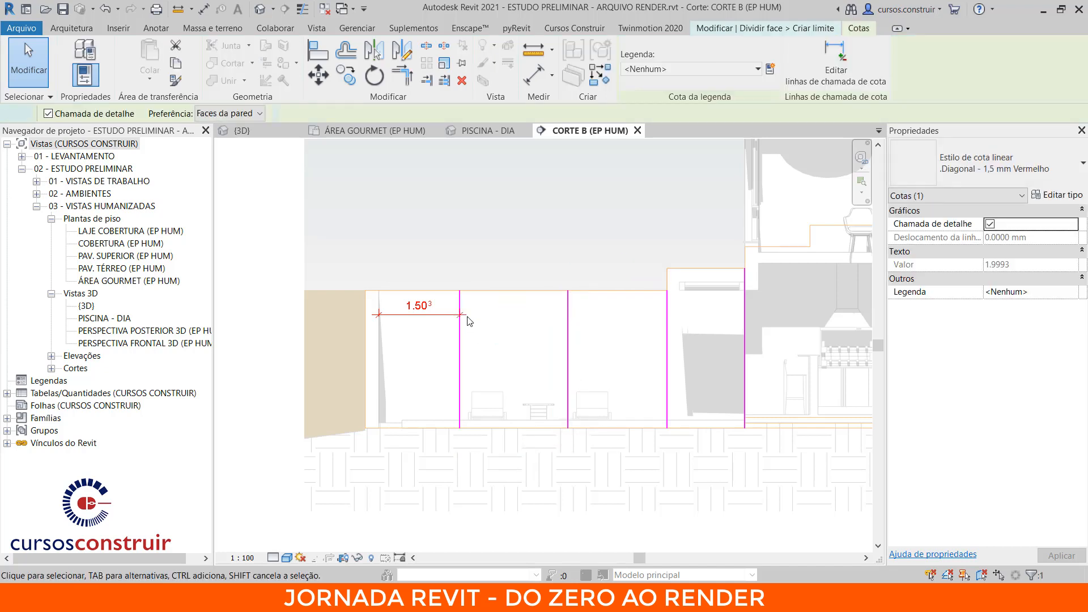
left_click(417, 317)
key("Delete")
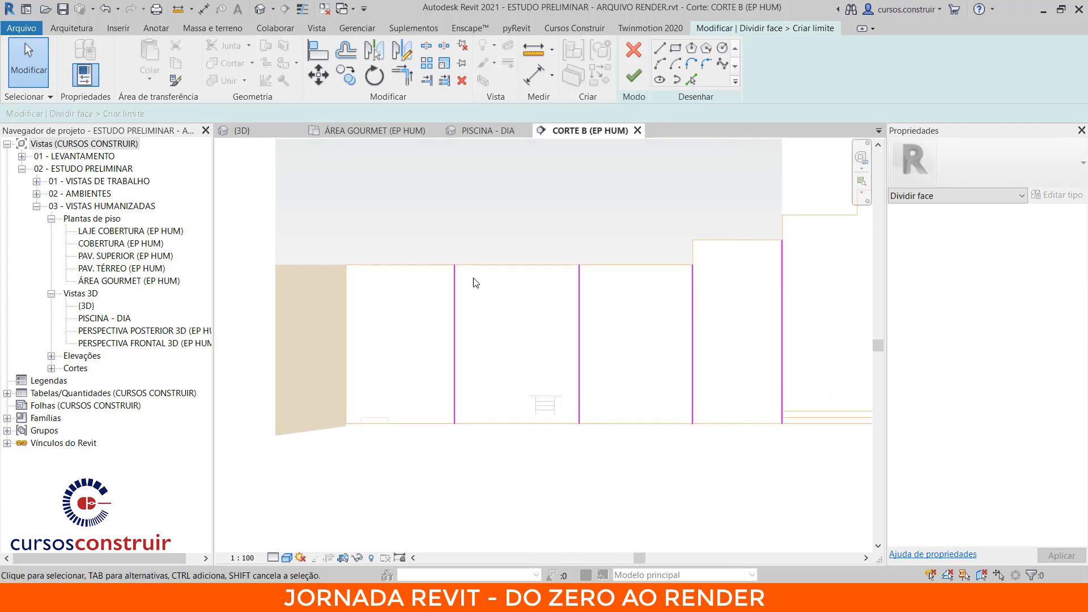
- Check the split lines' ends against the wall face, finish the face split, and return to PISCINA - DIA with the CORTE B section closed
scroll(473, 272, "up", 8)
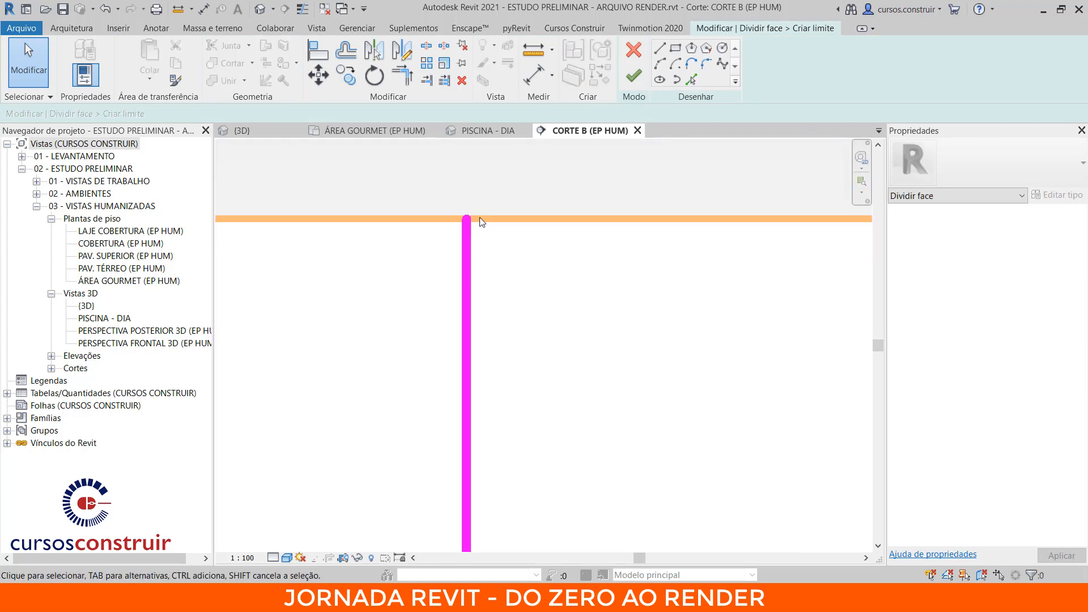
scroll(491, 285, "down", 6)
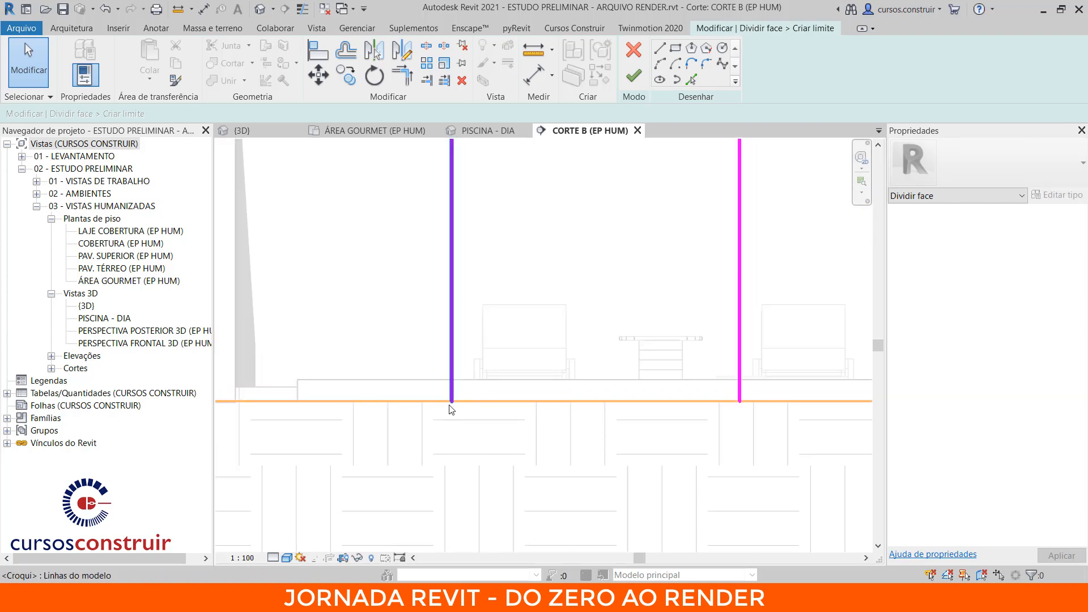
scroll(506, 393, "down", 1)
middle_click_drag(506, 392, 443, 407)
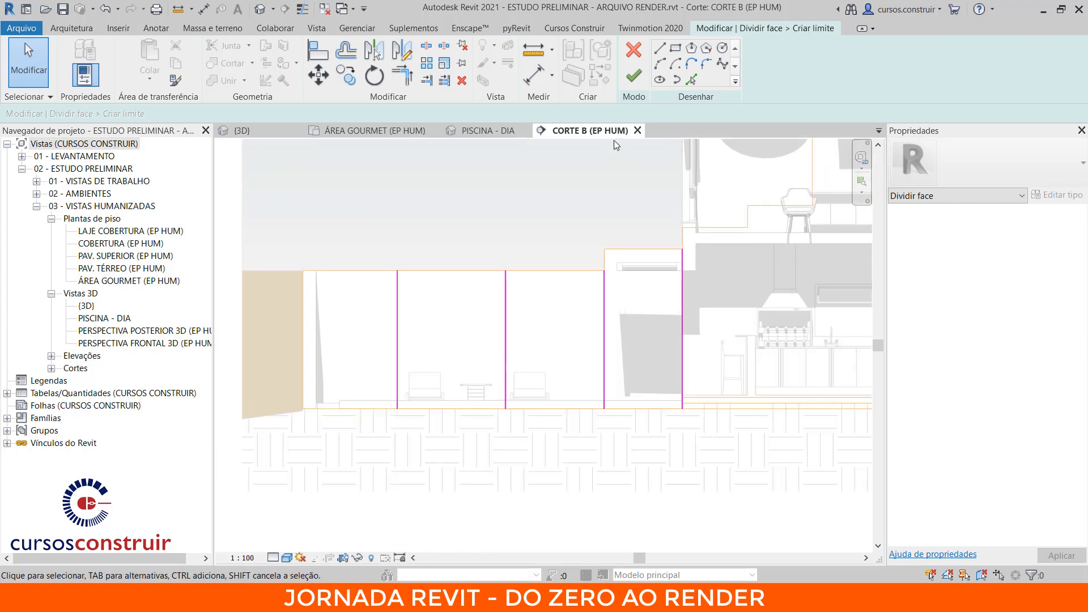
left_click(627, 82)
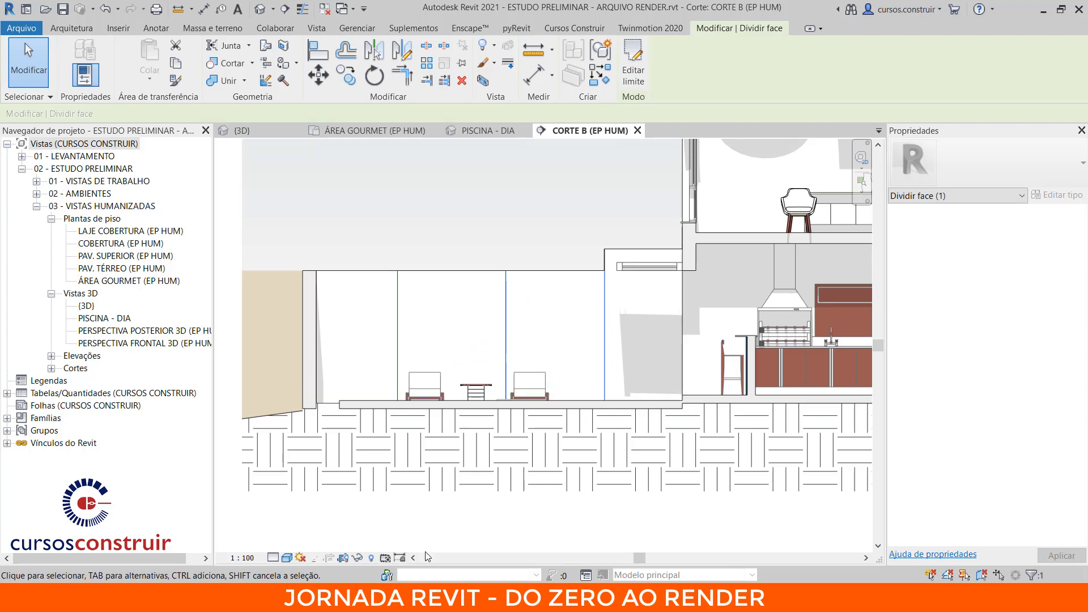
left_click(402, 429)
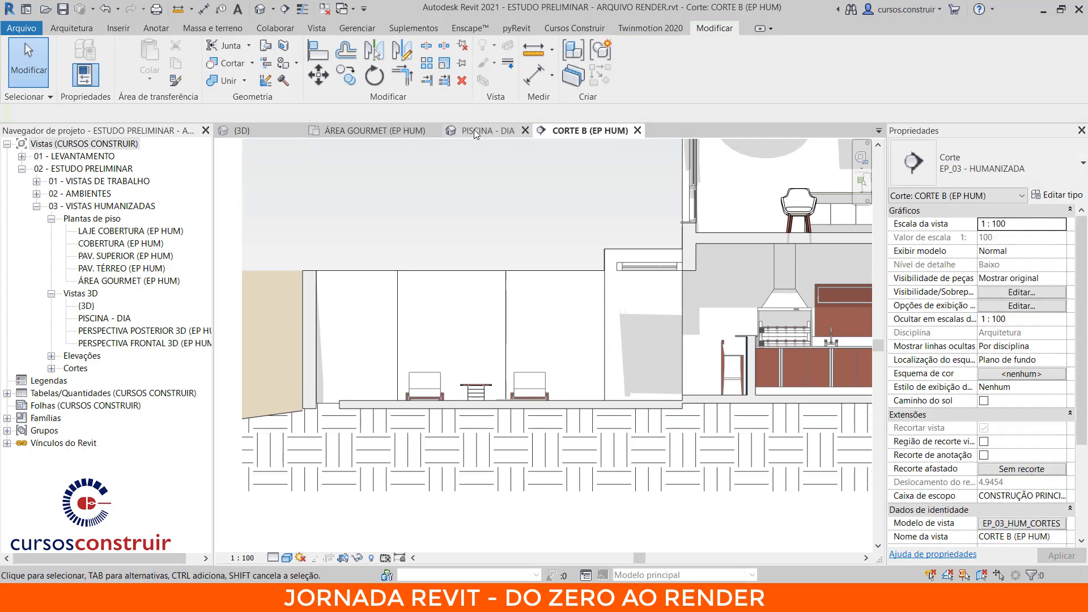
left_click(638, 130)
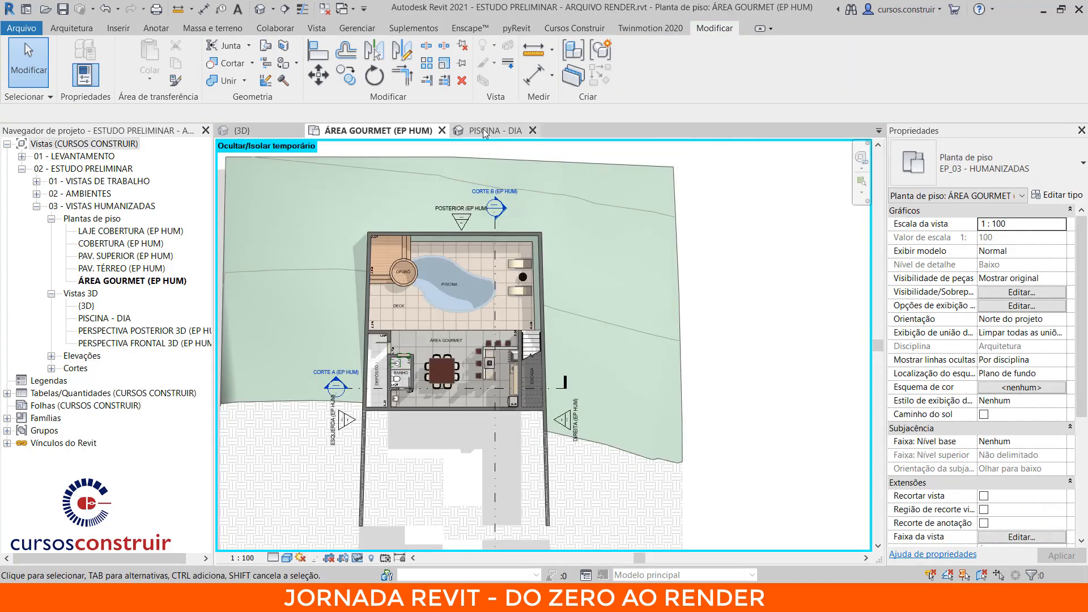
left_click(484, 131)
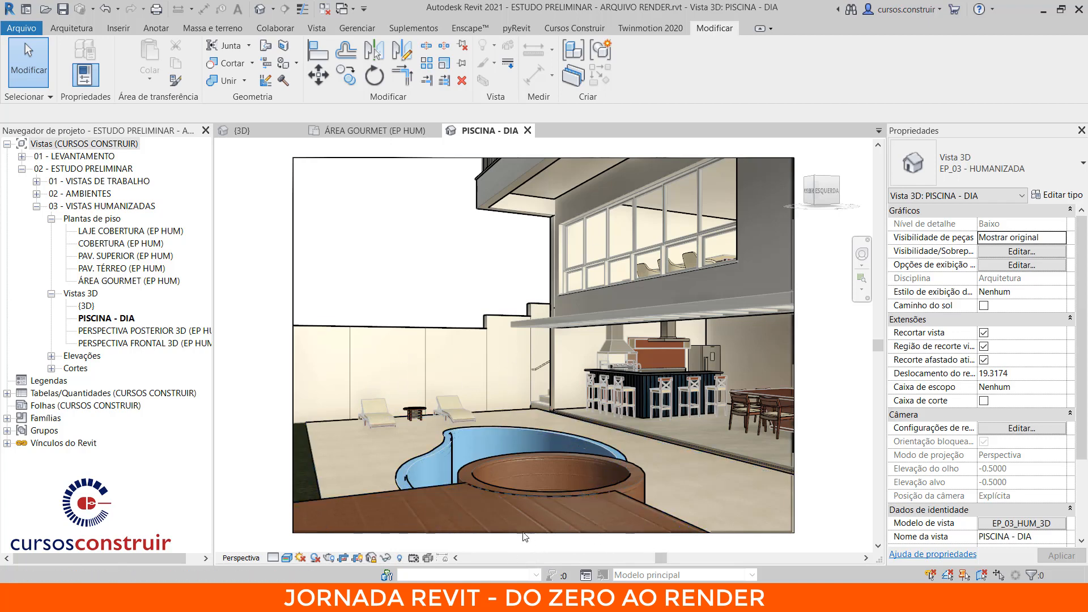
- Look up the material in the wood deck floor's layer structure and leave the type unmodified
left_click(495, 512)
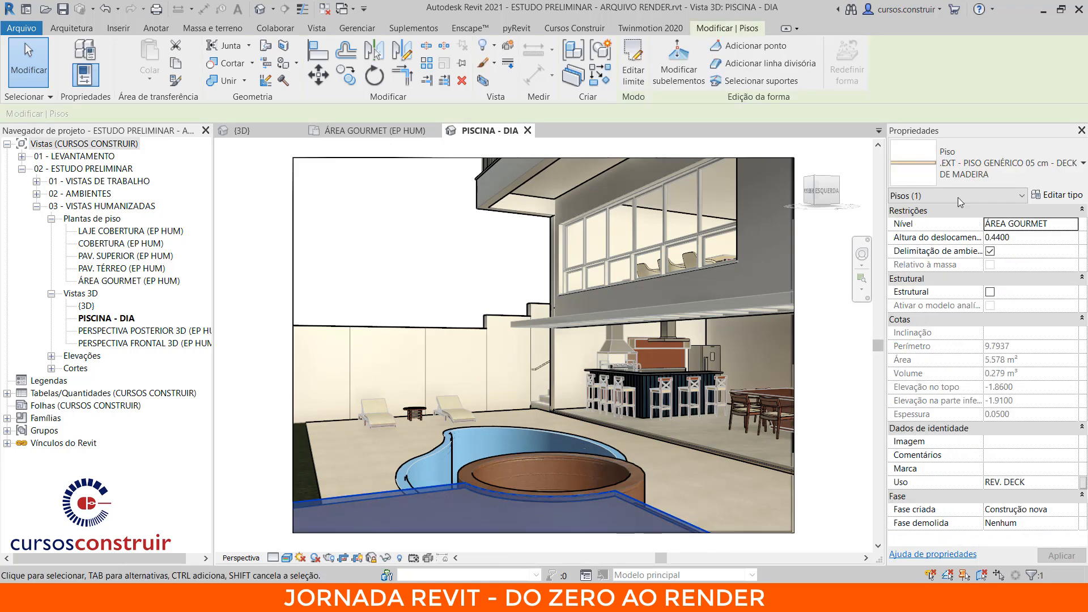
left_click(1062, 196)
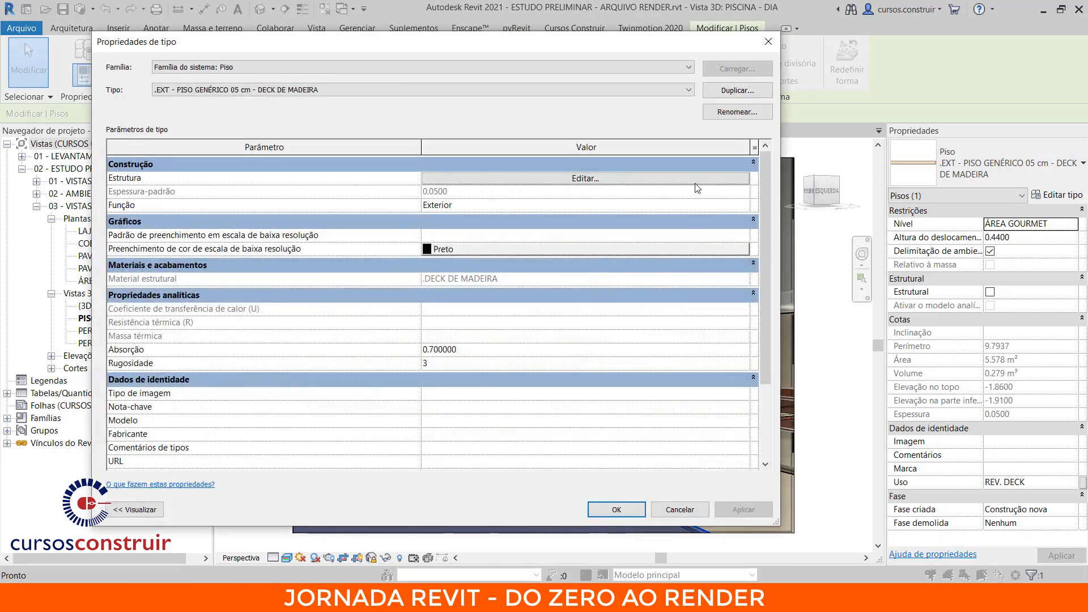
left_click(689, 181)
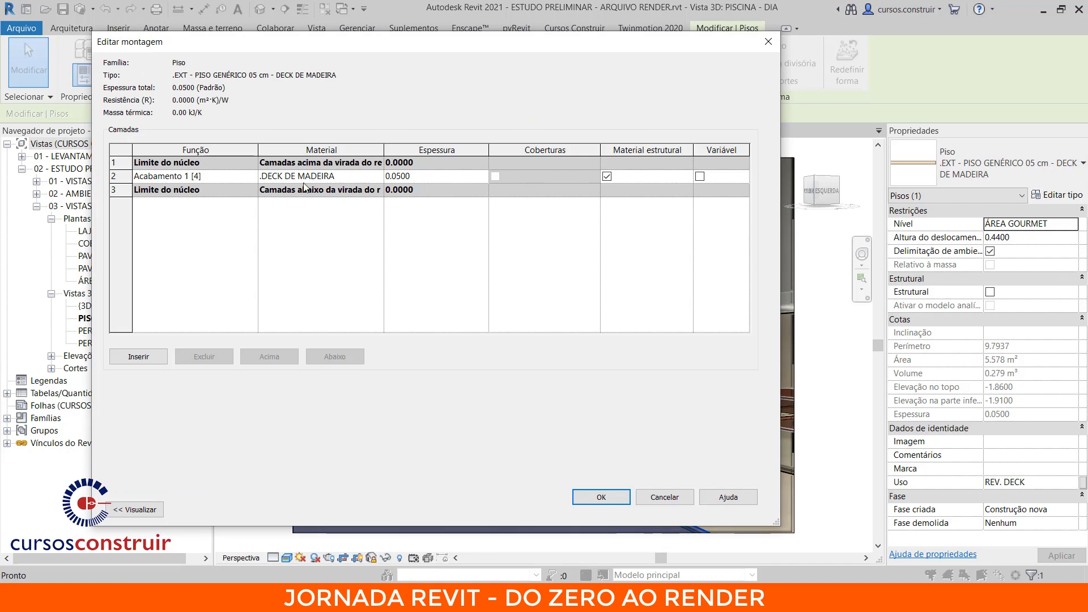
left_click(768, 43)
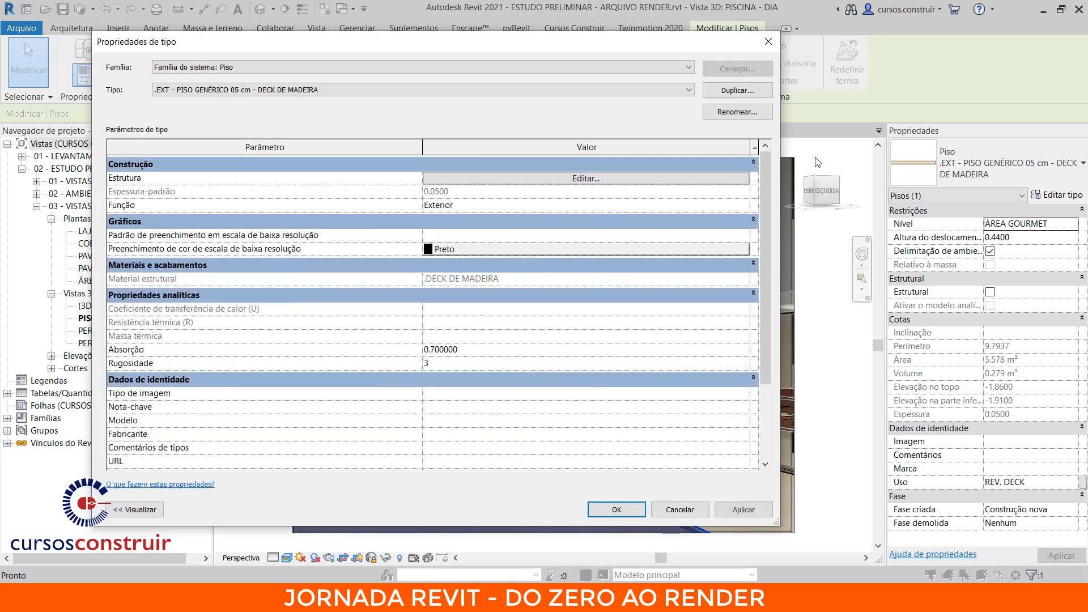
left_click(764, 43)
left_click(408, 321)
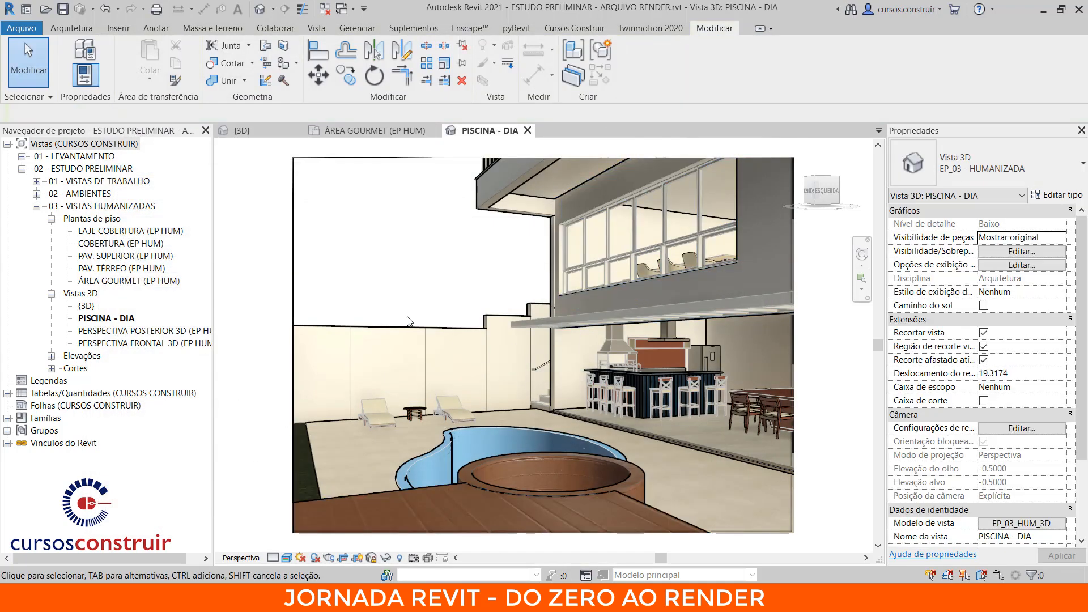
- Paint the wall panel behind the loungers and the taller panel beside the house with .DECK DE MADEIRA
key("p")
key("t")
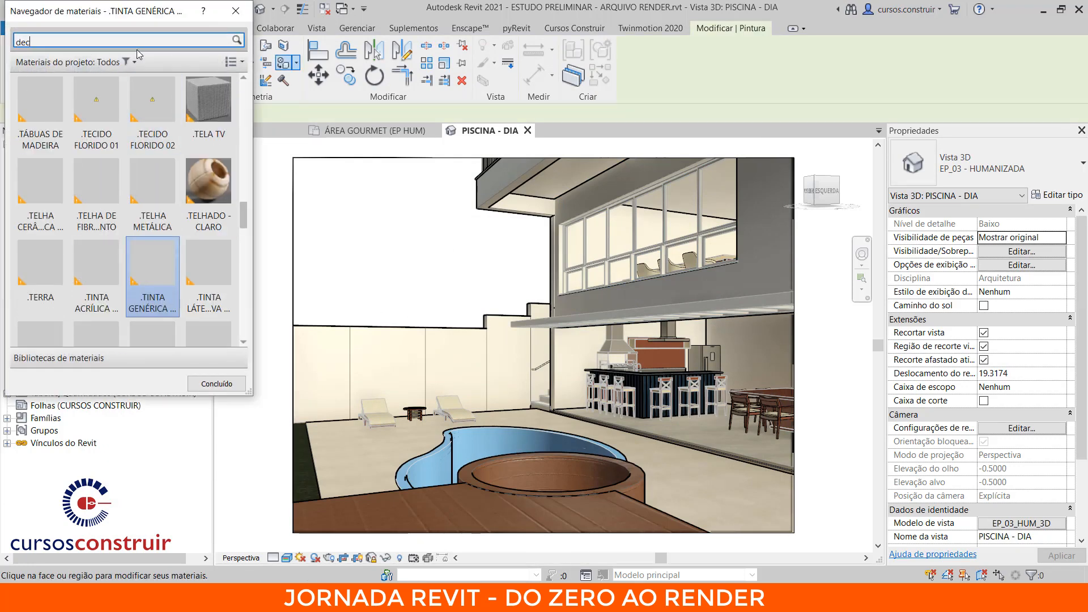
type("deck")
left_click(57, 122)
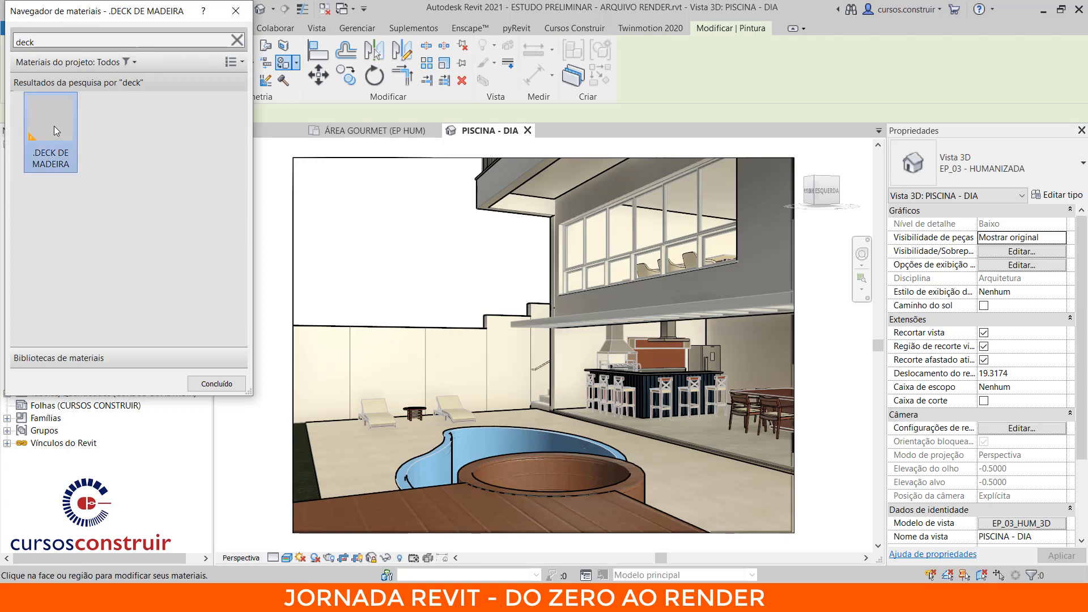
left_click(393, 362)
left_click(392, 362)
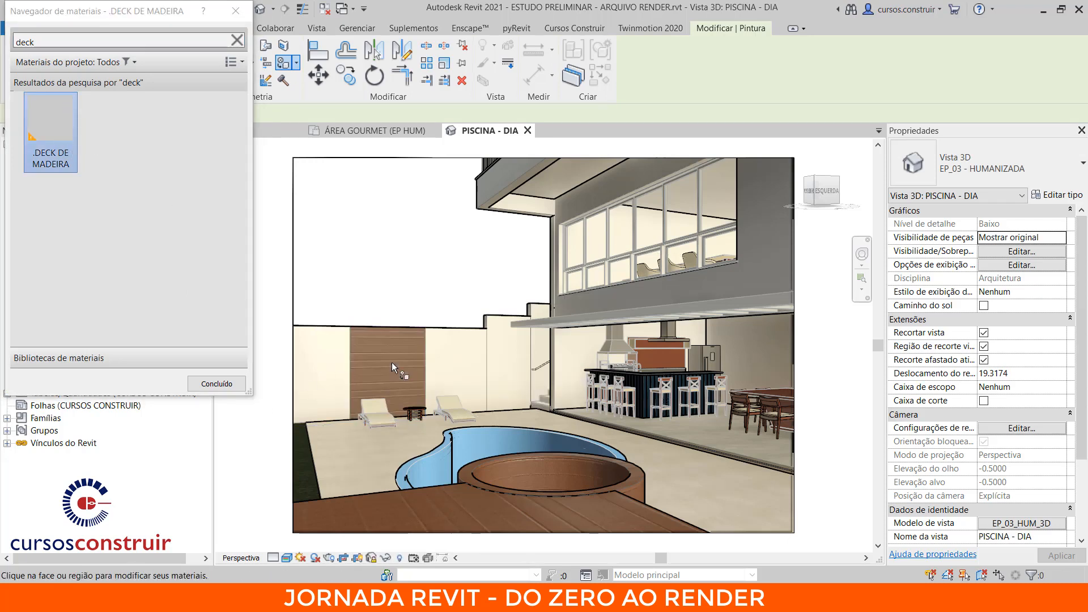
left_click(517, 360)
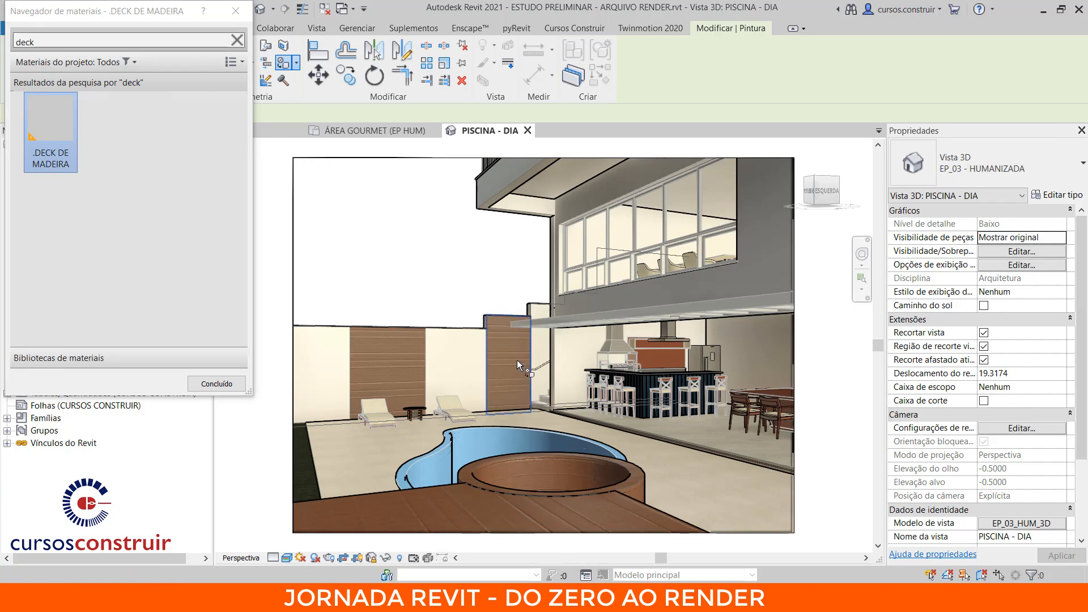
key("Escape")
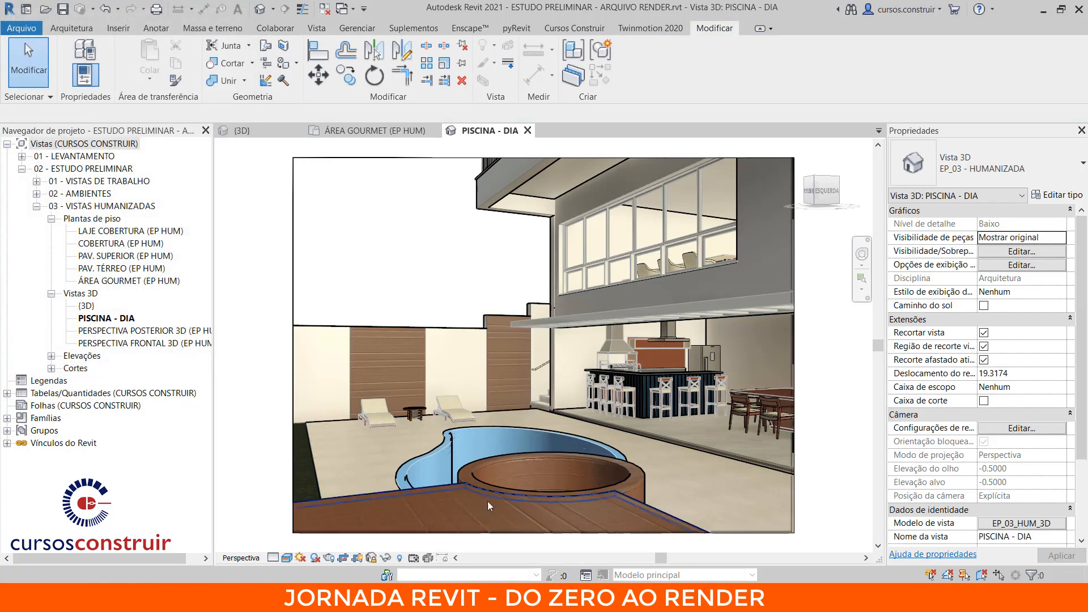
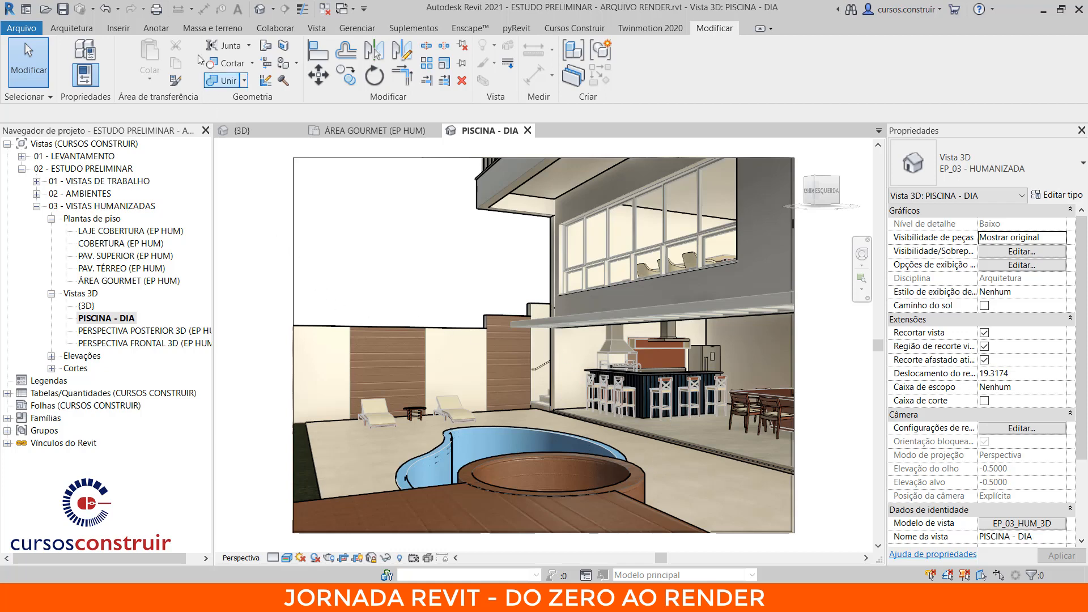
- Start placing a site component and duplicate the ÁRVORE - CADUCA type Pessoa 1 as Arbusto
left_click(200, 30)
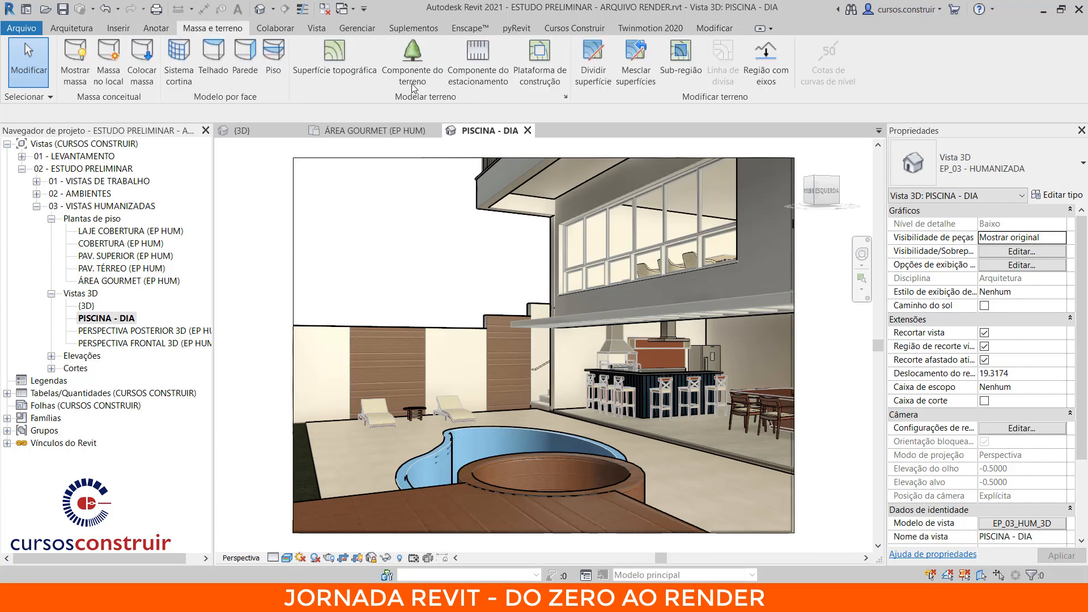
left_click(413, 86)
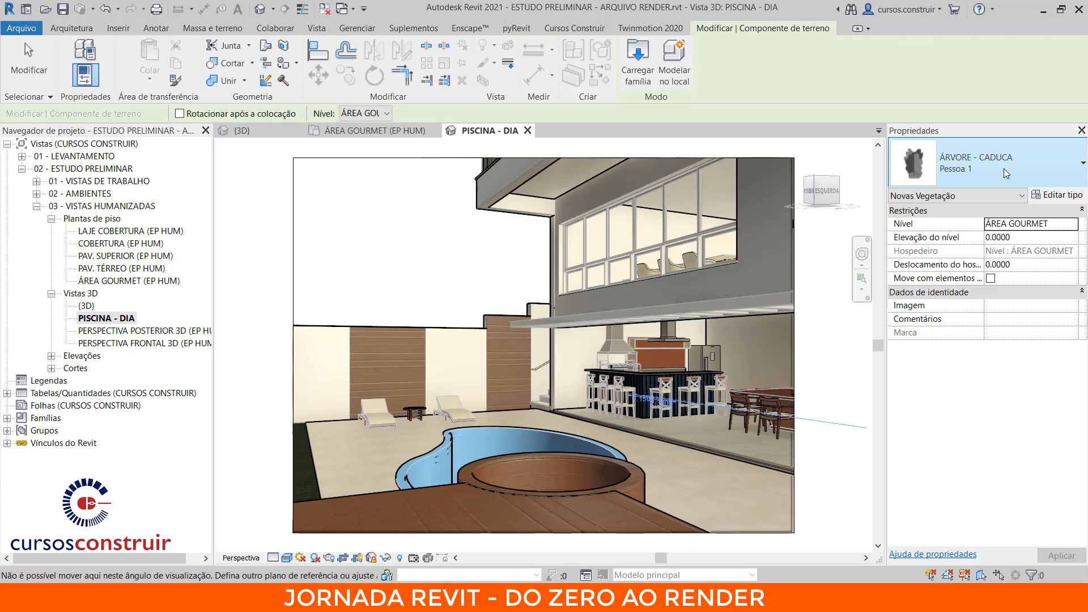
left_click(1056, 196)
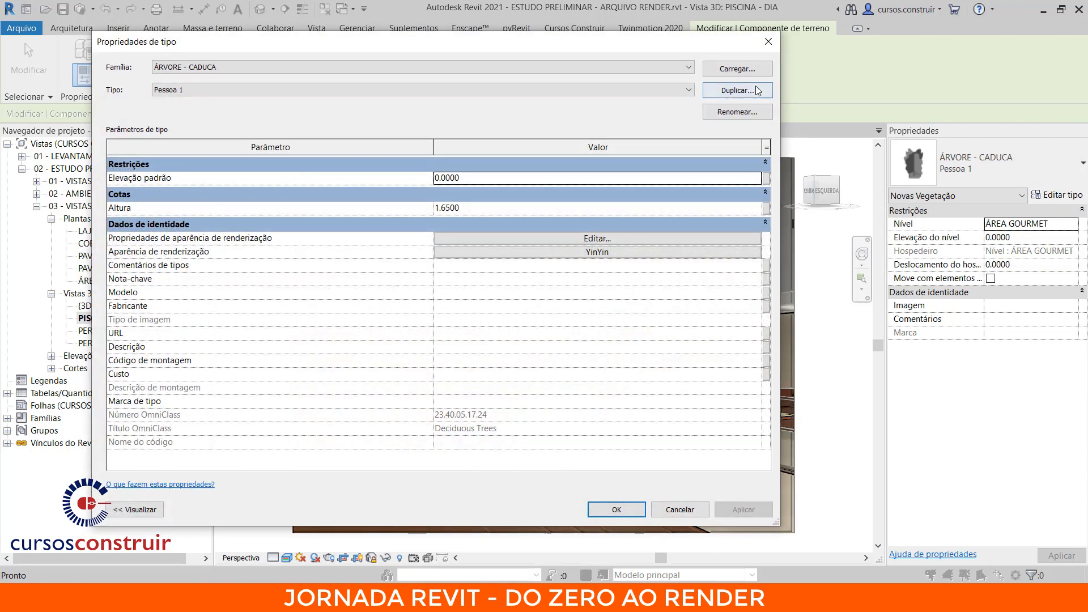
left_click(758, 91)
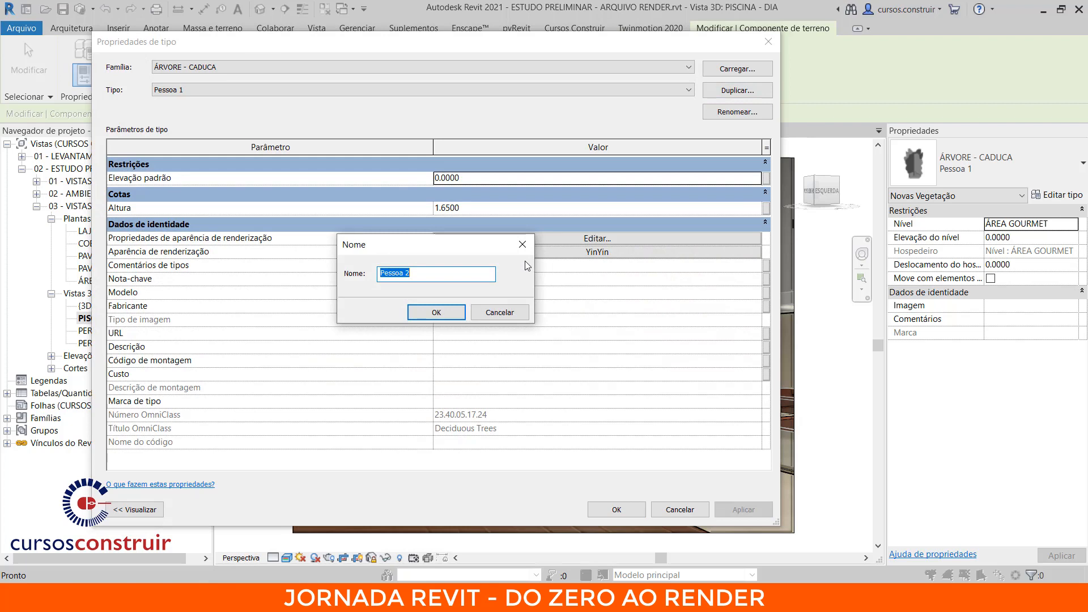
type("A")
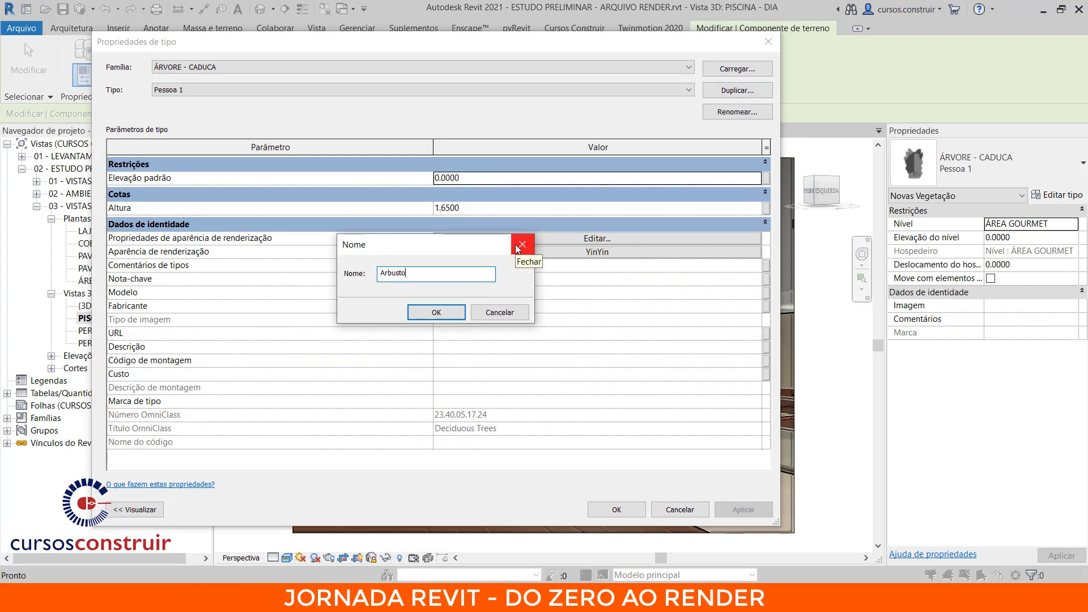
type("rbusto")
key("Return")
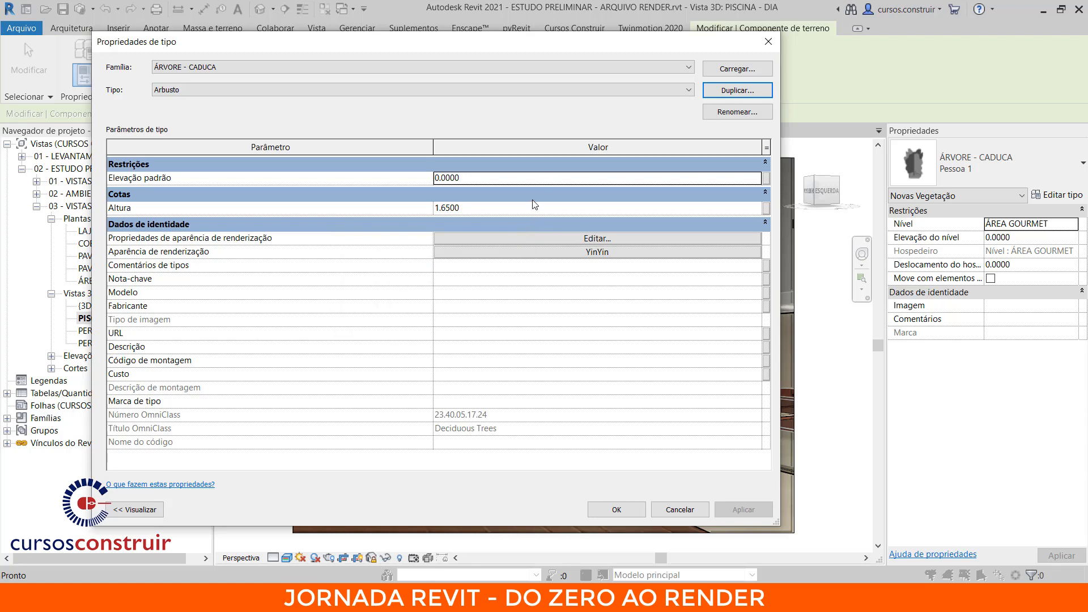
- Set the Arbusto type's height to 0.8 and its render appearance to Forsythia from the Shrubs & Grasses class
left_click(532, 200)
left_click(532, 198)
left_click(531, 211)
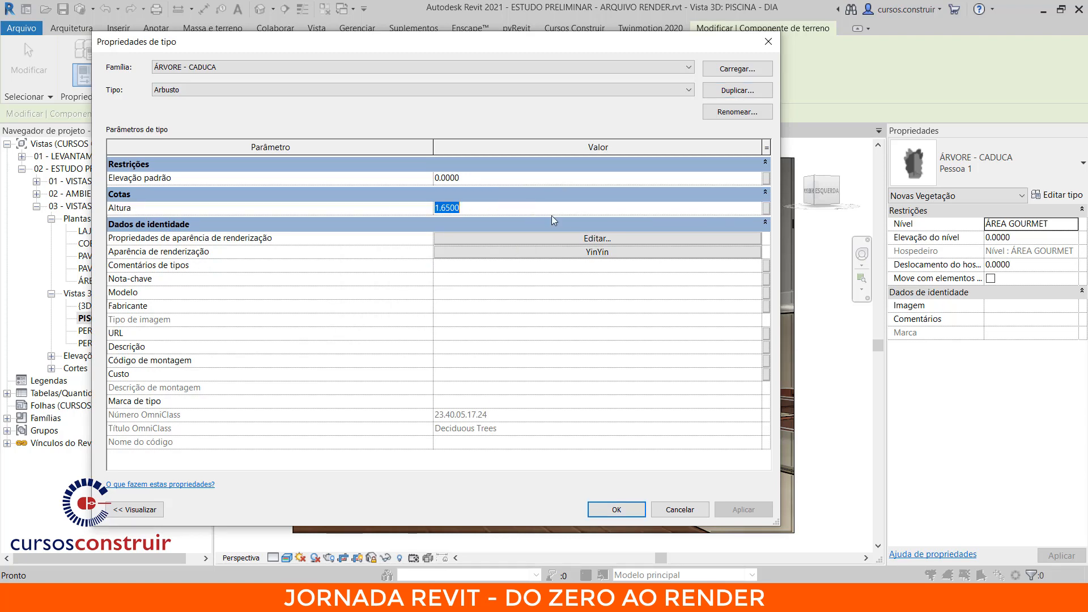
type("0.8")
left_click(485, 256)
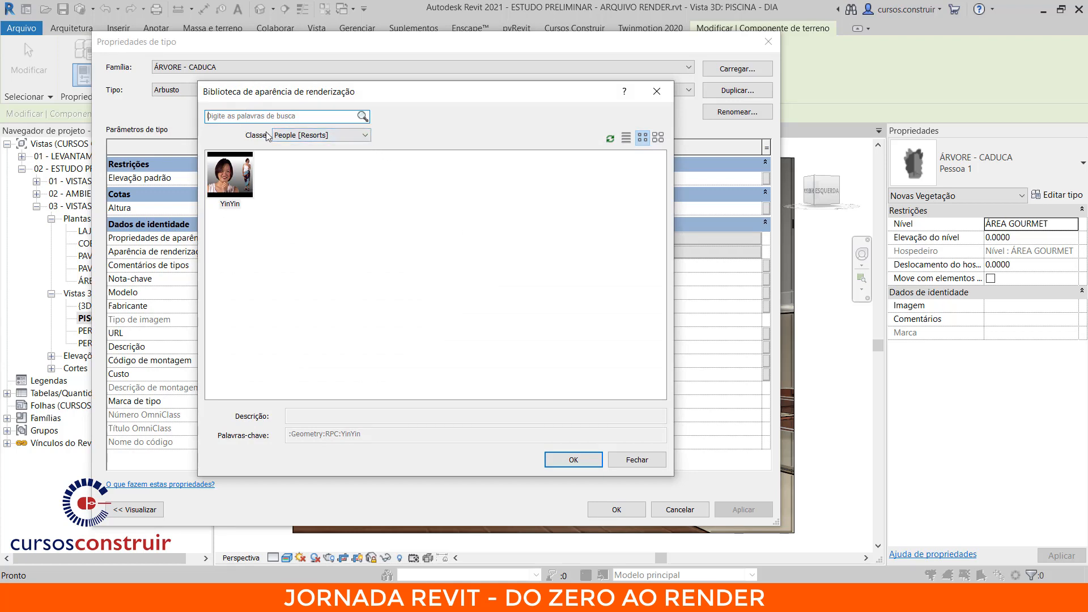
left_click(288, 136)
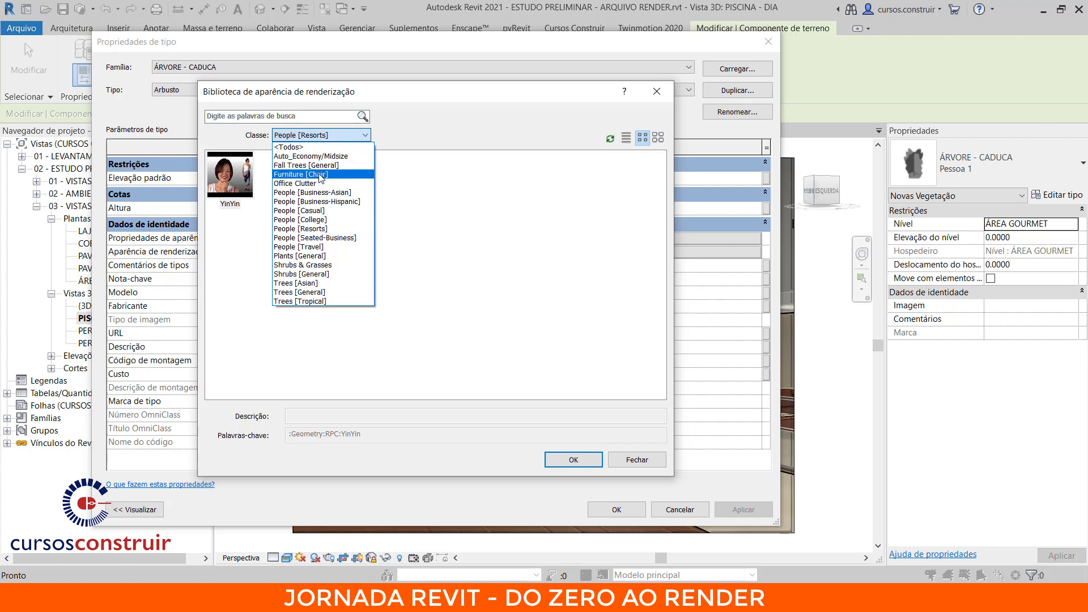
left_click(321, 265)
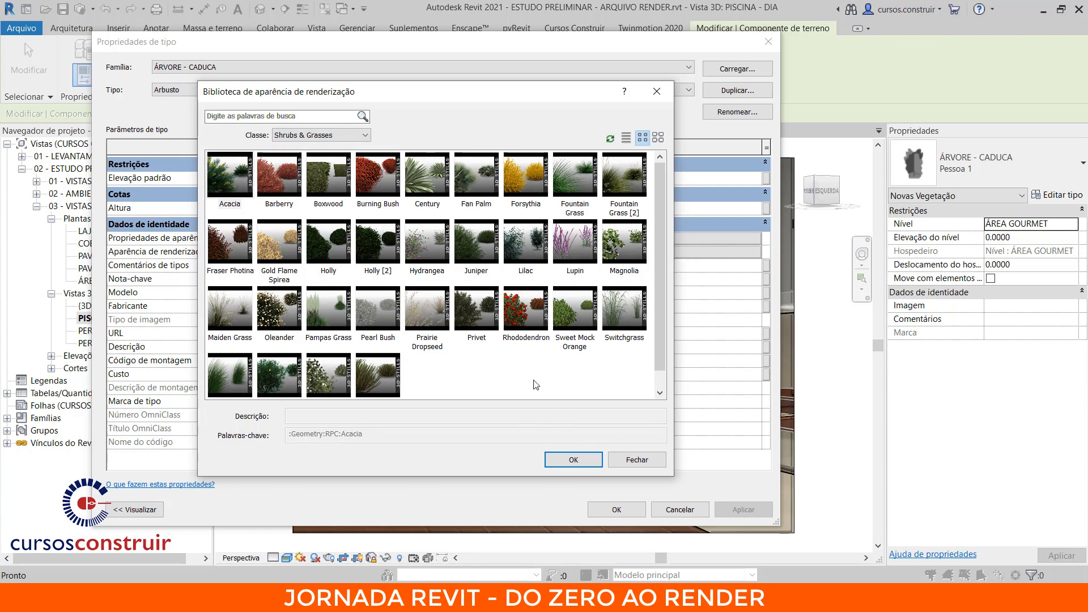
left_click(520, 182)
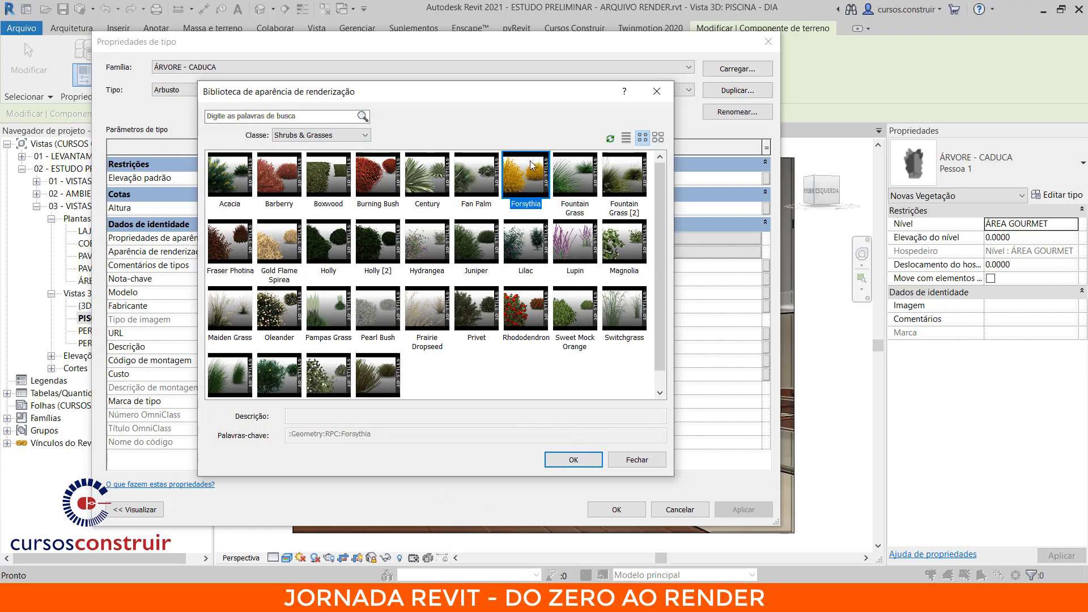
left_click(568, 459)
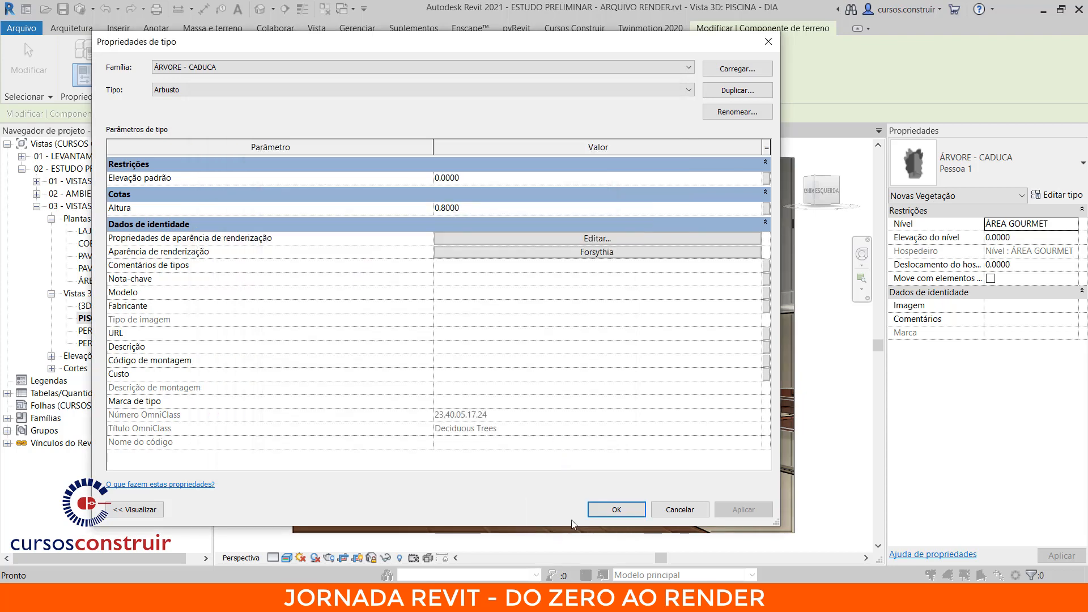
left_click(599, 509)
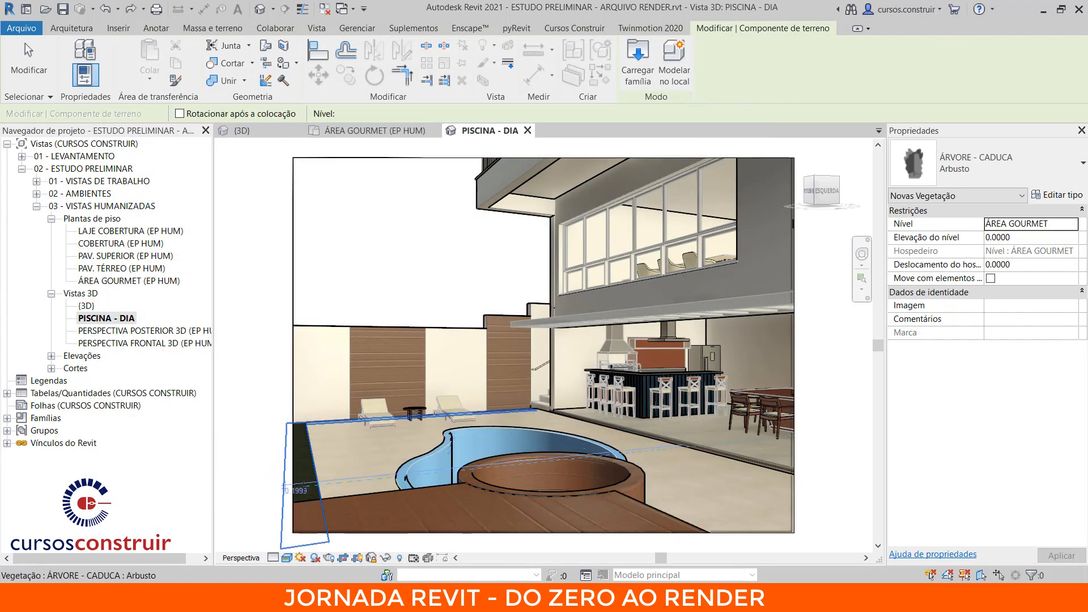
- Place one Arbusto shrub on the grass strip beside the pool, end placement, and locate it in the ÁREA GOURMET (EP HUM) plan
left_click(306, 486)
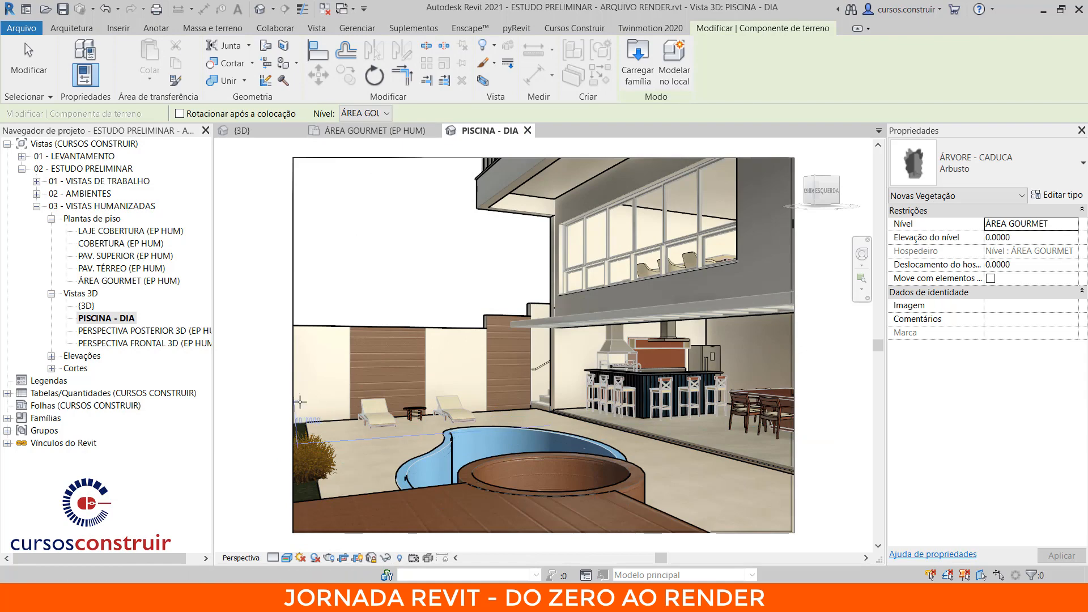
left_click(384, 131)
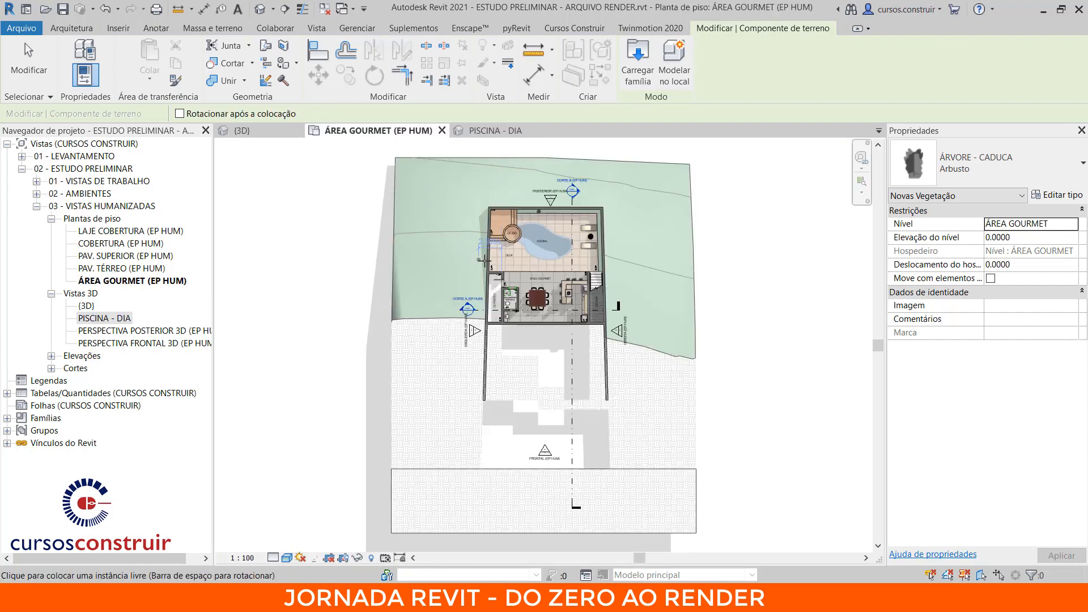
scroll(565, 213, "up", 5)
scroll(566, 212, "up", 3)
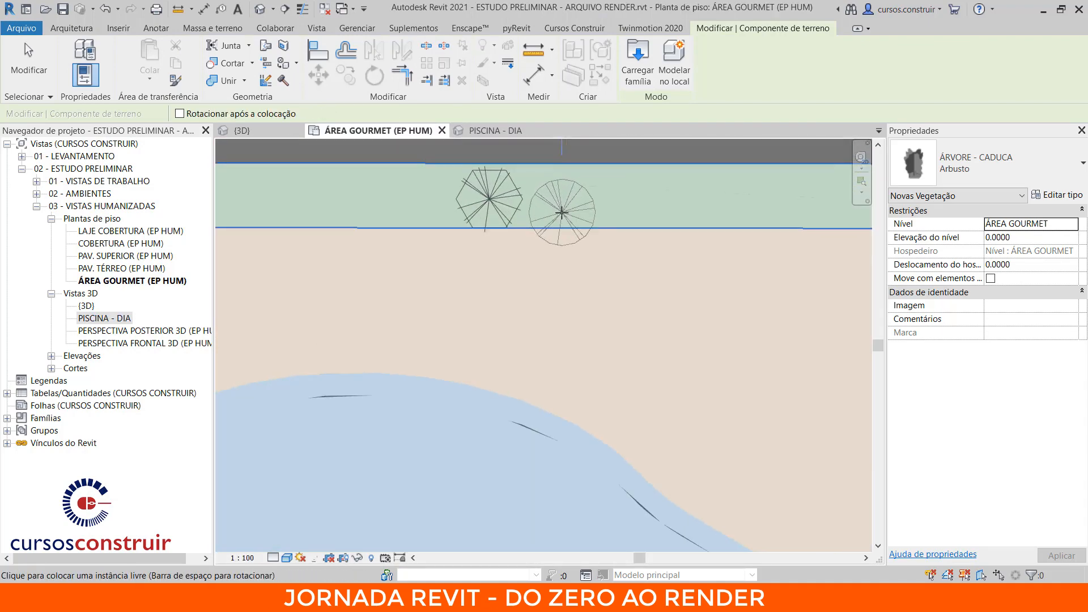
key("Escape")
- Reduce the Arbusto type's height to 0.6 using the shrub placed in the grass strip
left_click(512, 209)
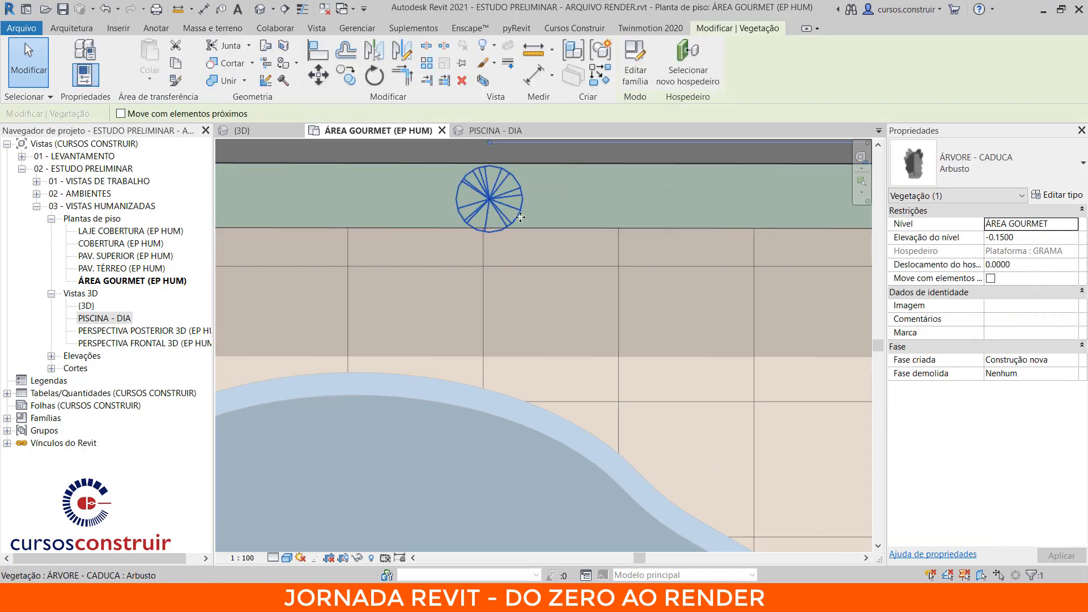
left_click(1058, 196)
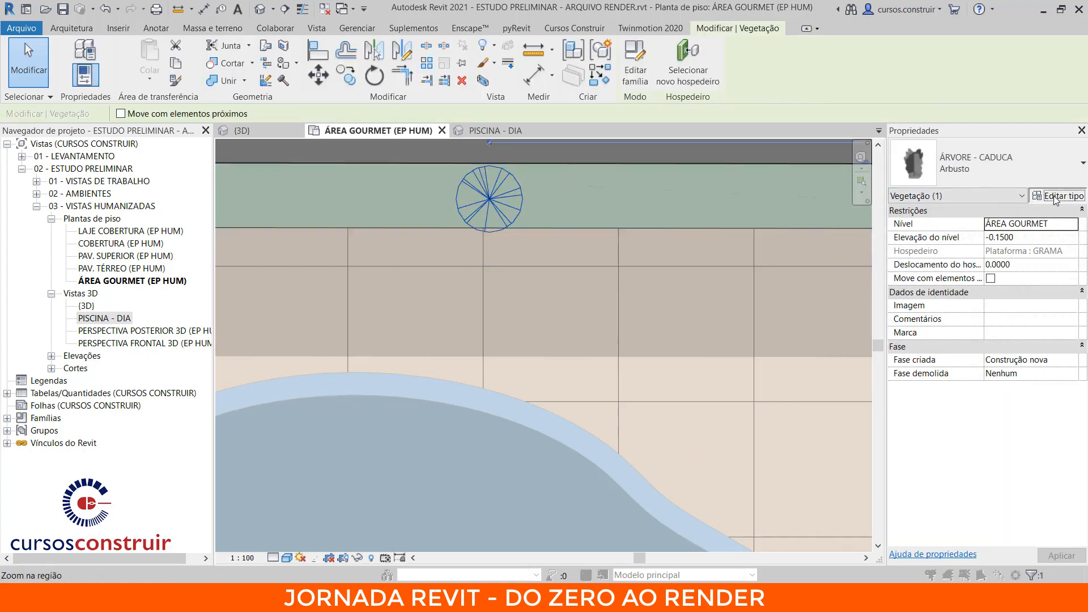
left_click(448, 207)
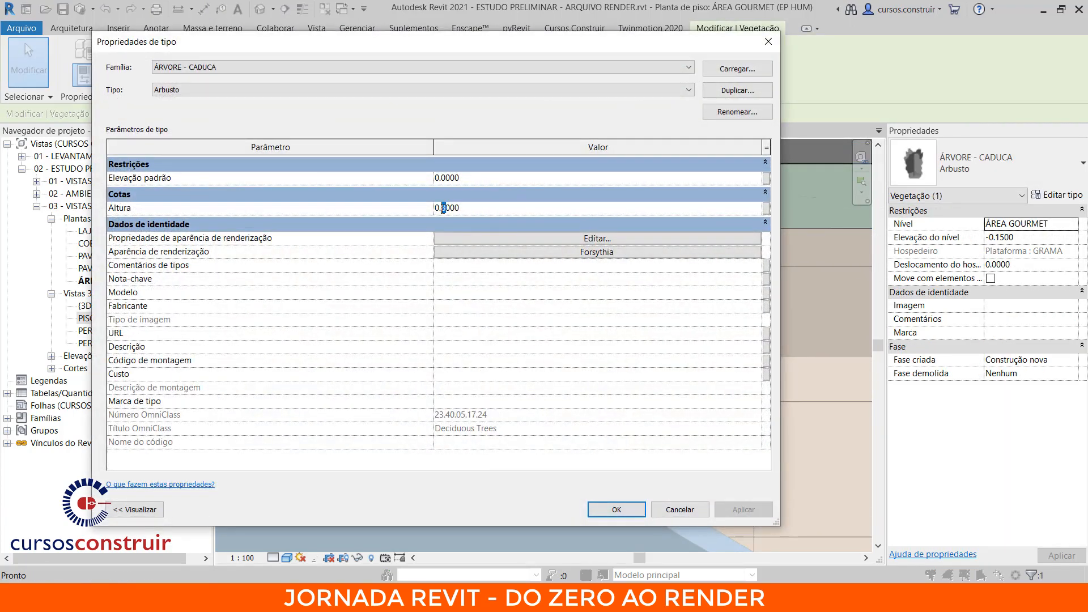
type("6")
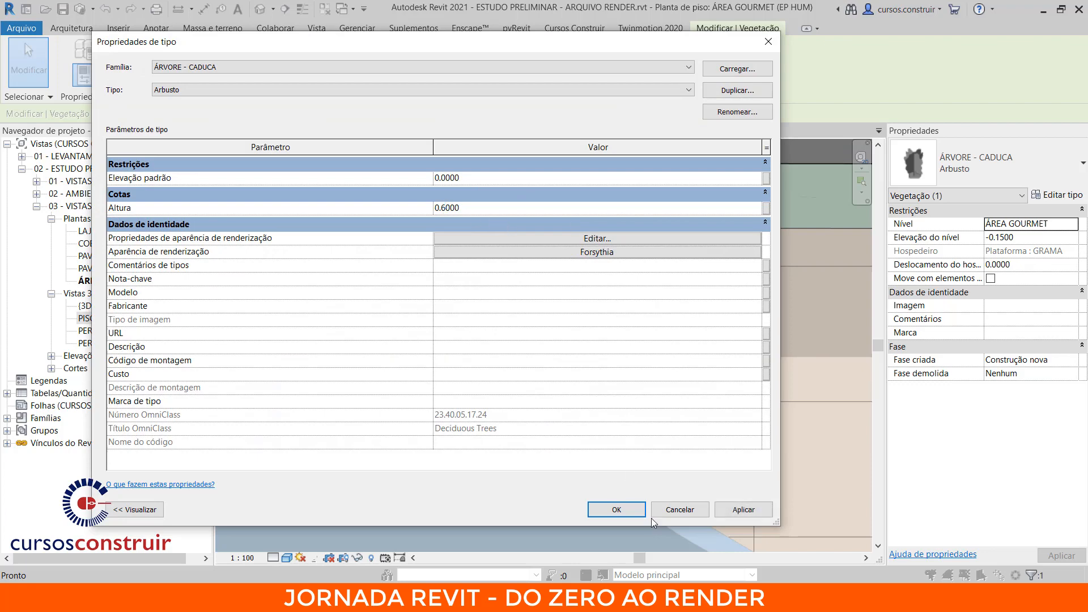
left_click(617, 509)
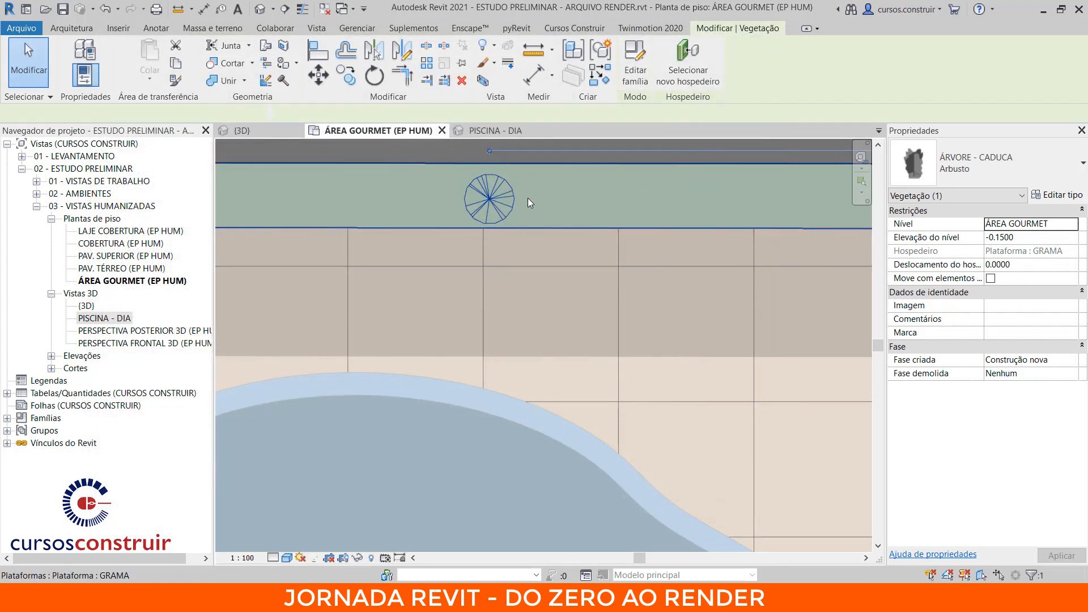
left_click(529, 199)
- In PISCINA - DIA, set the shrub's elevation from level to -0.3
left_click(504, 134)
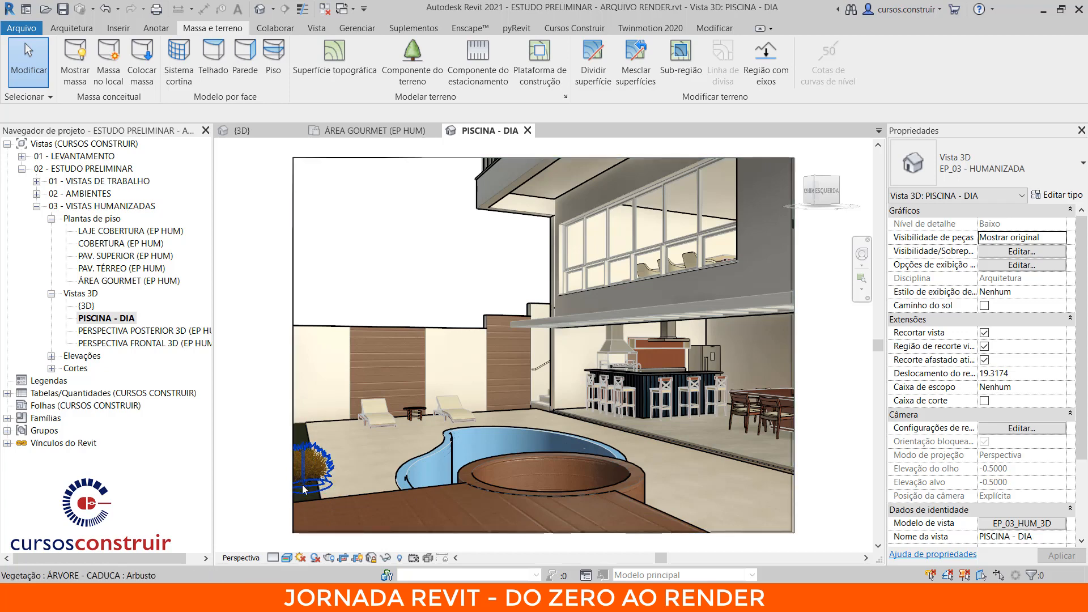
scroll(302, 488, "up", 6)
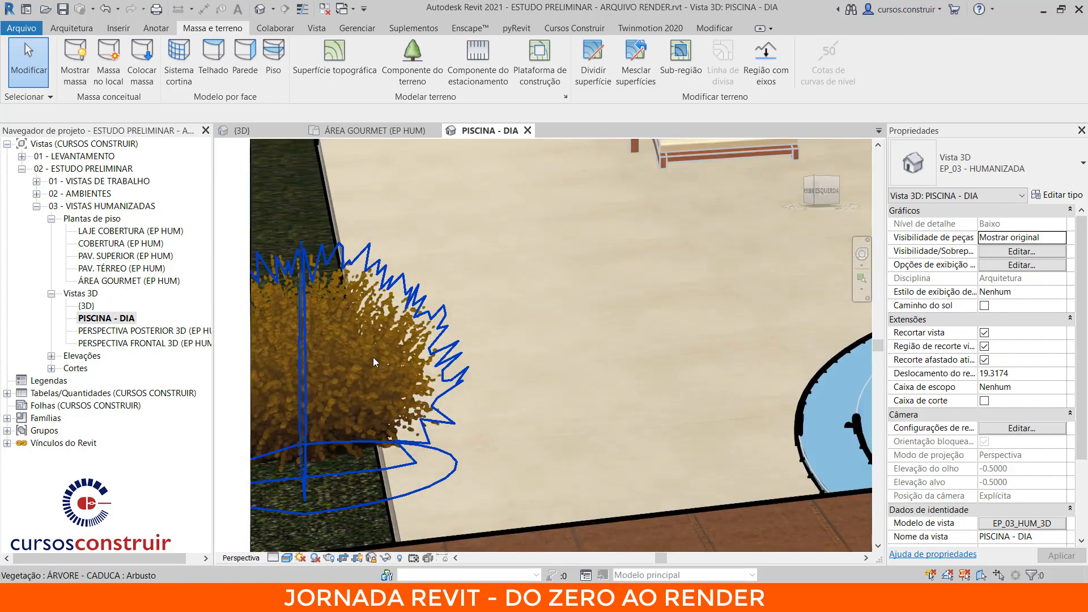
left_click(373, 357)
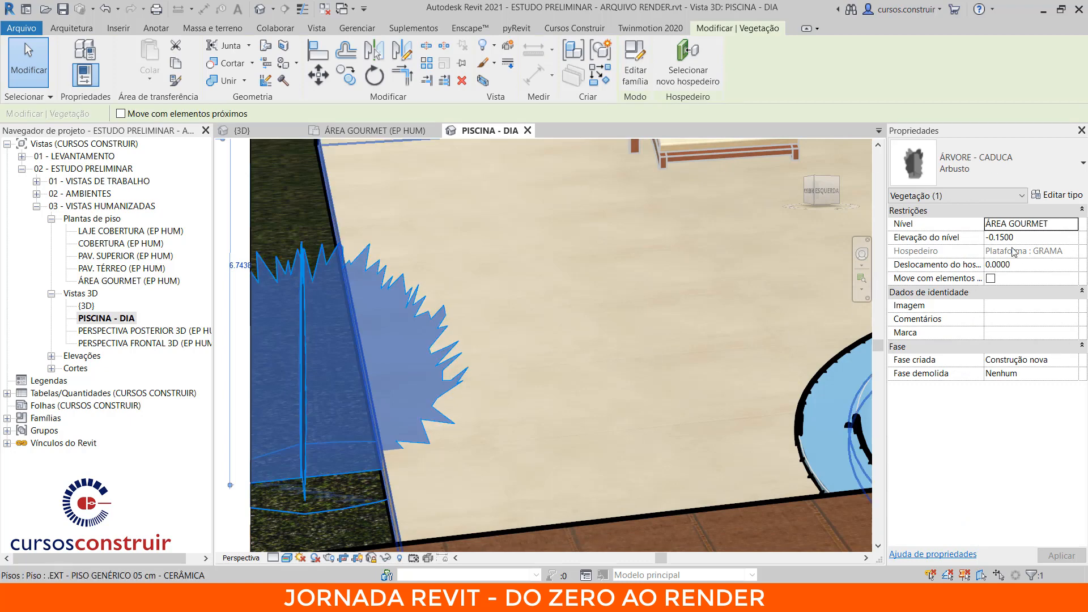
left_click(1029, 238)
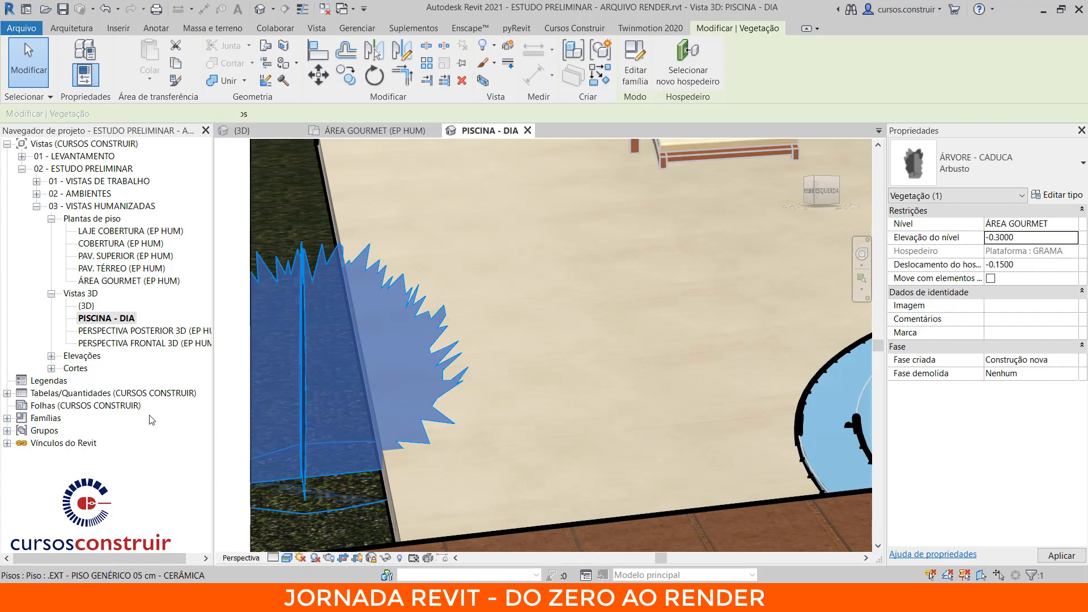
key("Escape")
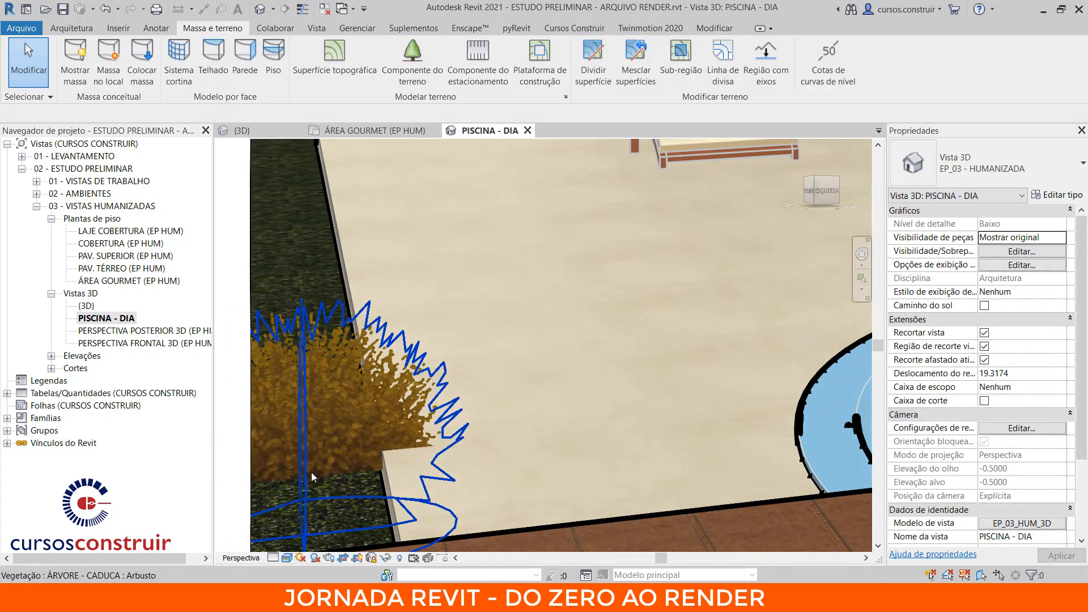
- Check the lowered shrub in the pool view and delete it
scroll(474, 502, "down", 5)
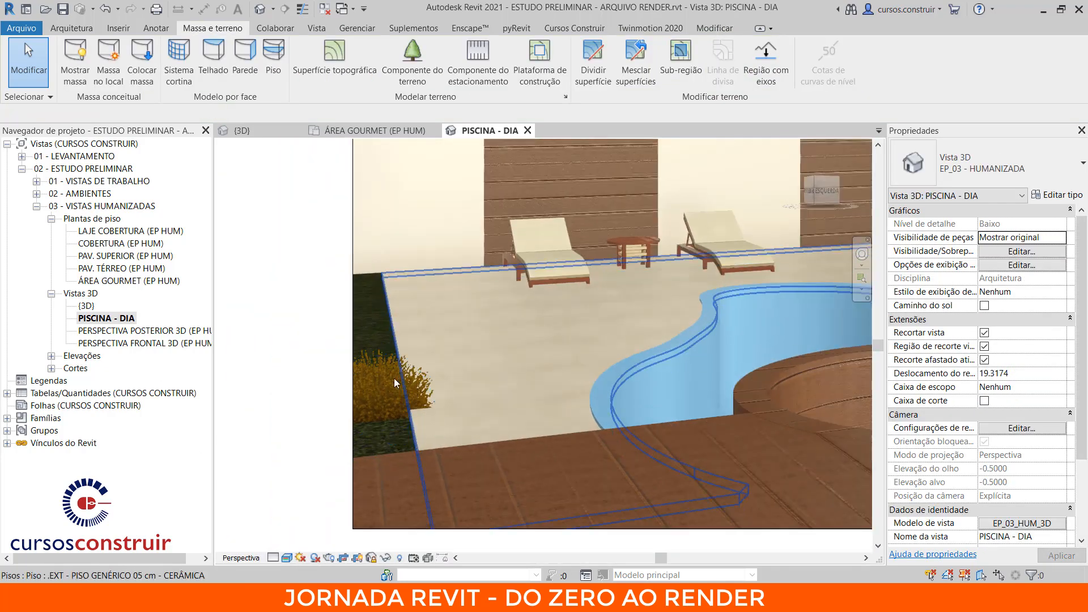
scroll(399, 321, "down", 5)
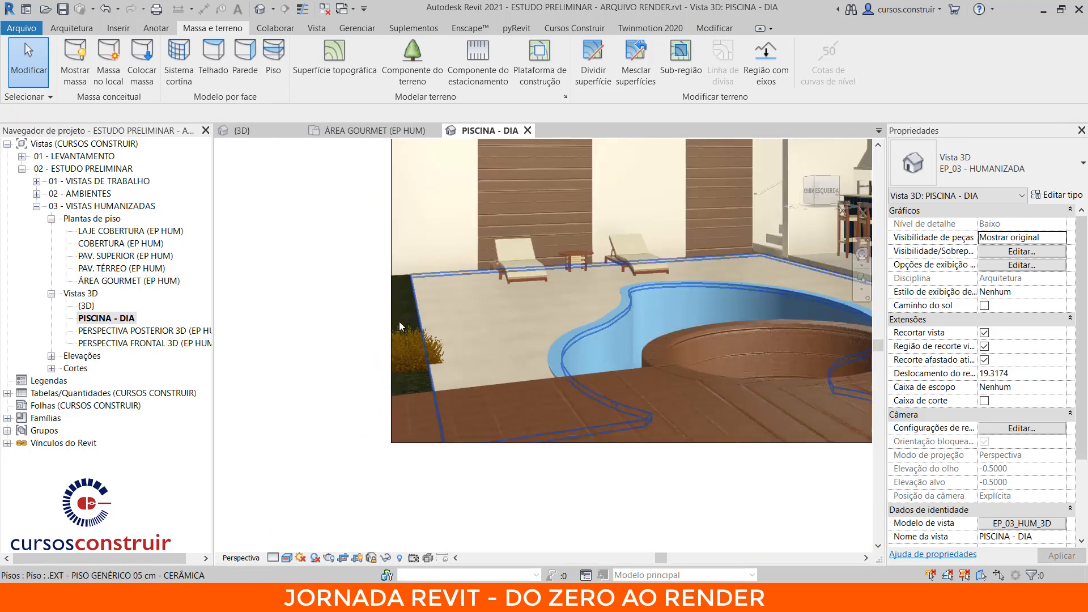
scroll(363, 397, "up", 3)
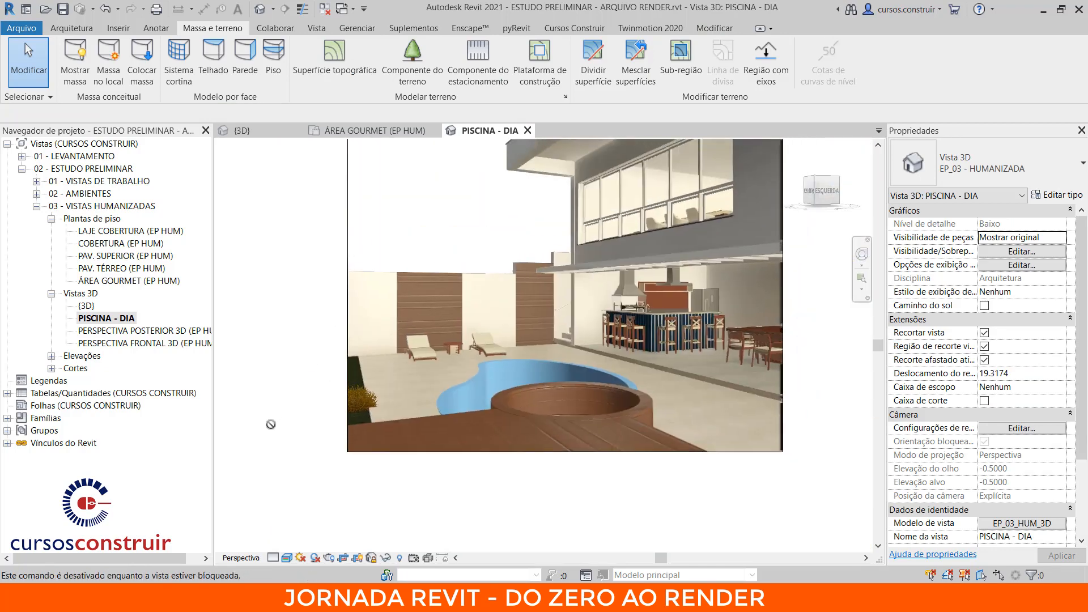
left_click(353, 403)
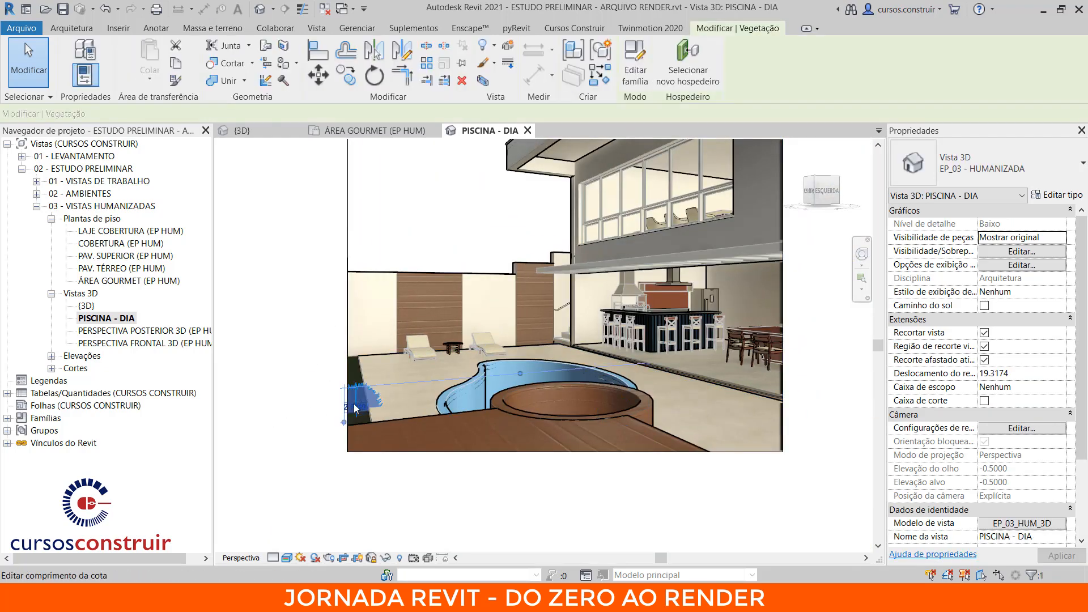
left_click(427, 172)
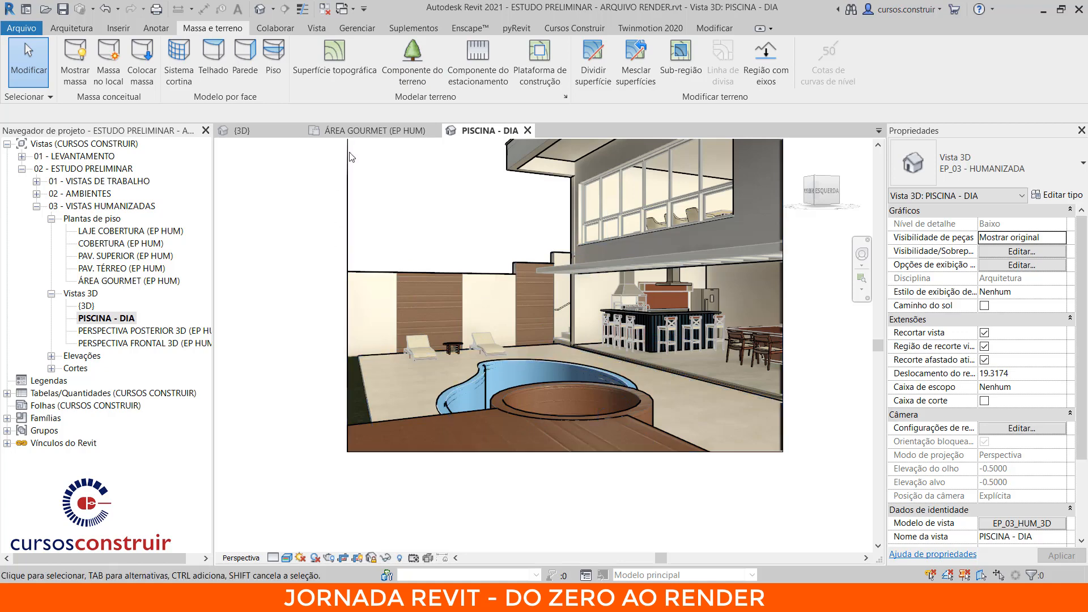
- Unhide the hidden shrub group in the ÁREA GOURMET (EP HUM) plan, leave Reveal Hidden Elements mode, and return to PISCINA - DIA
left_click(374, 130)
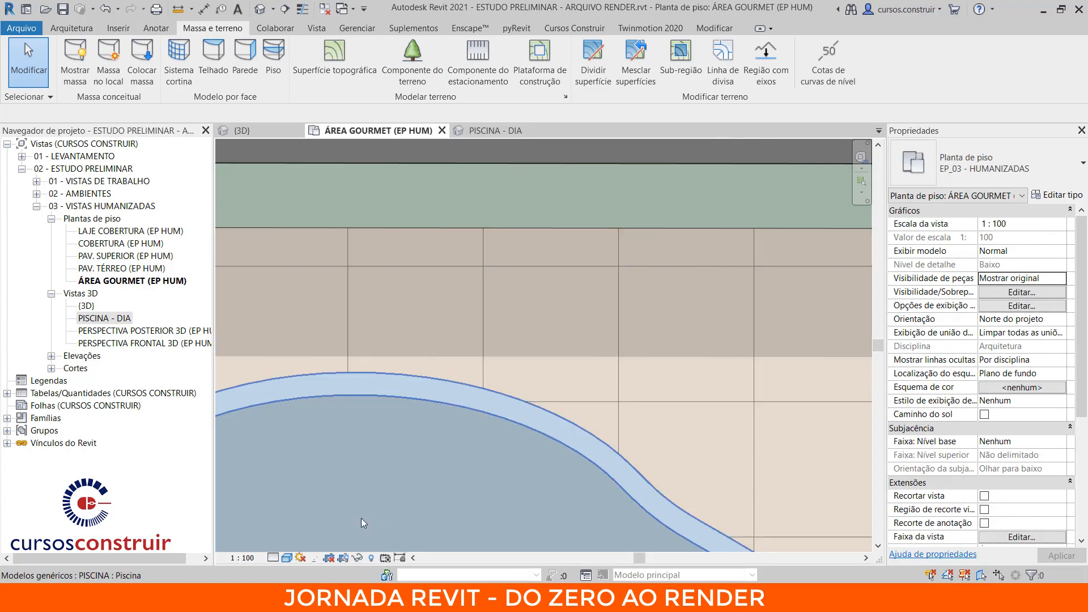
left_click(371, 558)
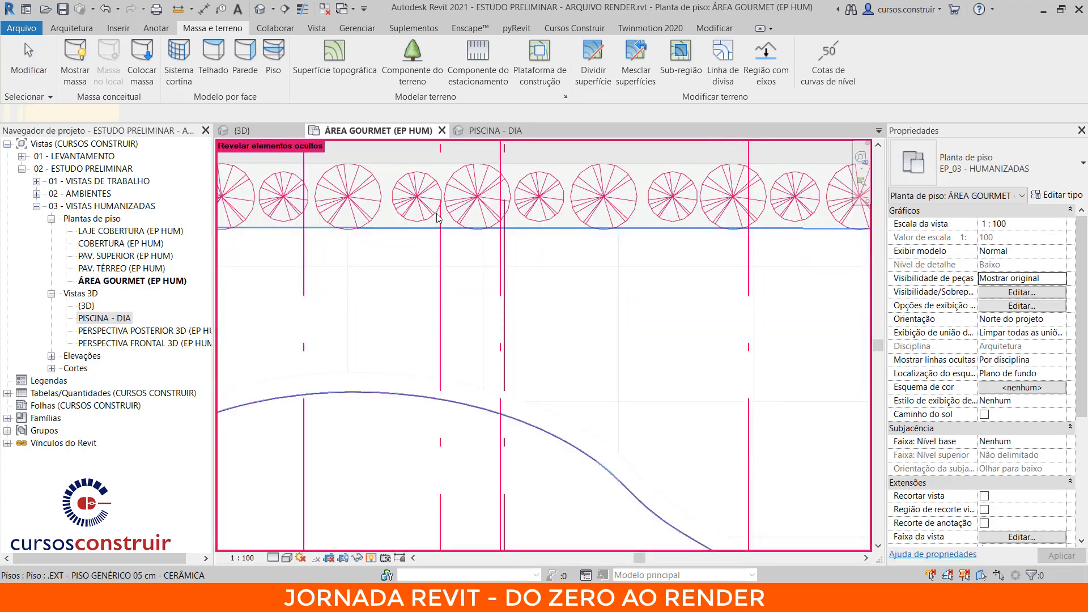
left_click(439, 216)
right_click(424, 206)
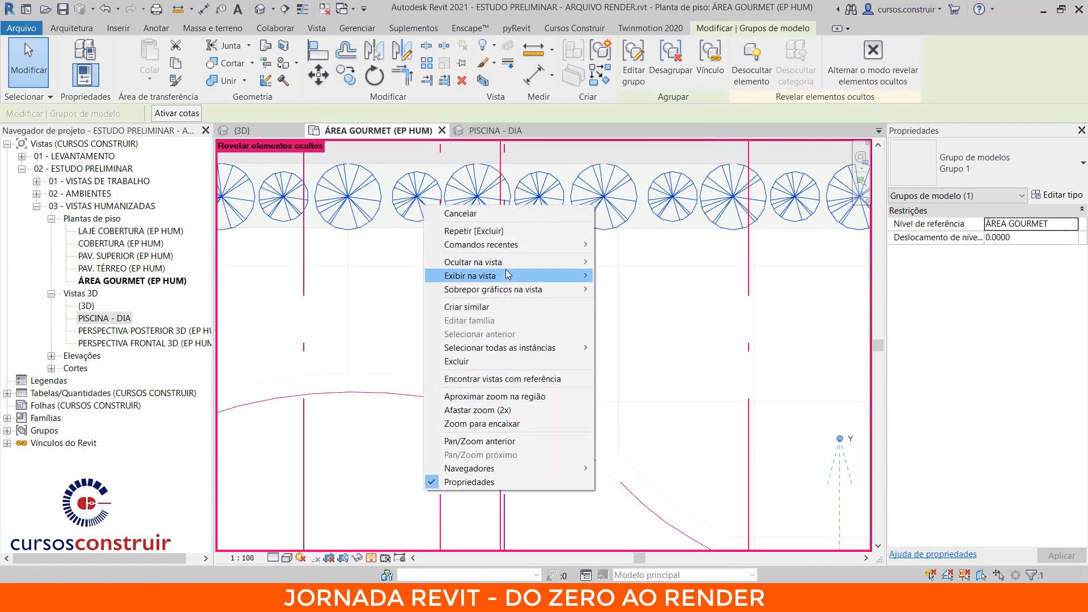
mouse_move(507, 275)
left_click(624, 274)
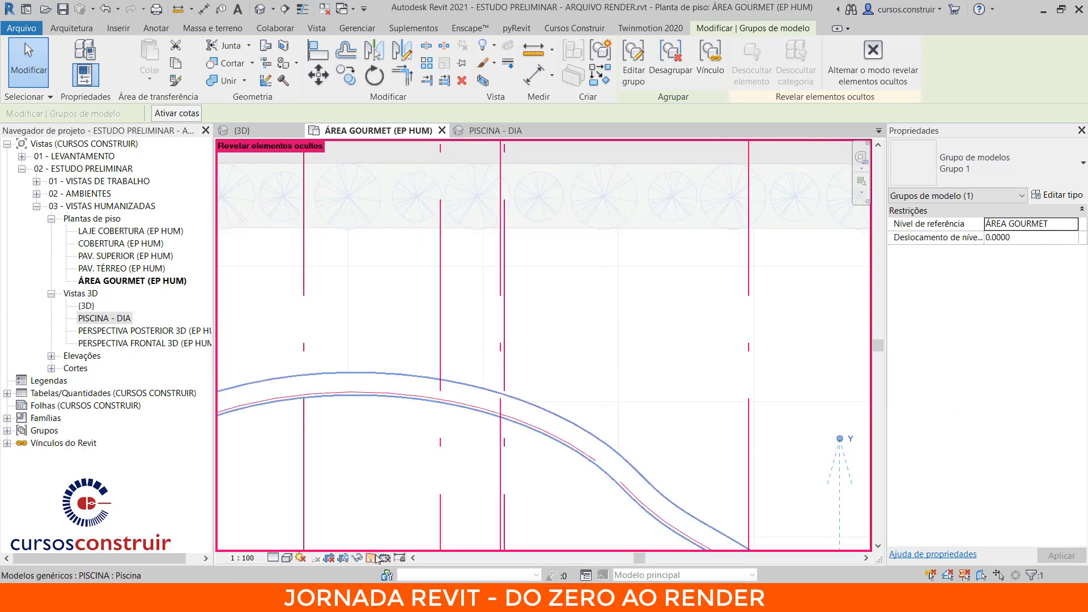
left_click(371, 557)
left_click(491, 130)
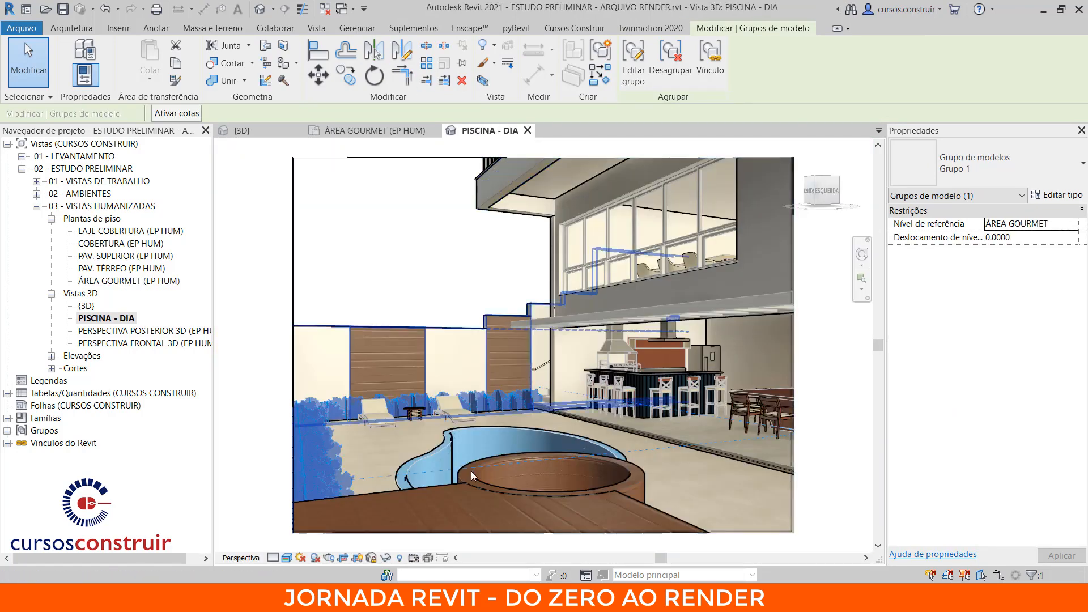
key("Escape")
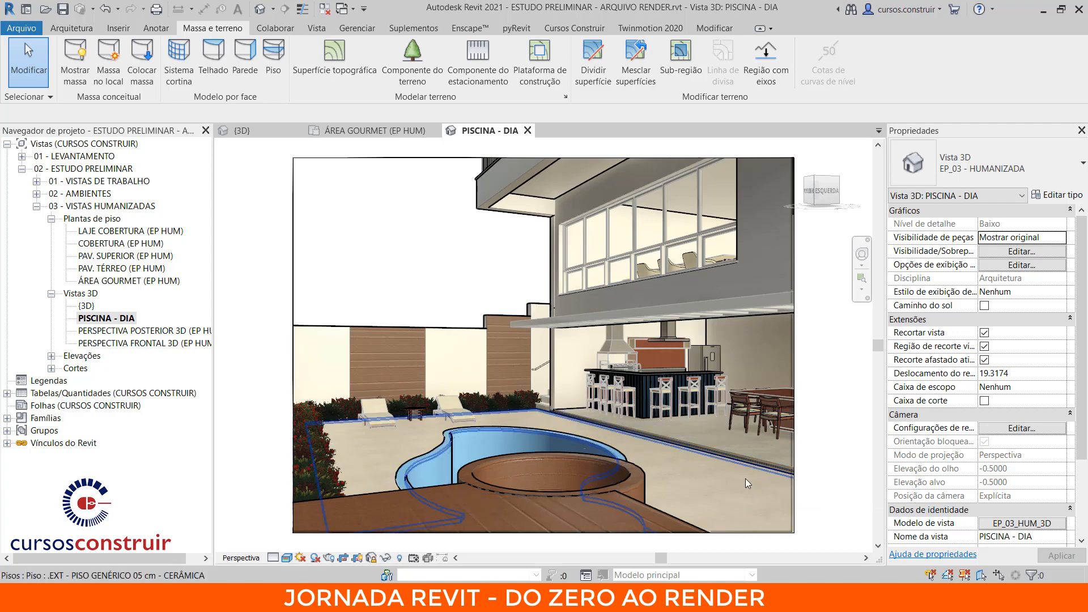
- Start placing a site component and duplicate the Arbusto type as YinYin
left_click(412, 57)
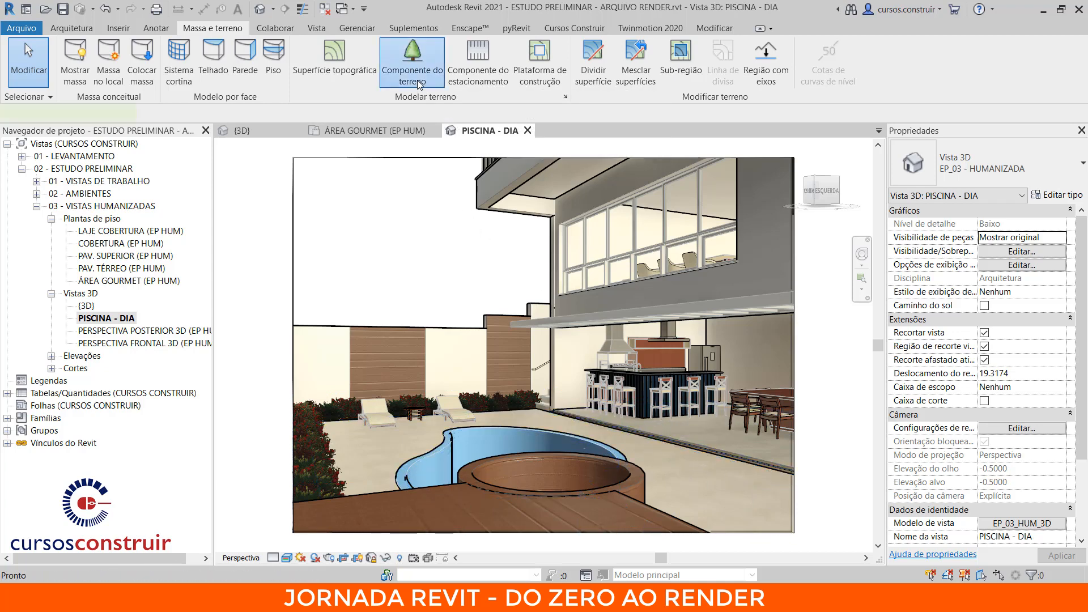
left_click(1057, 195)
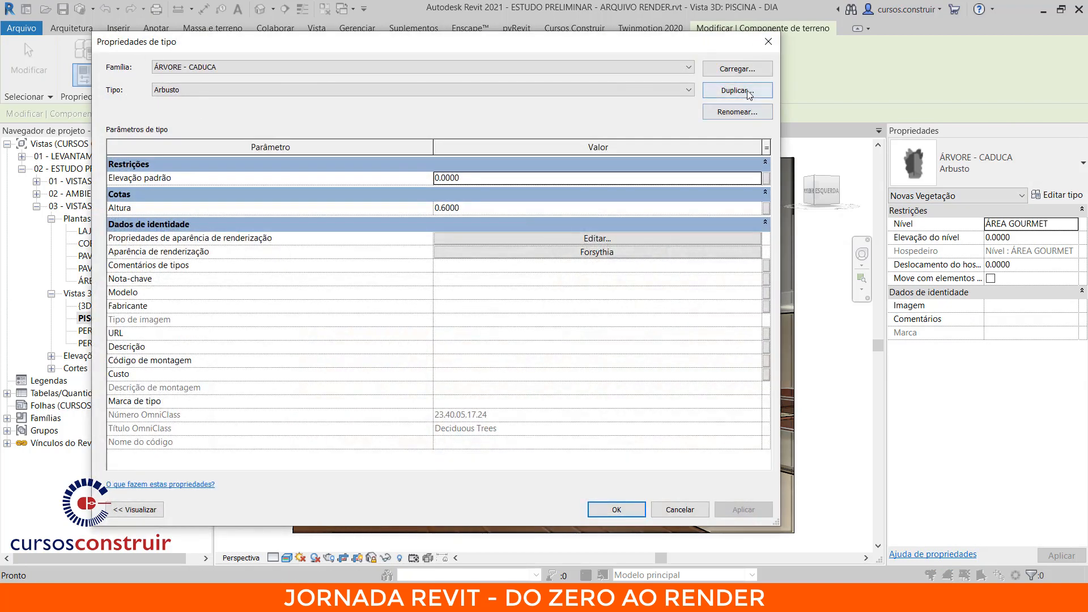
left_click(737, 90)
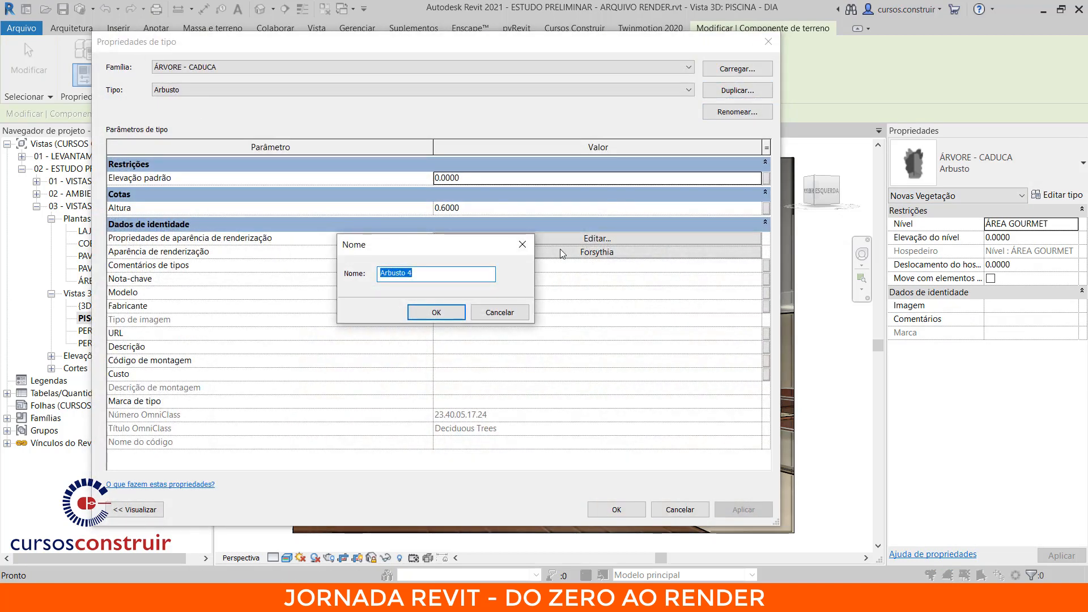
type("YinYin")
key("Return")
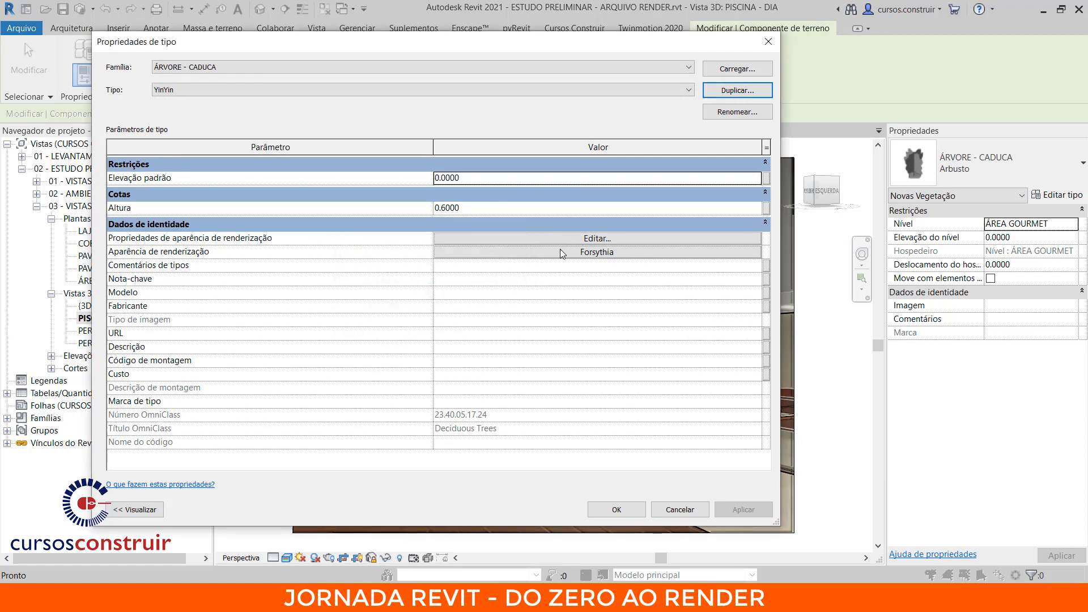
- Set the YinYin type's height to 1.65 and assign the YinYin render appearance from the People [Resorts] class
left_click(498, 208)
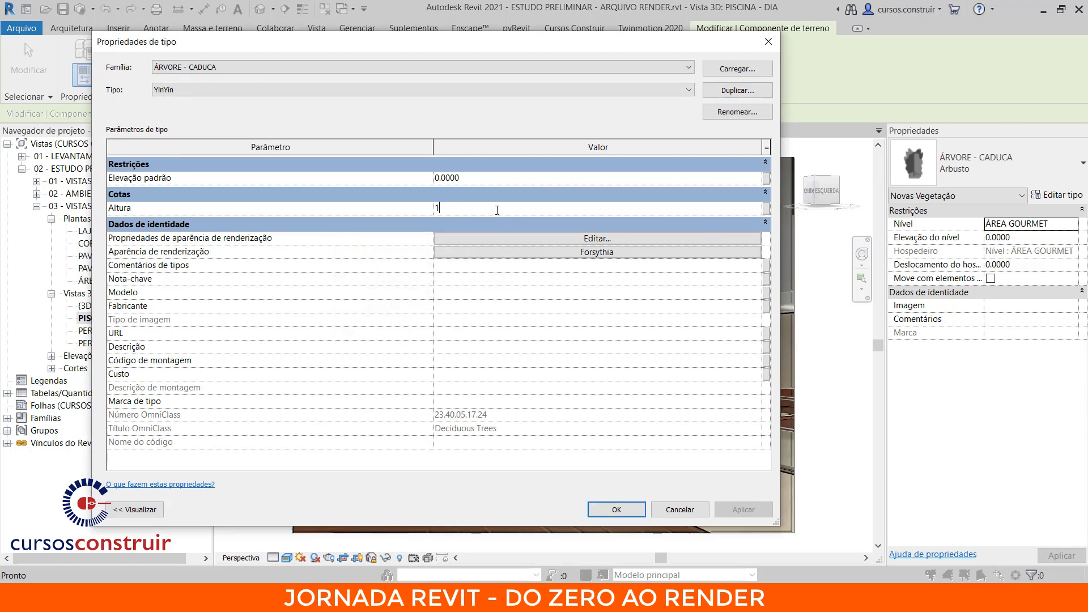
left_click(592, 253)
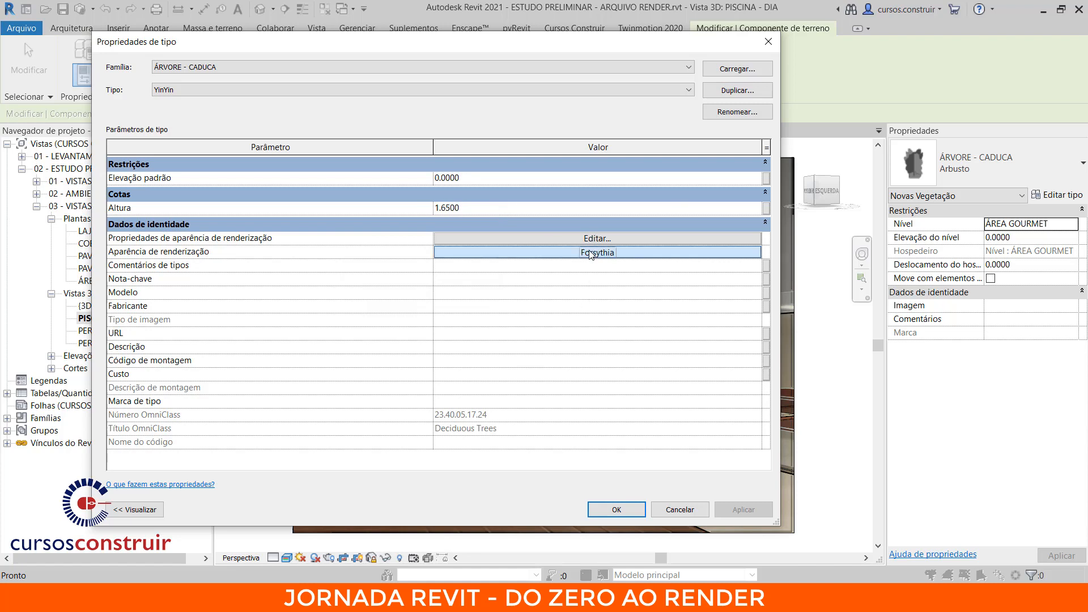
left_click(363, 135)
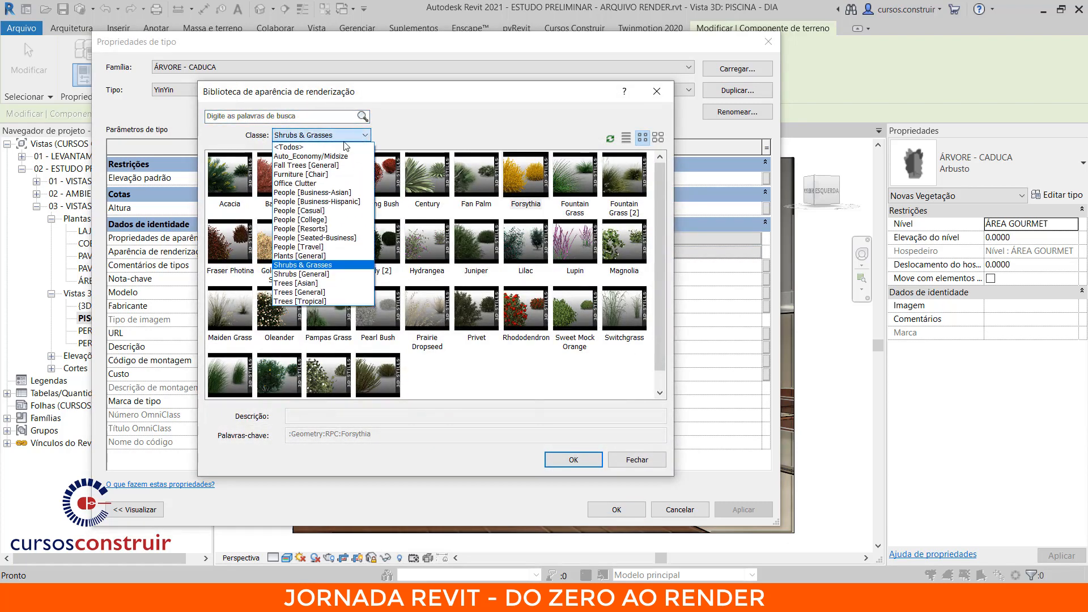
left_click(315, 229)
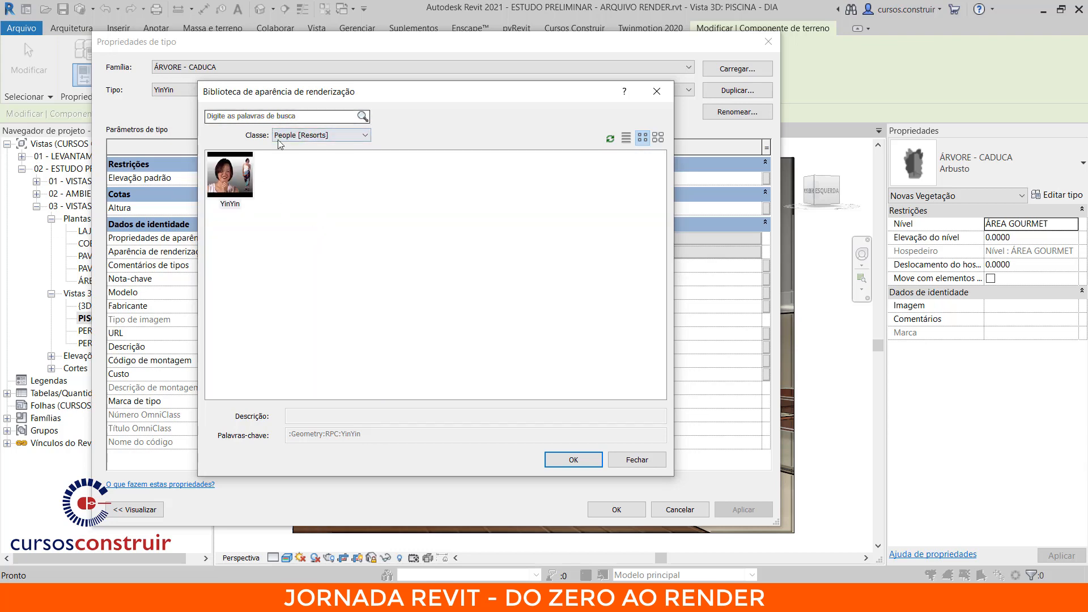
left_click(246, 195)
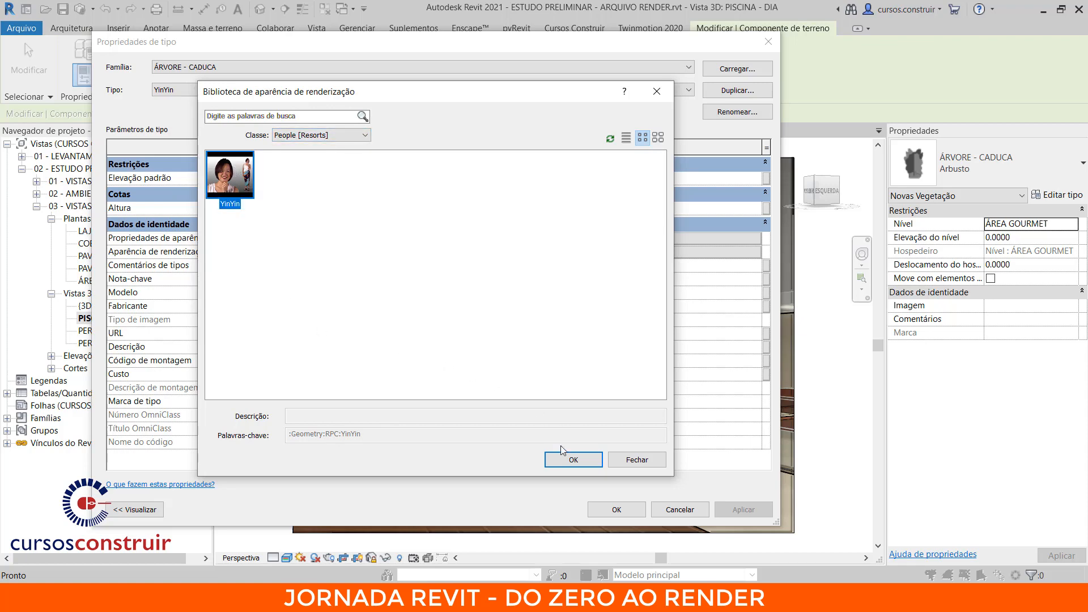
left_click(573, 460)
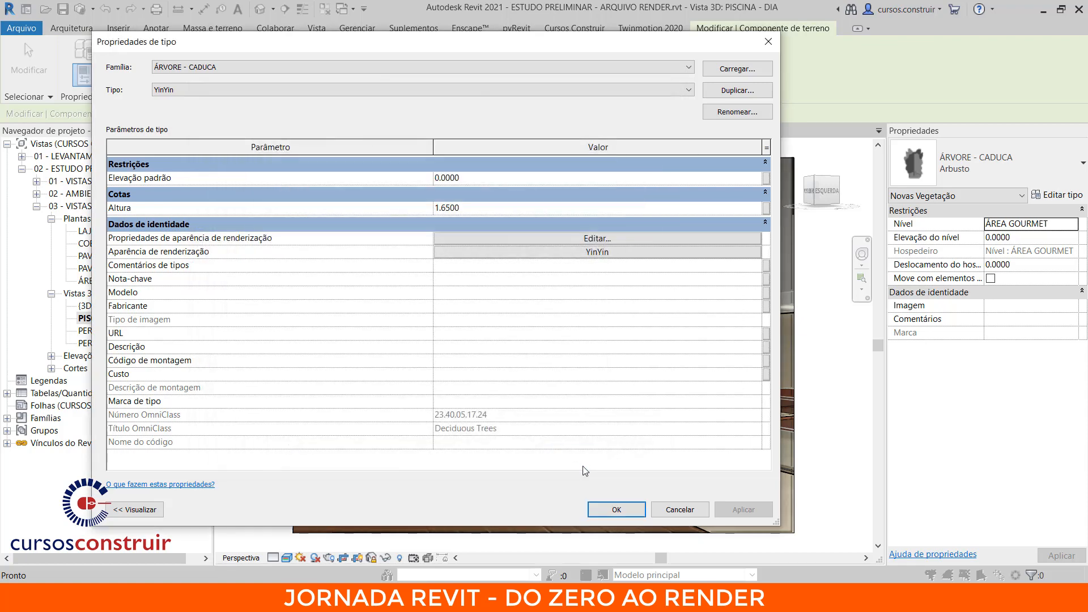
left_click(620, 511)
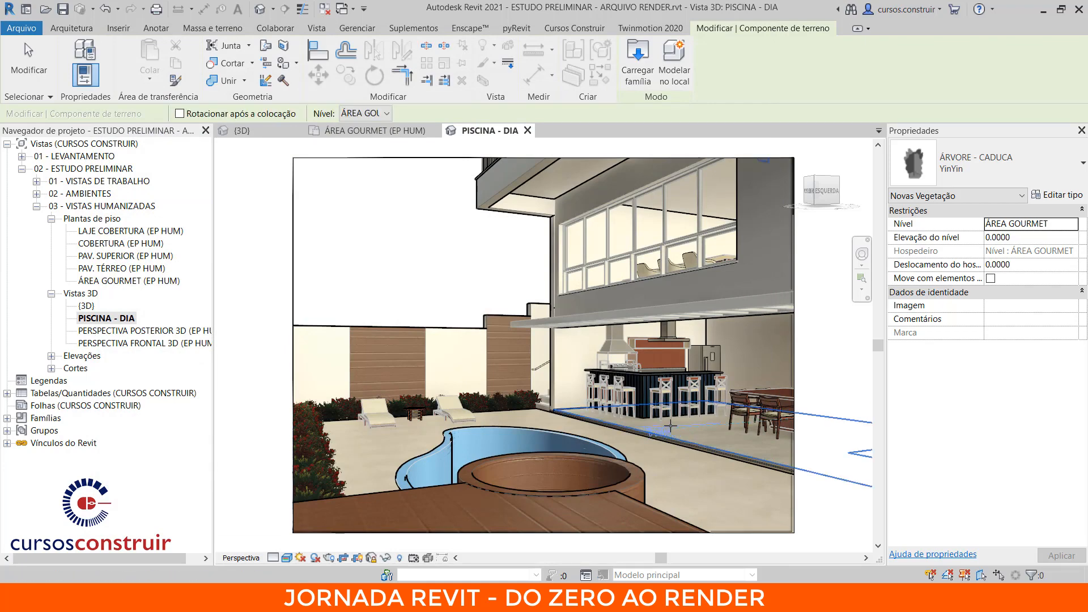
- Place one YinYin person on the gourmet area floor in front of the bar counter and end placement
left_click(671, 427)
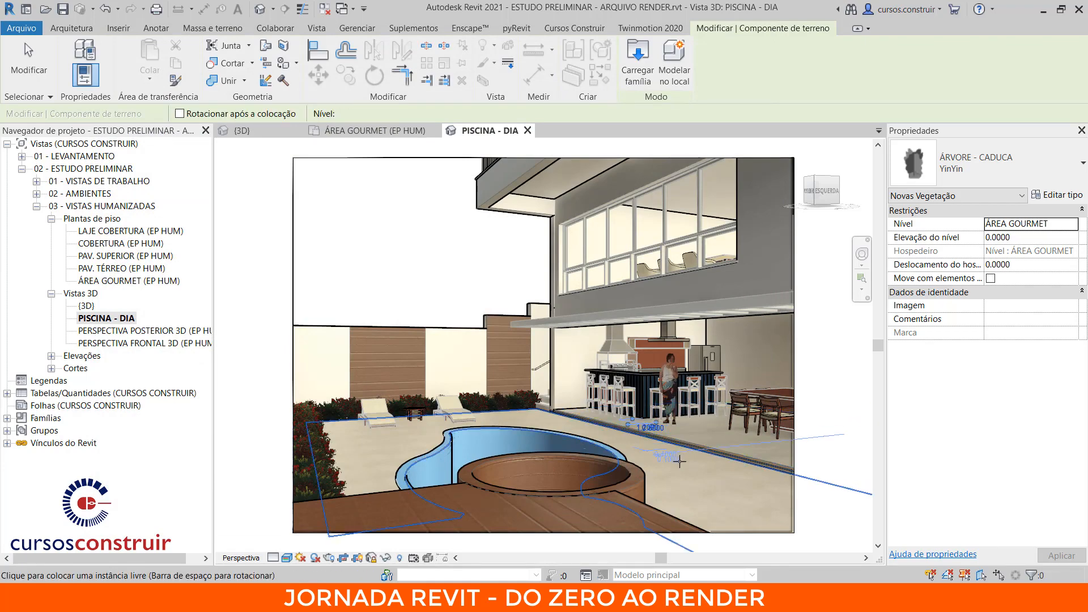
key("Escape")
key("Escape")
- Browse all classes of render appearances for the placed person's YinYin type and accept the Acacia appearance
scroll(683, 368, "up", 8)
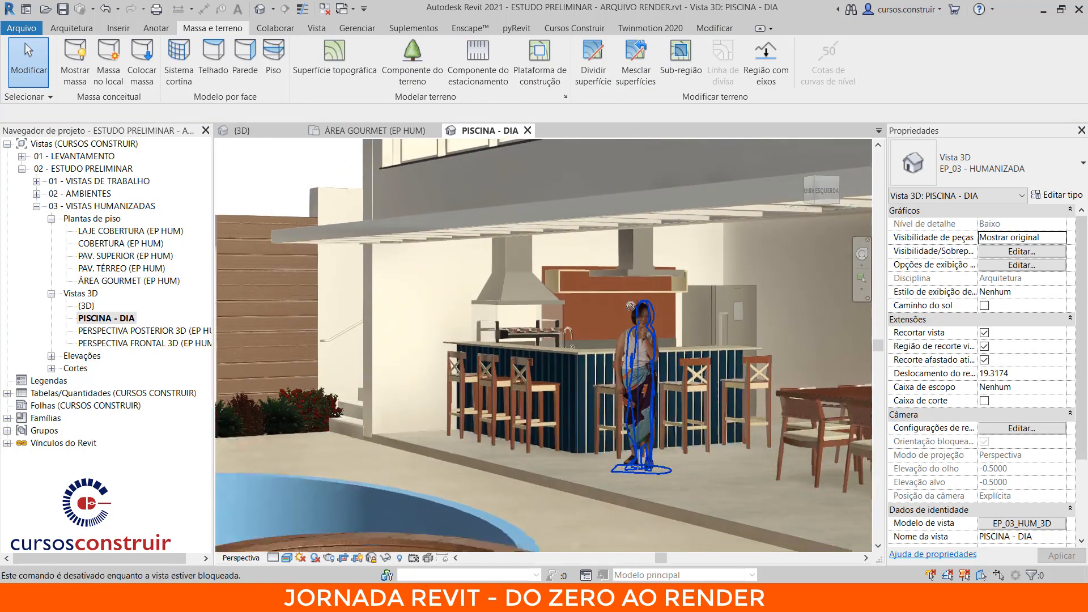
left_click(634, 314)
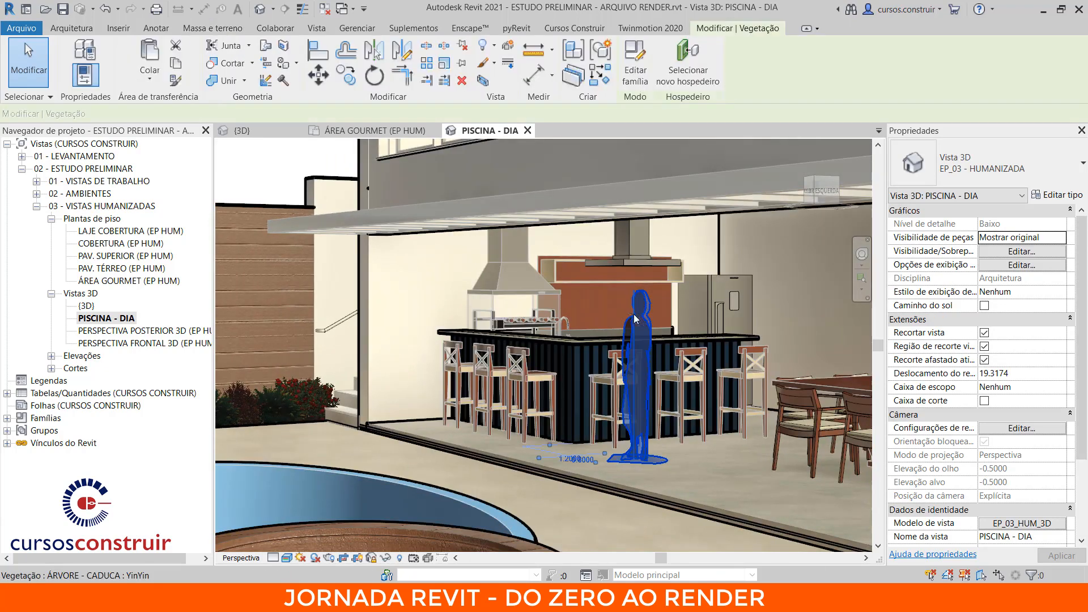
left_click(1082, 195)
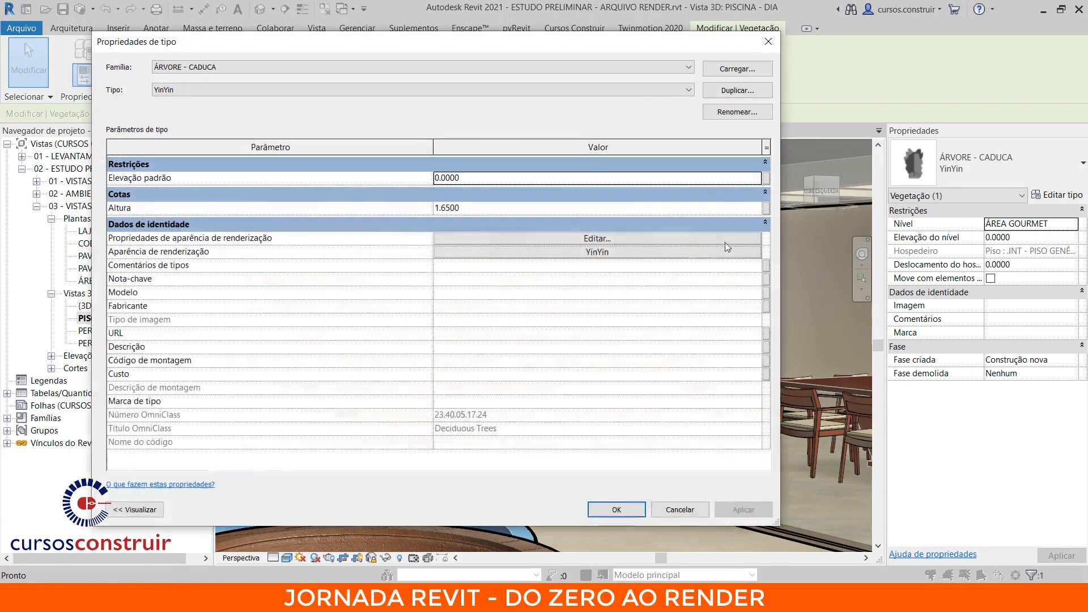
left_click(655, 254)
left_click(351, 136)
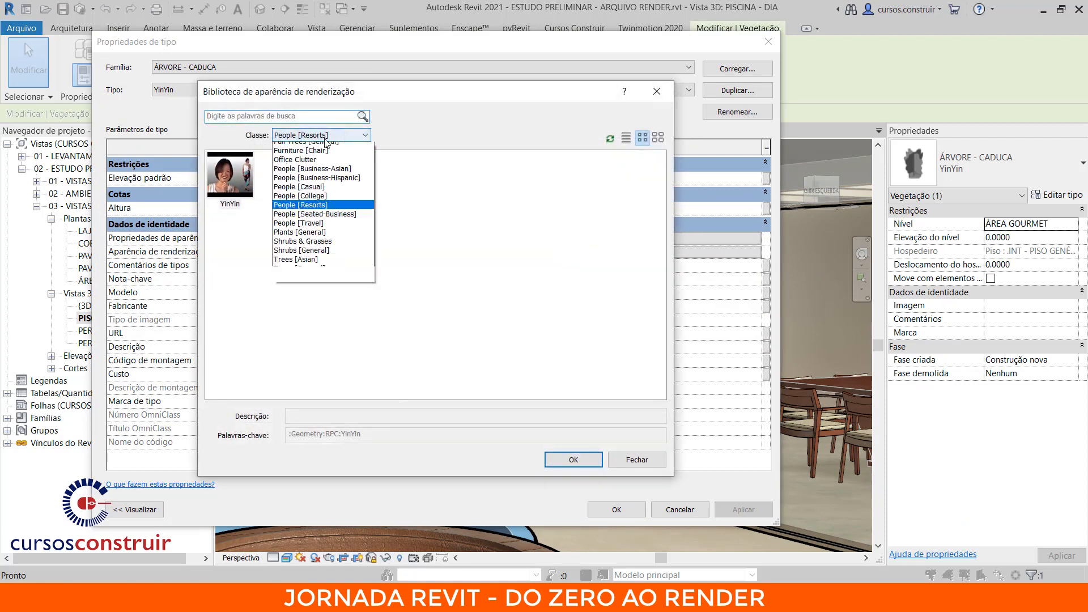
scroll(280, 152, "up", 1)
left_click(280, 149)
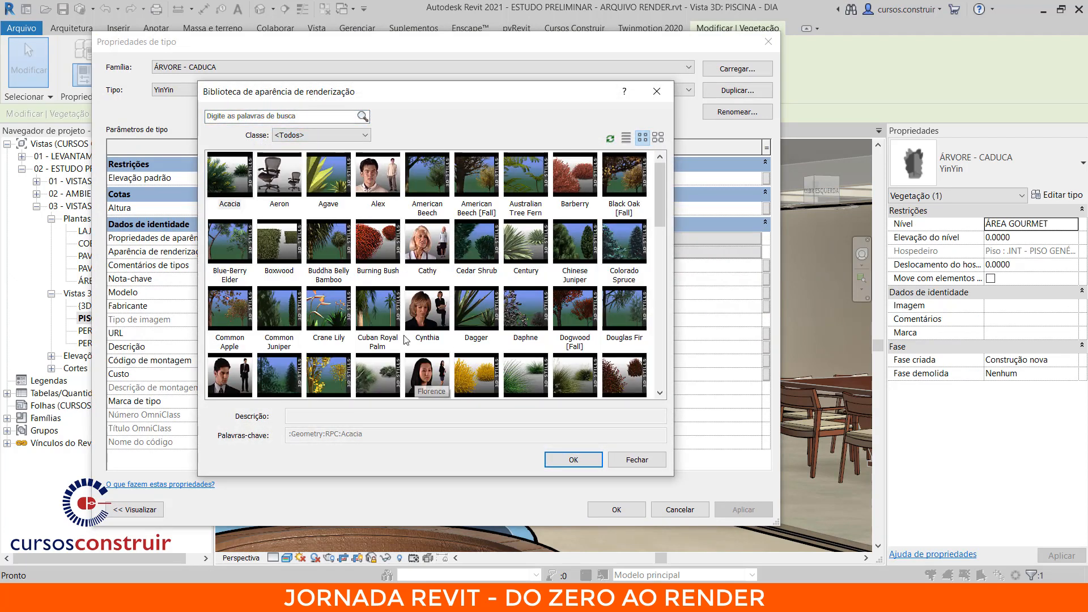
key("Escape")
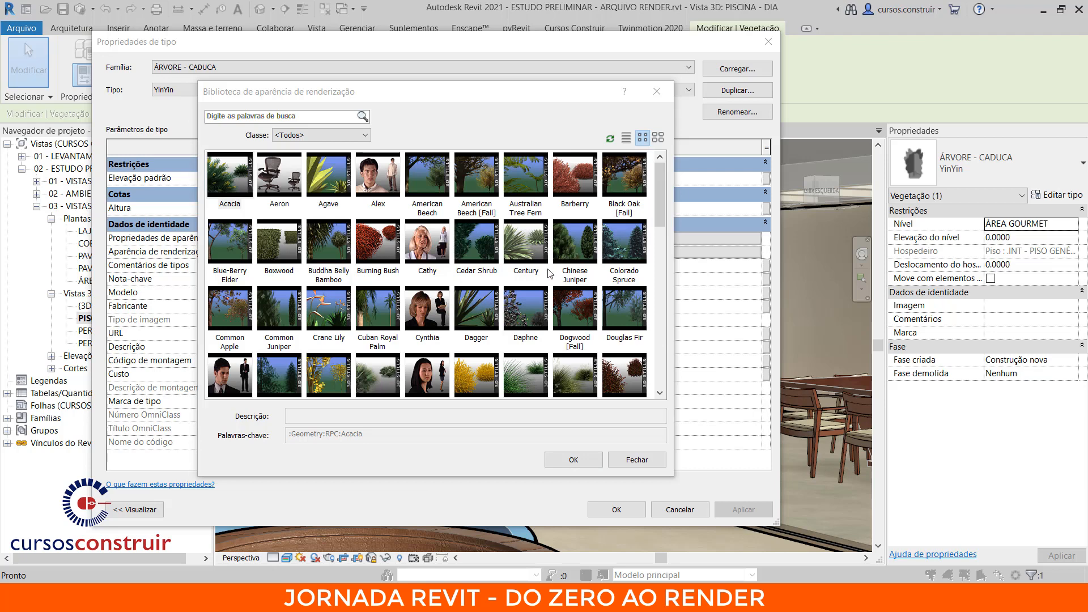
scroll(548, 274, "down", 10)
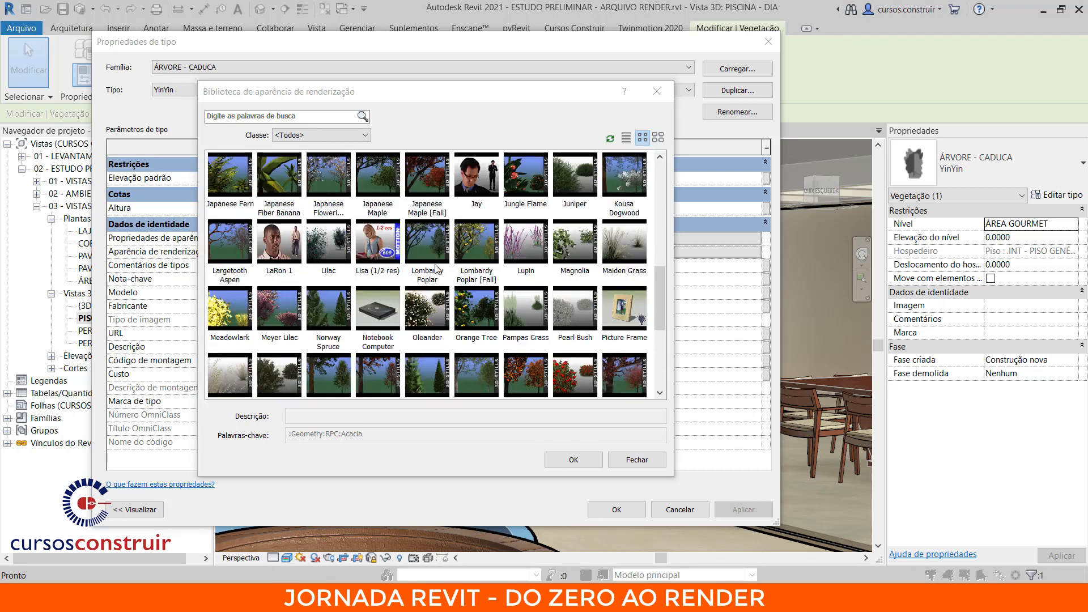
scroll(489, 359, "down", 5)
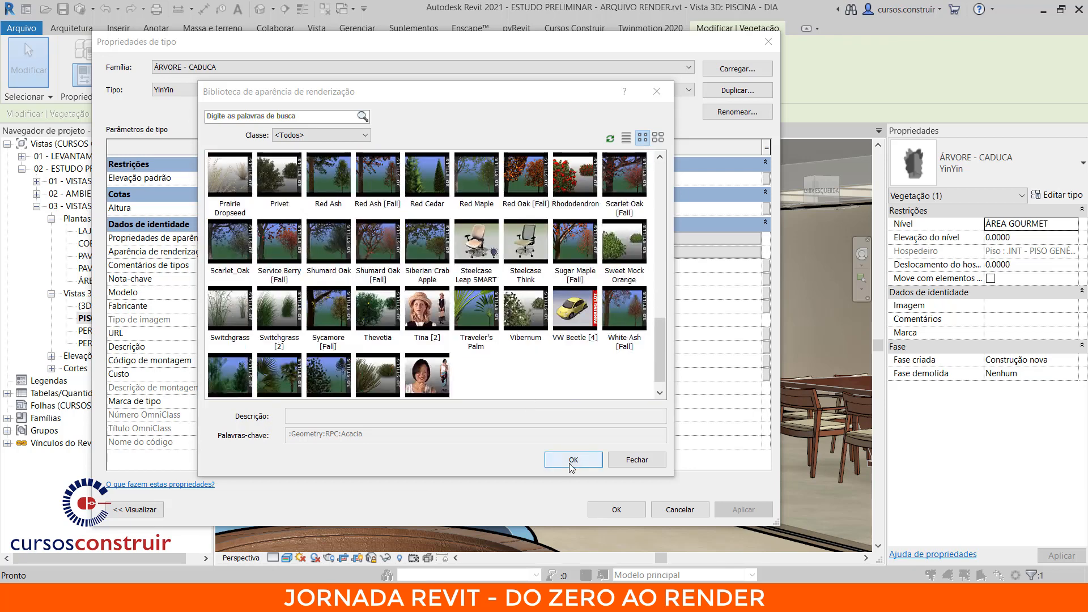
left_click(573, 461)
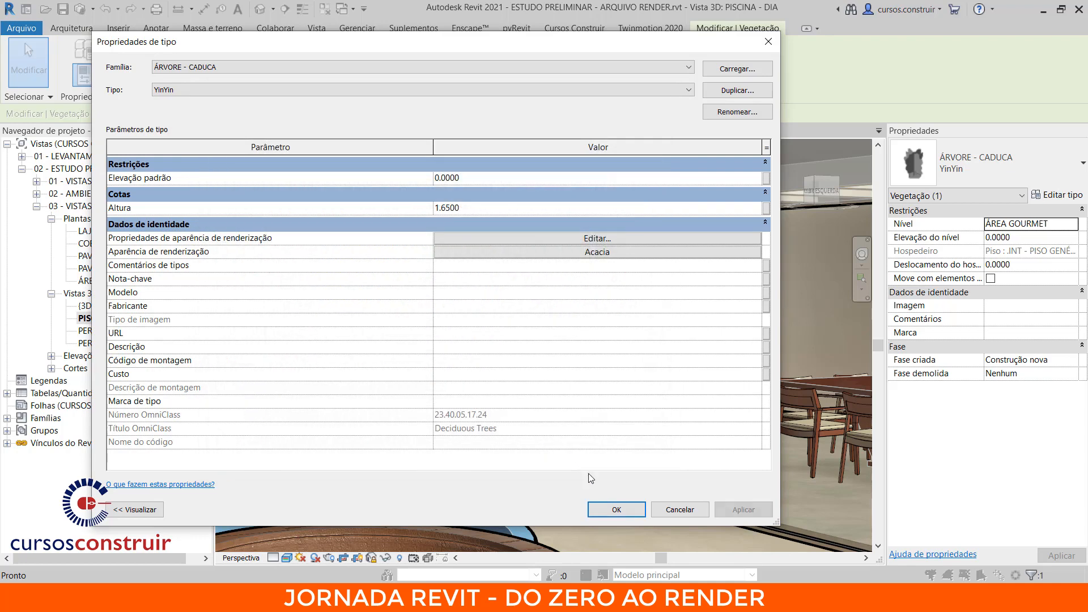
- Set the YinYin type's render appearance back to YinYin from the full library, apply it, and deselect the person
left_click(611, 253)
left_click(324, 136)
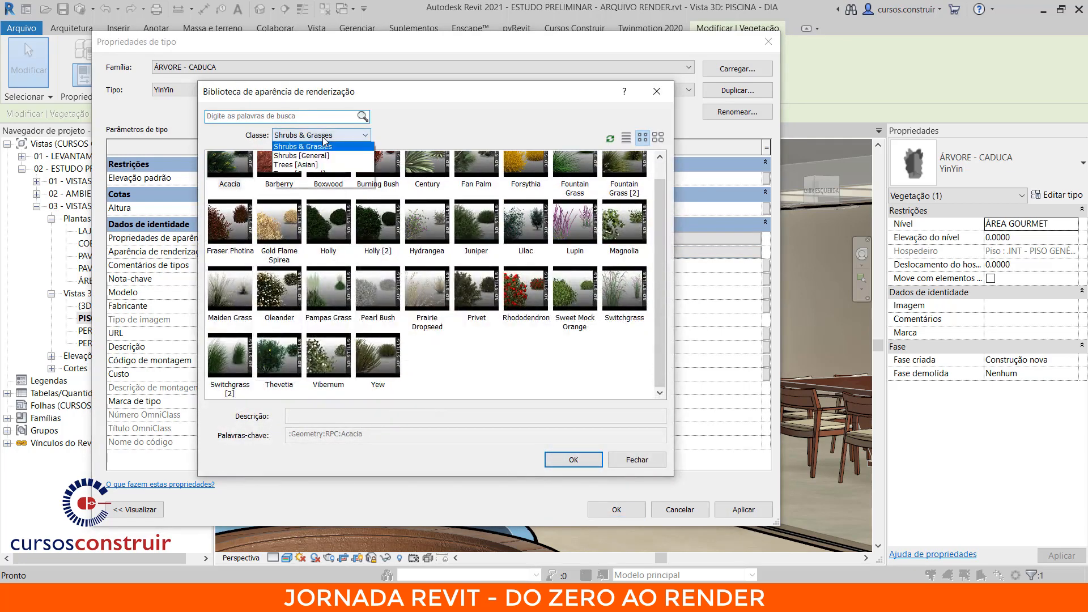
left_click(300, 146)
scroll(422, 298, "down", 15)
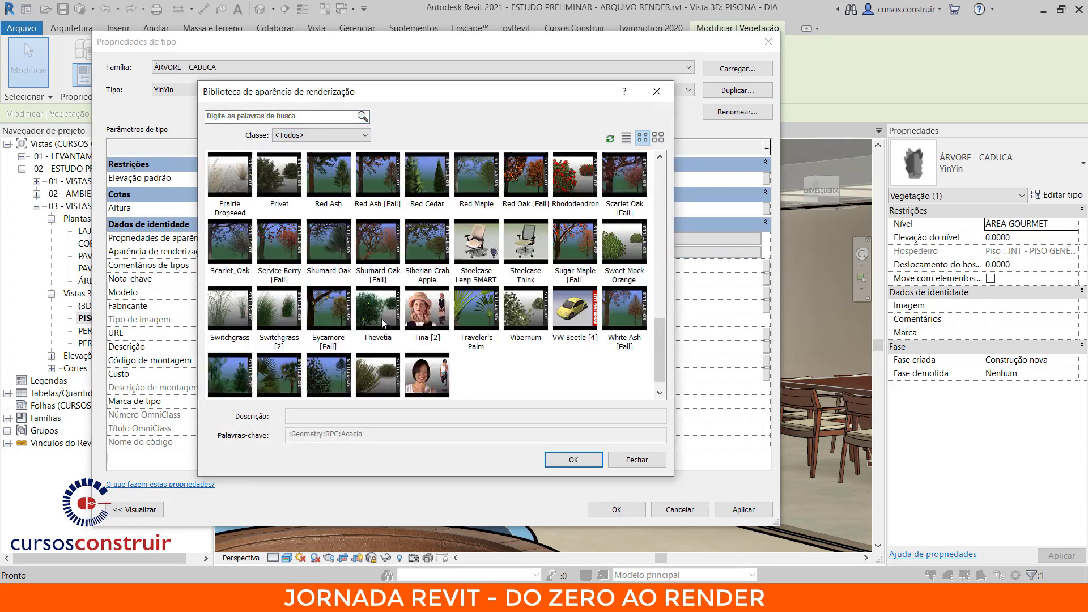
left_click(420, 356)
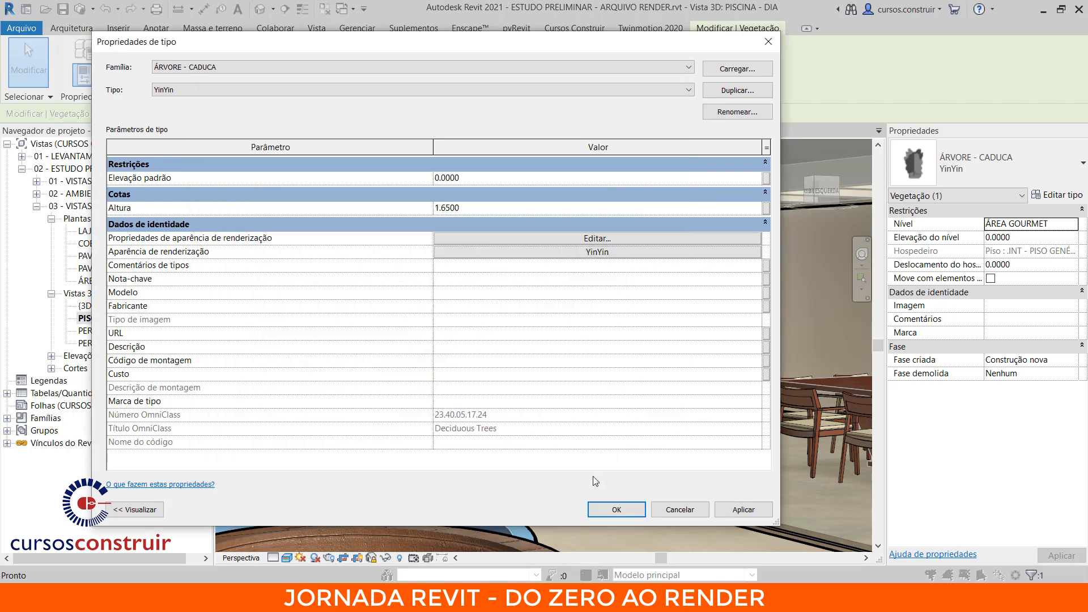
left_click(573, 460)
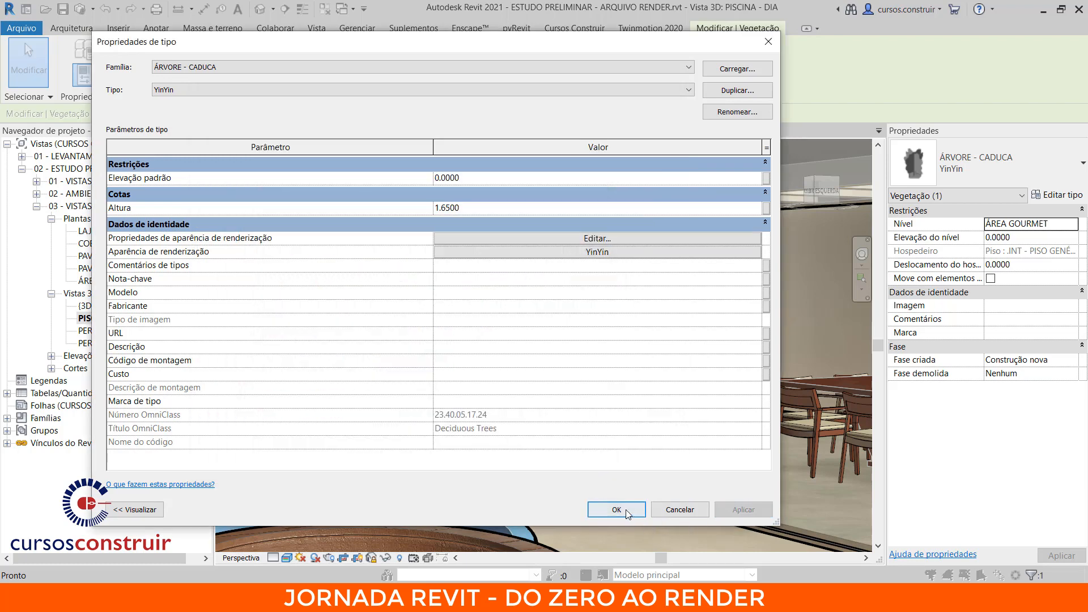
left_click(625, 509)
key("Escape")
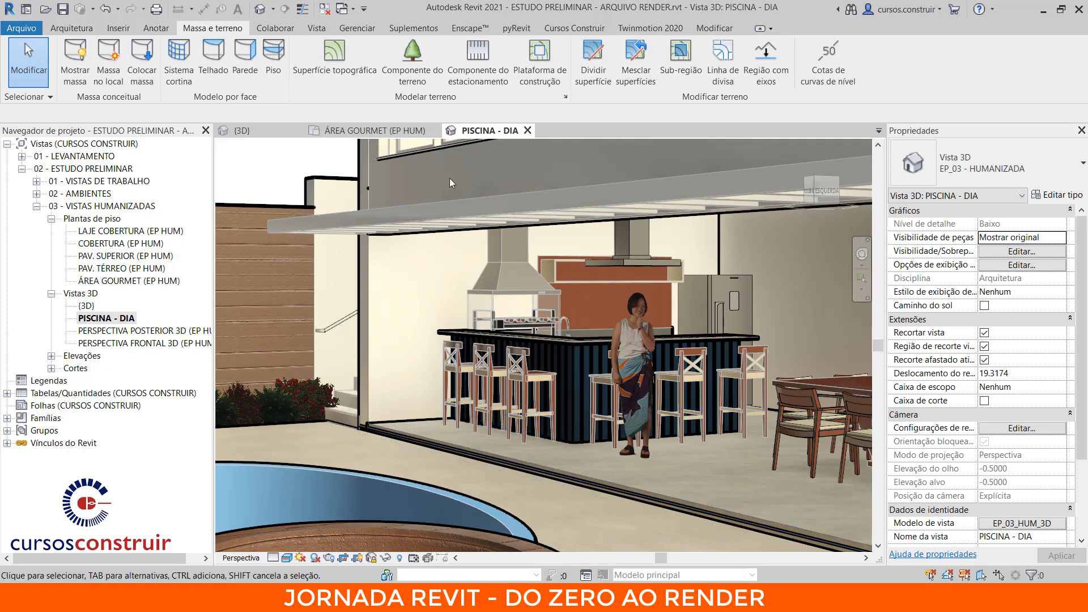
- Shift the YinYin person slightly towards the pool in the ÁREA GOURMET (EP HUM) plan, and return to PISCINA - DIA
left_click(406, 130)
scroll(525, 319, "down", 5)
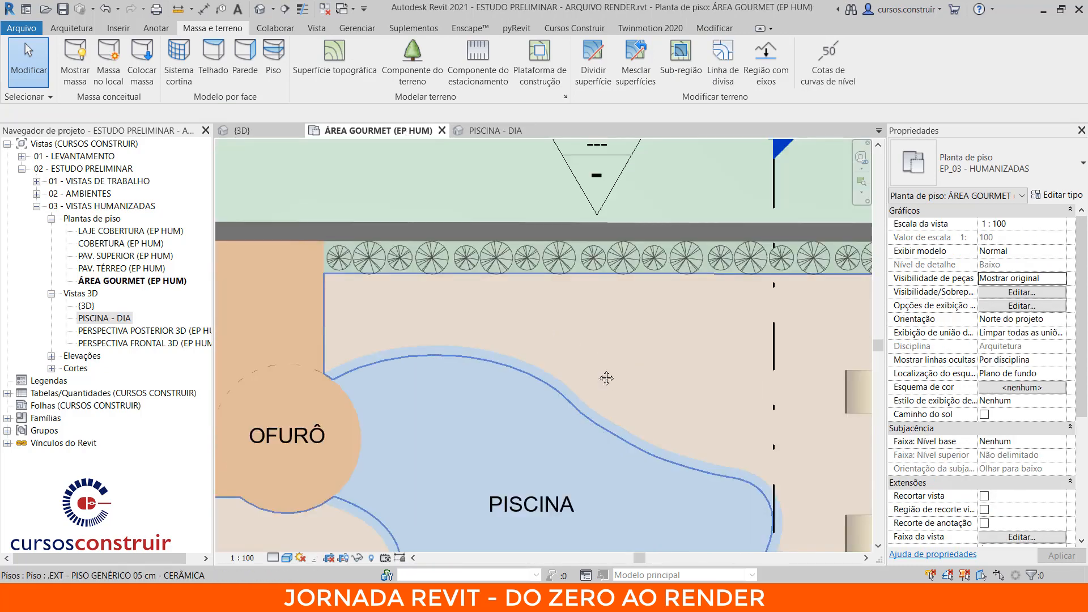
scroll(487, 388, "up", 3)
scroll(488, 389, "up", 2)
left_click_drag(521, 389, 501, 357)
left_click(471, 128)
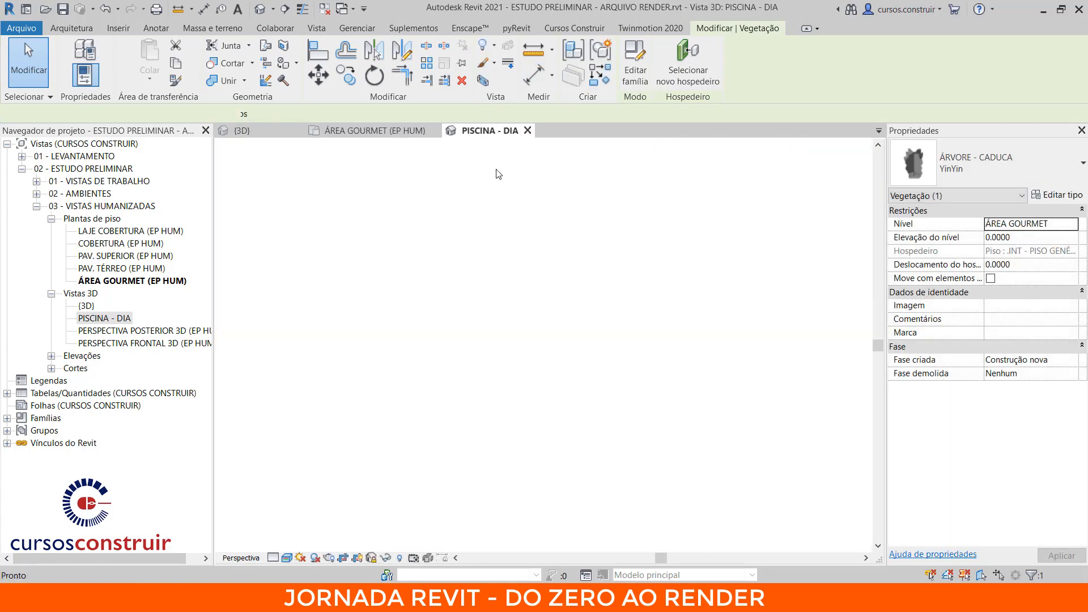
key("Escape")
scroll(583, 477, "down", 4)
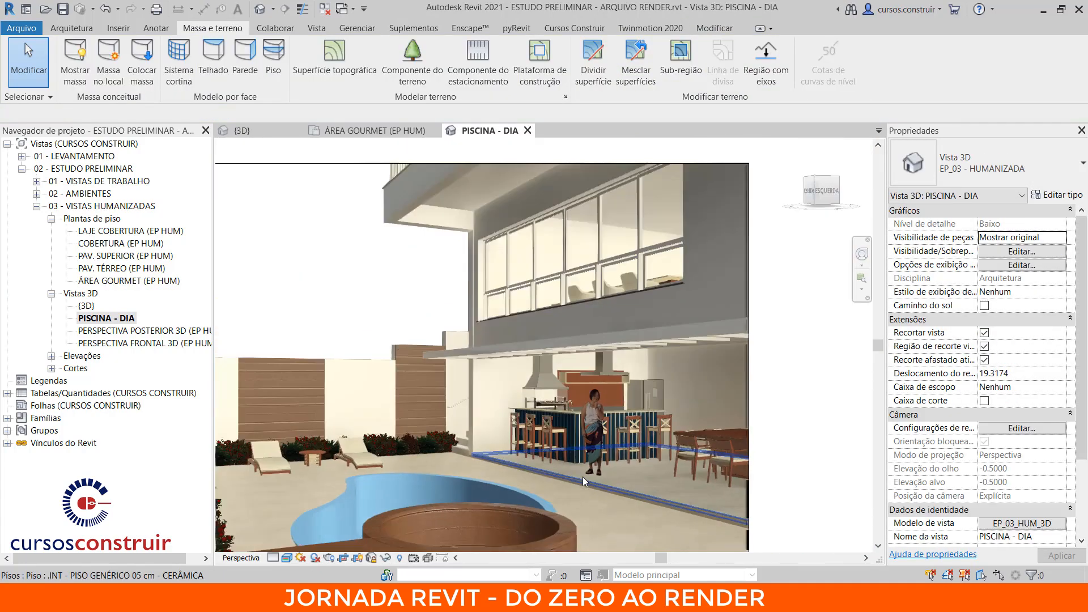
middle_click_drag(598, 373, 608, 333)
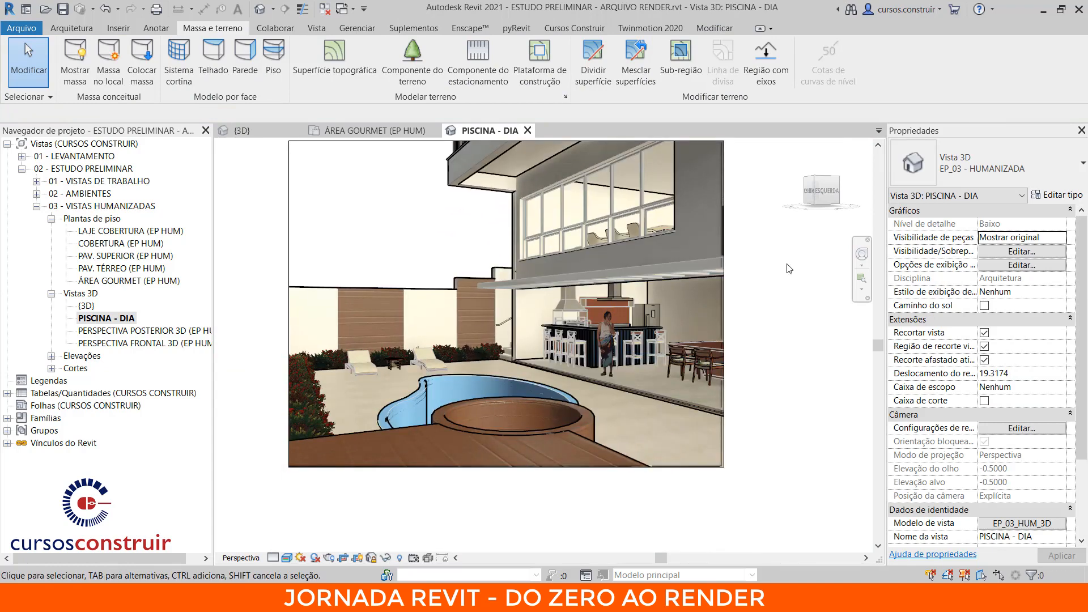
middle_click(760, 303)
middle_click(760, 302)
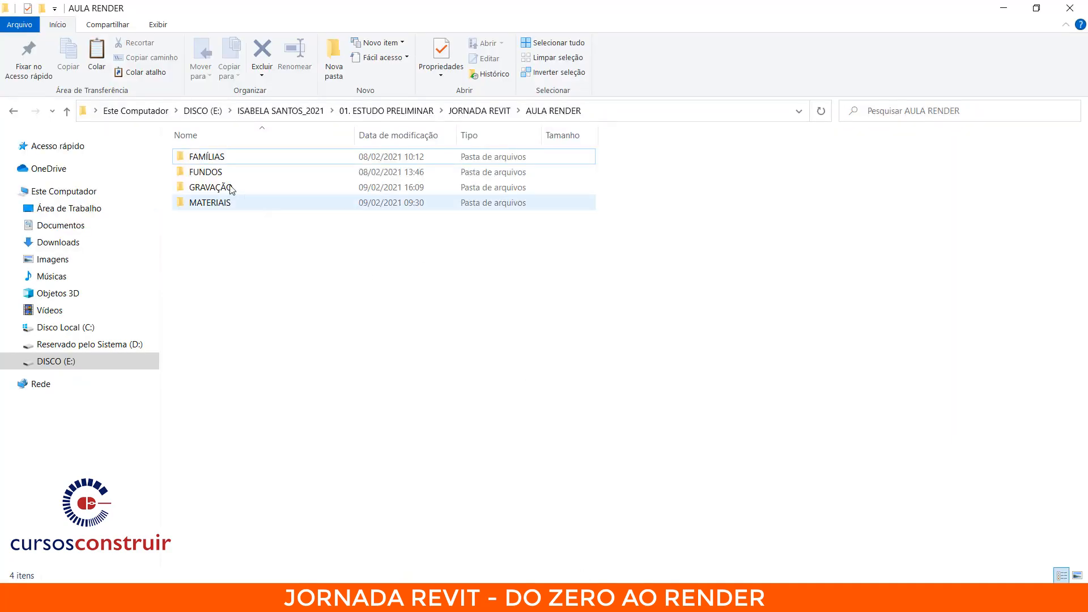
- In File Explorer, open the LUMINÁRIAS folder inside FAMÍLIAS and select all the lighting family files
left_click(215, 158)
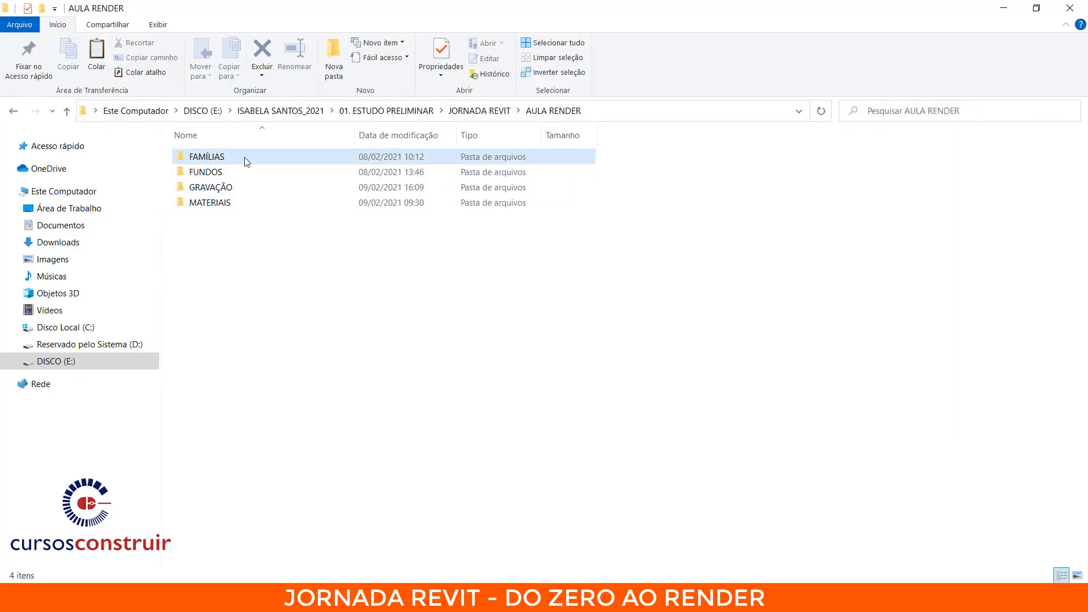
double_click(225, 157)
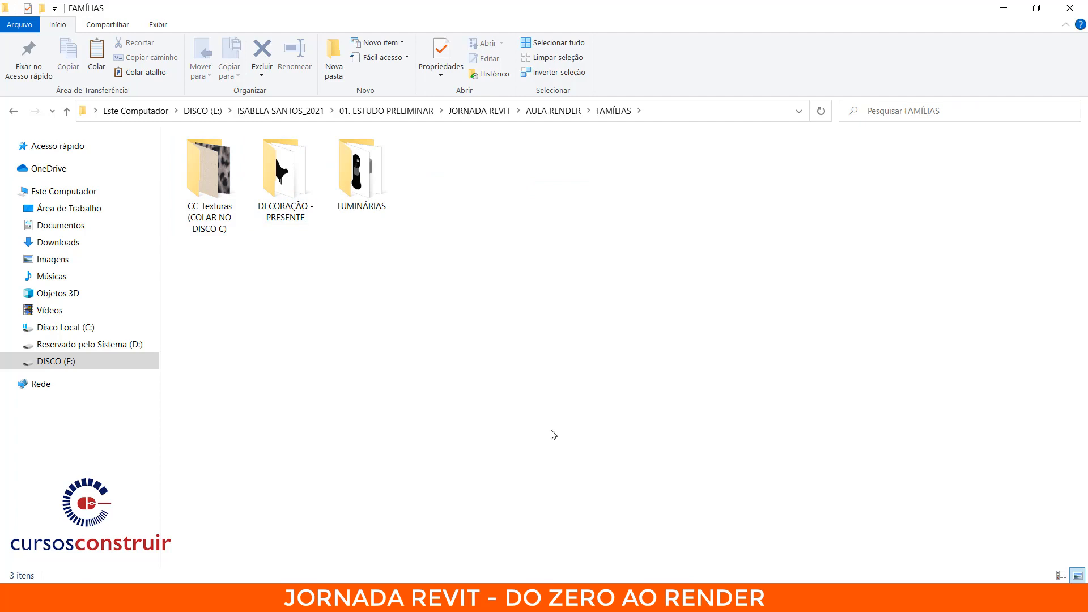
left_click(202, 221)
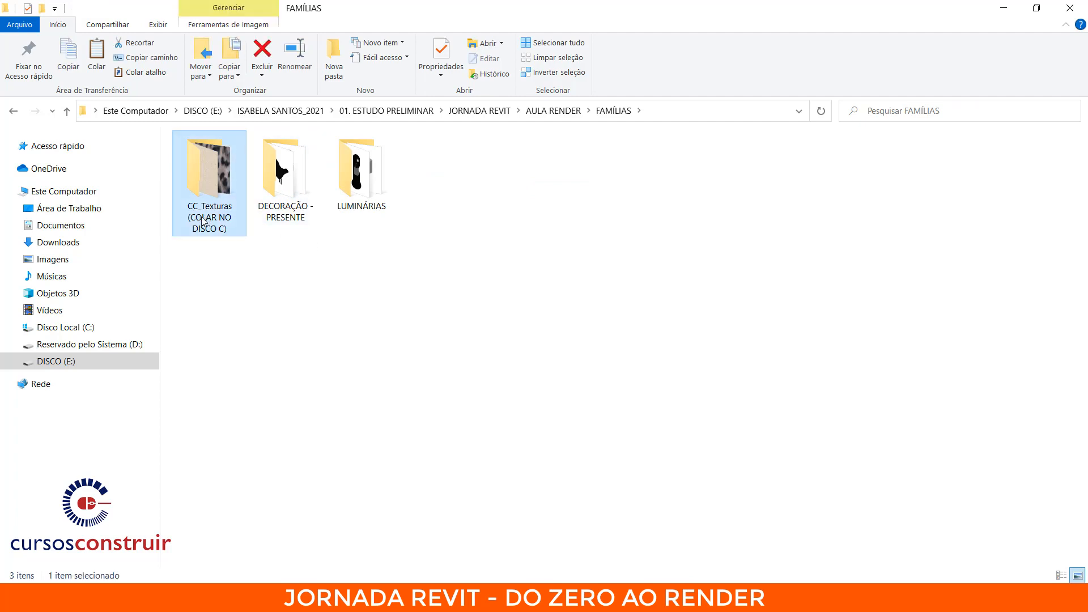
left_click(203, 221)
left_click(219, 262)
left_click(363, 197)
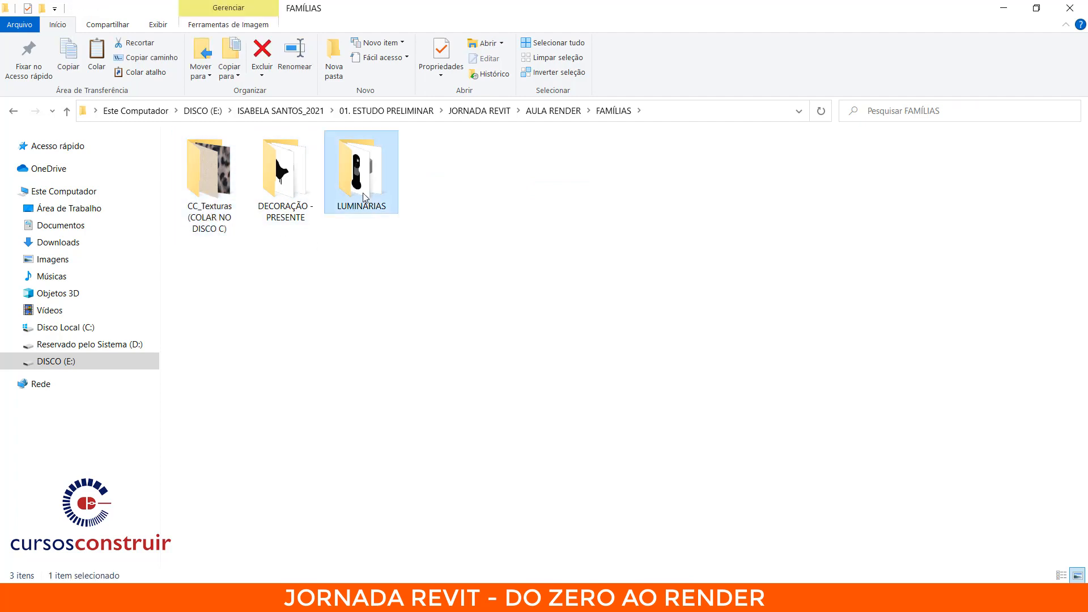
double_click(363, 197)
left_click_drag(576, 246, 226, 199)
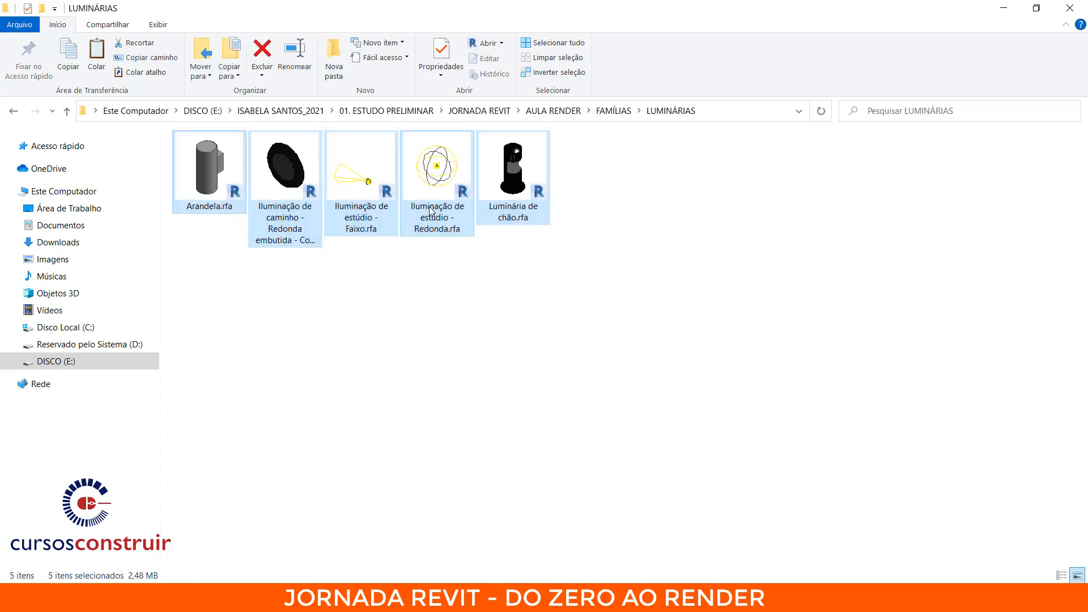
left_click_drag(431, 210, 510, 454)
- Go back to FAMÍLIAS, open the DECORAÇÃO - PRESENTE folder and select all the decoration family files
left_click(614, 111)
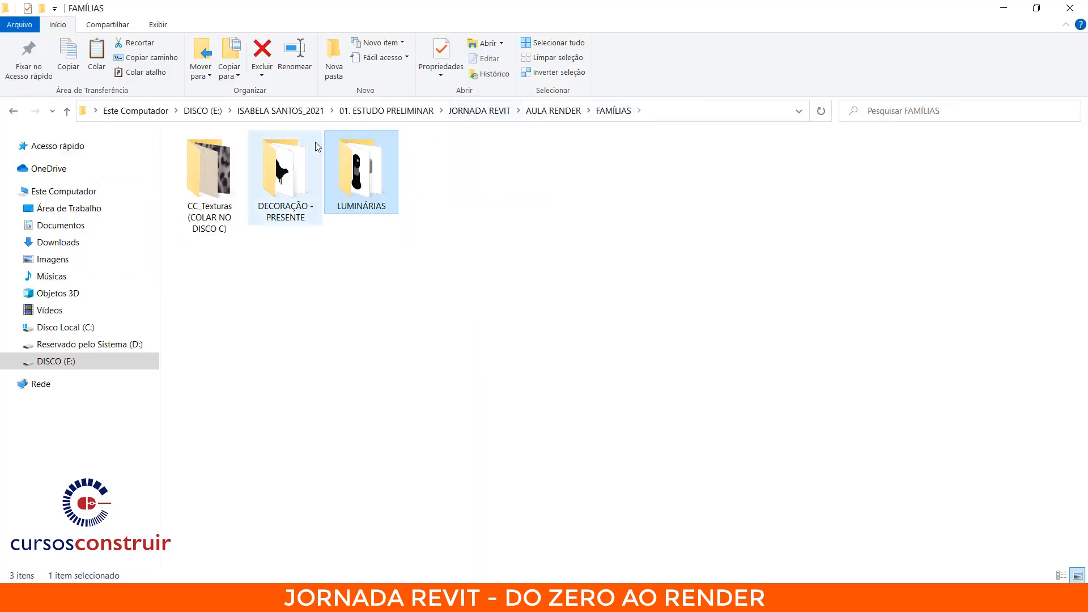
double_click(281, 179)
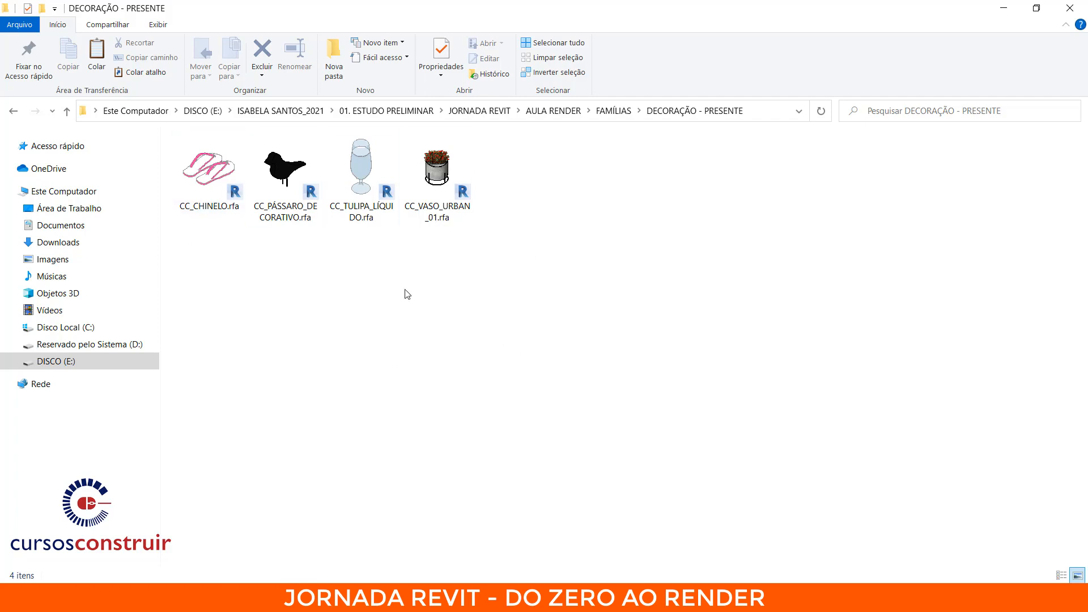
left_click_drag(493, 288, 184, 134)
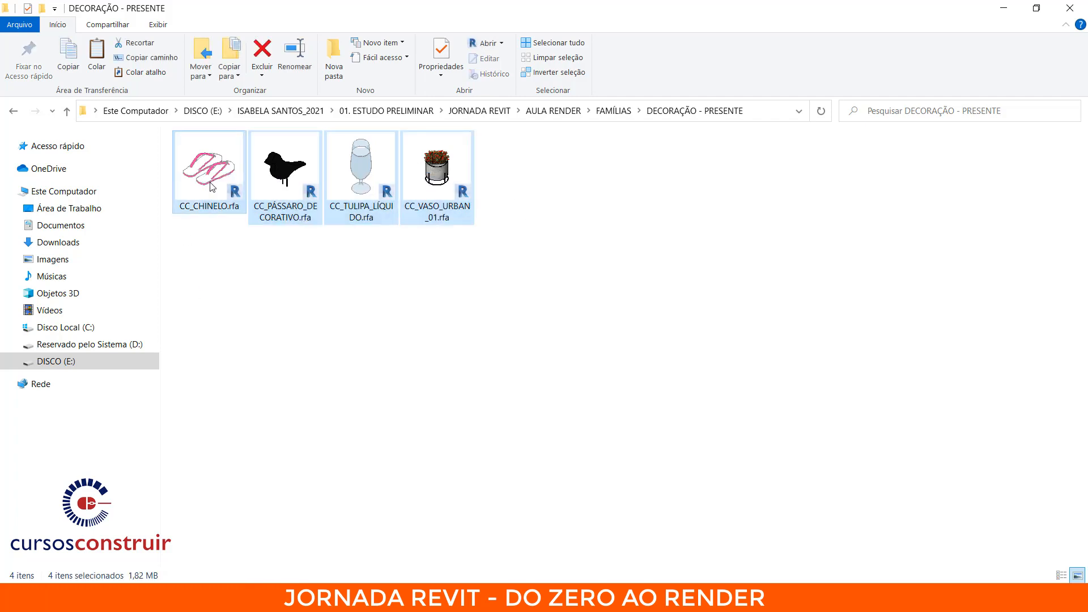
left_click_drag(352, 193, 460, 365)
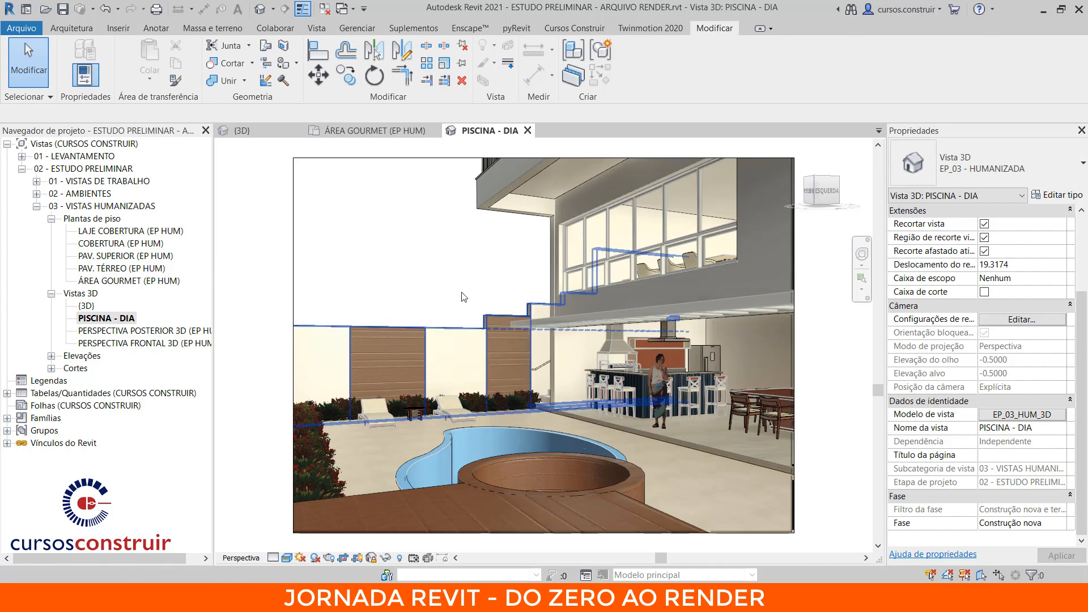
- Switch to the ÁREA GOURMET (EP HUM) floor plan in Revit
left_click(369, 134)
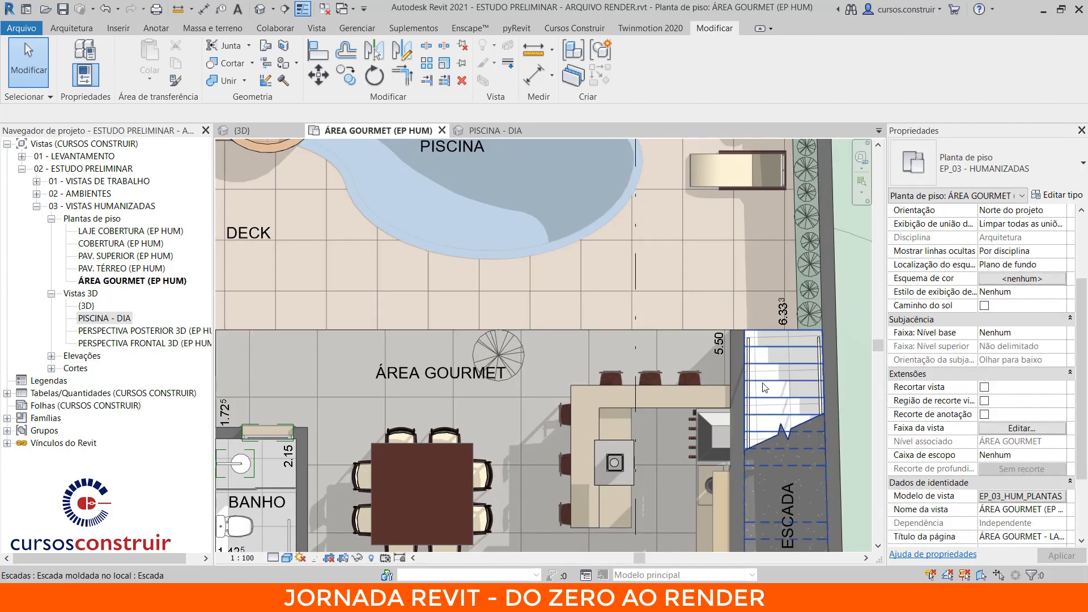
- Start placing a component with the Arandela wall sconce type 124x315mm-100W
scroll(563, 433, "down", 2)
scroll(563, 434, "up", 2)
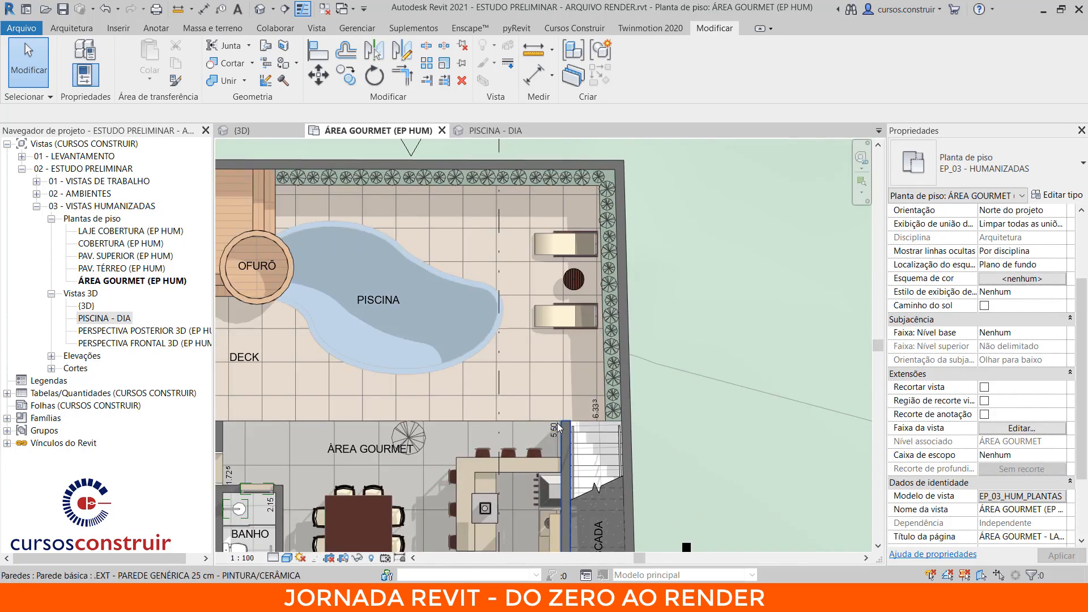
left_click(72, 28)
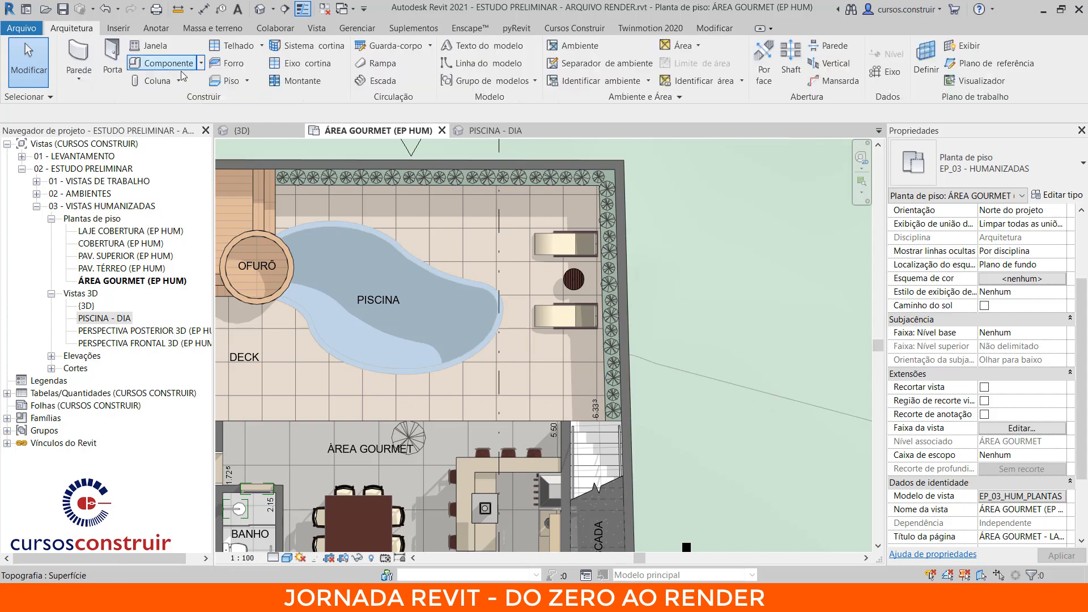
left_click(202, 65)
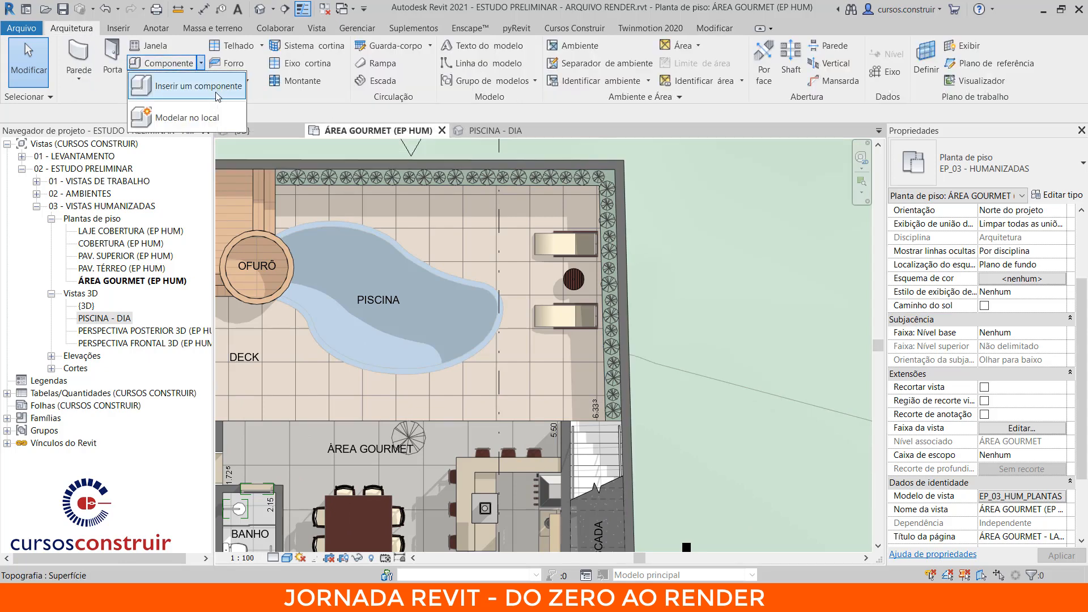
left_click(195, 86)
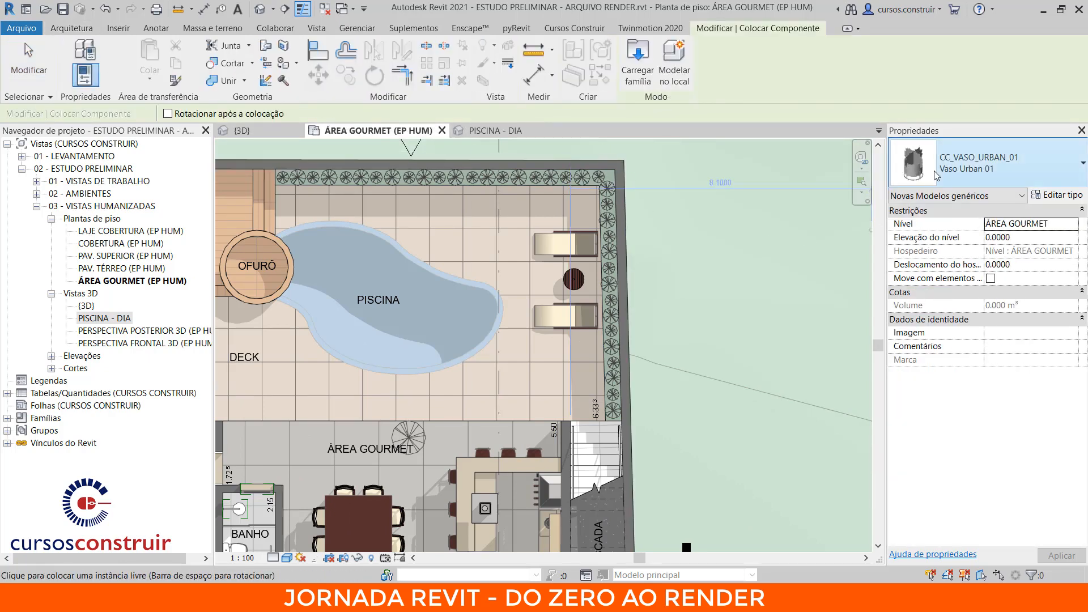
left_click(898, 185)
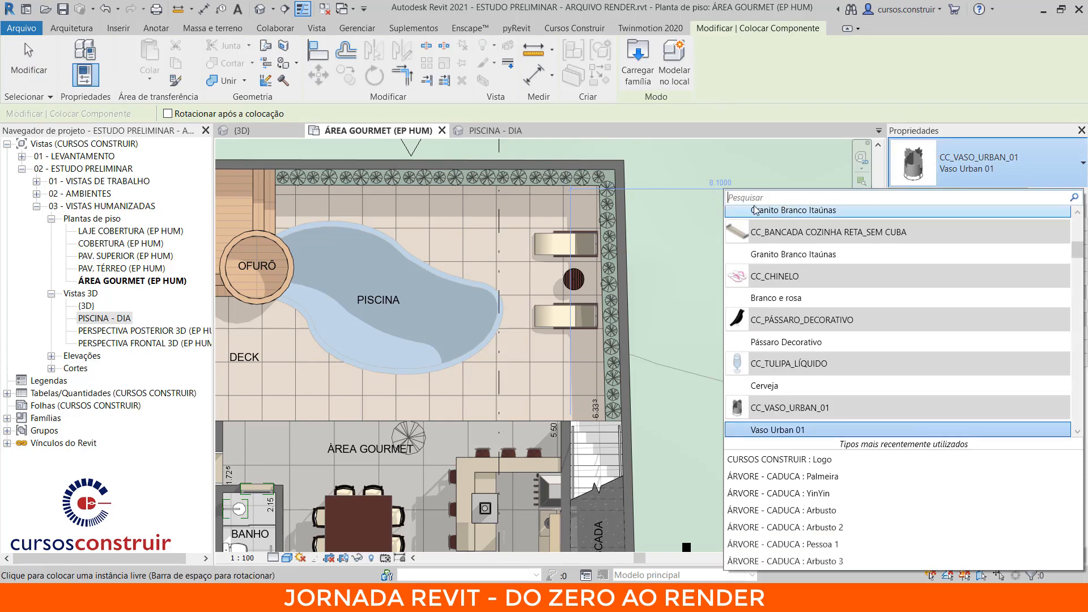
type("ara")
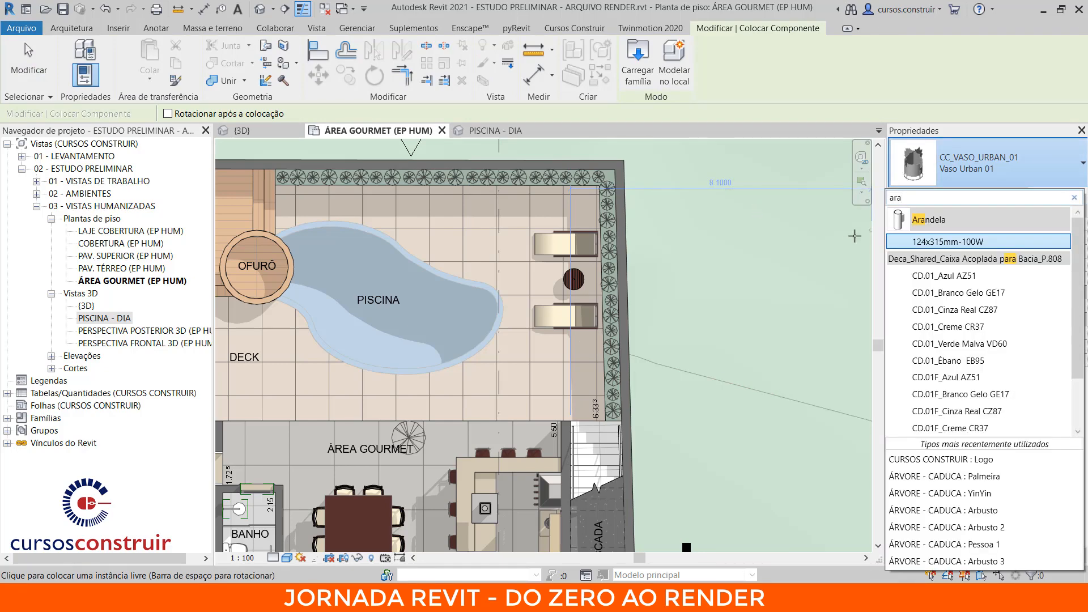
left_click(931, 240)
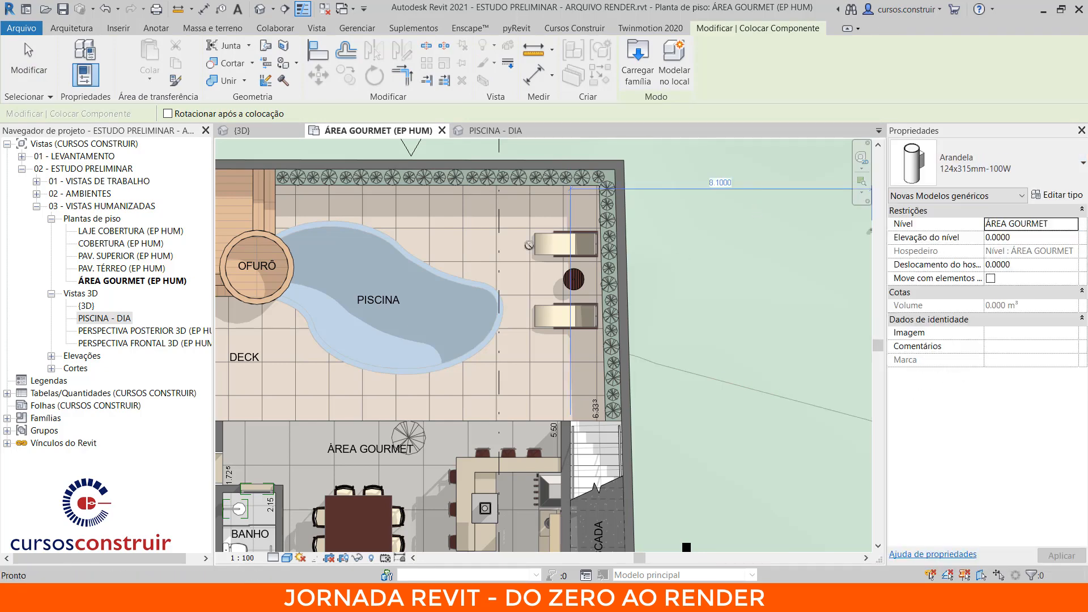
- Place two wall sconces at 2.20 m elevation on the wall behind the pool loungers, one near each end of its planter
scroll(584, 238, "up", 3)
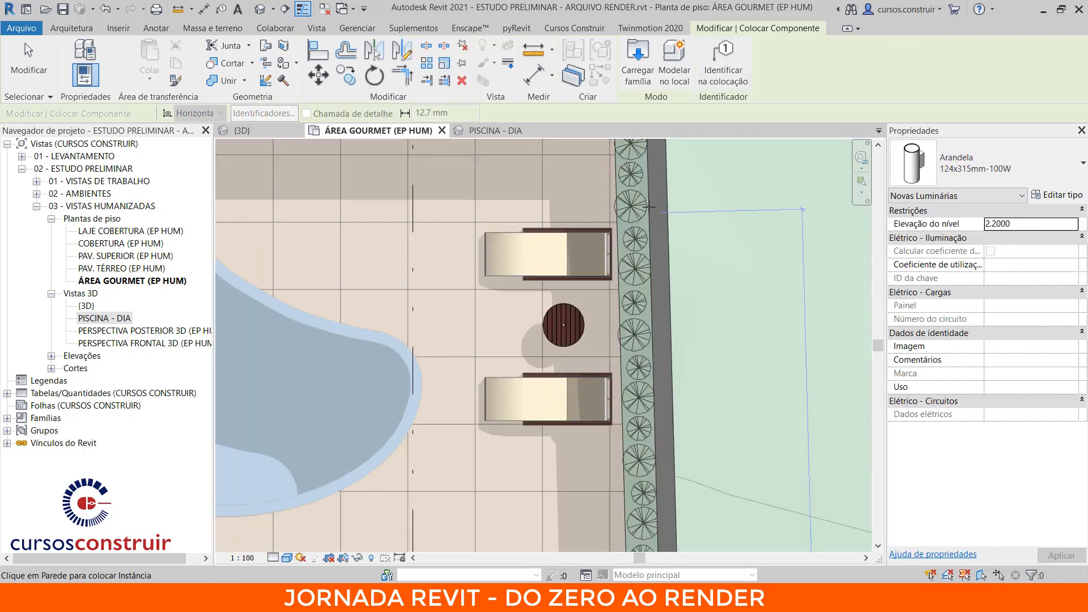
left_click(649, 208)
scroll(689, 363, "down", 2)
middle_click_drag(689, 363, 676, 258)
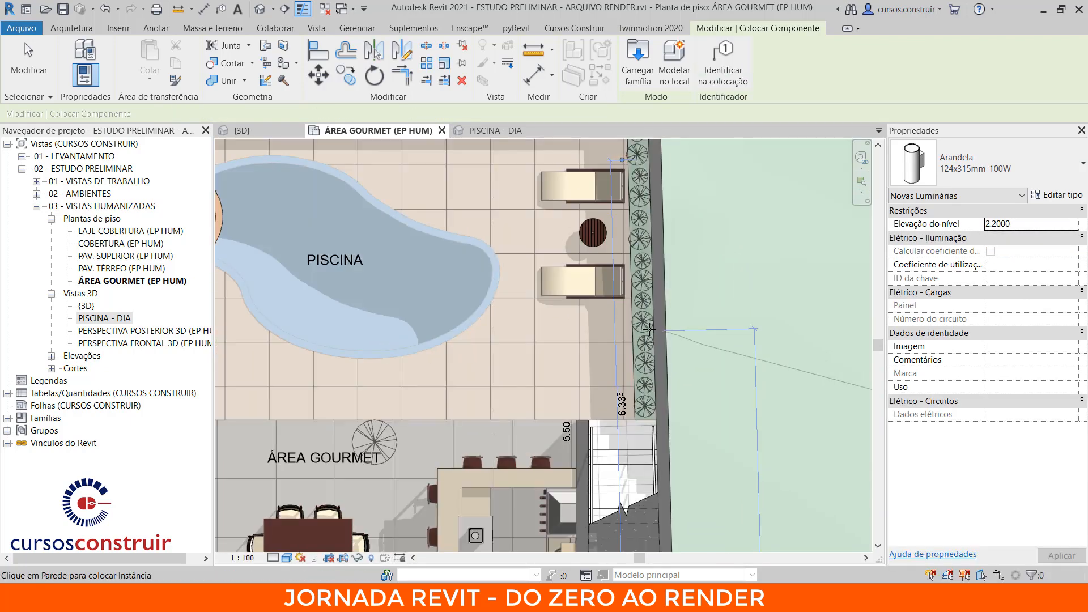
left_click(650, 328)
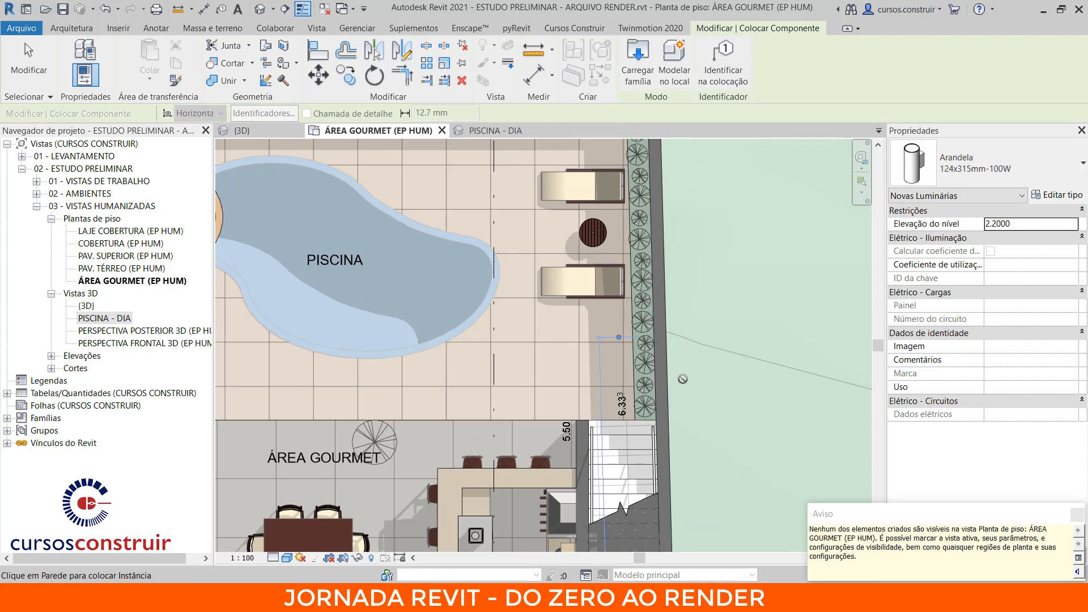
left_click(1077, 514)
- Check the placed sconces in the PISCINA - DIA 3D view and end component placement
left_click(511, 131)
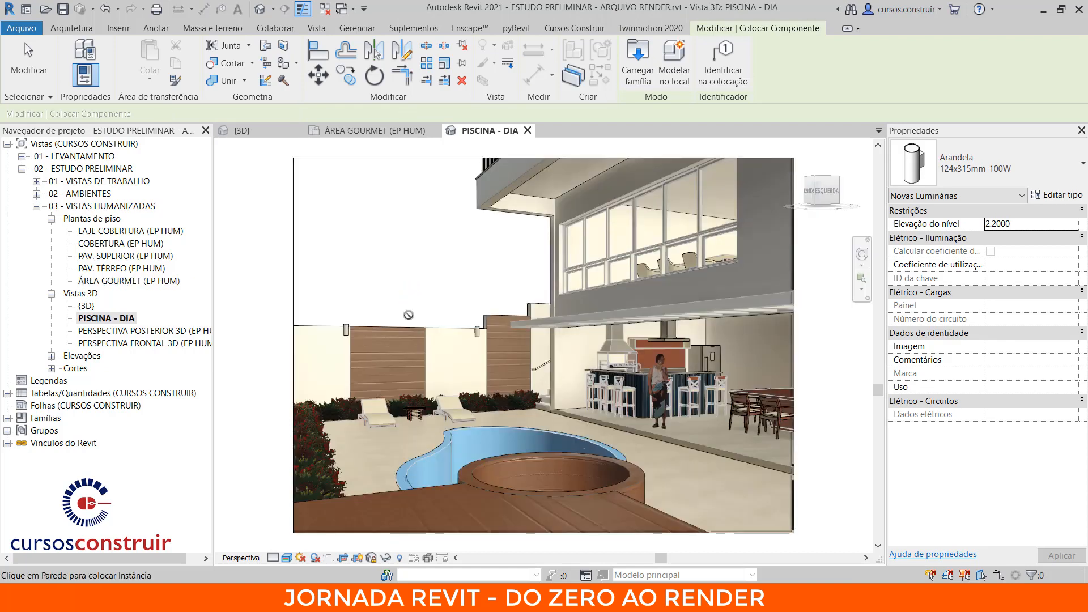
key("Escape")
key("Escape")
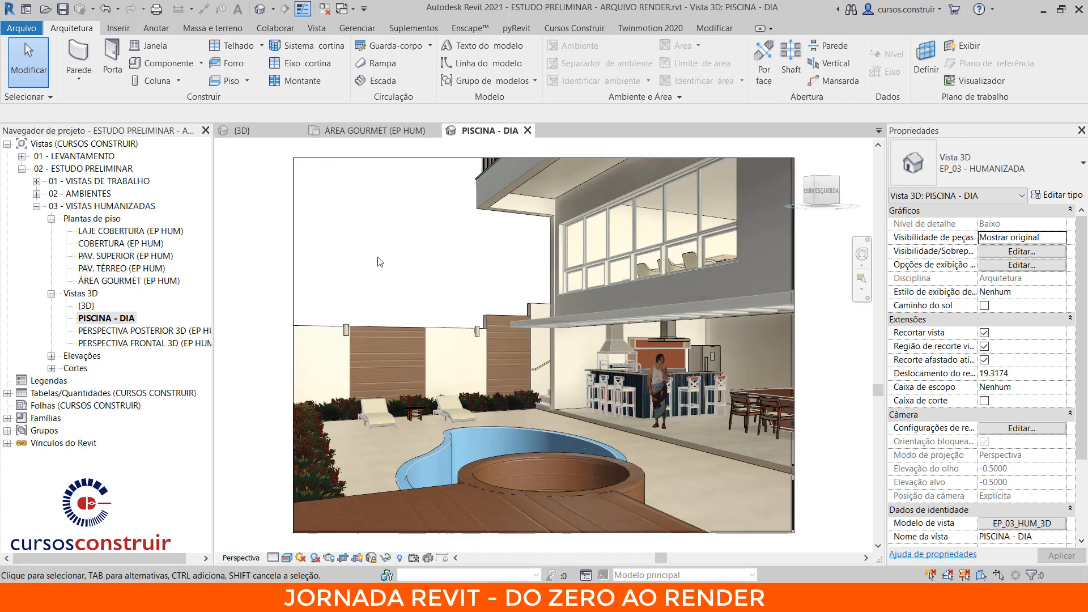
- In the ÁREA GOURMET plan, align the CORTE B section line with the inner face of the wall behind the loungers, detaching its scope box
left_click(374, 130)
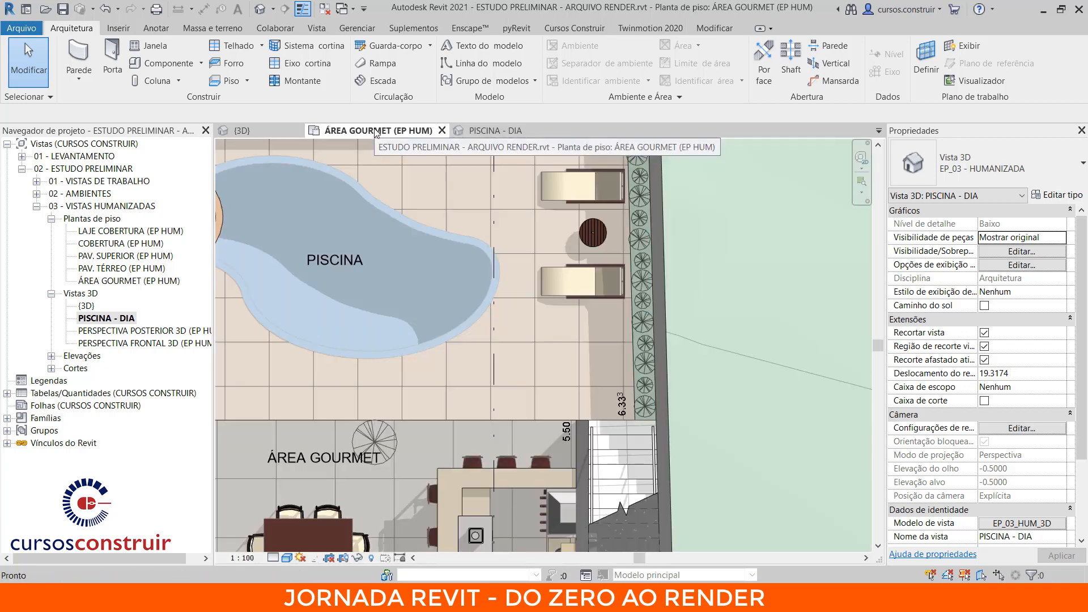
scroll(355, 355, "down", 4)
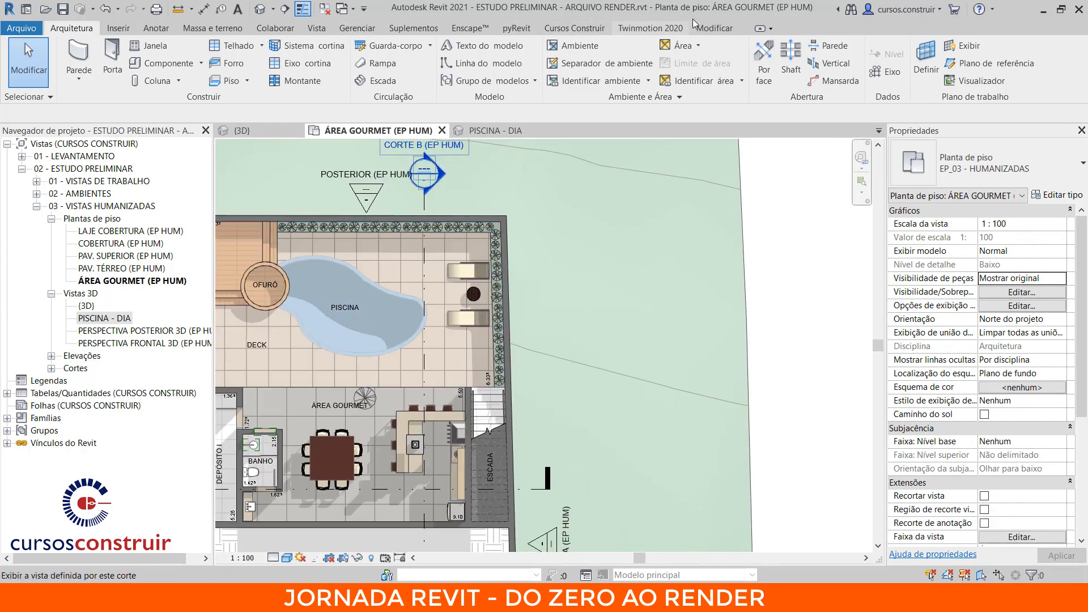
left_click(714, 28)
left_click(318, 51)
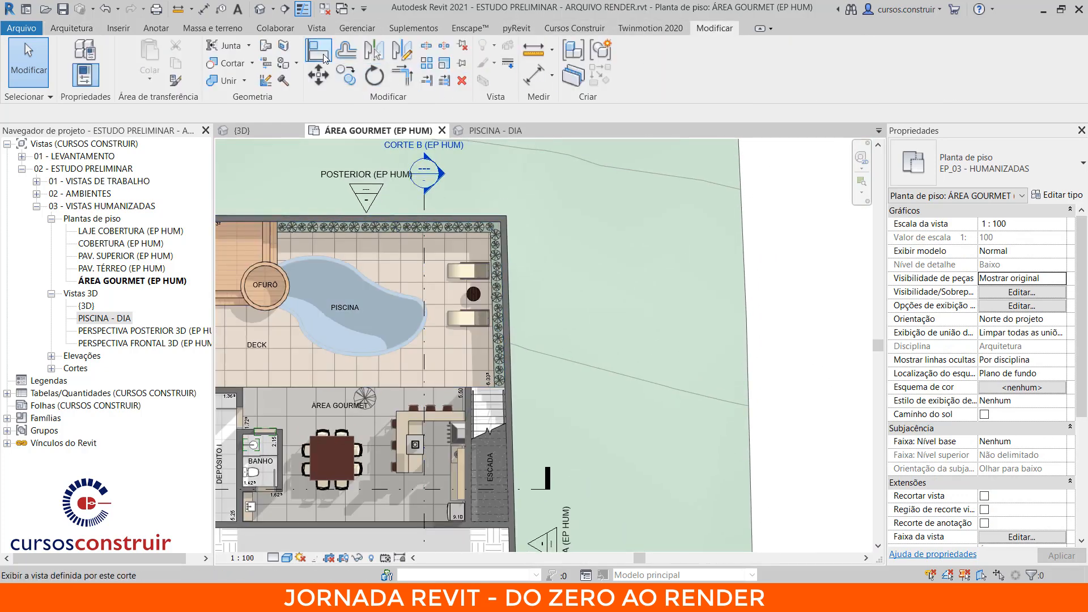
scroll(489, 243, "up", 2)
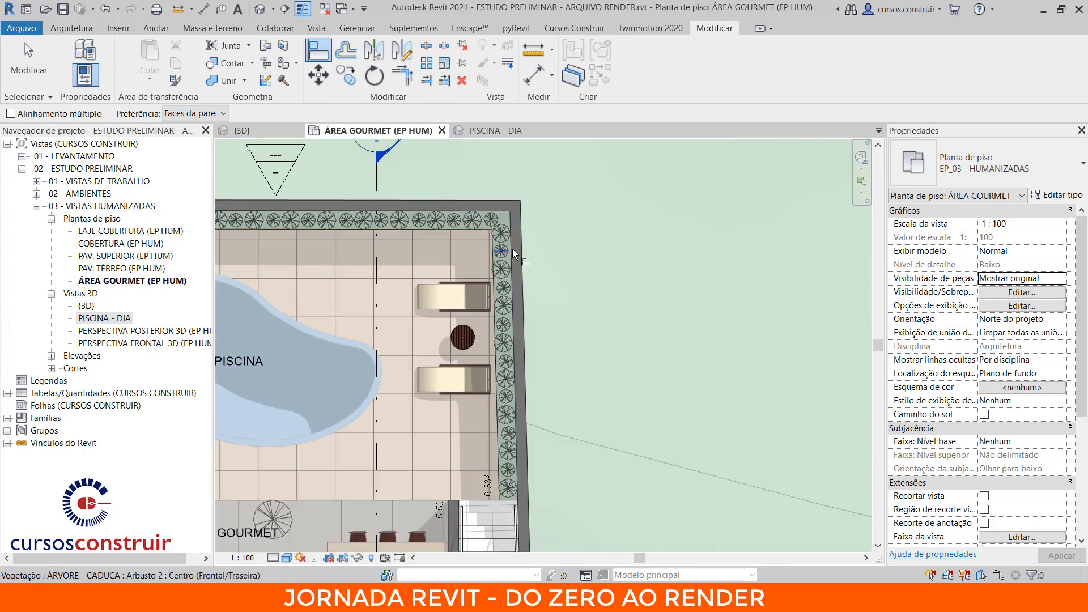
left_click(512, 281)
left_click(377, 182)
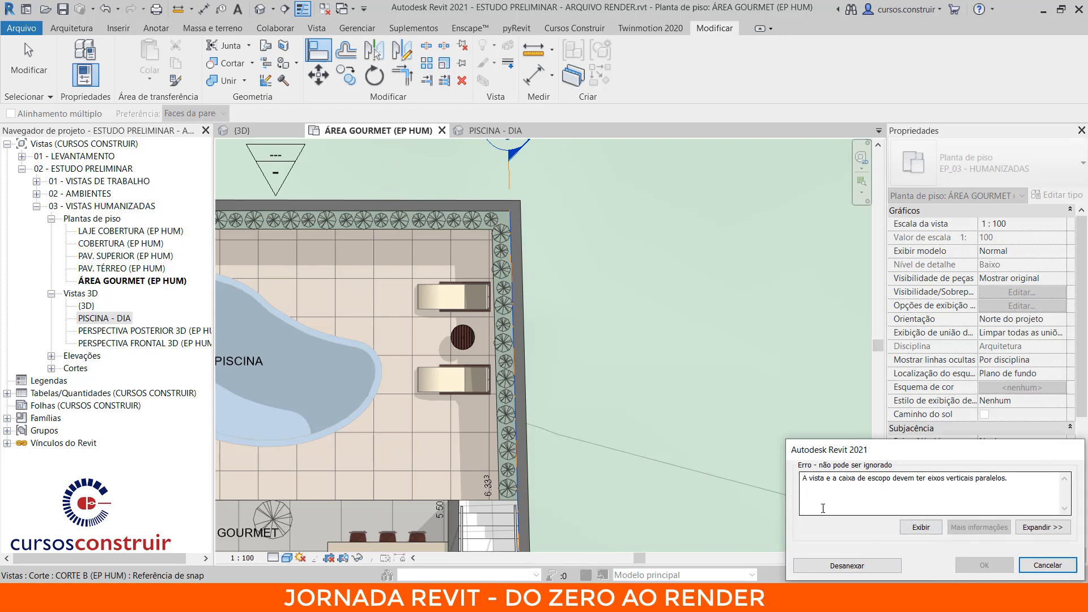
left_click(849, 567)
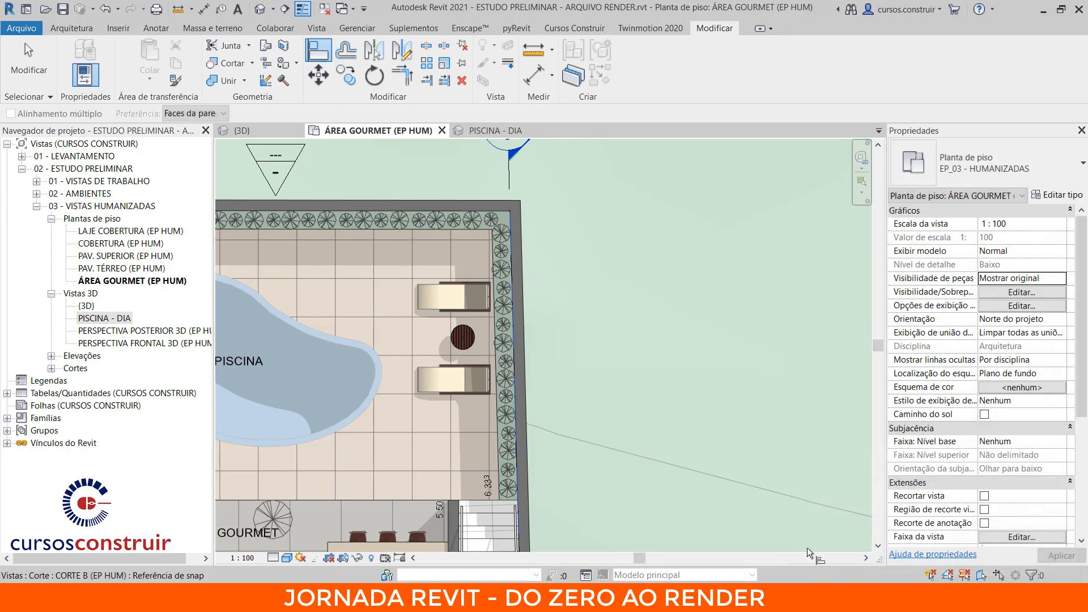
key("Escape")
key("Escape")
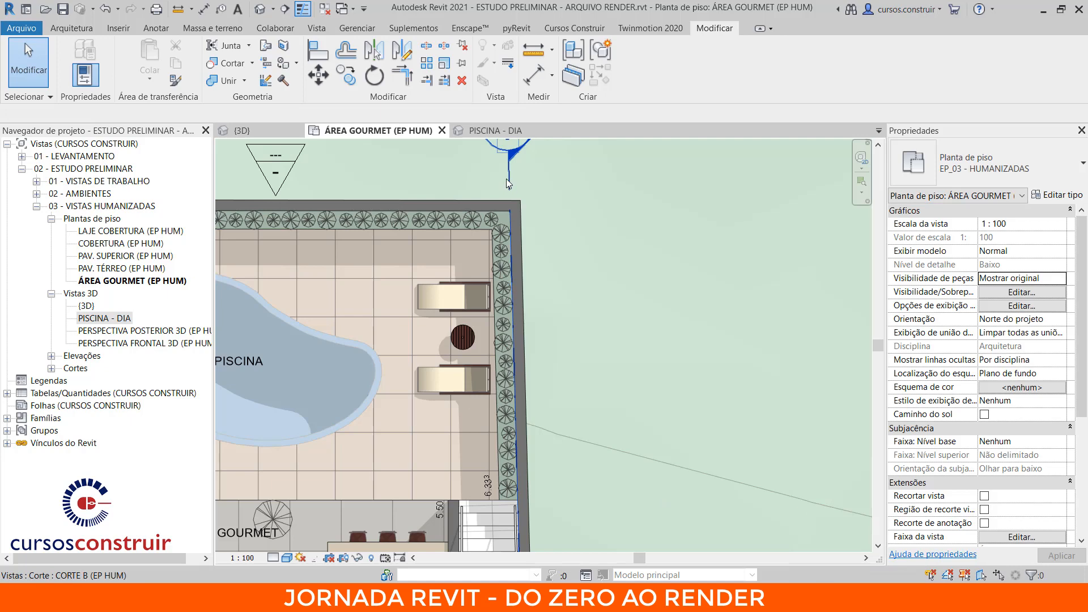
- Move the CORTE B section line away from the wall so that it cuts through the pool loungers
left_click(512, 184)
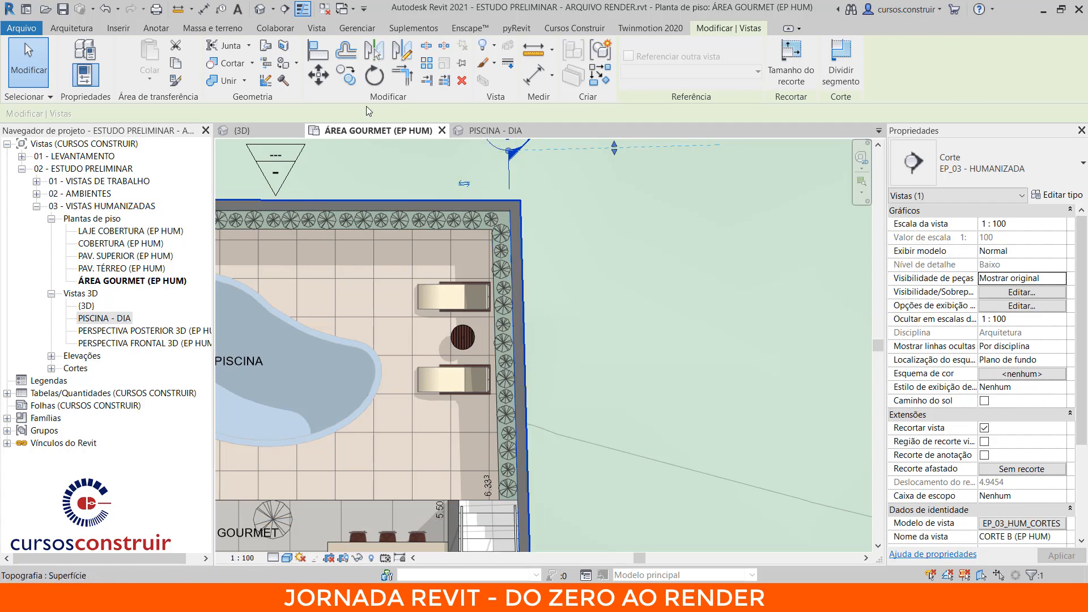
key("m")
key("v")
left_click(499, 207)
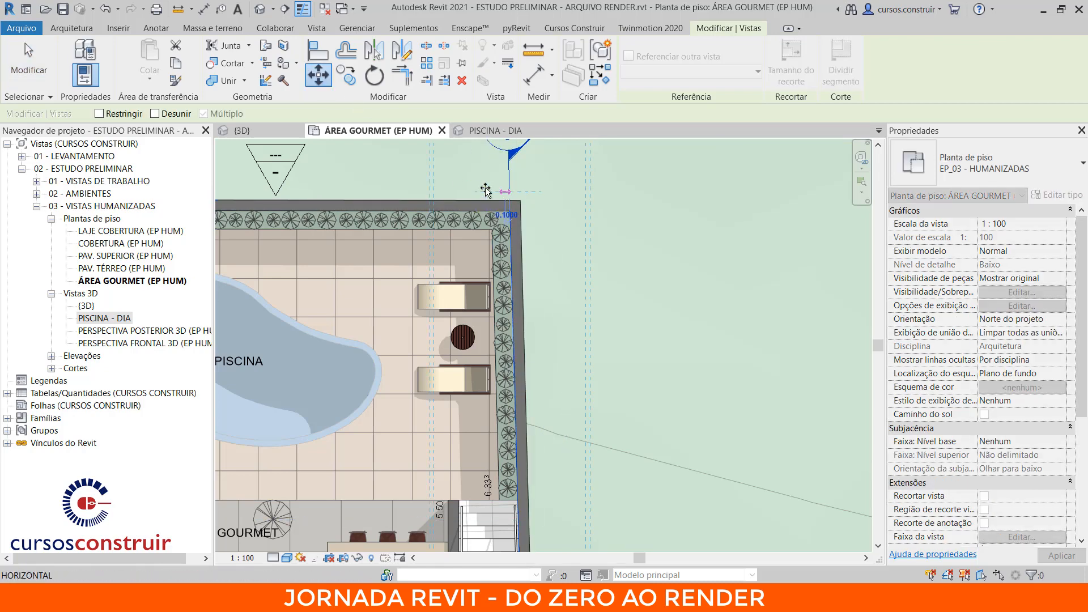
left_click(420, 189)
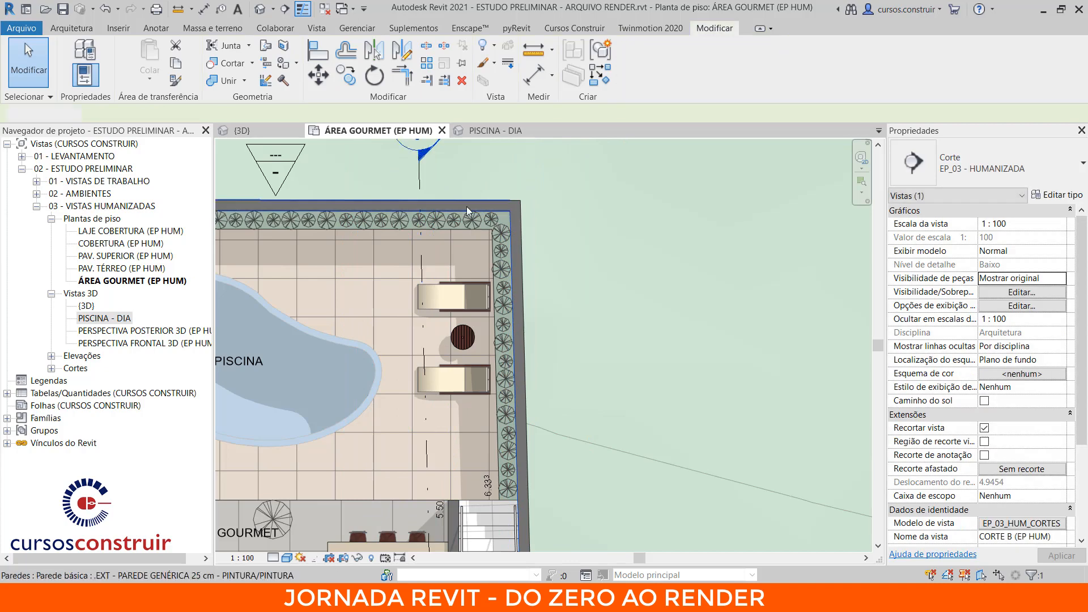
key("Escape")
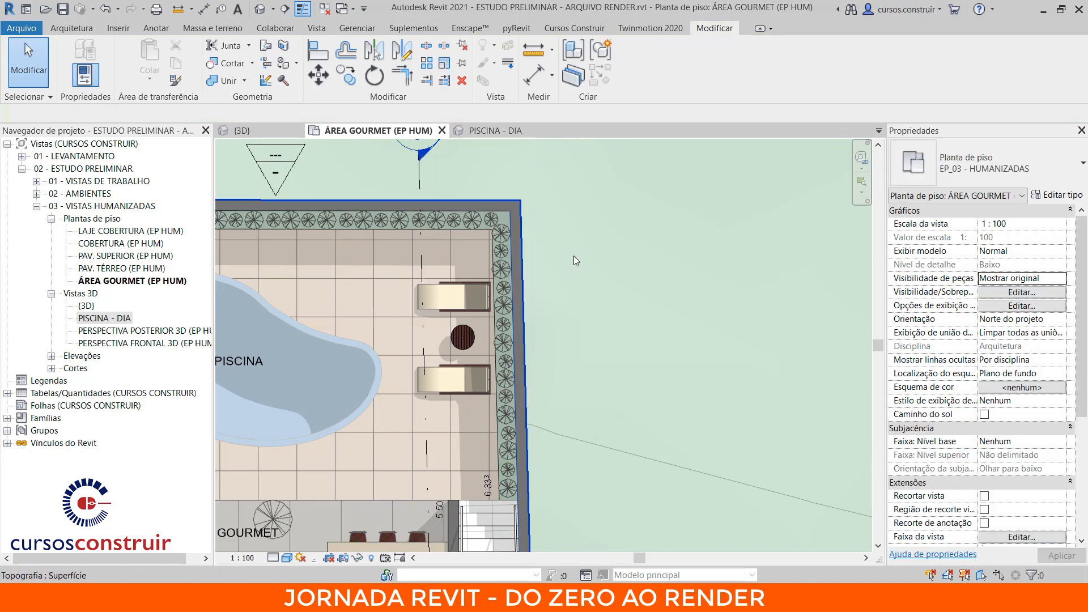
- In the CORTE B section view, move the sconces onto the two slatted wall panels, at about 1.90 m and 2.09 m elevation
double_click(428, 164)
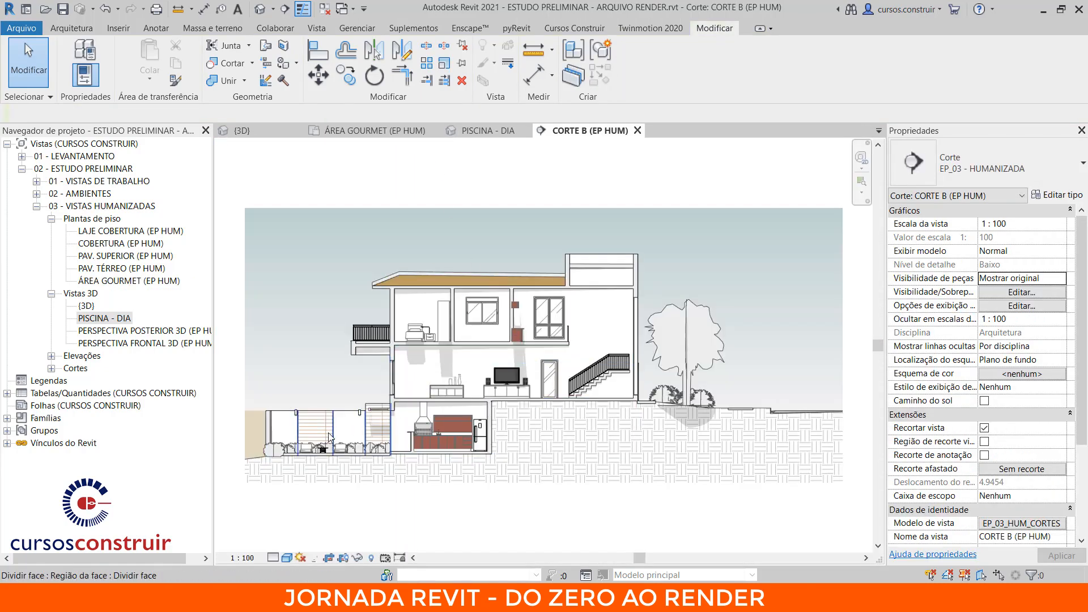
scroll(409, 377, "up", 5)
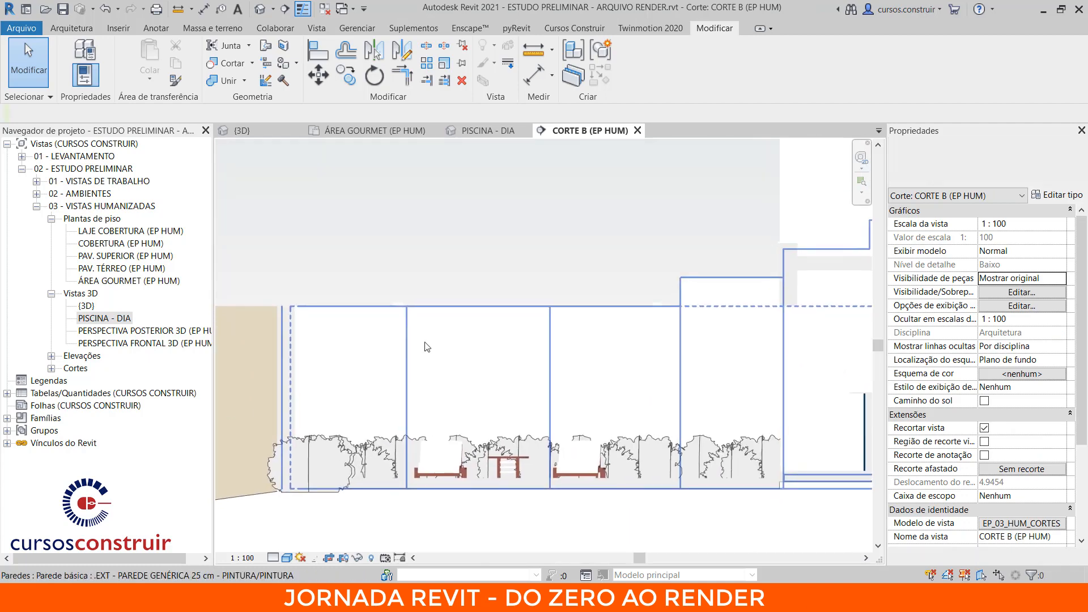
left_click(394, 307)
left_click_drag(393, 308, 475, 331)
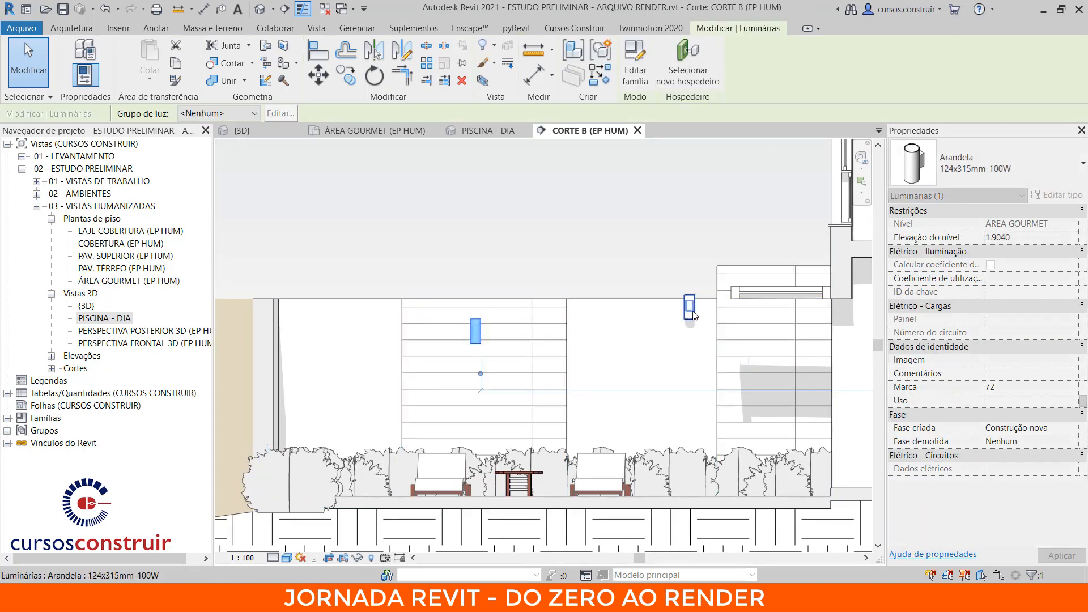
left_click_drag(689, 309, 775, 317)
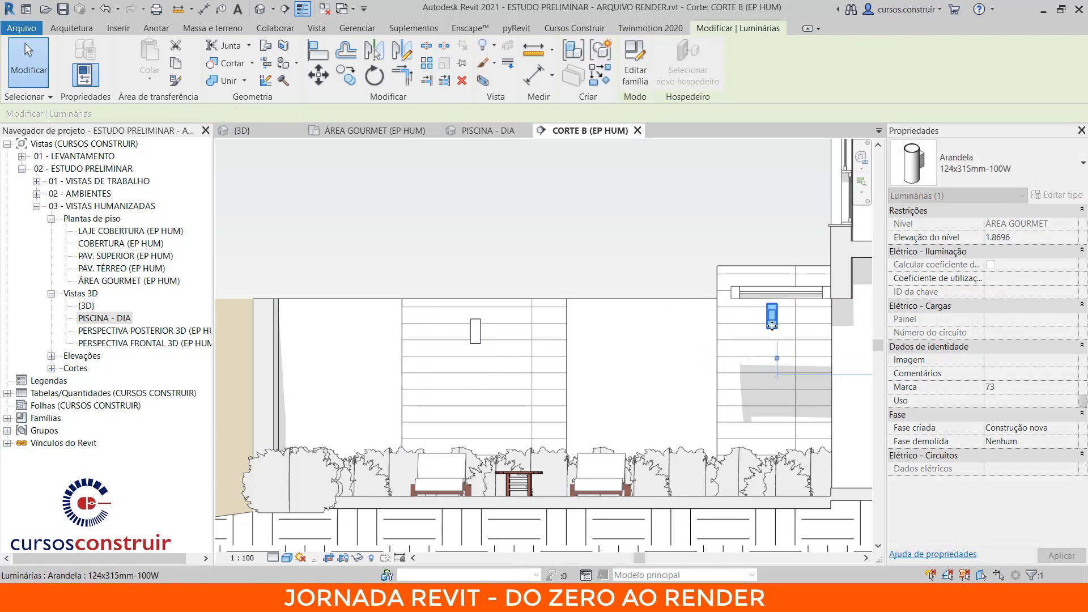
- Dimension the sconce between both edges of the wide slatted panel and make the distances equal to center it
left_click(538, 80)
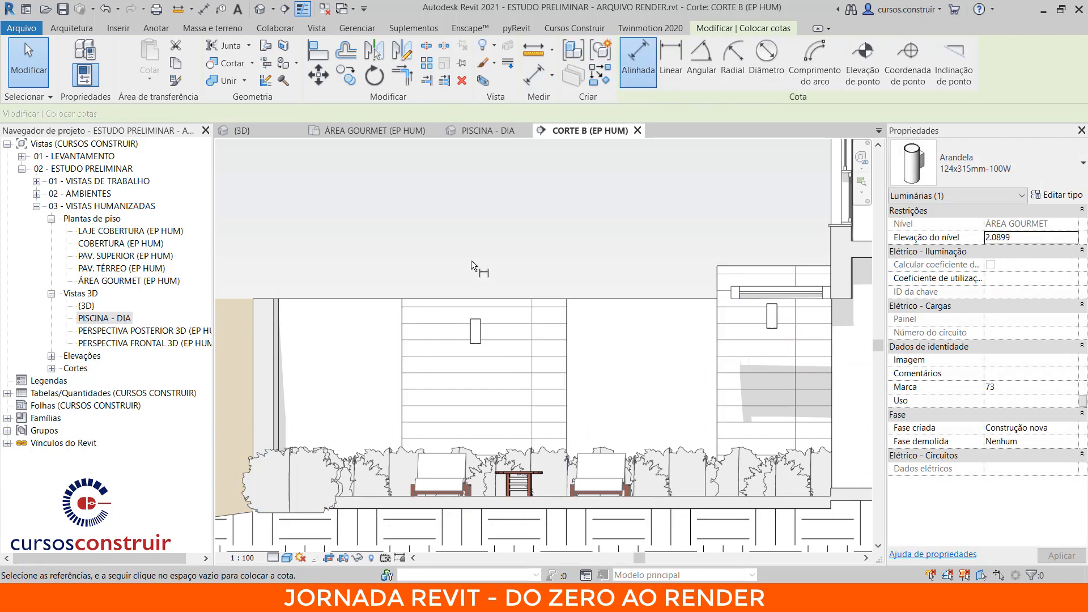
left_click(402, 340)
left_click(485, 335)
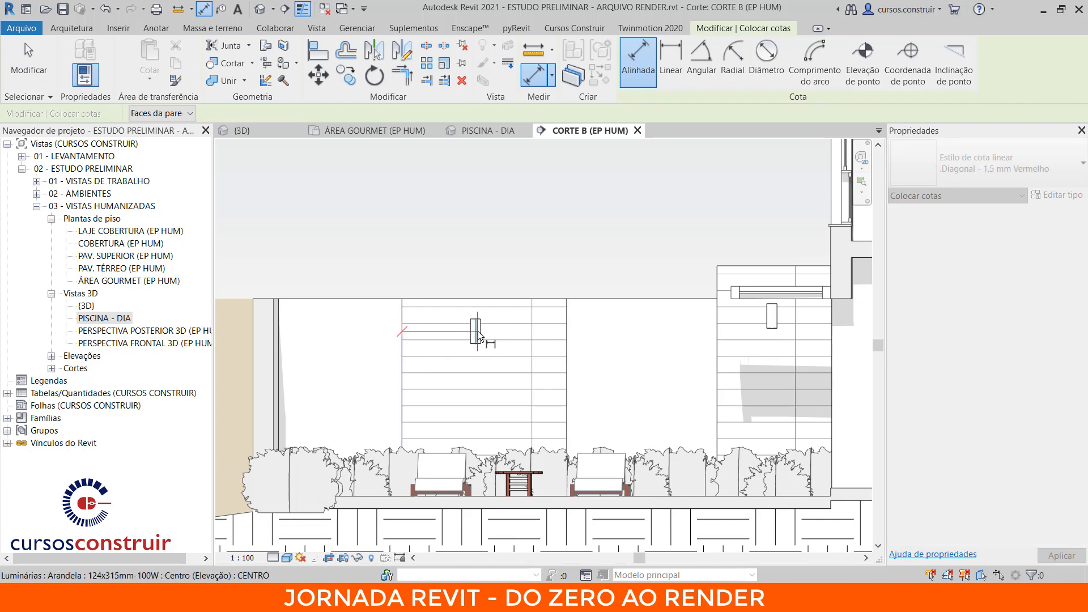
left_click(566, 333)
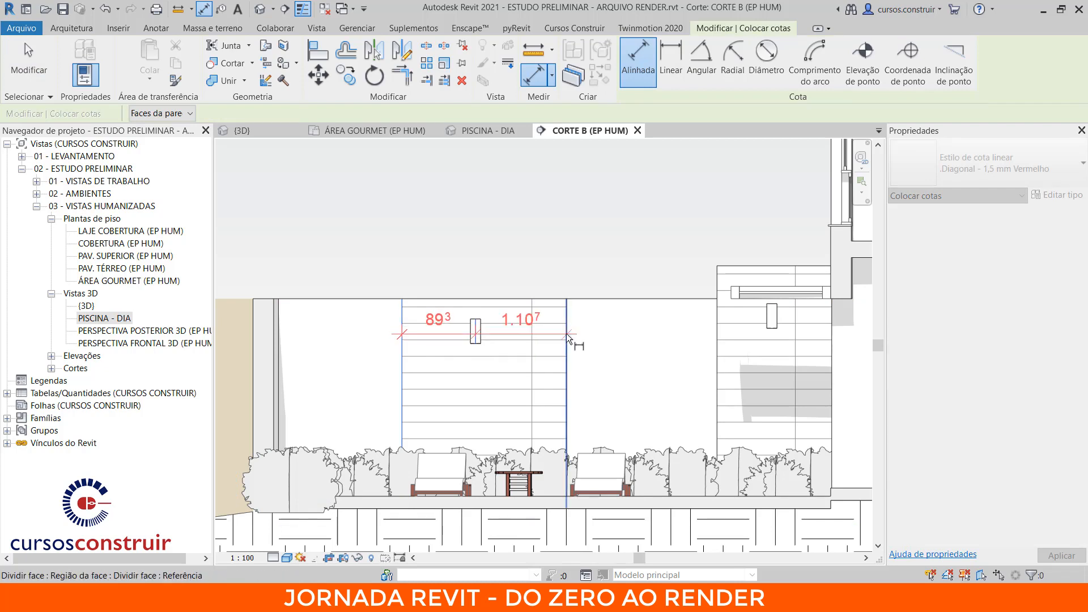
left_click(597, 338)
left_click(484, 233)
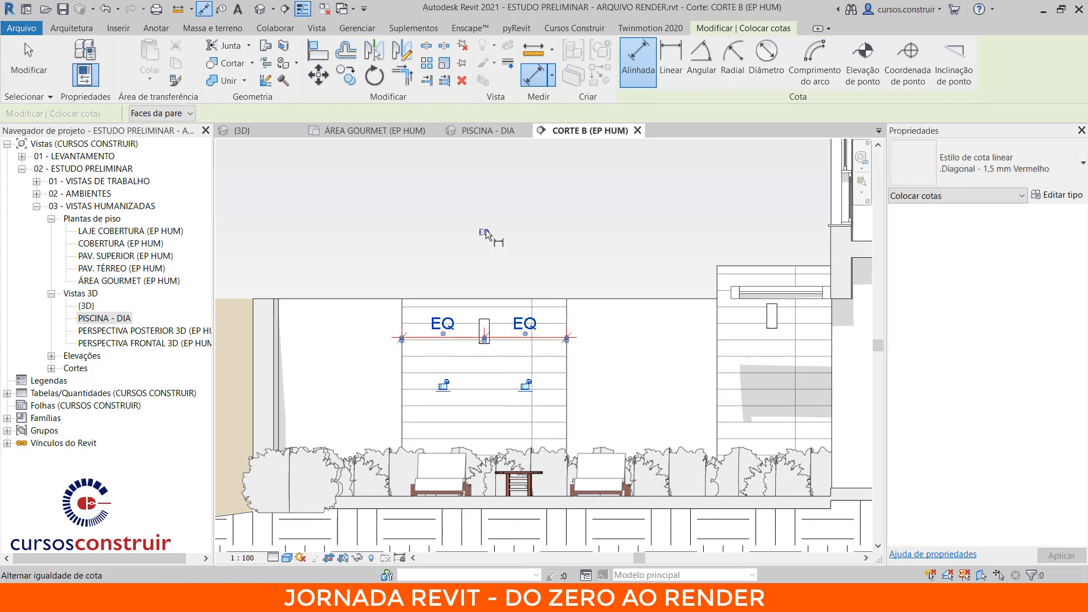
- Dimension the other sconce between the edges of the narrower slatted panel beside the house and equalize the distances
middle_click_drag(707, 341, 535, 333)
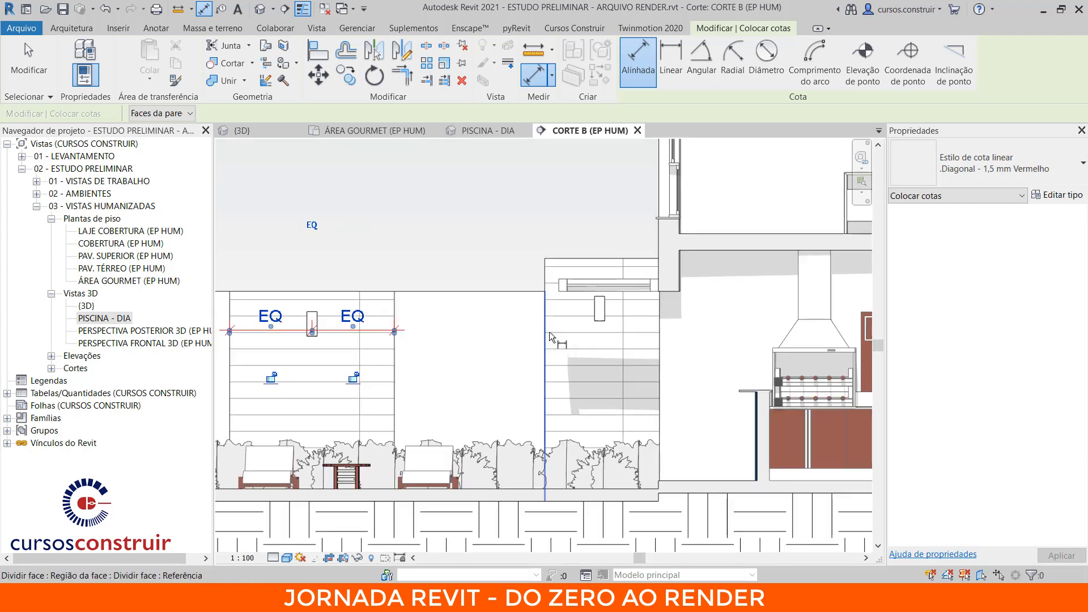
left_click(550, 331)
left_click(601, 312)
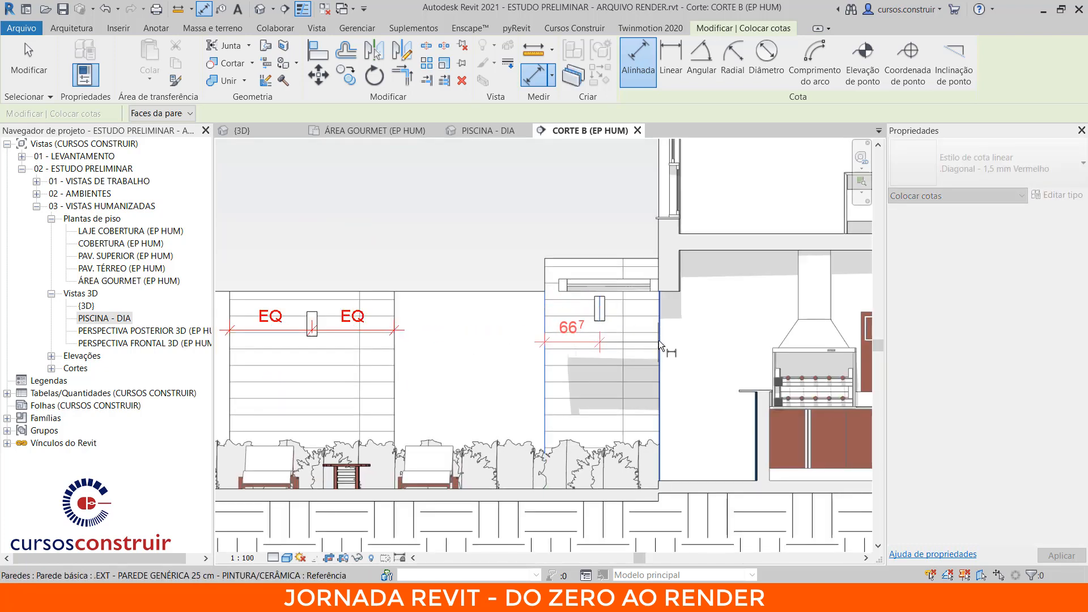
left_click(659, 341)
left_click(569, 350)
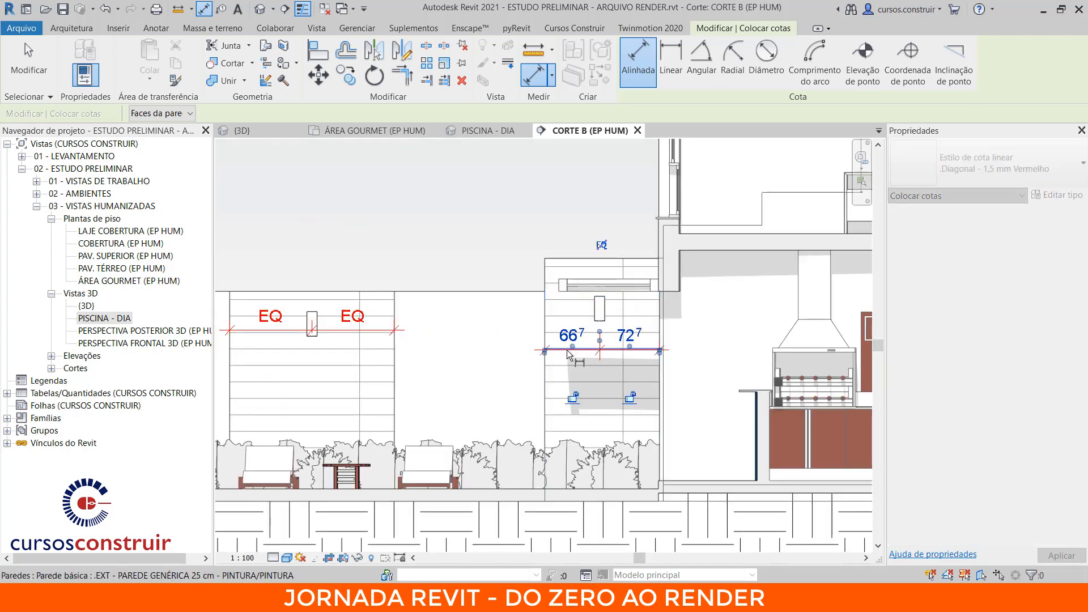
left_click(602, 245)
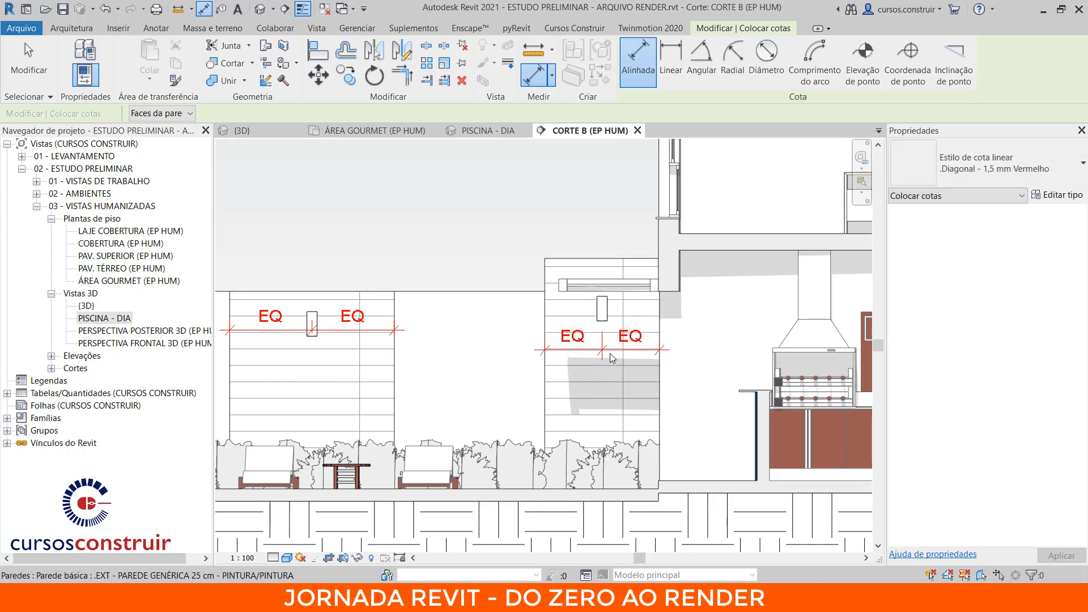
- Delete the equality dimensions on both slatted panels, removing the constraint from the wide panel's sconce
key("Escape")
key("Escape")
left_click(605, 350)
key("Delete")
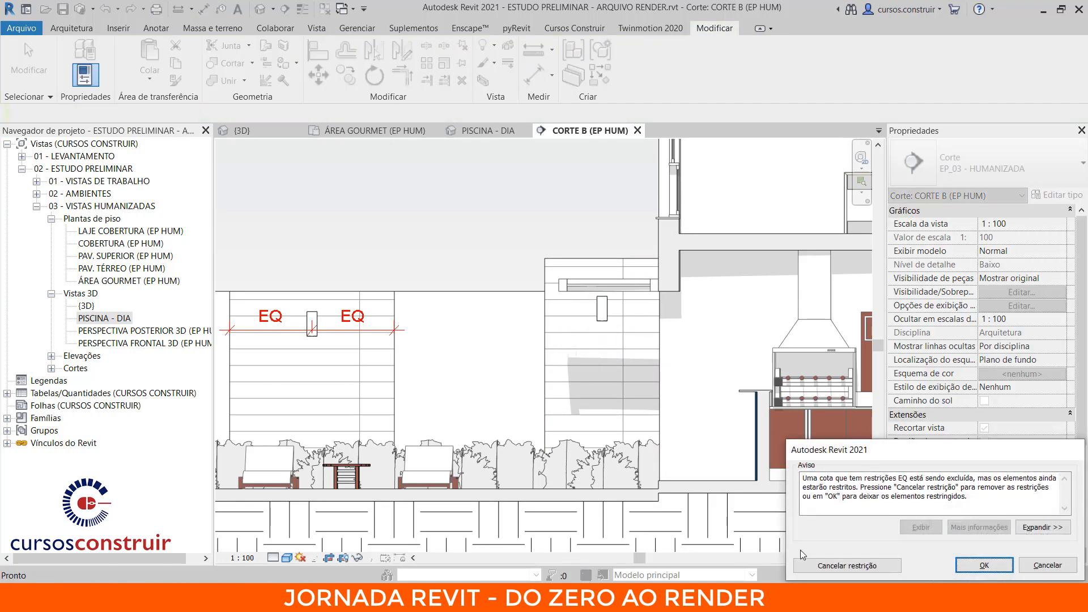
key("Escape")
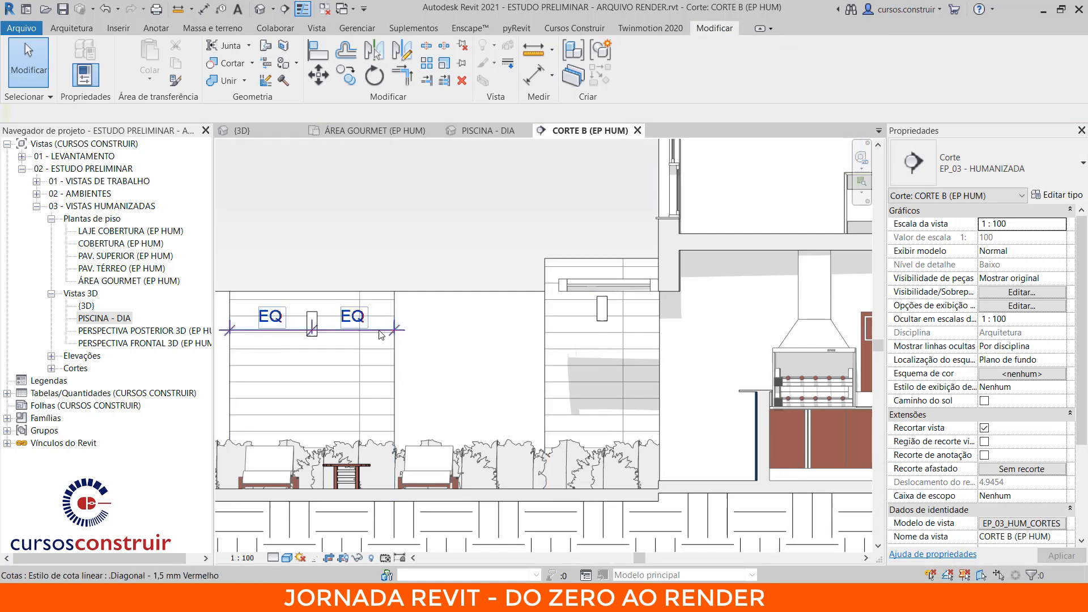
left_click(340, 330)
key("Delete")
left_click(847, 566)
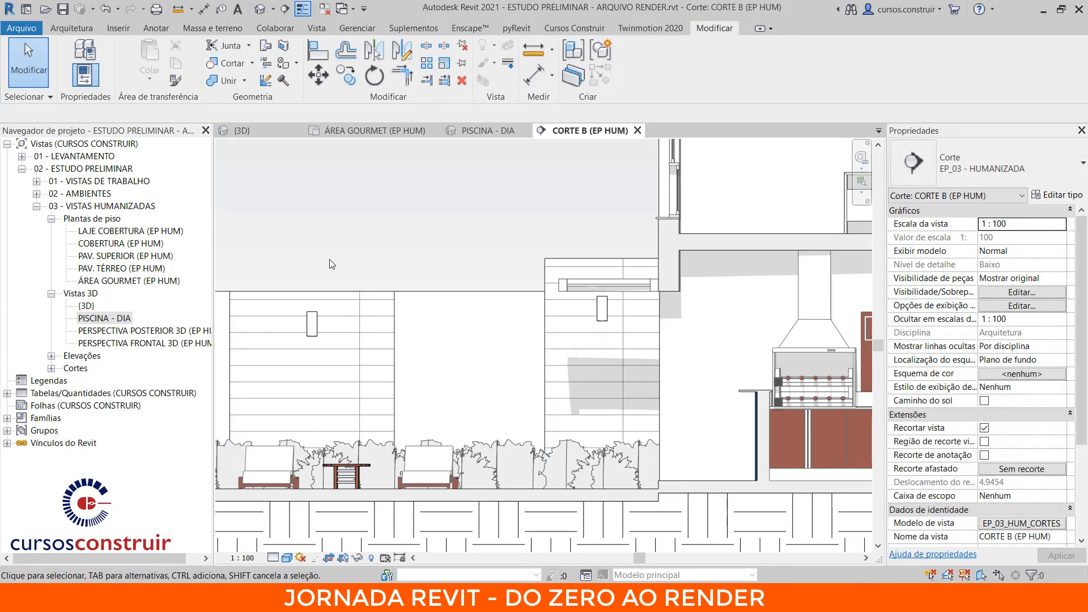
- Set the level elevation of both sconces to 1.80 m and close the CORTE B section view
left_click(312, 324)
left_click(602, 309, "ctrl")
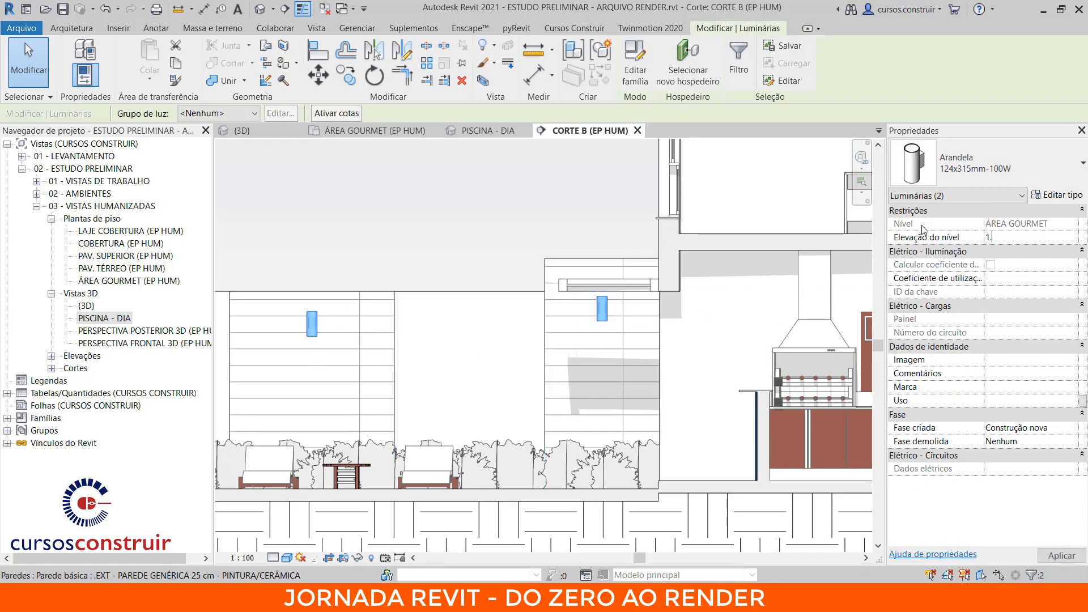
type("1.8000")
left_click(348, 199)
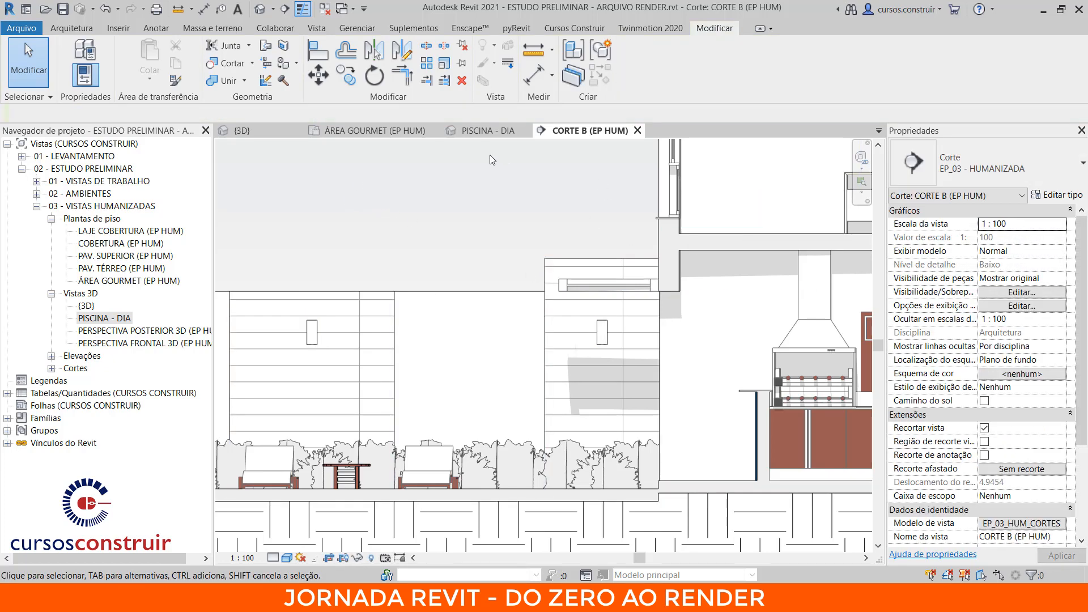
left_click(471, 130)
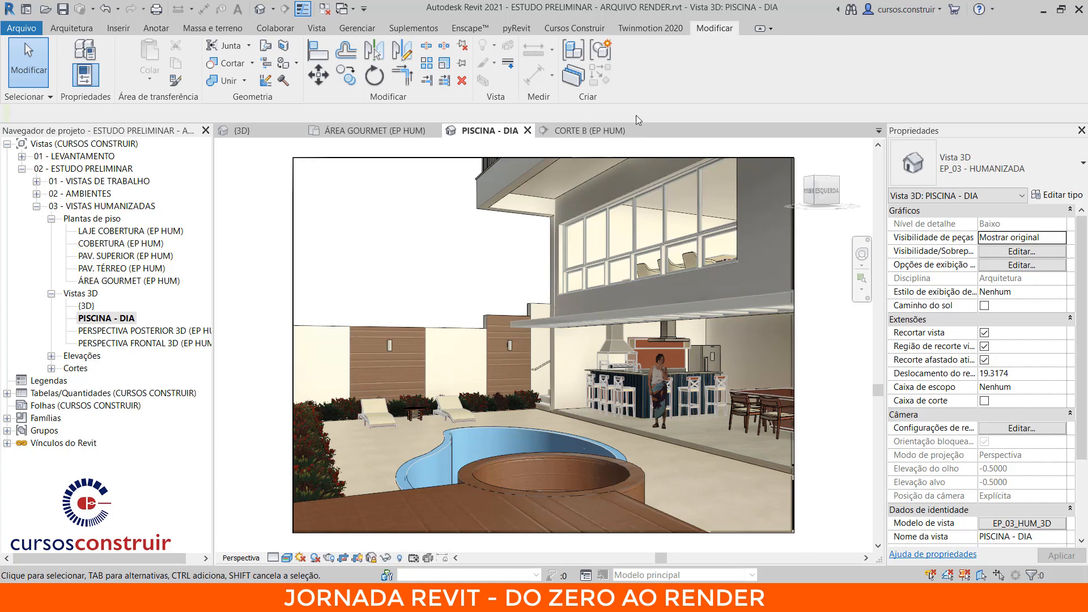
left_click(634, 131)
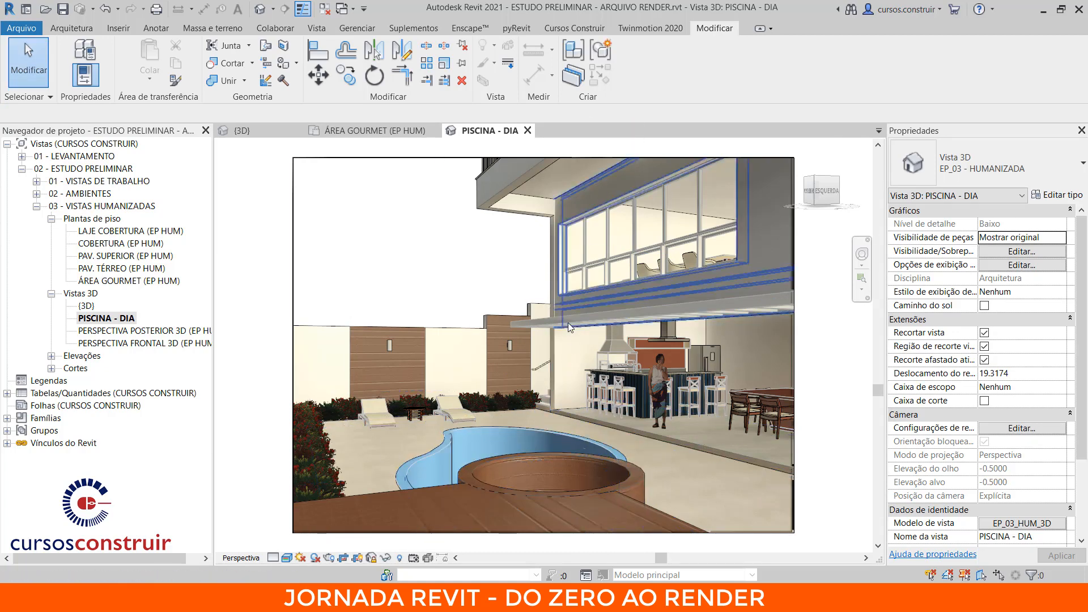
- In the ÁREA GOURMET plan, place the CC_CHINELO Branco e rosa flip-flops on the wooden deck beside the OFURÔ tub
left_click(363, 130)
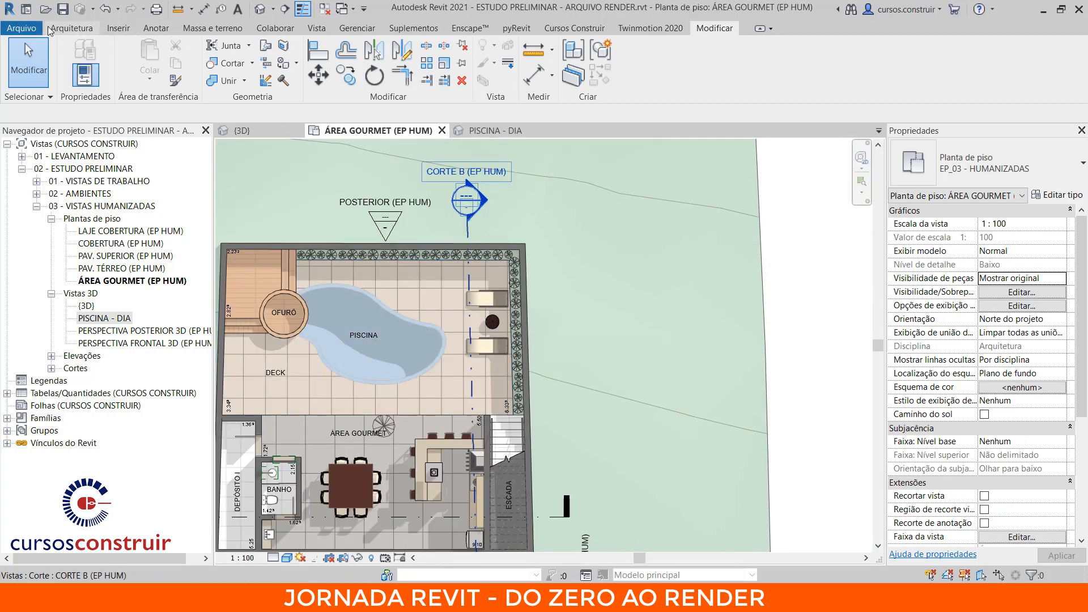
key("c")
key("m")
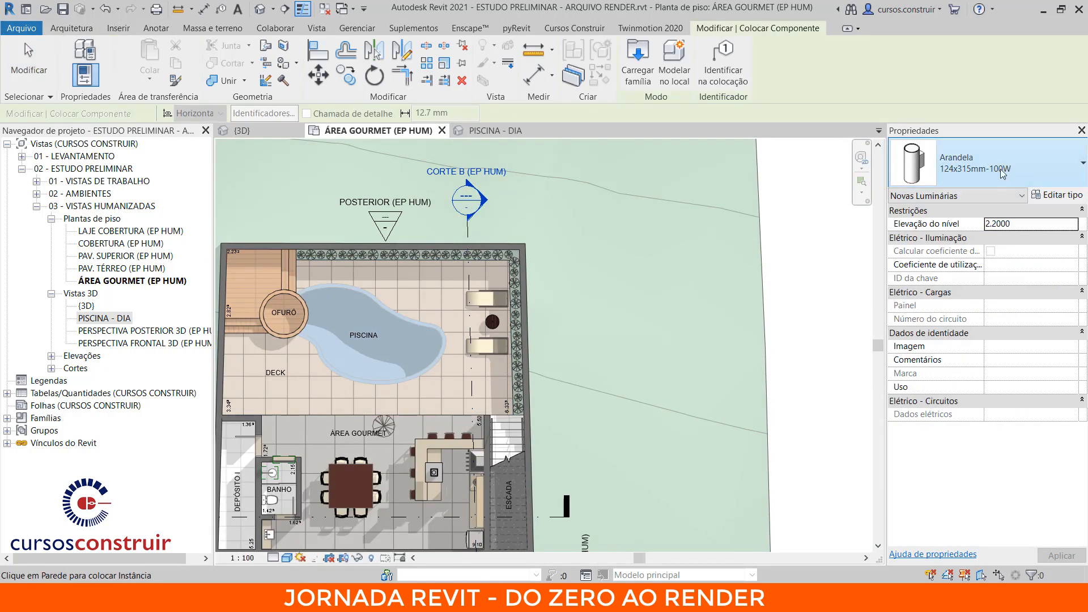
left_click(1001, 169)
type("chi")
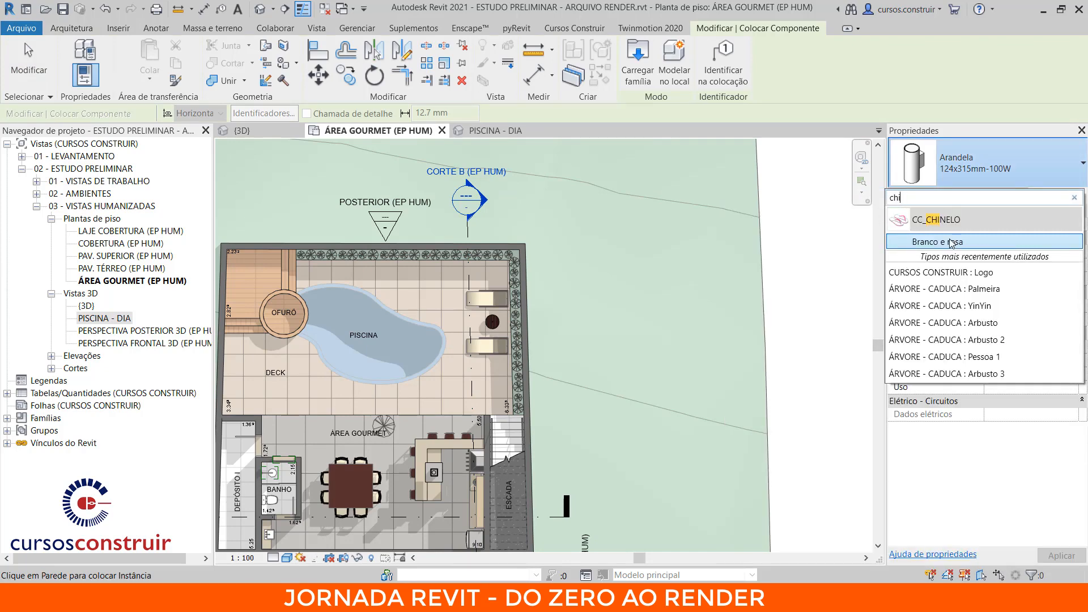
left_click(952, 243)
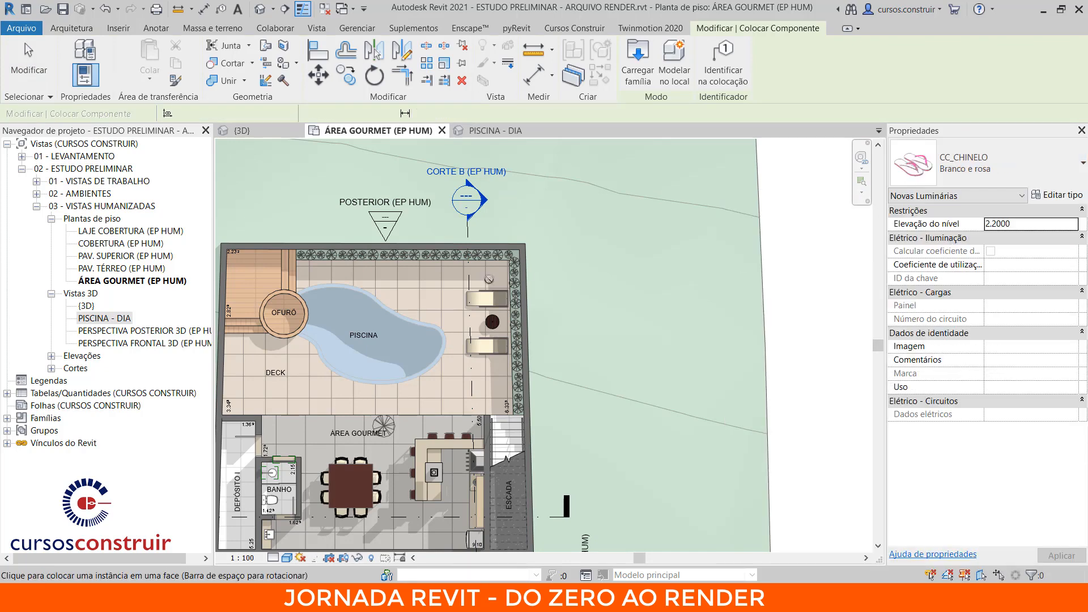
scroll(314, 294, "up", 5)
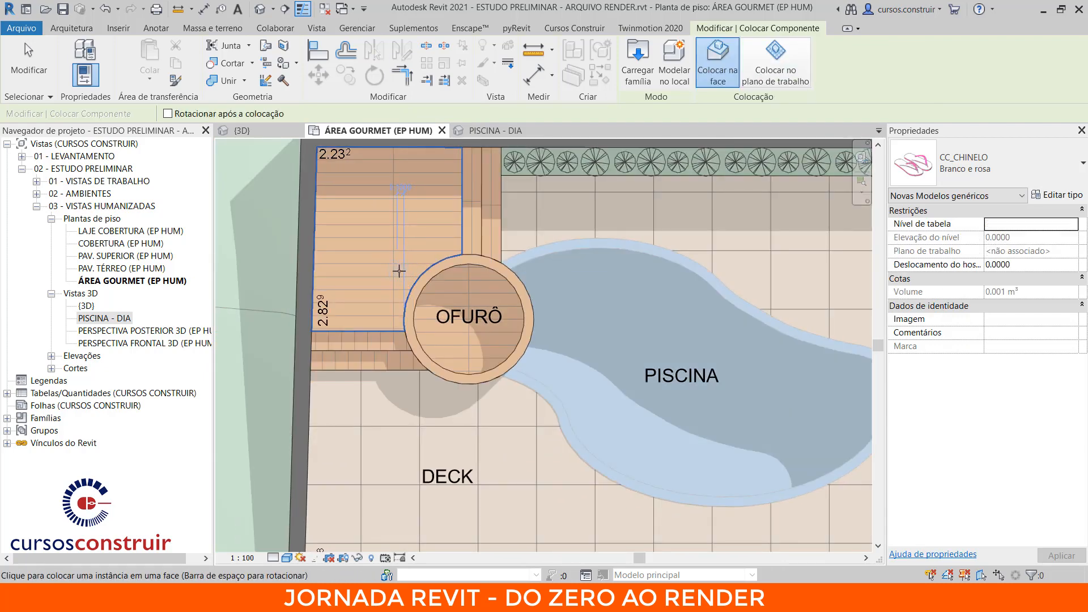
left_click(398, 271)
key("Escape")
key("Escape")
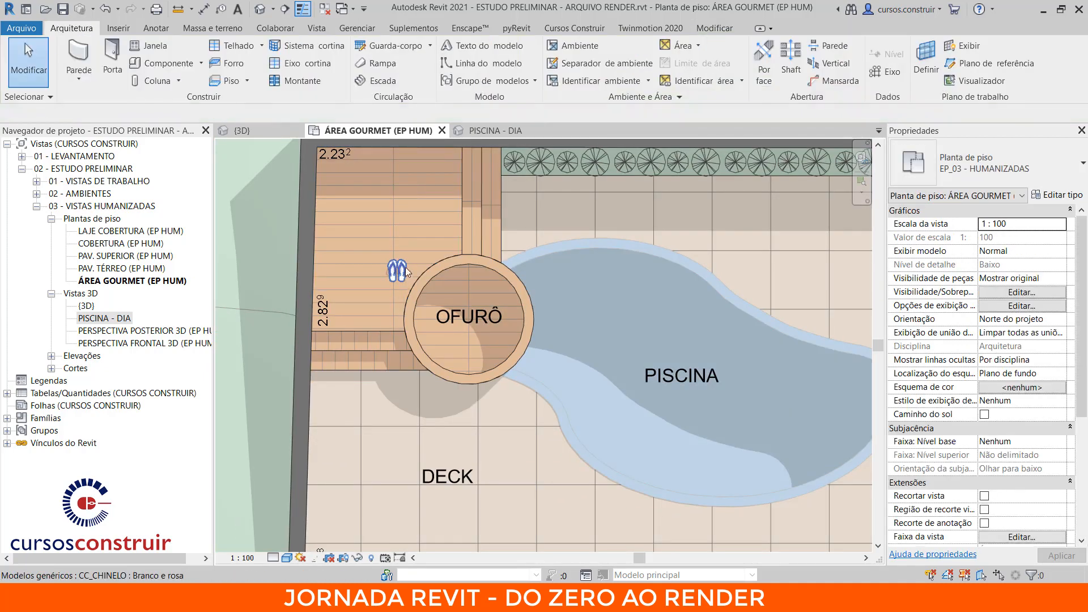
left_click(494, 131)
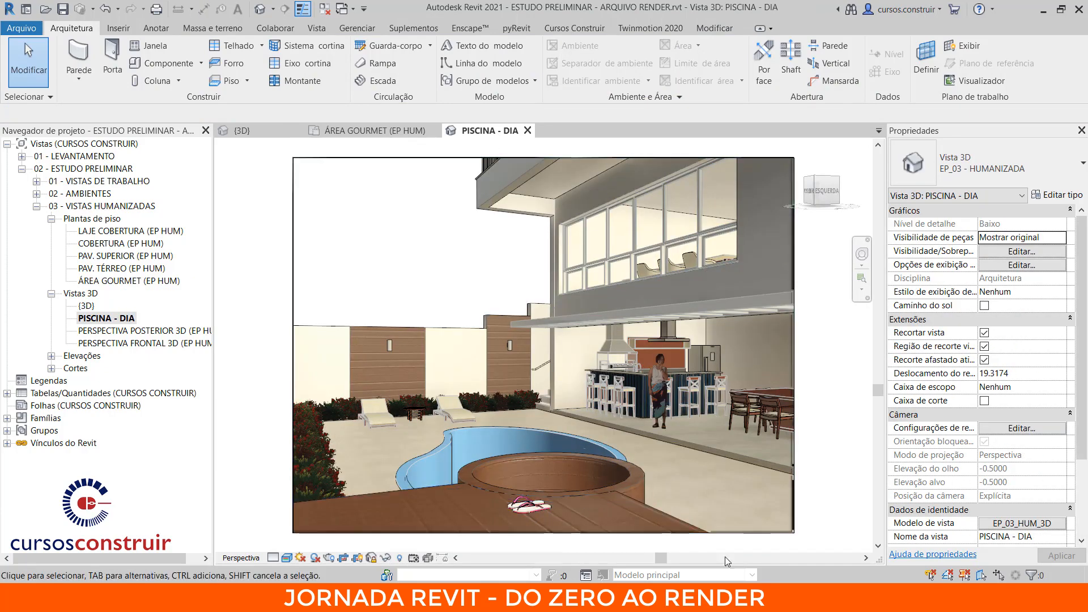
- Move the flip-flops down the deck toward its steps and rotate them by about 10°, checking them in the PISCINA - DIA view
left_click(374, 131)
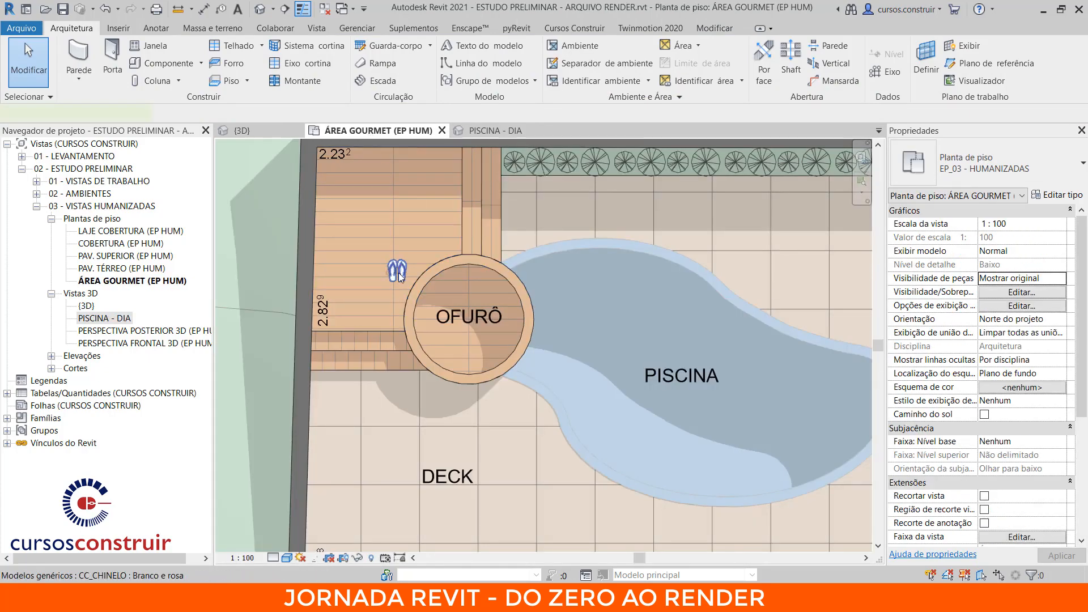
left_click_drag(397, 271, 385, 303)
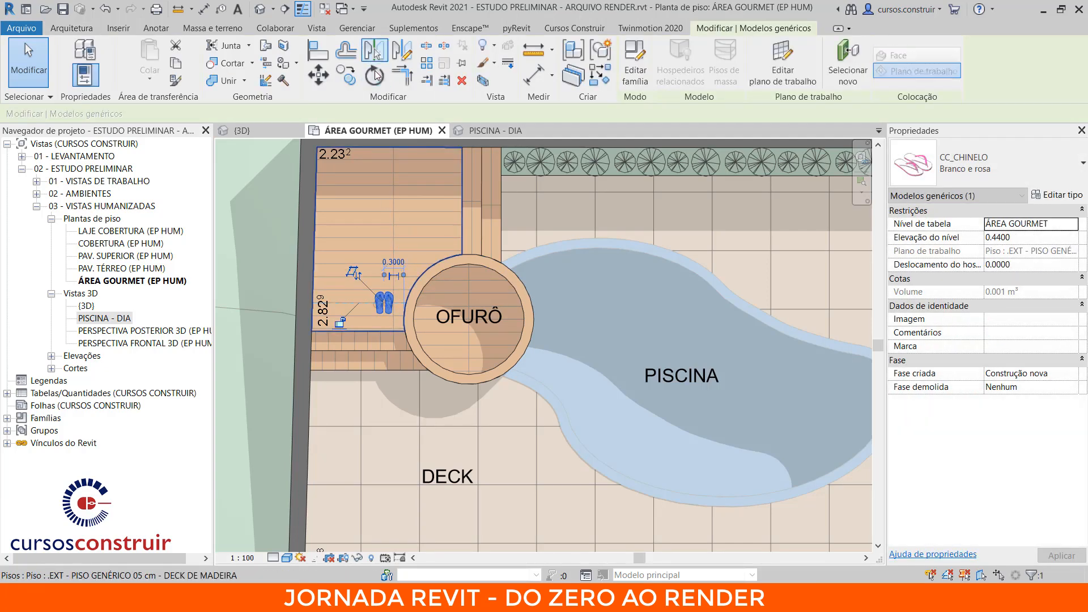
key("r")
key("o")
left_click(383, 276)
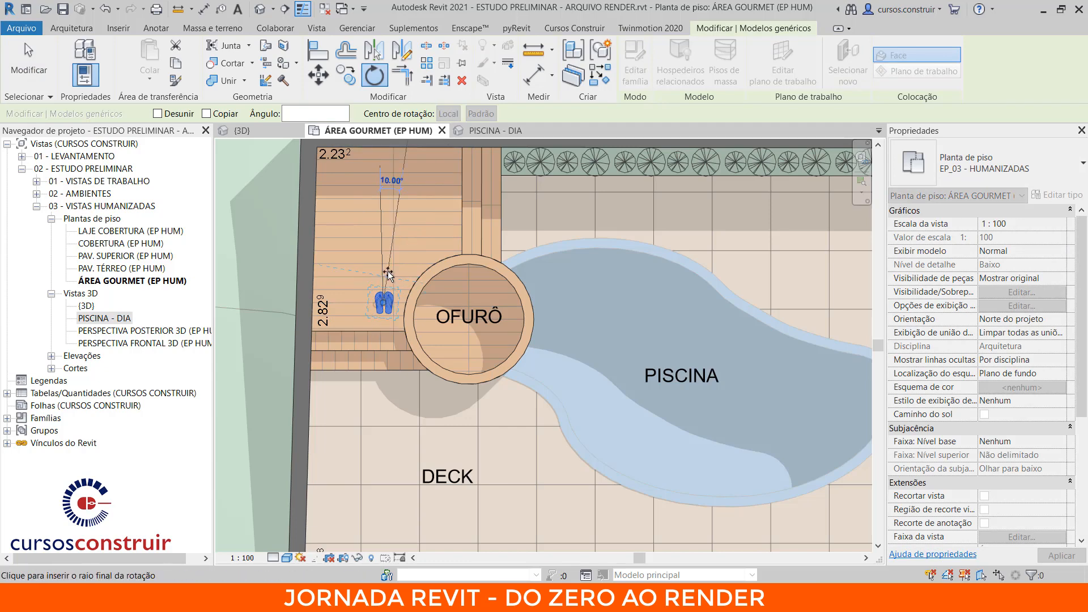
left_click(386, 271)
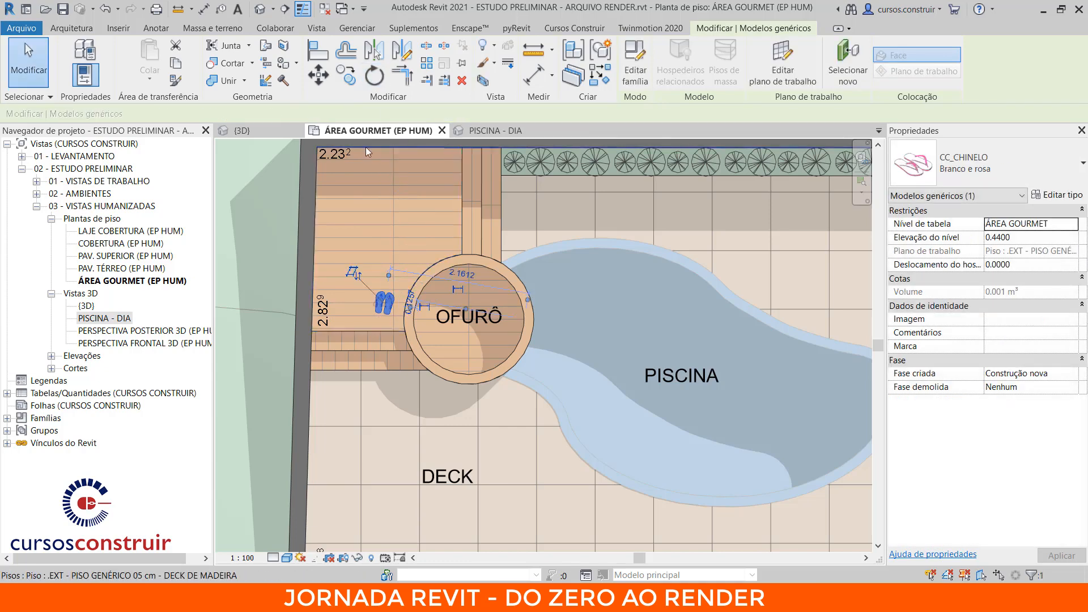
left_click(491, 132)
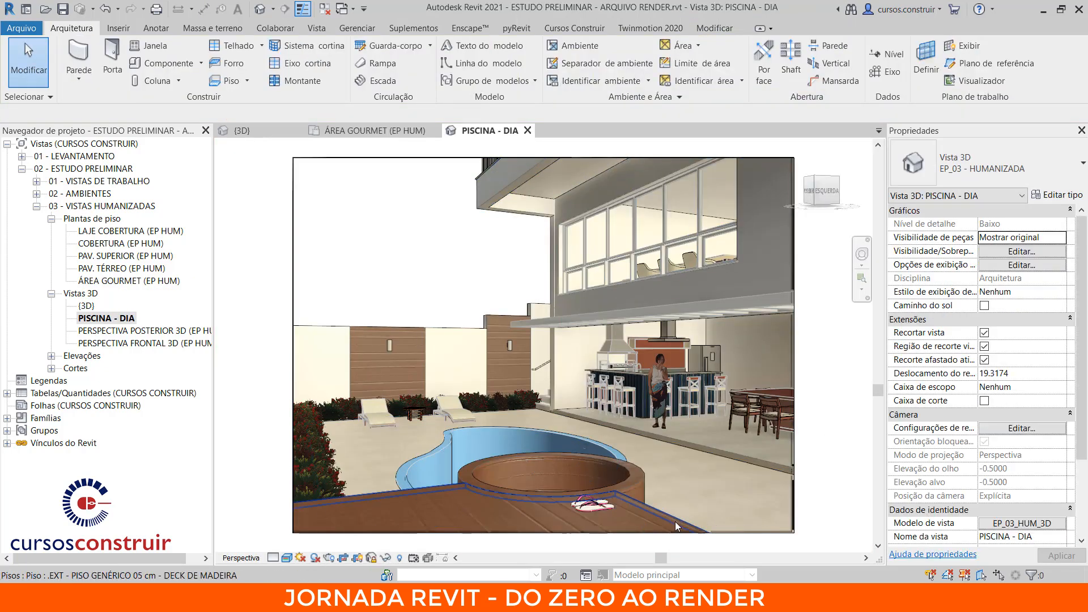
- In the ÁREA GOURMET plan, shift the flip-flops slightly away from the OFURÔ tub and recheck the PISCINA - DIA view
left_click(374, 131)
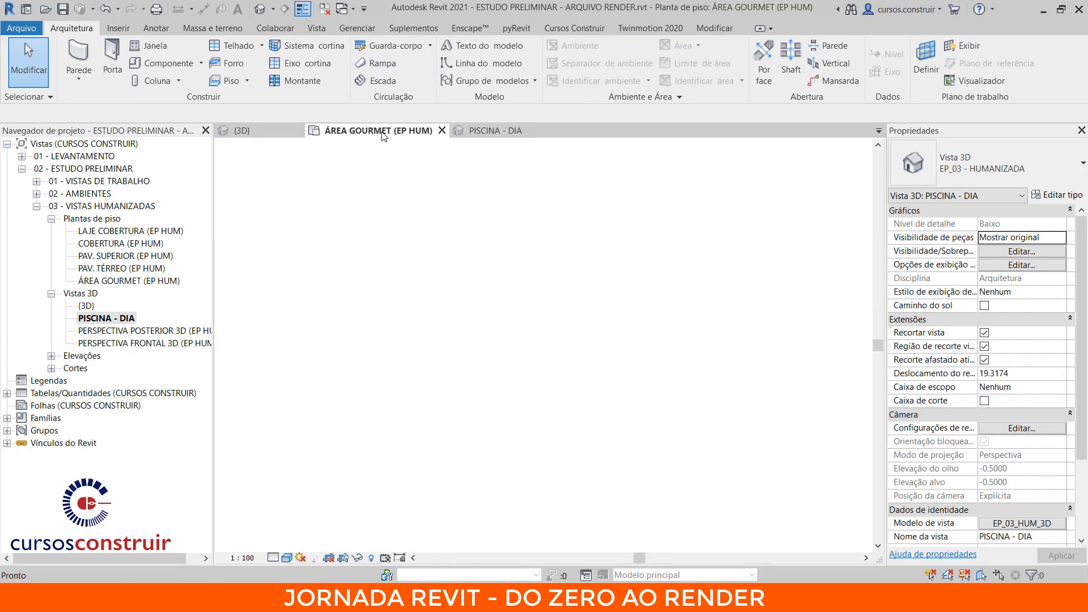
left_click(389, 306)
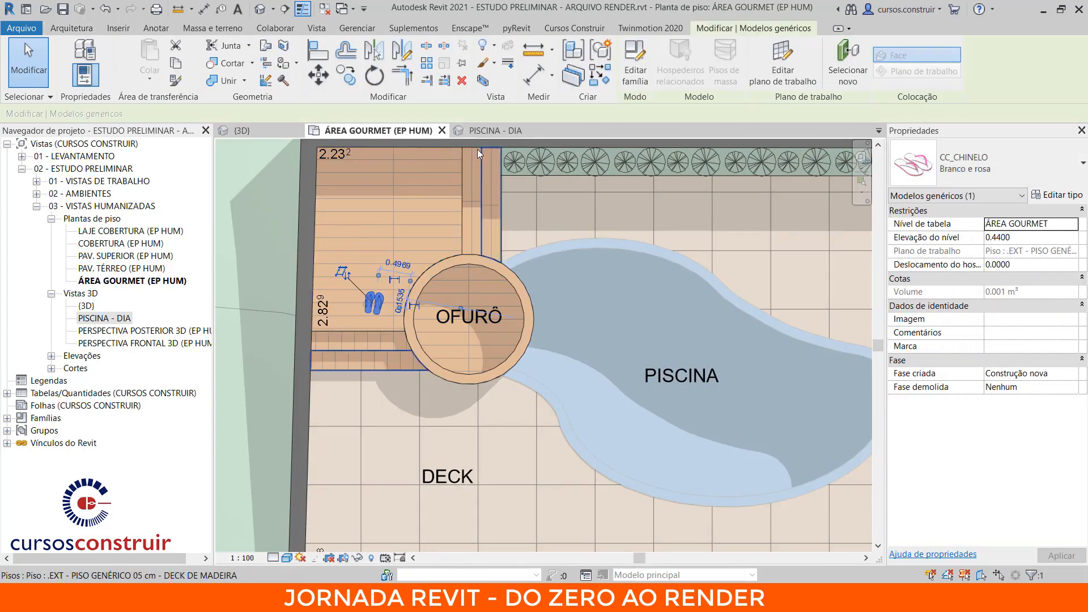
left_click(479, 130)
key("Escape")
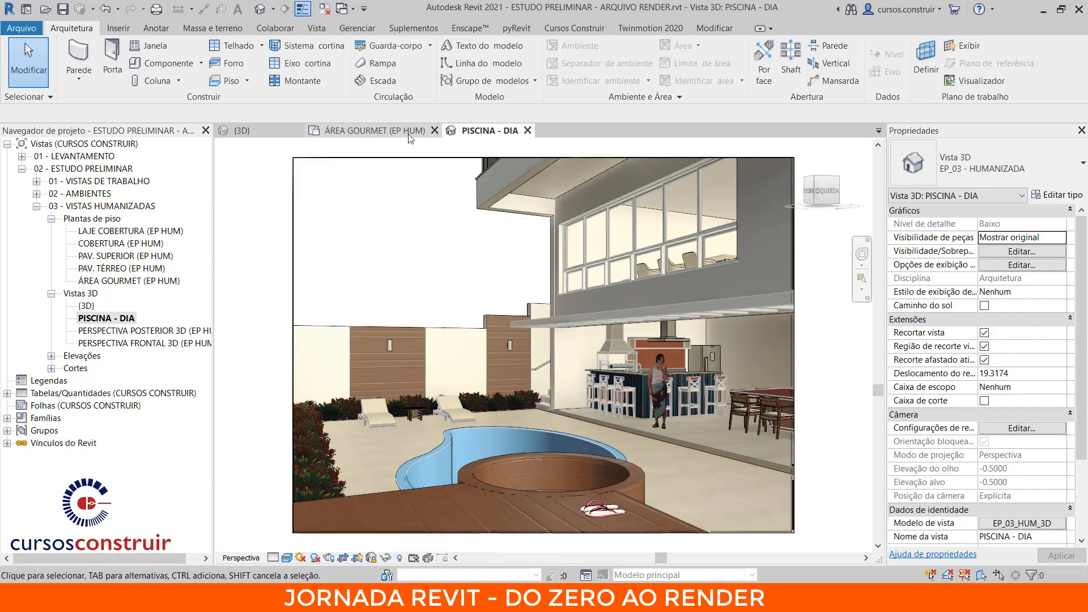
- In the ÁREA GOURMET plan, place a CC_TULIPA_LÍQUIDO Cerveja glass on the deck between the flip-flops and the OFURÔ tub's upper edge
left_click(377, 131)
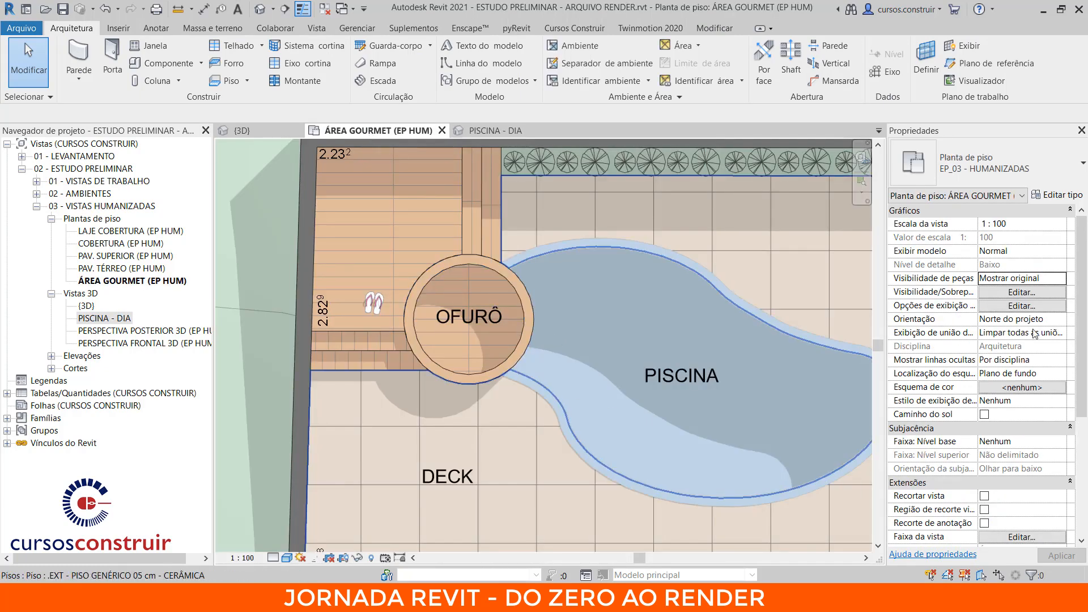
key("c")
key("m")
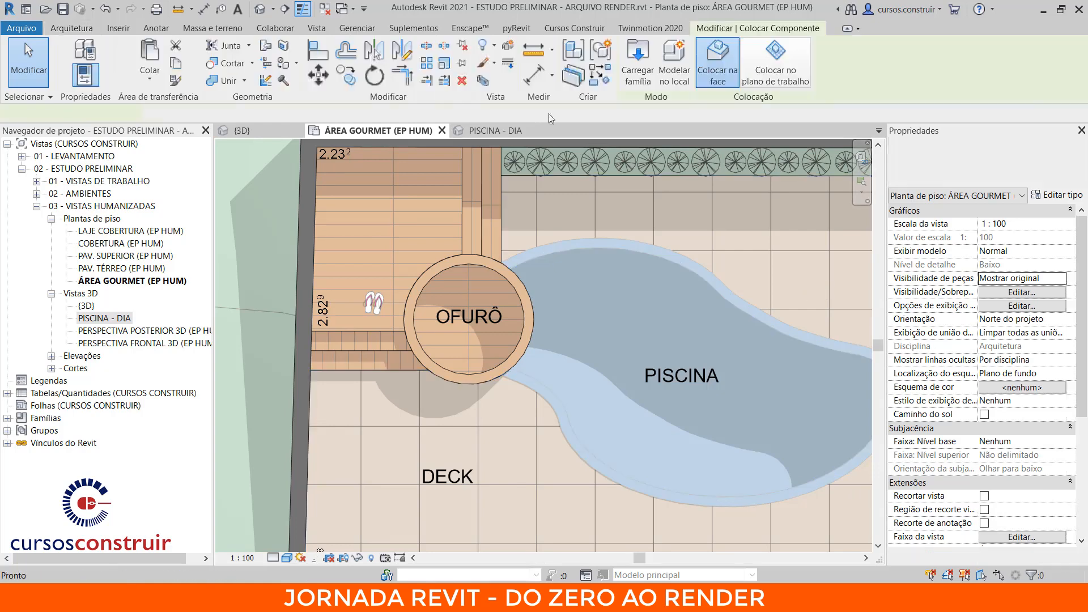
left_click(962, 164)
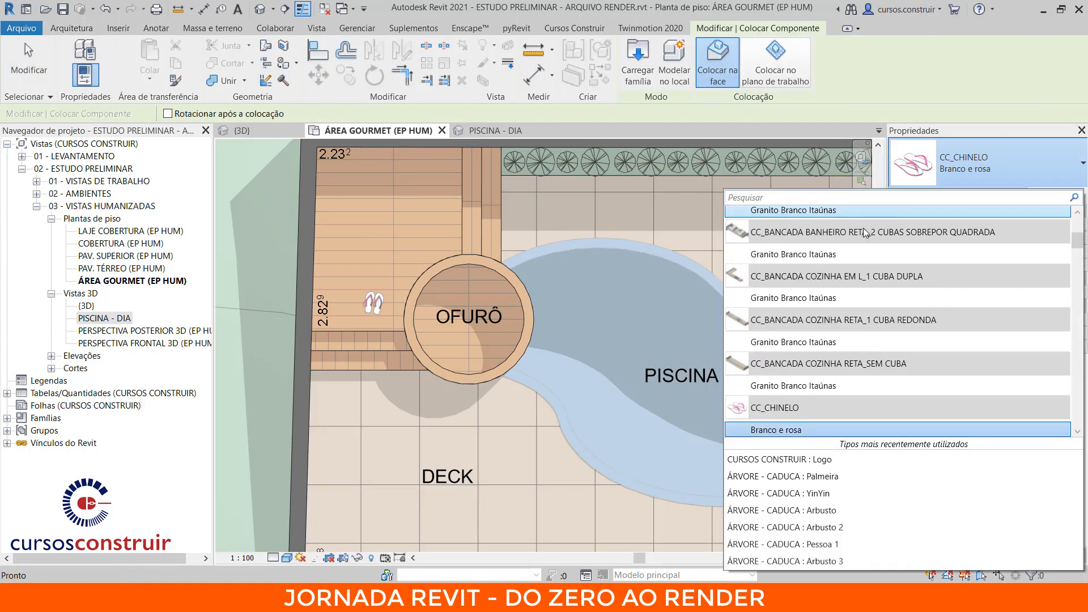
type("tuli")
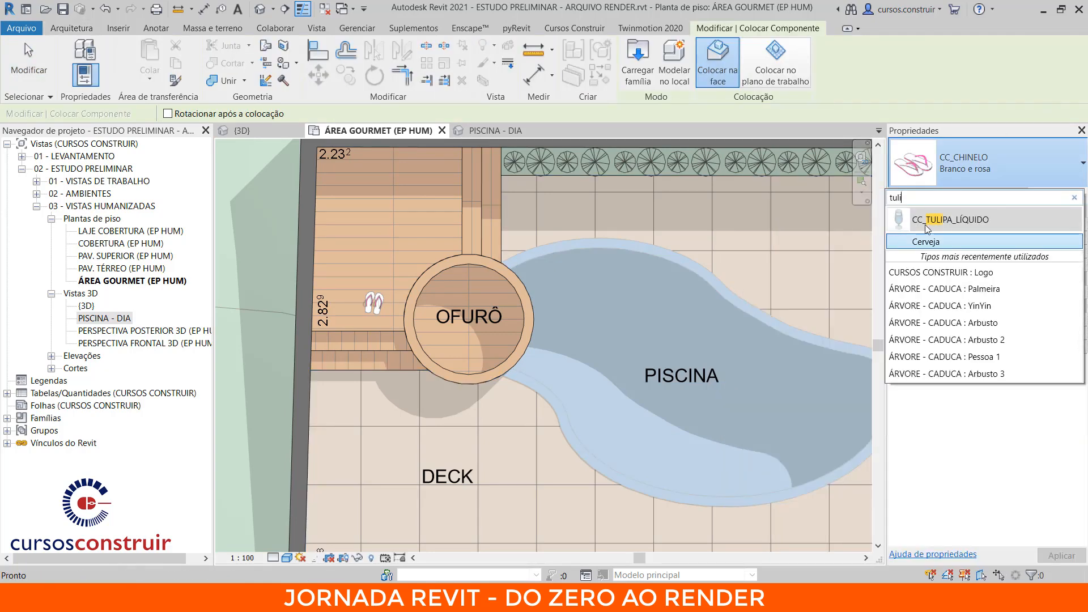
left_click(933, 242)
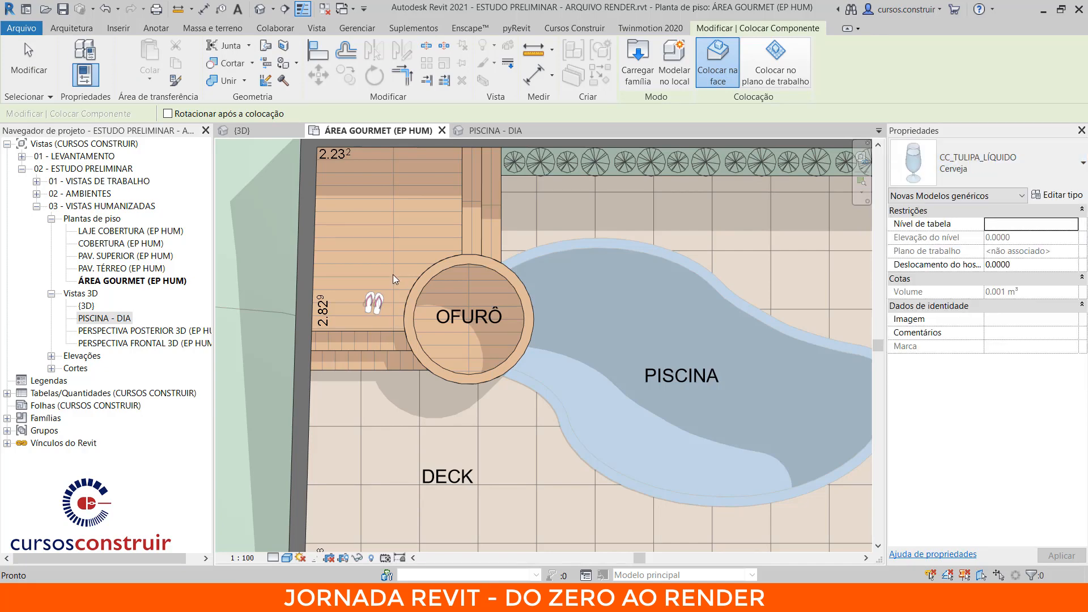
scroll(403, 280, "up", 5)
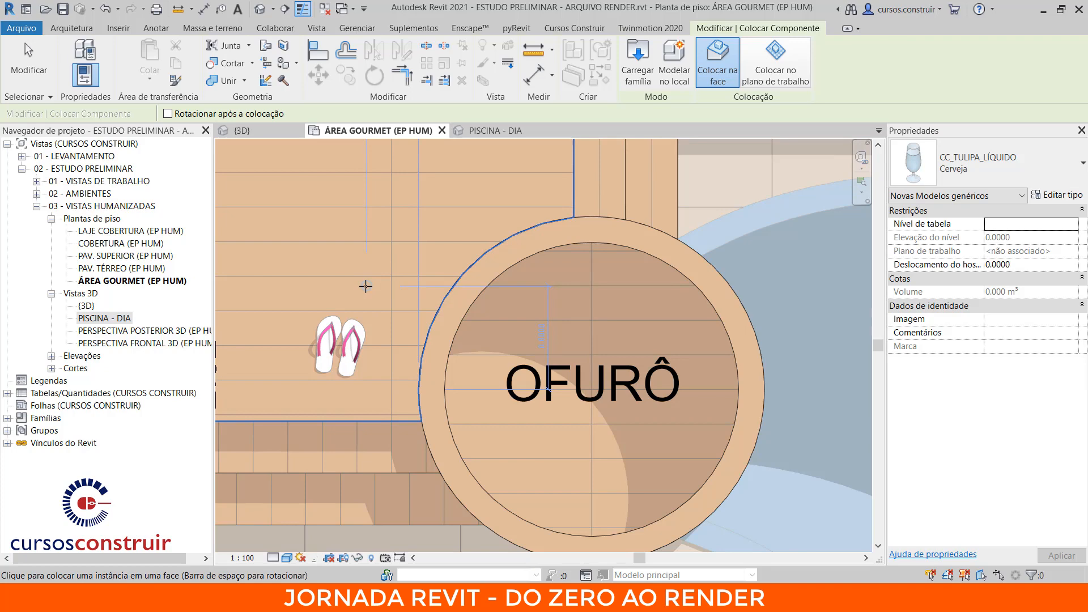
left_click(366, 285)
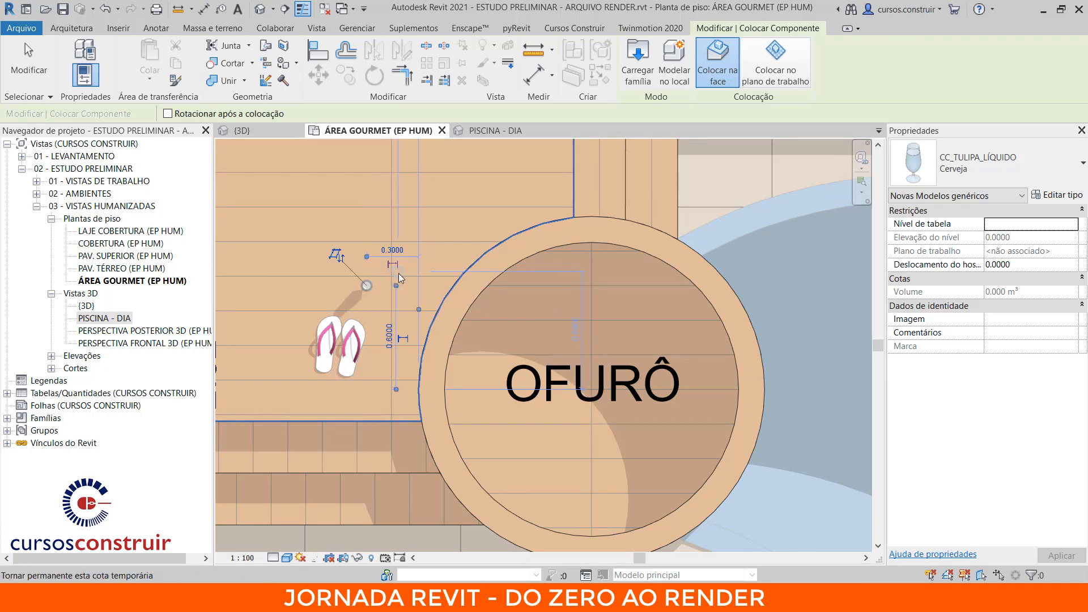
key("Escape")
key("Escape")
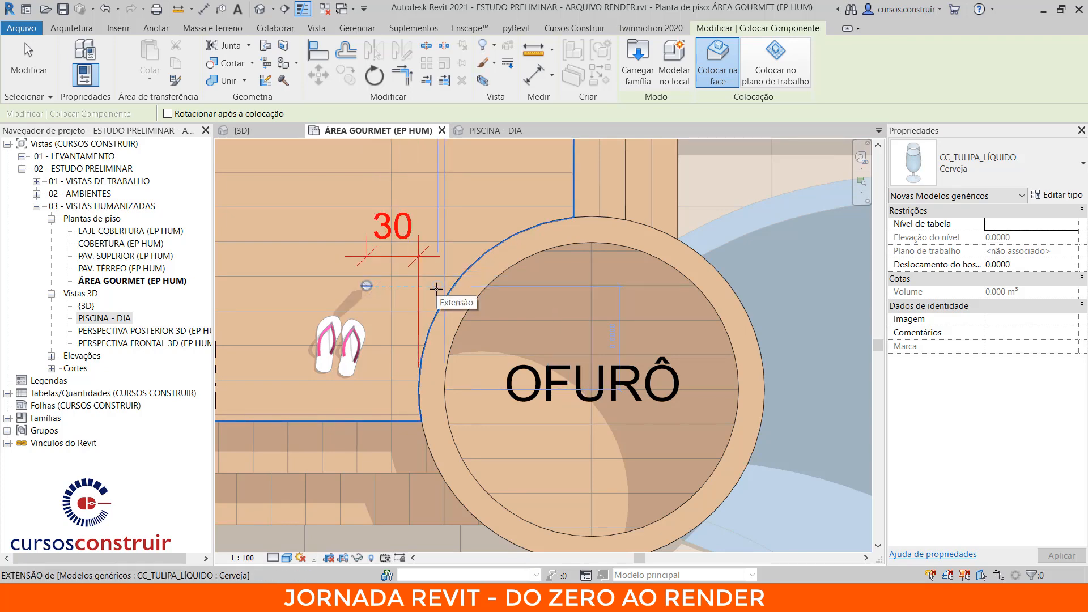
- Place a second matching Cerveja glass beside the first and inspect both up close in the PISCINA - DIA view
left_click(366, 288)
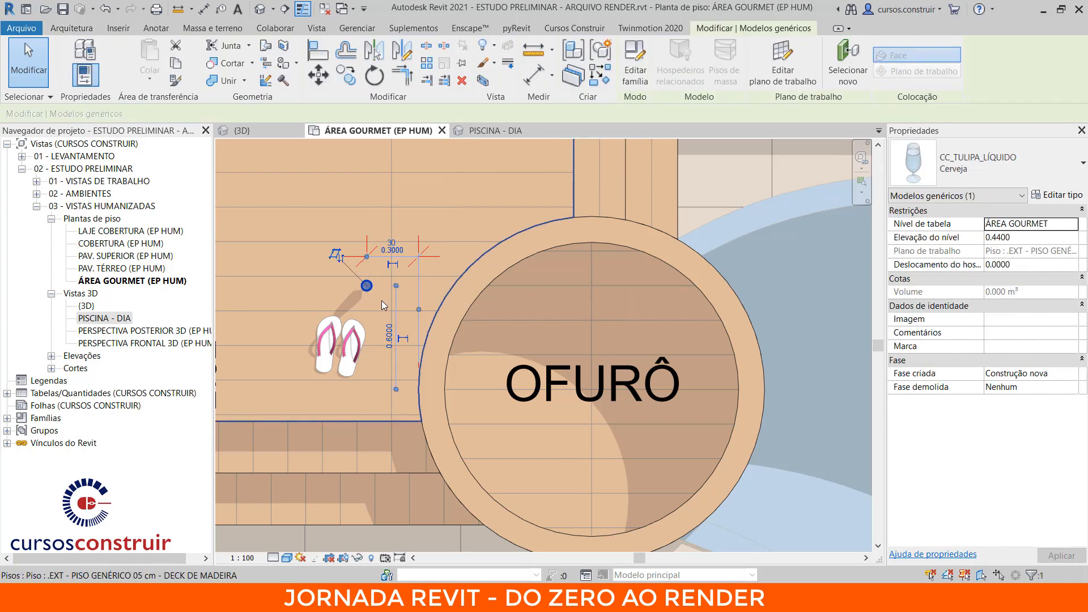
key("c")
key("s")
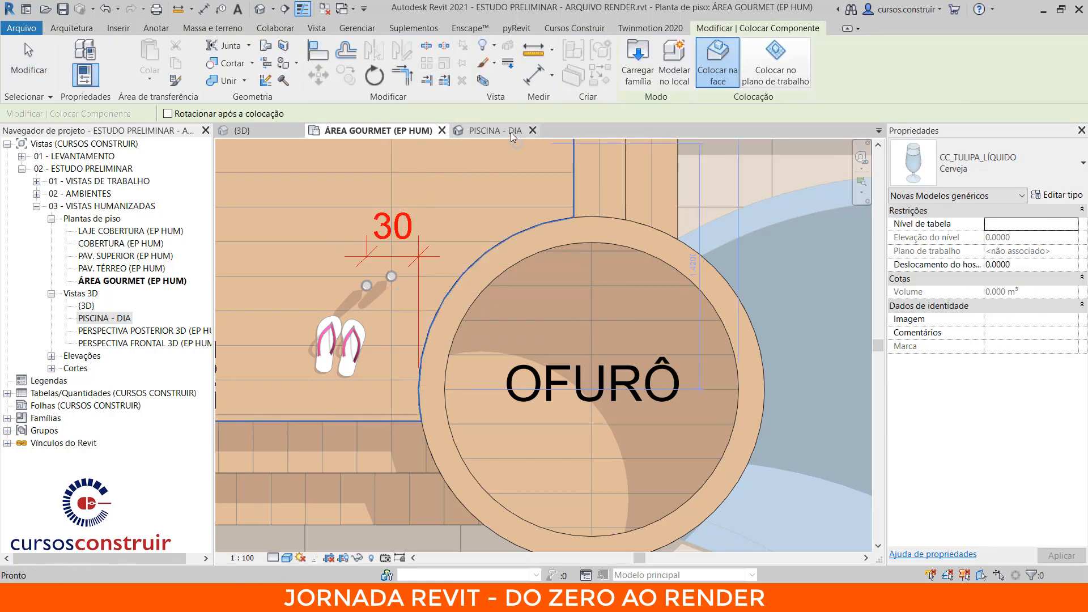
left_click(491, 131)
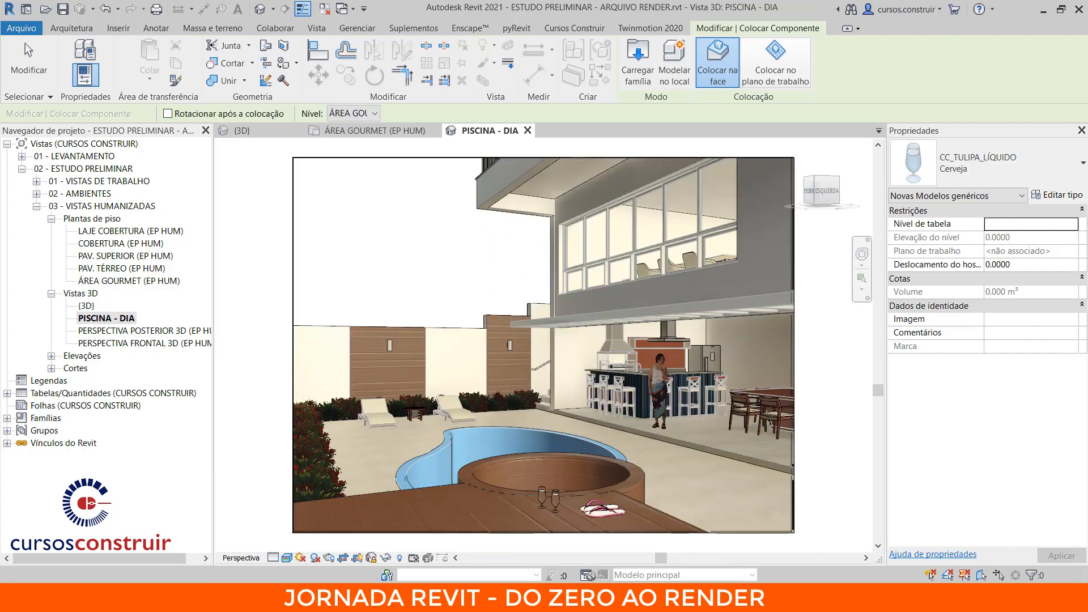
key("Escape")
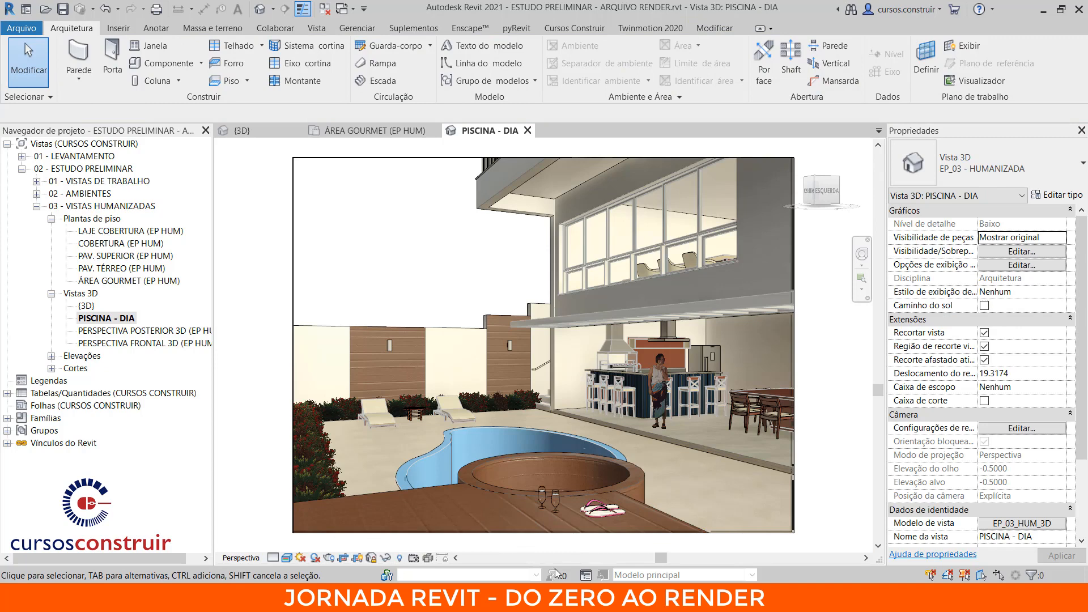
scroll(565, 513, "up", 5)
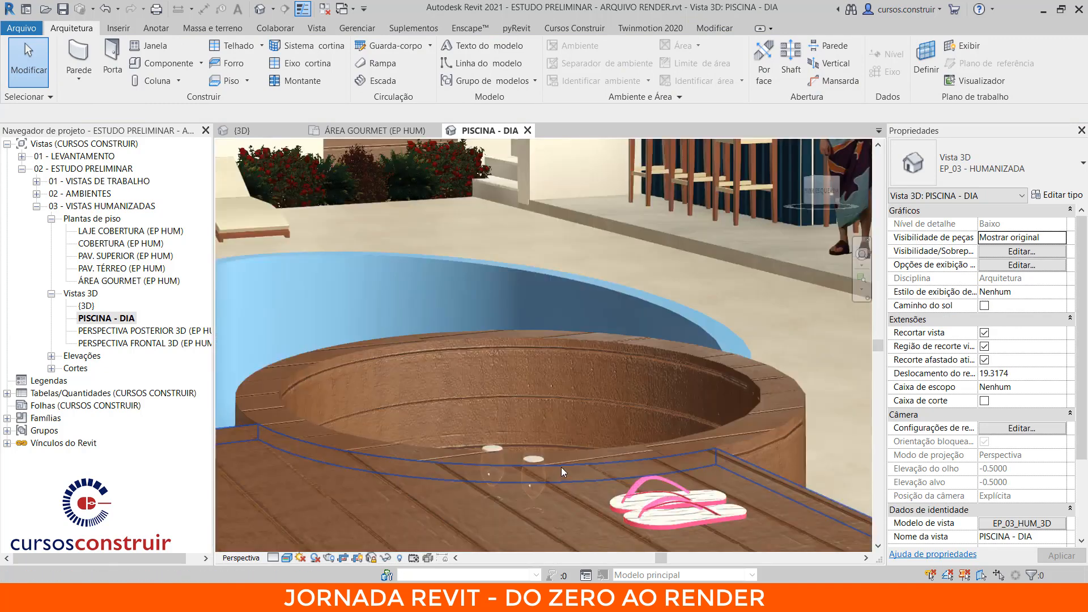
- Inspect the appearance of the .LÍQUIDO - CERVEJA material in the type properties of the beer glass nearest the flip-flops
scroll(561, 467, "up", 4)
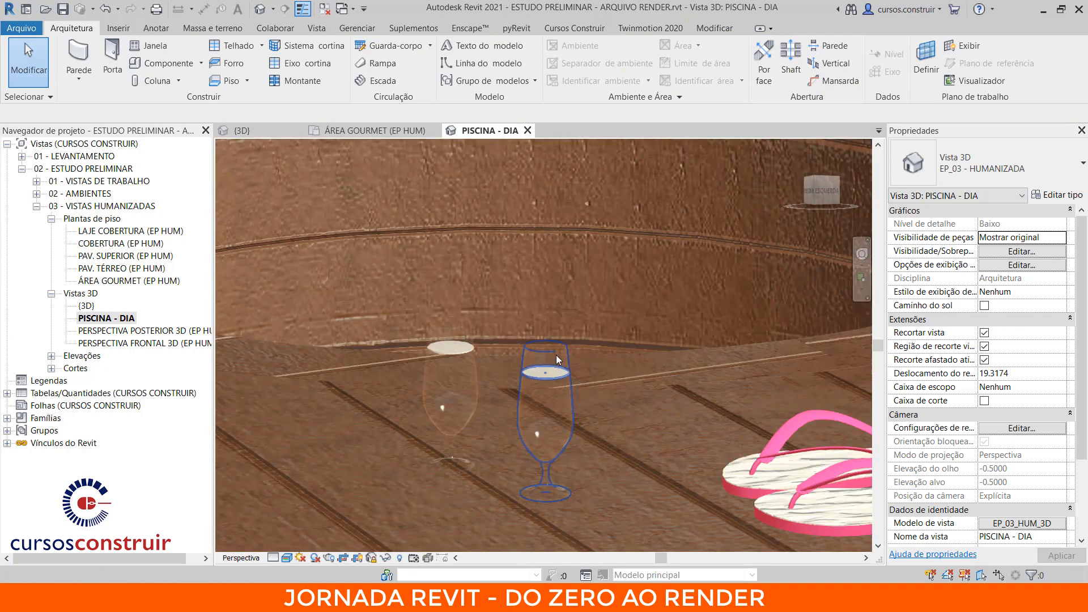
left_click(559, 361)
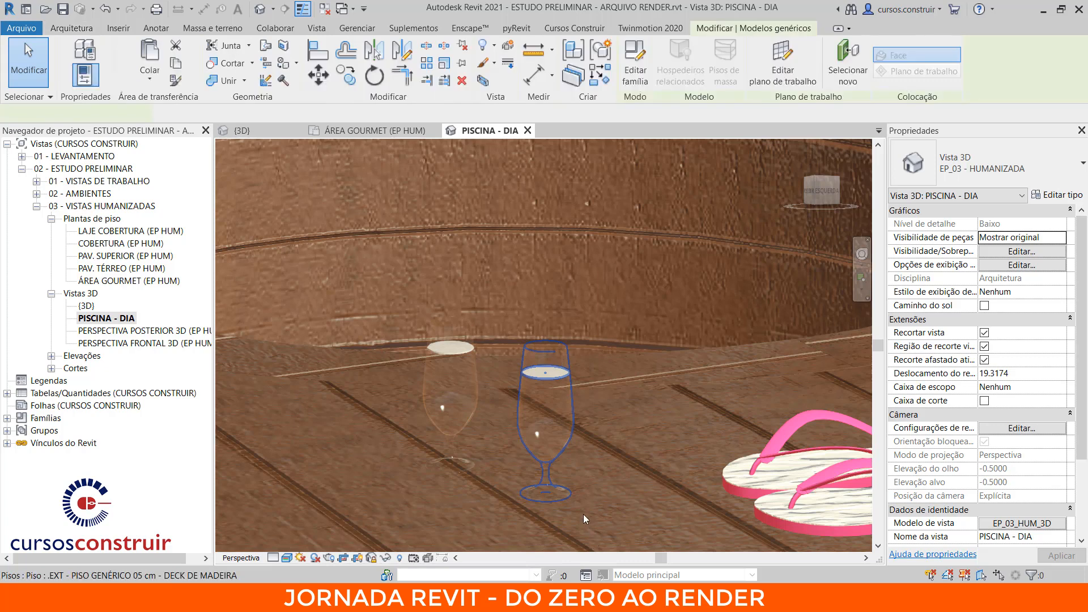
left_click(571, 494)
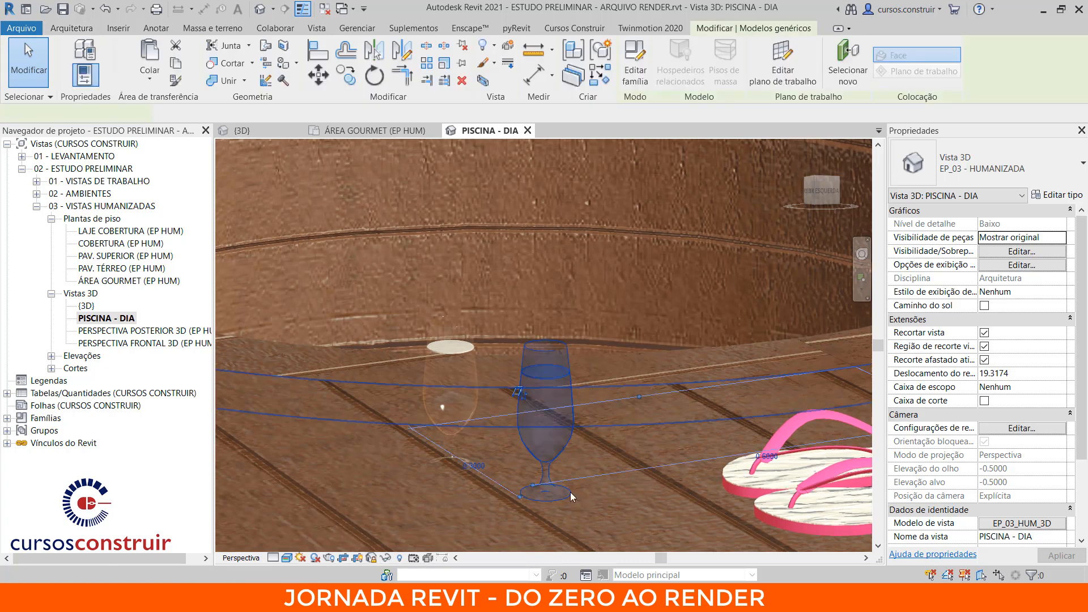
left_click(1057, 195)
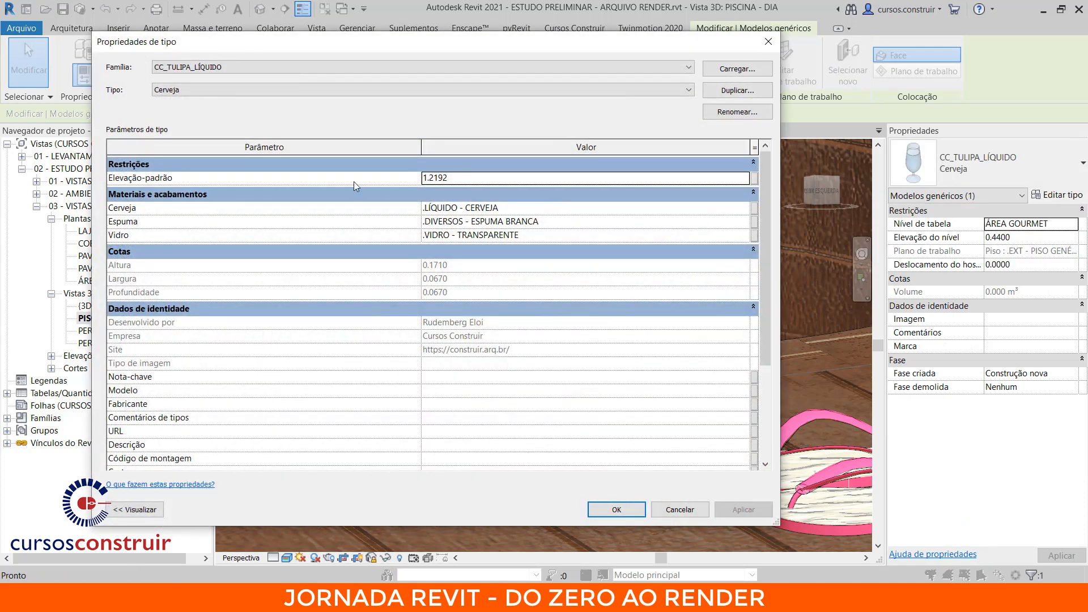
left_click(747, 208)
left_click(747, 208)
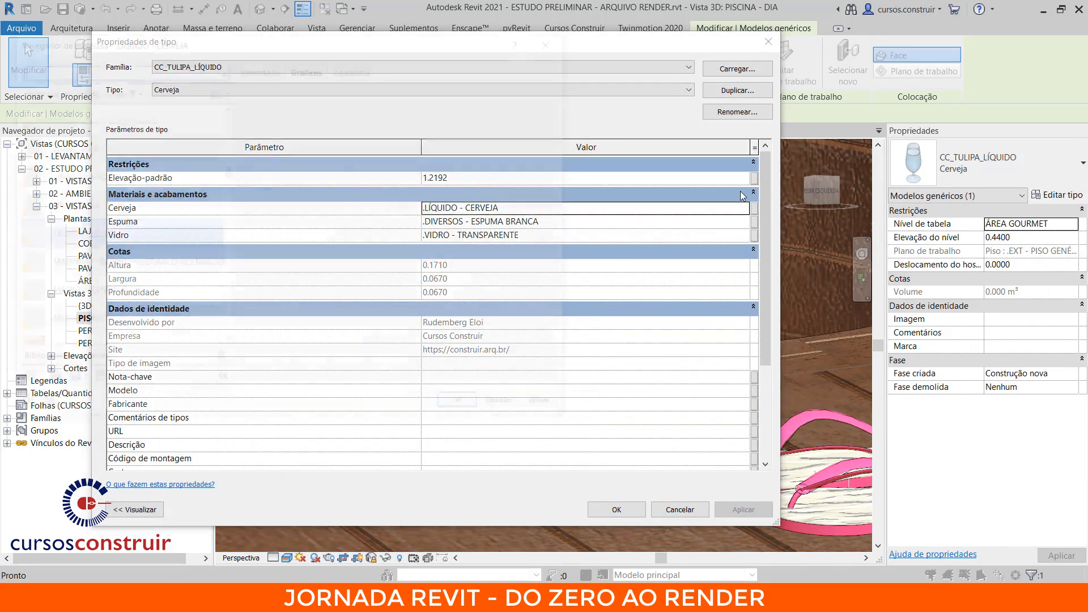
left_click(359, 68)
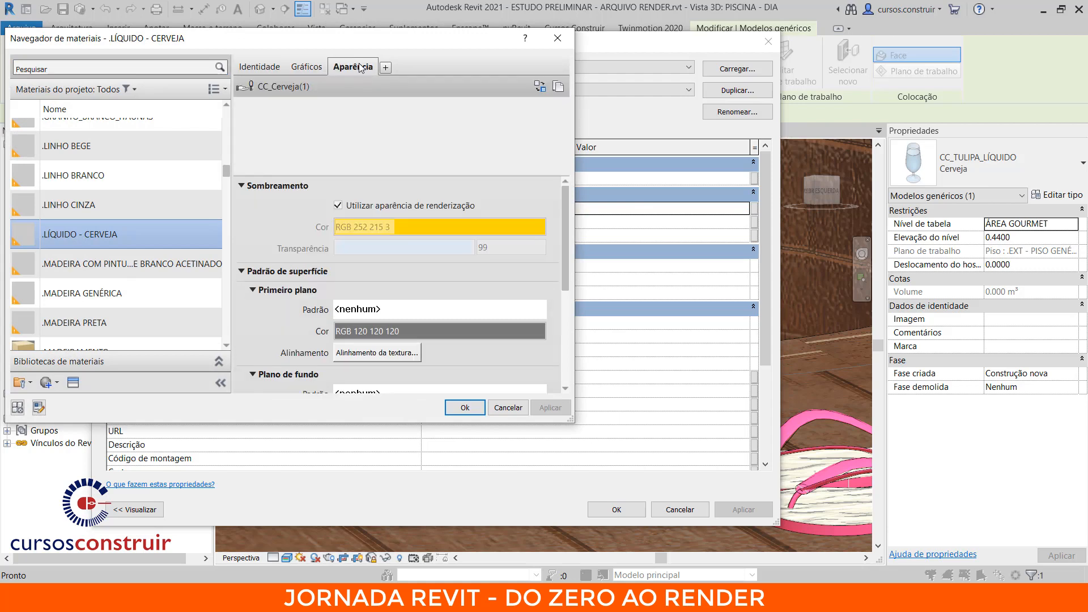
left_click(464, 408)
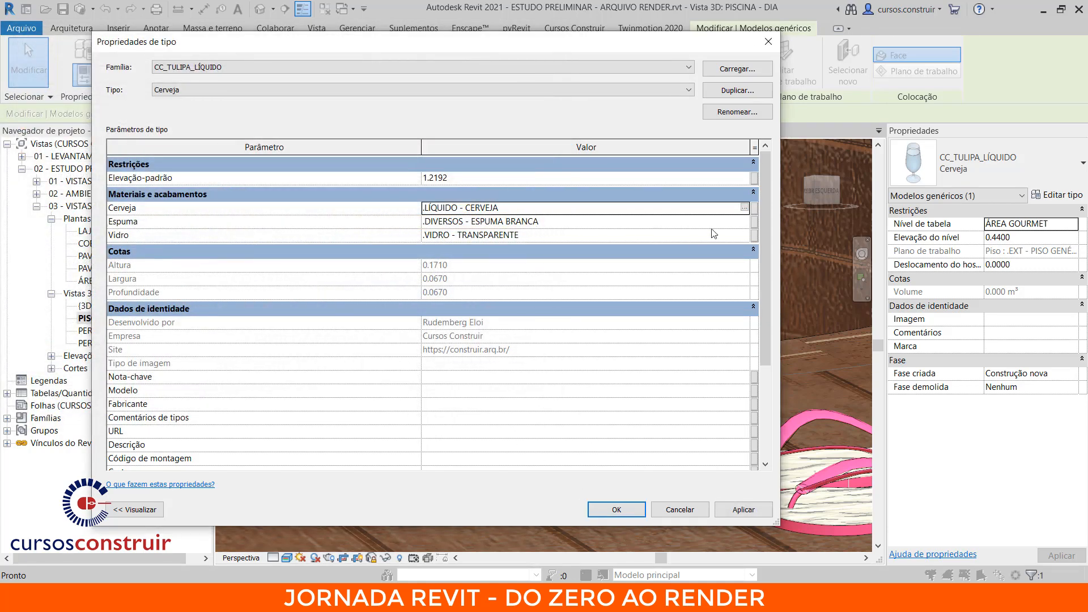
- Review the glass's .DIVERSOS - ESPUMA BRANCA foam material, checking its appearance and Recortes image, and close the type properties
left_click(744, 221)
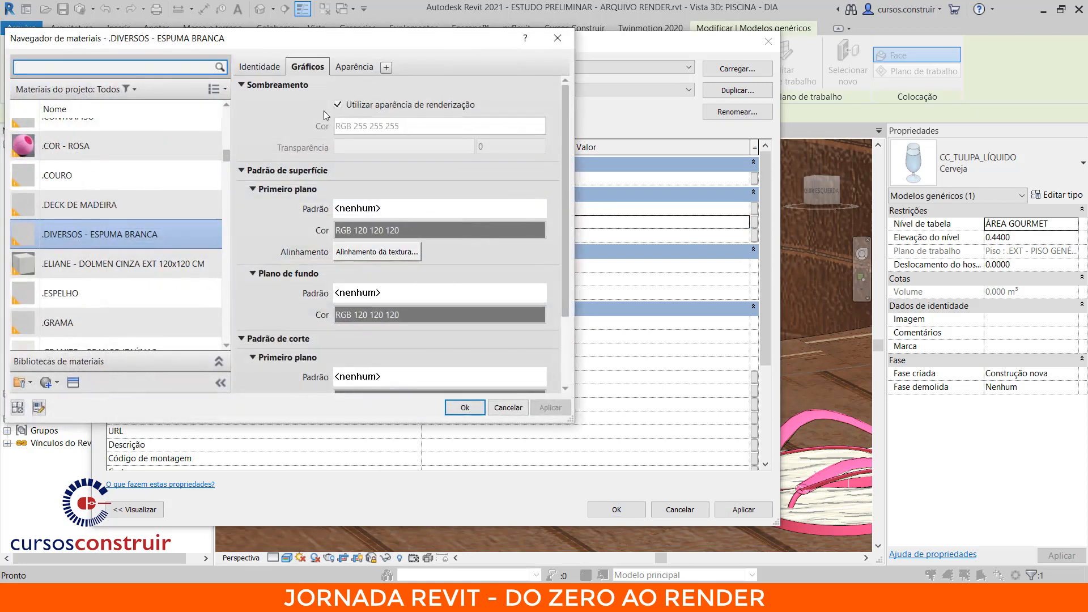
left_click(354, 69)
scroll(568, 307, "down", 3)
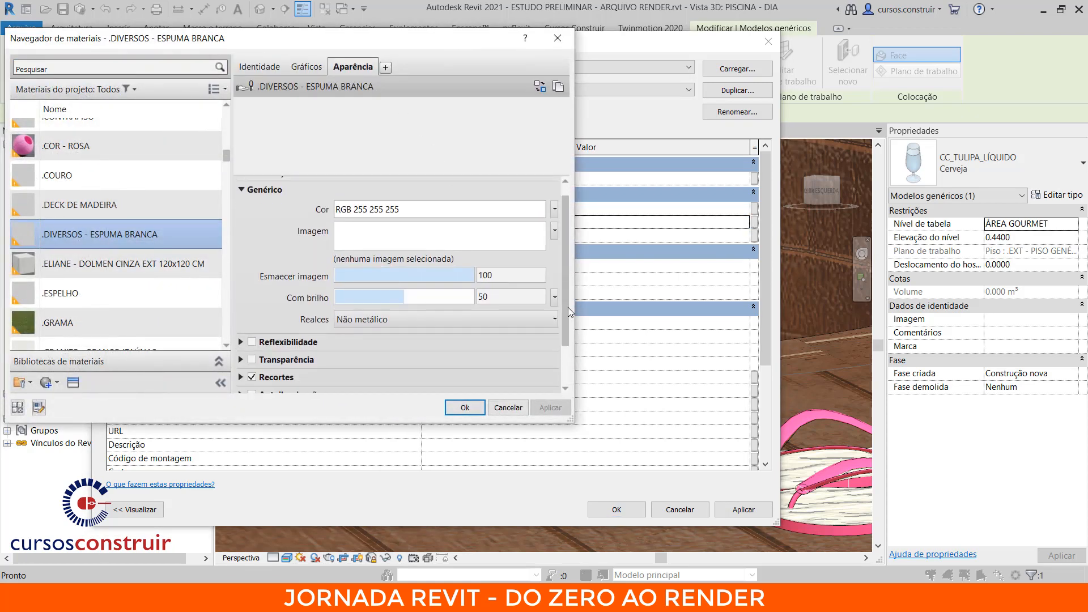
left_click(240, 324)
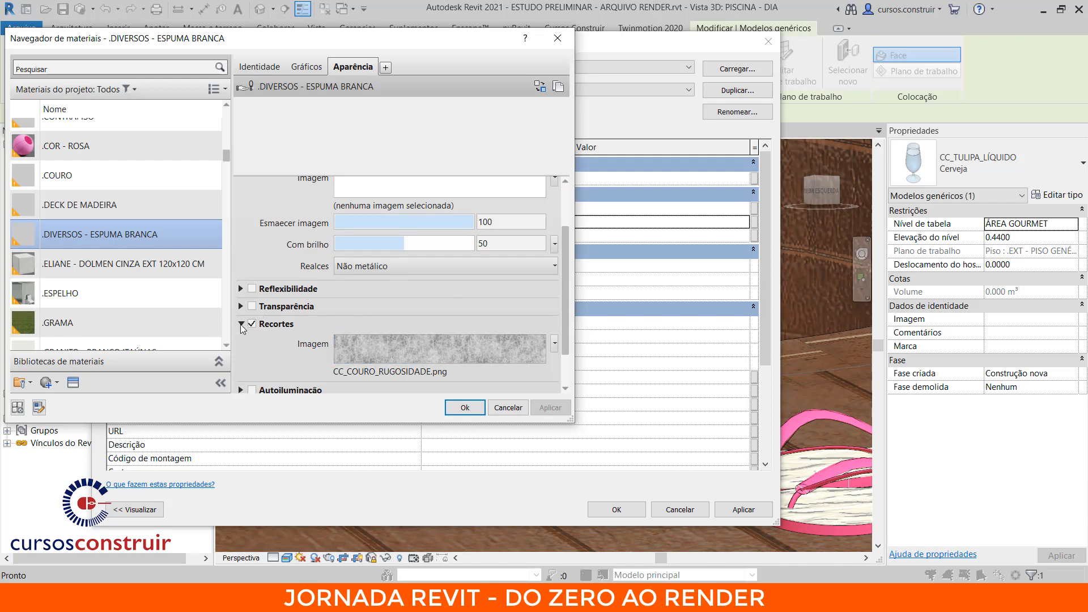
left_click(241, 324)
left_click(465, 407)
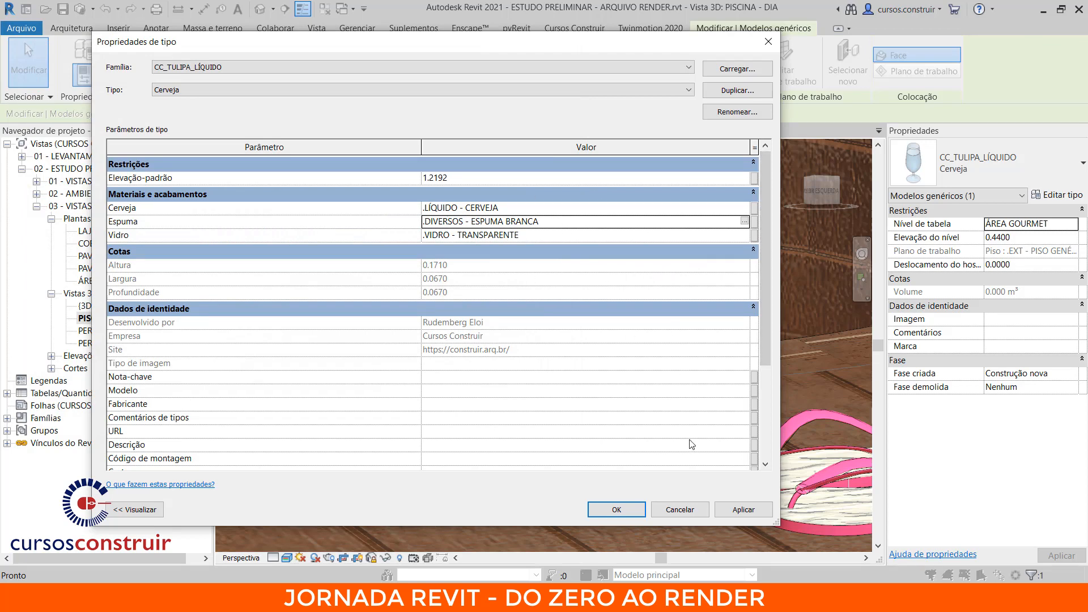
left_click(643, 511)
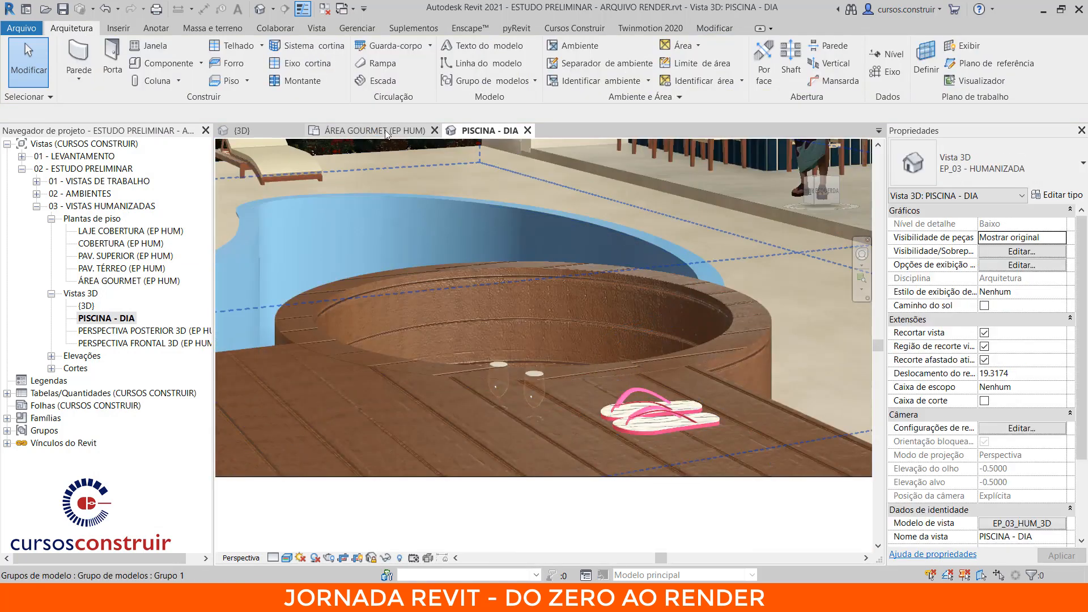
- In the ÁREA GOURMET plan, place a CC_PÁSSARO_DECORATIVO bird at the round table between the sun loungers, and set the placement elevation to 0.9000
left_click(374, 130)
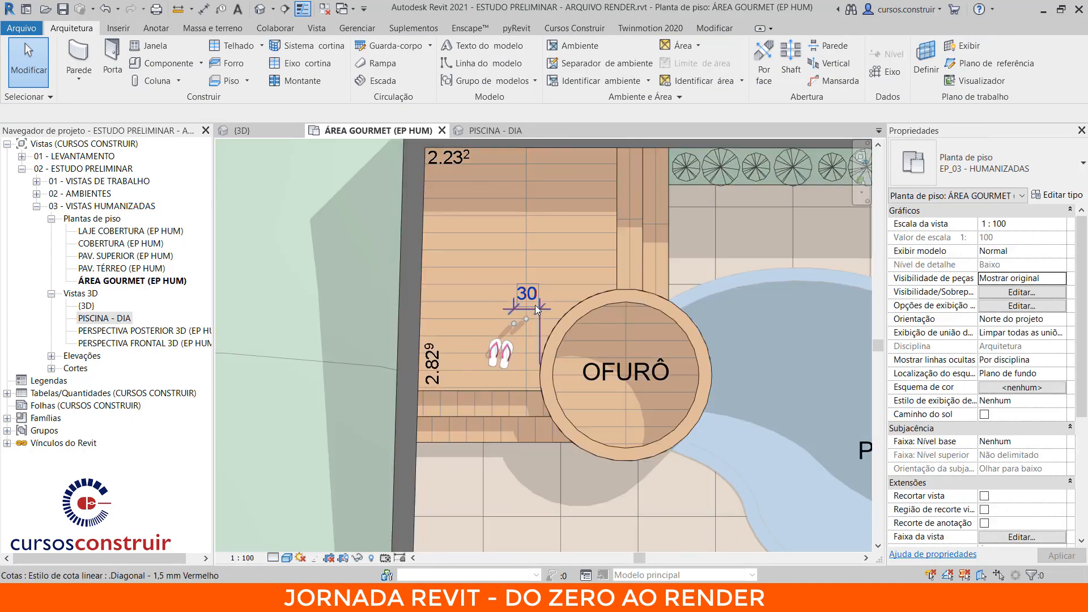
left_click(535, 305)
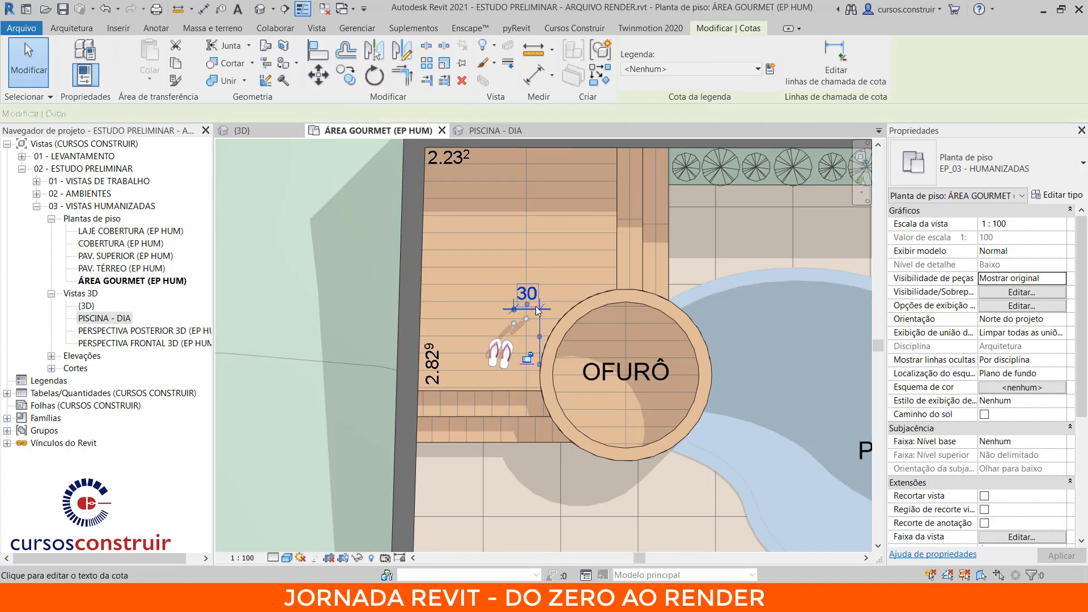
key("Escape")
scroll(546, 311, "down", 3)
middle_click_drag(447, 310, 172, 225)
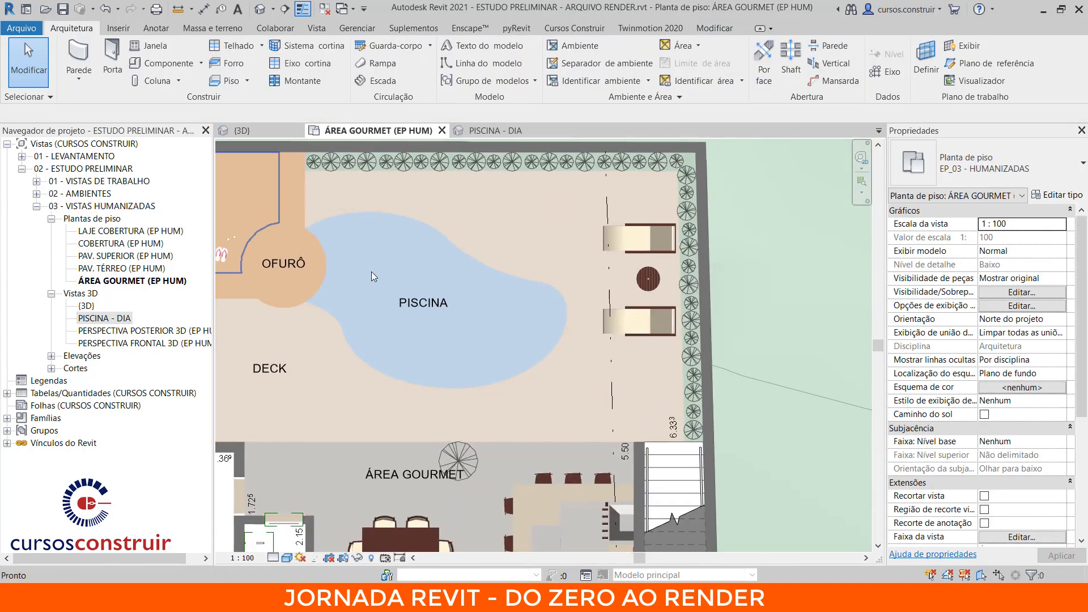
scroll(671, 273, "up", 5)
scroll(662, 284, "up", 2)
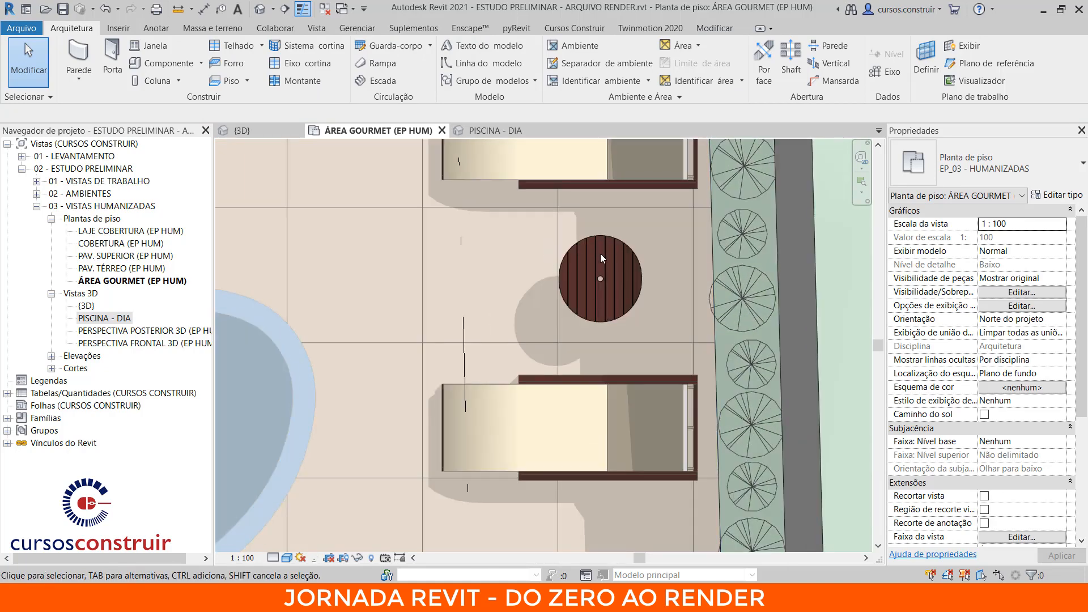
left_click(164, 63)
left_click(964, 164)
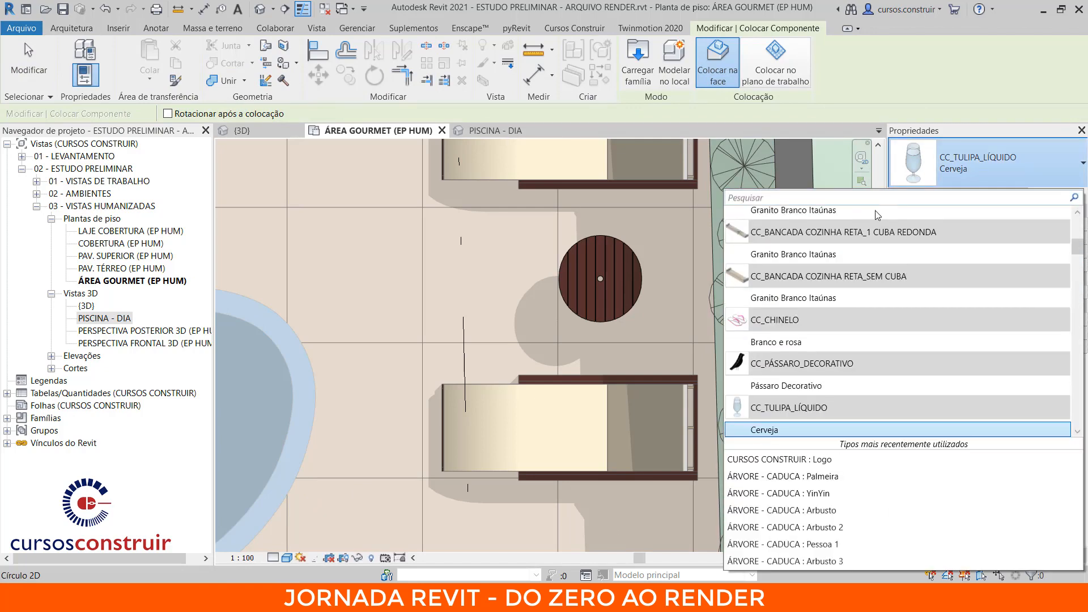
left_click(793, 386)
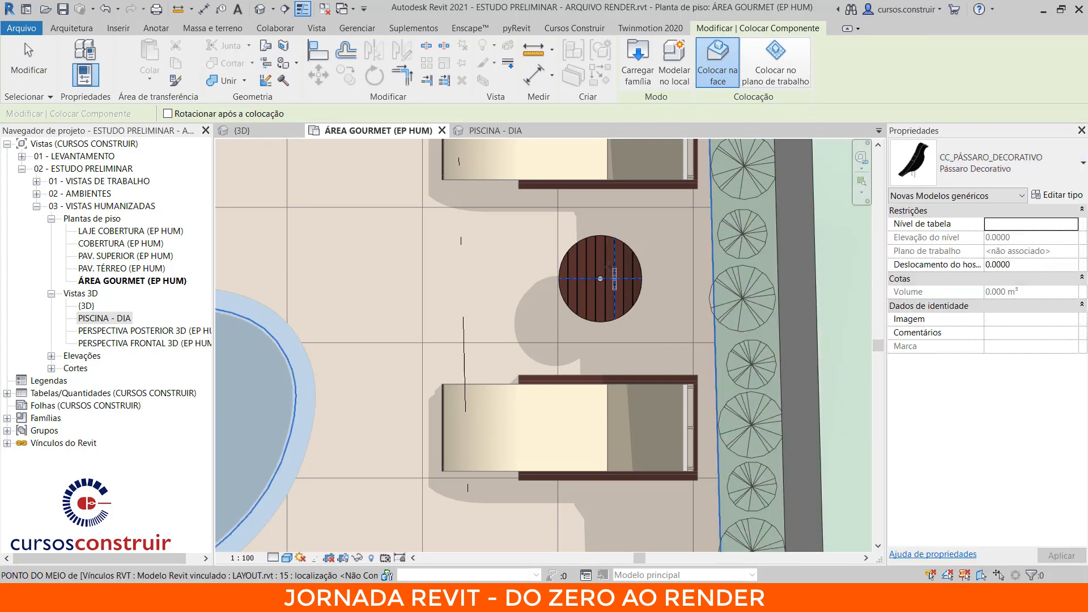
scroll(610, 268, "up", 3)
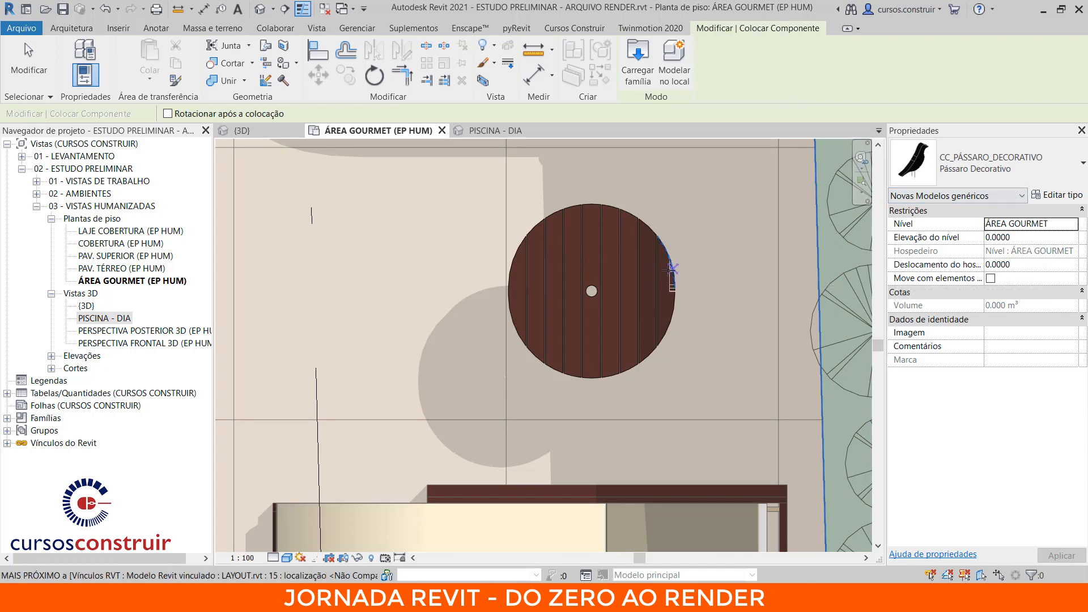
left_click(1034, 237)
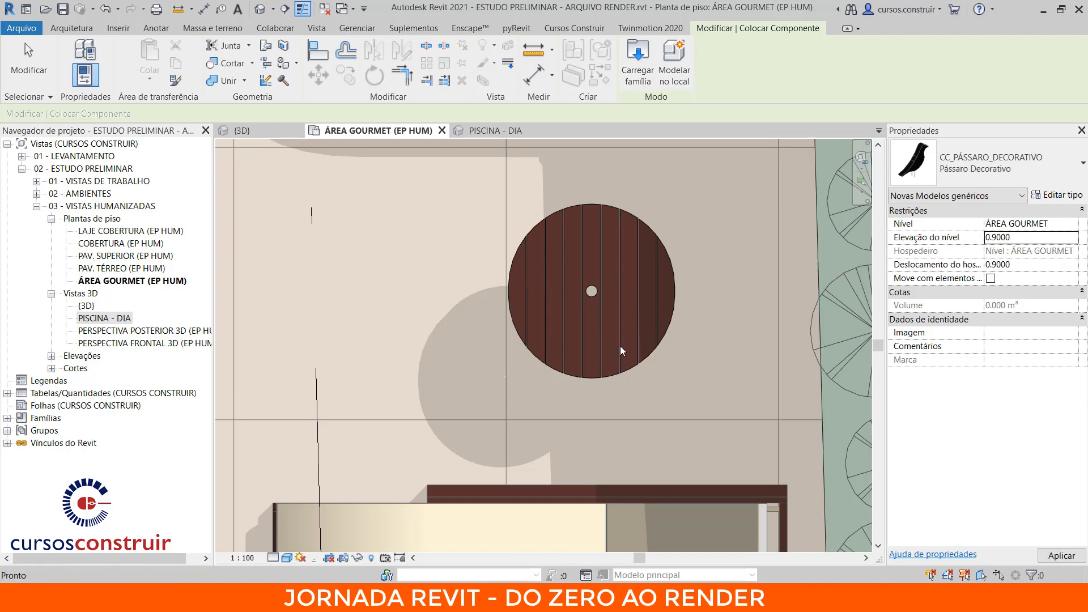
key("Escape")
key("Escape")
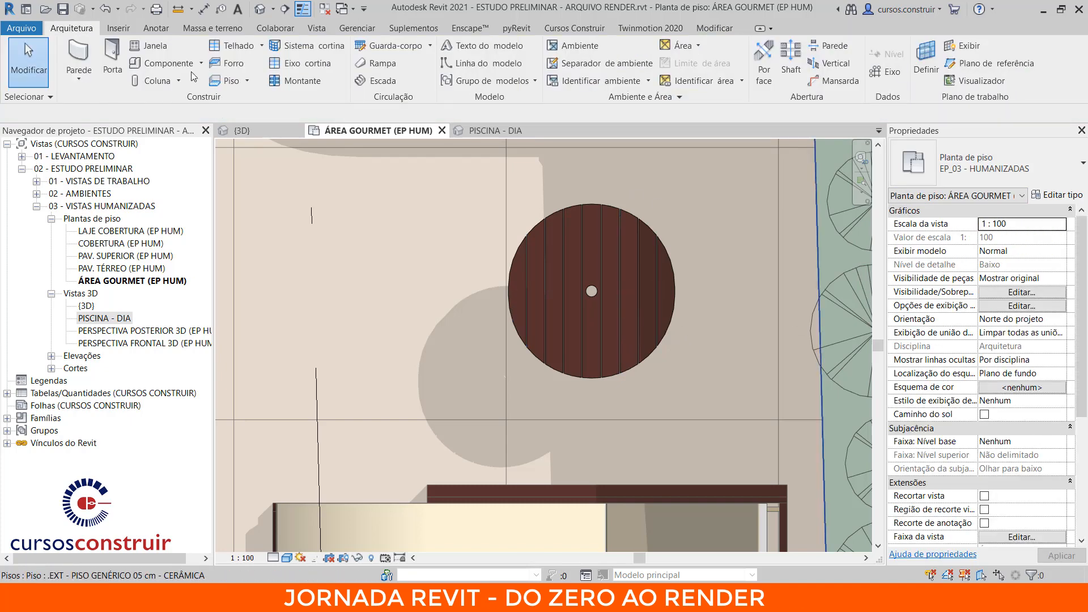
- Place a CC_VASO_URBAN_01 Vaso Urban 01 vase over the round table, diagonally from its center toward the lower sun lounger
left_click(189, 64)
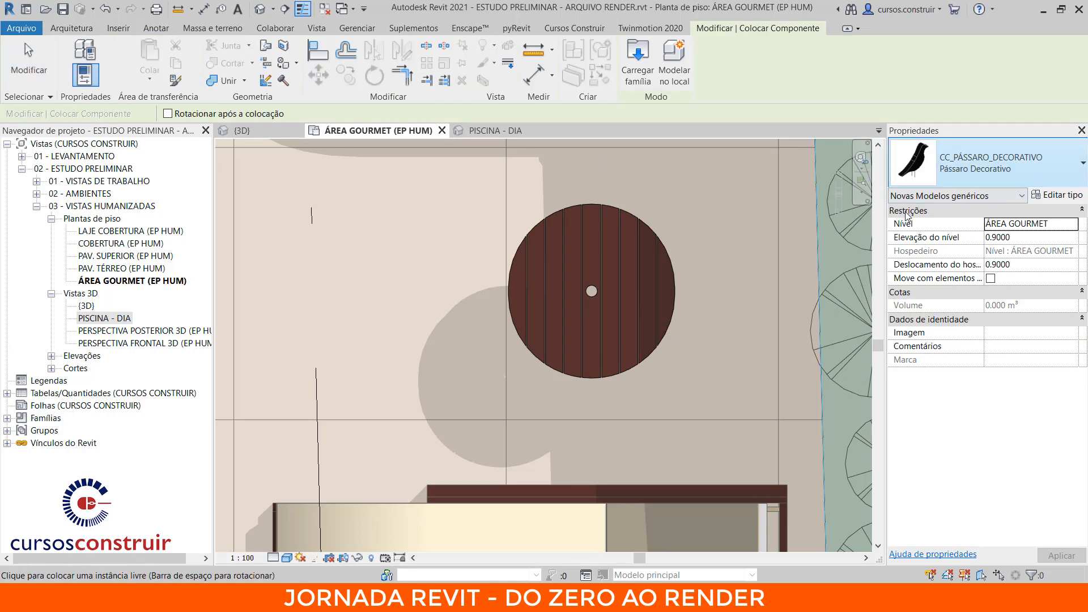
scroll(825, 375, "down", 3)
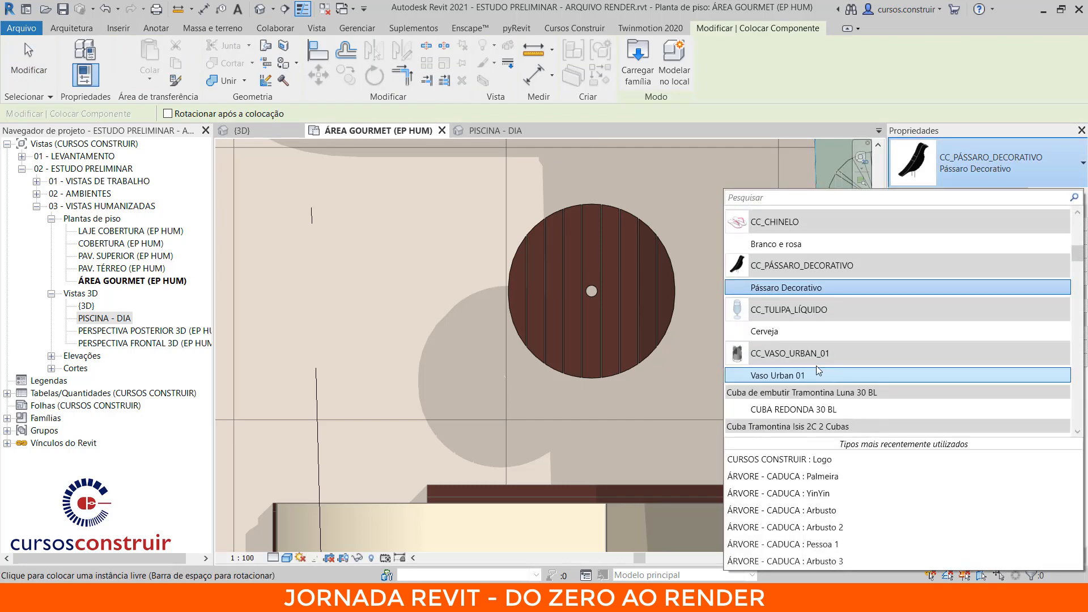
left_click(799, 376)
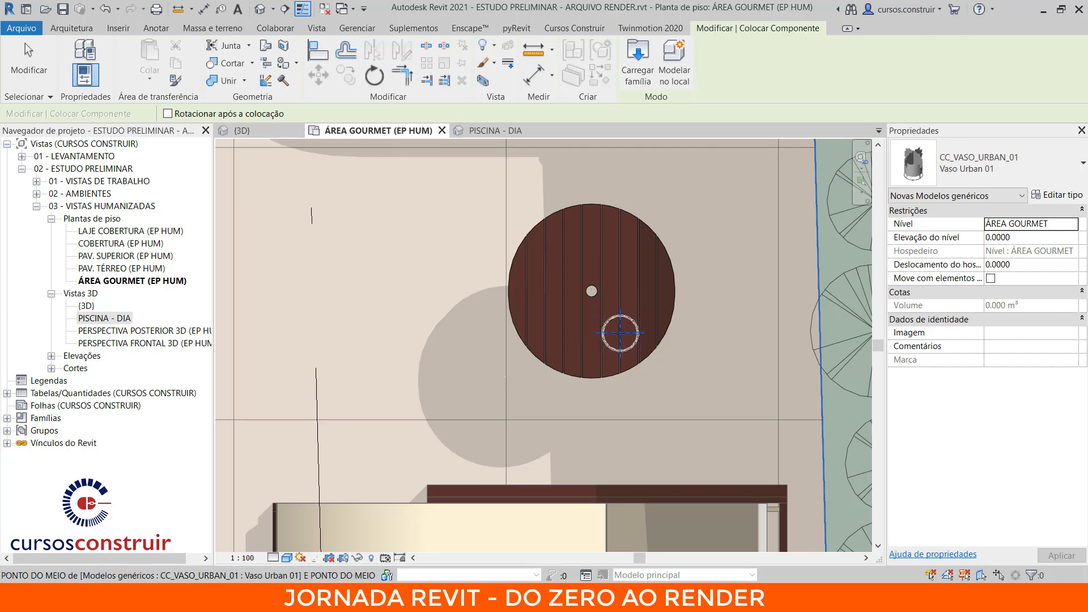
key("Escape")
key("Escape")
- In the CORTE B section, move the decorative bird and the vase together straight up from the floor onto the round table's top
scroll(641, 311, "down", 3)
scroll(641, 312, "down", 5)
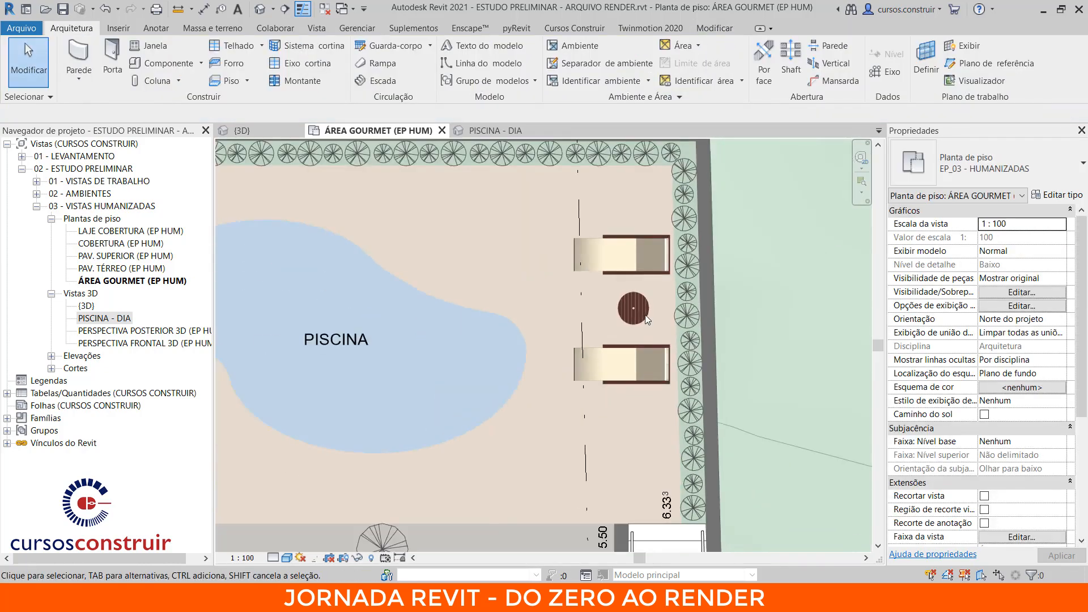
double_click(627, 149)
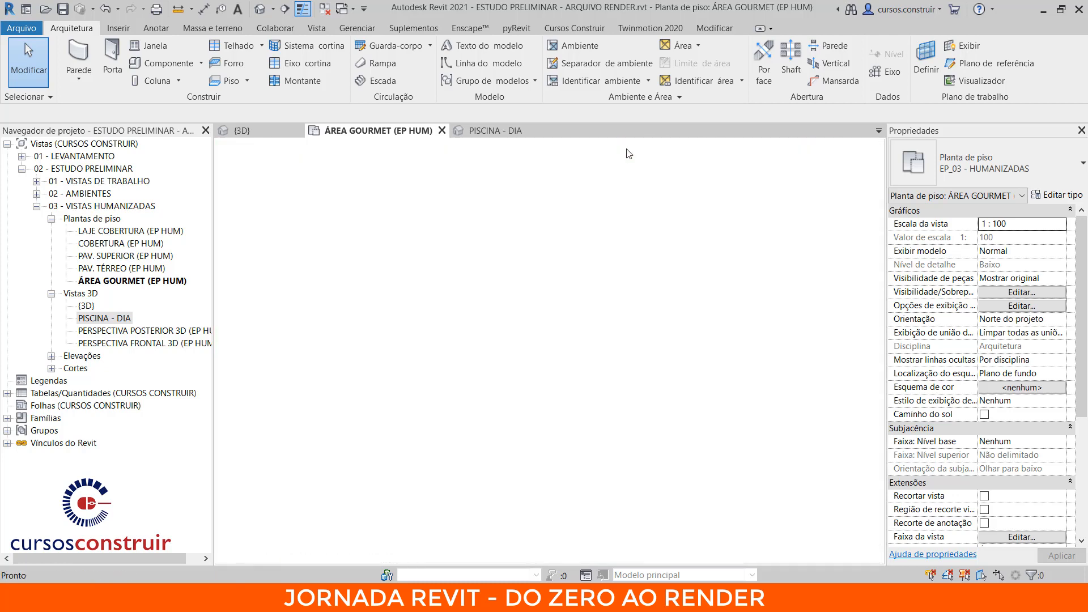
scroll(322, 454, "up", 5)
scroll(322, 453, "up", 8)
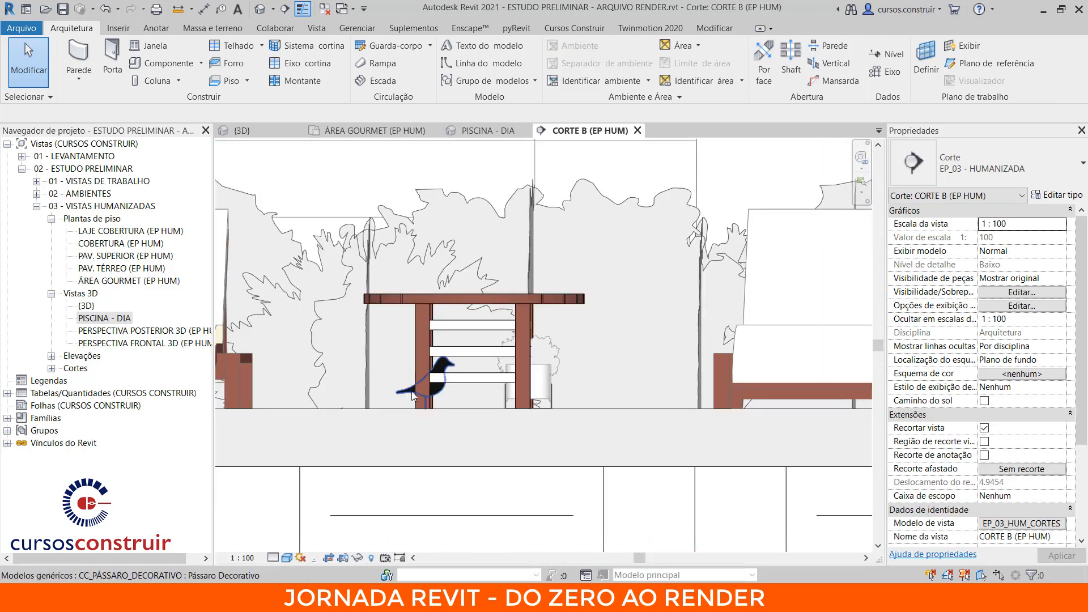
left_click(406, 394)
left_click(536, 378, "ctrl")
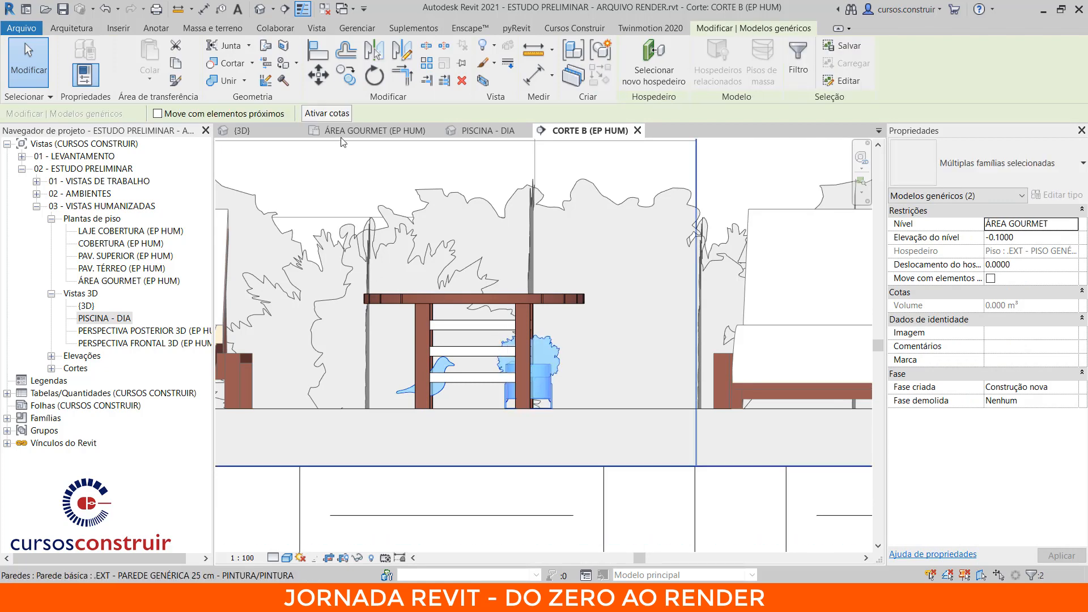
left_click(318, 75)
left_click(465, 408)
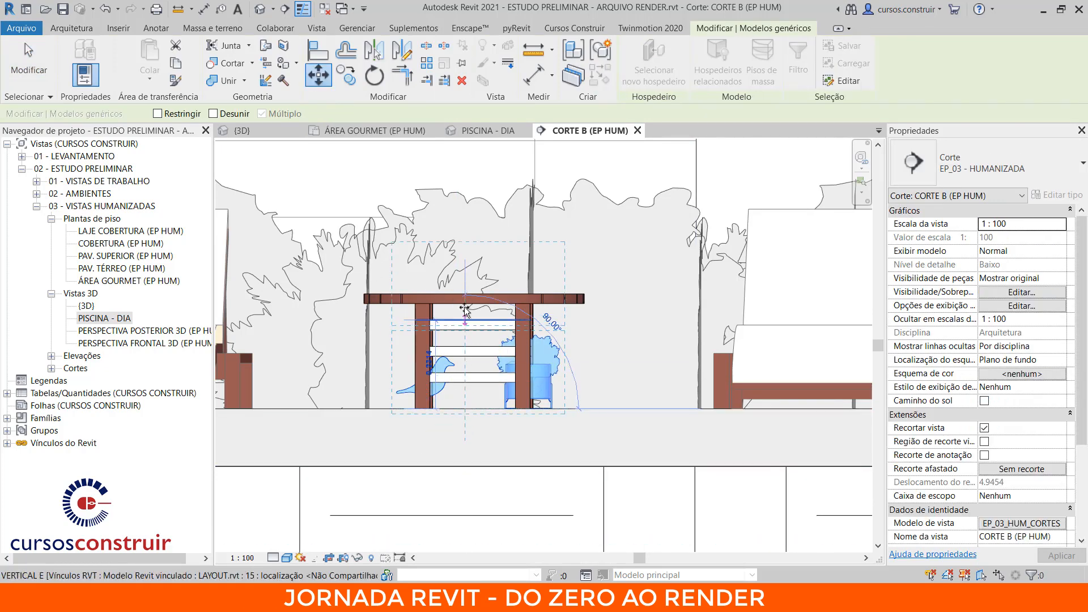
left_click(464, 296)
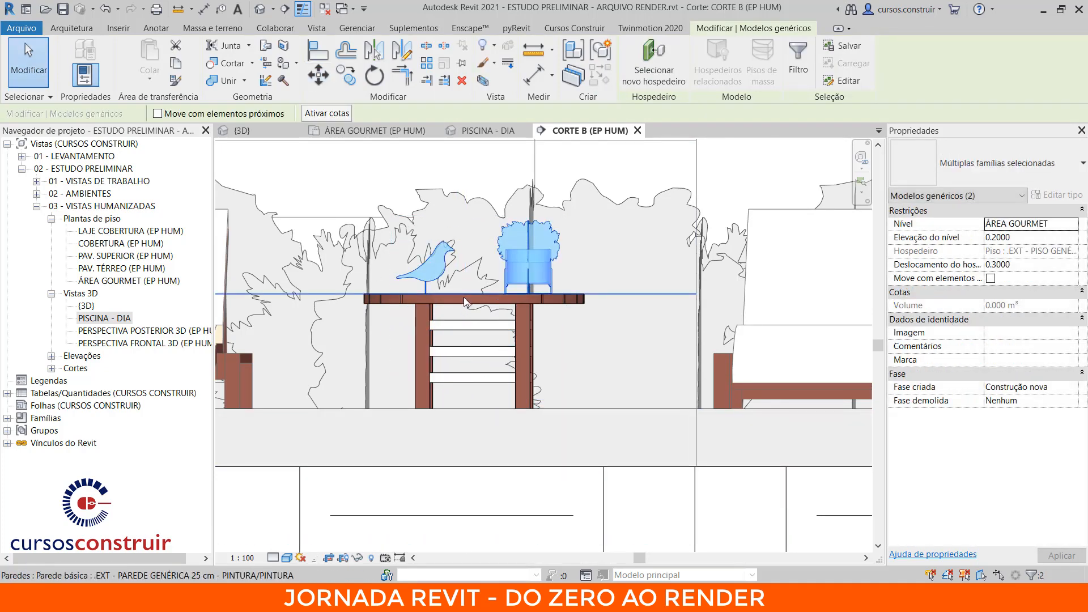
key("Escape")
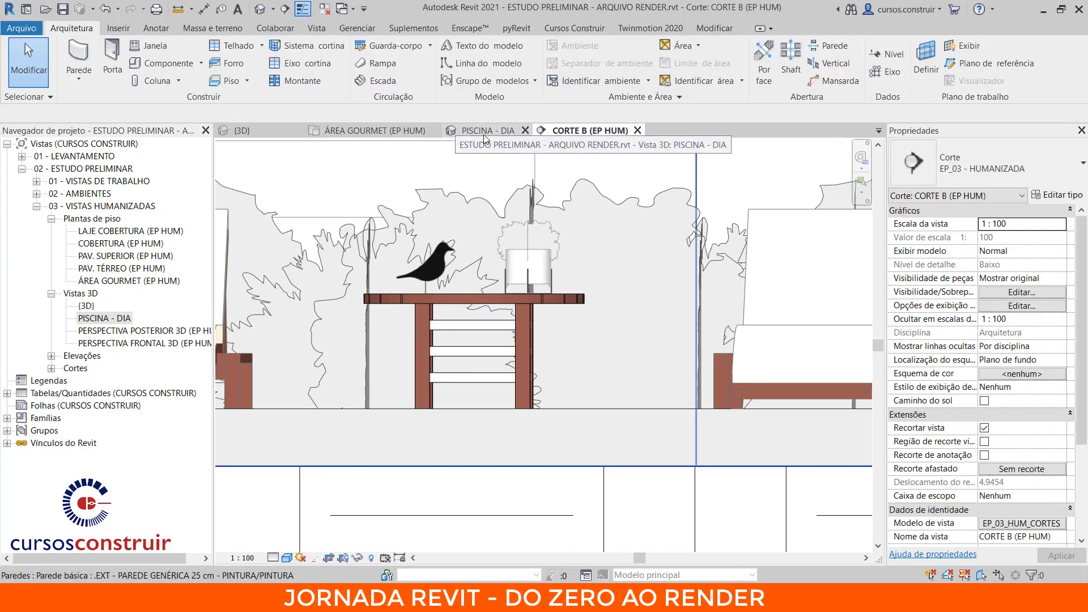
- In the ÁREA GOURMET plan, rotate the decorative bird on the round table so it sits diagonally to the table's slats
left_click(352, 130)
scroll(625, 262, "up", 6)
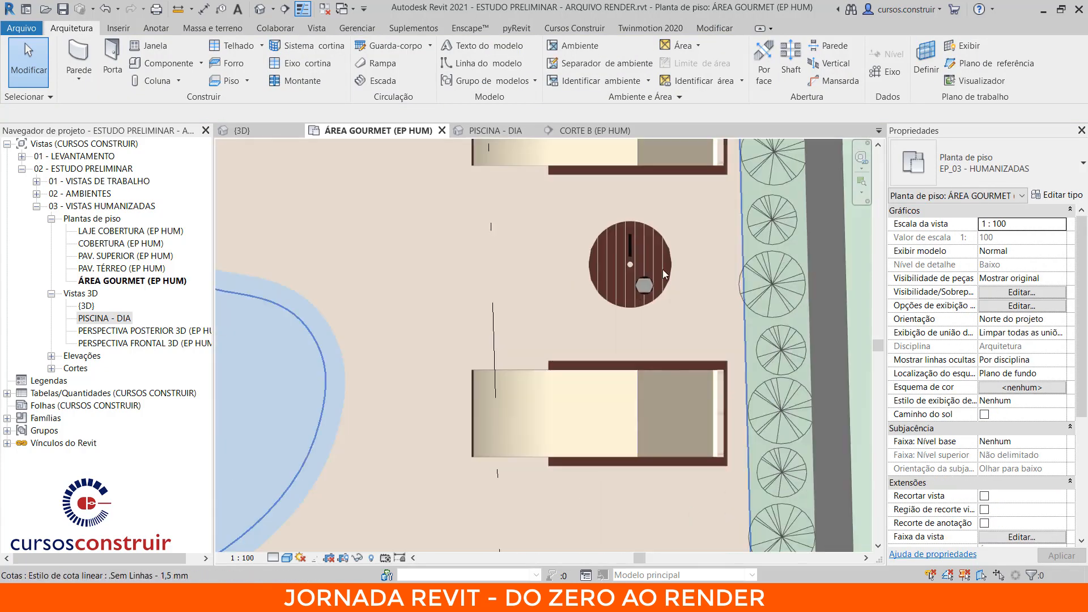
left_click(575, 250)
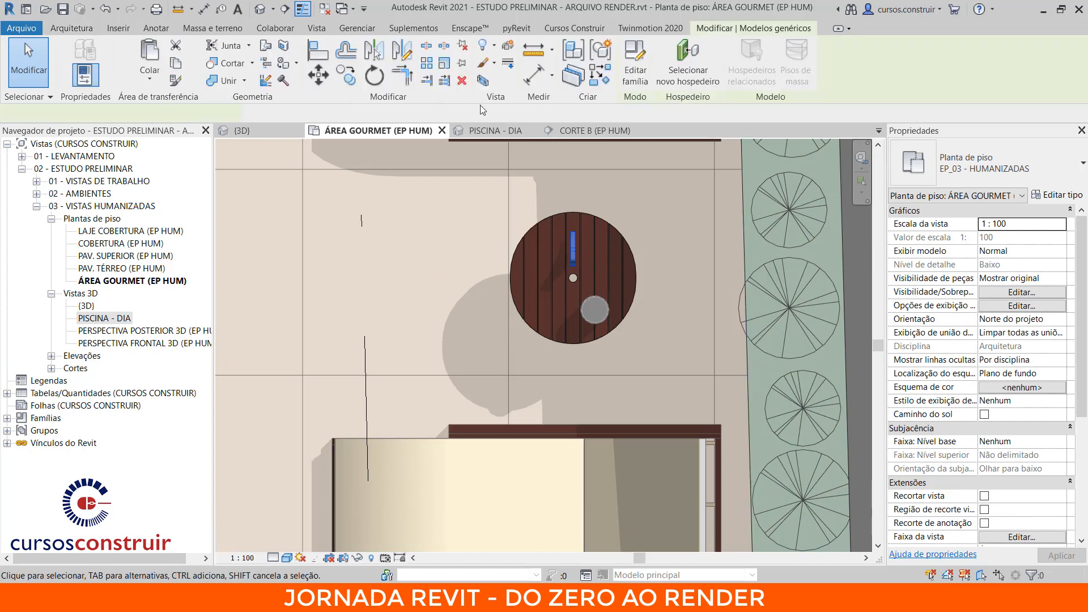
left_click(385, 83)
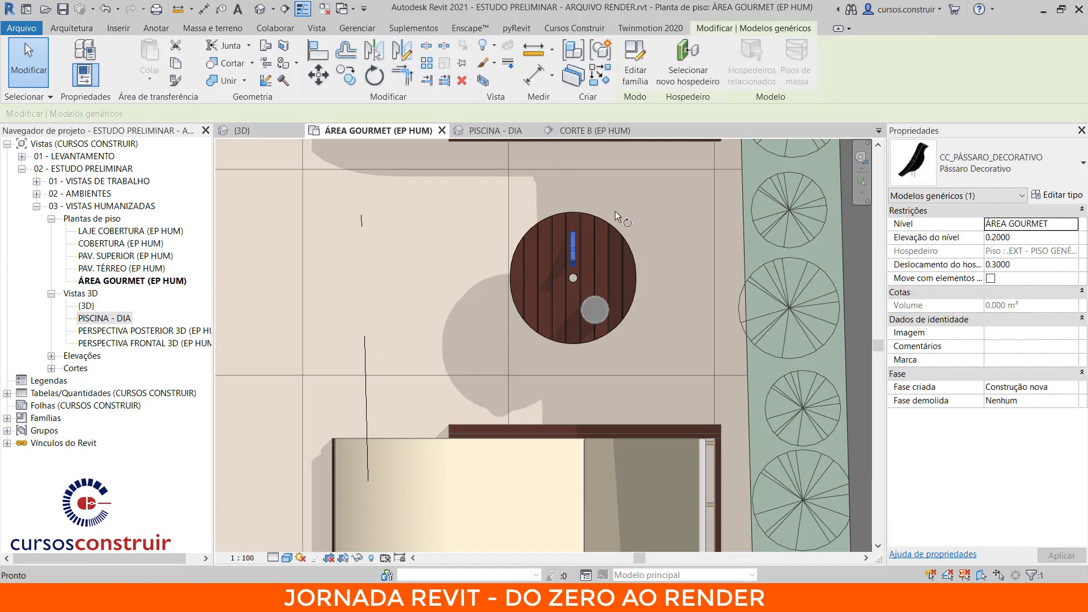
left_click(579, 274)
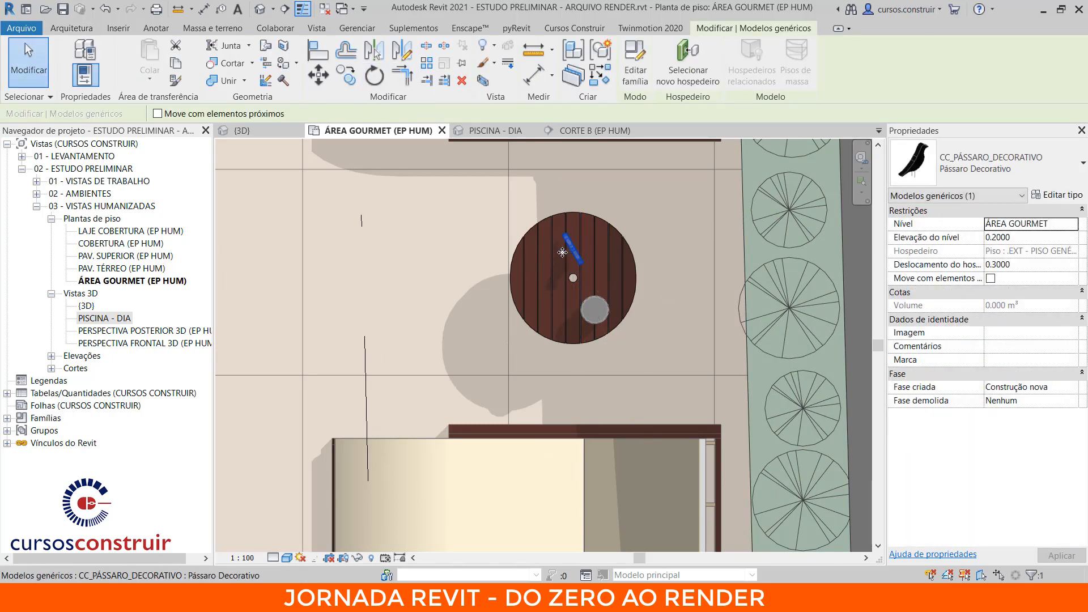
- Nudge the bird and the vase slightly across the round table's top in the plan, and close the CORTE B section view
left_click(578, 311)
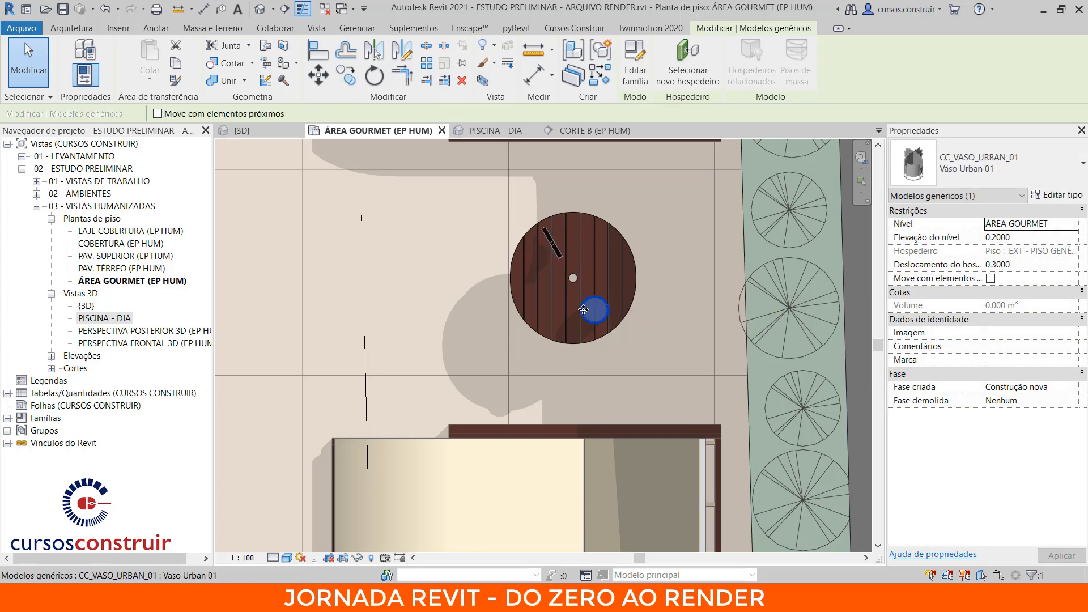
key("Escape")
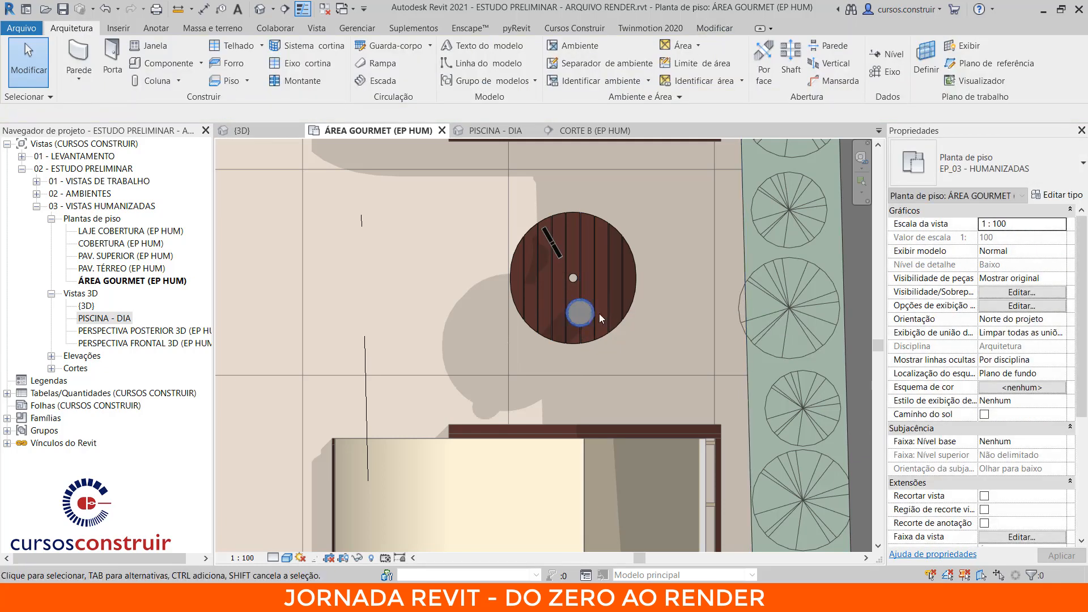
left_click(590, 316)
left_click(640, 131)
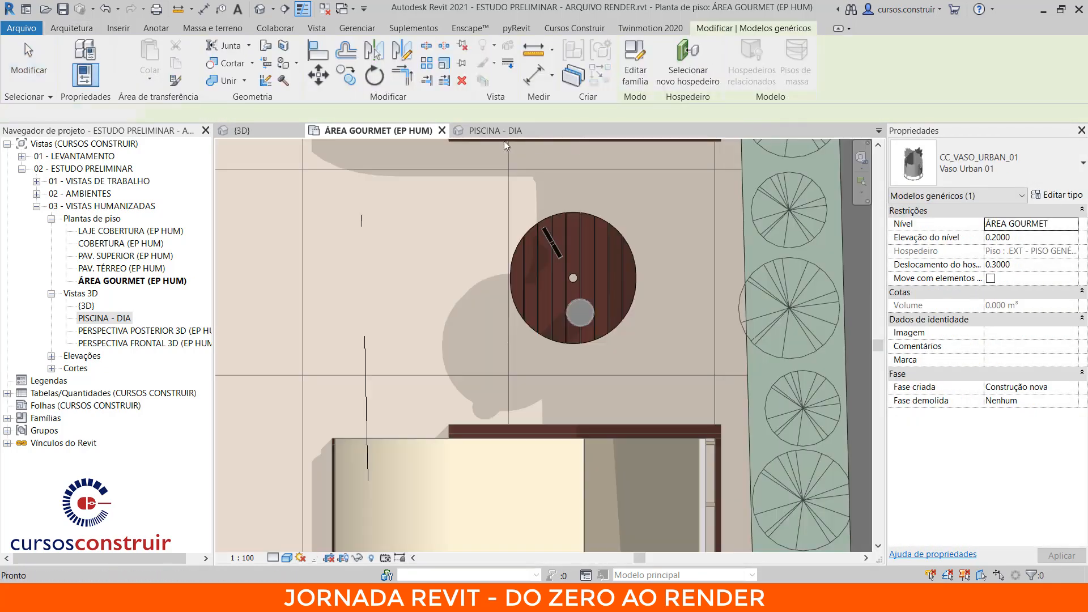
- In the PISCINA - DIA view, change the shrub behind the round table to type Arbusto and set that type's height to 0.8
left_click(474, 131)
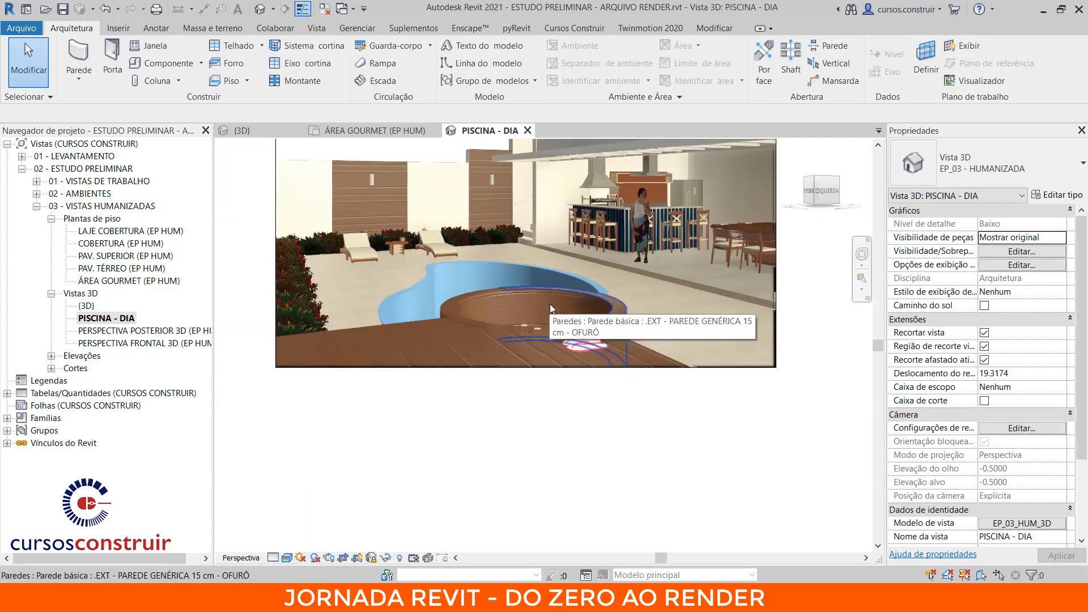
scroll(392, 244, "up", 5)
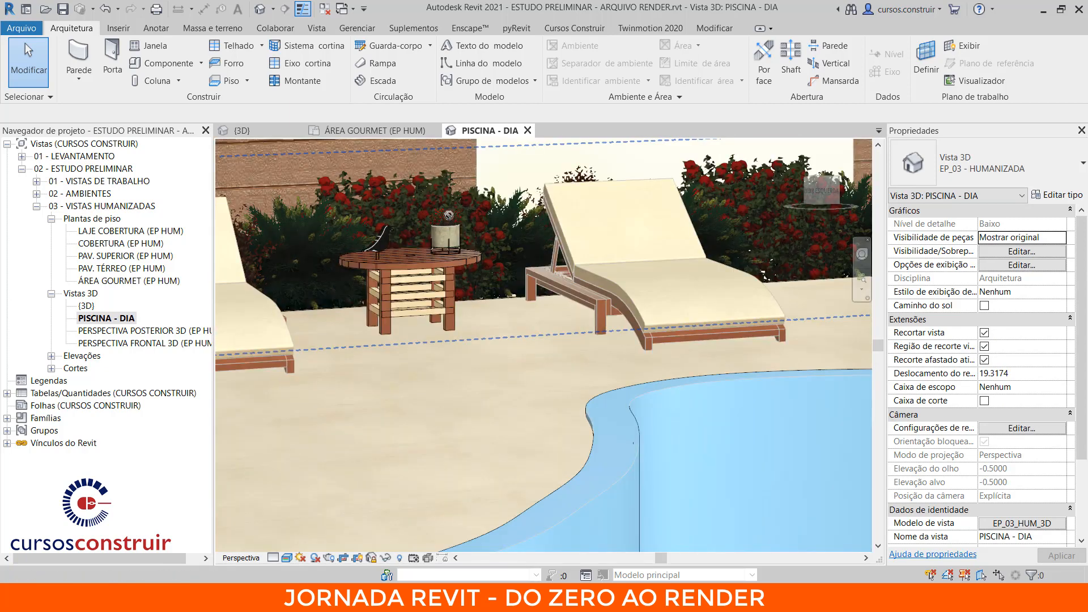
scroll(446, 195, "up", 4)
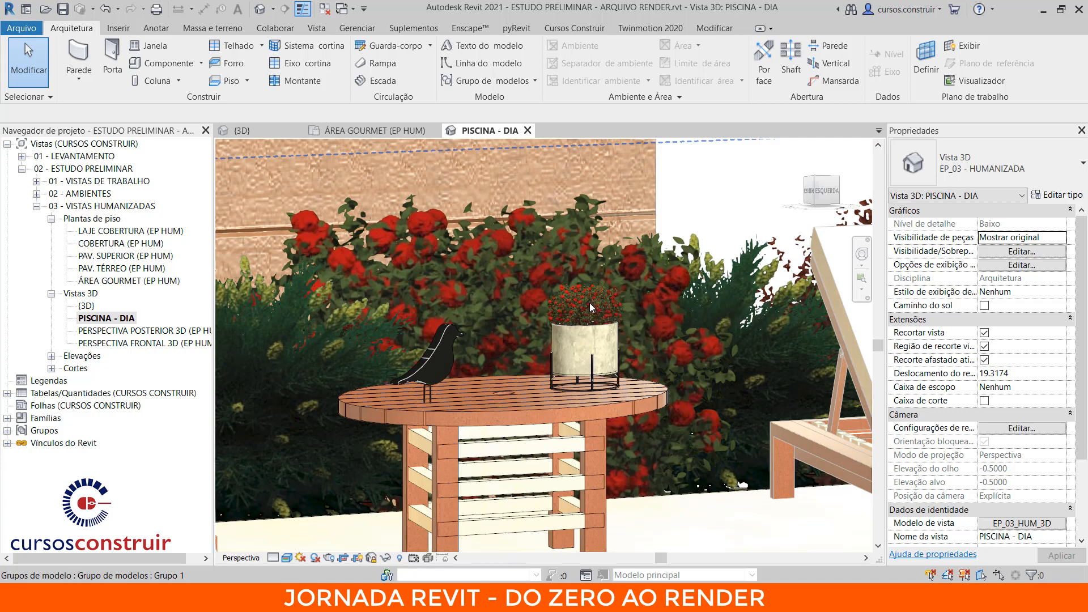
scroll(532, 295, "down", 2)
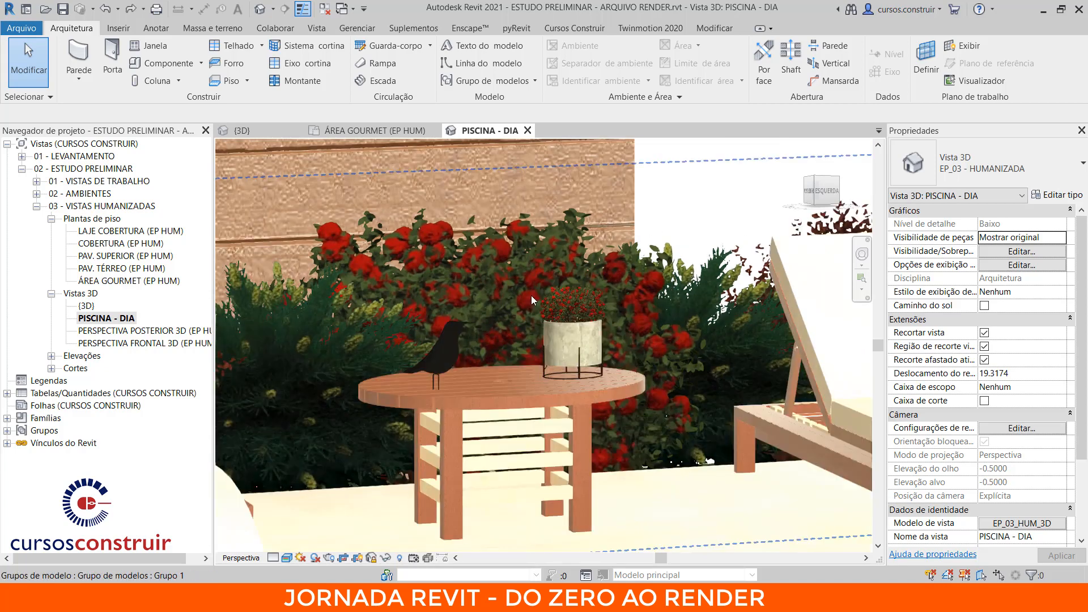
scroll(531, 295, "down", 3)
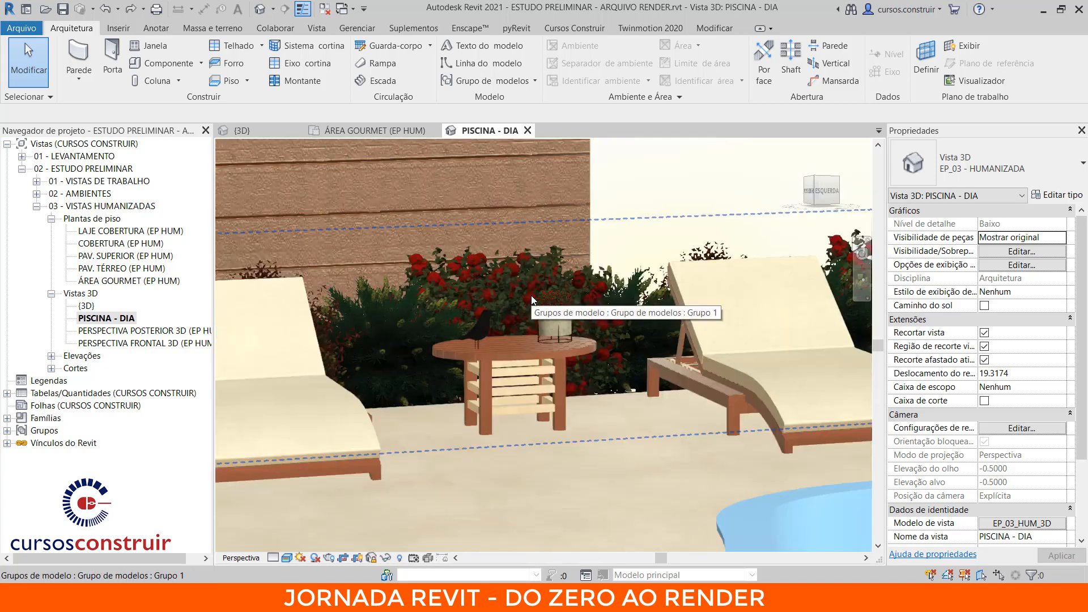
left_click(539, 266)
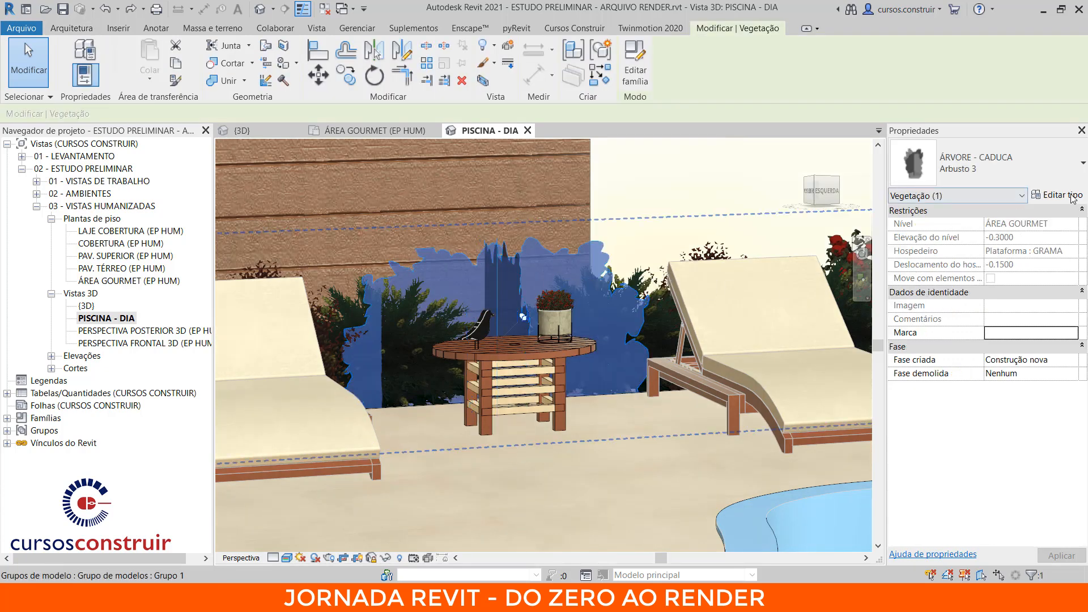
left_click(1065, 195)
left_click(574, 89)
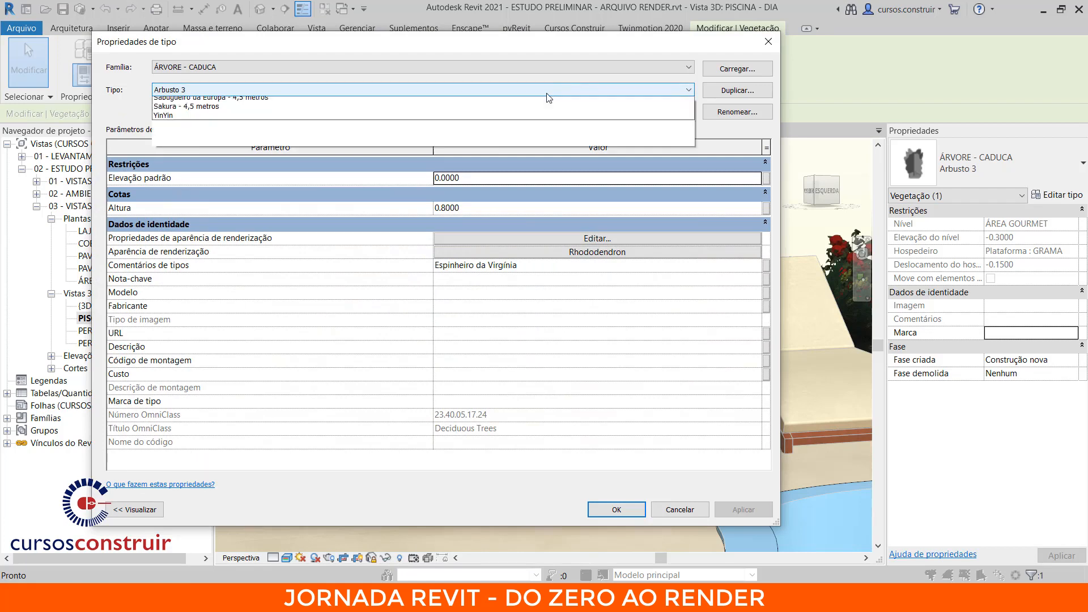
left_click(394, 101)
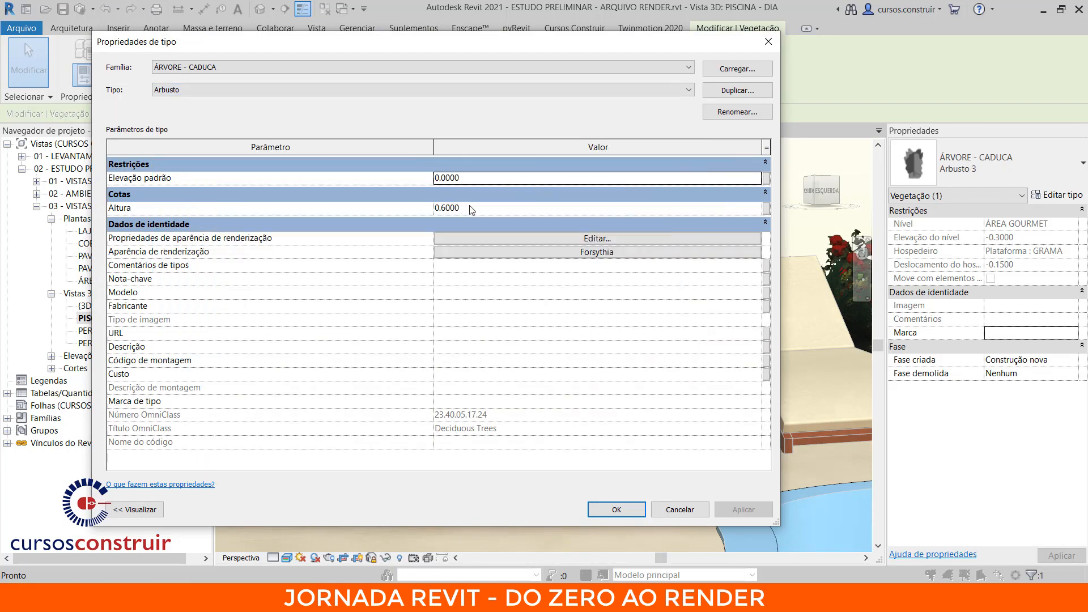
left_click_drag(471, 209, 444, 208)
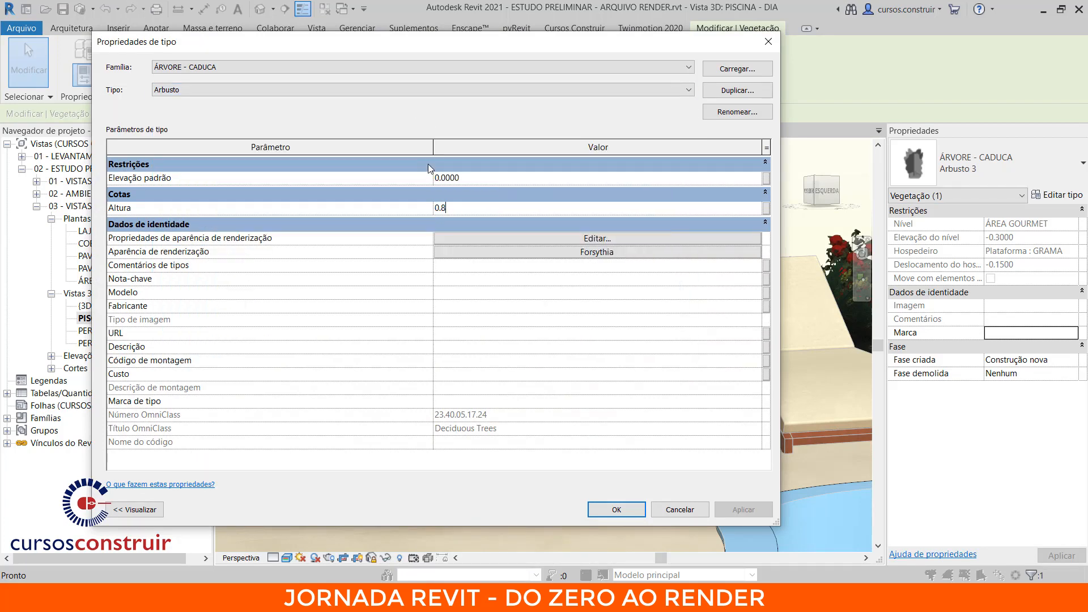
left_click(616, 509)
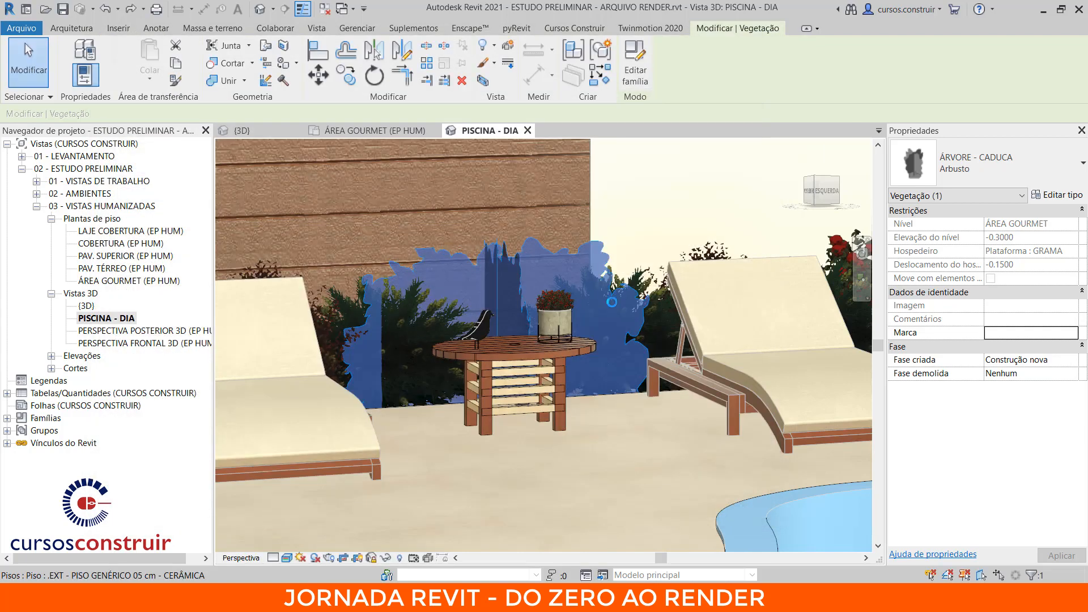
key("Escape")
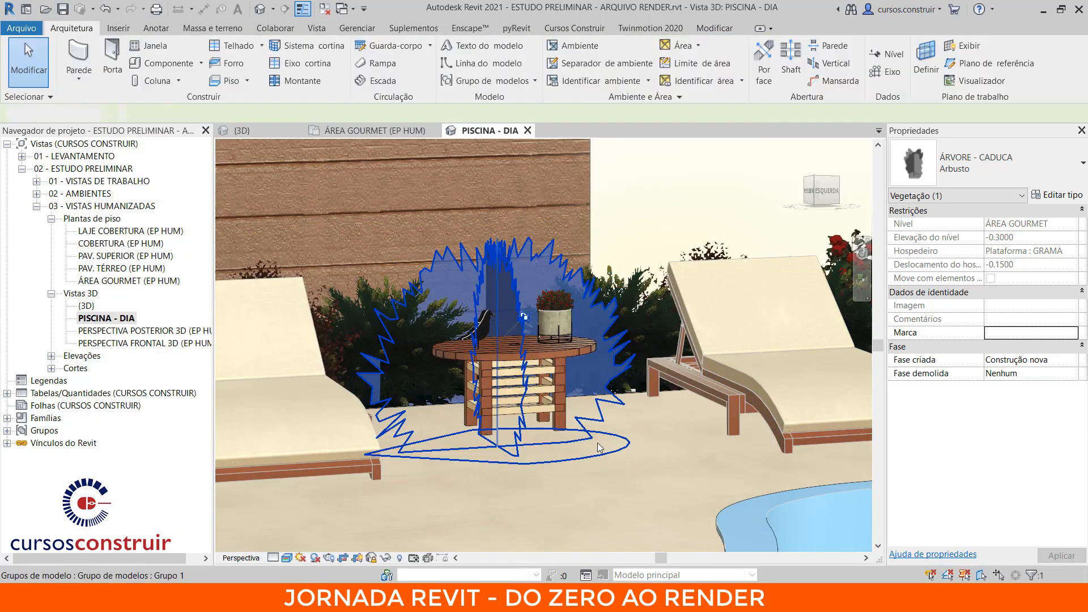
- Change the shrub in the garden corner and the one beside the stairs, along the sun lounger wall, to type Arbusto
scroll(558, 417, "down", 5)
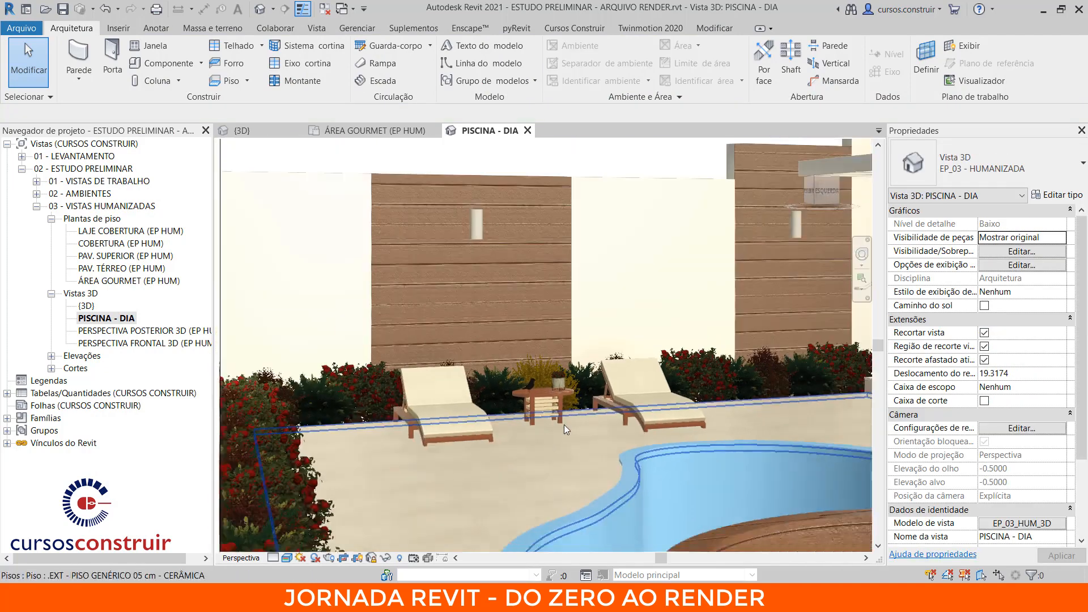
middle_click_drag(554, 363, 589, 382, "shift")
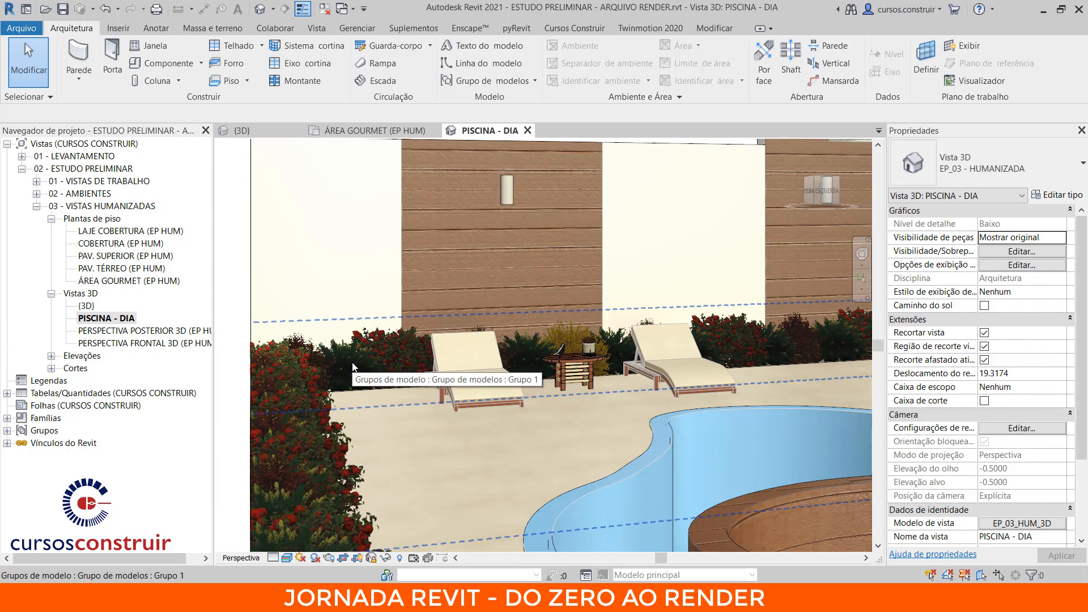
left_click(380, 377)
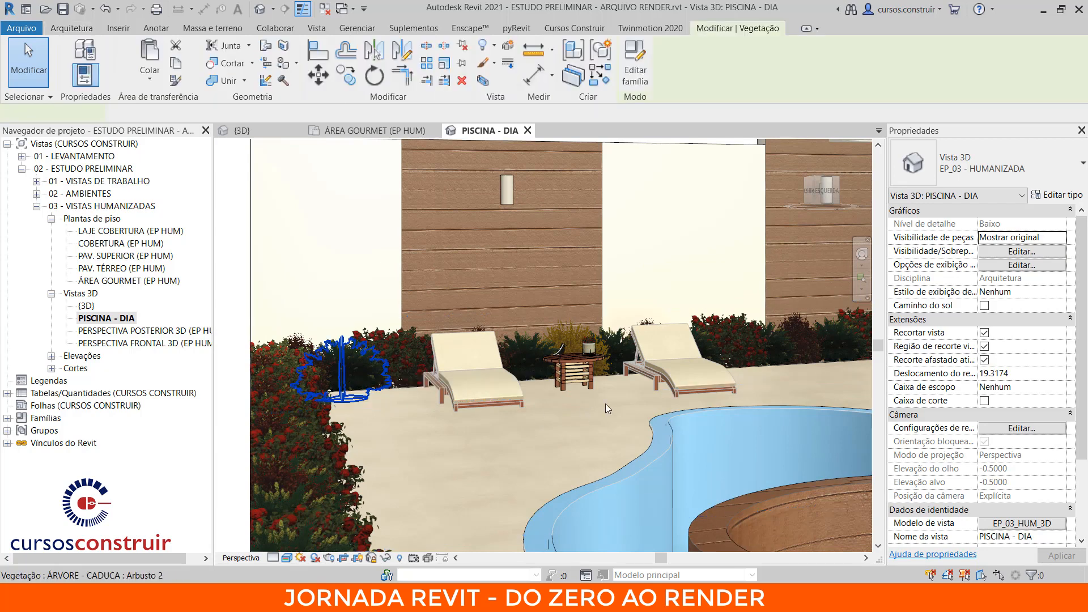
middle_click_drag(756, 380, 630, 369)
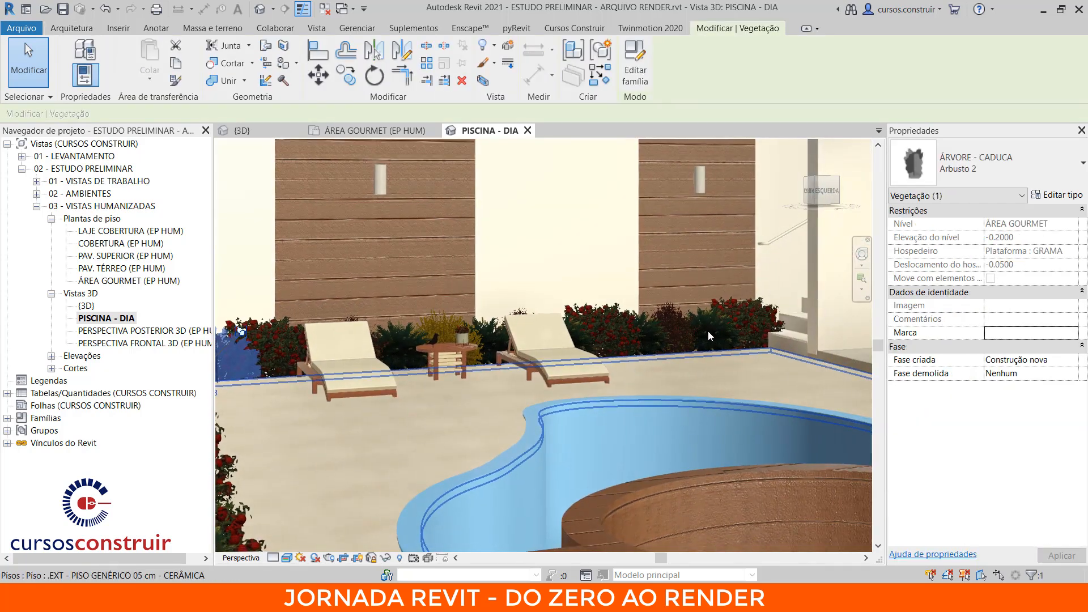
left_click(737, 313)
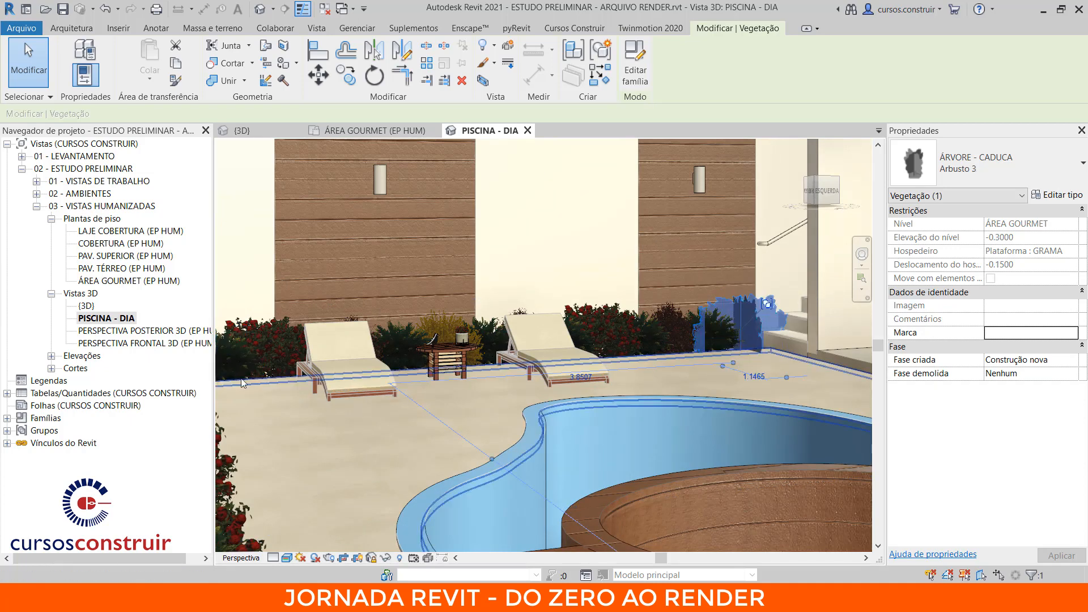
left_click(233, 362, "ctrl")
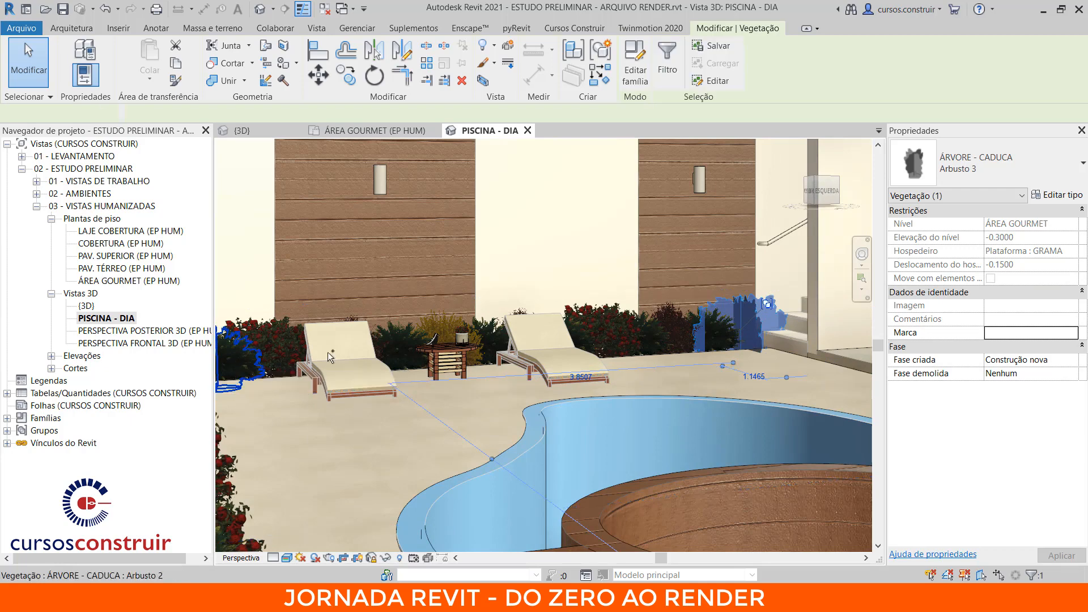
left_click(1008, 173)
left_click(924, 259)
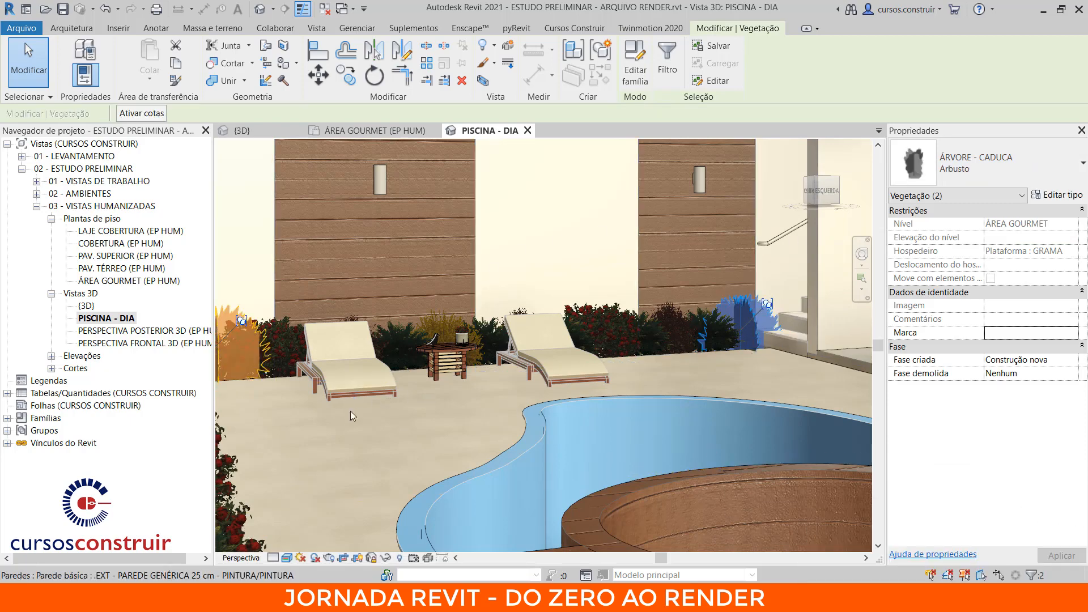
key("Escape")
- In the ÁREA GOURMET plan, change the third, ninth and seventeenth shrubs from the deck along the rear wall to type Arbusto
scroll(339, 427, "down", 4)
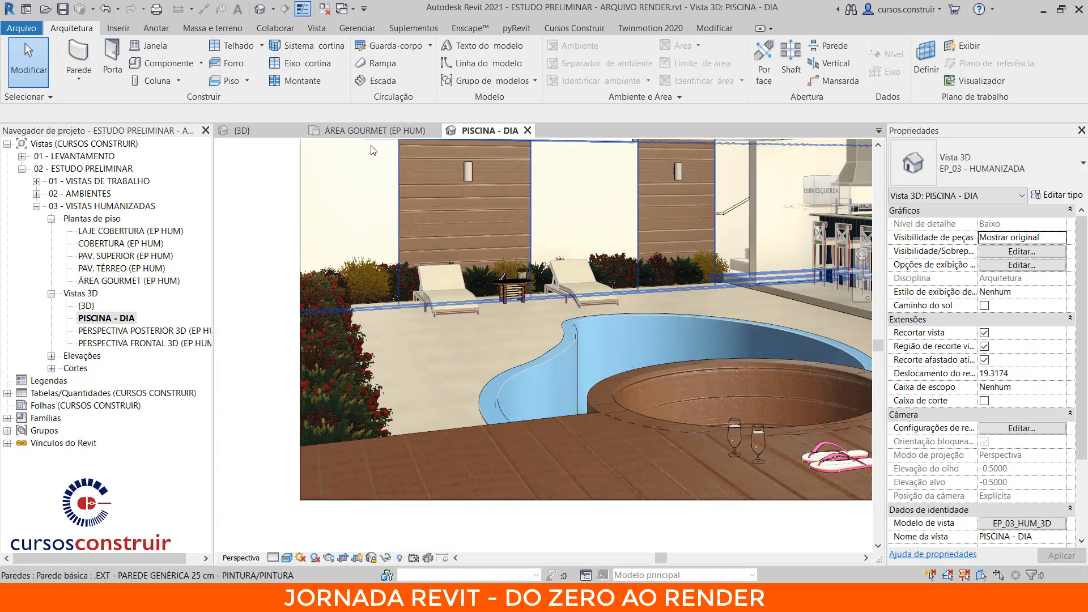
left_click(375, 131)
scroll(537, 284, "down", 6)
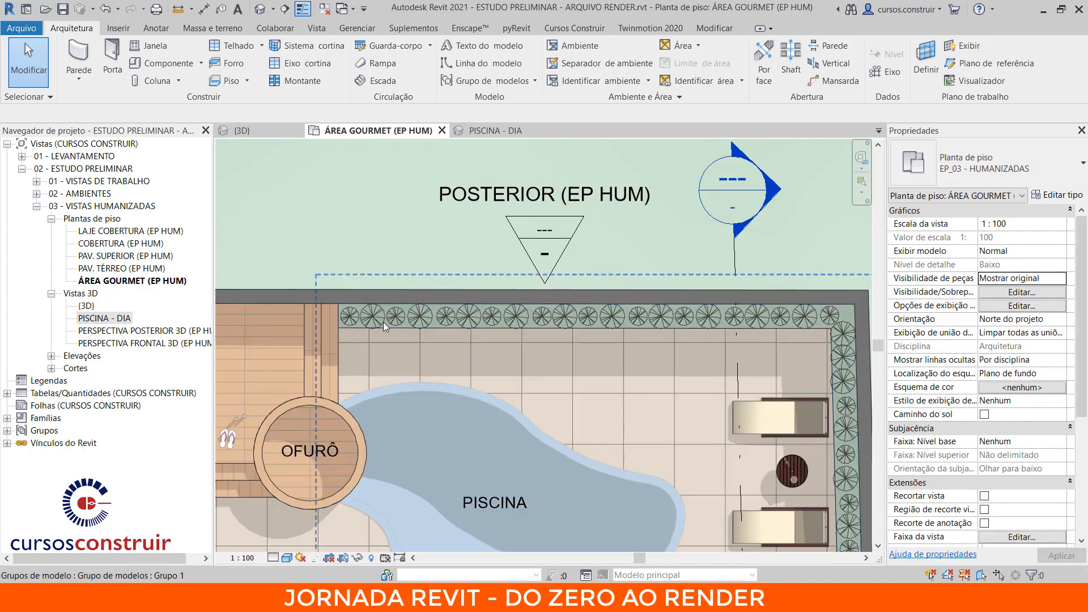
key("Tab")
left_click(393, 318)
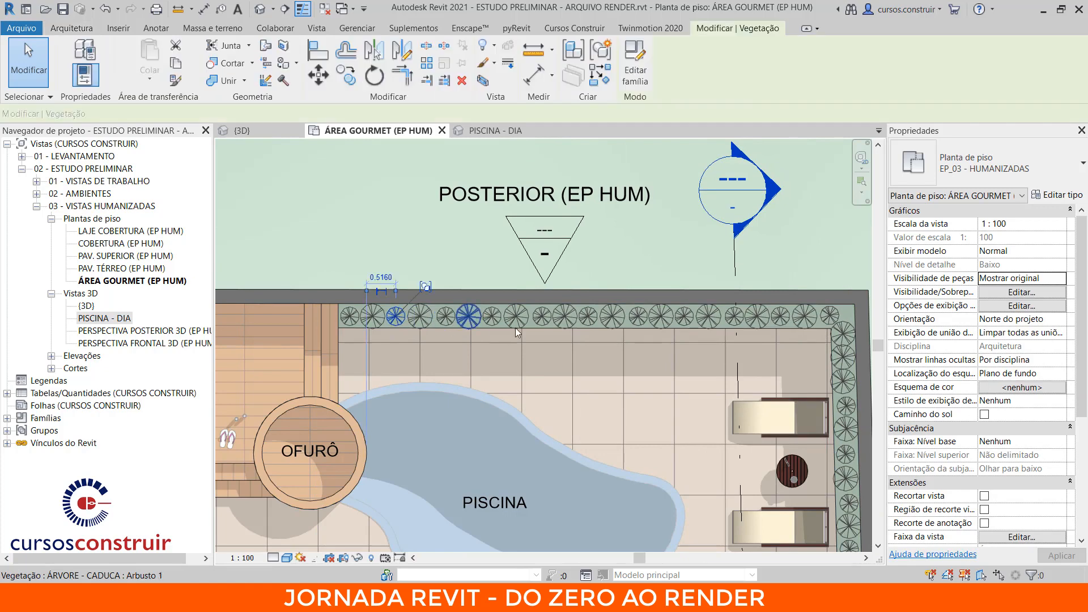
left_click(542, 317, "ctrl")
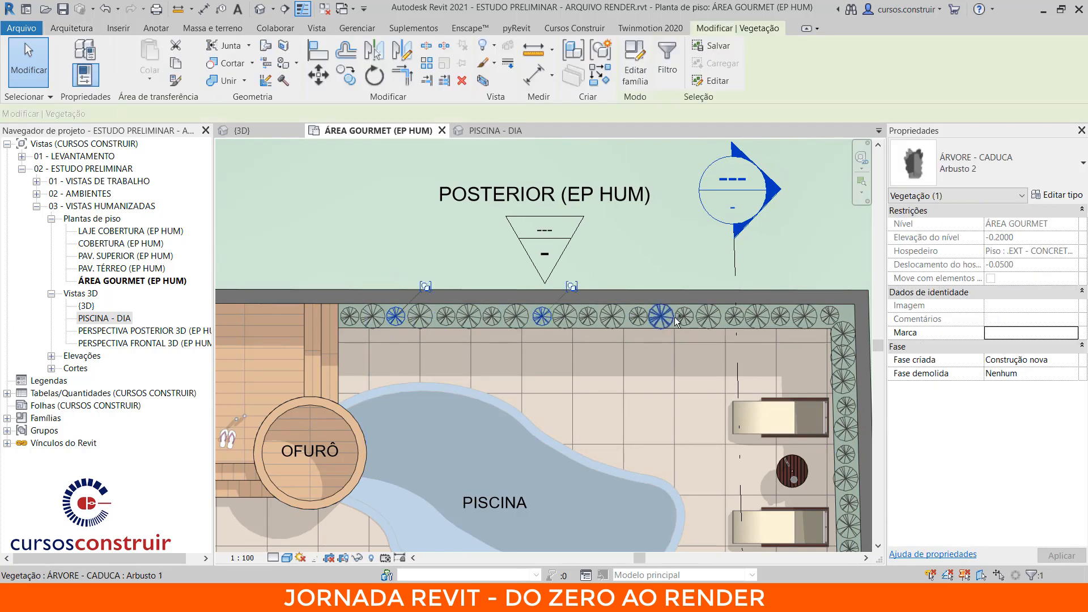
left_click(734, 318, "ctrl")
left_click(973, 178)
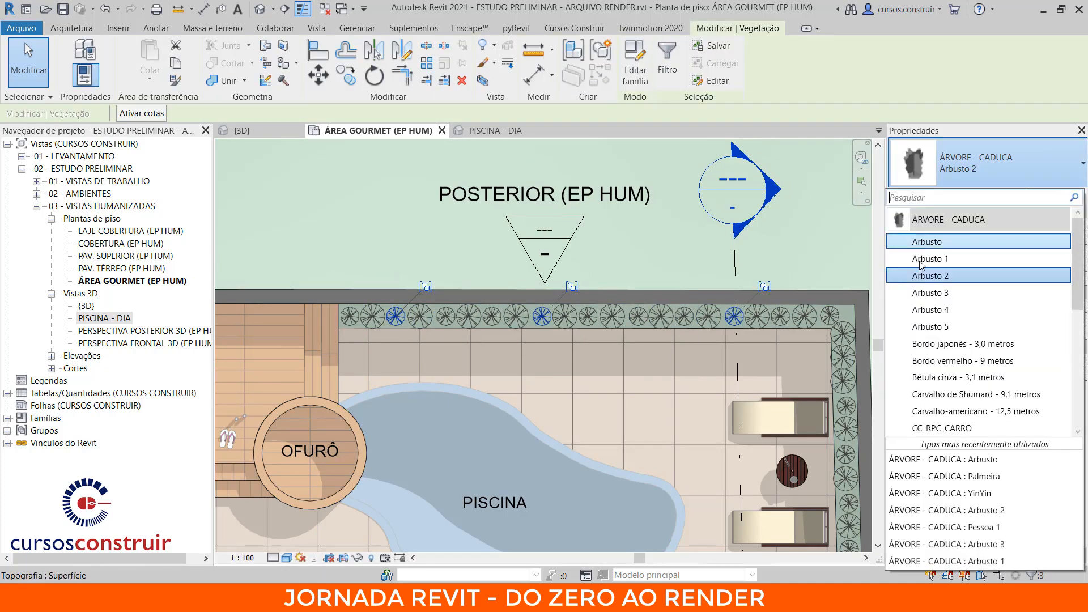
left_click(929, 243)
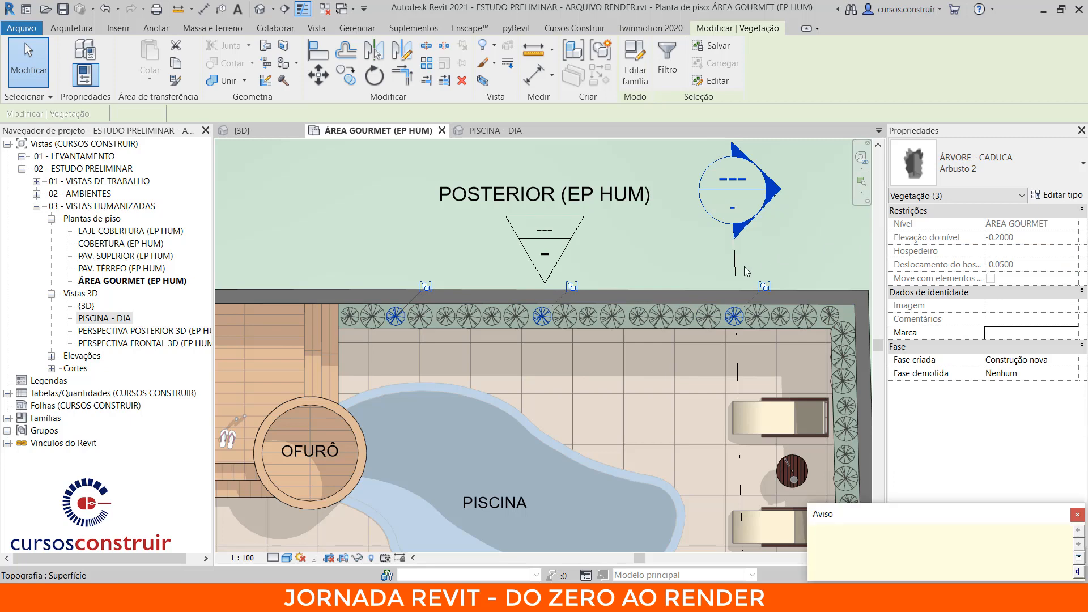
left_click(1076, 514)
left_click(496, 130)
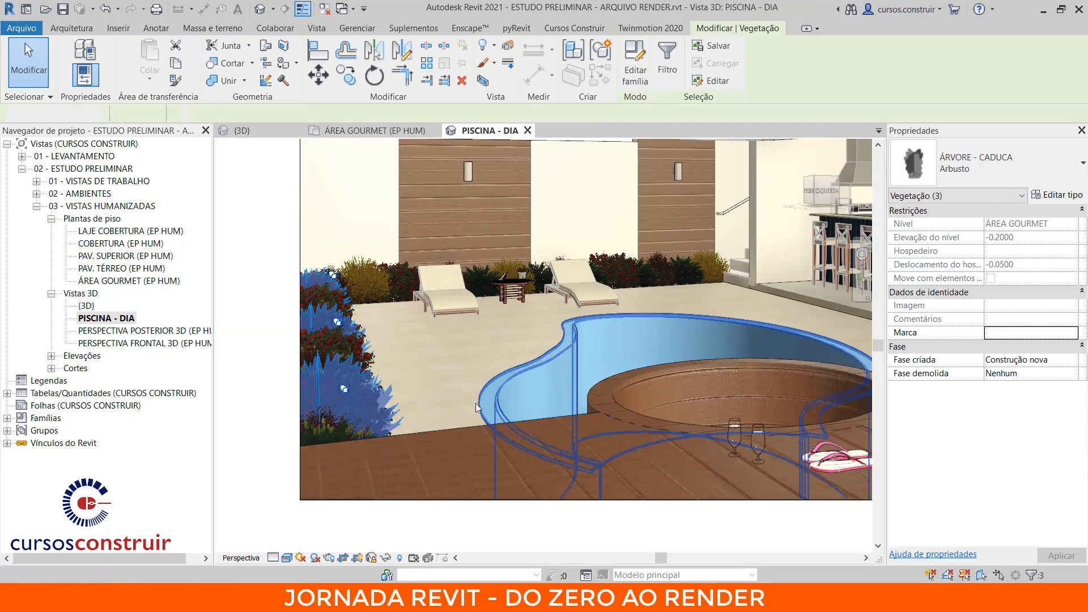
key("Escape")
- In the ÁREA GOURMET plan, move the two beer glasses across the wooden deck, away from the ofurô and the flip-flops
scroll(417, 344, "down", 2)
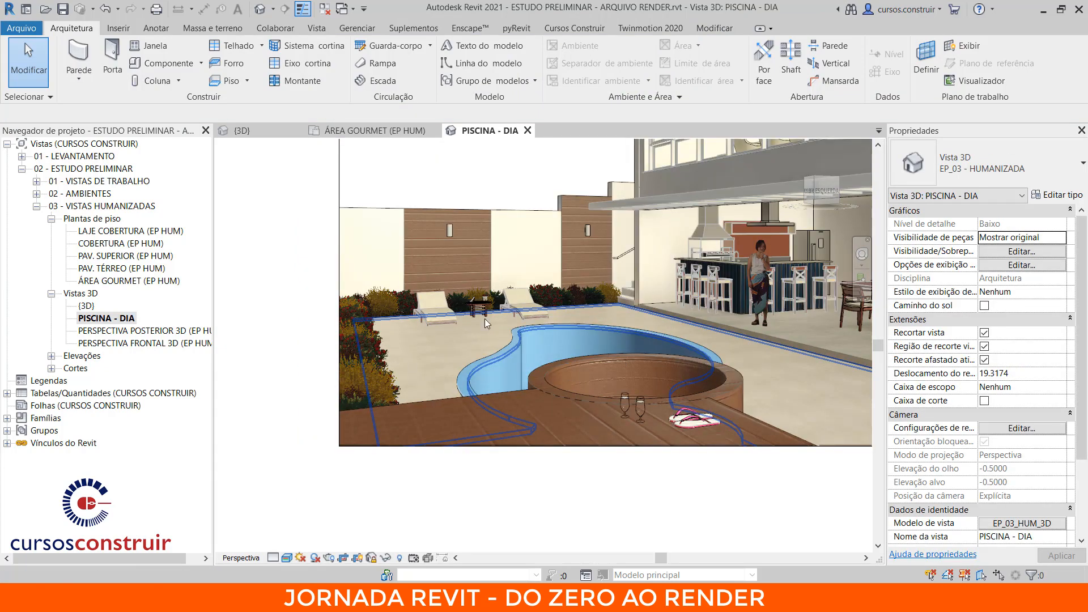
middle_click_drag(472, 322, 437, 319)
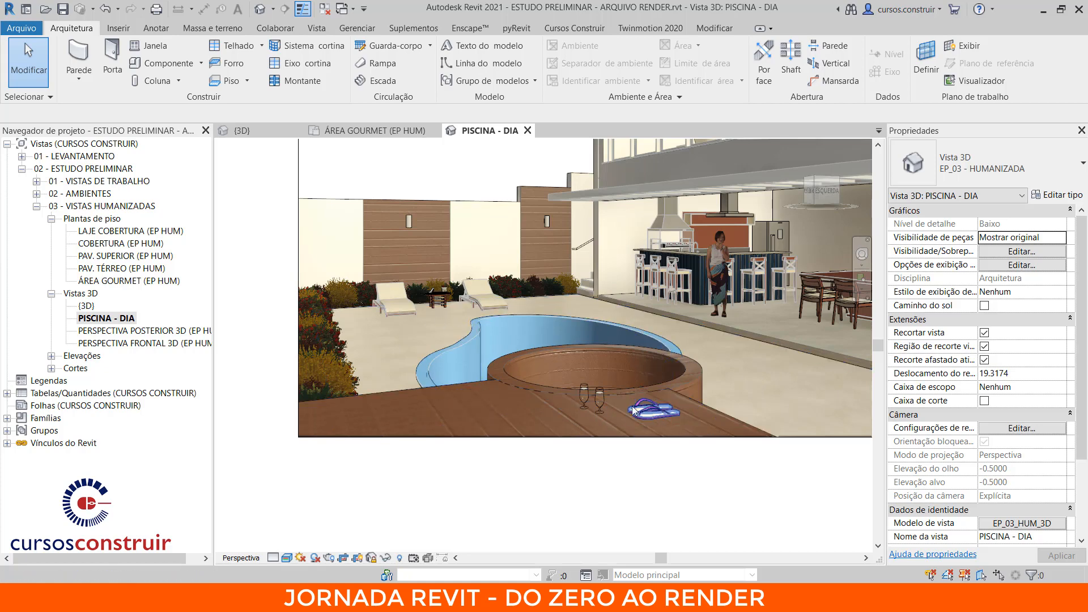
scroll(652, 414, "up", 3)
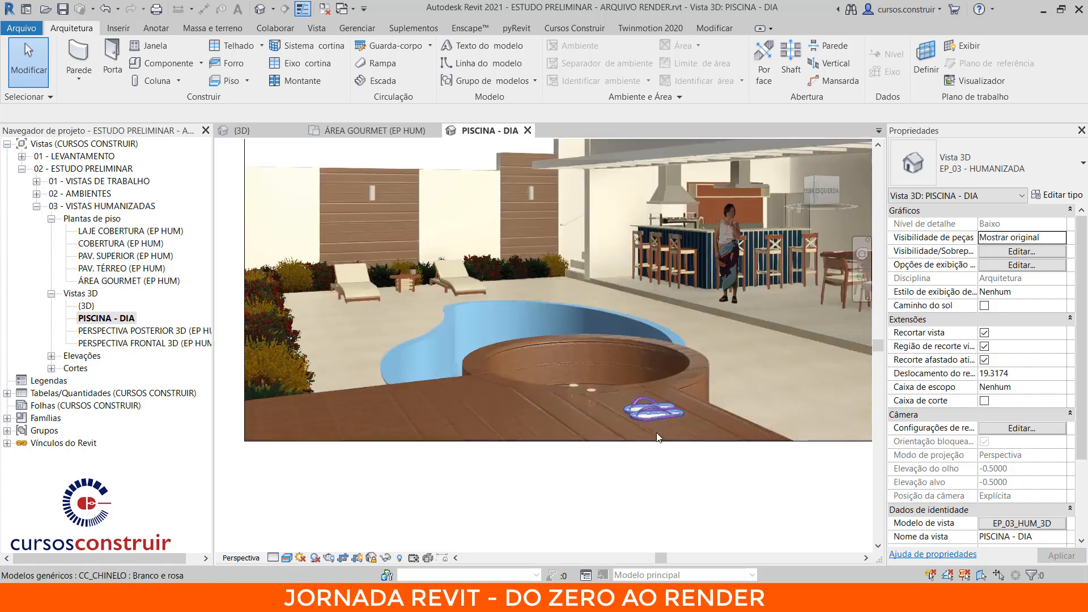
scroll(517, 398, "down", 4)
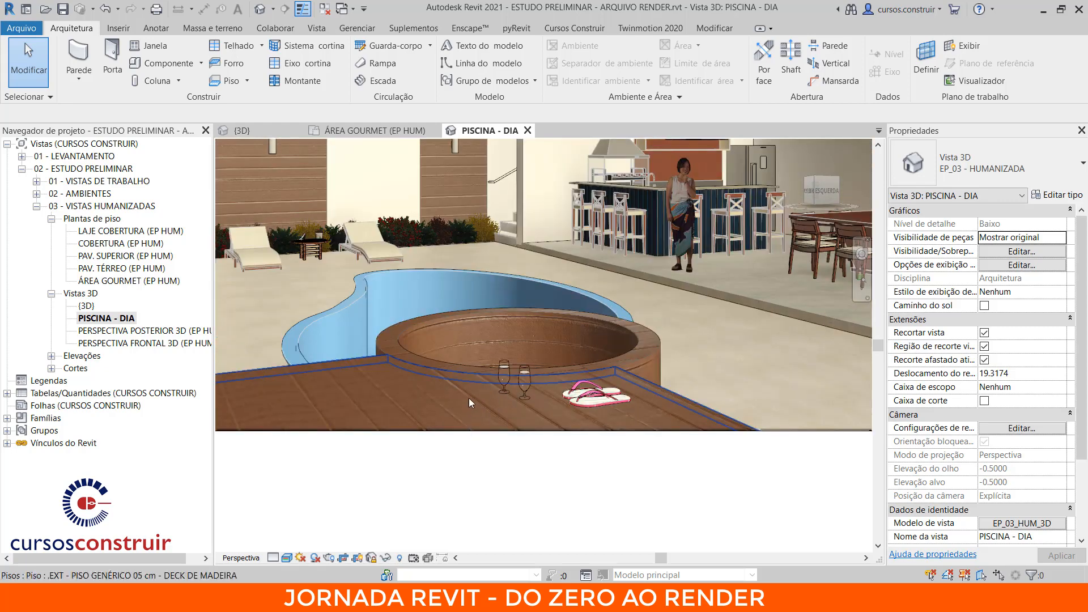
left_click(371, 130)
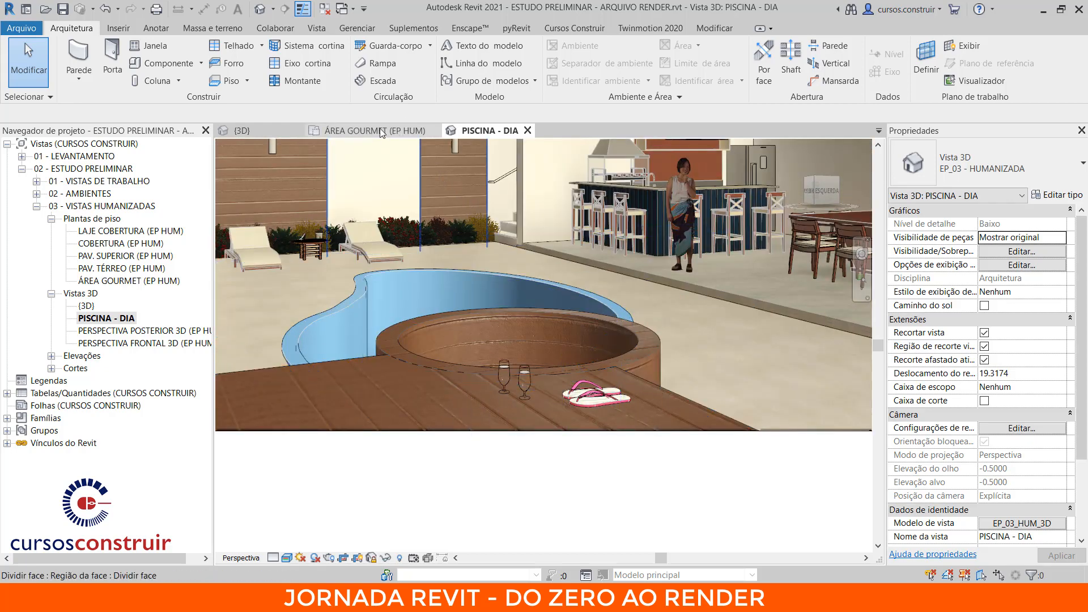
scroll(577, 464, "down", 2)
scroll(407, 404, "up", 8)
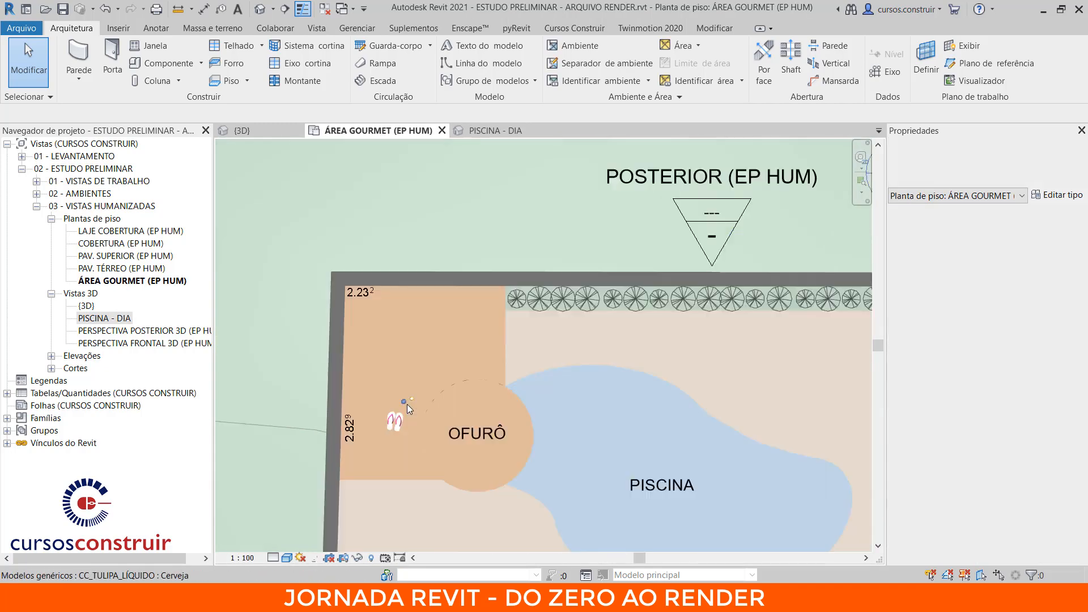
left_click(537, 388)
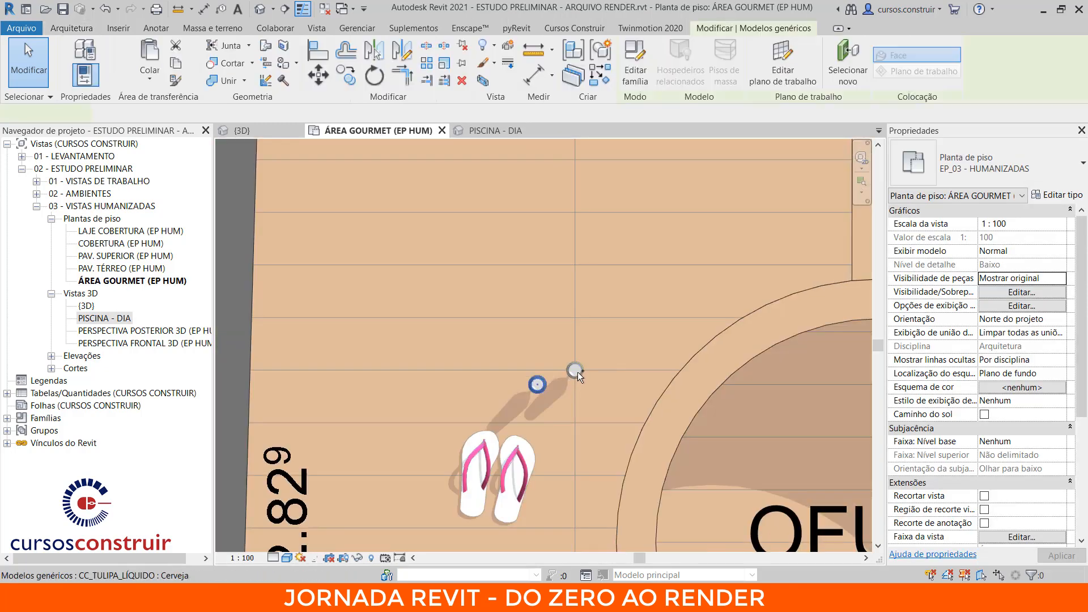
left_click(574, 369, "ctrl")
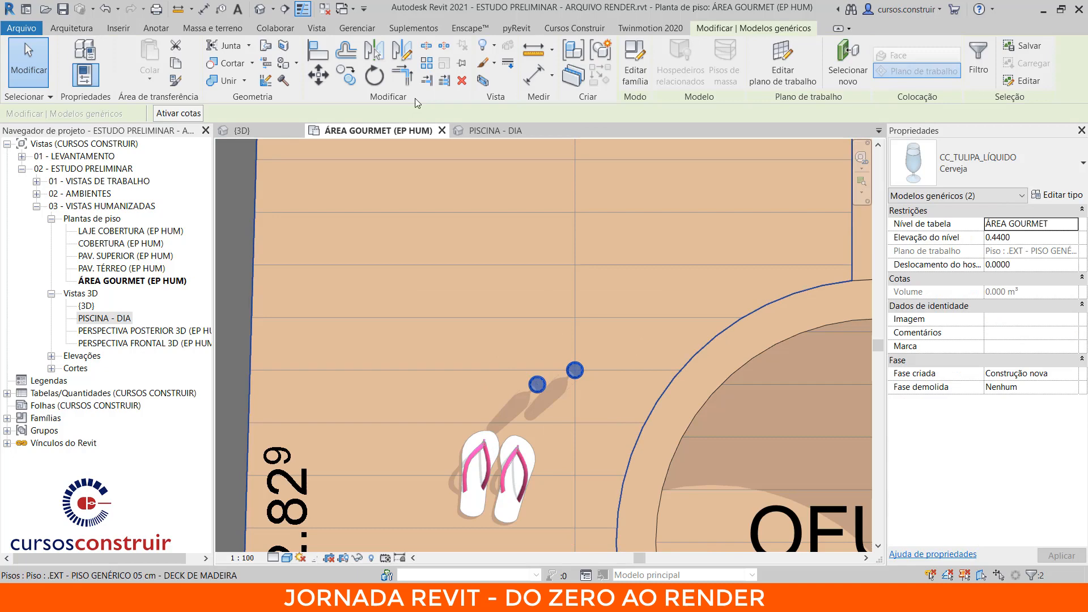
left_click(319, 76)
left_click(536, 386)
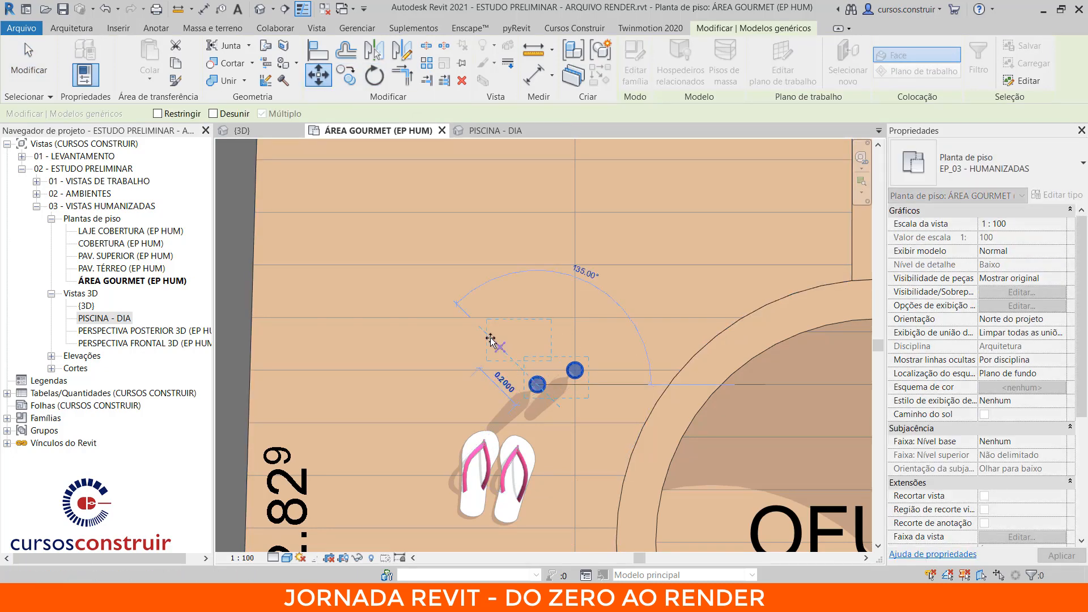
left_click(441, 329)
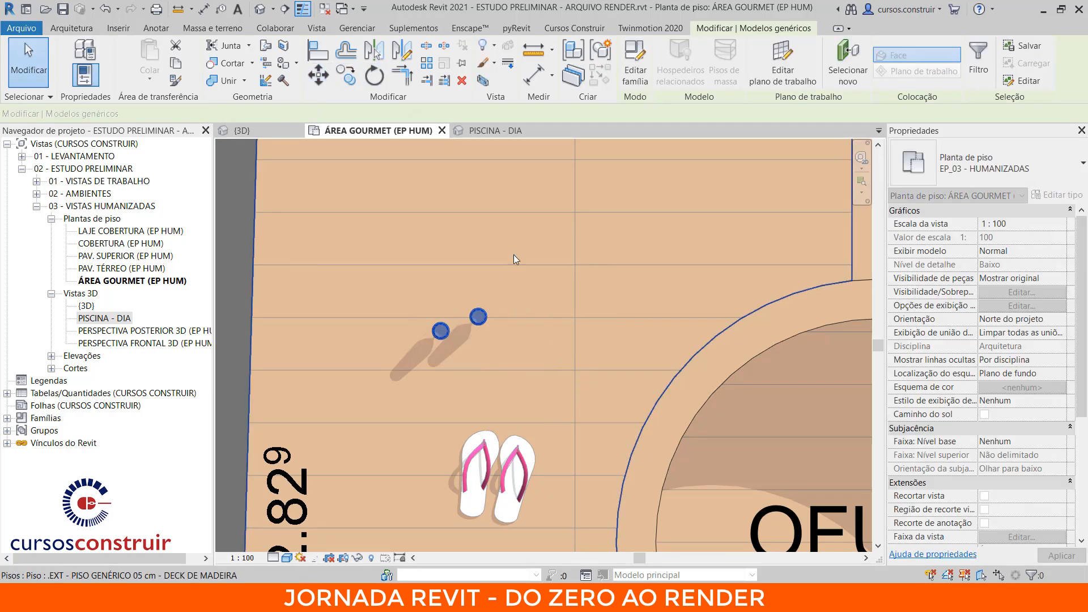
- Check the two glasses in the PISCINA - DIA view, and shift them slightly back toward the ofurô in the ÁREA GOURMET plan
left_click(493, 130)
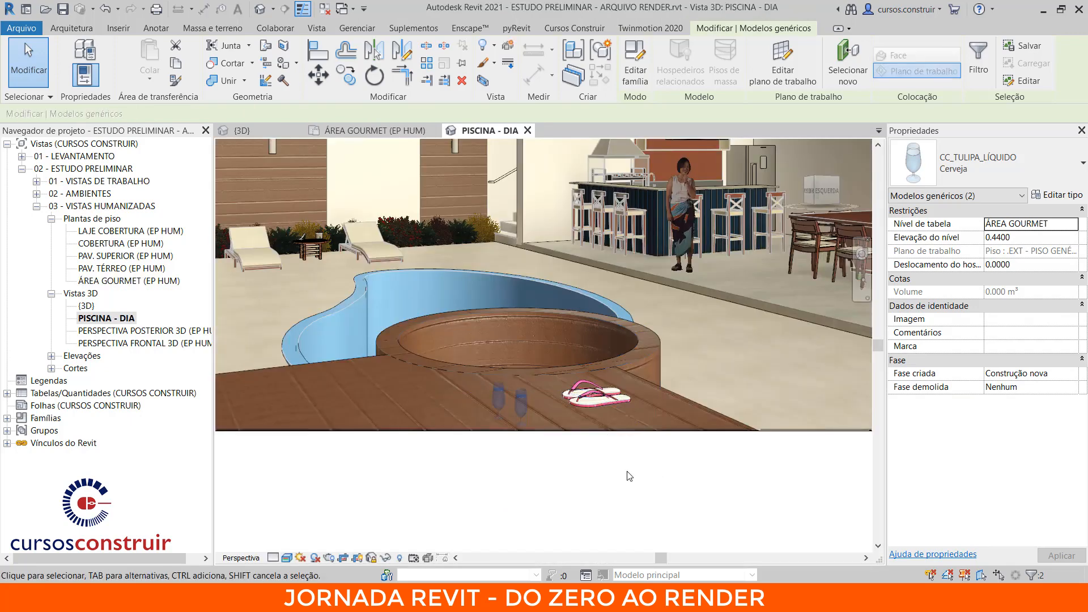
key("Escape")
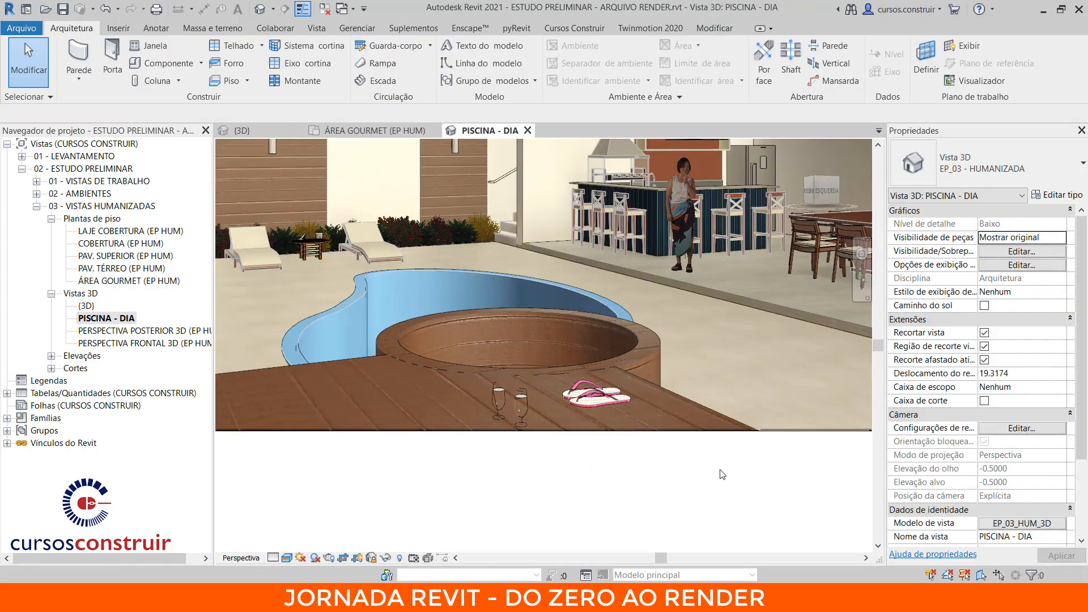
scroll(627, 359, "down", 3)
middle_click_drag(626, 359, 583, 428)
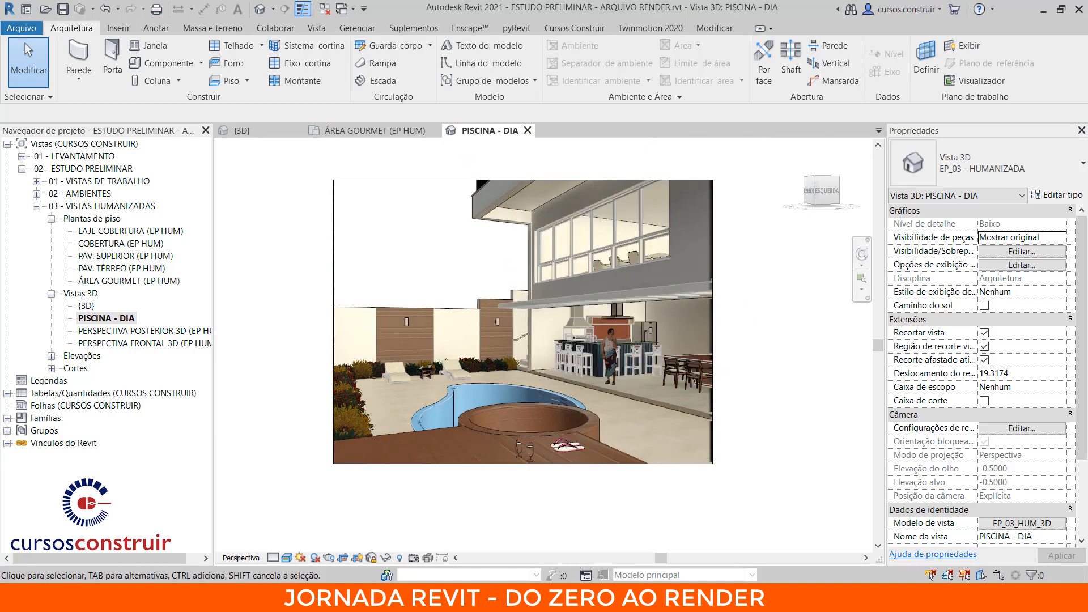
left_click(375, 131)
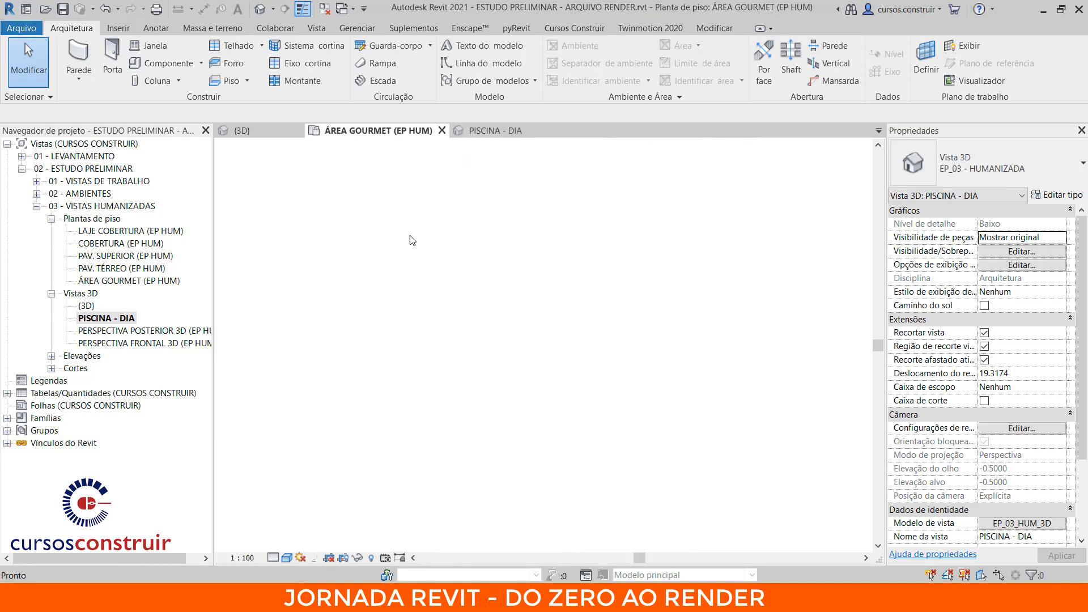
left_click(443, 334)
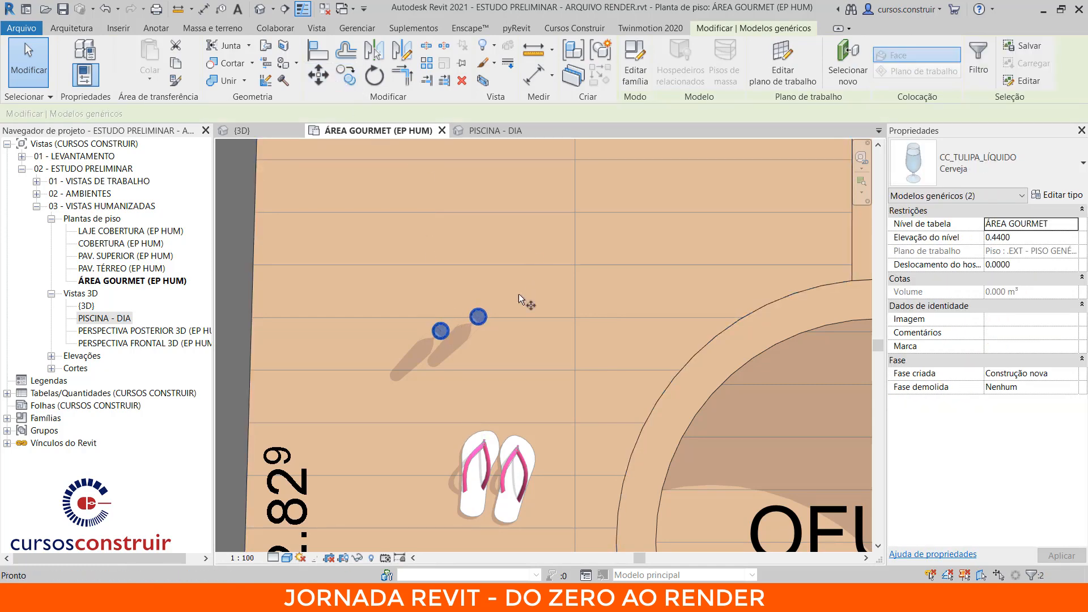
left_click(478, 318, "ctrl")
left_click_drag(479, 319, 511, 318)
key("Escape")
left_click(506, 132)
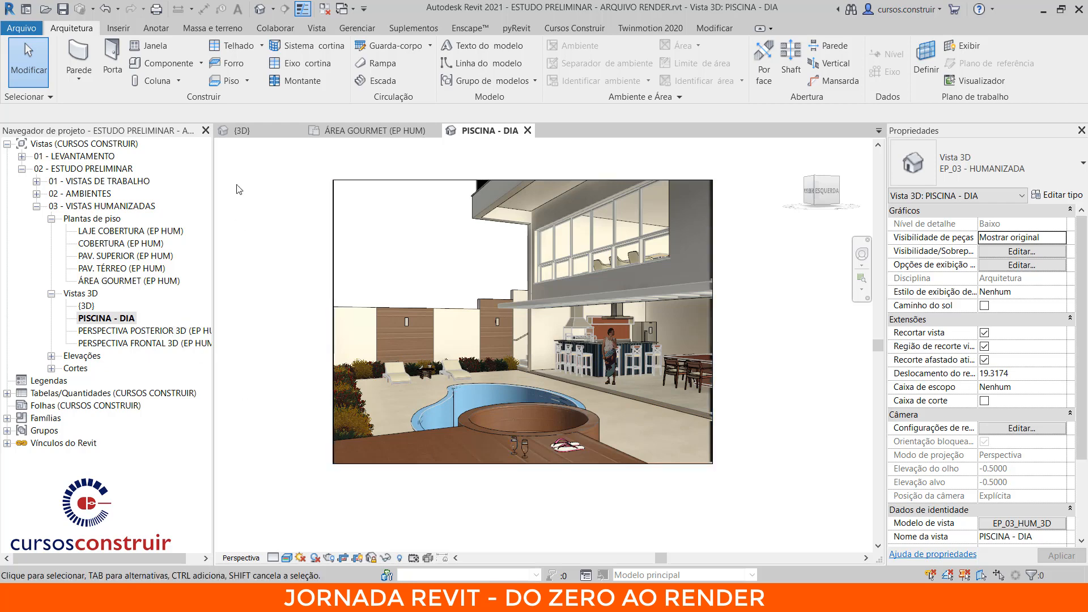
- In the ÁREA GOURMET plan, move the CORTE A section line from the gourmet area so it cuts through the pool and the ofurô
left_click(374, 131)
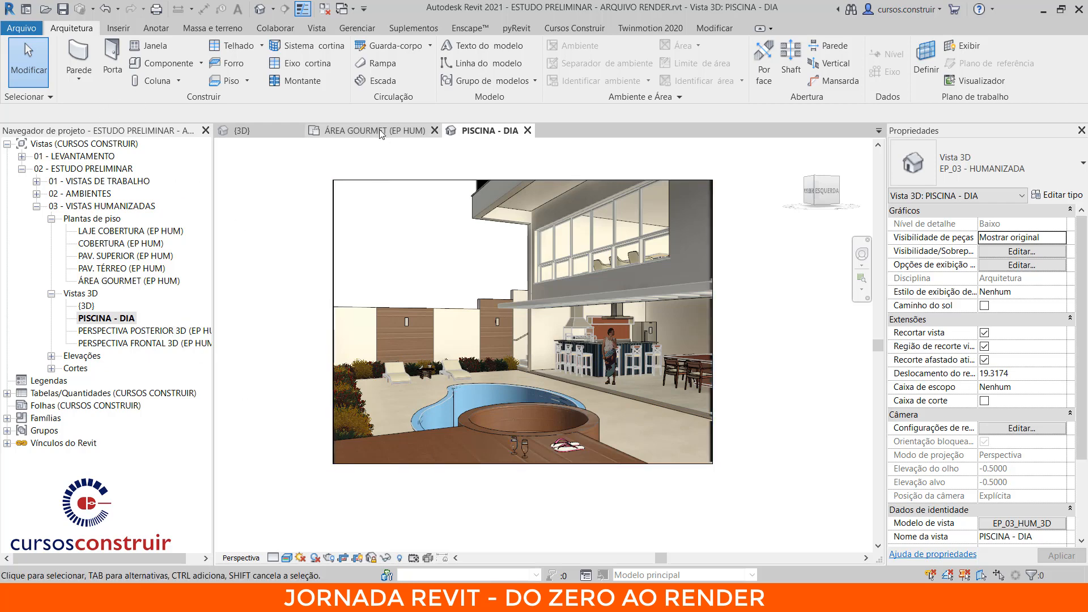
scroll(573, 391, "down", 5)
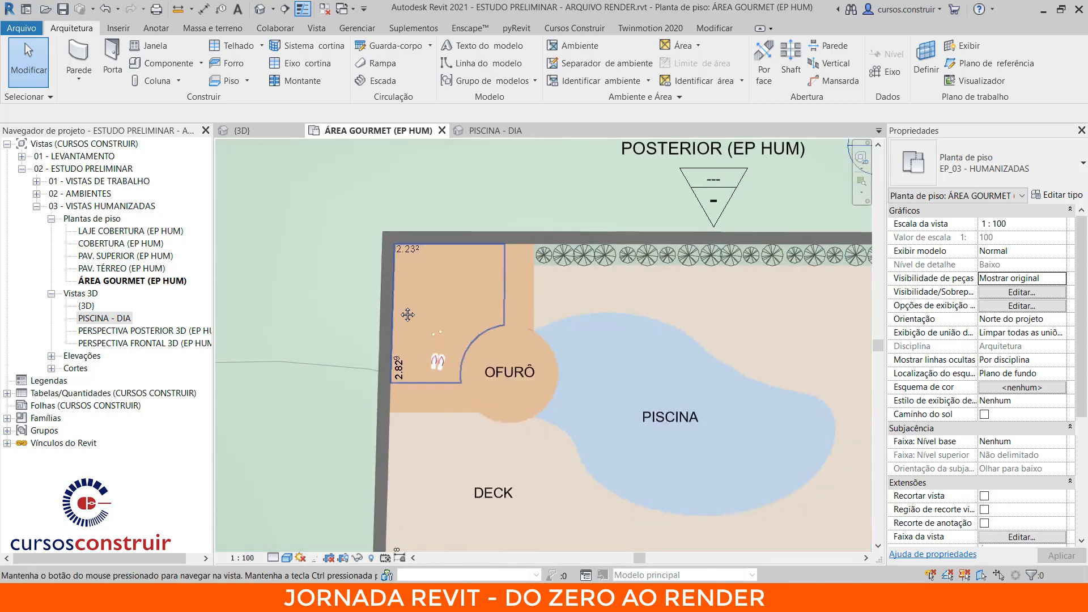
scroll(522, 341, "up", 2)
scroll(522, 342, "down", 4)
scroll(576, 473, "up", 2)
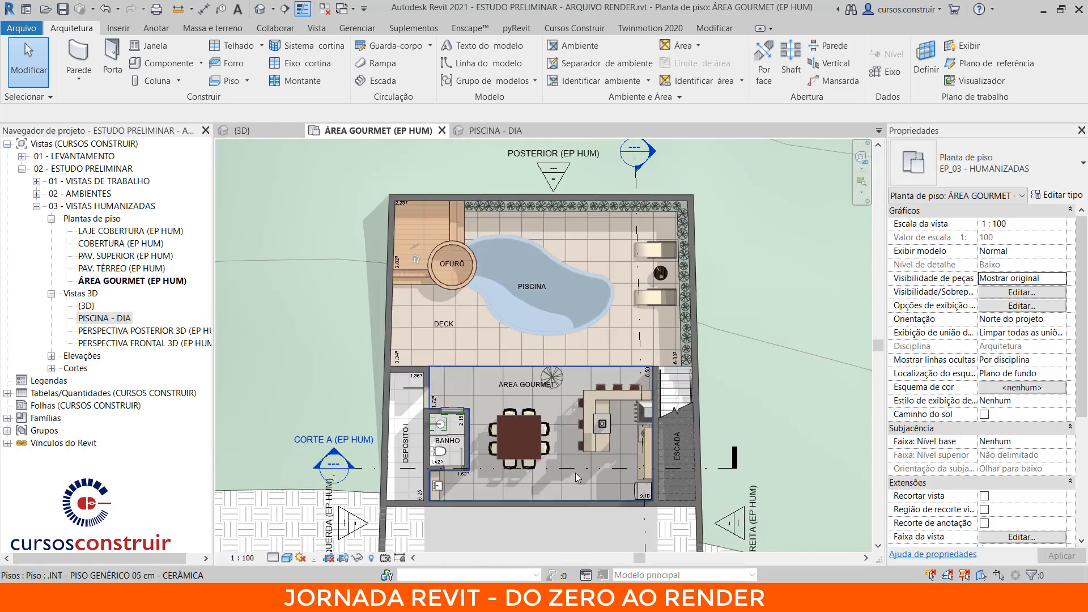
left_click_drag(573, 473, 590, 283)
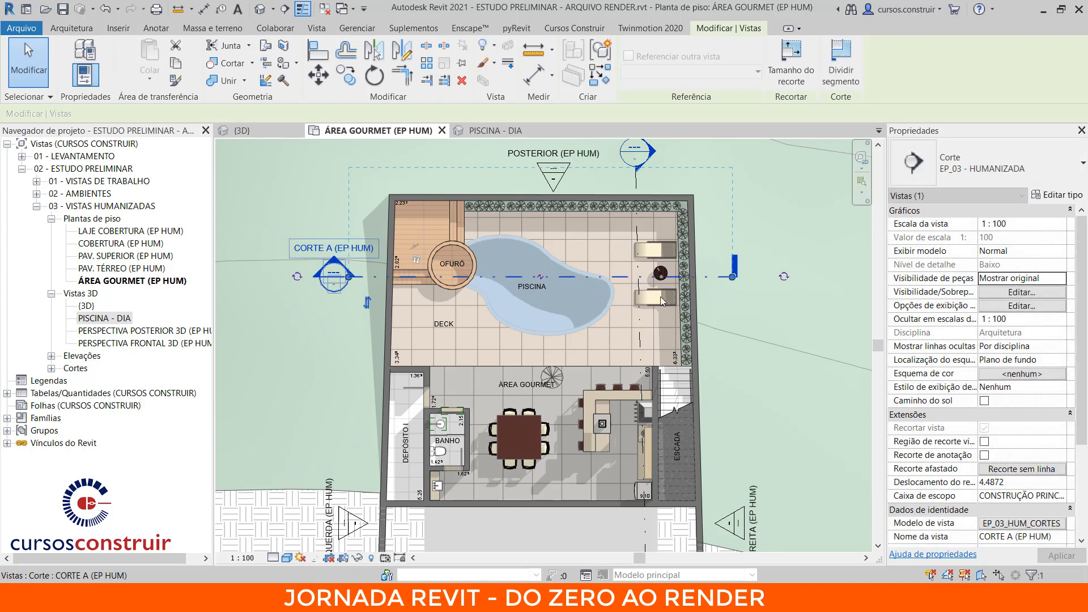
key("Escape")
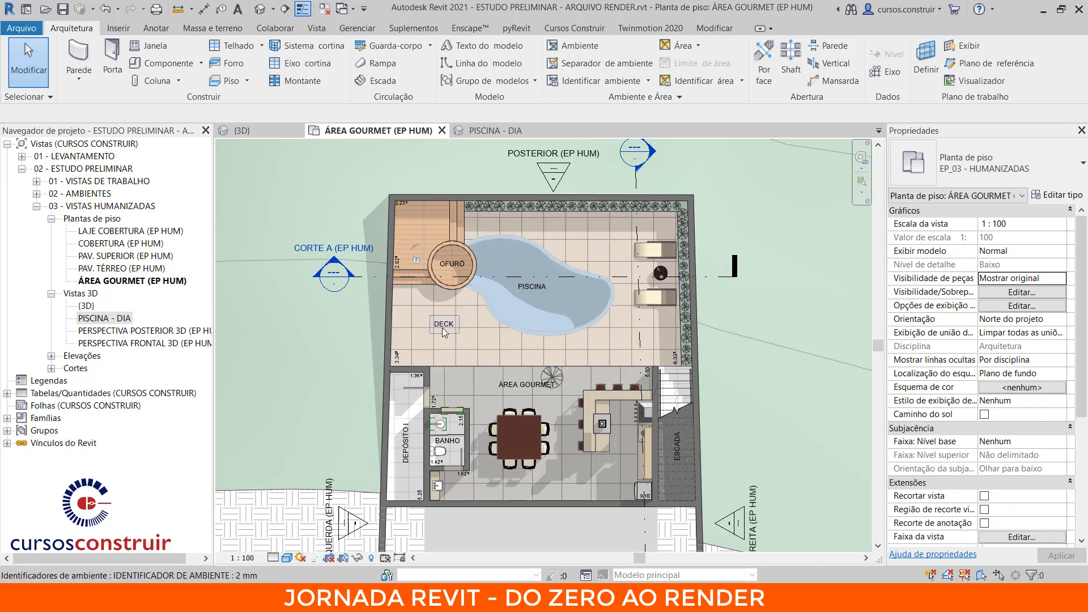
- Start an in-place model in the Modelos genéricos category and give it a name for the water
left_click(200, 63)
left_click(215, 116)
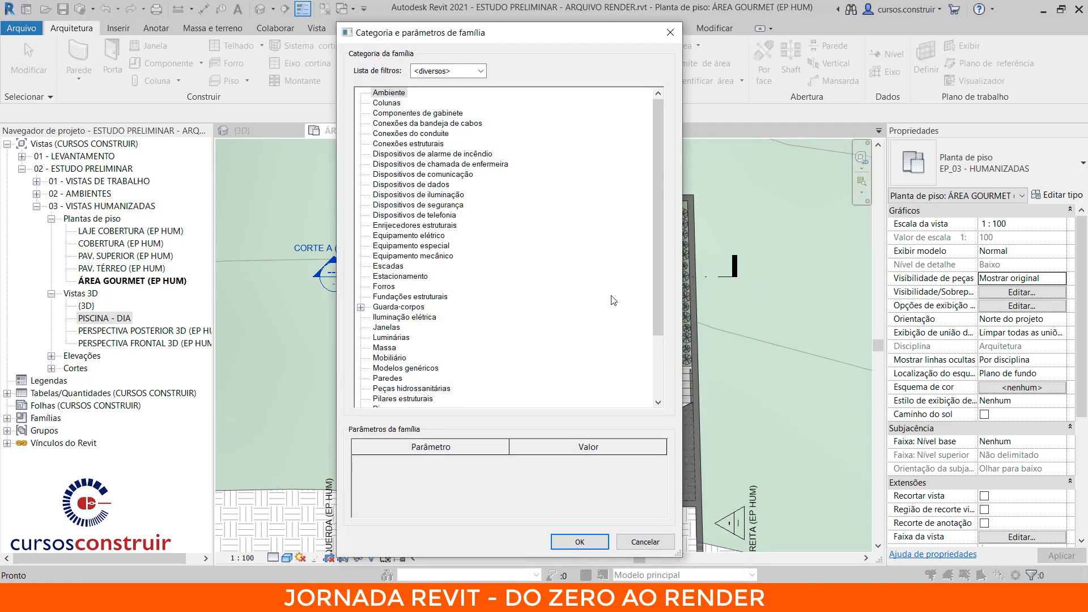
left_click(406, 368)
key("Return")
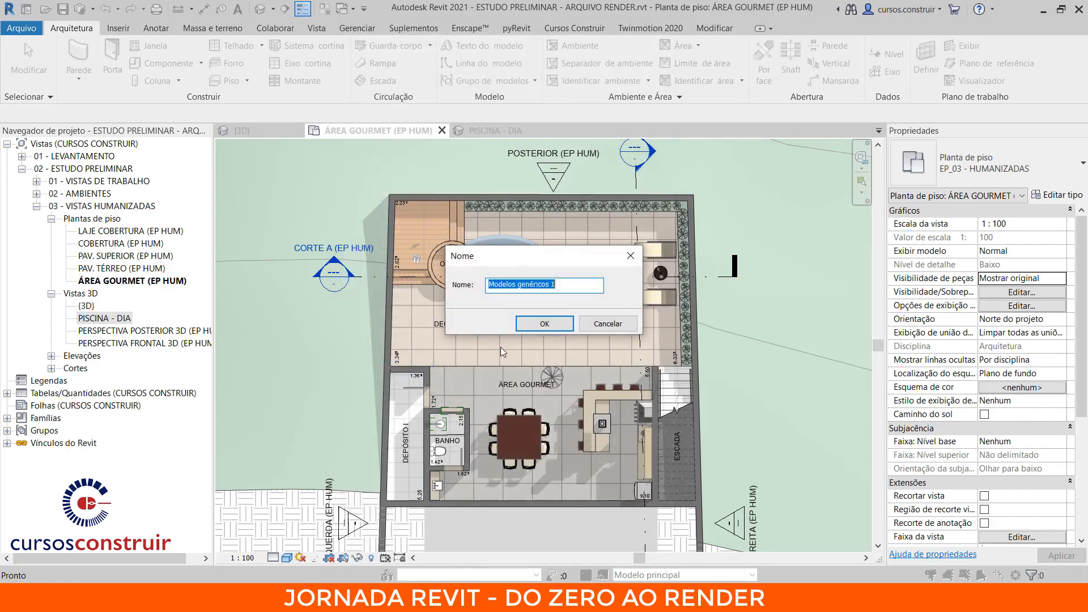
type("Piscina")
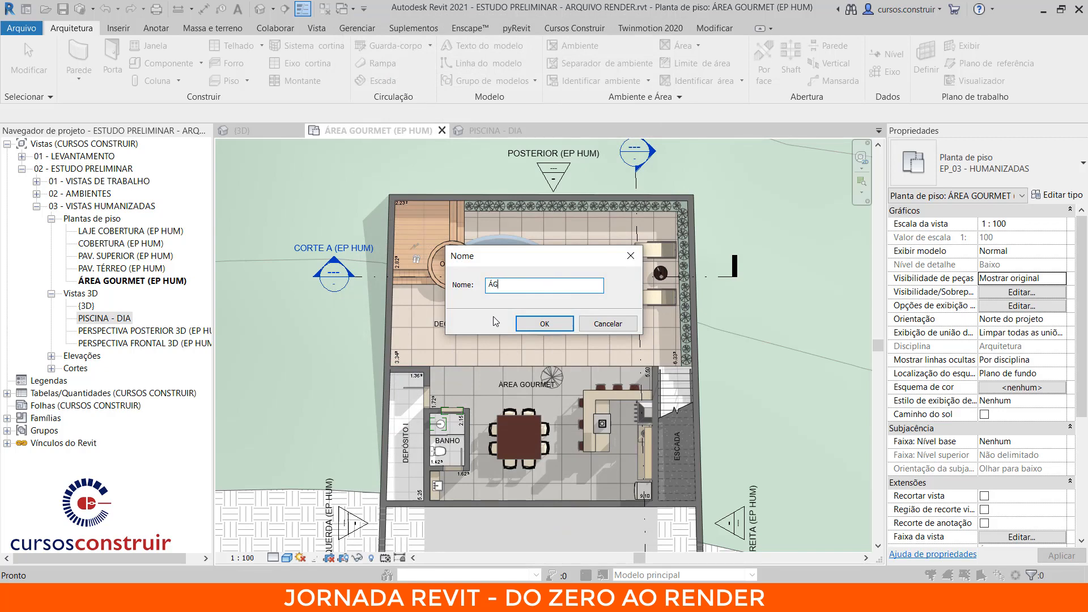
key("Return")
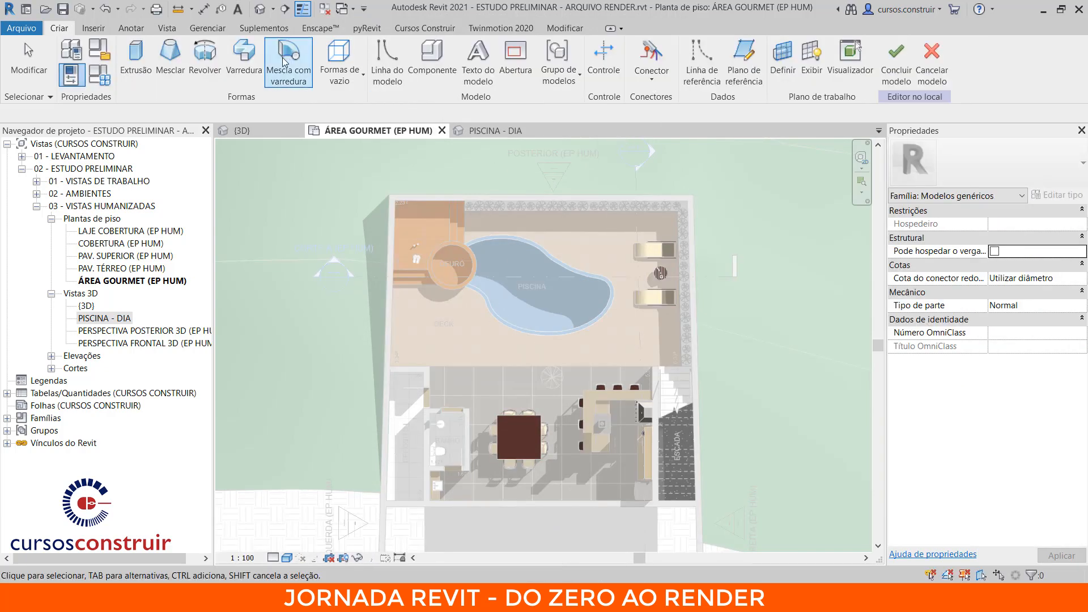
- Create a 0.2500 deep extrusion from the pool's whole picked outline and assign it the material .ÁGUA
left_click(136, 59)
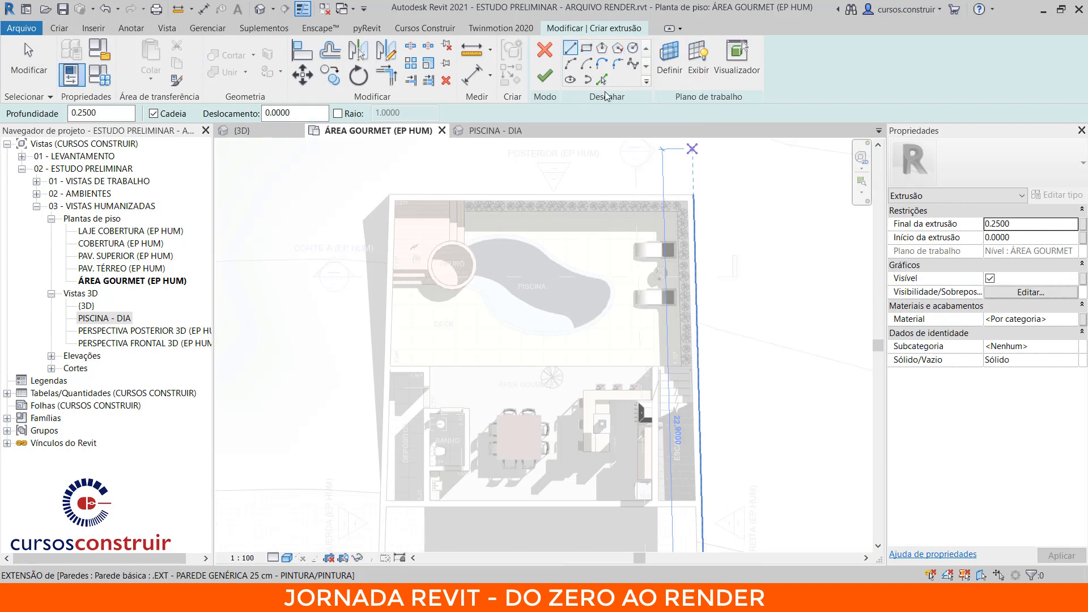
left_click(602, 79)
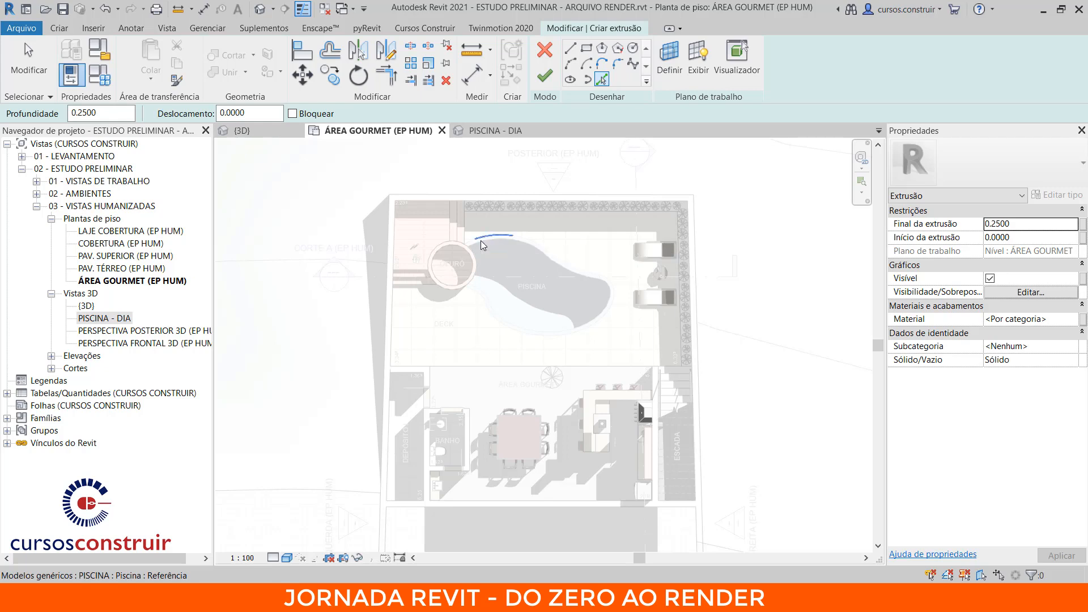
key("Tab")
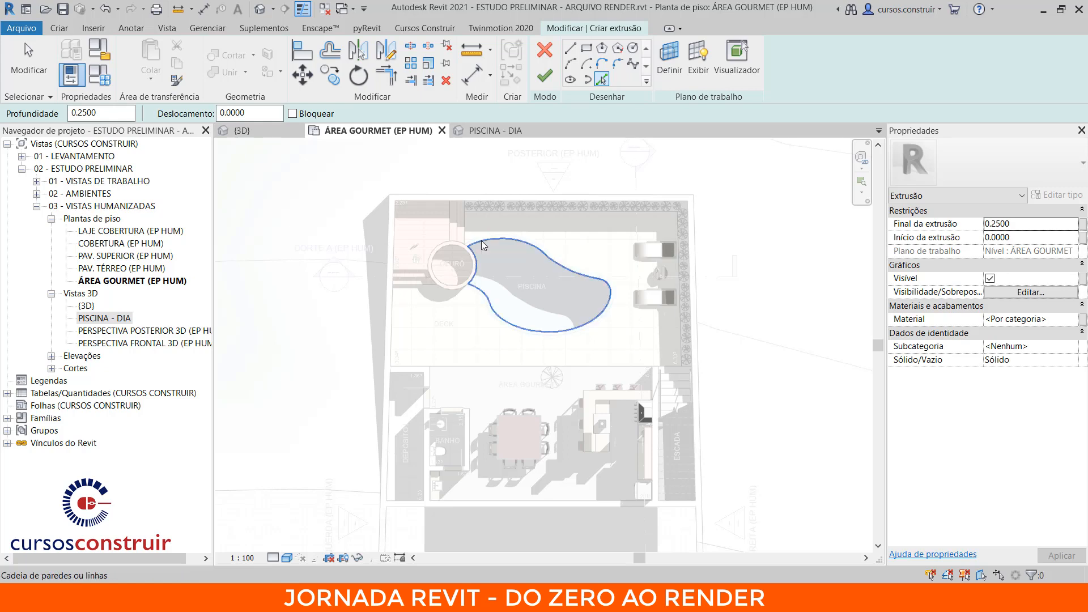
left_click(482, 241)
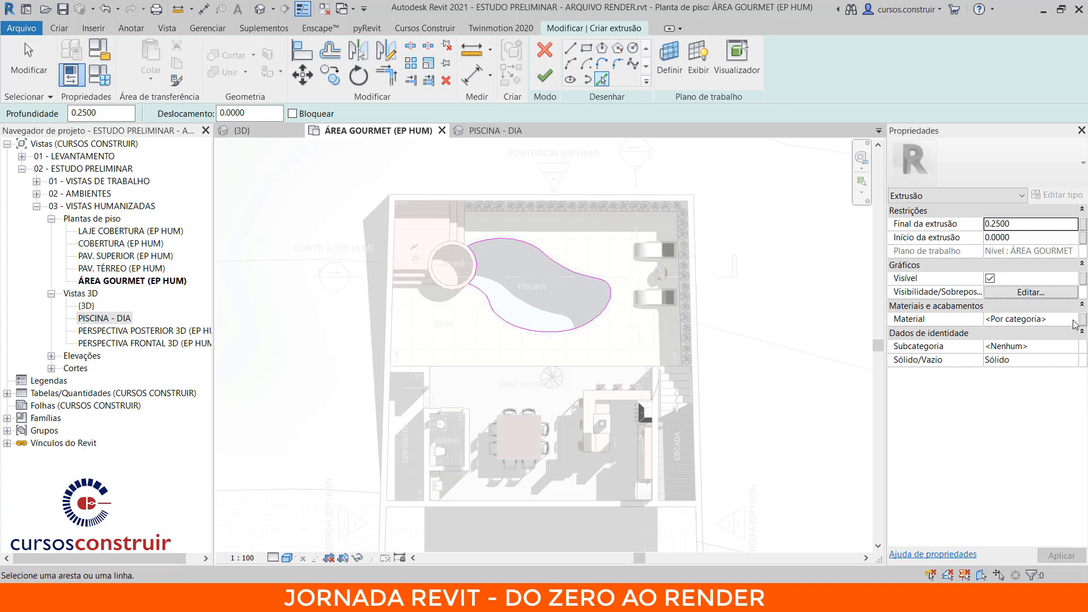
left_click(1066, 319)
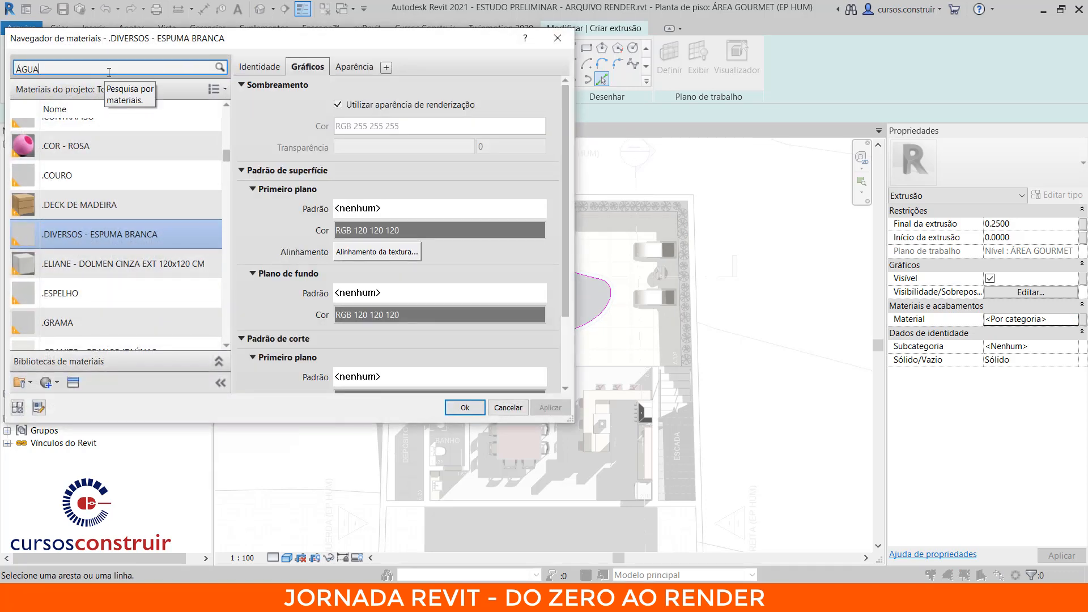
key("Return")
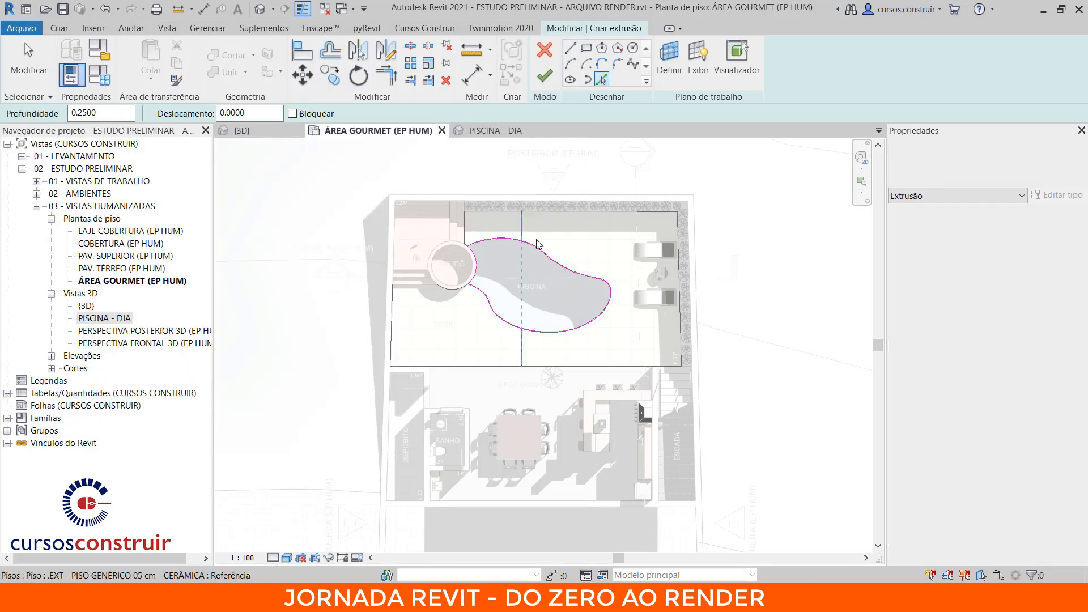
left_click(545, 76)
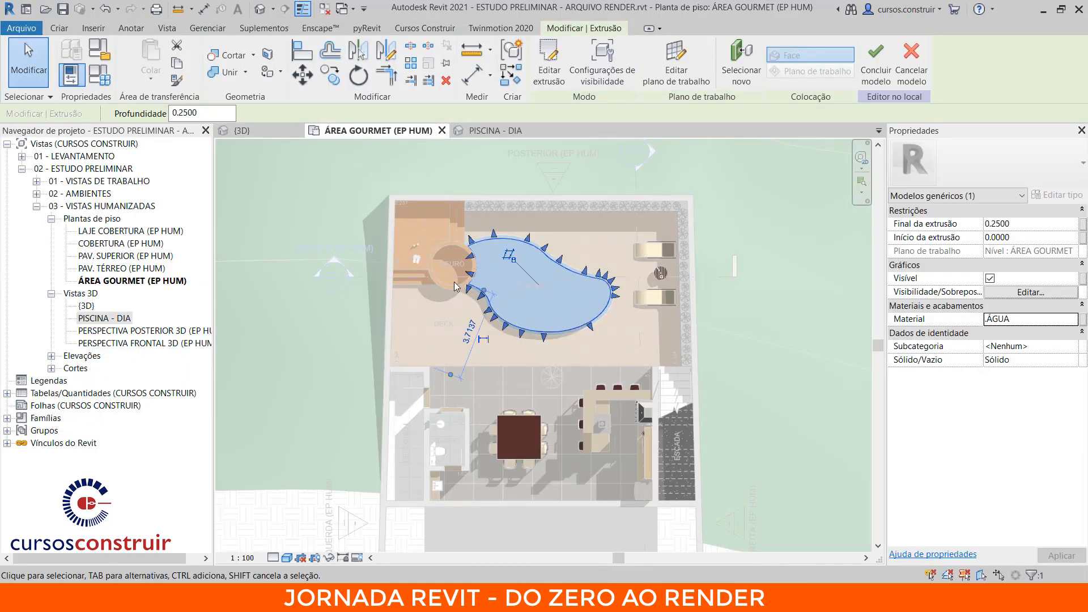
- Create a 0.2500 deep extrusion with the .ÁGUA material from the ofurô's picked circular outline
left_click(59, 28)
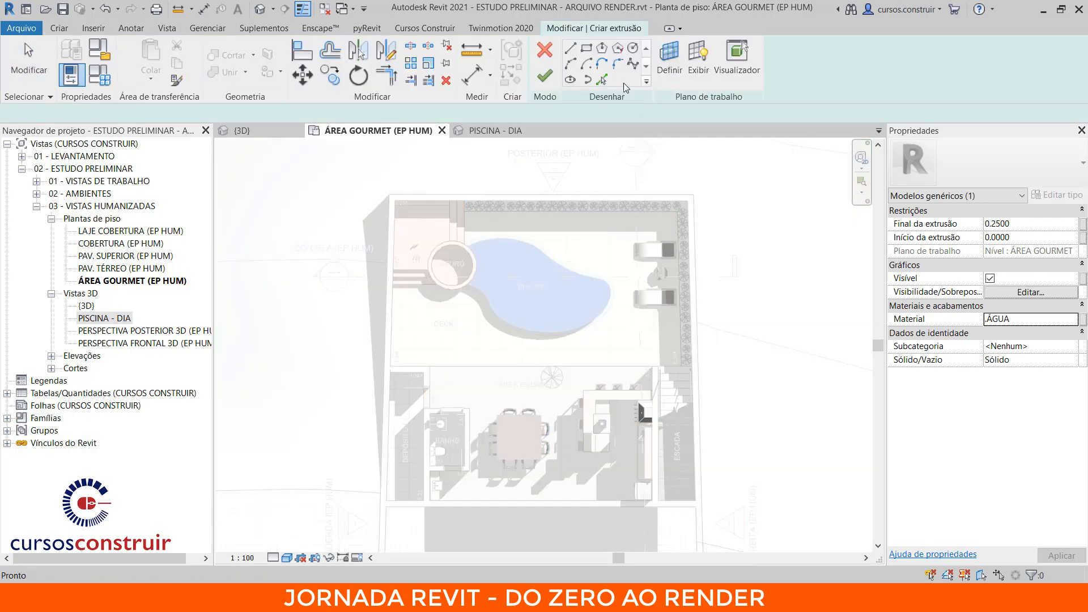
left_click(602, 80)
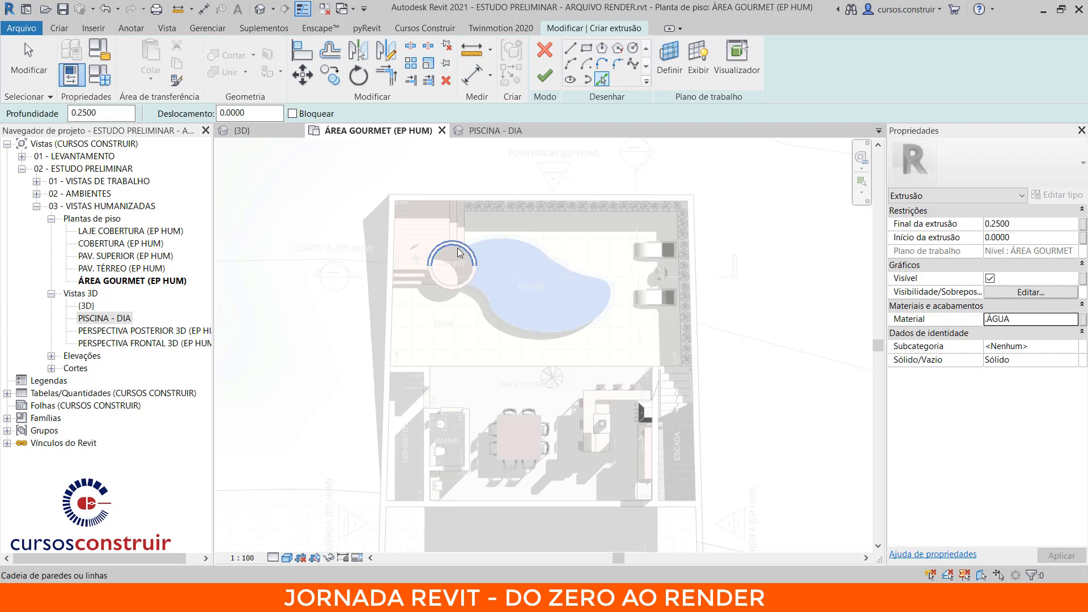
left_click(449, 286)
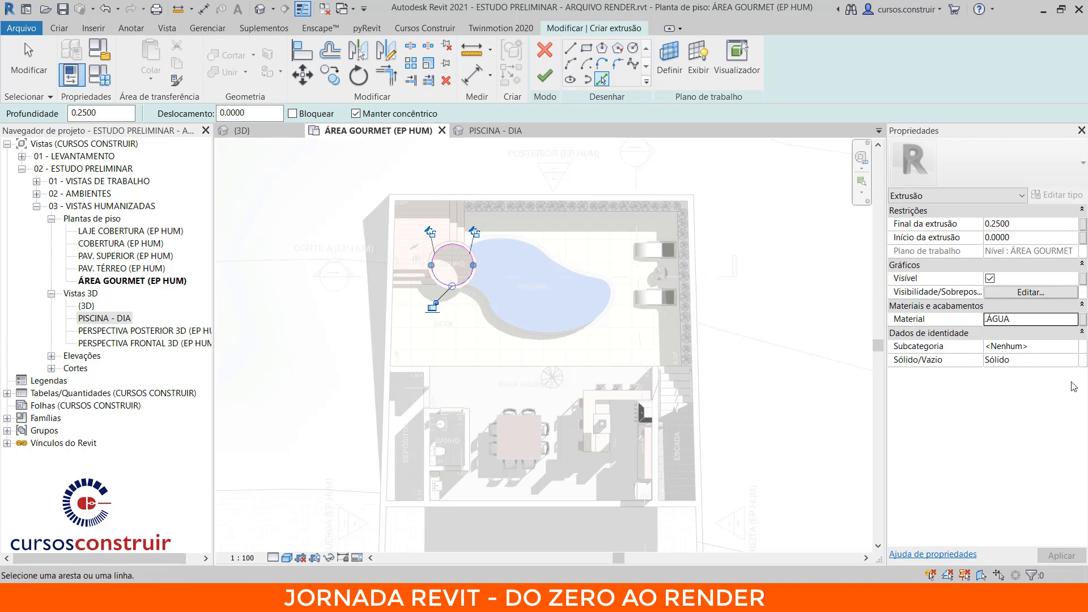
left_click(544, 75)
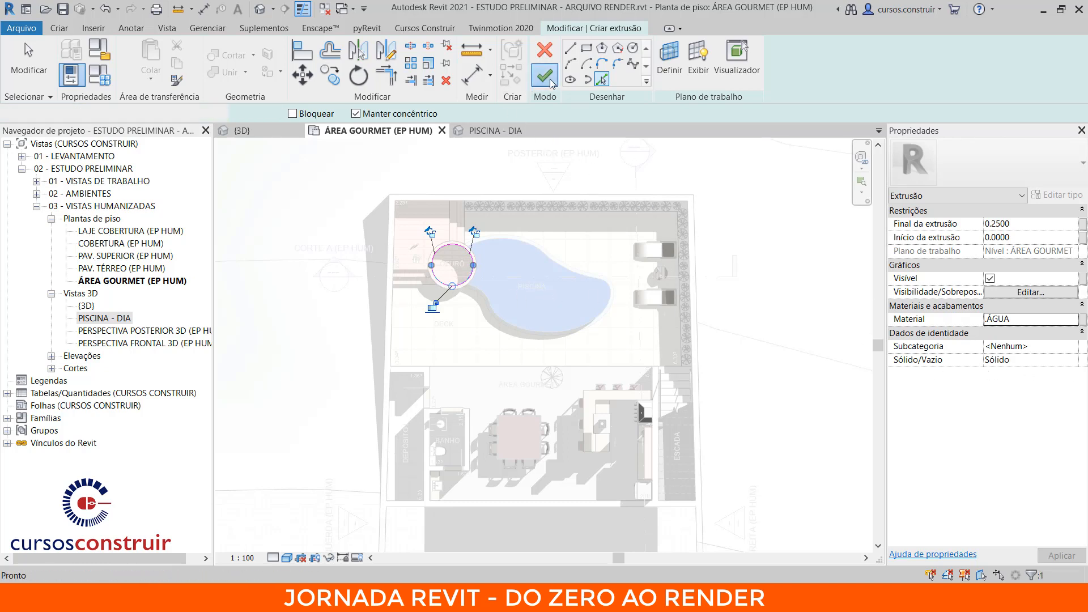
key("Escape")
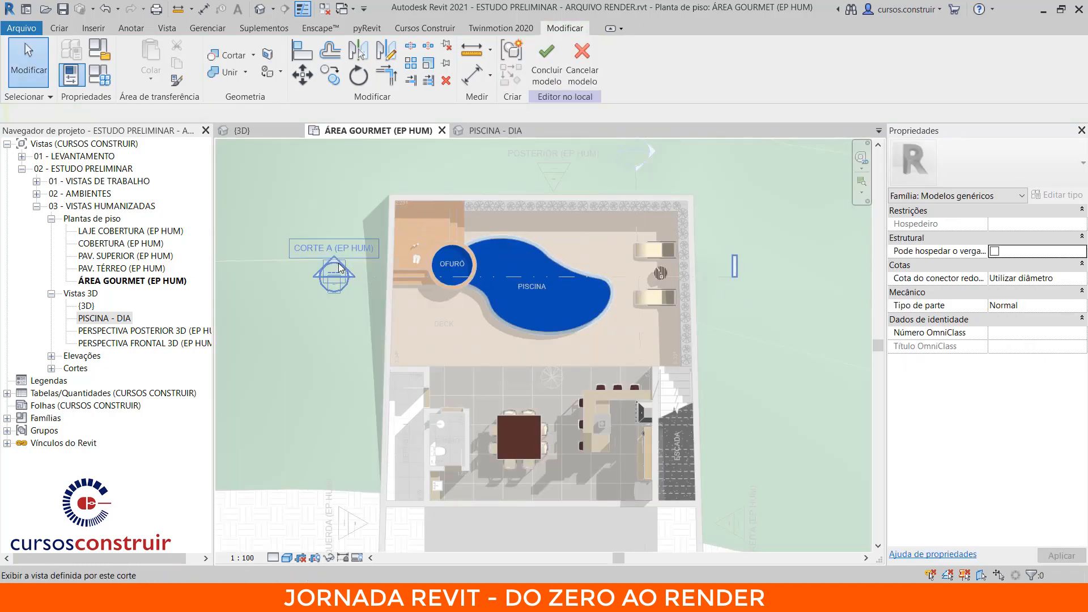
- In the CORTE A section, stretch the ofurô's water extrusion to start at -0.2000 on the tub floor and end at about 0.3078
double_click(337, 266)
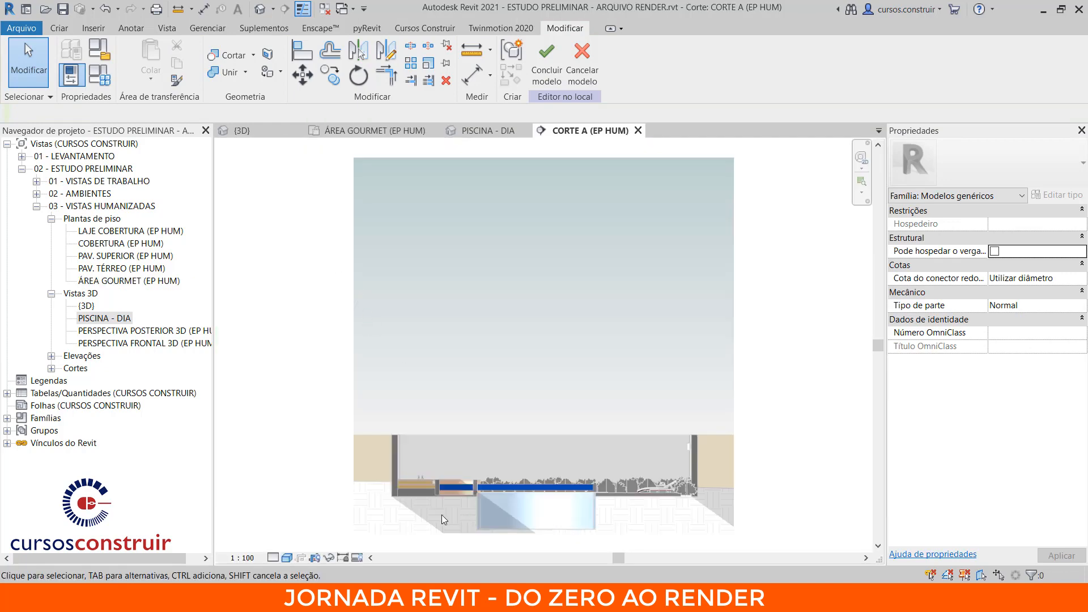
scroll(441, 515, "up", 3)
scroll(563, 467, "up", 2)
middle_click_drag(583, 462, 537, 286)
middle_click_drag(603, 398, 706, 479)
left_click(432, 306)
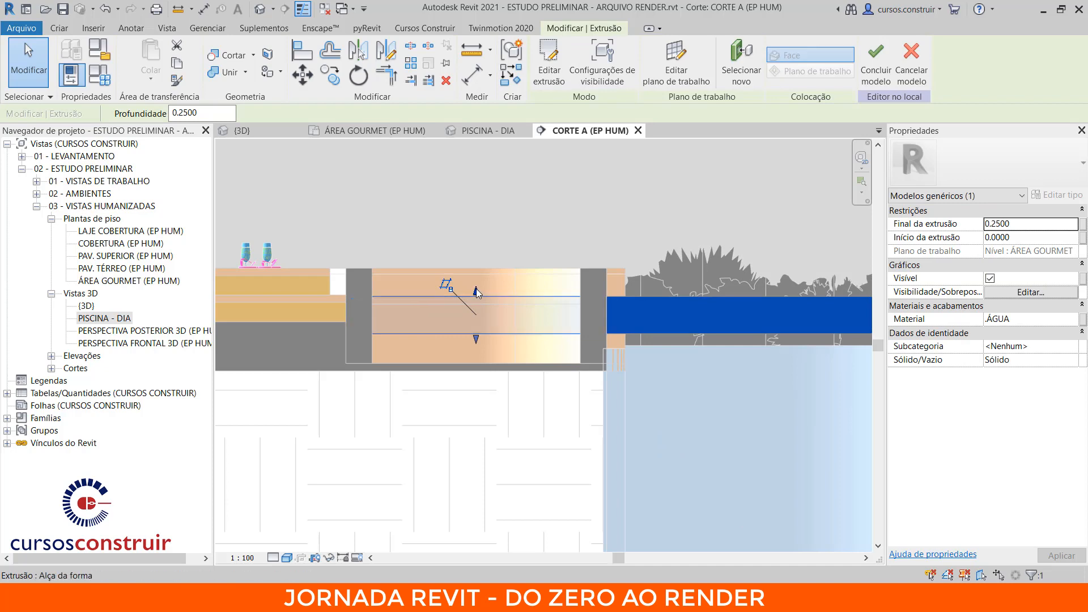
left_click_drag(474, 284, 475, 288)
left_click_drag(476, 339, 478, 370)
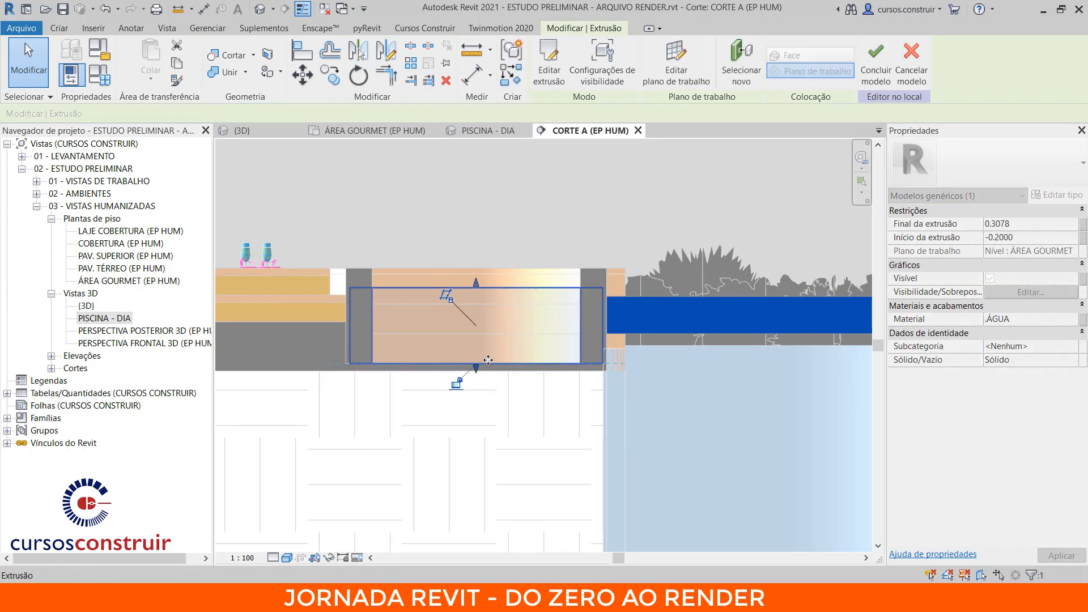
- Stretch the pool's water extrusion to run from -1.6000 at the pool floor to -0.2500, and finish the in-place model
scroll(436, 297, "down", 4)
left_click(554, 286)
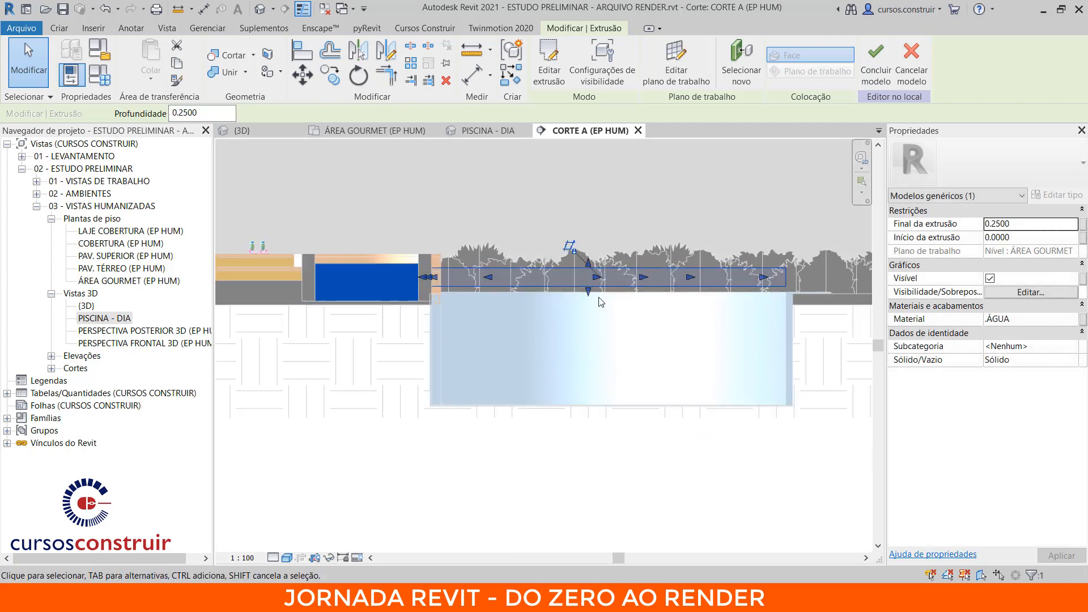
left_click_drag(588, 298, 589, 386)
left_click_drag(581, 412, 582, 410)
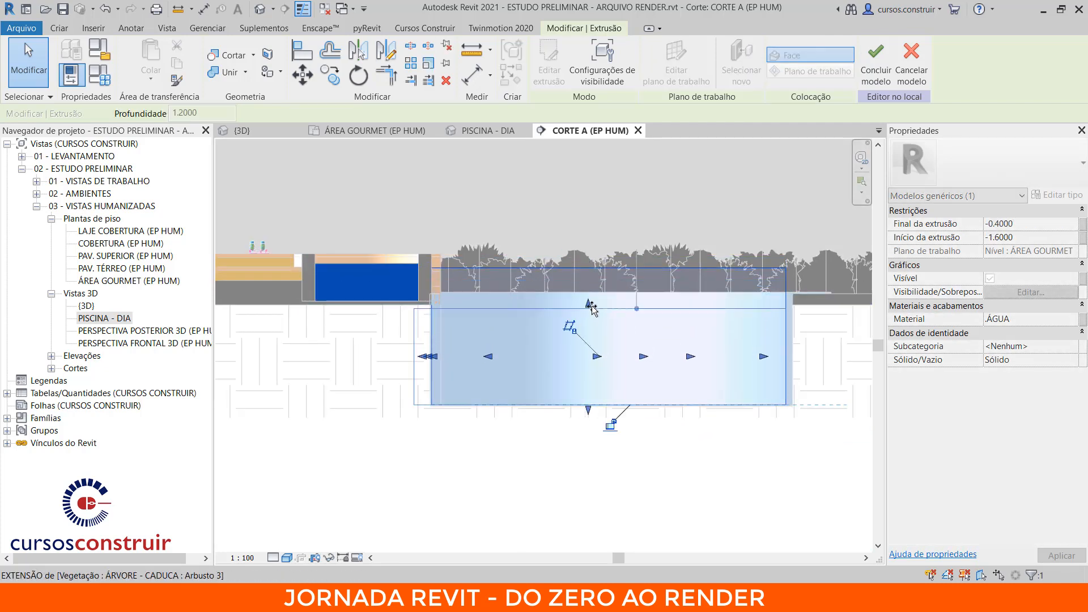
key("Escape")
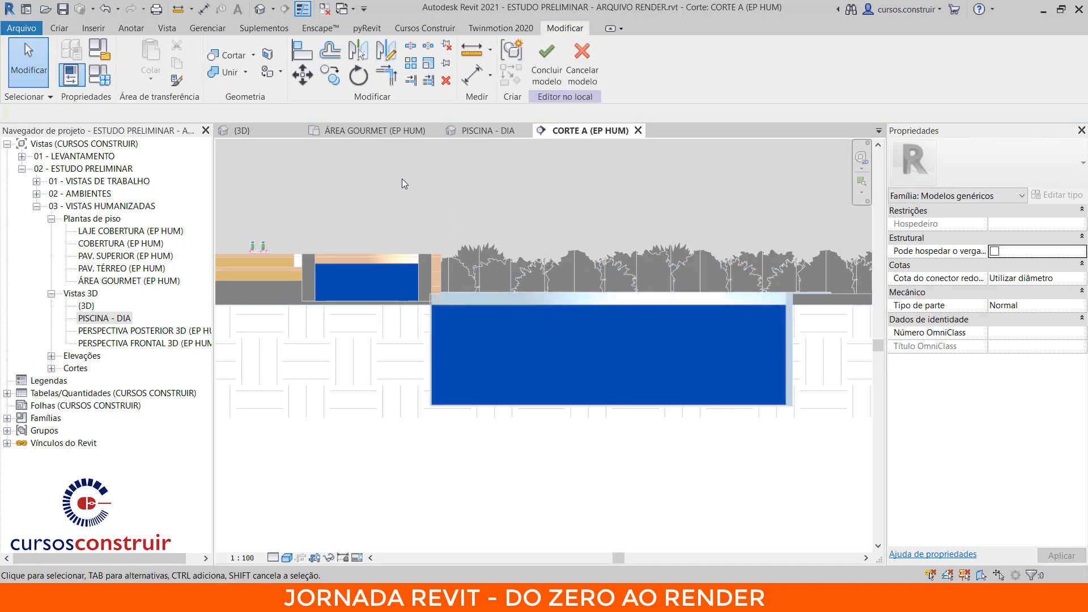
left_click(512, 322)
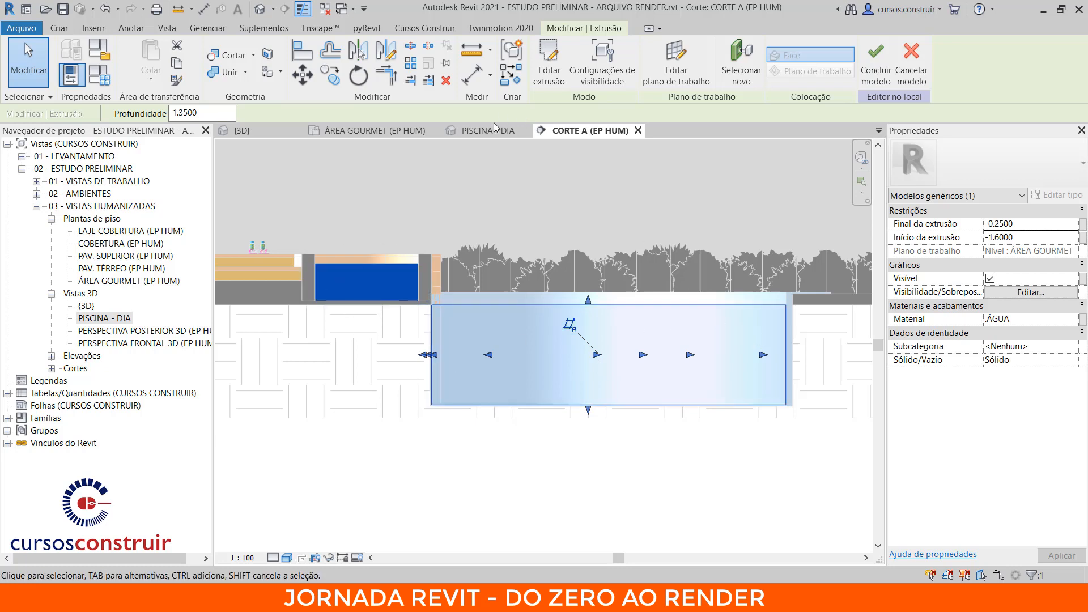
left_click(878, 73)
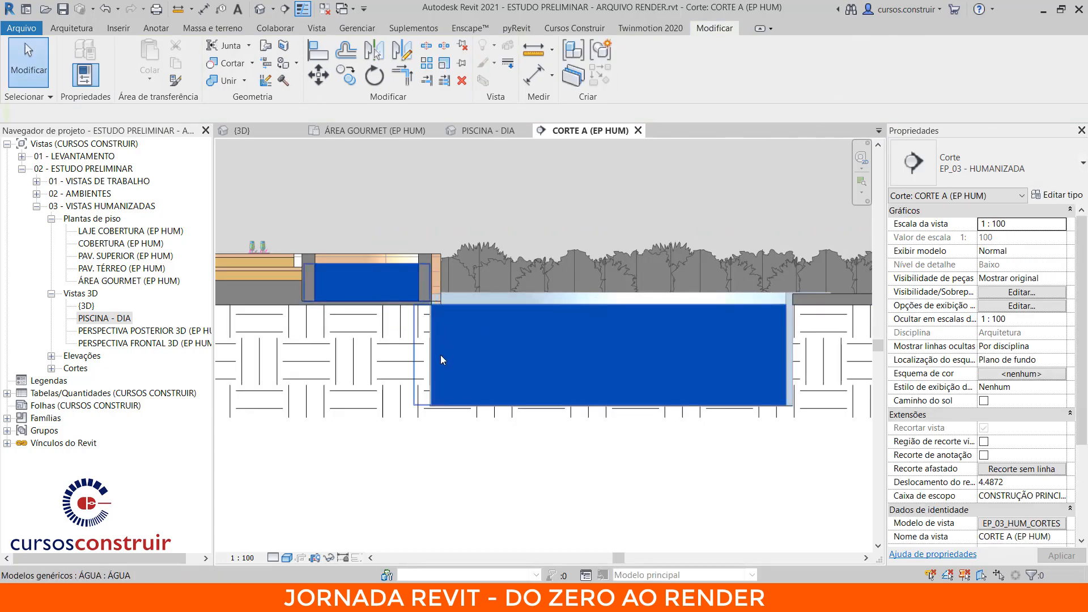
- Bring up the render settings for the PISCINA - DIA view and set the render quality to Média
left_click(470, 131)
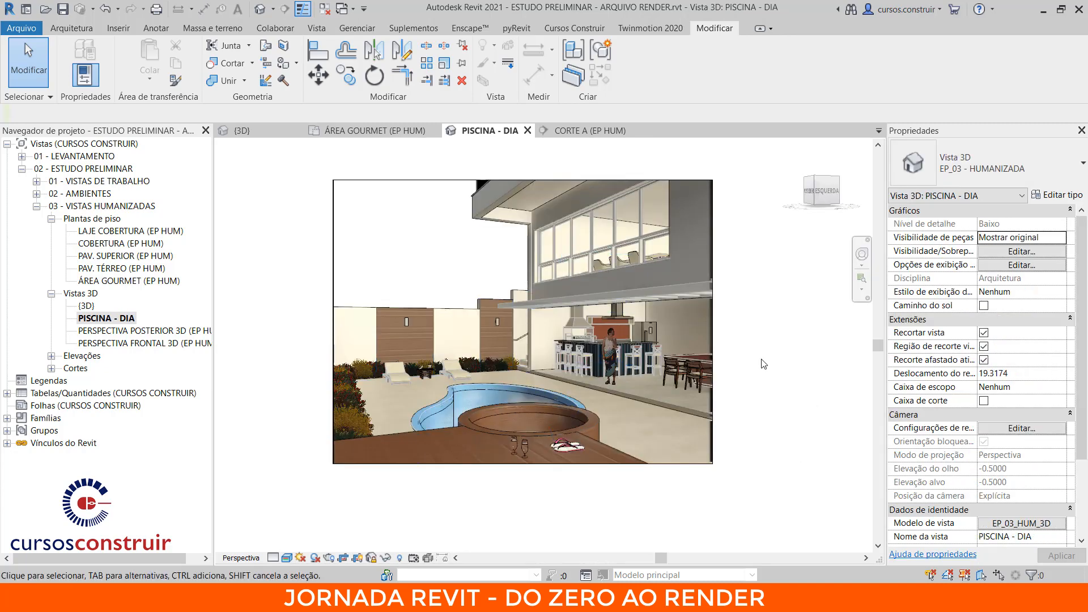
middle_click(751, 316)
middle_click(751, 315)
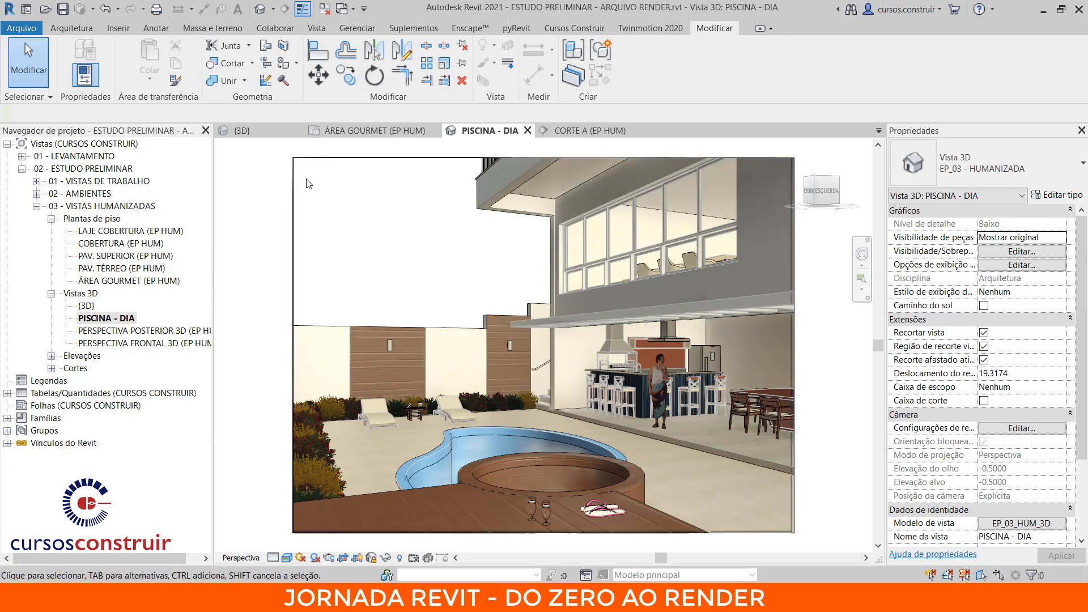
left_click(324, 32)
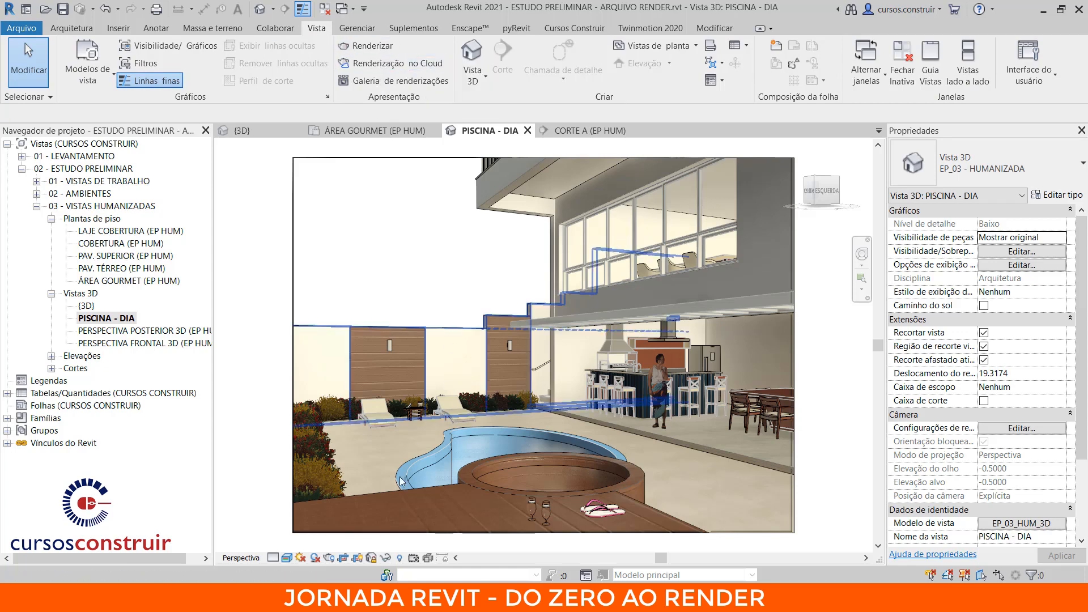
left_click(326, 560)
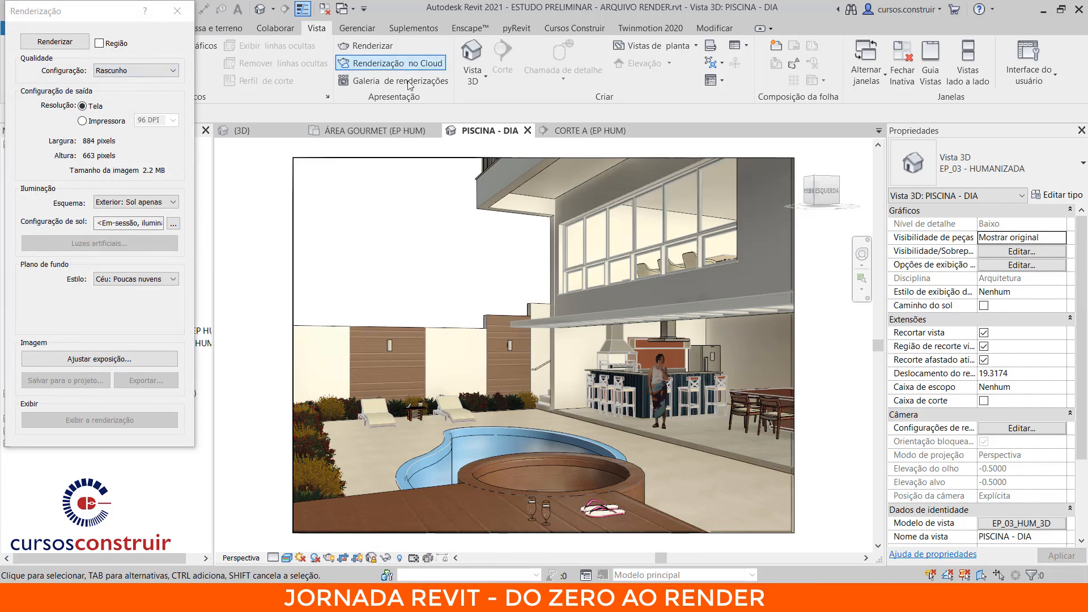
left_click_drag(88, 12, 130, 38)
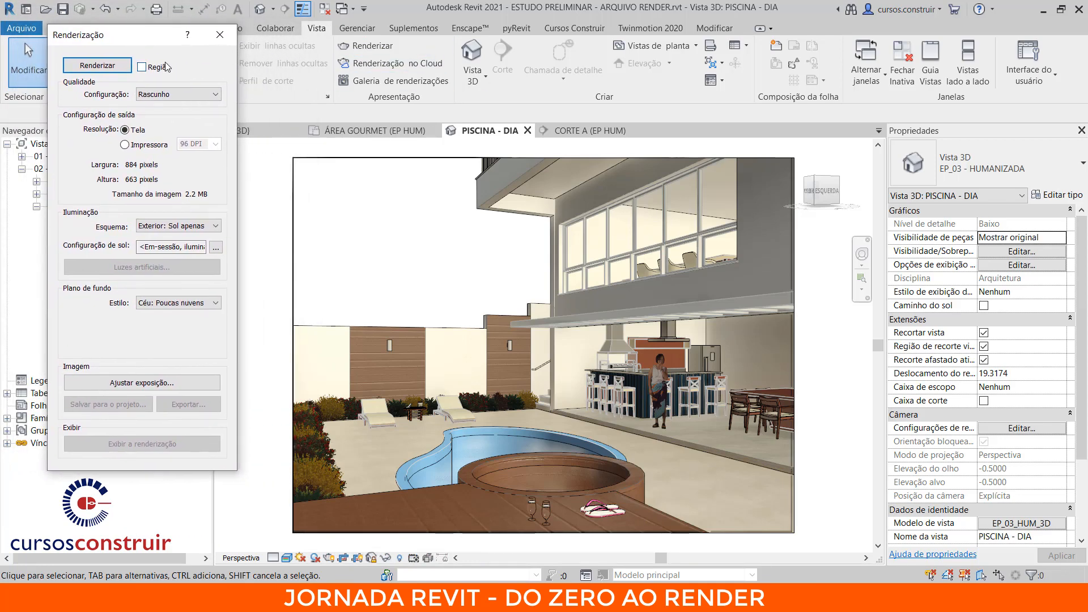
left_click(175, 94)
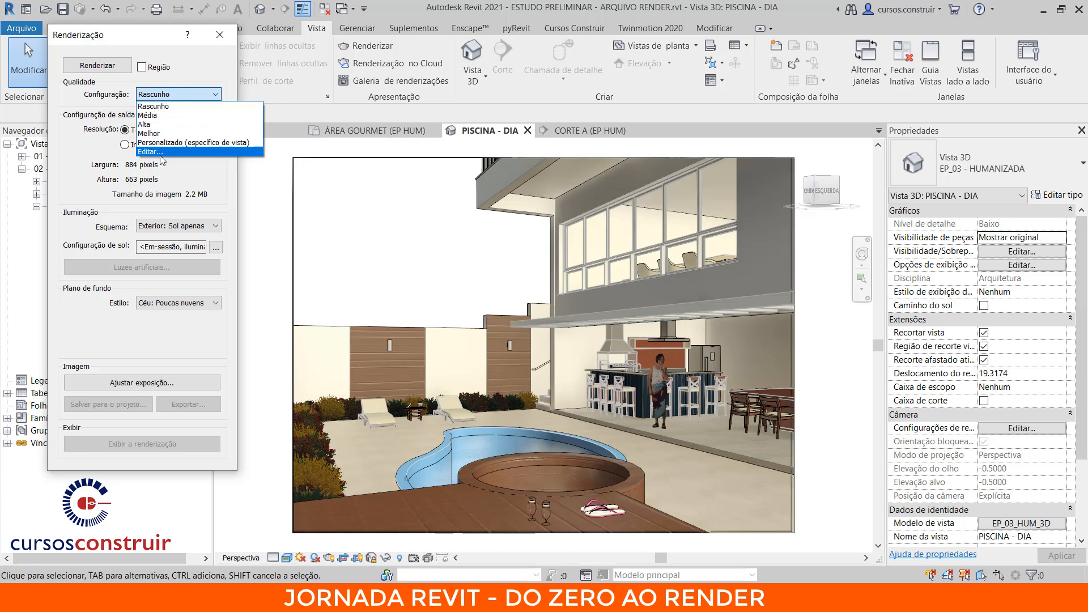
left_click(161, 117)
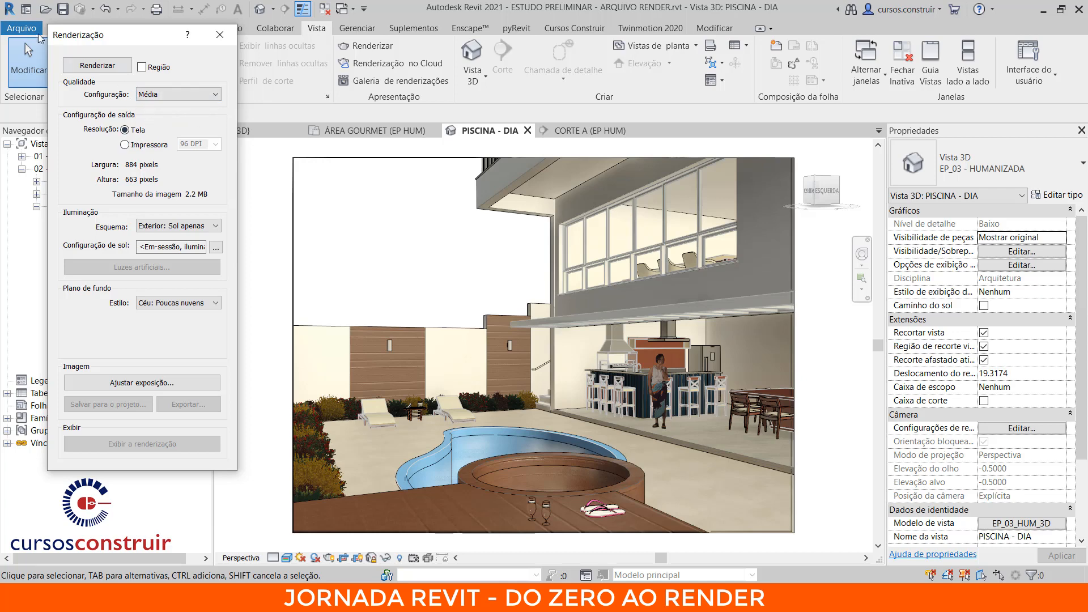
- Set the render's output resolution to Impressora at 600 DPI
left_click(126, 145)
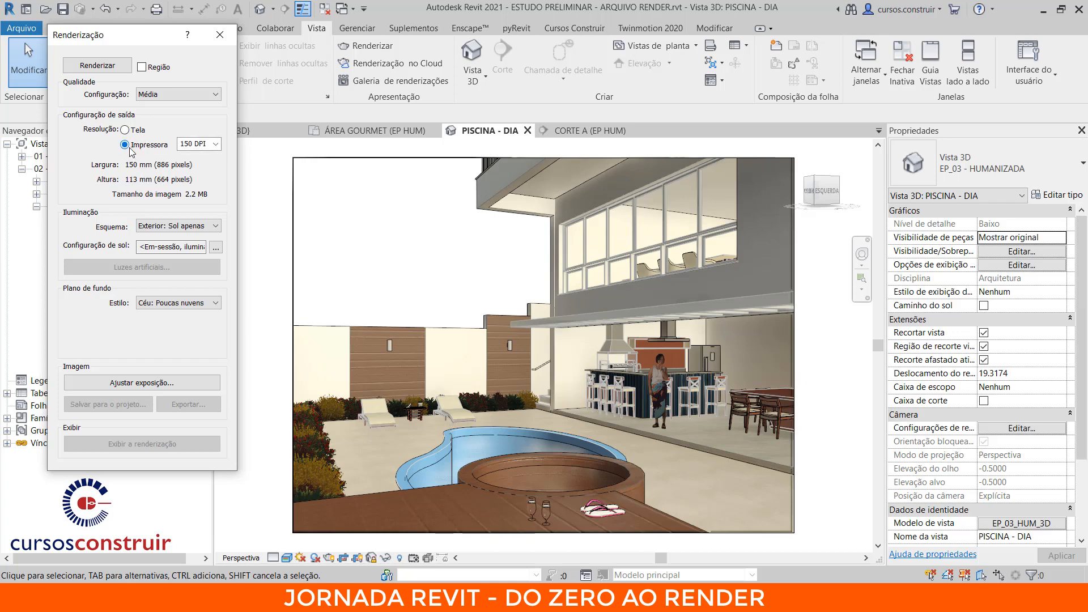
left_click(216, 146)
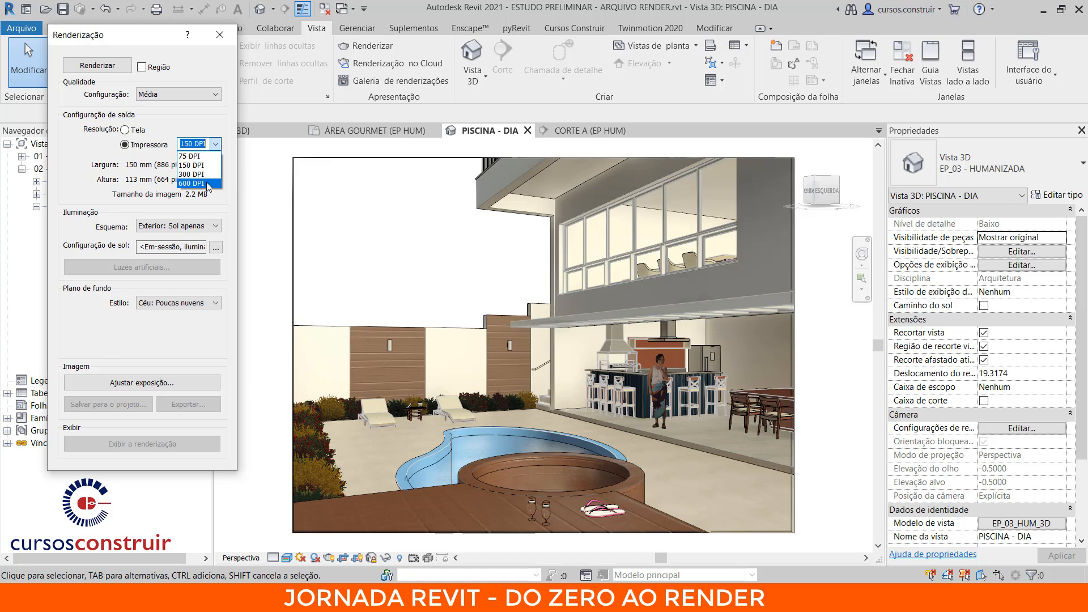
left_click(207, 183)
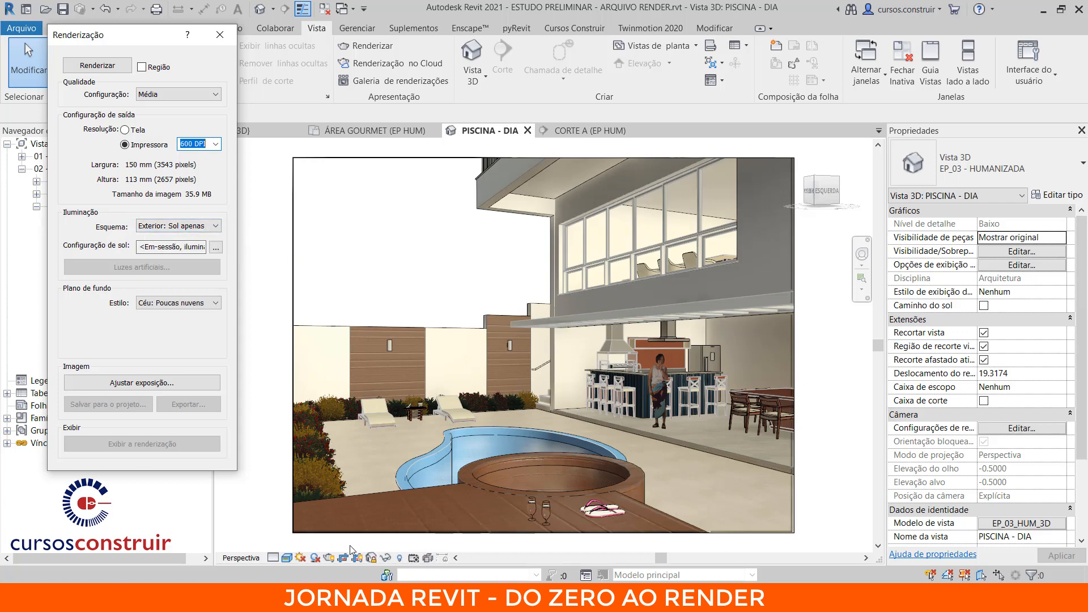
- Turn on shadows in the PISCINA - DIA view and set its sun study to Estático with the date 22/07/2021
left_click(315, 559)
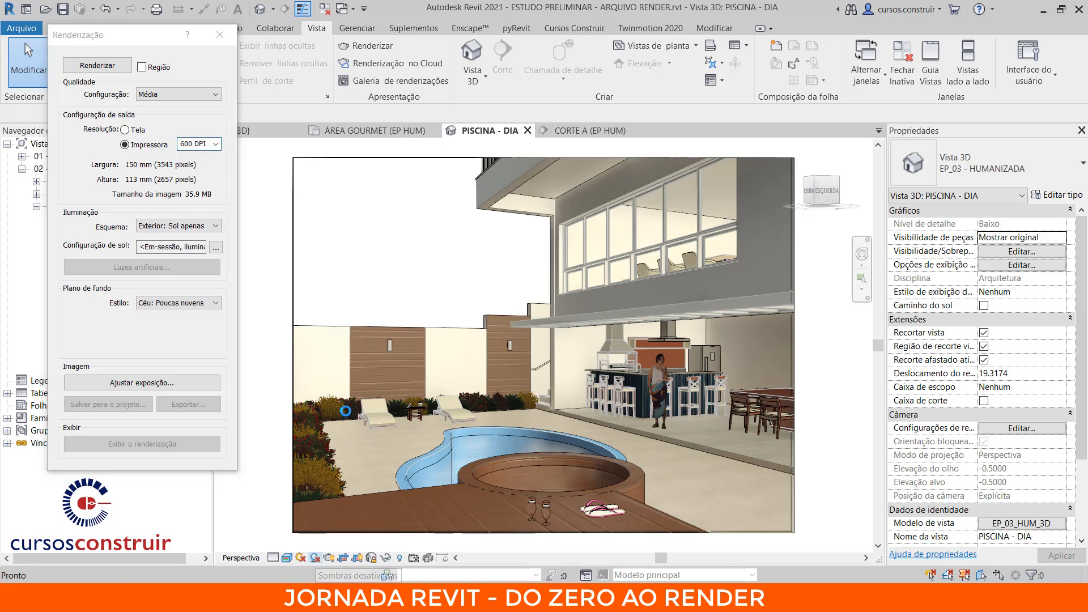
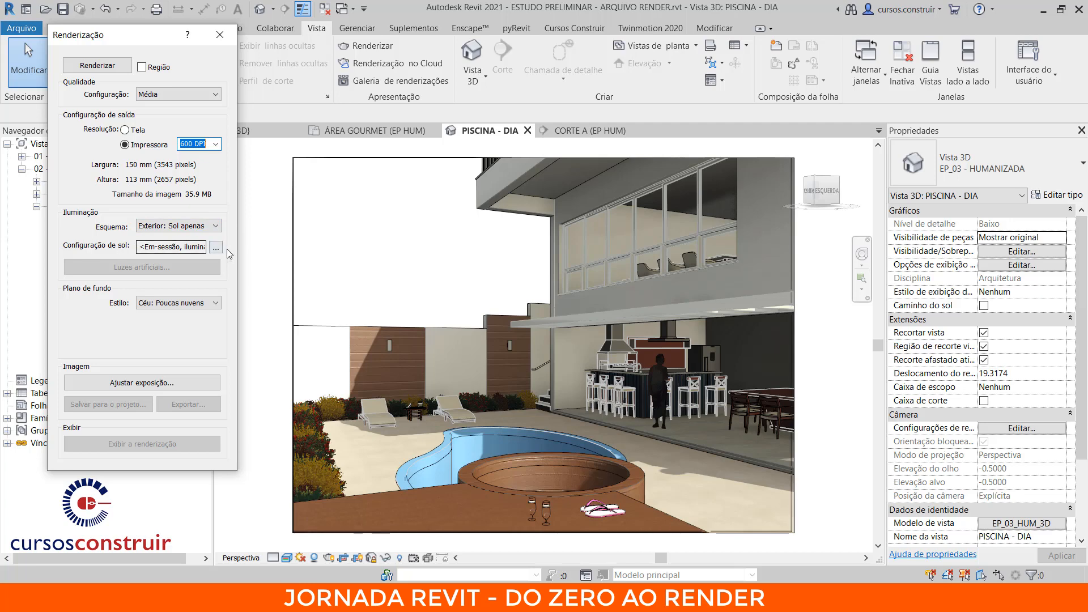
left_click(215, 247)
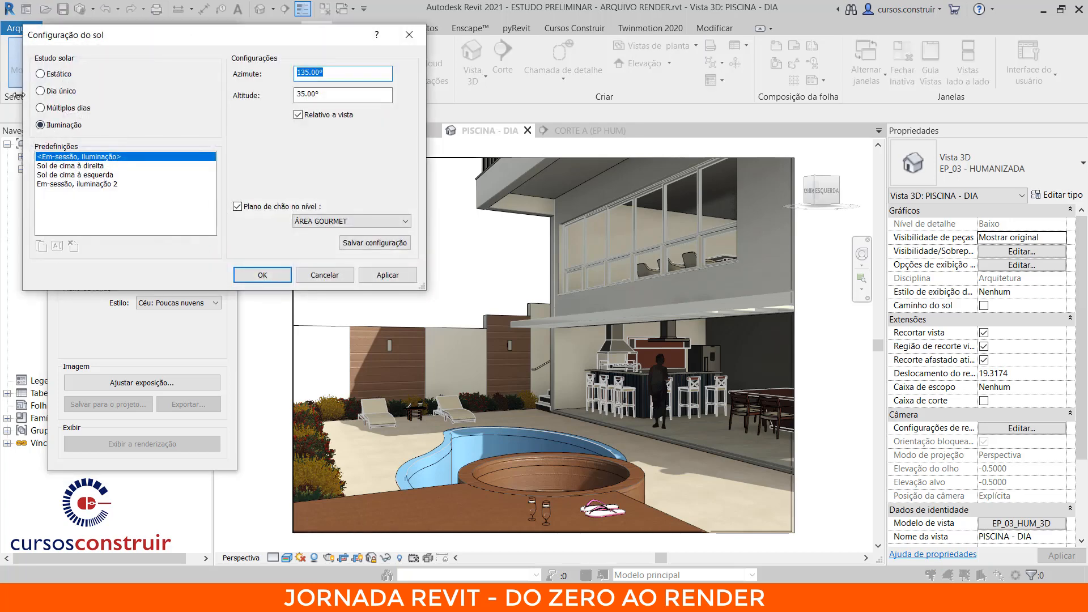
left_click(41, 75)
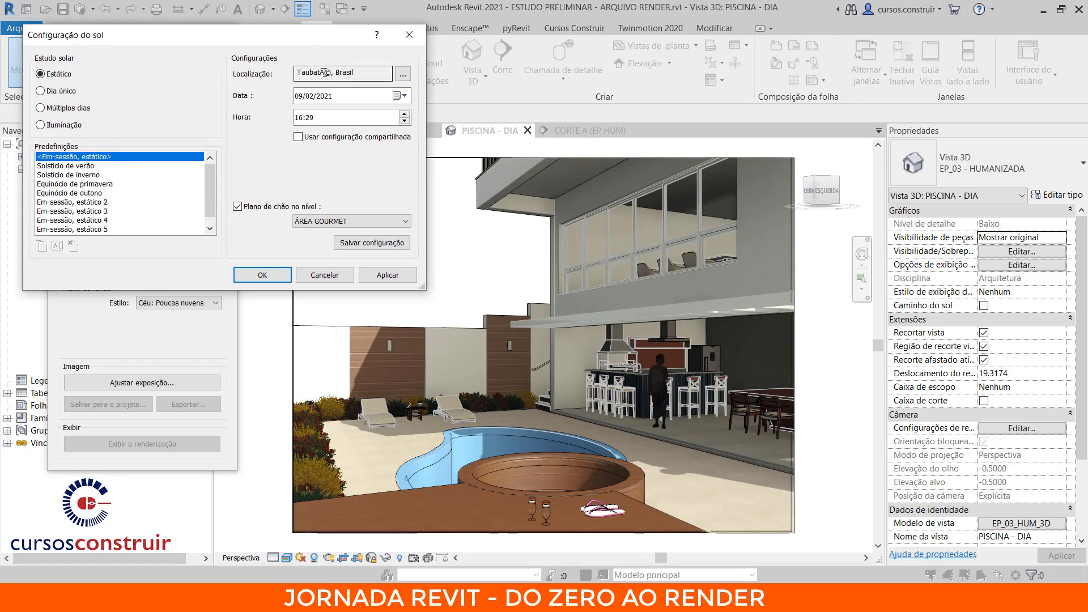
left_click(309, 100)
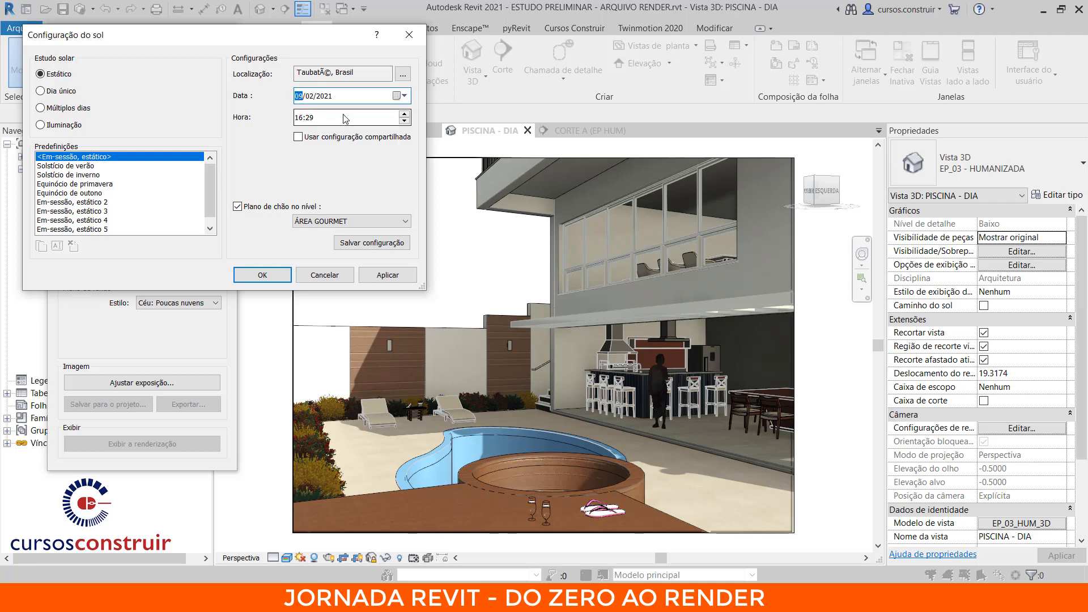
left_click(310, 100)
type("07")
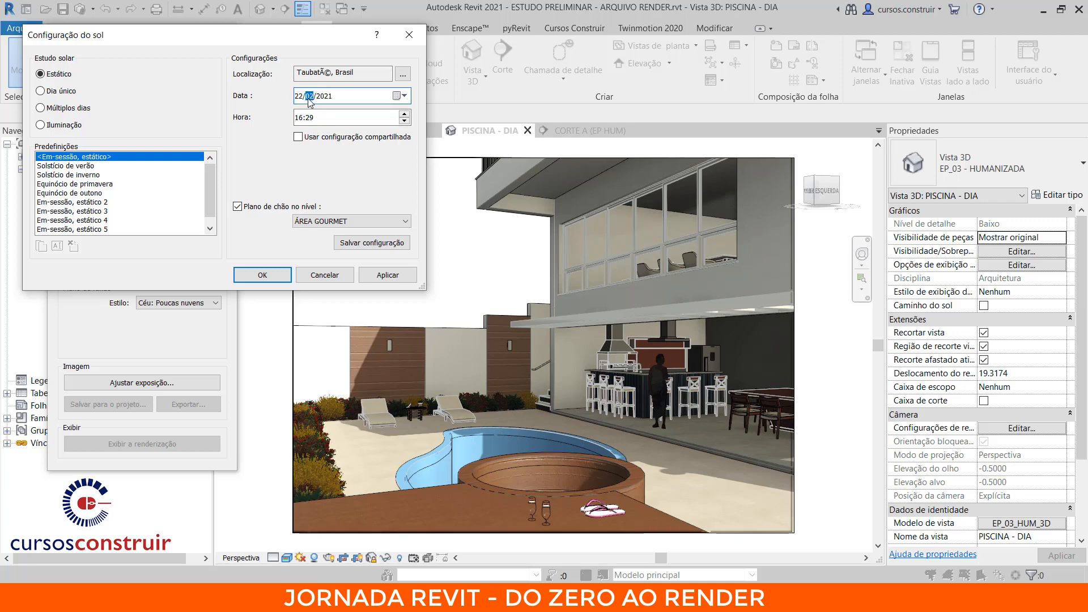
- Set the sun study's time to 13:00 and apply the sun settings to the view
left_click(310, 117)
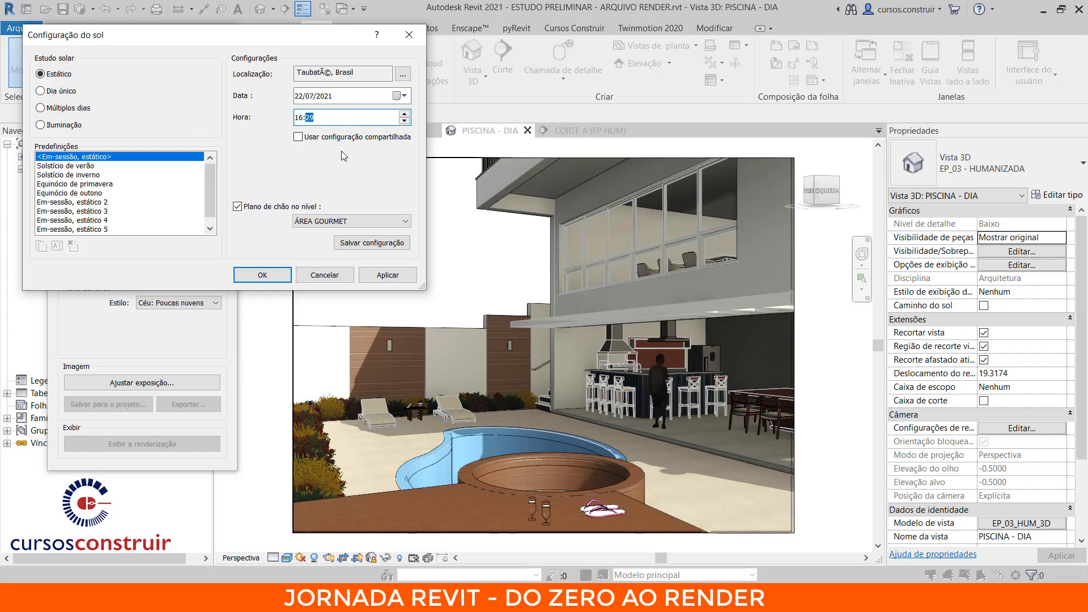
key("Left")
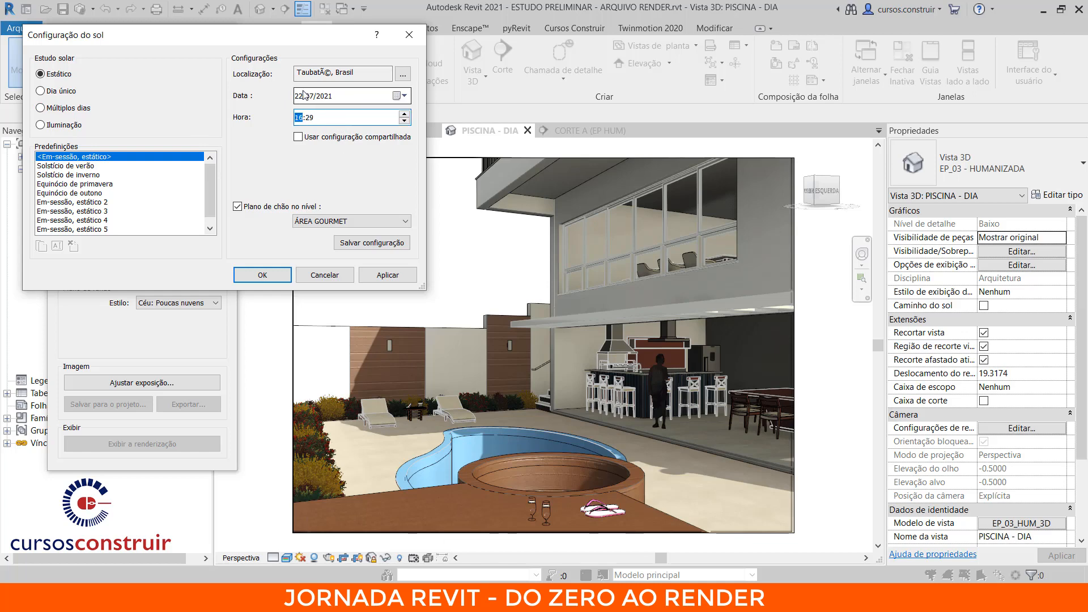
type("13")
key("Right")
type("00")
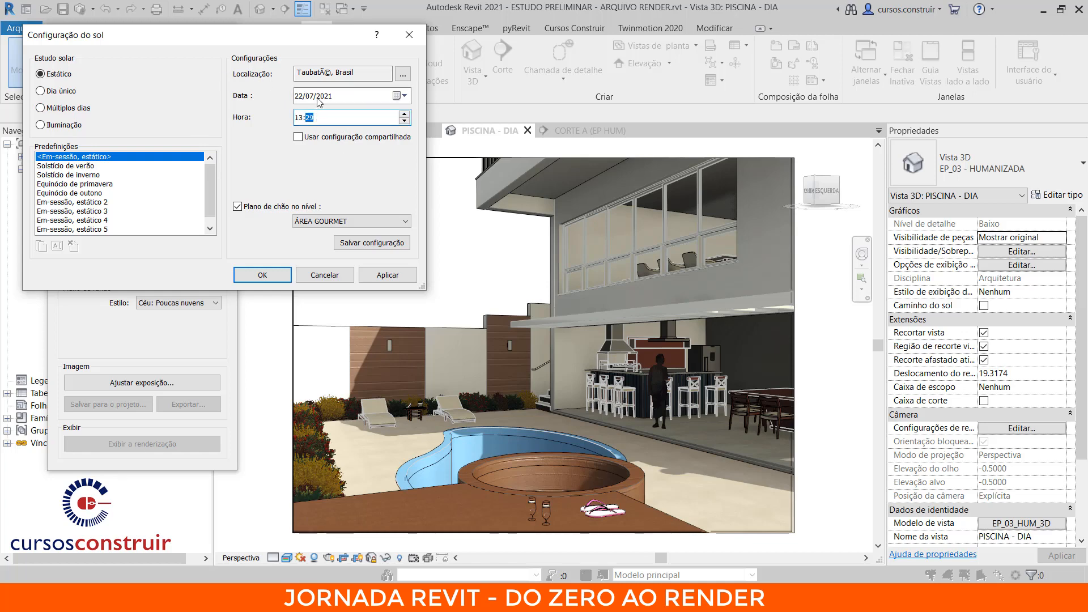
left_click(397, 275)
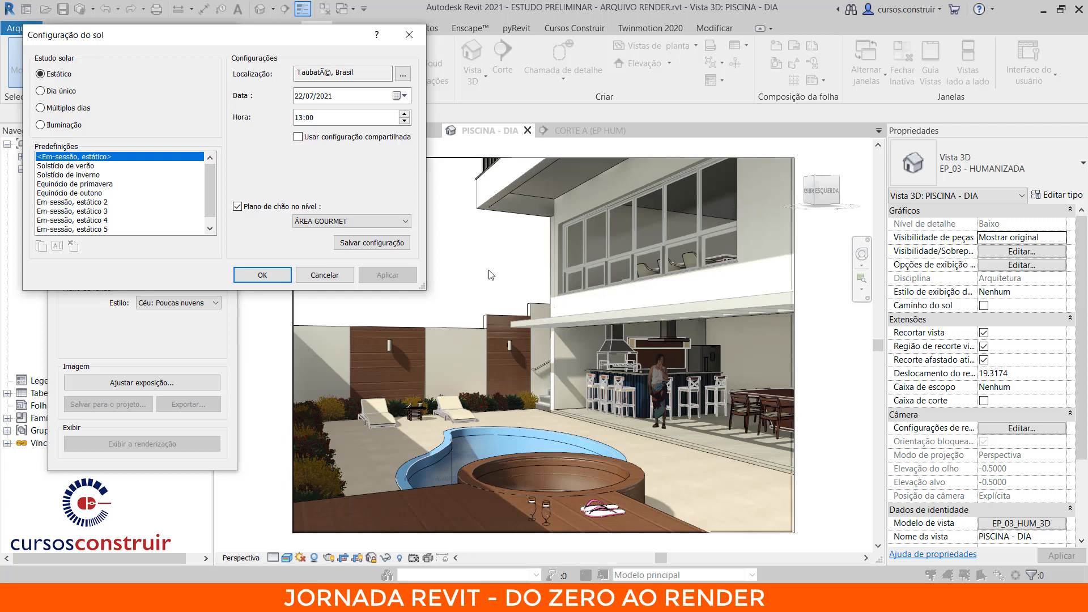
- Try the sun study date 22/01/2021 and apply it to the PISCINA - DIA view
left_click(310, 96)
type("01")
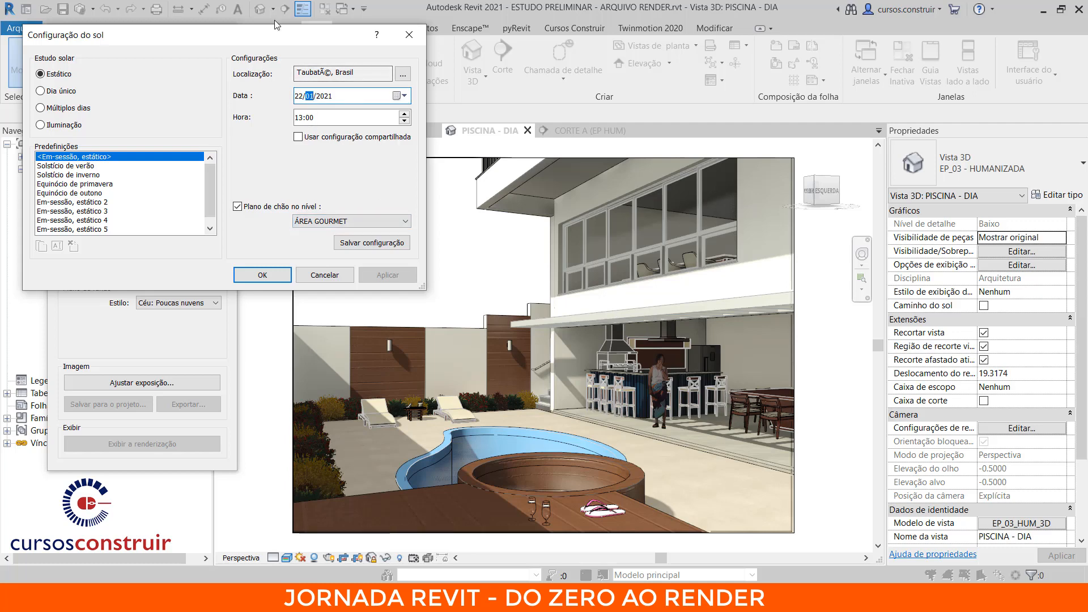
left_click(371, 94)
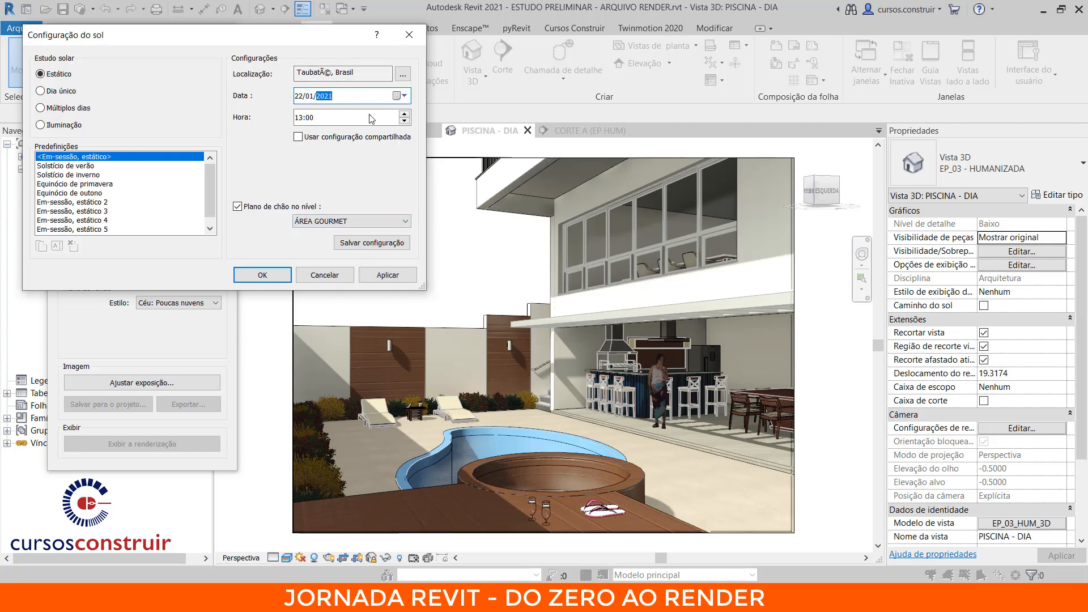
left_click(379, 280)
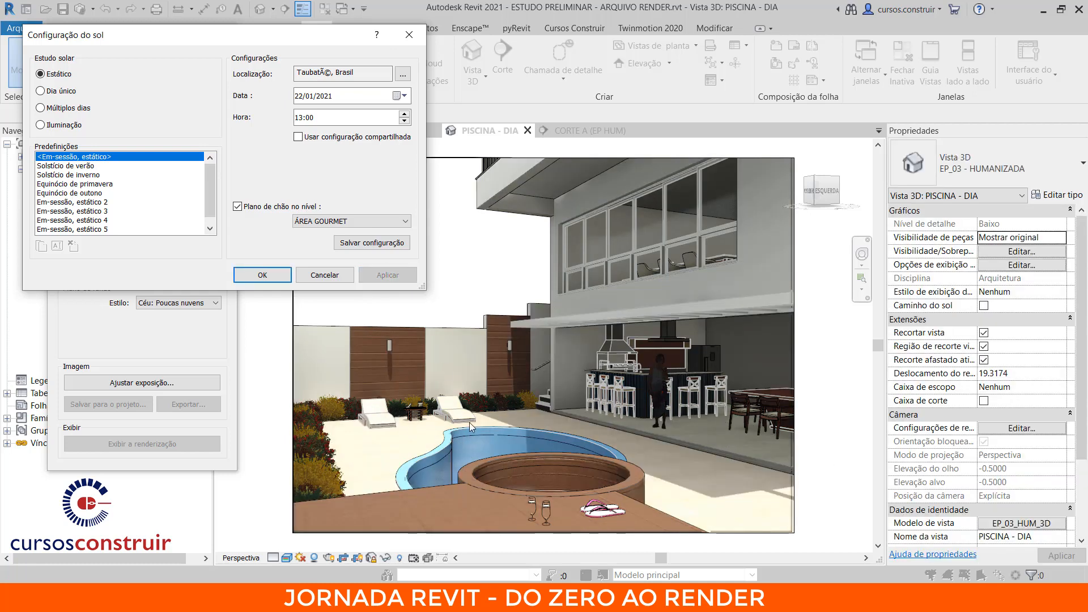
- Set the sun study date back to 22/07/2021, apply it and accept the sun settings
left_click(309, 96)
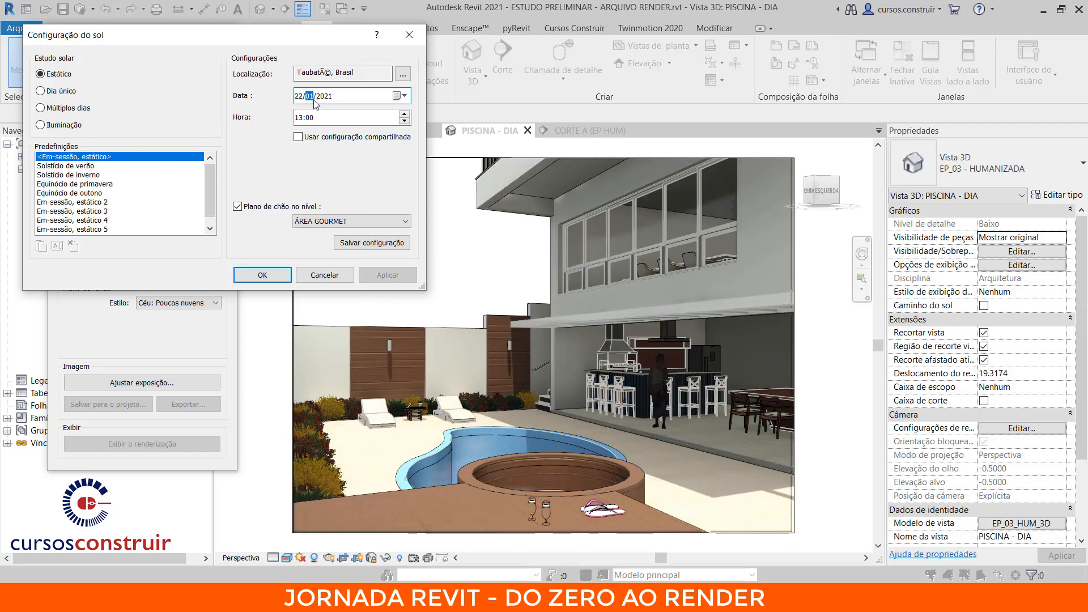
type("07")
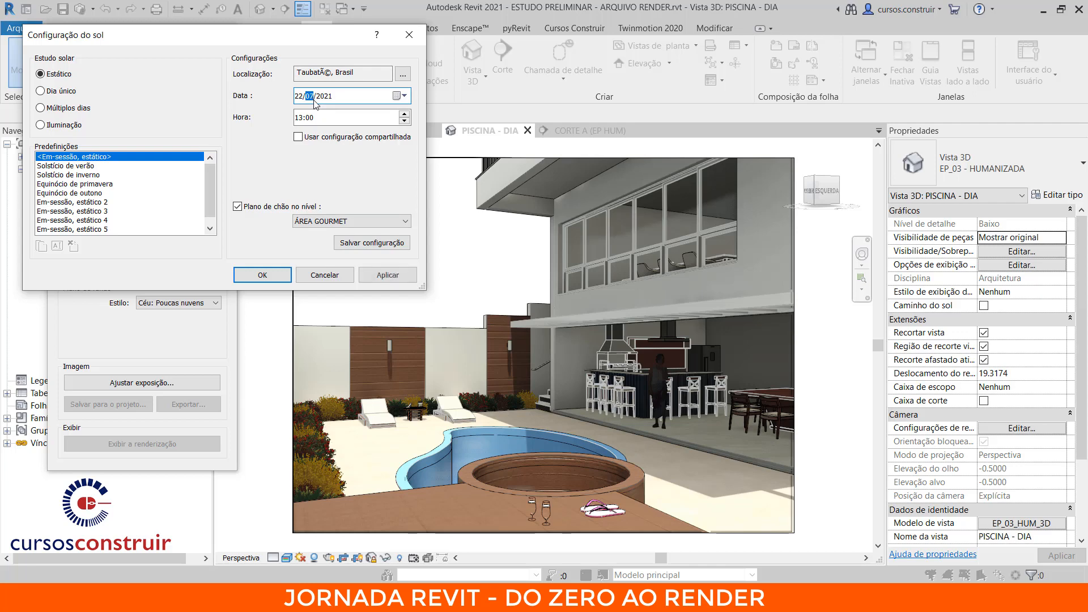
left_click(367, 117)
left_click(379, 278)
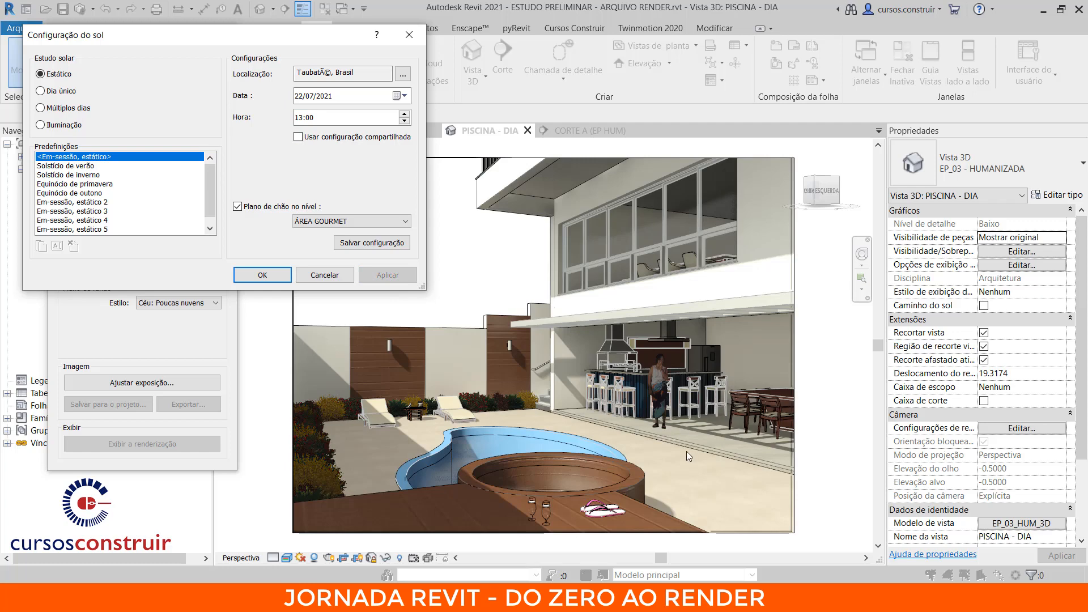
left_click(264, 277)
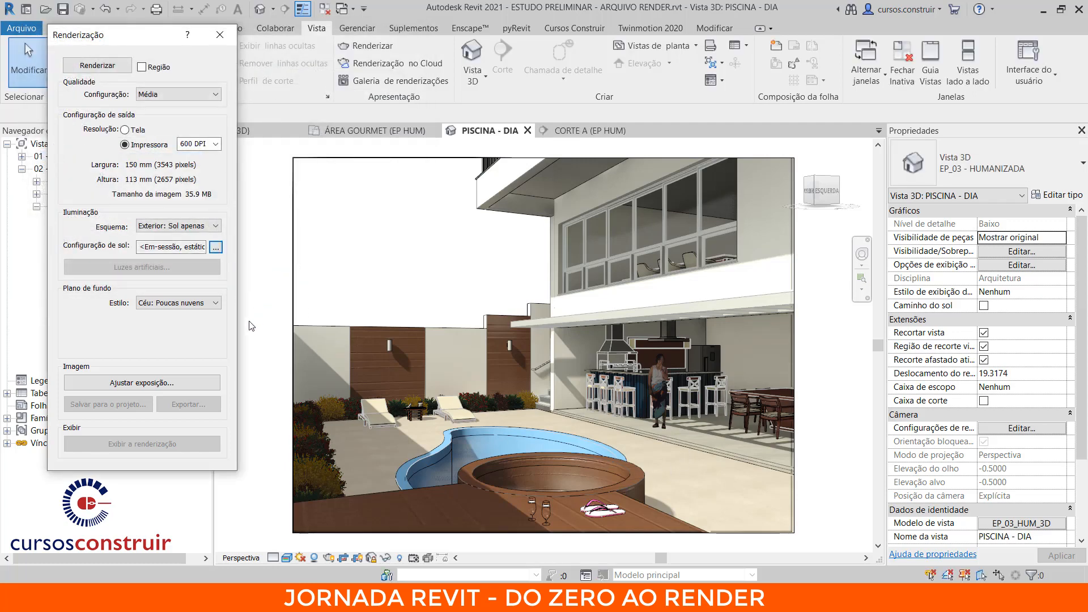
- Set the render background style to Imagem and load 128_urban area with autumn trees landscape.jpg from the FUNDOS folder
left_click(146, 304)
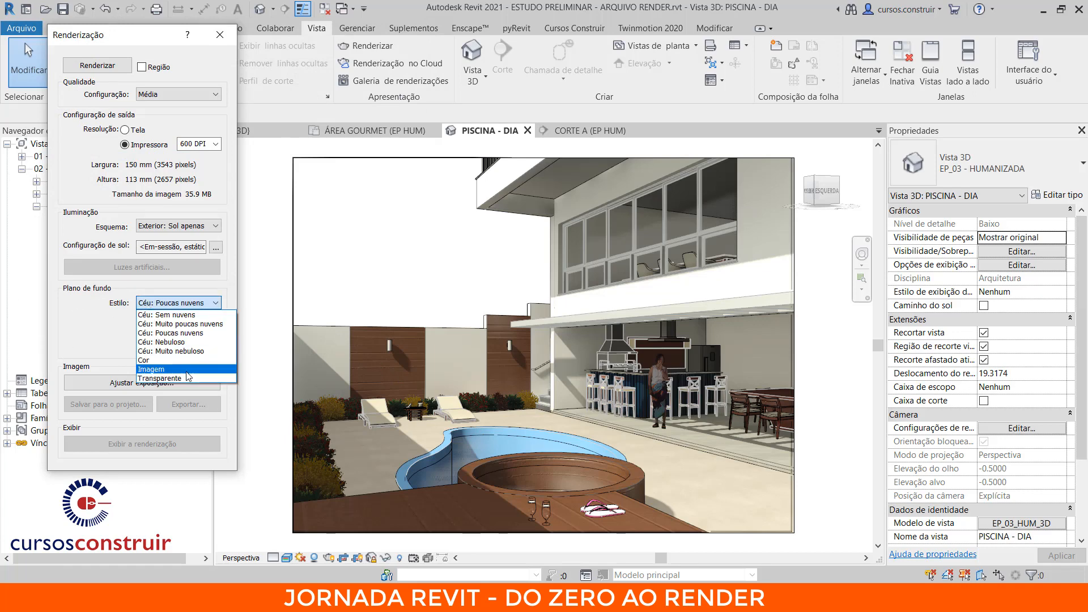
left_click(187, 372)
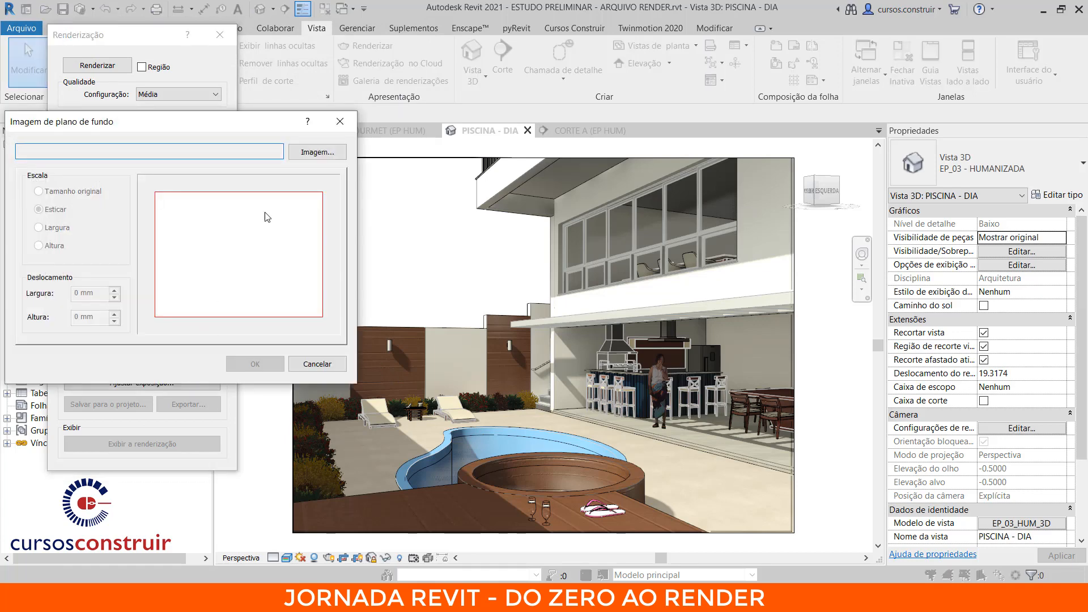
left_click(316, 153)
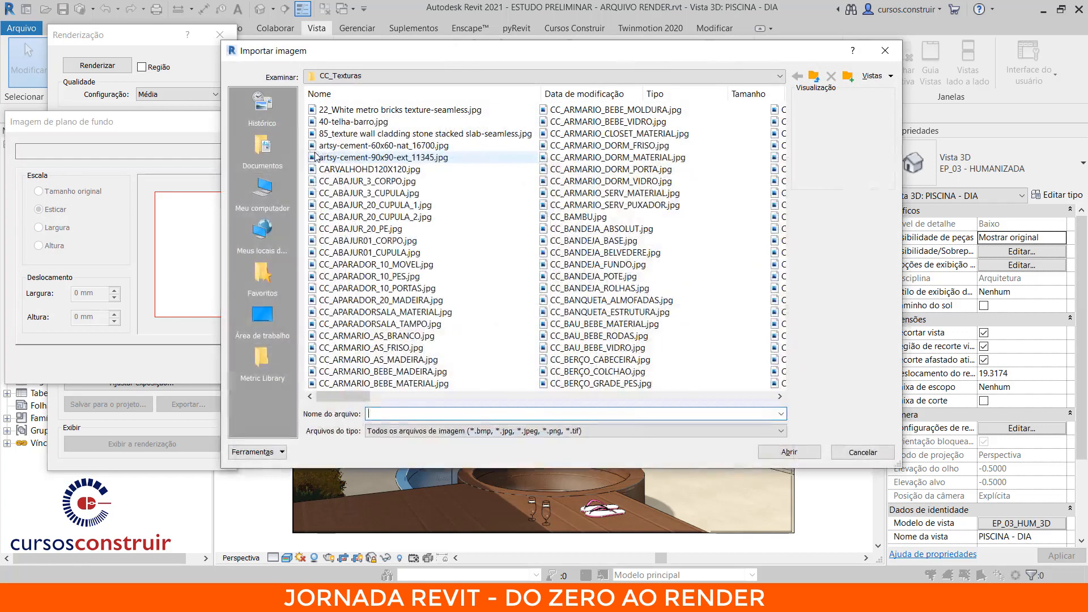
left_click(262, 192)
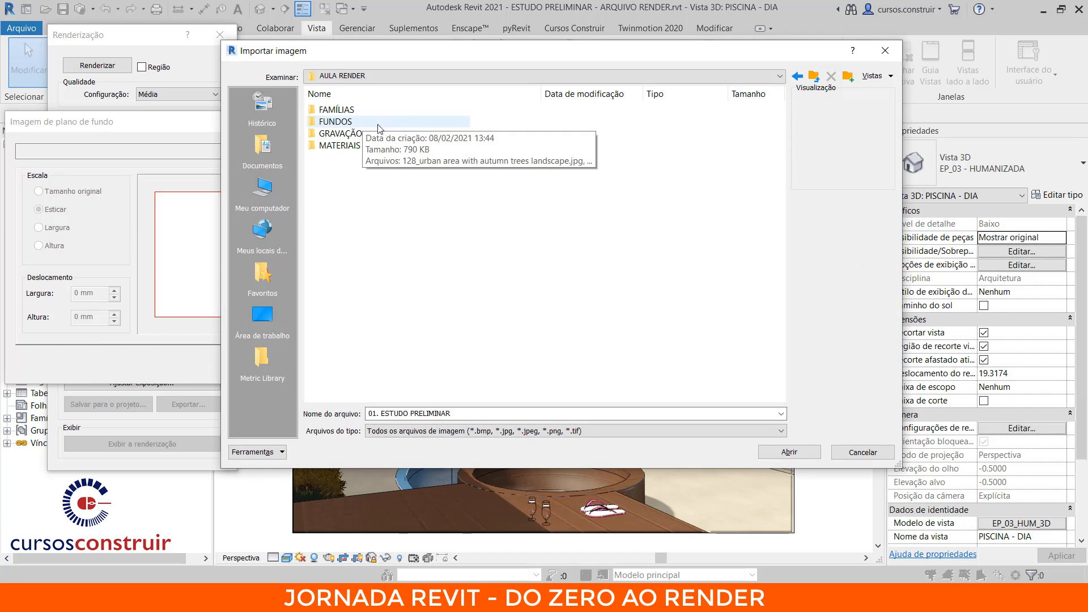
double_click(370, 122)
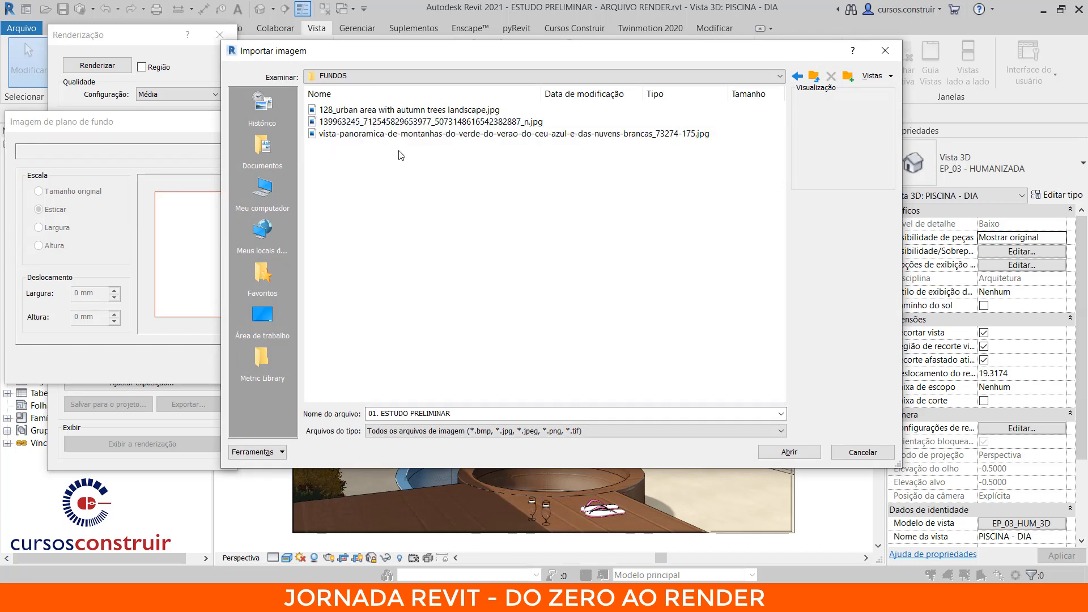
left_click(365, 110)
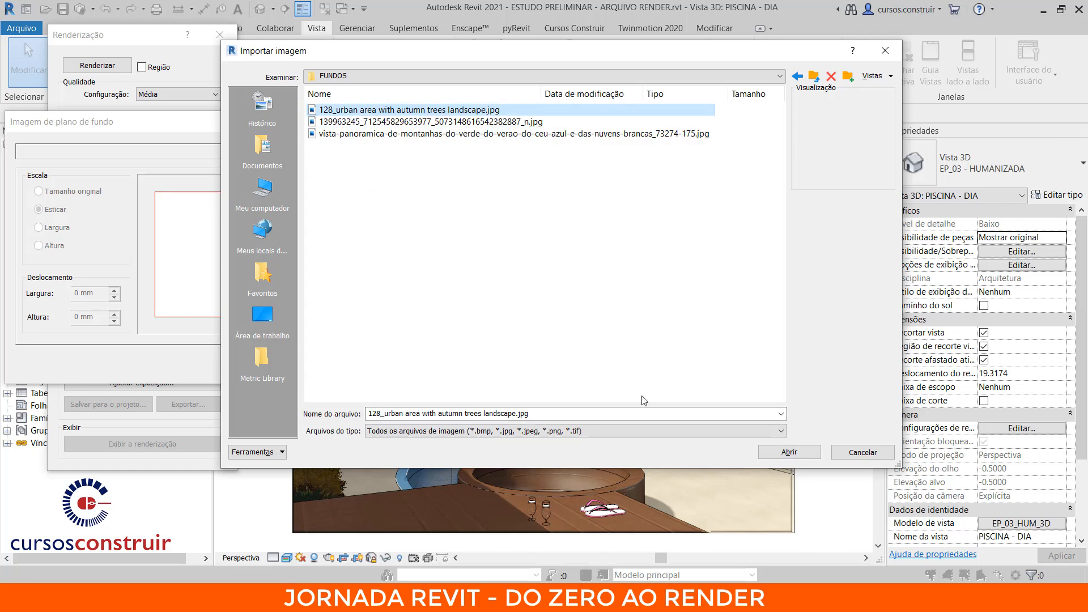
left_click(780, 459)
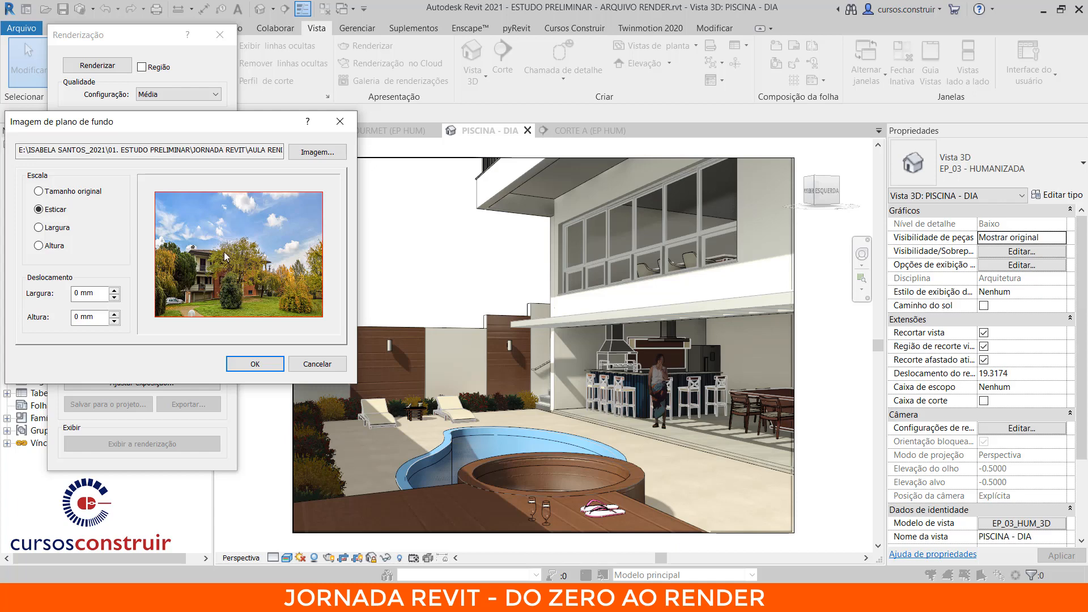
- Offset the background image's height by 20 mm and accept the background image settings
left_click(76, 317)
type("2")
left_click(98, 293)
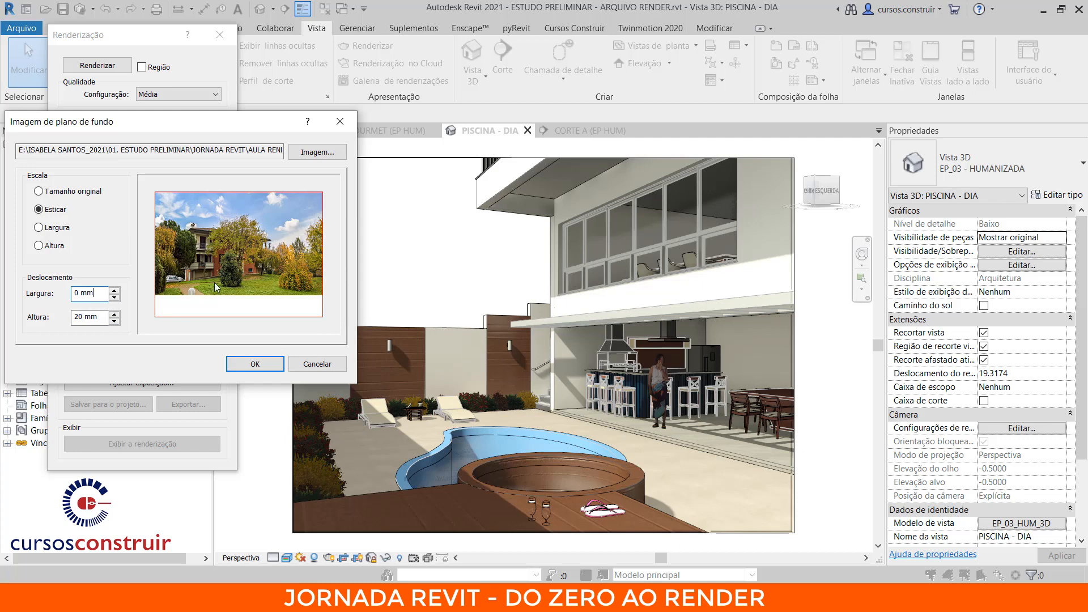
left_click(255, 364)
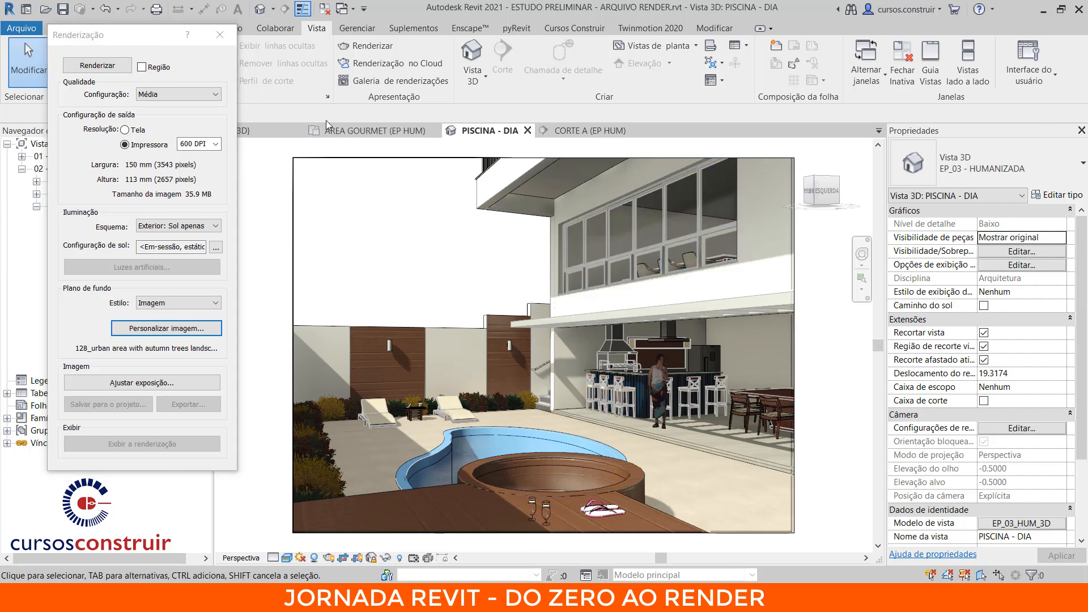
- In the ÁREA GOURMET (EP HUM) plan, nudge the YinYin figure slightly towards the pool and check it in the PISCINA - DIA view
left_click(371, 130)
scroll(556, 379, "up", 3)
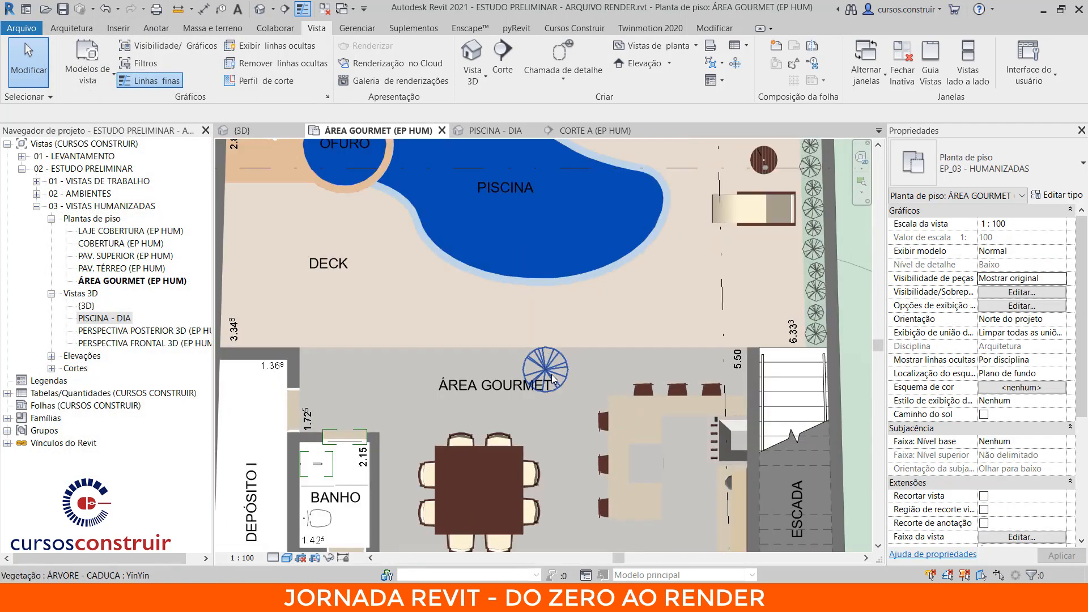
left_click(551, 374)
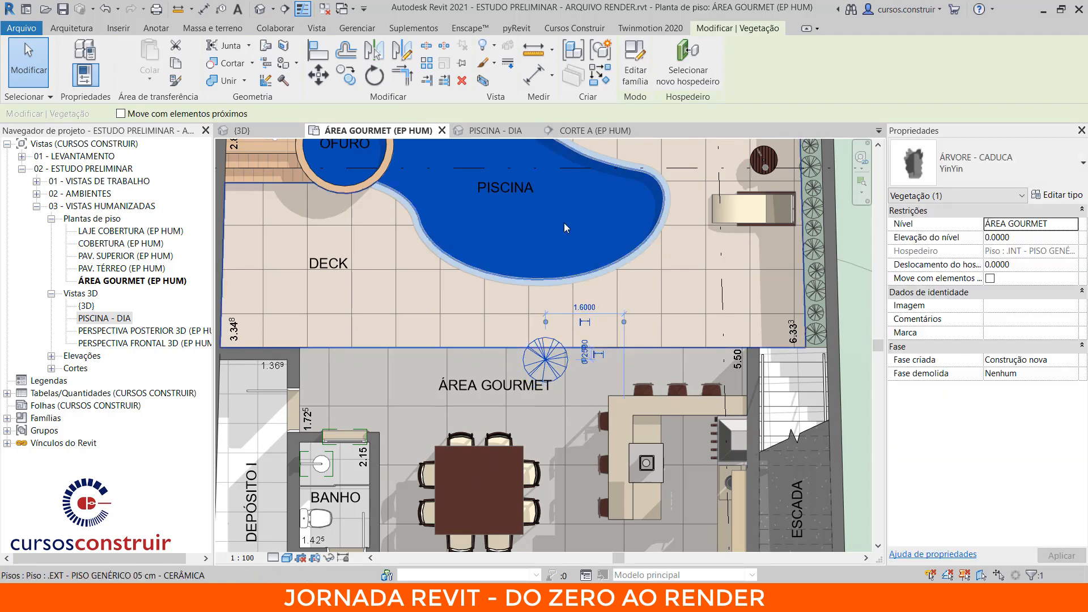
left_click(509, 132)
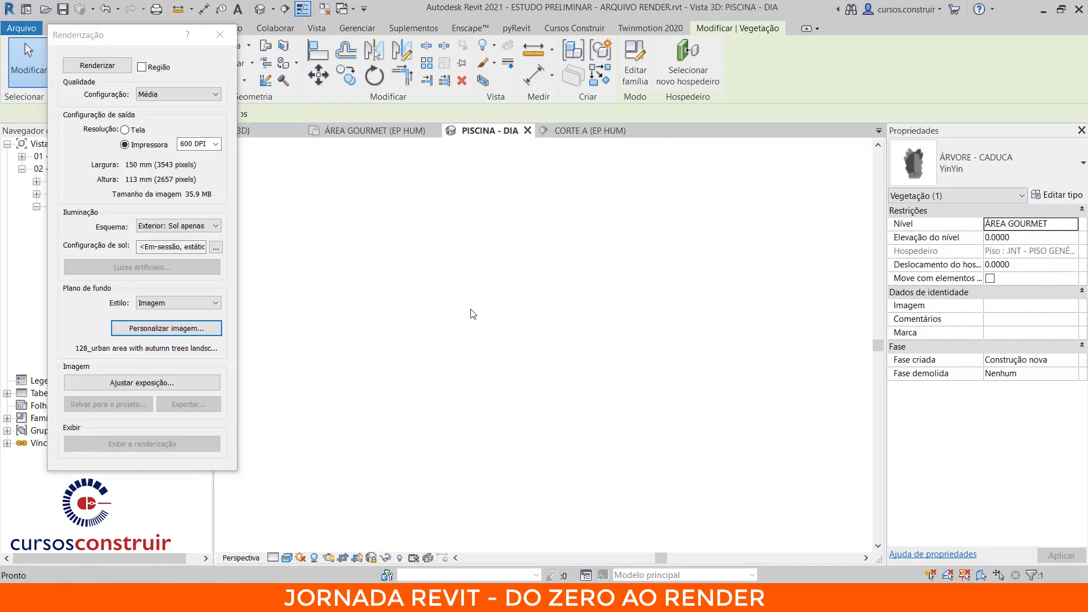
left_click(836, 446)
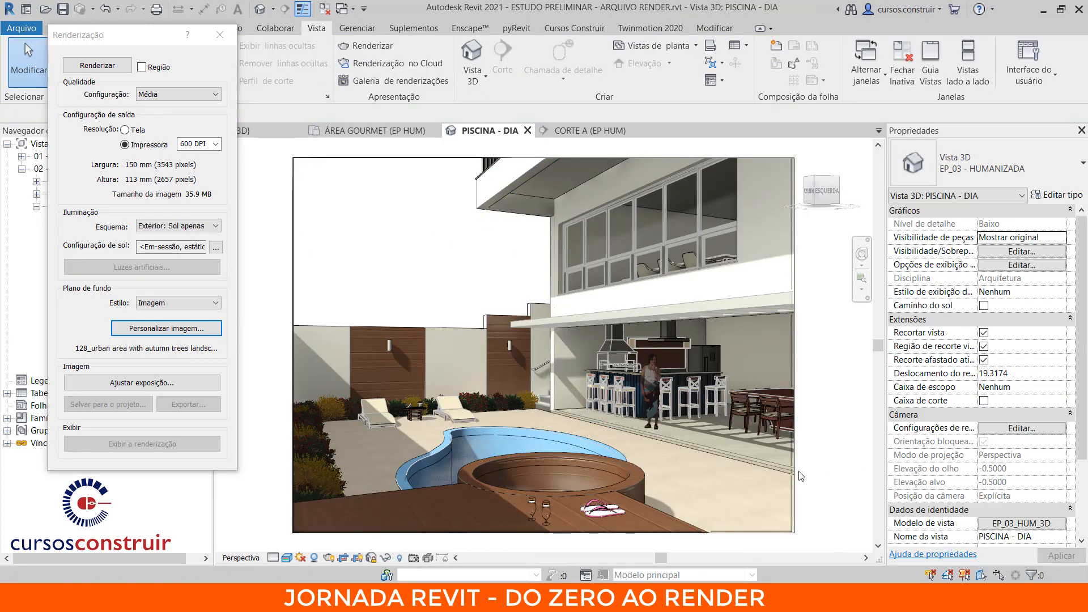
- Move the YinYin figure in the ÁREA GOURMET plan further from the bar counter, about 2.10 m from its reference, and check it in PISCINA - DIA
left_click(400, 132)
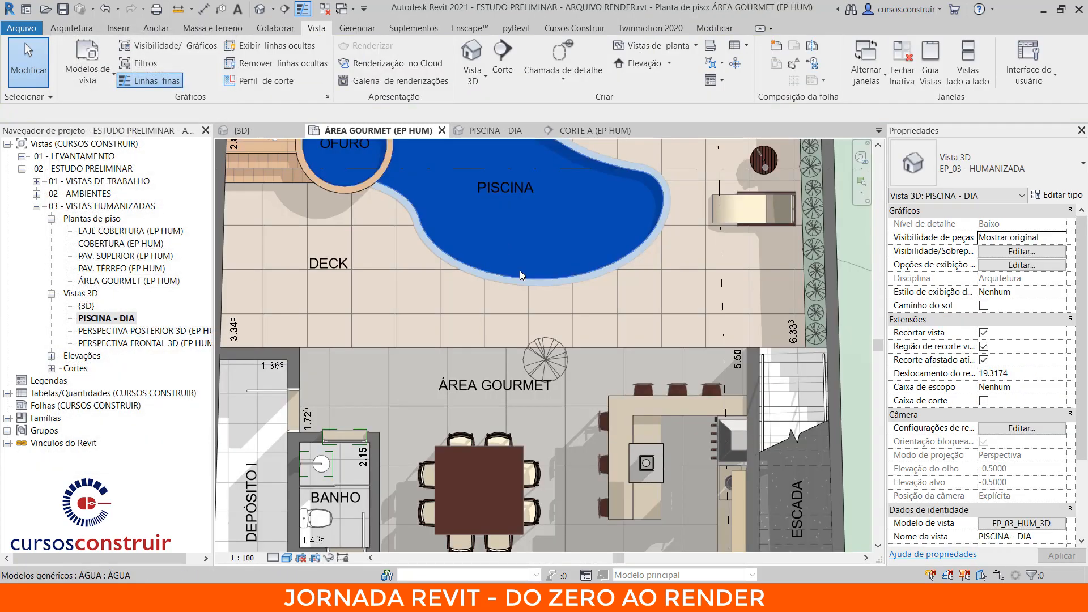
left_click(541, 362)
left_click_drag(539, 363, 525, 360)
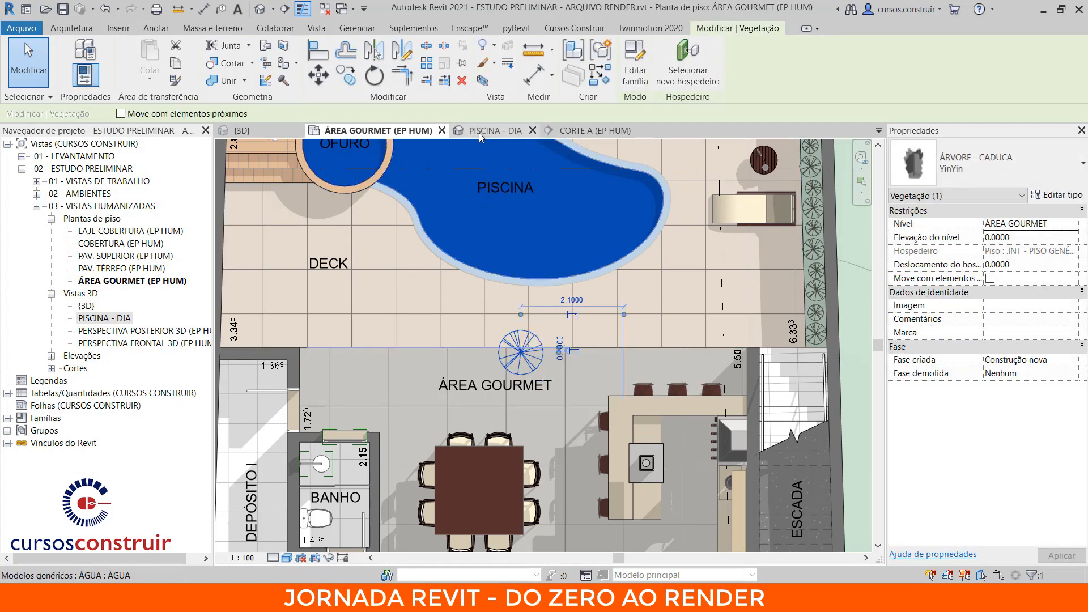
left_click(494, 131)
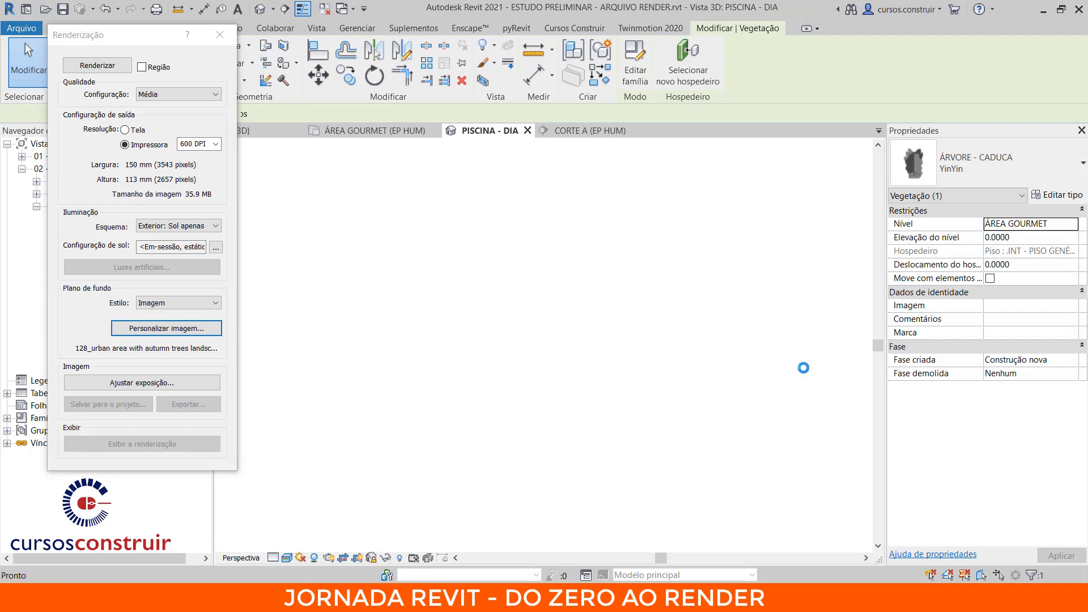
left_click(810, 361)
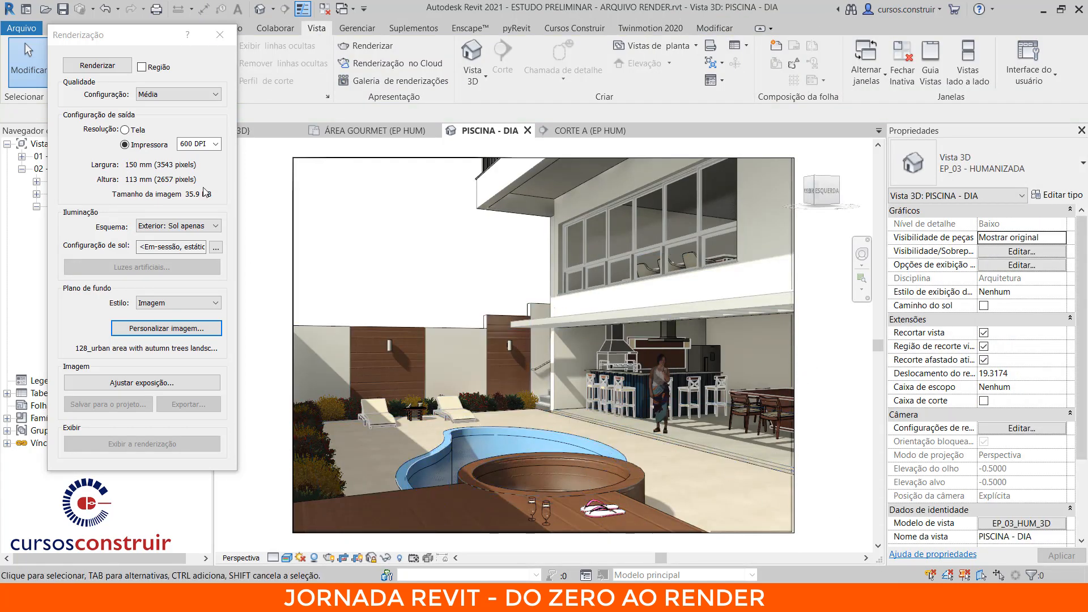
- Render the PISCINA - DIA view and save the rendered image to the project as PISCINA - DIA
left_click(99, 65)
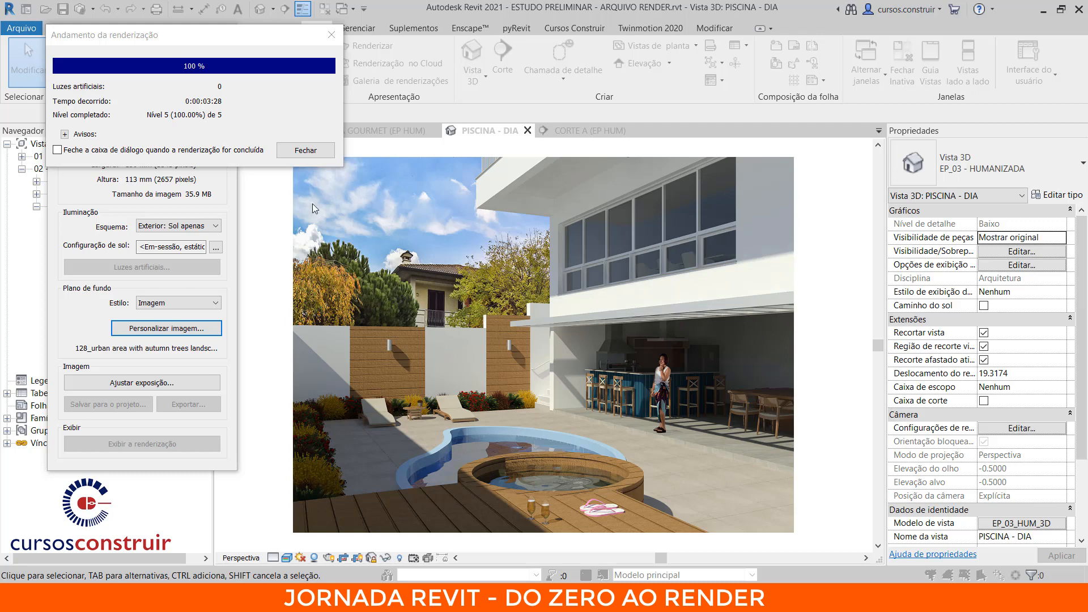
left_click(305, 151)
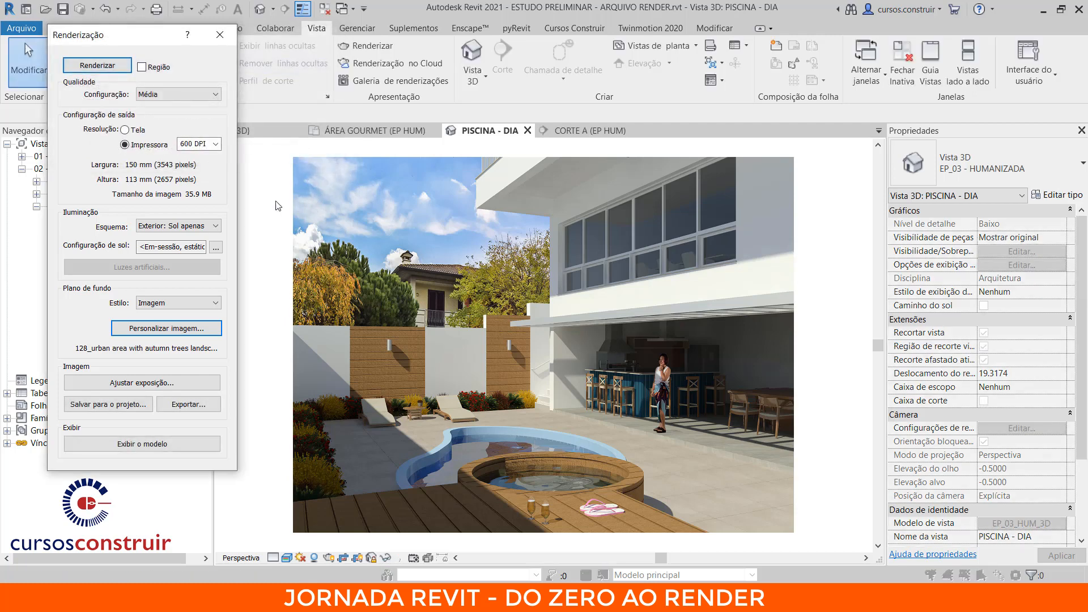
left_click(137, 405)
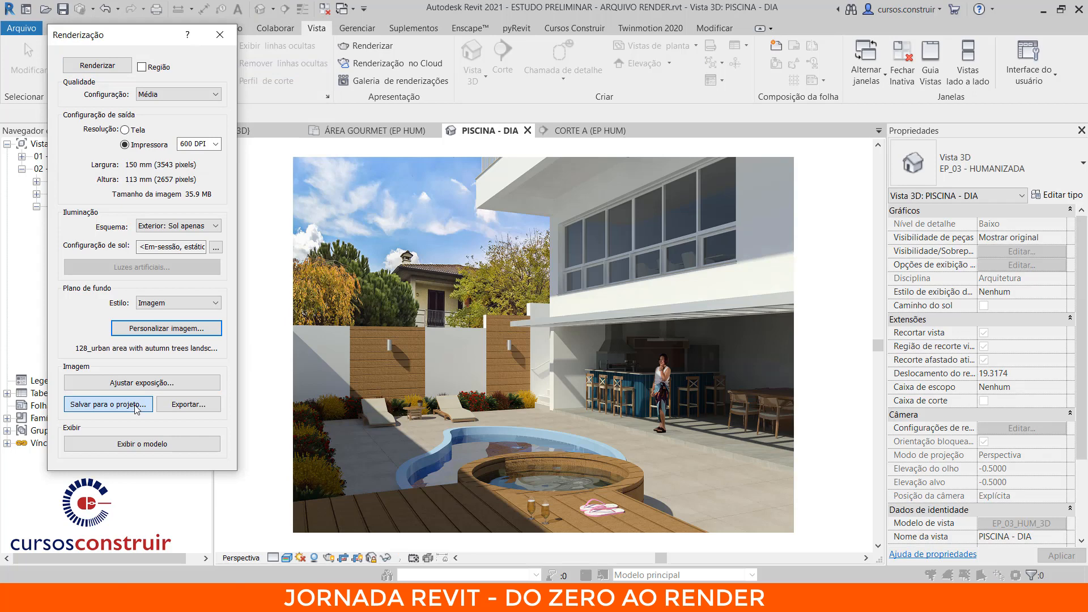
left_click(564, 298)
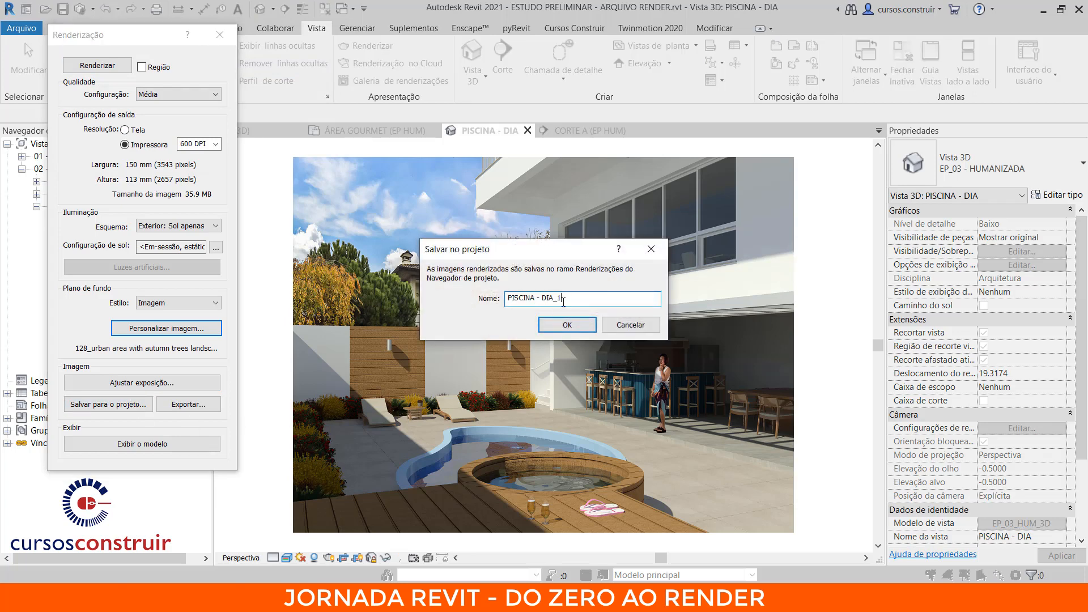
left_click_drag(565, 297, 554, 298)
key("BackSpace")
key("Return")
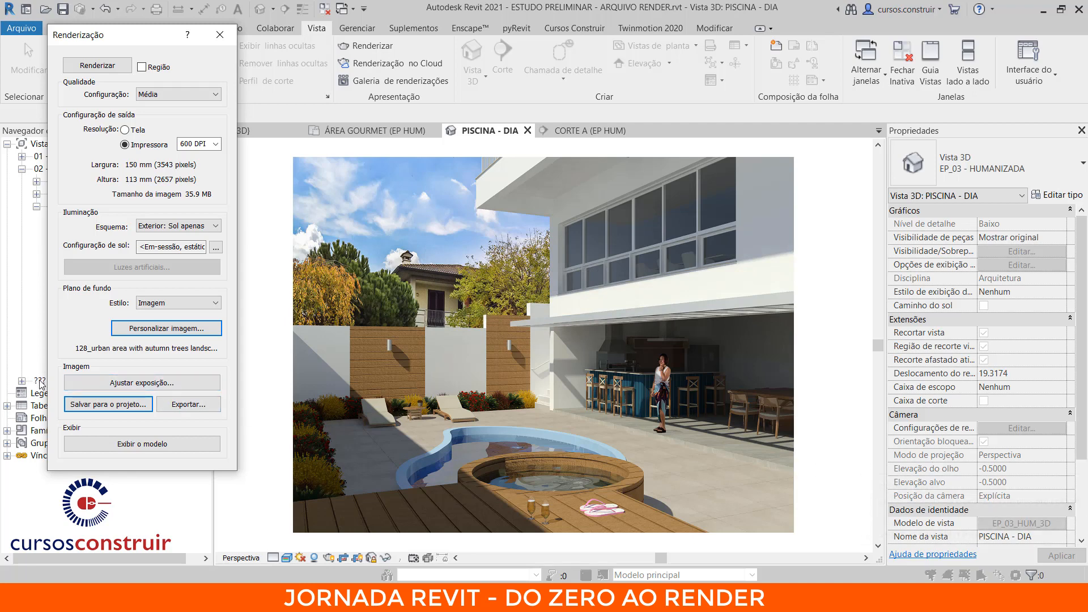
- Export the rendering as the JPEG file PISCINA - DIA in the AULA RENDER folder and close the render settings
left_click(188, 405)
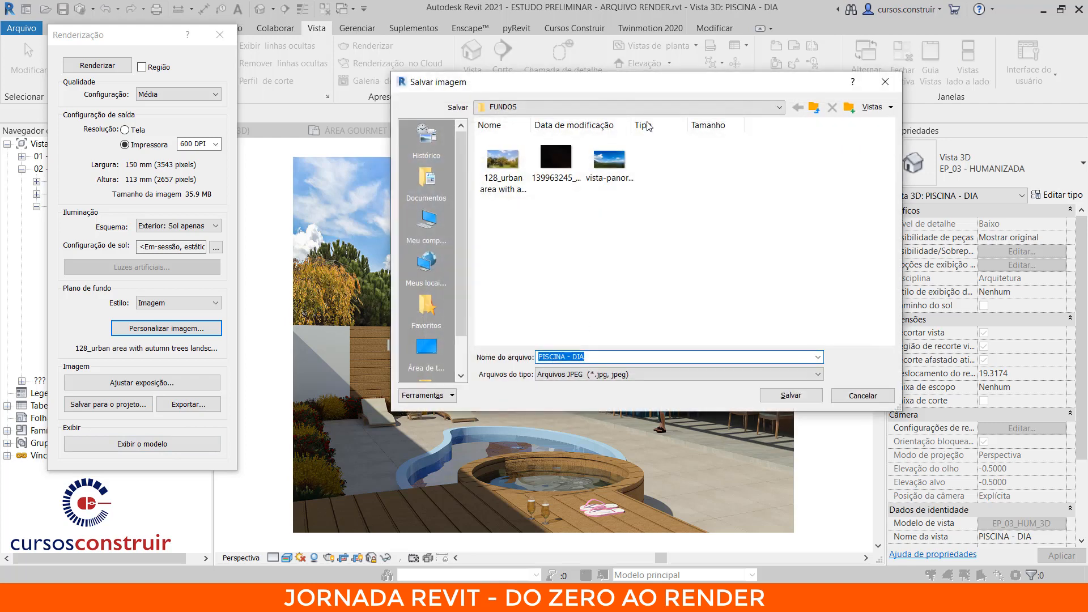
left_click(815, 109)
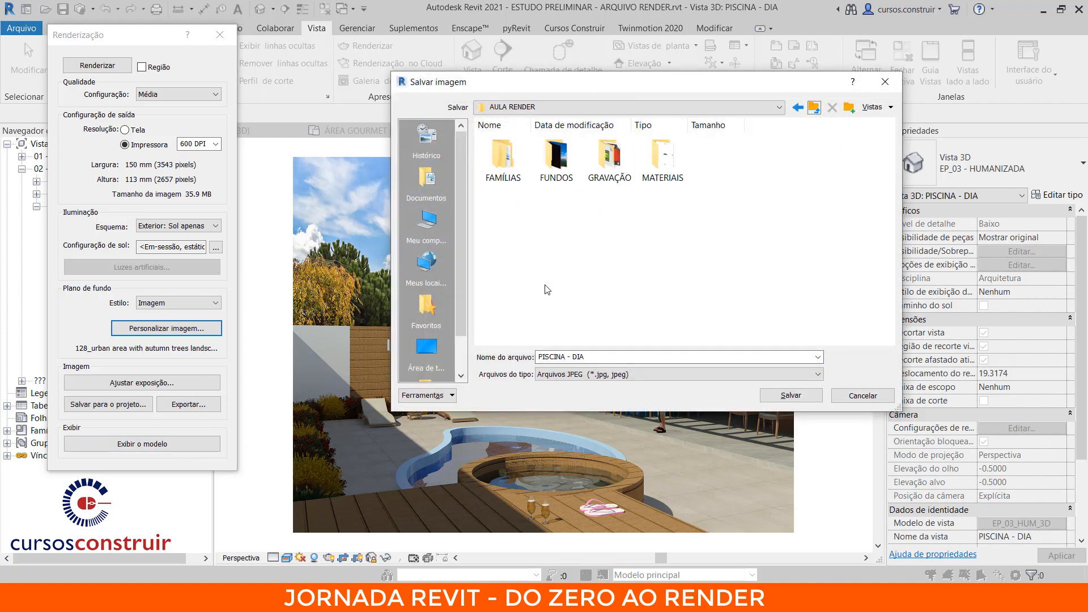
left_click(791, 395)
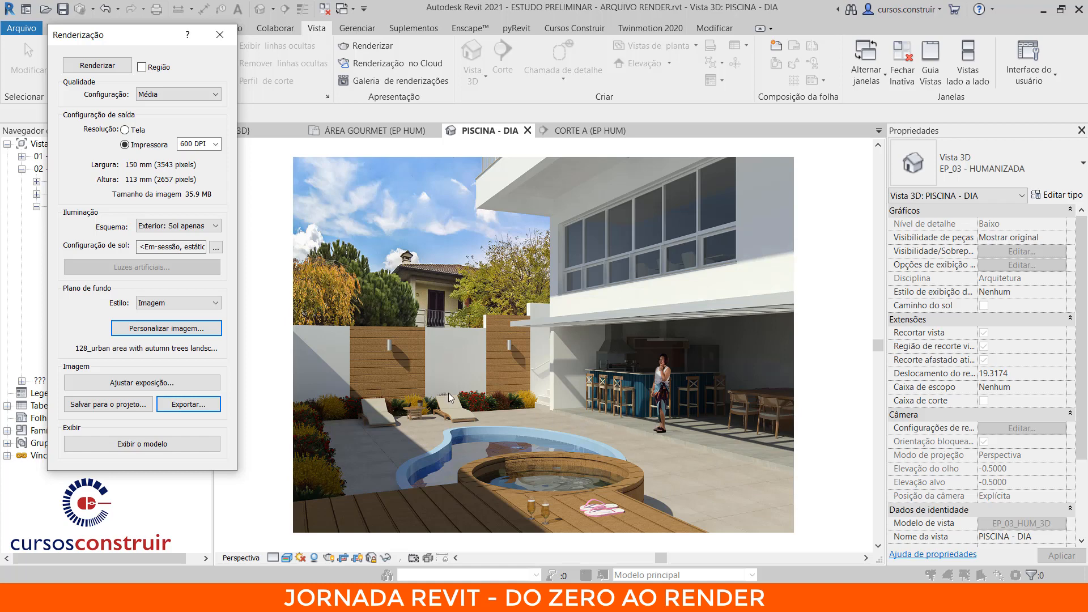
left_click(221, 35)
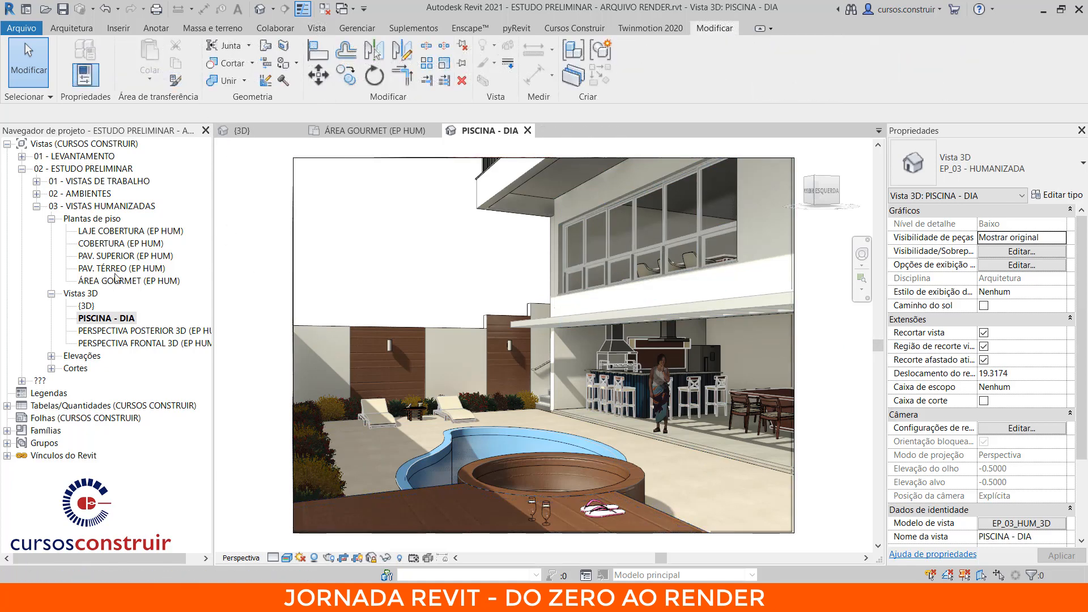
- In the PAV. TÉRREO (EP HUM) plan, place a camera at the street's garage-side corner, aimed at the opposite rear corner beside the pool
double_click(119, 268)
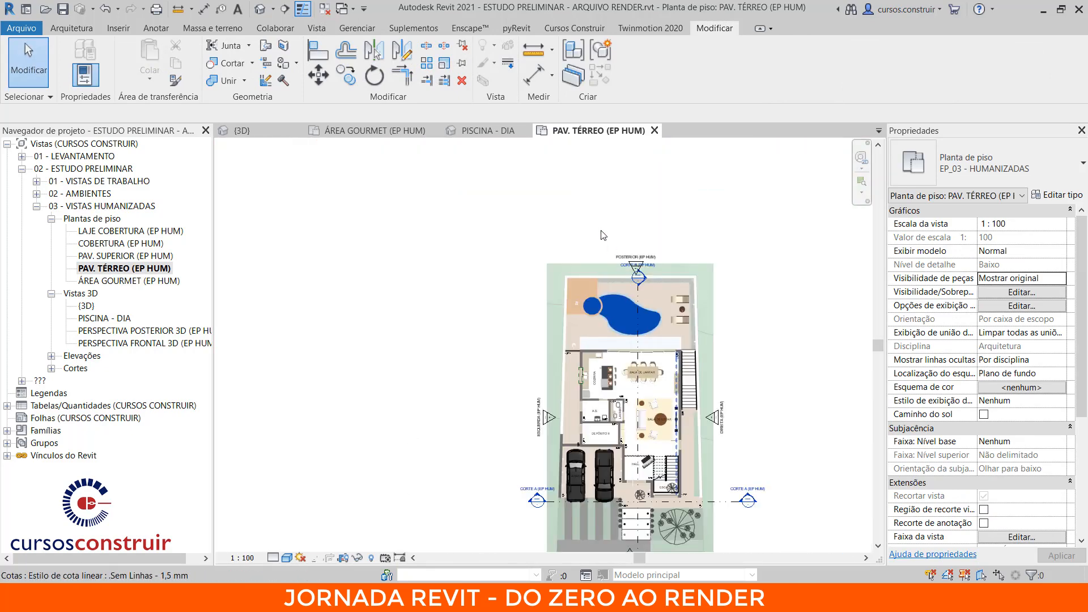
middle_click_drag(621, 281, 474, 60)
middle_click_drag(588, 345, 598, 396)
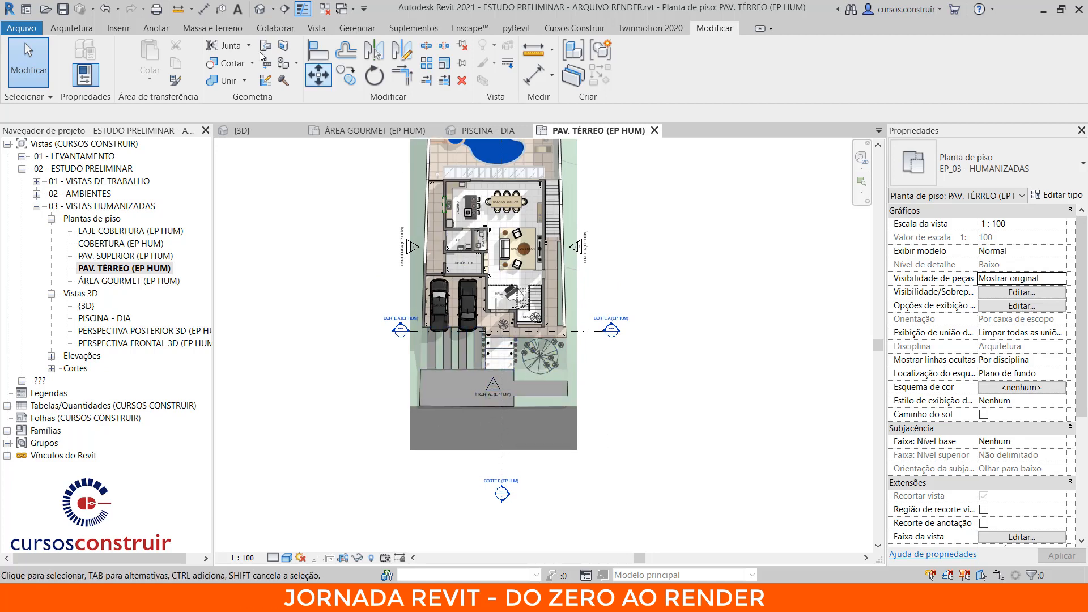
left_click(273, 12)
left_click(286, 40)
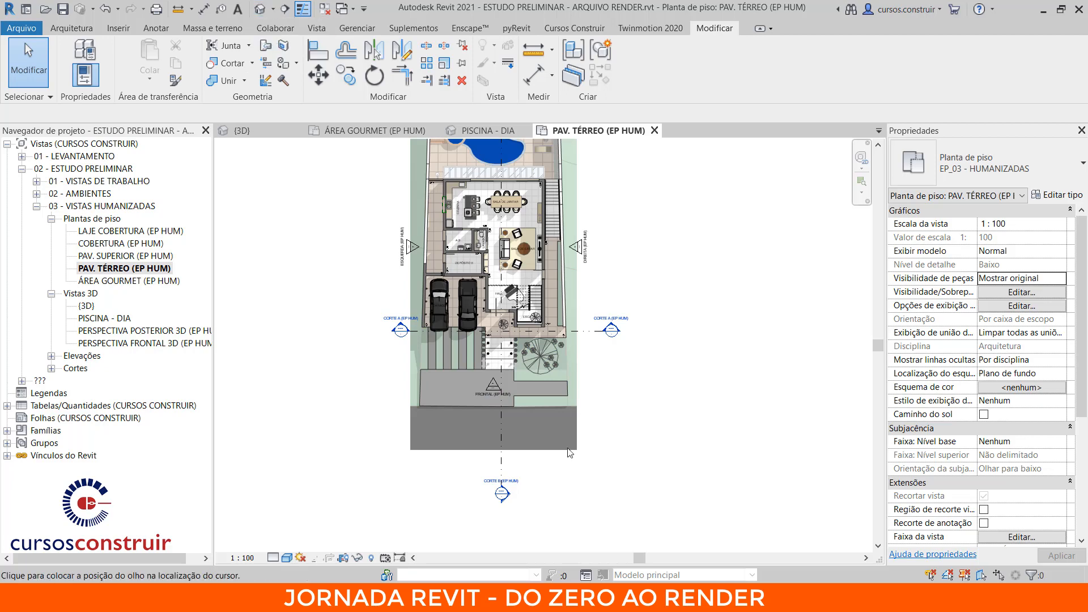
left_click(425, 451)
middle_click_drag(484, 282, 510, 377)
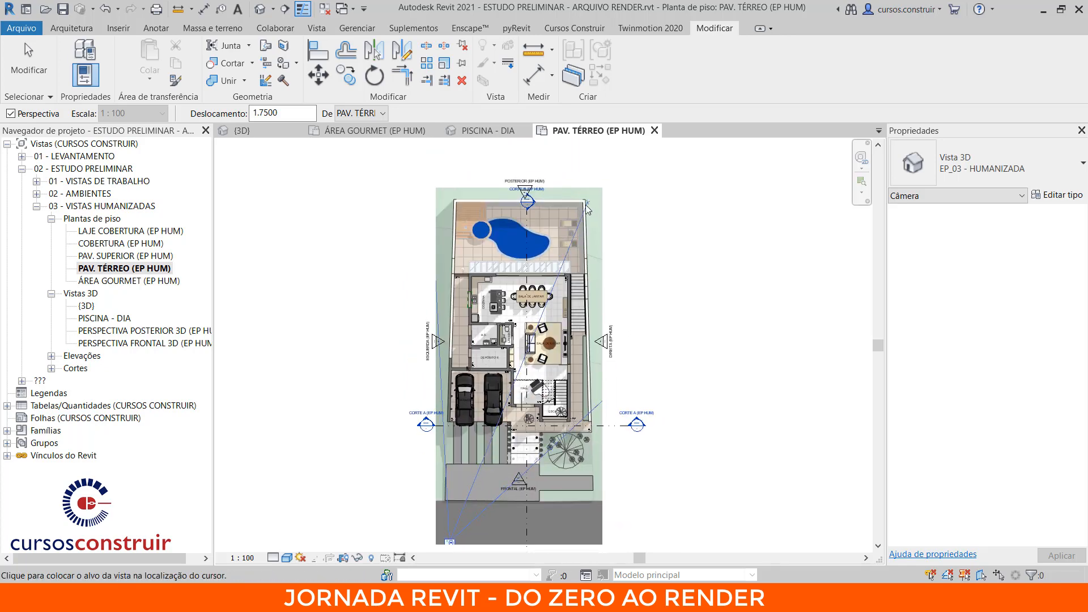
left_click(586, 199)
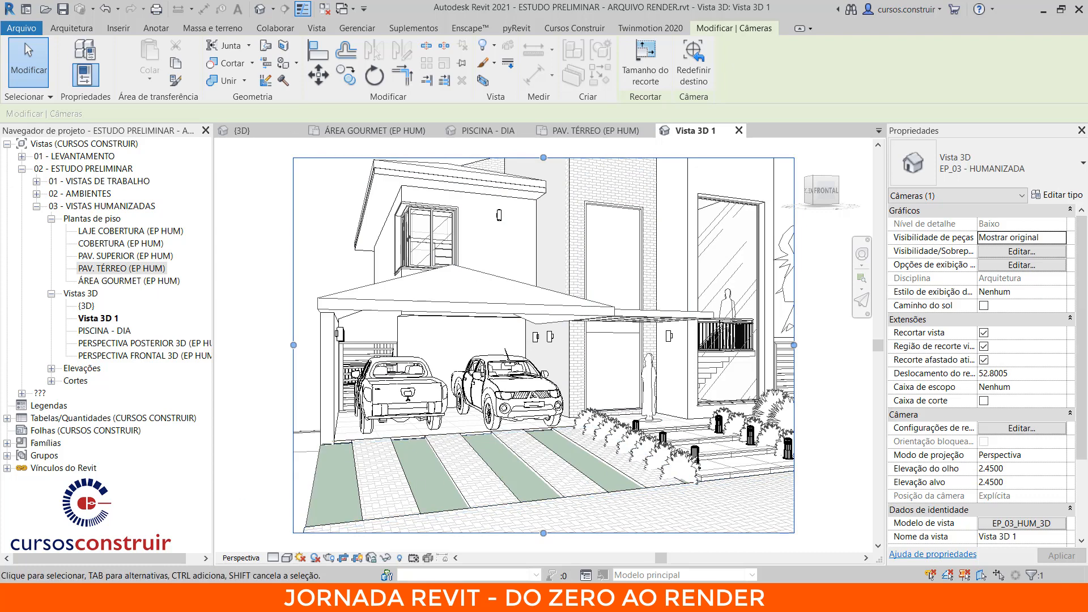
- Set the new Vista 3D 1 camera's target elevation to 3 and its eye elevation to 2
left_click(1015, 482)
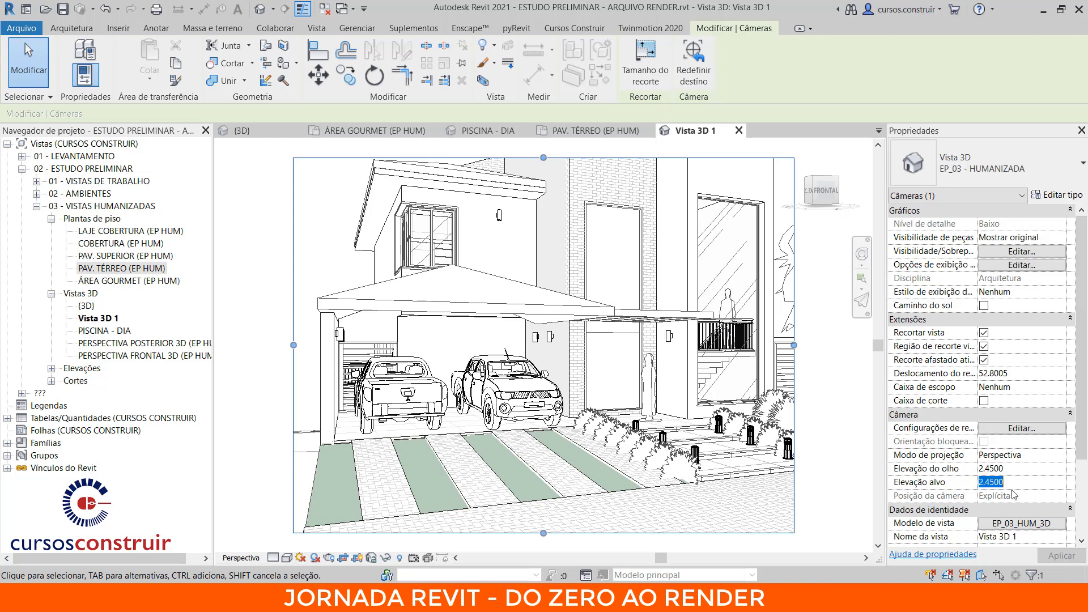
type("2")
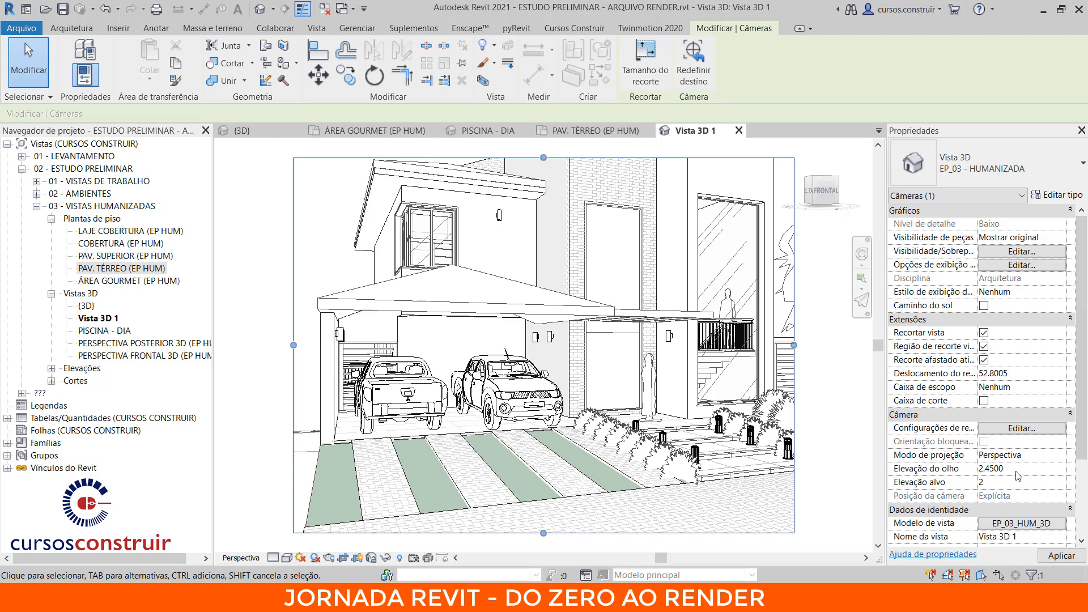
left_click(1026, 474)
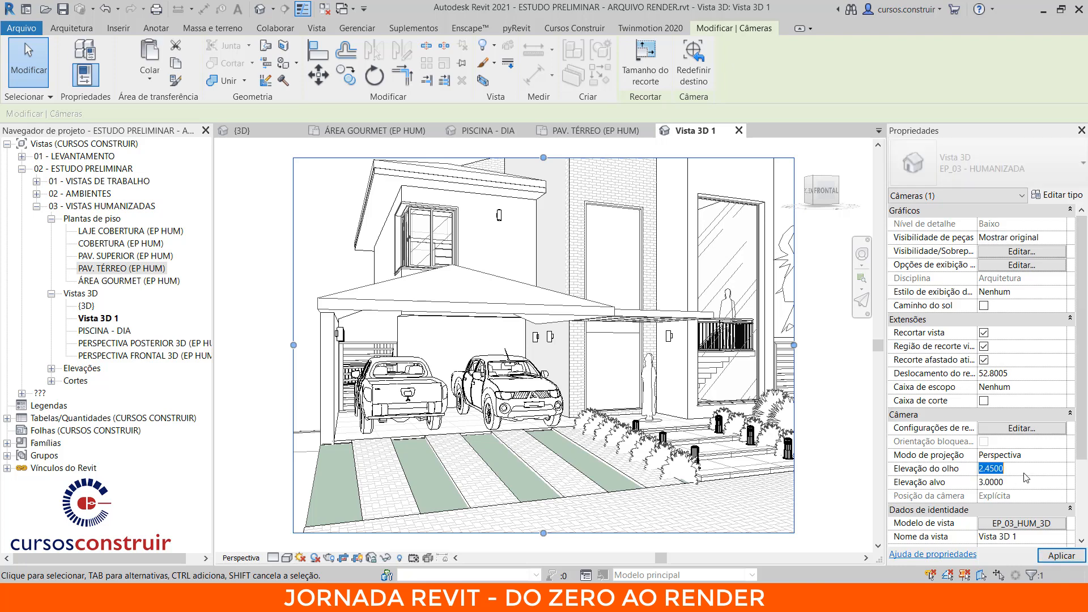
key("Return")
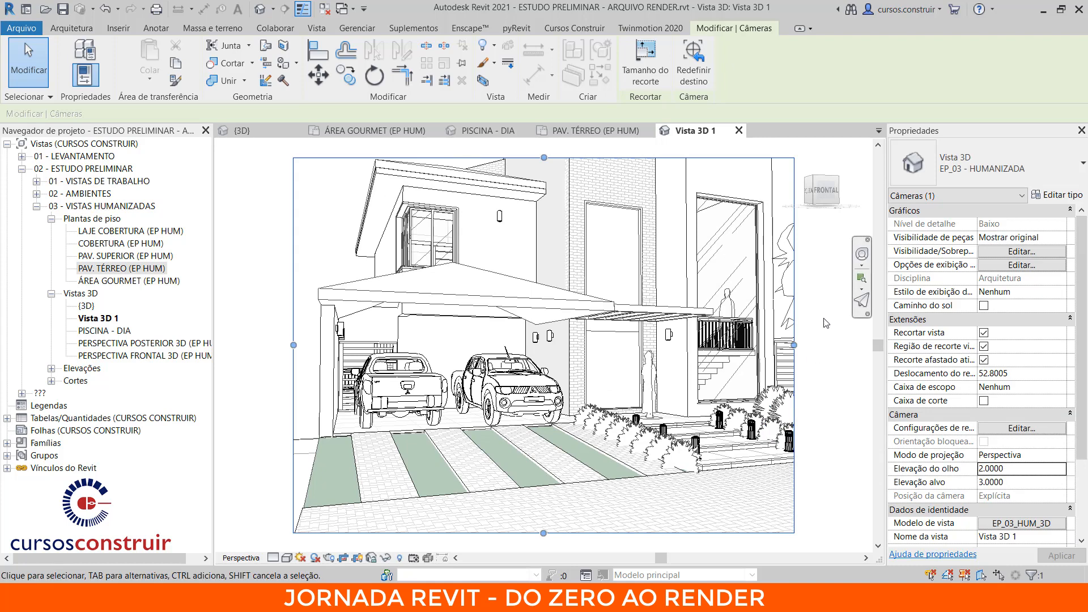
- Set the camera's target elevation to 4 and trim the crop region slightly on the garage side
left_click(1051, 482)
type("4")
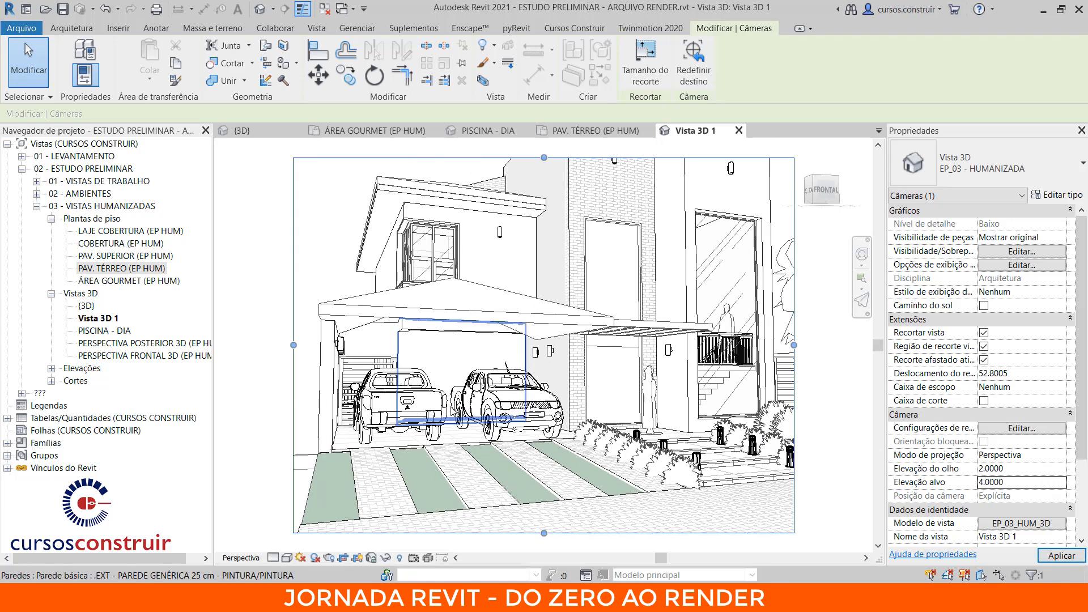
left_click(1050, 562)
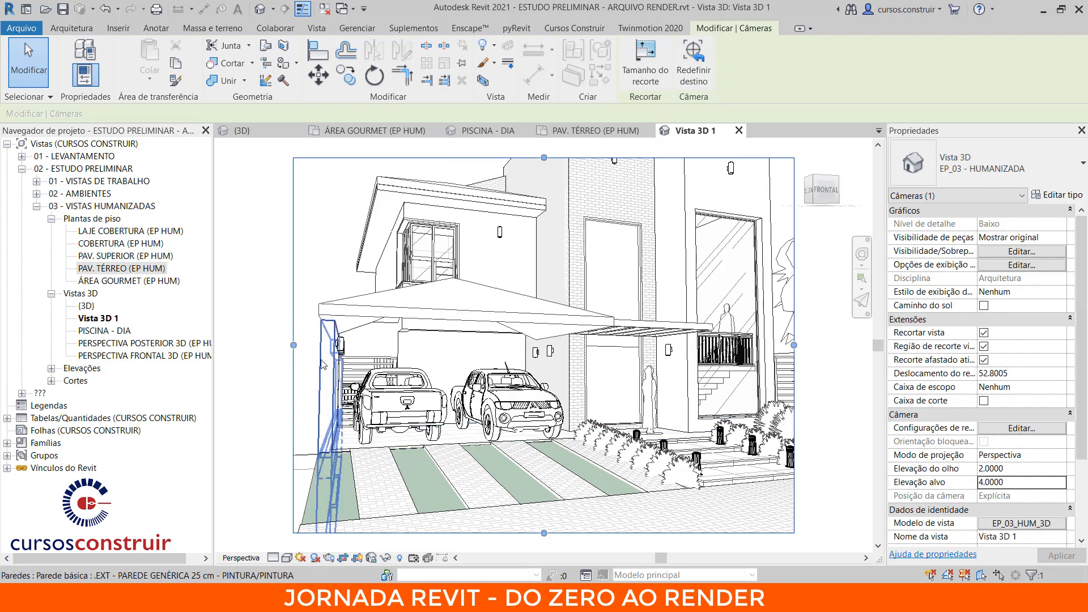
left_click_drag(295, 347, 315, 347)
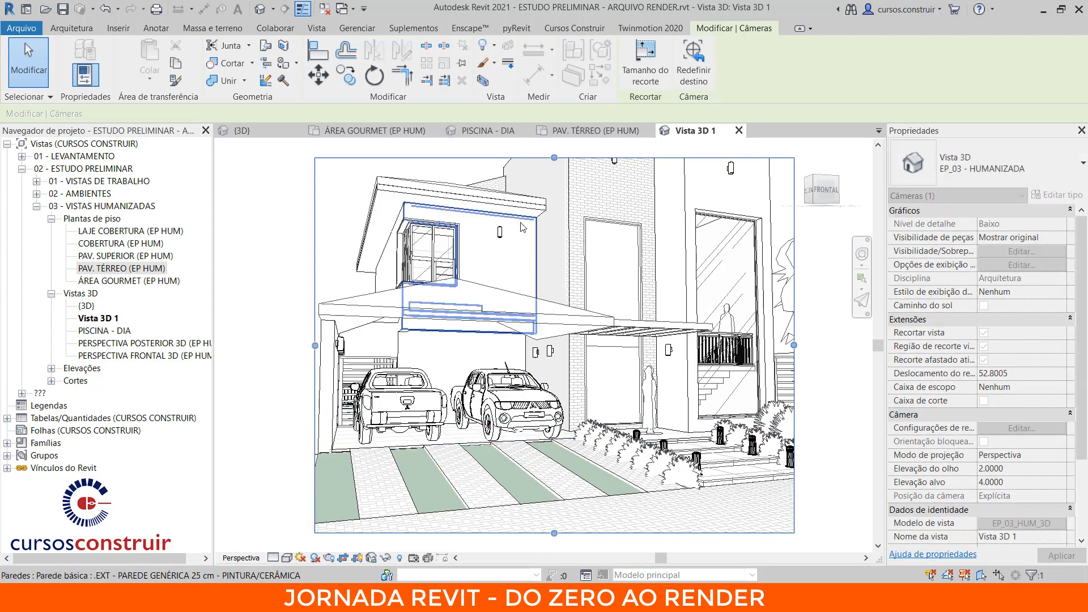
- In the PAV. TÉRREO plan, shift the Vista 3D 1 camera's eye point slightly outward at the street corner
left_click(586, 133)
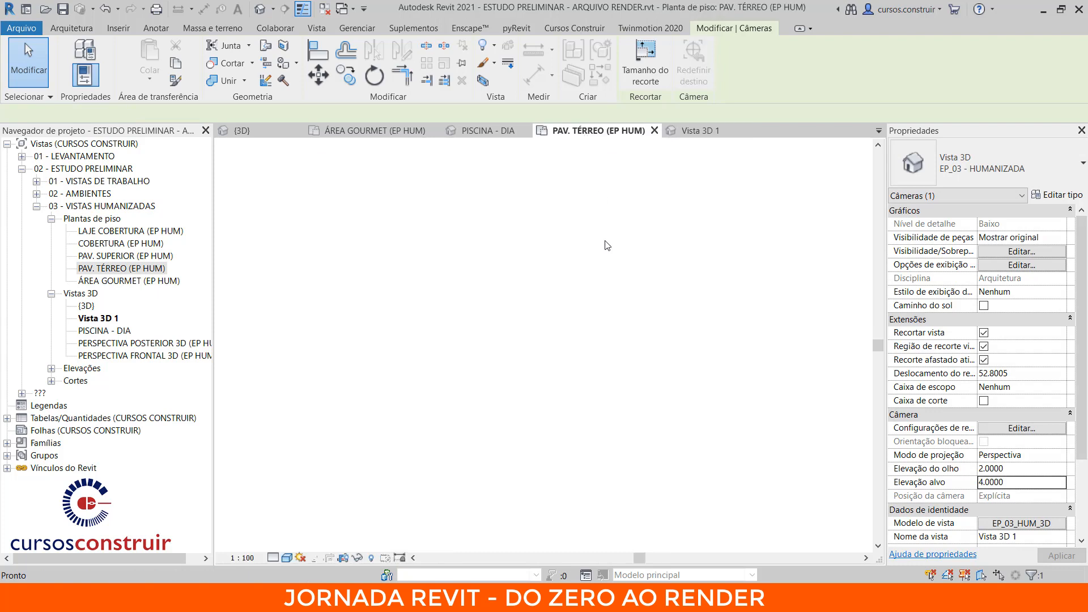
scroll(439, 439, "up", 5)
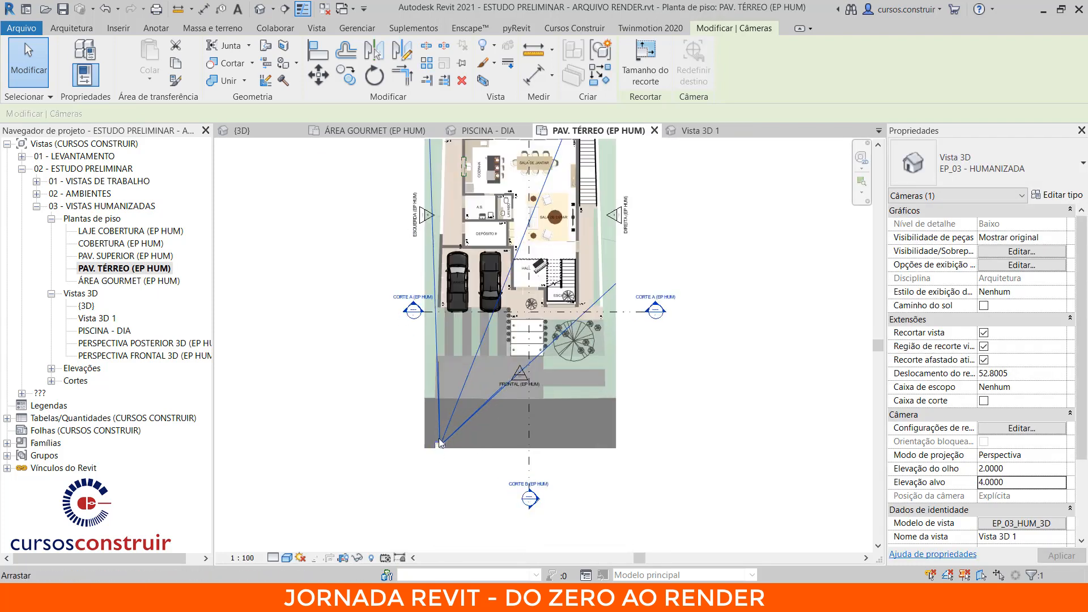
left_click_drag(437, 450, 431, 454)
middle_click_drag(537, 458, 606, 573)
scroll(632, 250, "up", 1)
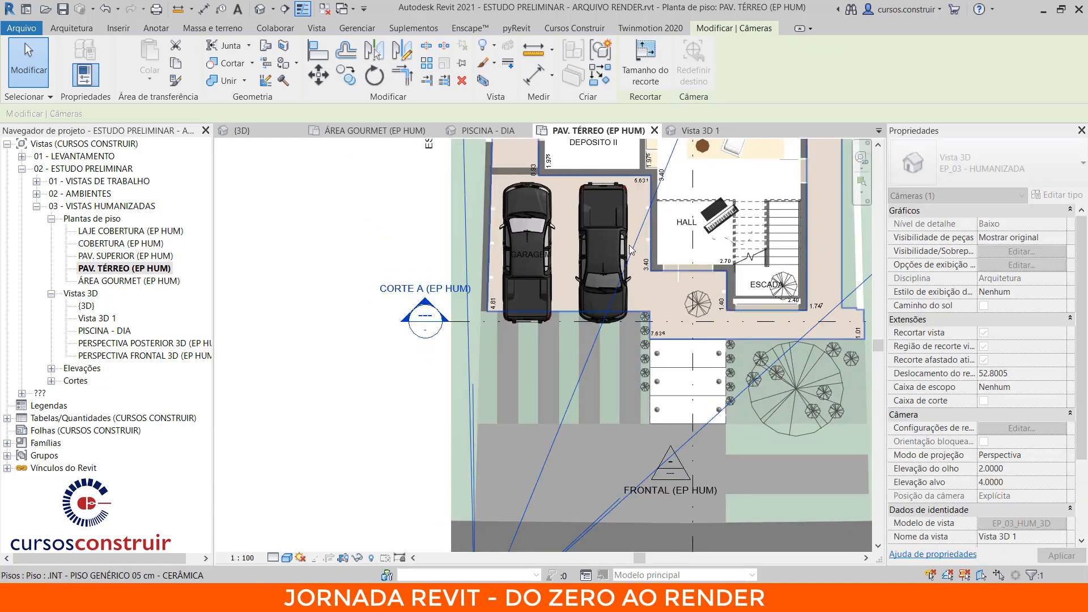
- Move the camera's target point from the rear corner to the area between the hall and the living room
scroll(625, 408, "down", 2)
scroll(656, 234, "down", 1)
scroll(690, 173, "down", 1)
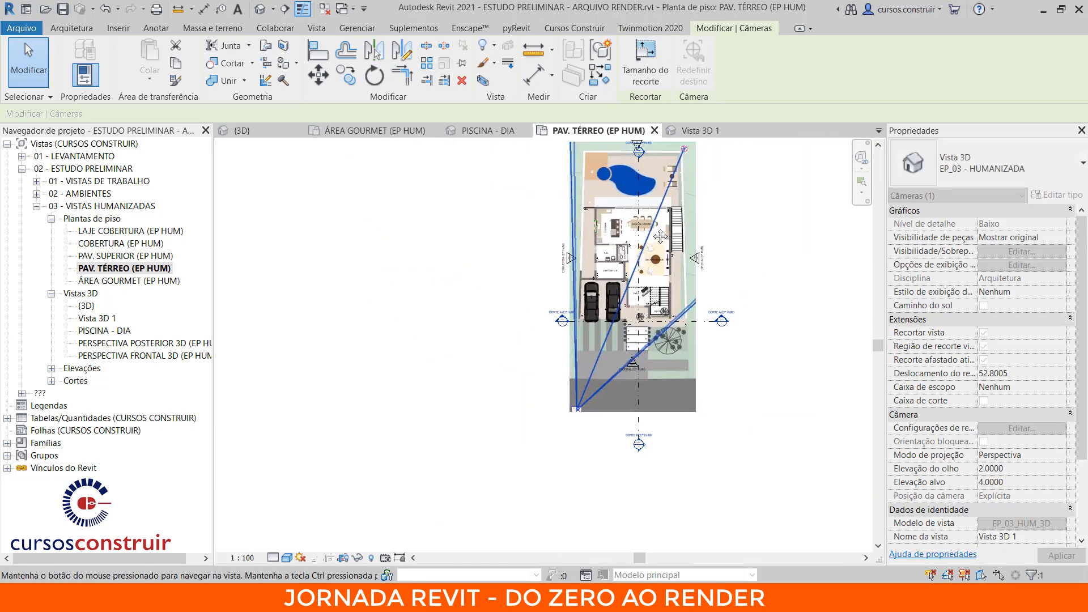
left_click_drag(643, 262, 636, 277)
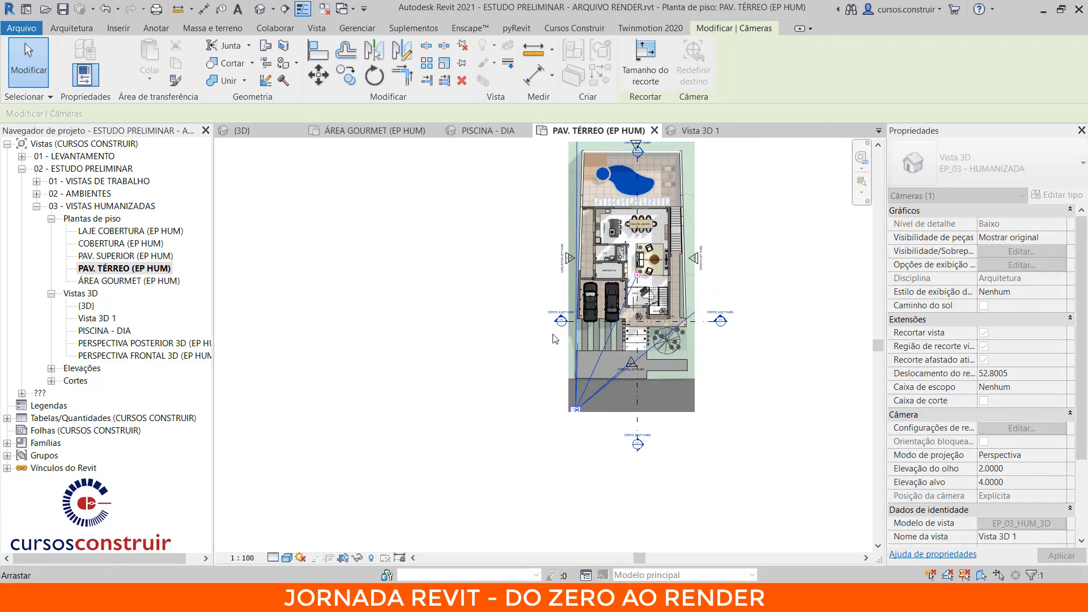
scroll(590, 311, "up", 4)
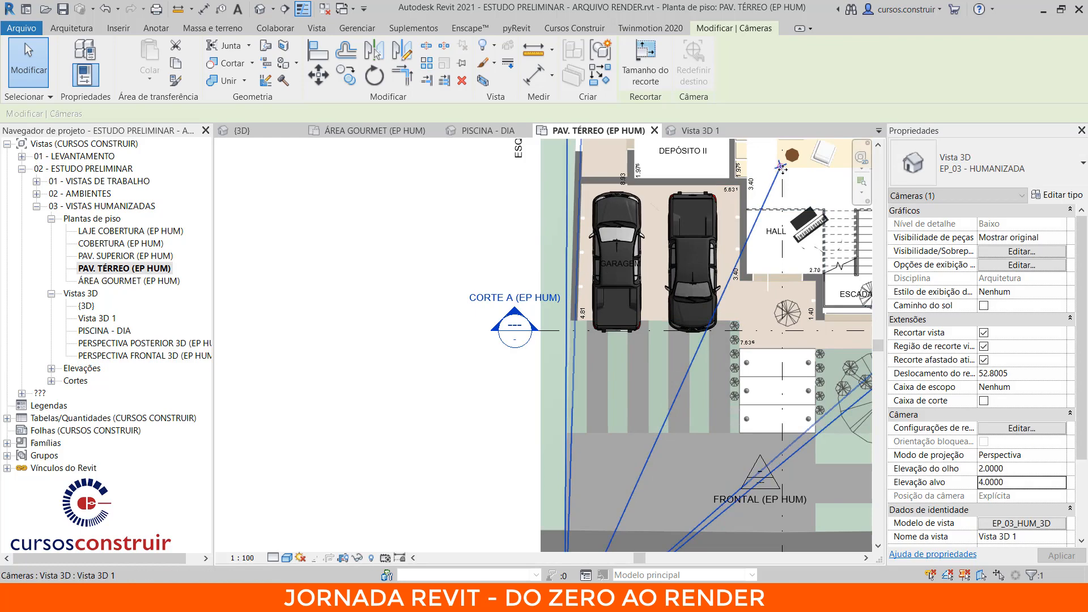
left_click_drag(781, 167, 784, 172)
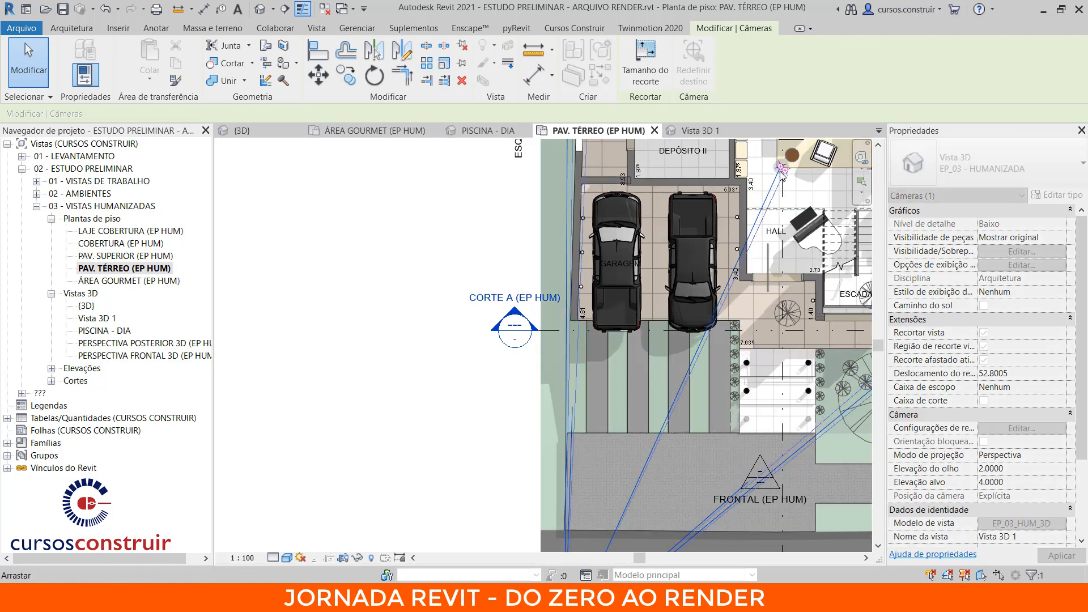
- In Vista 3D 1, extend the crop region slightly on the garage side and set the camera's target elevation to 3
left_click(692, 132)
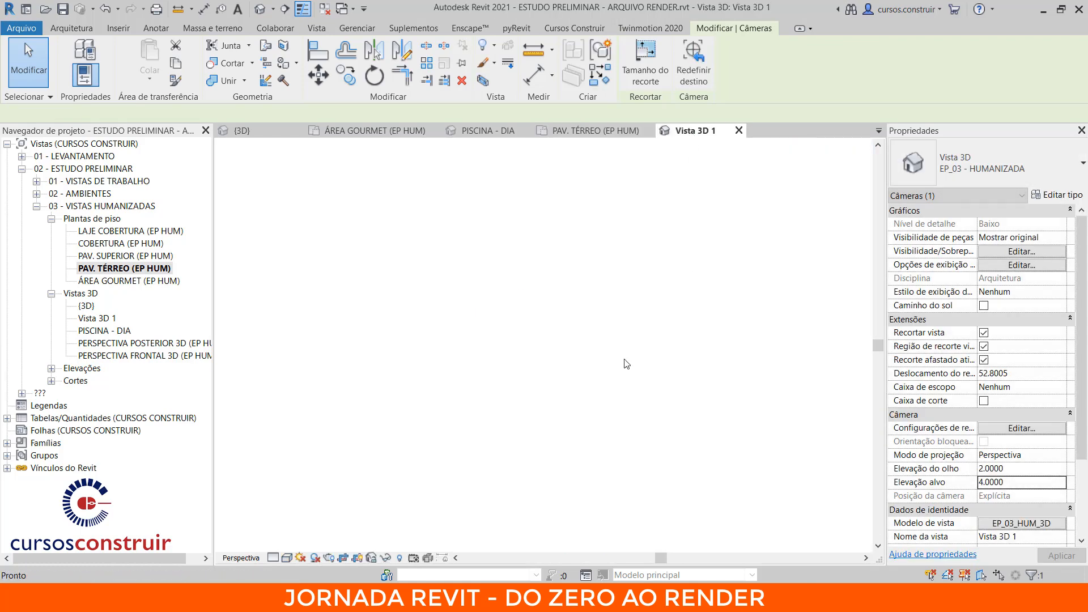
scroll(287, 423, "down", 3)
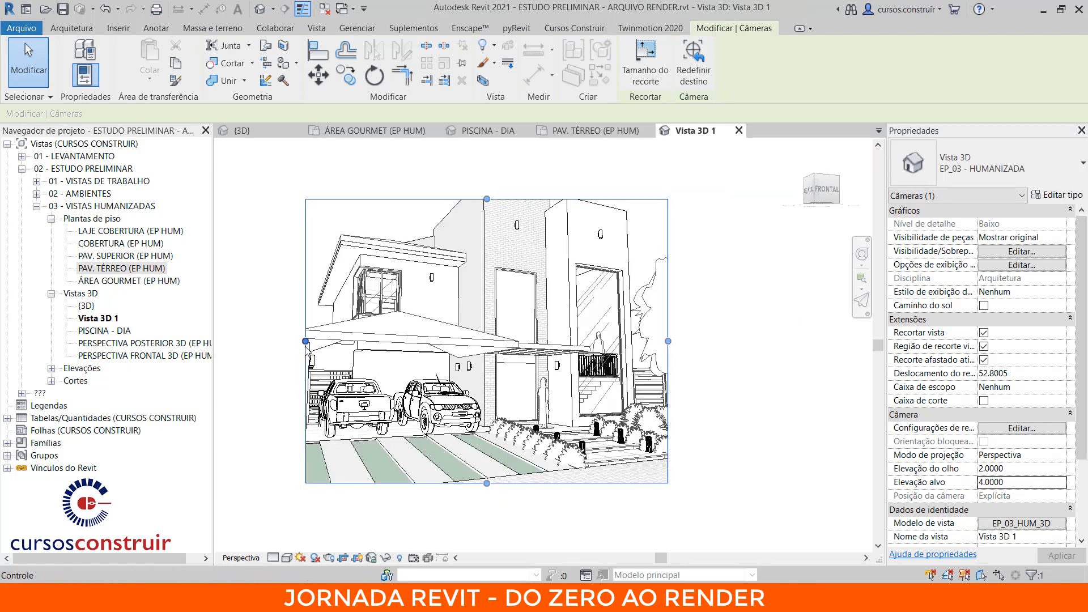
left_click_drag(306, 341, 299, 345)
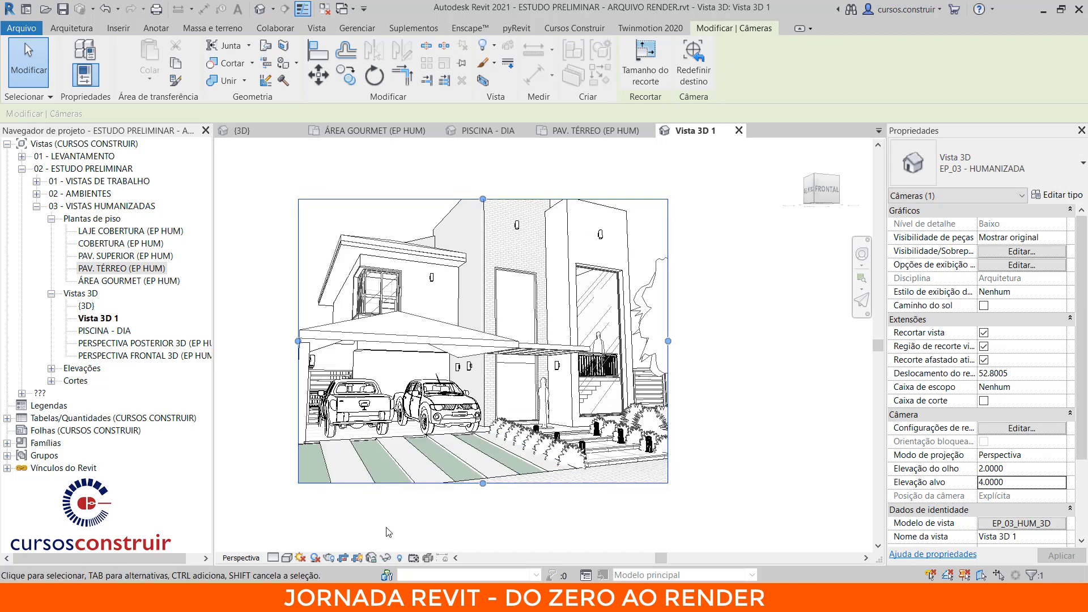
double_click(1021, 488)
type("3")
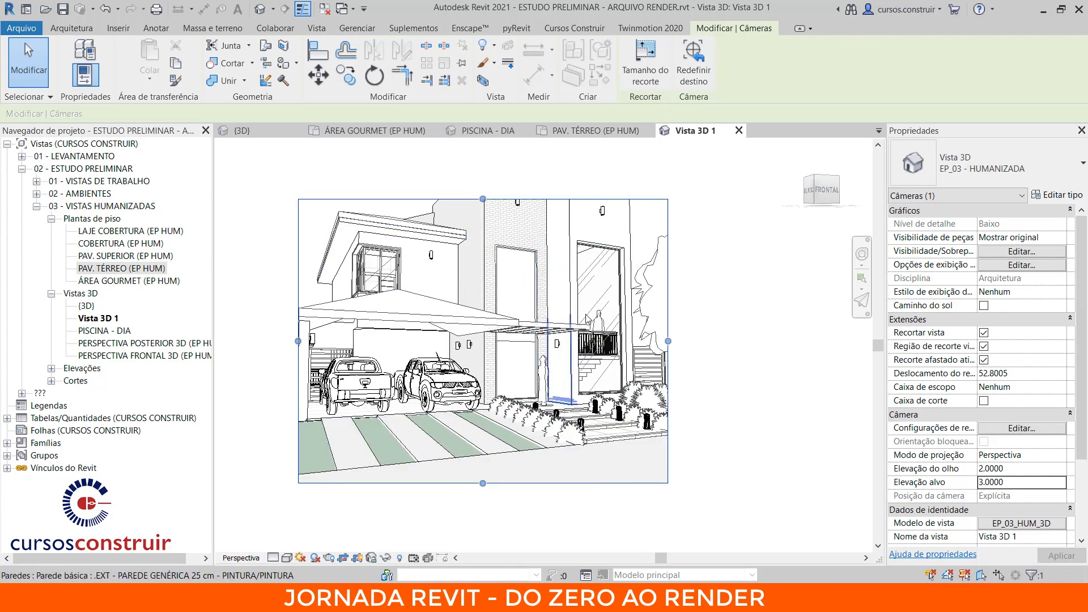
- Extend the Vista 3D 1 crop region upward past the facade towers and widen it slightly on the palm tree side
middle_click_drag(708, 382, 716, 414)
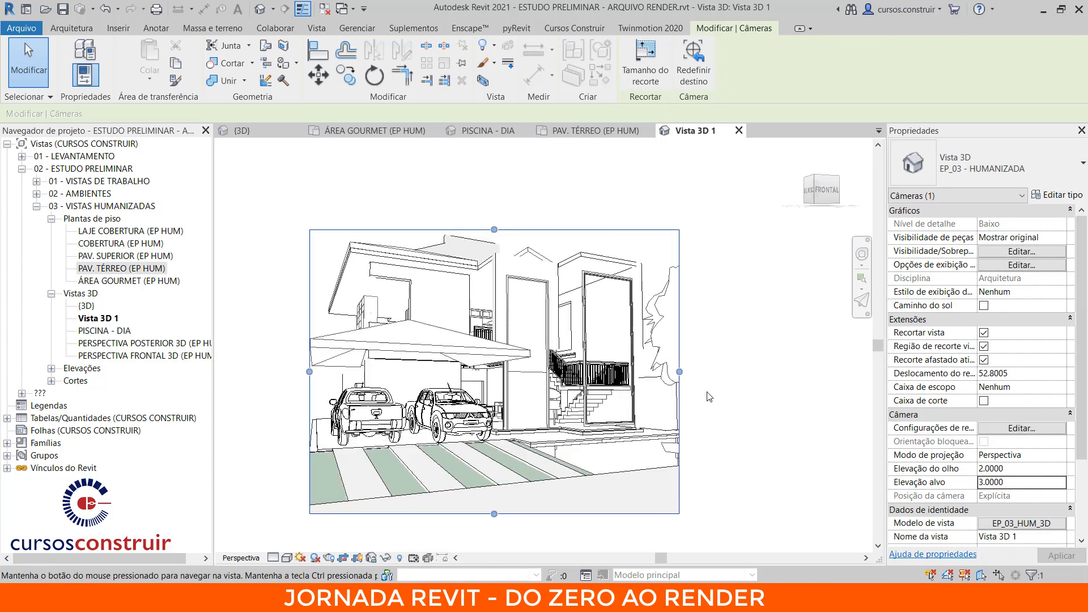
left_click_drag(495, 230, 494, 163)
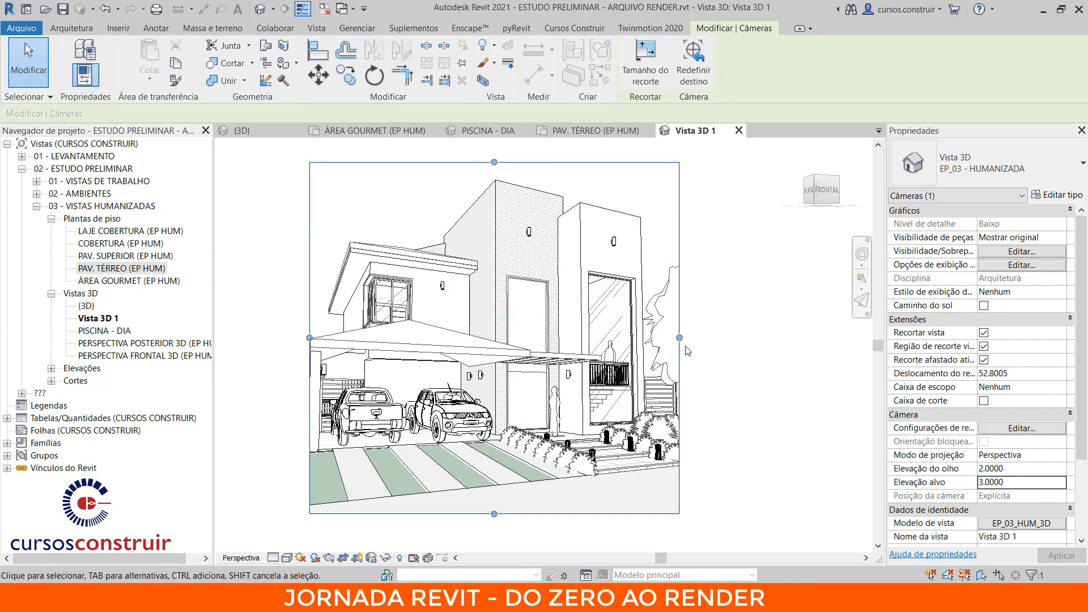
left_click_drag(680, 337, 682, 339)
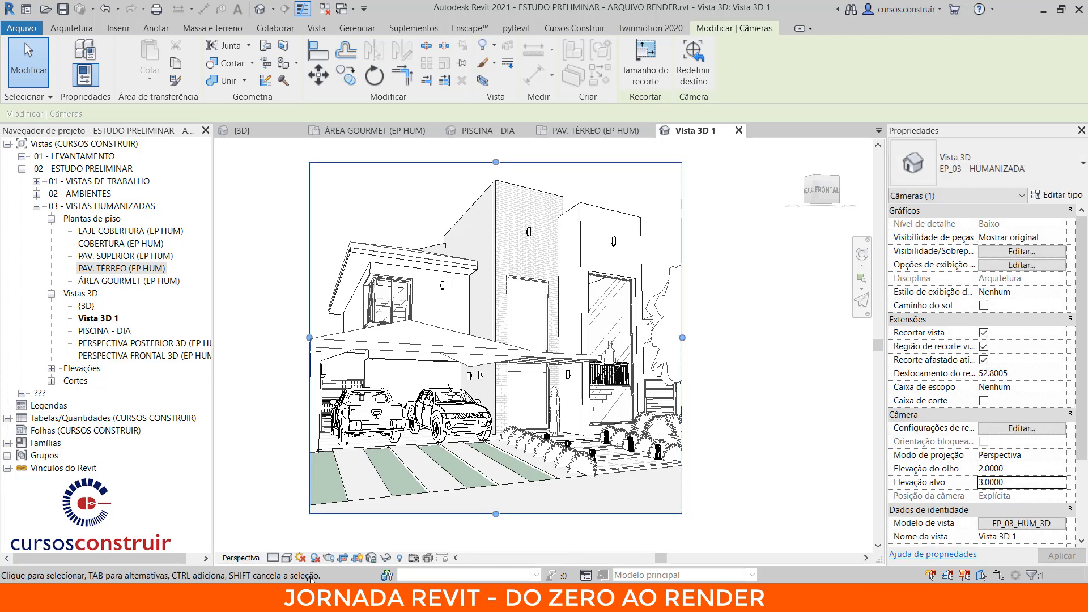
- Deselect the camera and set the Vista 3D 1 visual style to Realista
key("Escape")
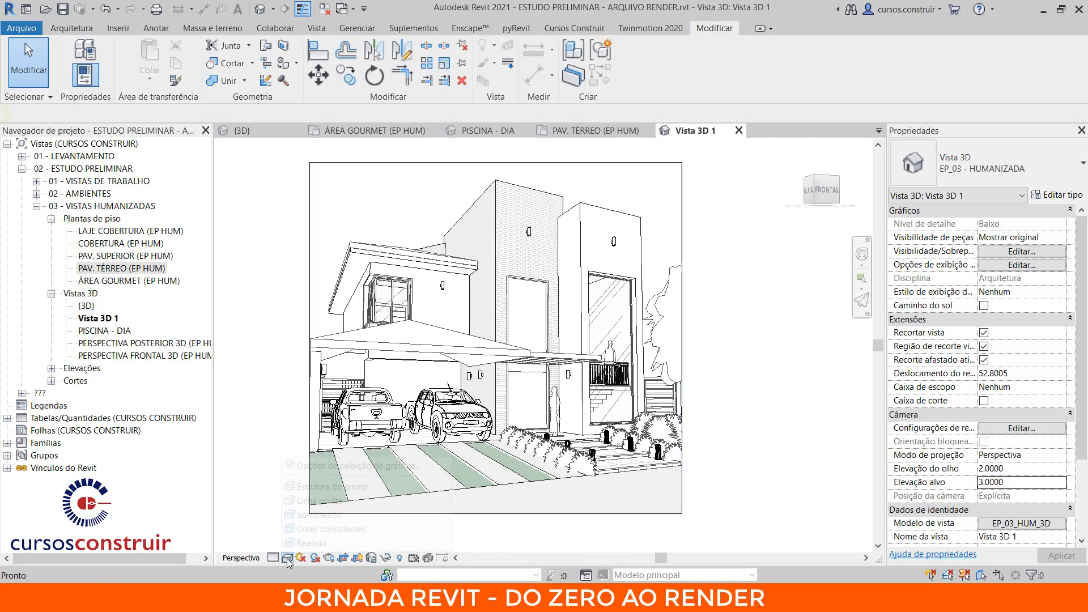
left_click(288, 559)
left_click(282, 559)
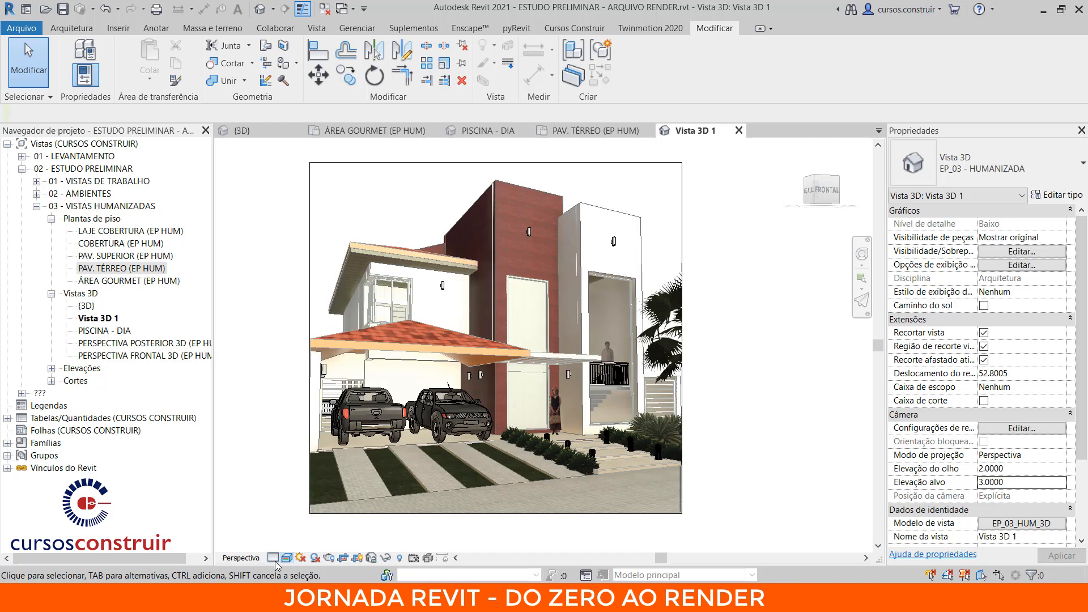
- Exclude the detail level from the EP_03_HUM_3D view template and set the detail level of Vista 3D 1 to Alto
left_click(274, 558)
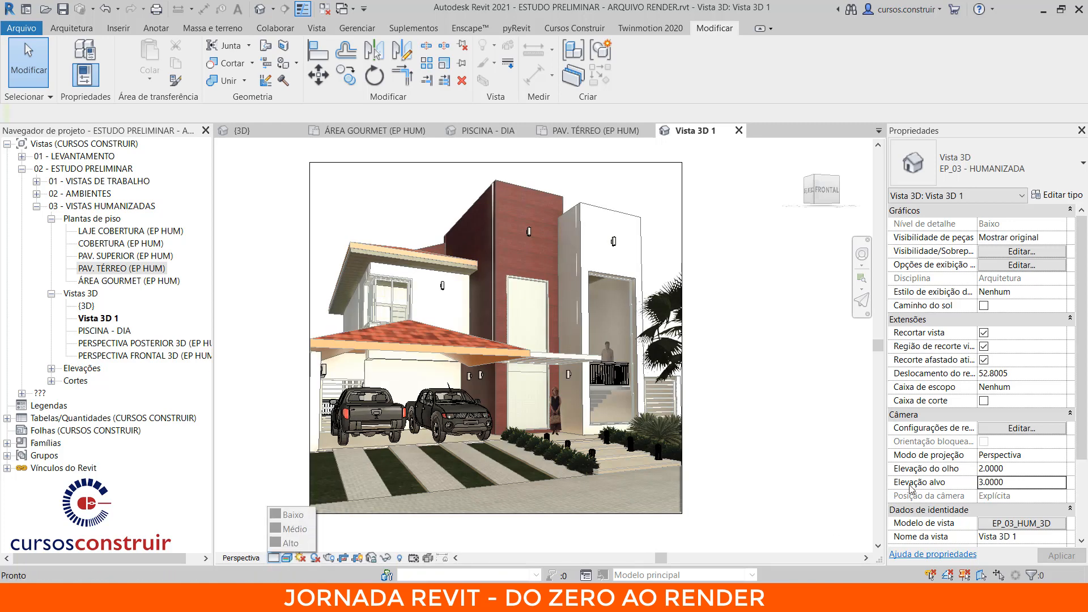
left_click(812, 442)
left_click(1022, 523)
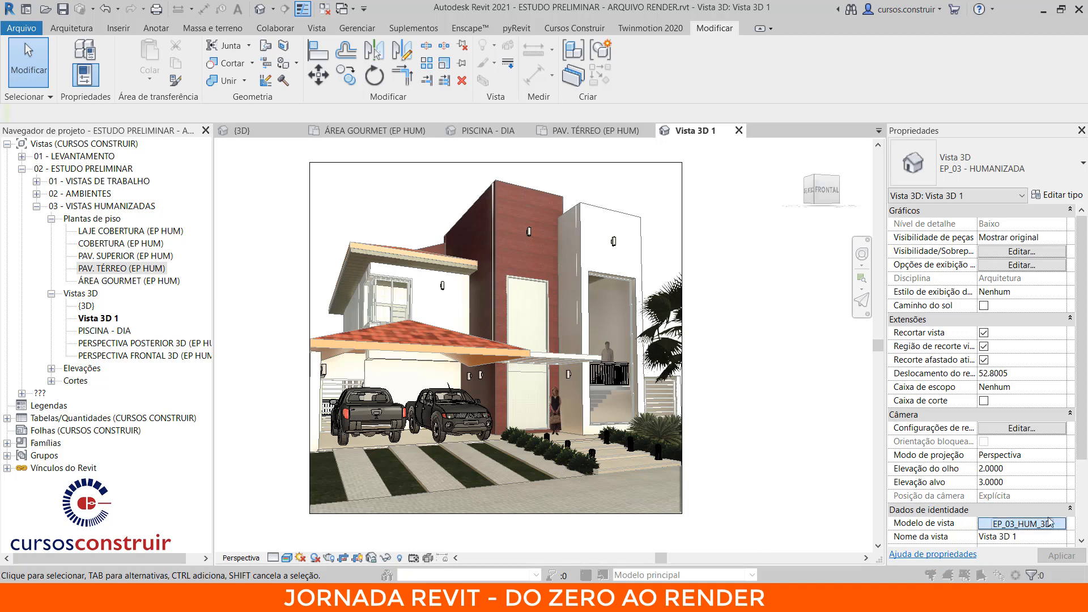
left_click(1018, 91)
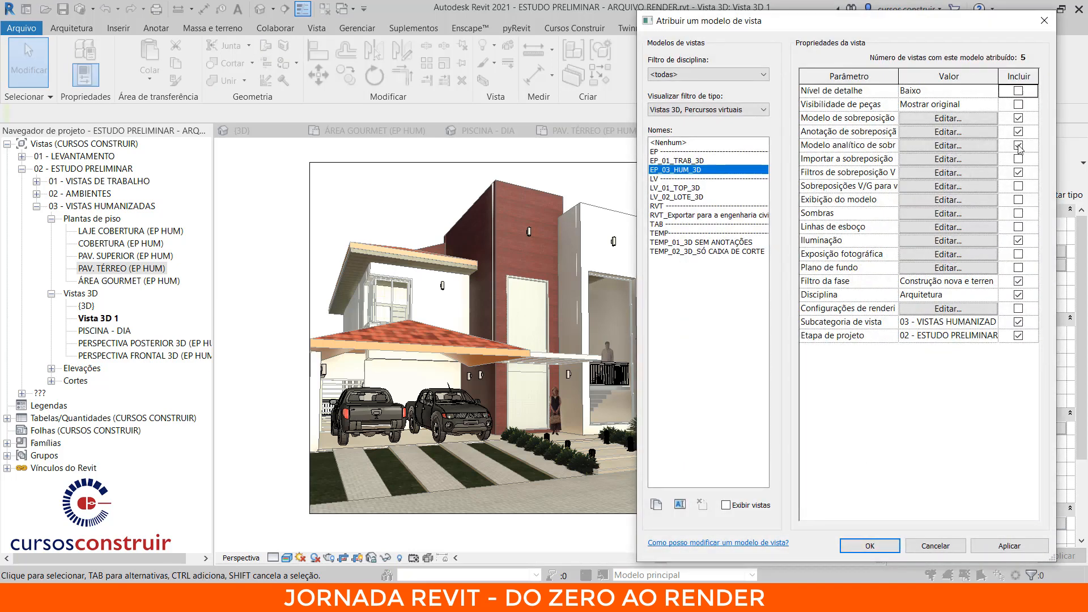
left_click(867, 547)
left_click(273, 558)
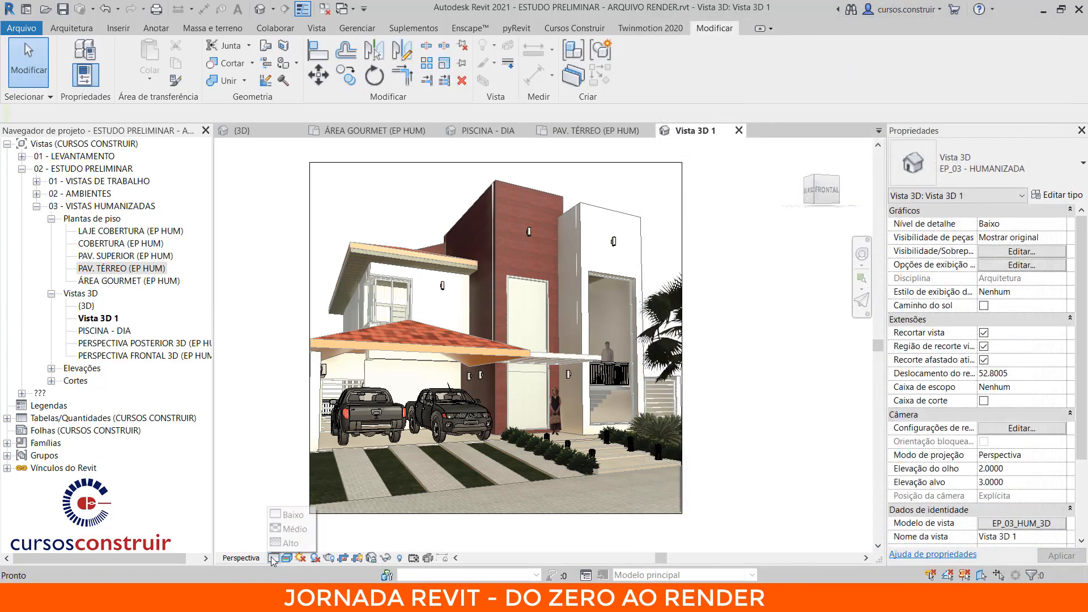
left_click(289, 543)
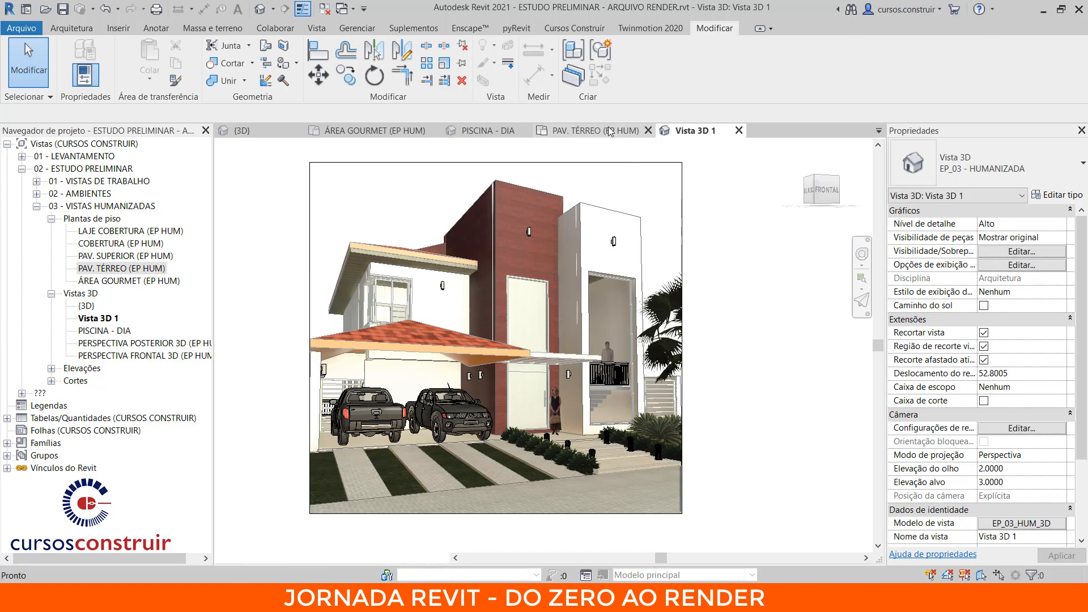
- In the PAV. TÉRREO (EP HUM) plan, nudge the front garden palm slightly toward the entrance steps and return to Vista 3D 1
left_click(572, 130)
middle_click_drag(679, 395, 490, 395)
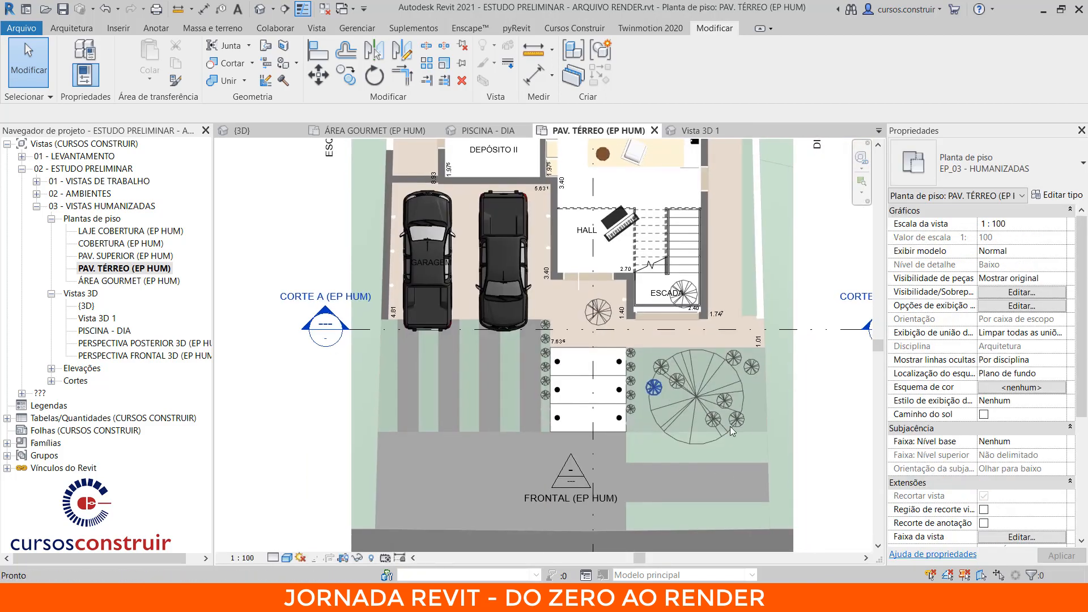
left_click(677, 441)
left_click(679, 441)
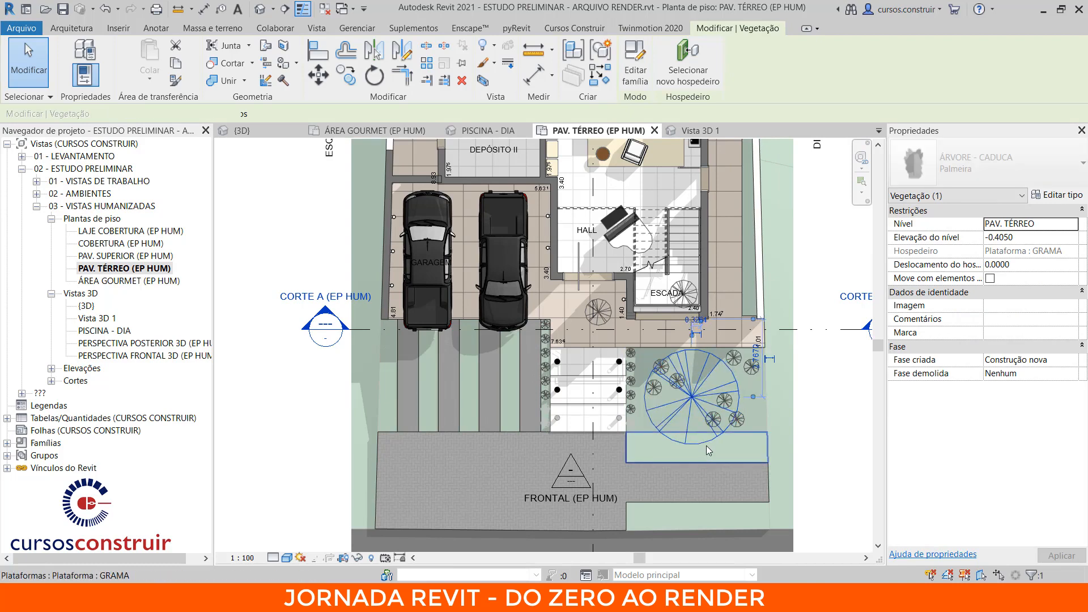
left_click(701, 131)
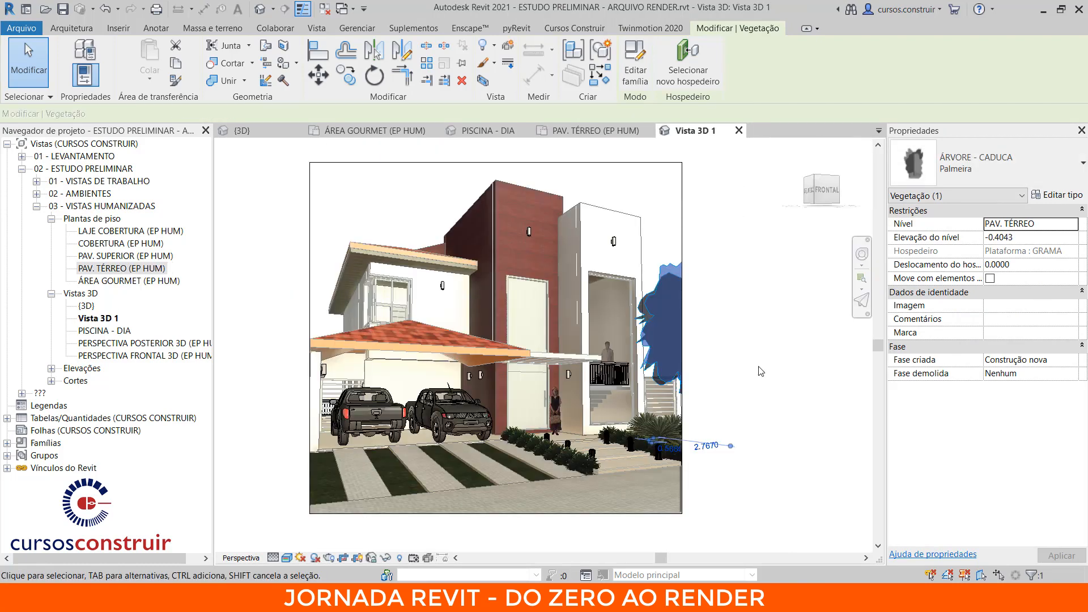
left_click(731, 320)
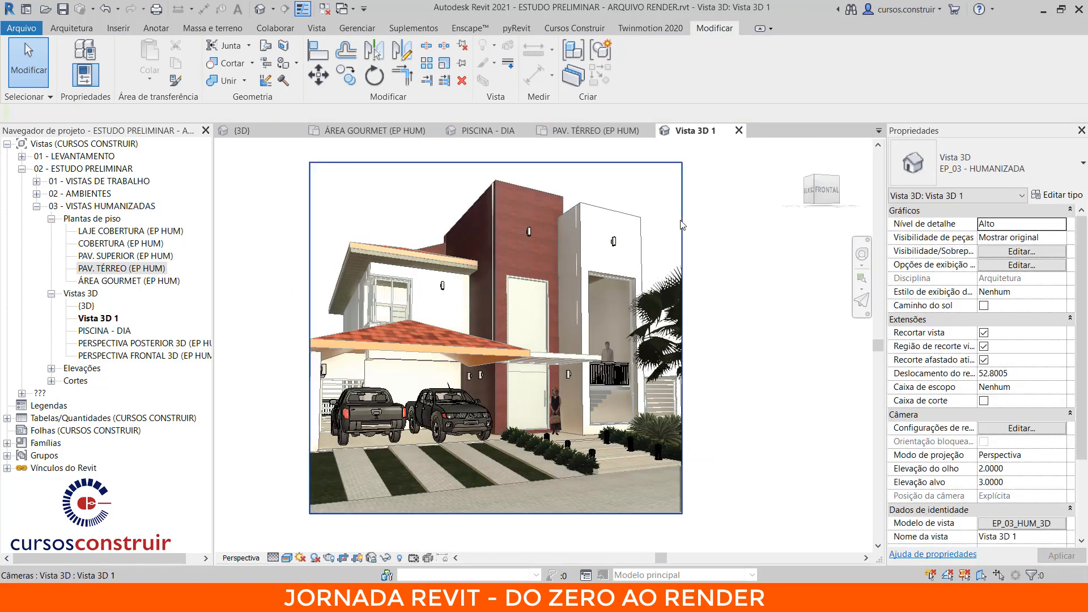
- Widen the Vista 3D 1 crop region slightly on the palm side and nudge the palm further toward the facade
left_click(682, 220)
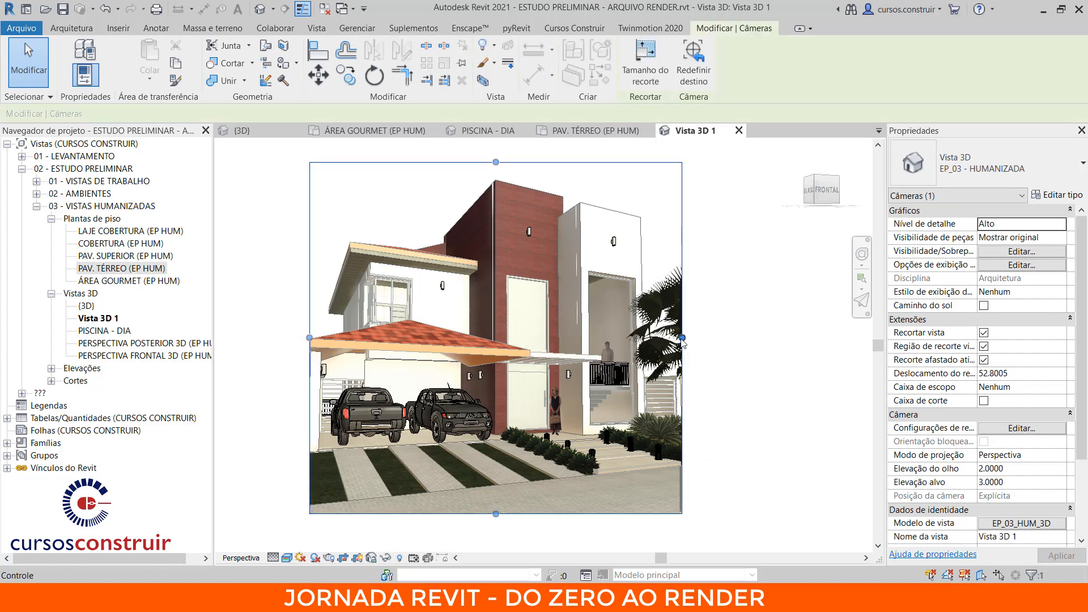
left_click_drag(682, 338, 688, 338)
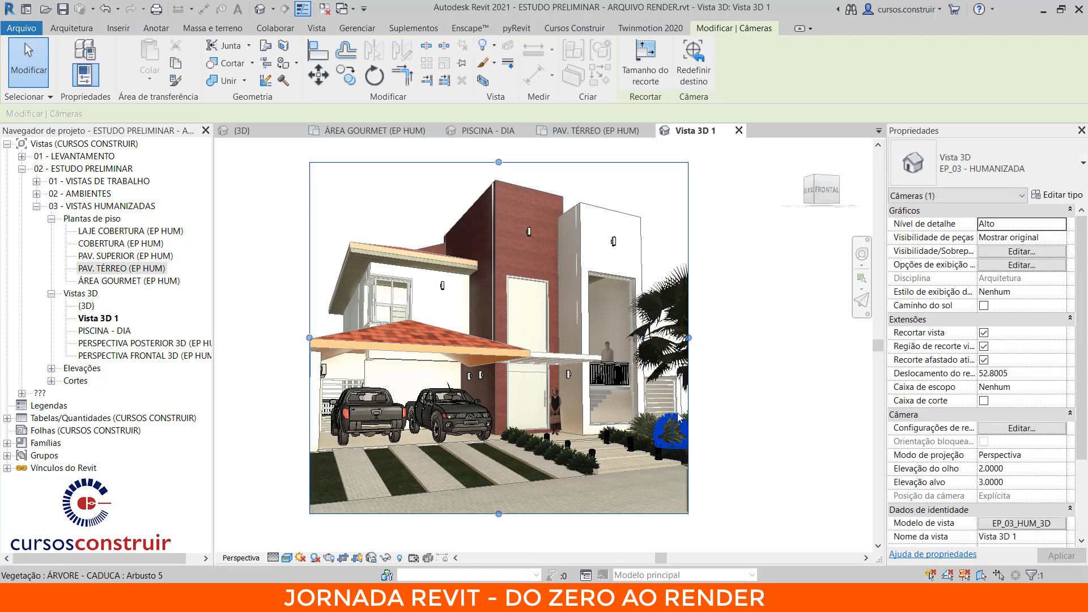
left_click(659, 302)
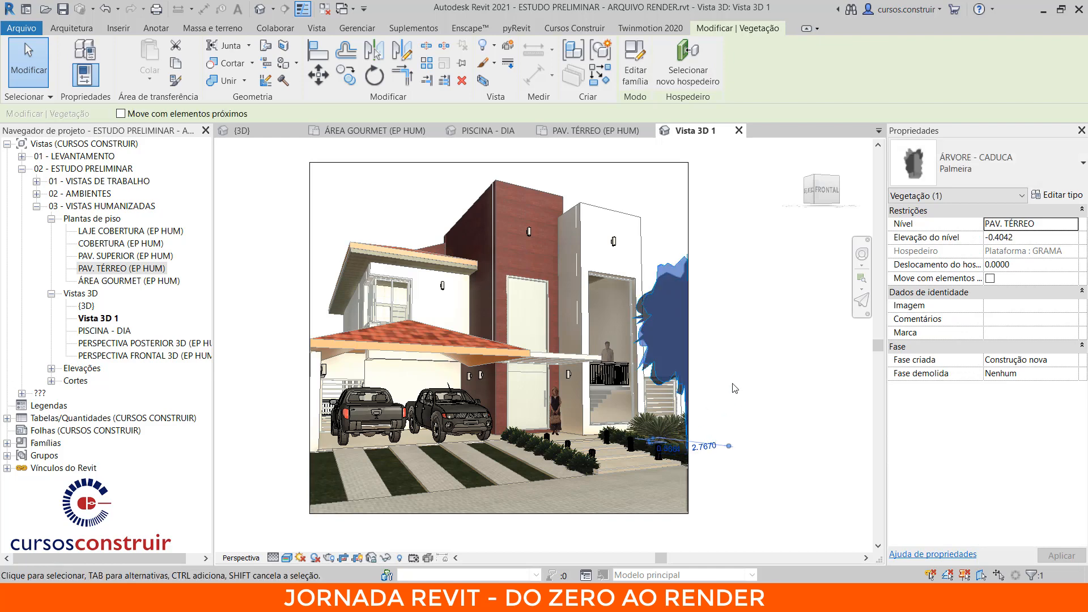
left_click(734, 389)
left_click(678, 369)
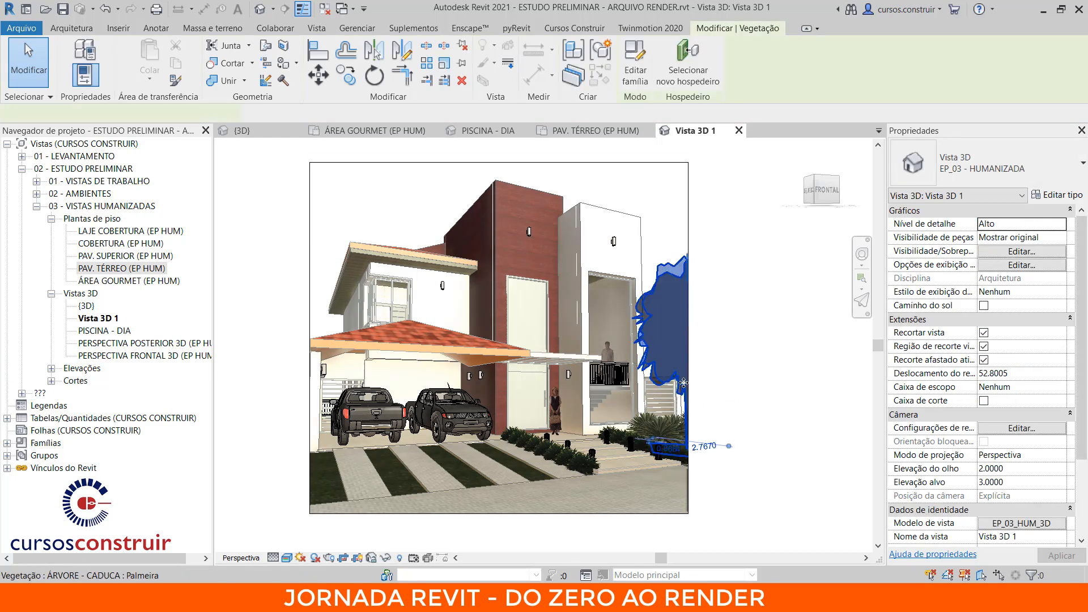
left_click(695, 395)
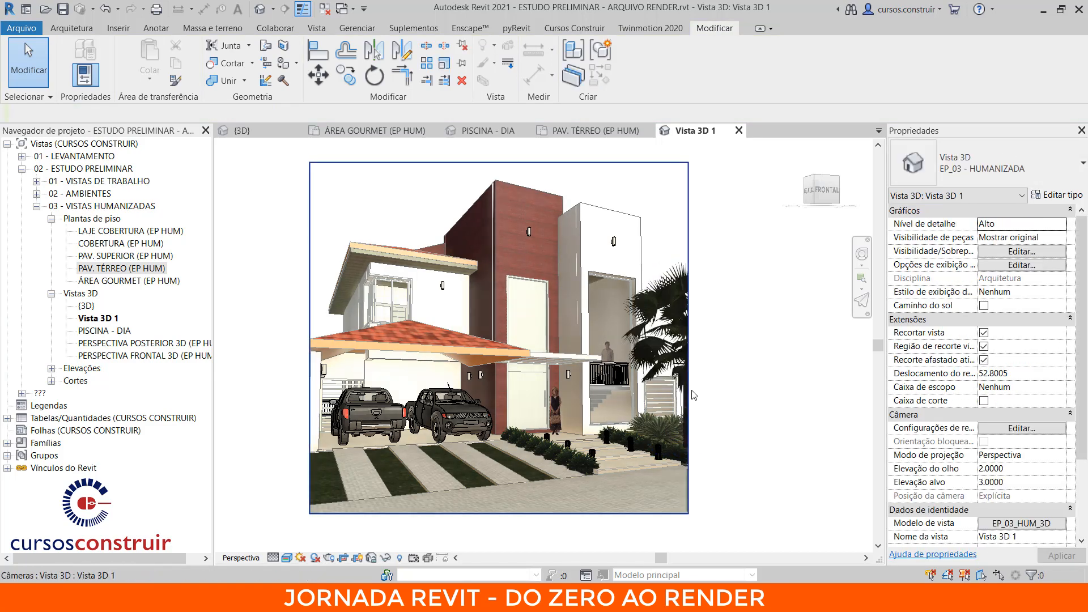
left_click(764, 445)
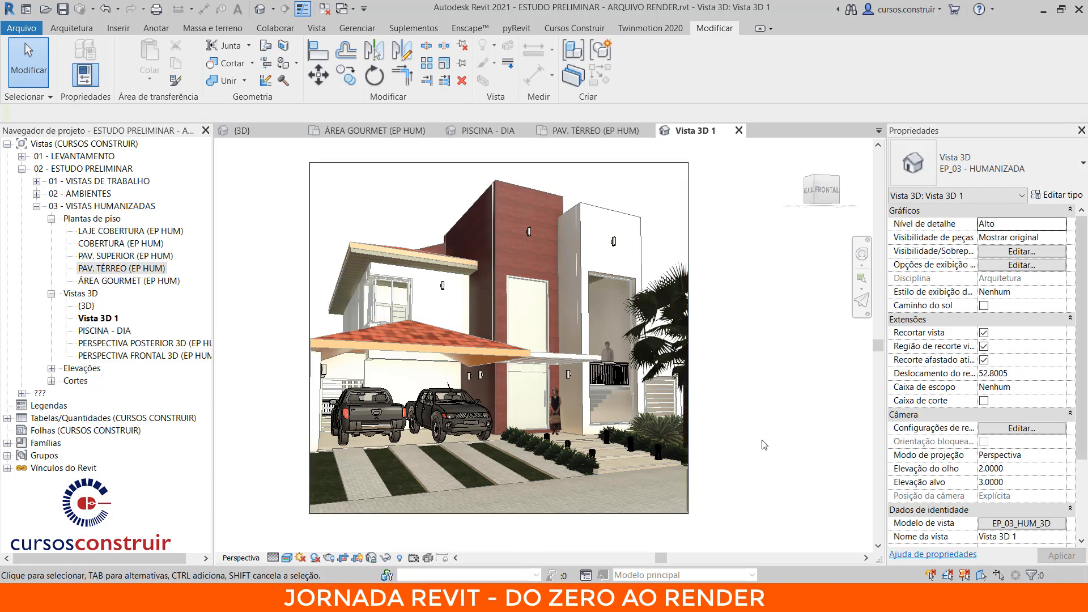
- Check the palm's position in the PAV. TÉRREO (EP HUM) plan, then inspect the entrance steps, shrubs and facade in Vista 3D 1
left_click(589, 131)
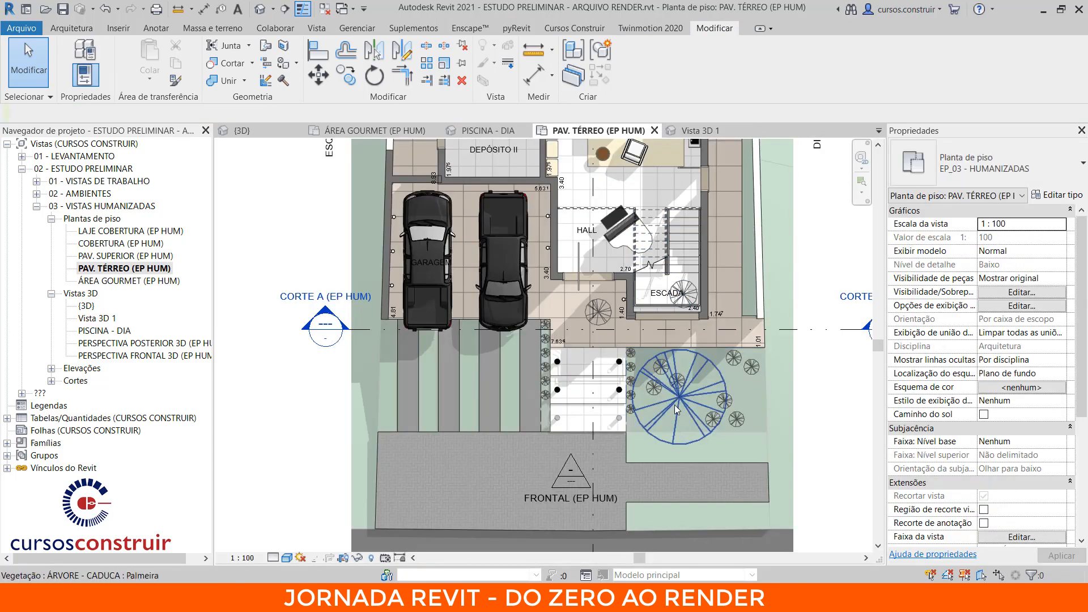
left_click(703, 130)
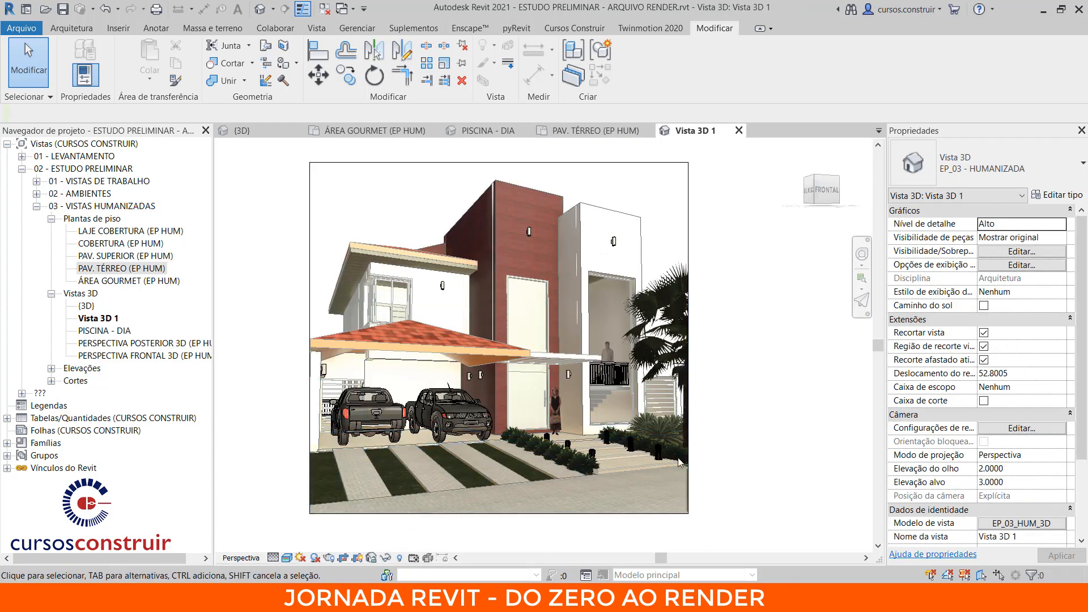
scroll(680, 462, "up", 5)
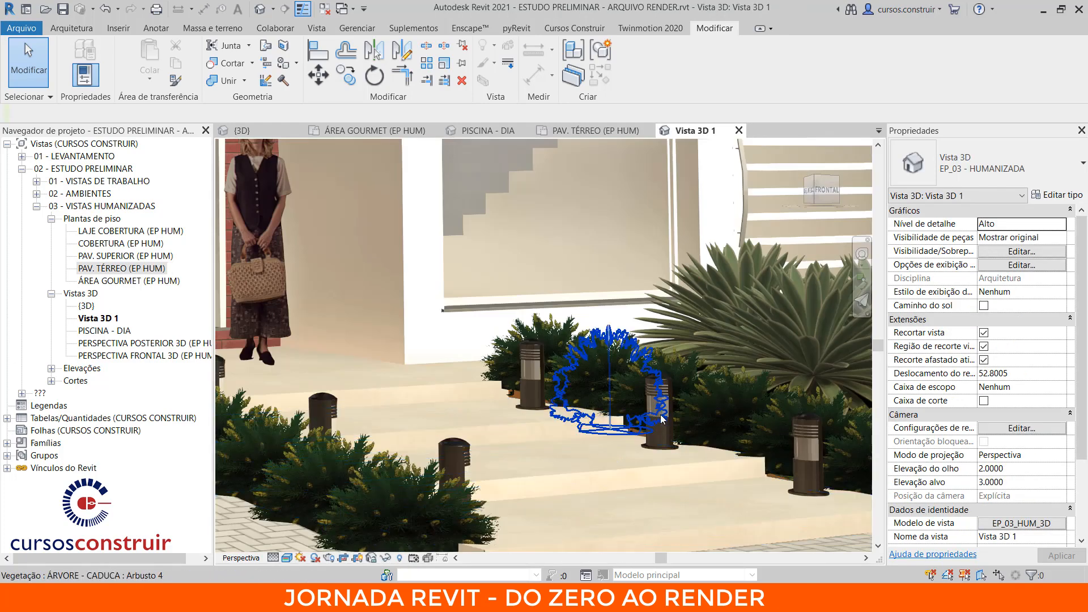
scroll(661, 414, "down", 5)
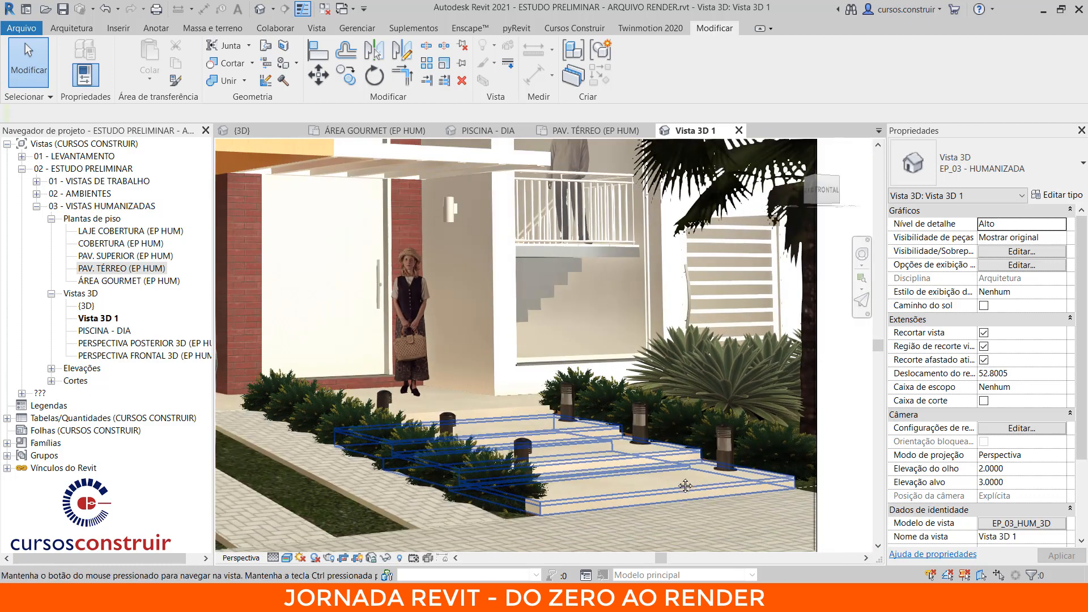
scroll(651, 448, "down", 6)
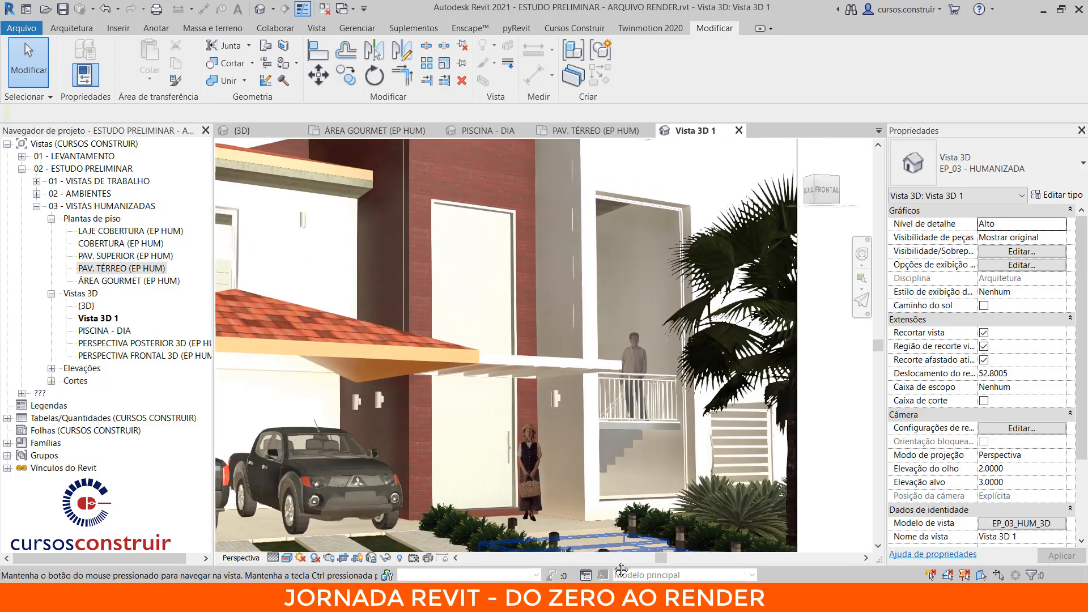
scroll(310, 452, "down", 6)
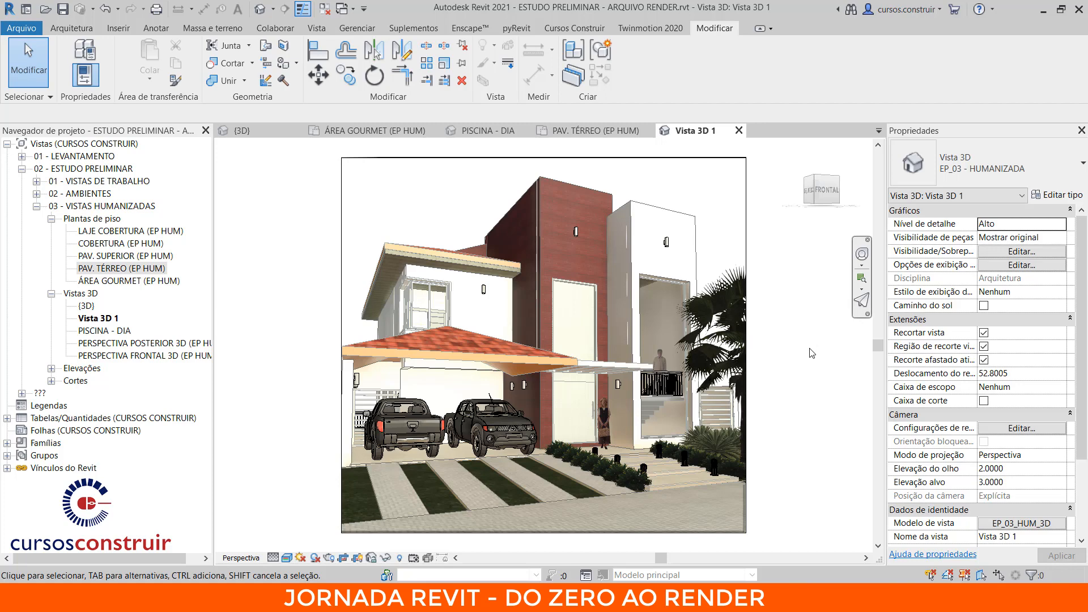
key("p")
key("t")
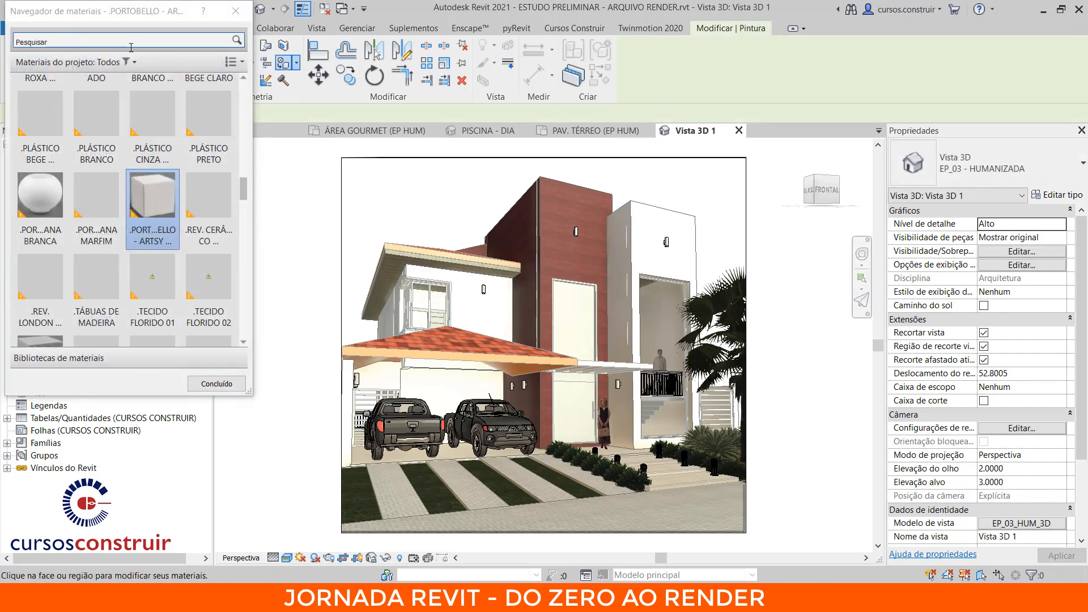
left_click(113, 39)
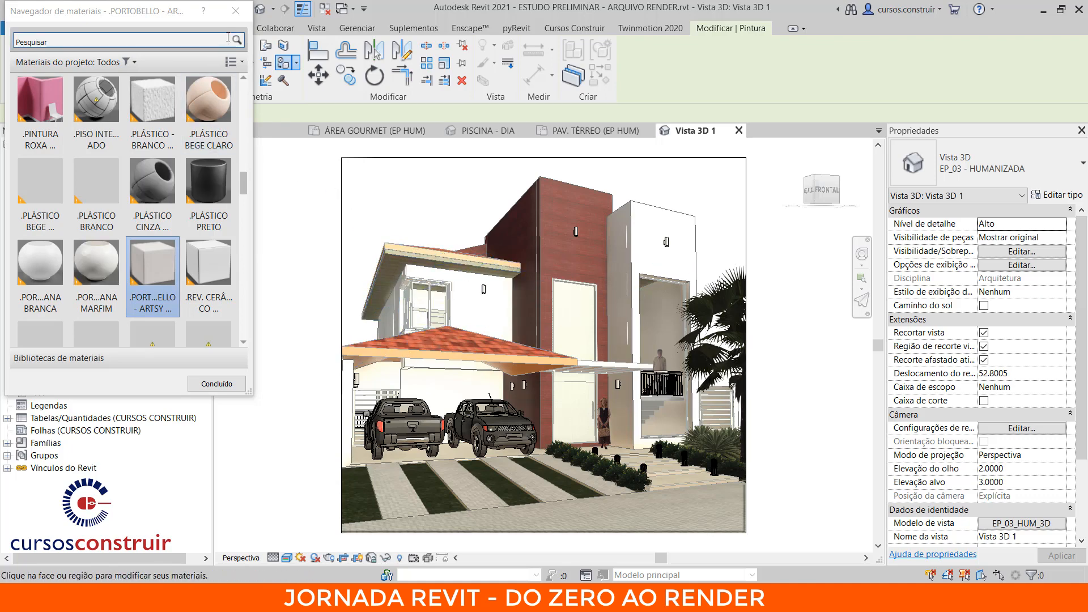
left_click(235, 11)
- In the {3D} view, start the Paint tool, search the materials for "telhado" and choose .TELHADO - CLARO
left_click(243, 131)
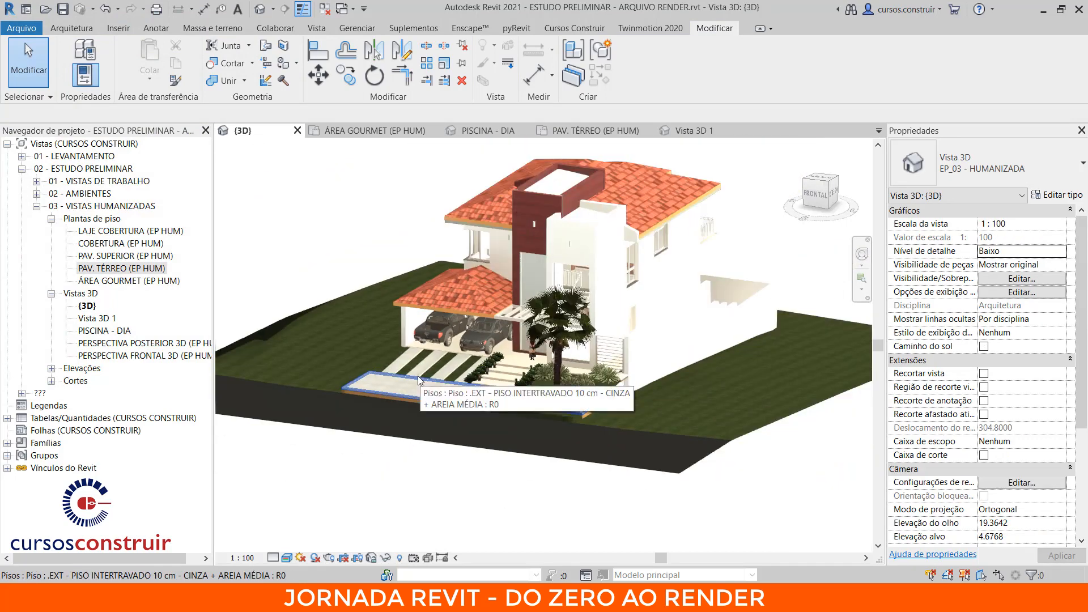
middle_click_drag(417, 376, 699, 446, "shift")
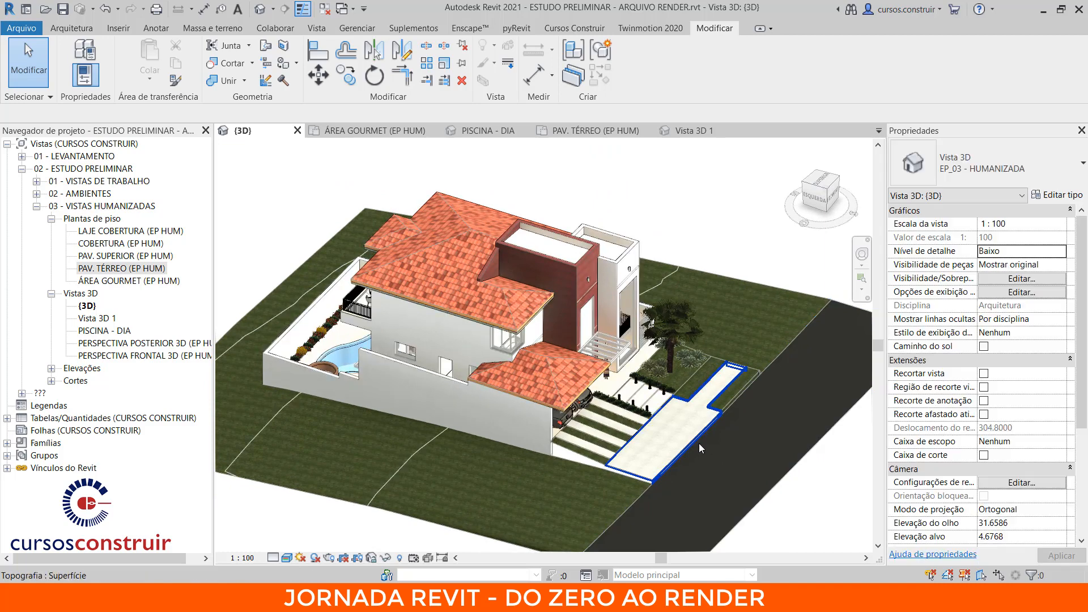
key("p")
key("t")
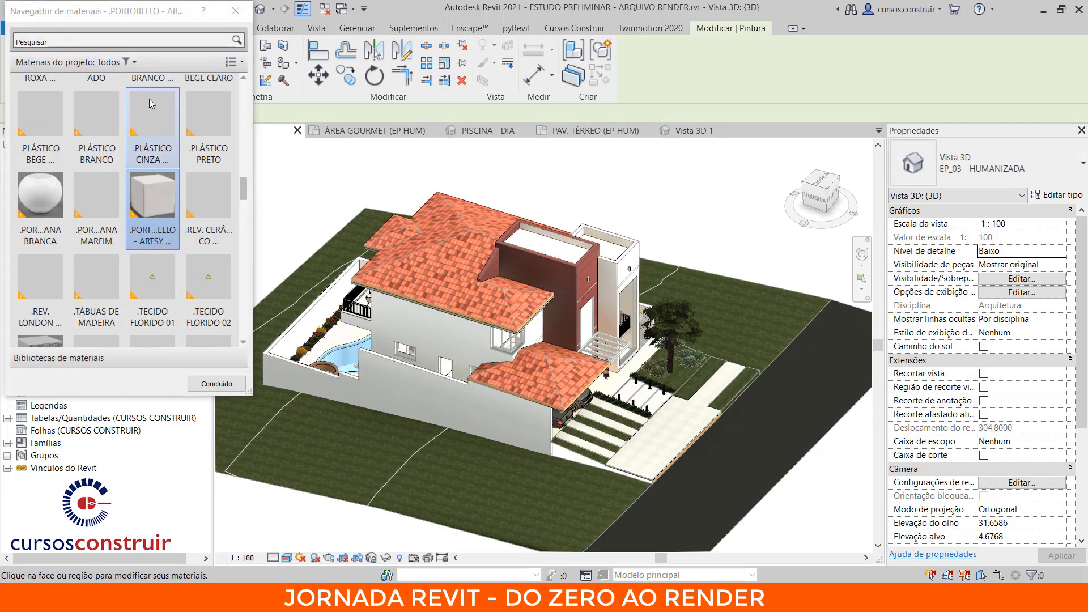
scroll(151, 103, "up", 1)
left_click(112, 40)
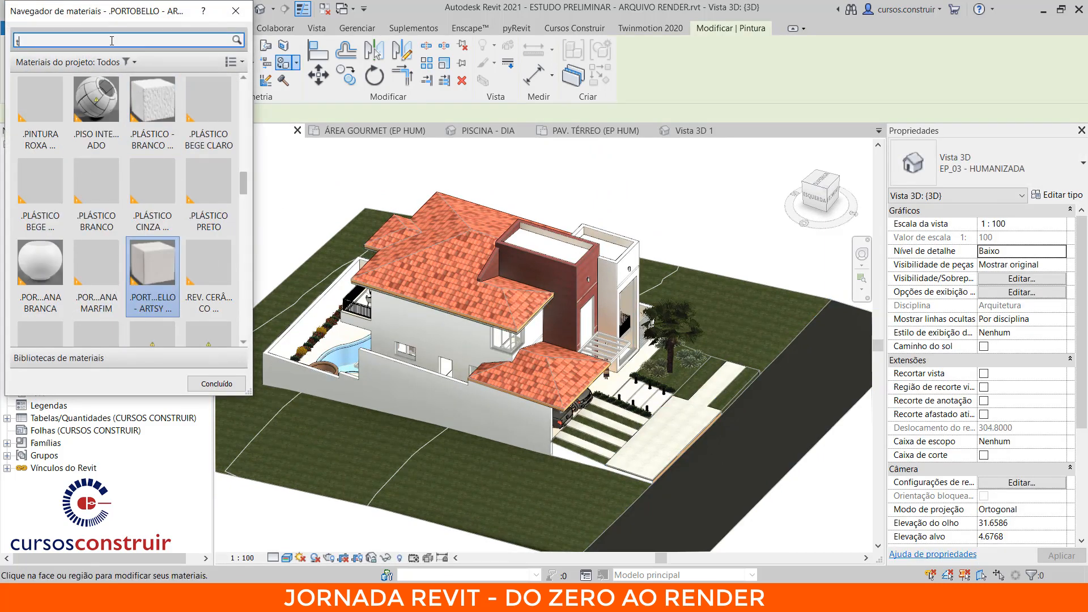
type("tec")
key("BackSpace")
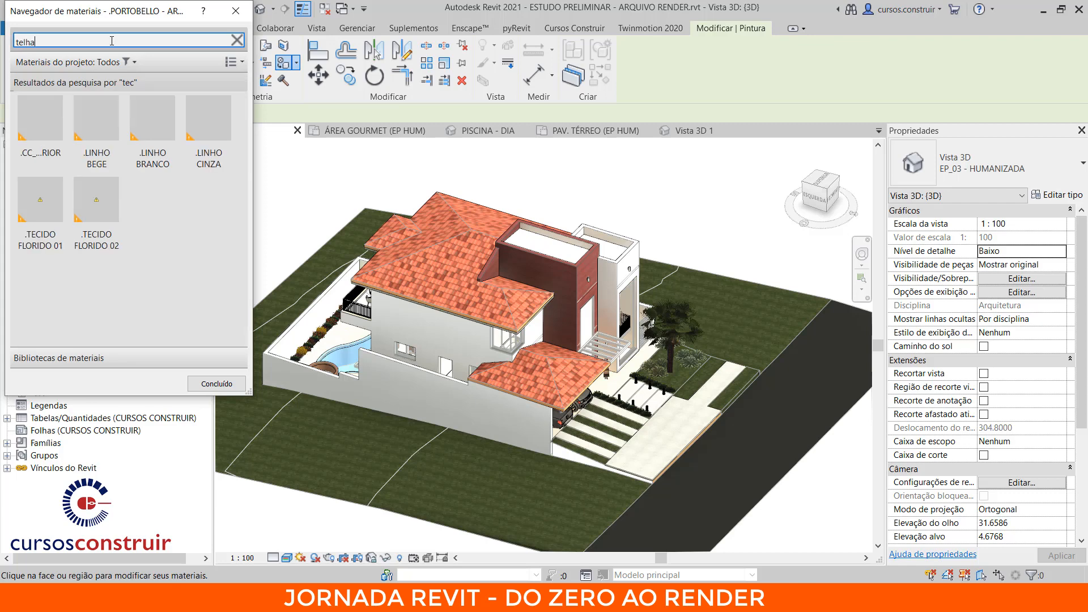
type("lhado")
left_click(34, 217)
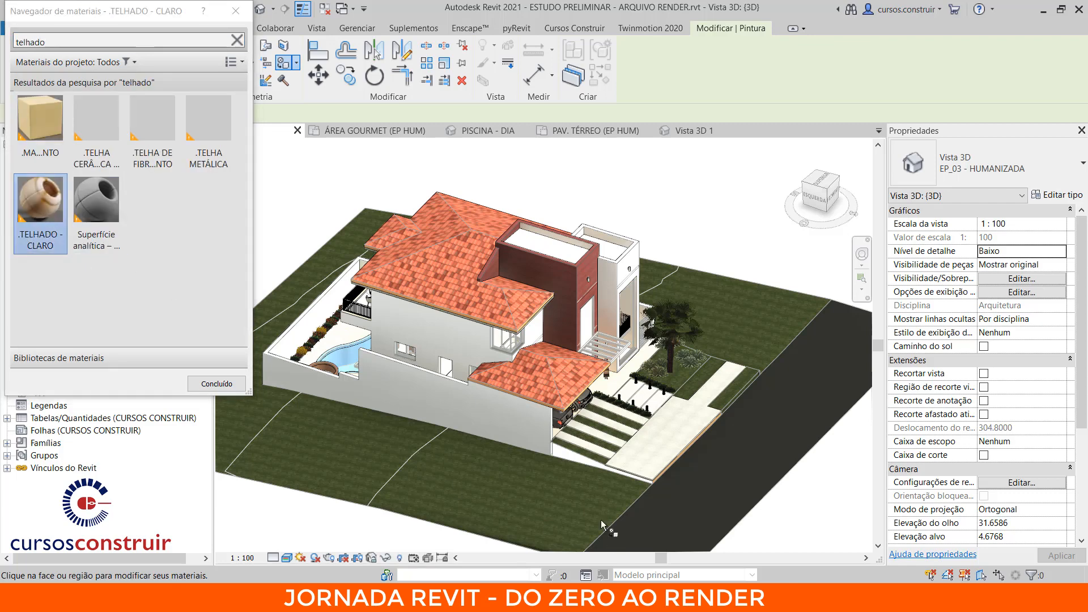
- Paint all the slopes of the garage roof with .TELHADO - CLARO
left_click(549, 348)
left_click(534, 362)
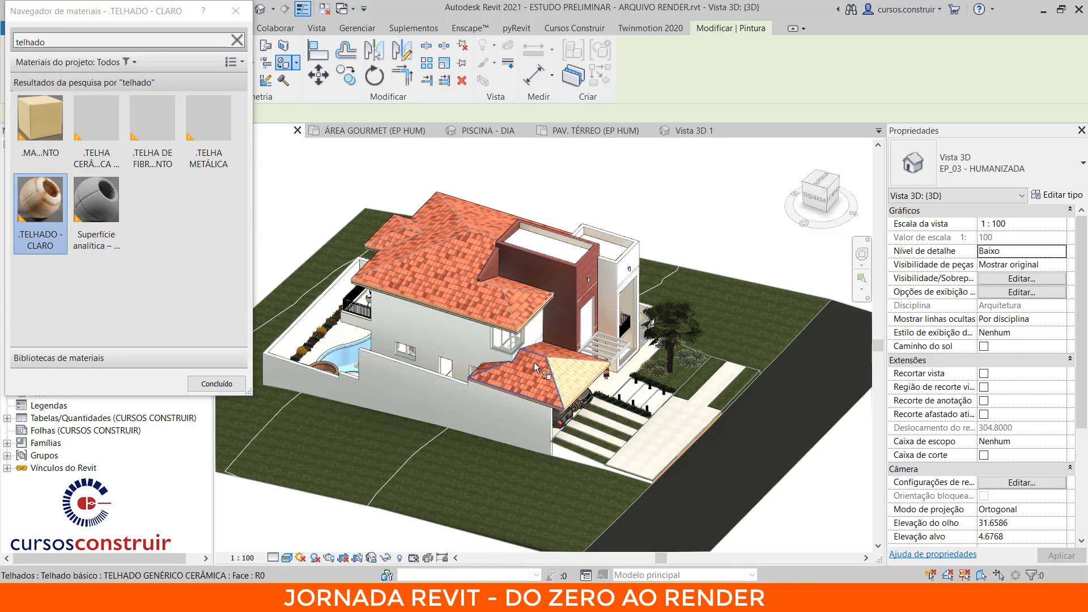
scroll(486, 366, "up", 3)
left_click(490, 365)
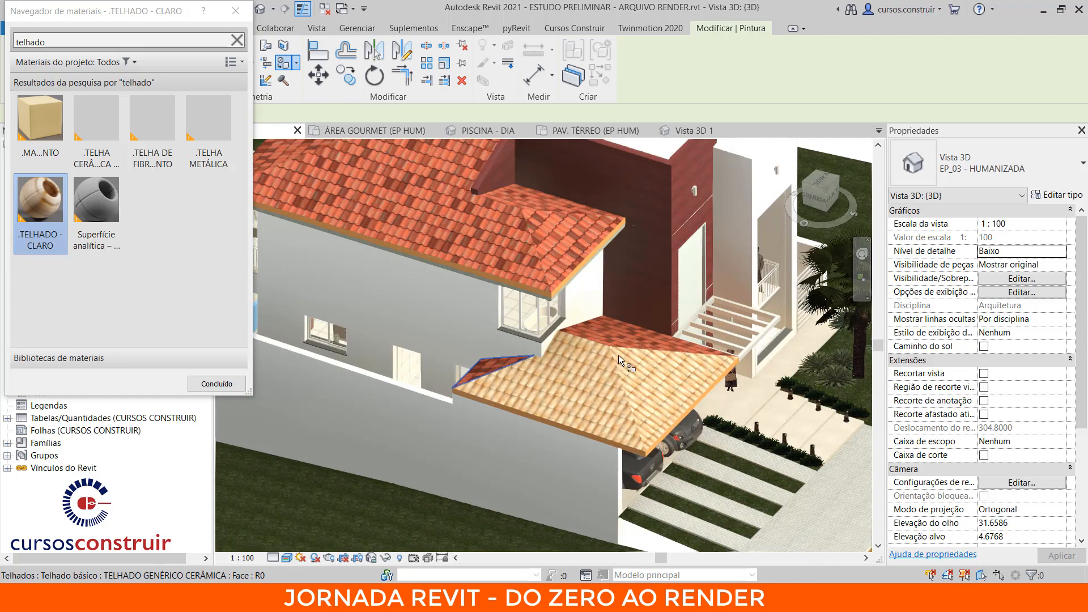
left_click(619, 340)
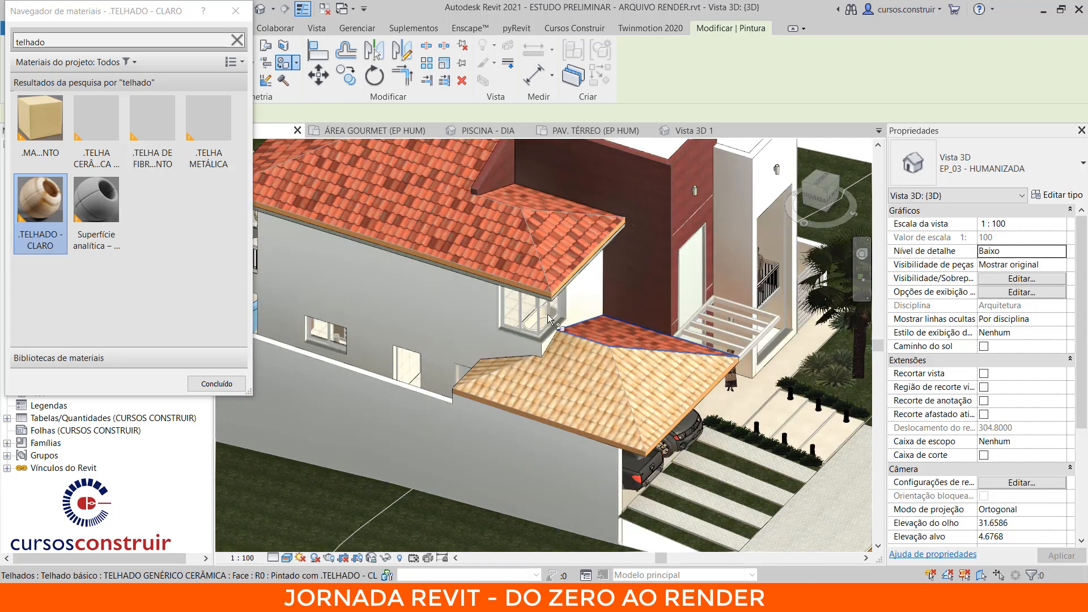
- Paint the slopes of the upper main roof, including the small rear hip, with .TELHADO - CLARO and finish painting
left_click(553, 253)
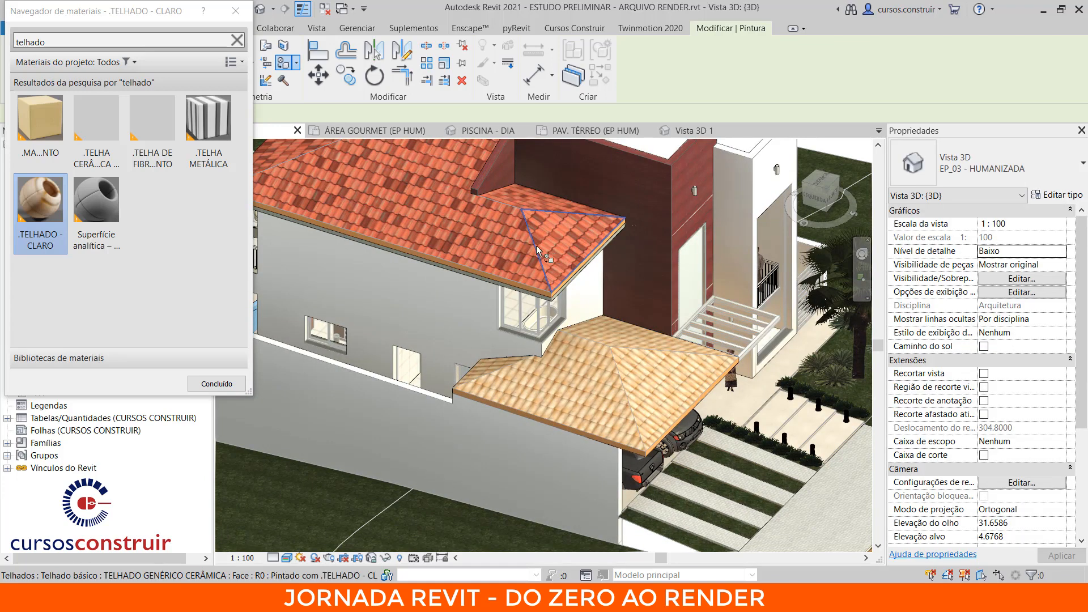
left_click(475, 229)
middle_click_drag(474, 214, 586, 356)
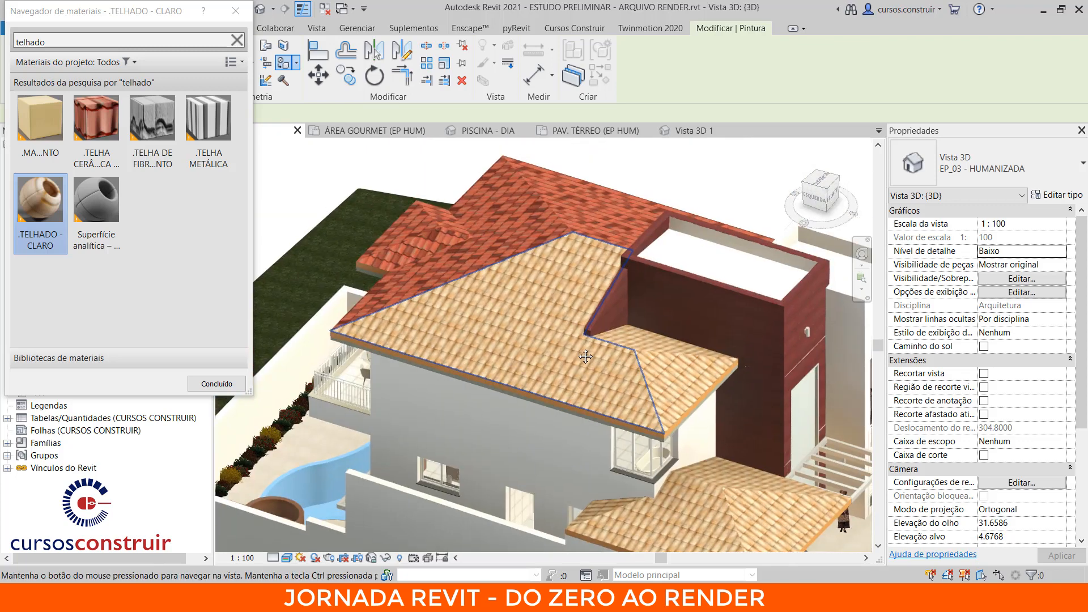
left_click(422, 256)
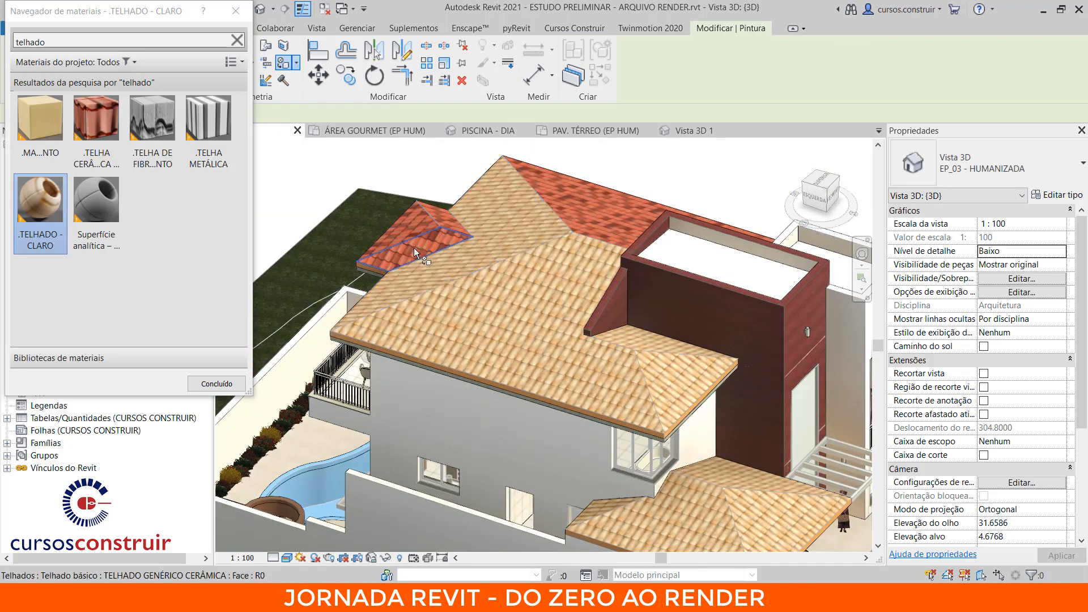
left_click(405, 232)
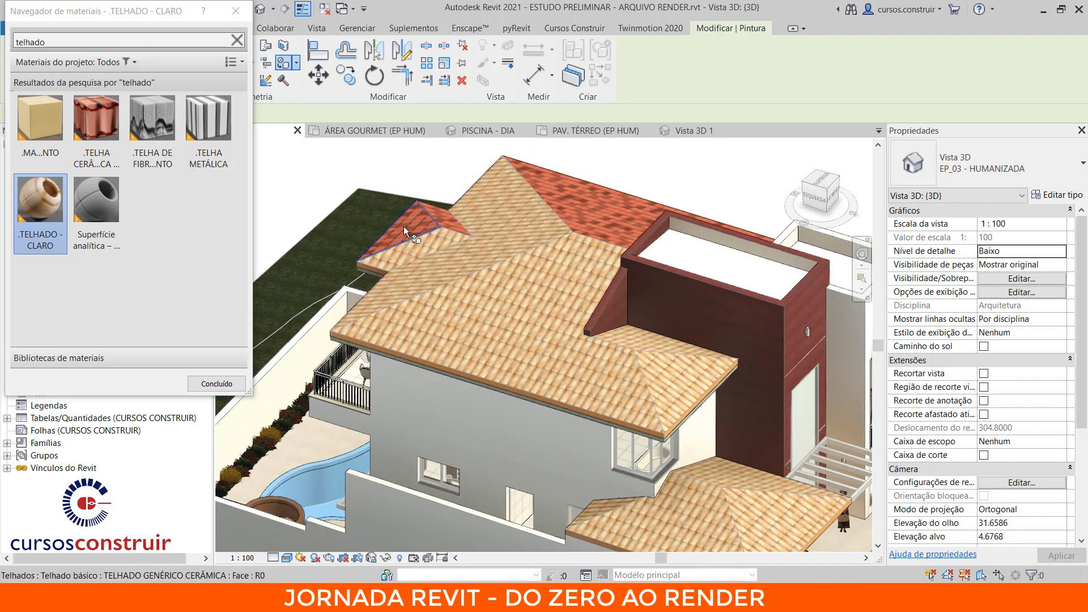
left_click(449, 225)
left_click(580, 192)
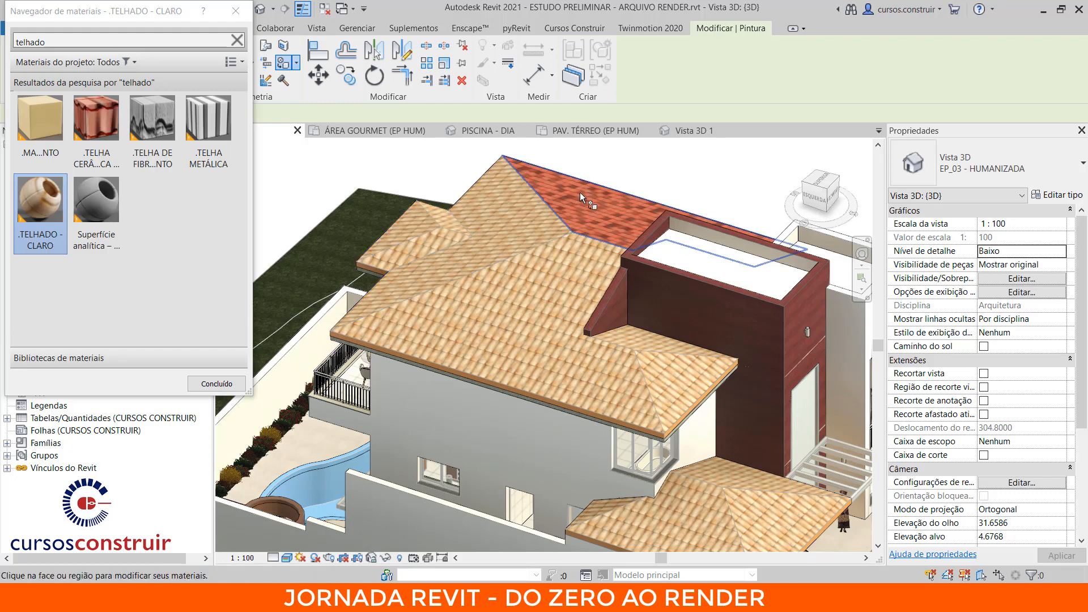
mouse_move(580, 193)
middle_mouse_down("shift")
mouse_move(612, 243)
mouse_move(630, 330)
mouse_move(453, 322)
mouse_move(357, 357)
mouse_move(562, 331)
mouse_move(624, 336)
middle_mouse_up("shift")
middle_click_drag(510, 318, 564, 318)
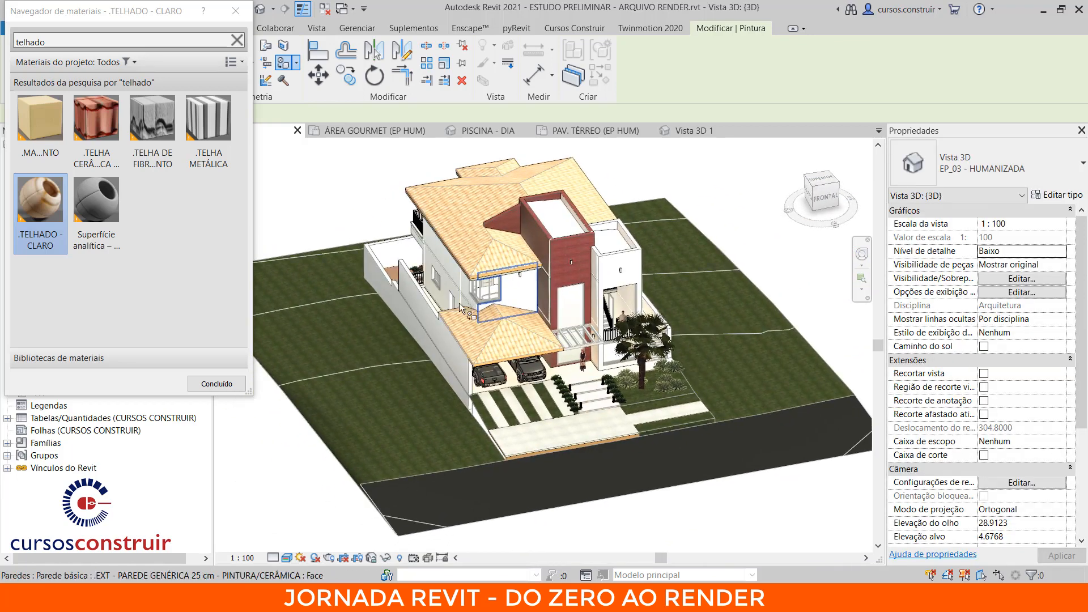
key("Escape")
- Search the paint materials for "PEDRA" and paint the red tower's side wall faces above the roof with .PEDRA SÃO TOMÉ
scroll(492, 232, "up", 2)
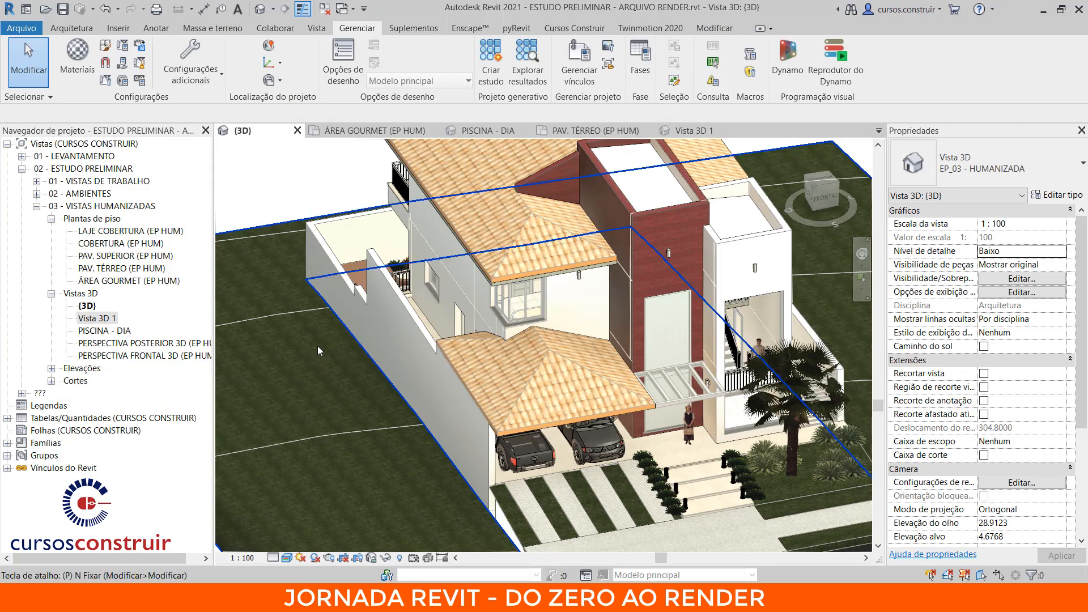
key("p")
key("t")
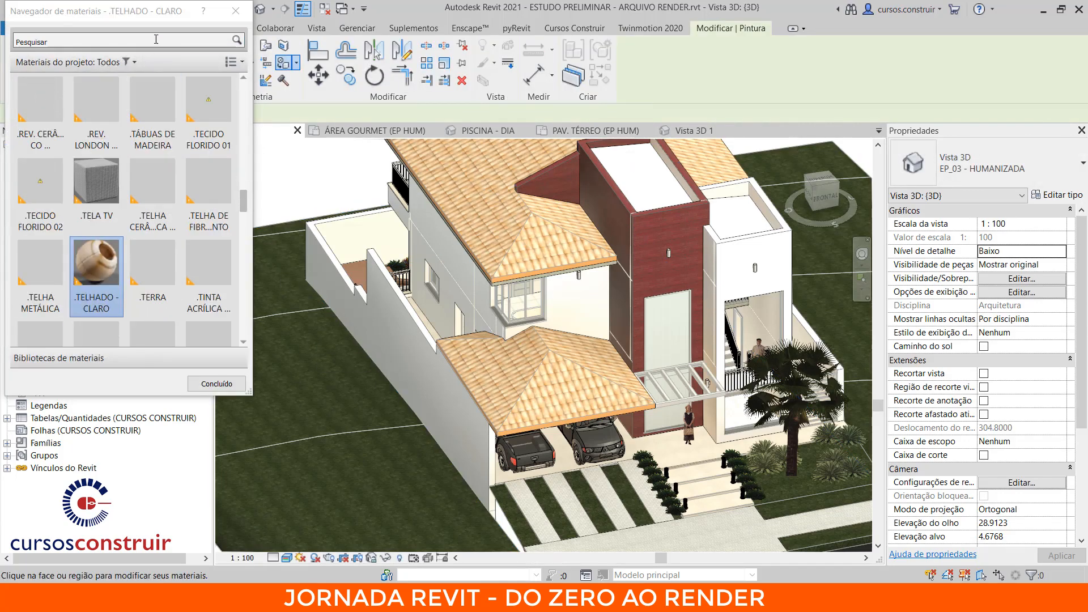
left_click(156, 39)
type("PEDRA")
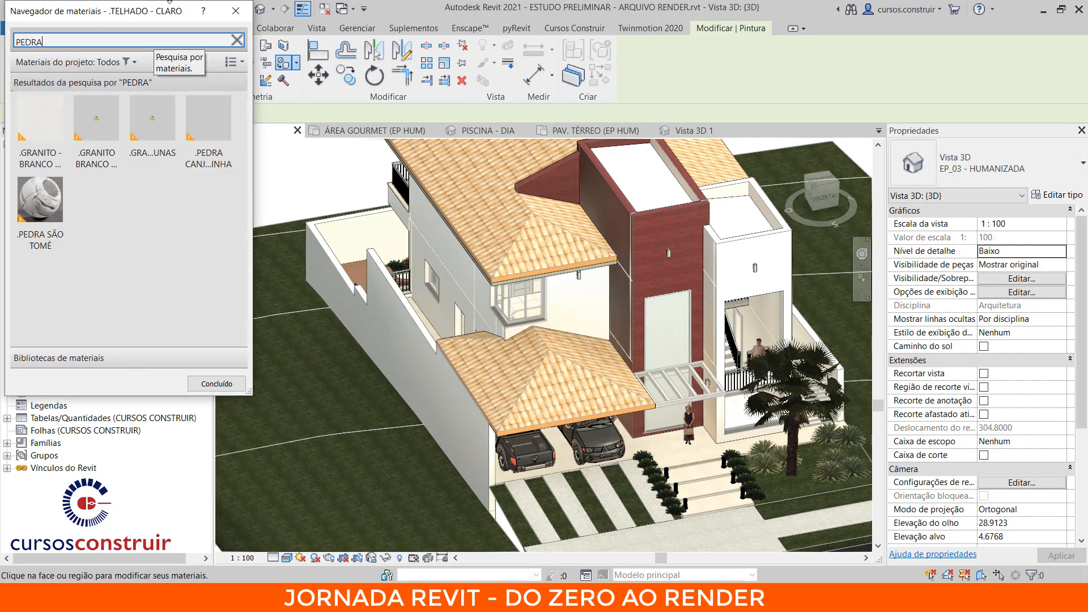
left_click(41, 225)
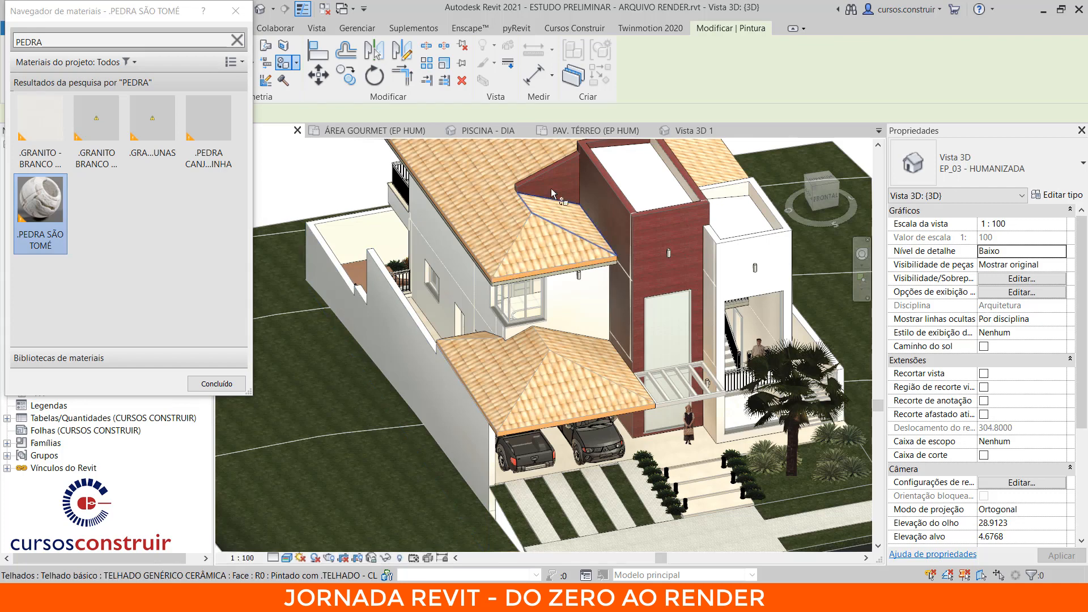
left_click(611, 213)
left_click(611, 215)
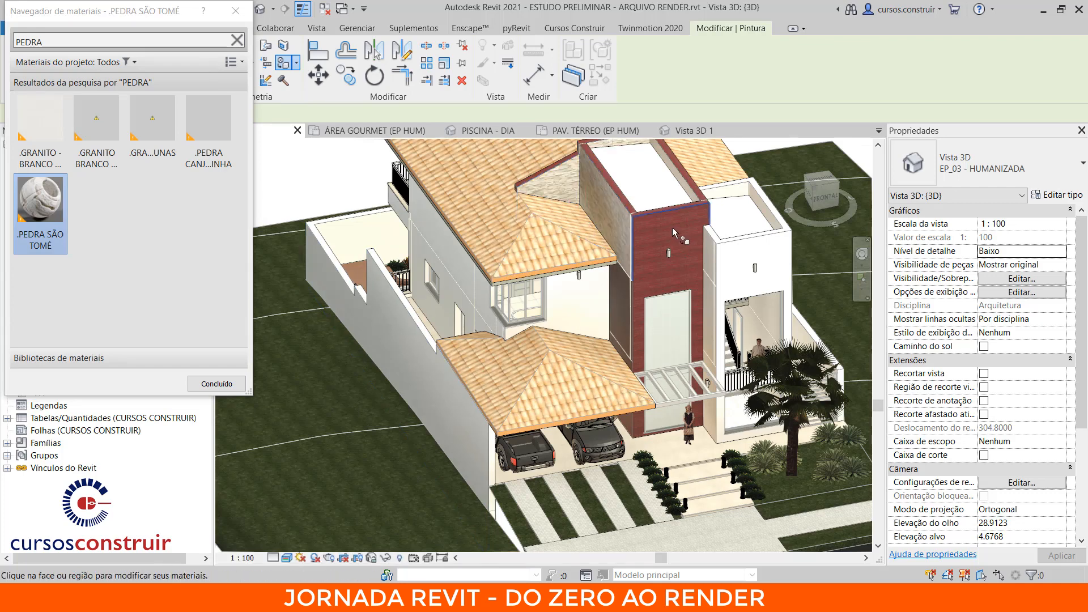
- Paint the entrance tower's front and side wall faces with .PEDRA SÃO TOMÉ, including the lower sections around the door
left_click(638, 295)
left_click(626, 298)
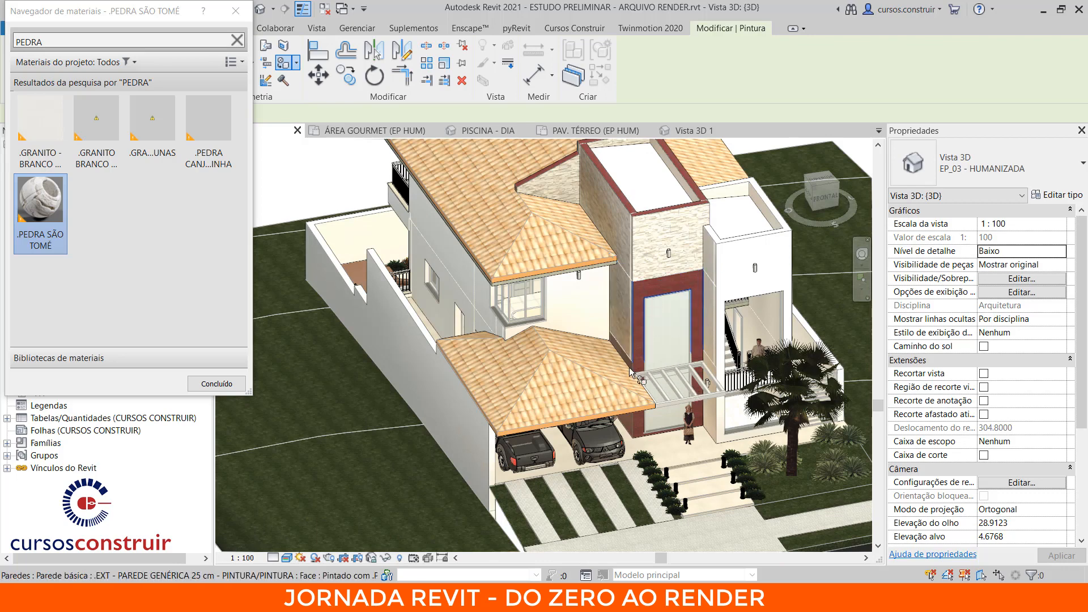
scroll(632, 360, "up", 4)
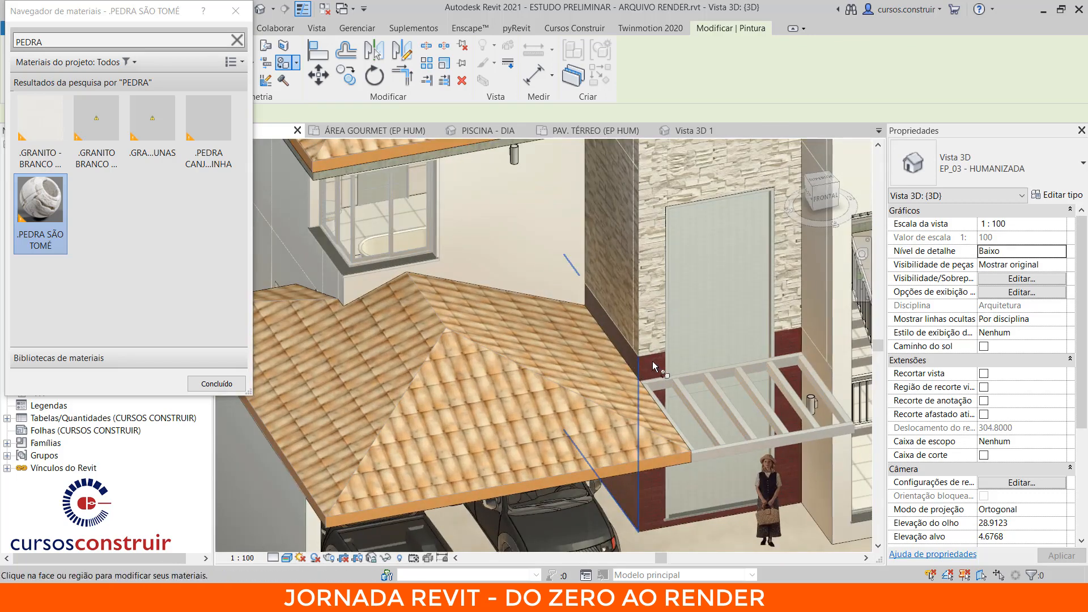
left_click(654, 365)
left_click(655, 365)
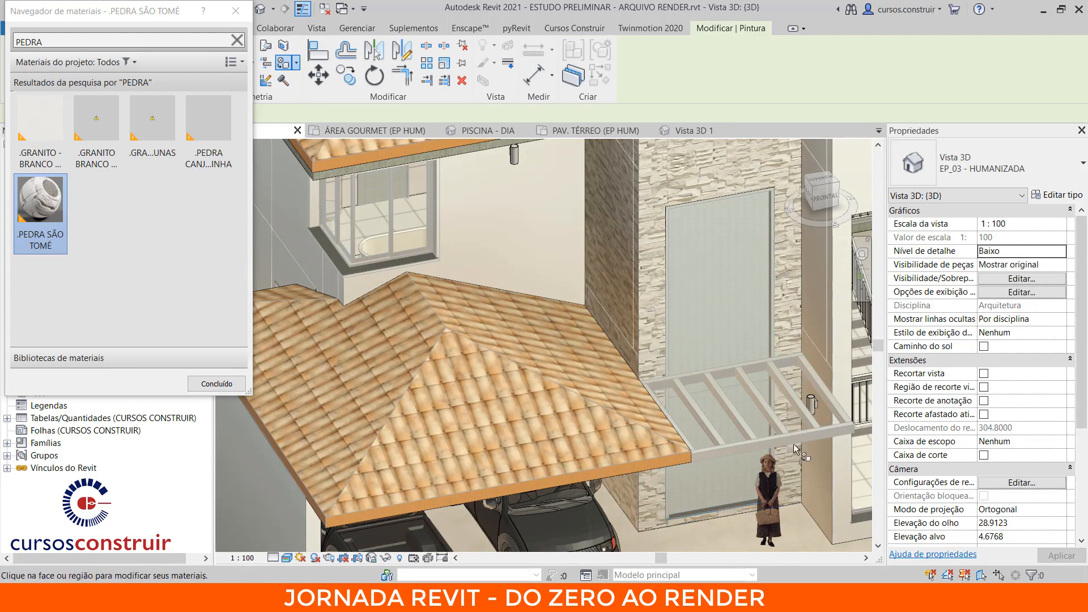
- Paint the top and end faces of the sloped wall and the tower's rear parapet with .PEDRA SÃO TOMÉ
scroll(725, 352, "down", 1)
middle_click_drag(727, 349, 651, 537)
middle_click_drag(551, 245, 677, 374)
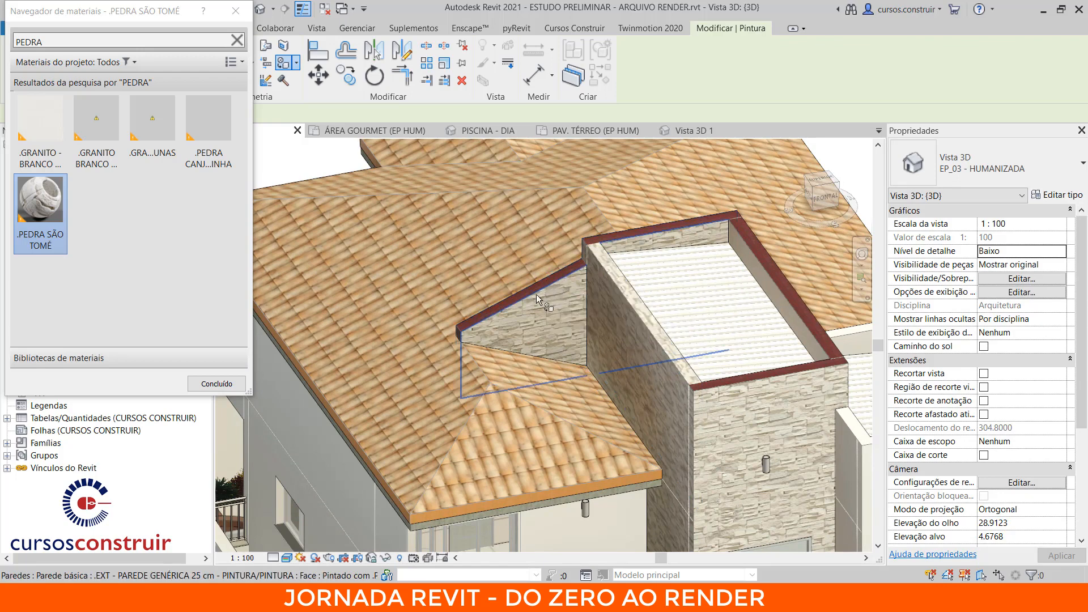
scroll(539, 282, "up", 3)
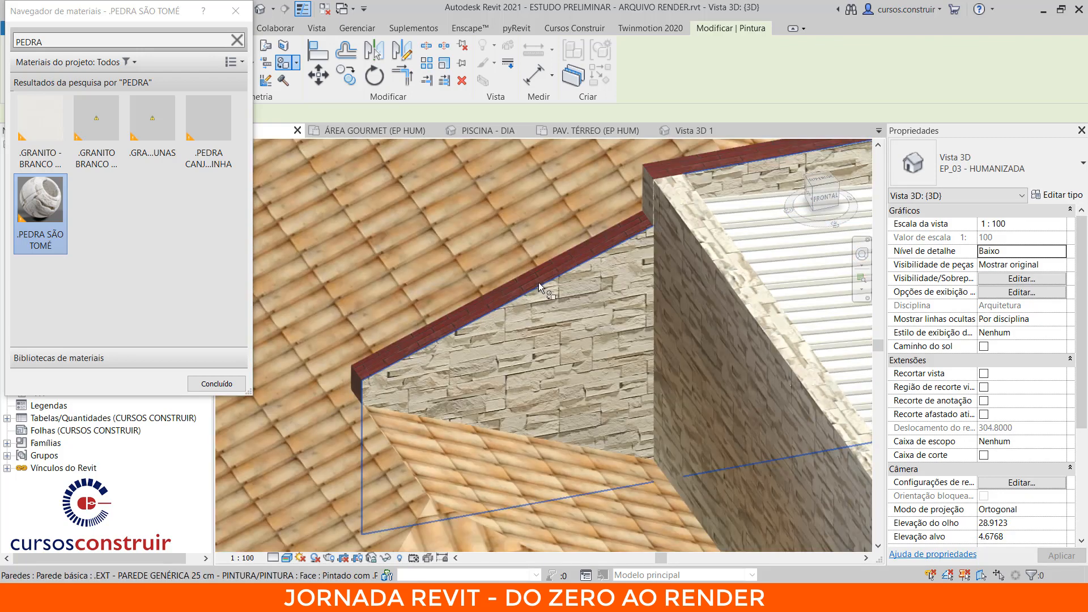
left_click(689, 165)
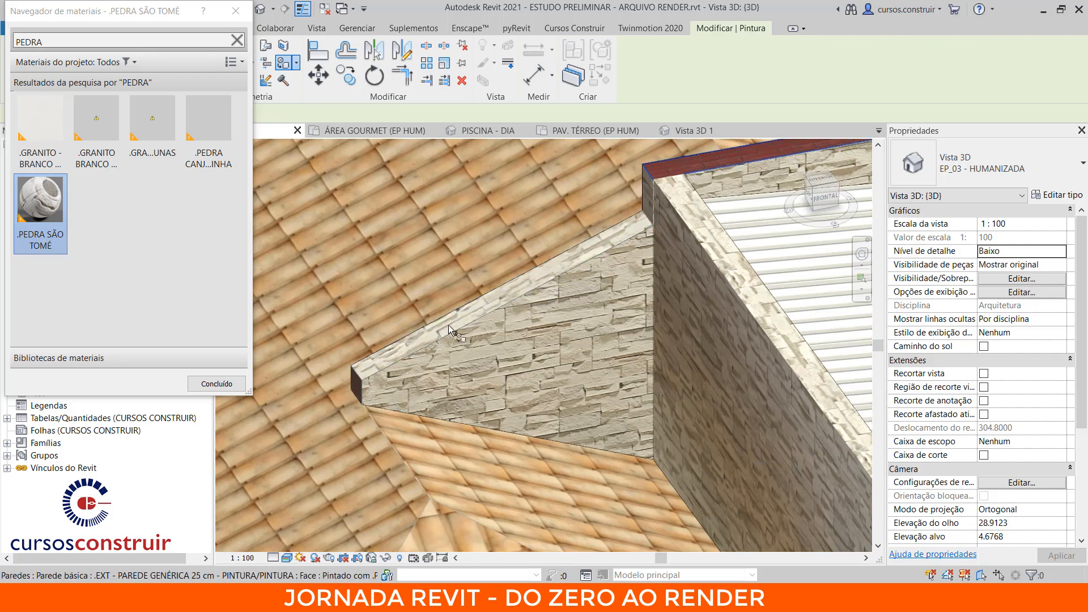
scroll(360, 391, "down", 1)
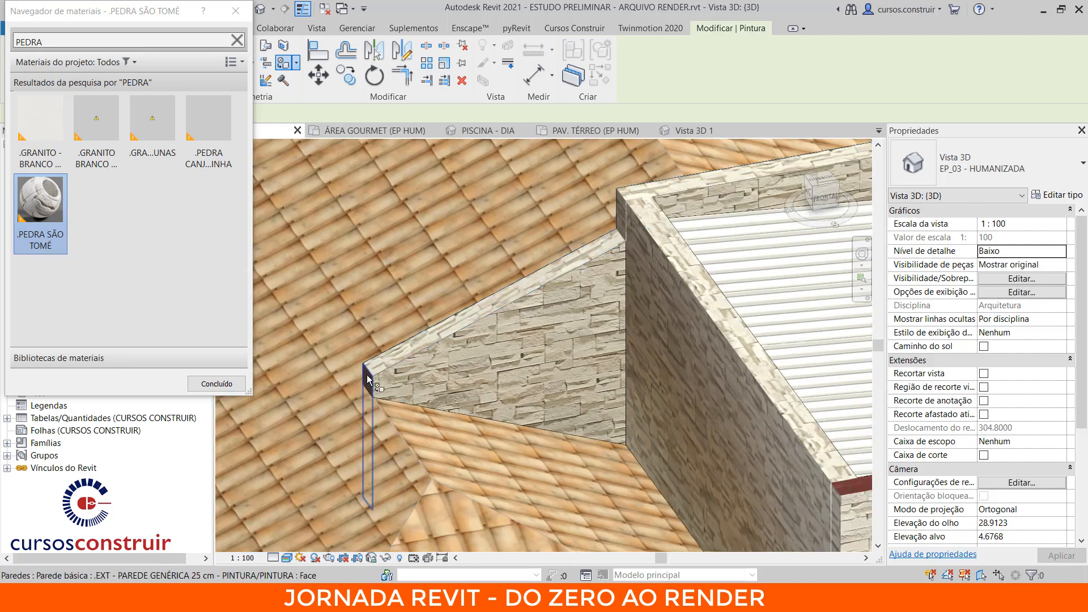
scroll(631, 349, "down", 1)
- Paint the top faces of the tower's right and front parapet walls with .PEDRA SÃO TOMÉ
middle_click_drag(805, 402, 463, 352)
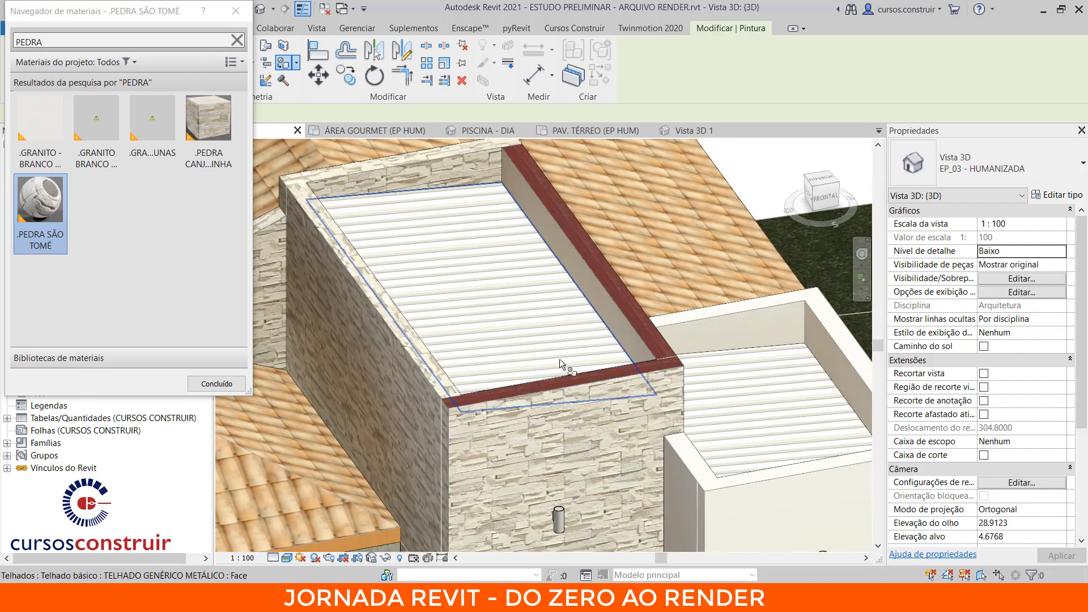
left_click(656, 340)
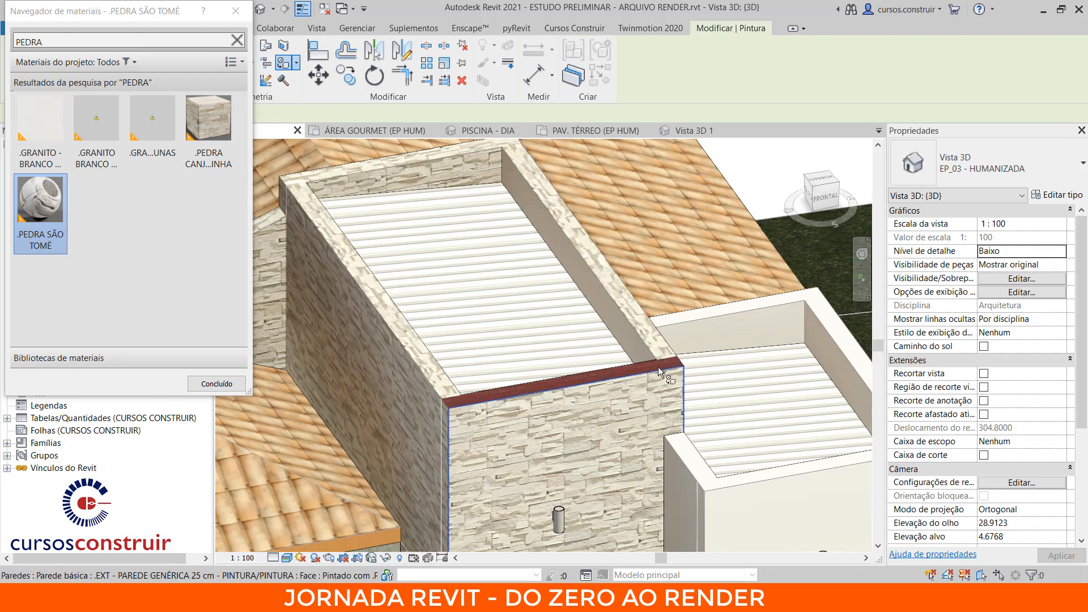
left_click(664, 362)
- Paint the tower's outer face above the lower roof with .PEDRA SÃO TOMÉ, and check the facade from the front
scroll(652, 363, "down", 2)
middle_click_drag(637, 366, 761, 418, "shift")
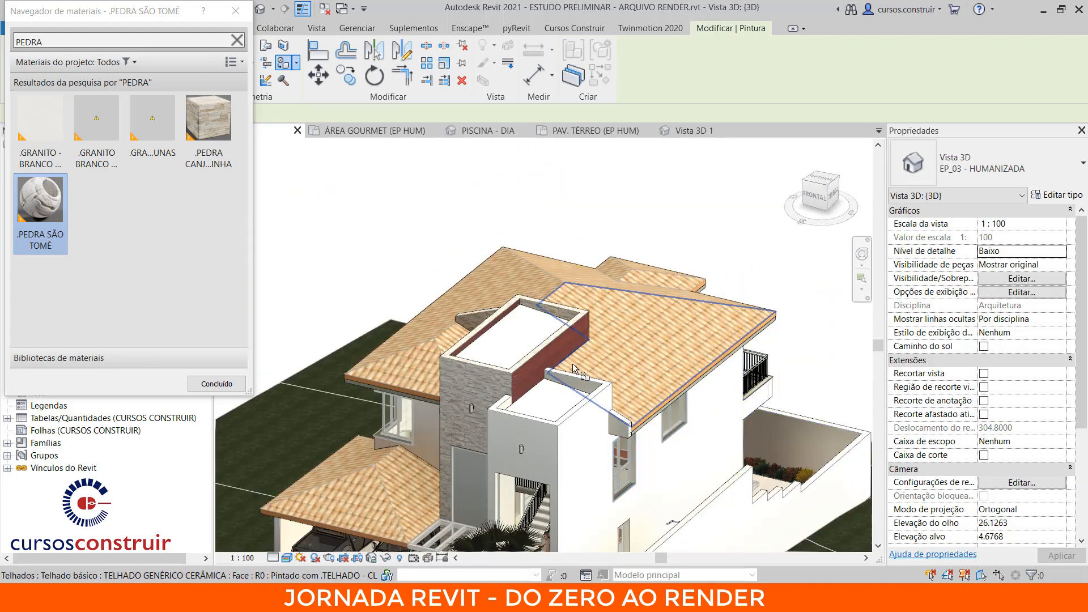
middle_click_drag(615, 338, 459, 397, "shift")
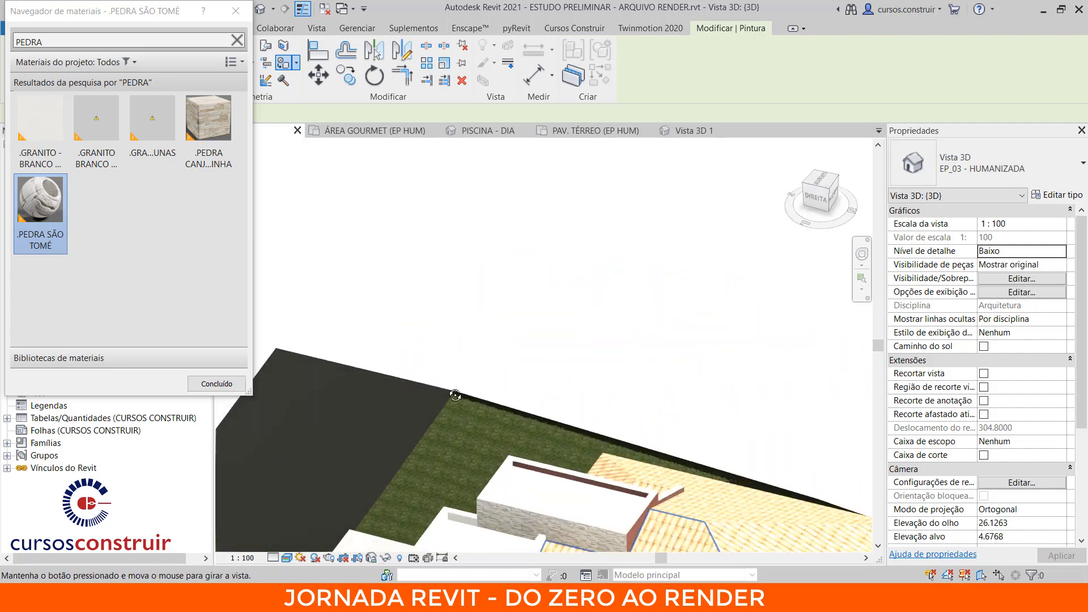
scroll(552, 440, "up", 3)
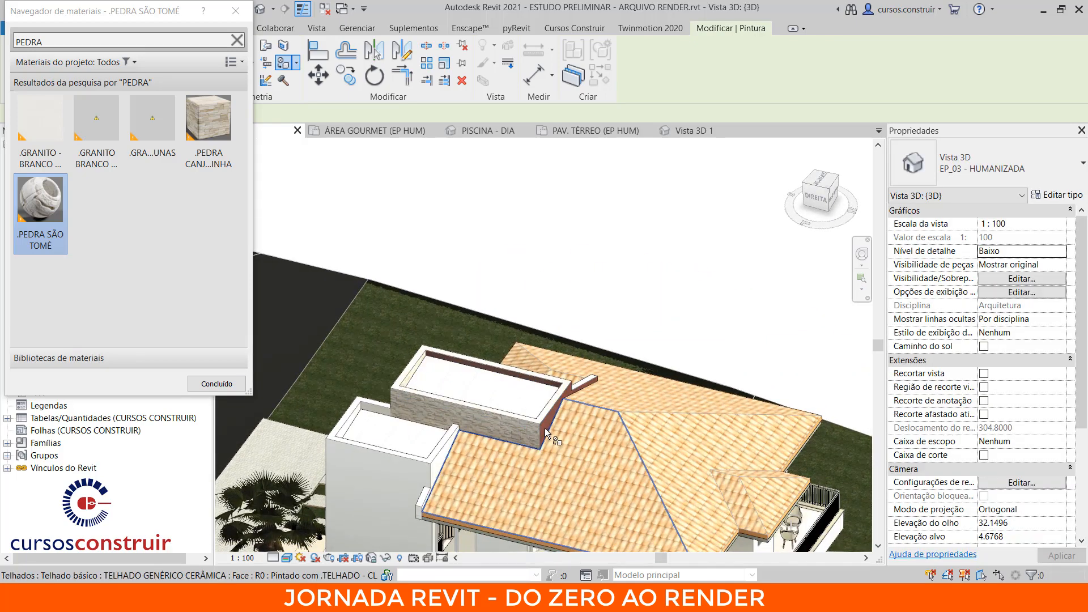
middle_click_drag(545, 427, 839, 369, "shift")
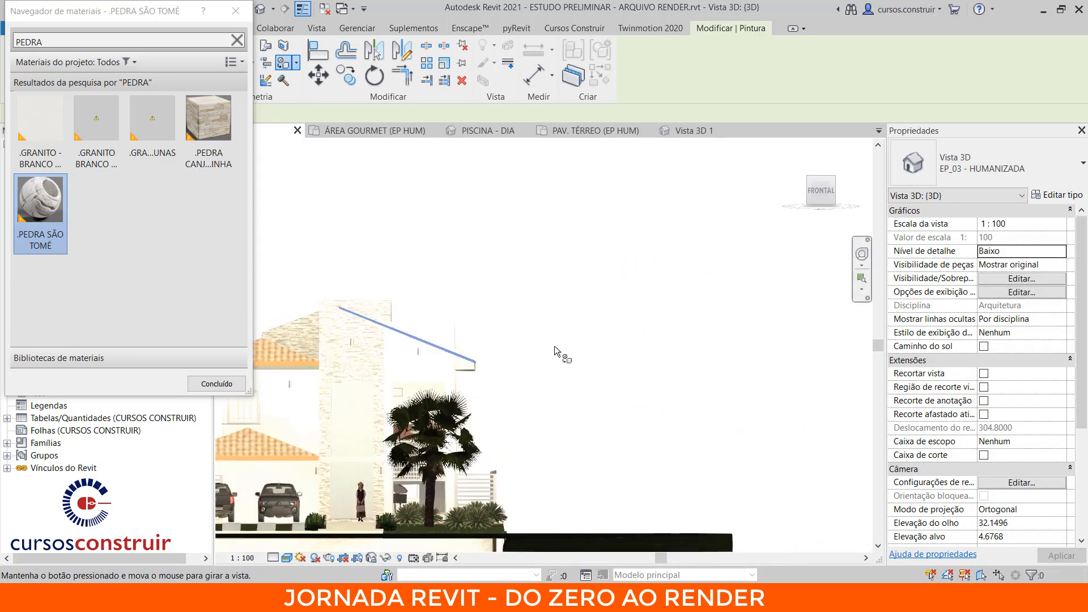
middle_click_drag(491, 360, 1086, 415)
middle_click_drag(726, 388, 502, 365)
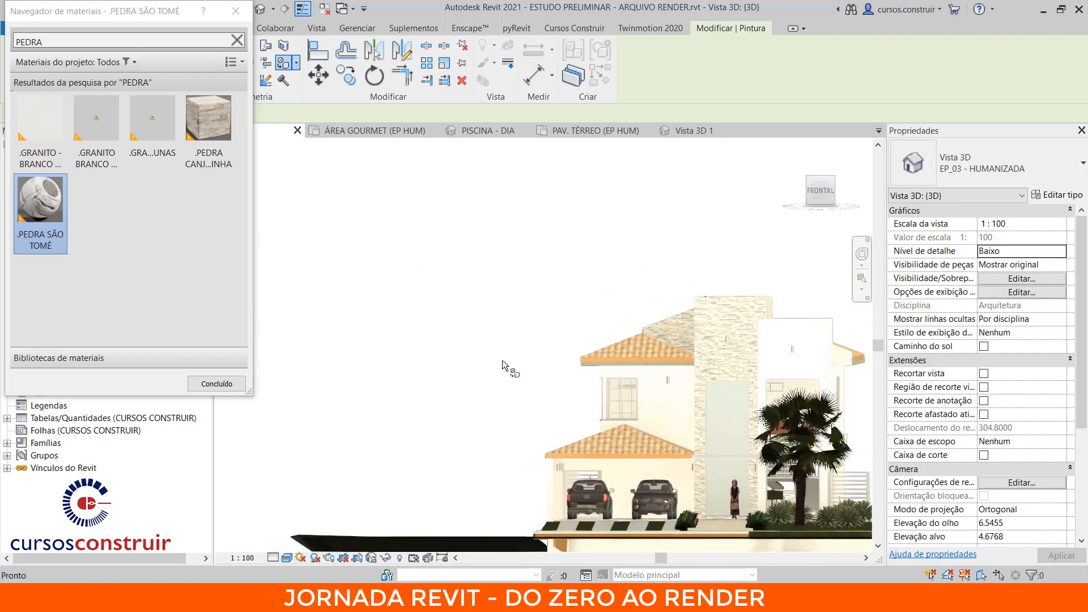
middle_click_drag(570, 381, 656, 357, "shift")
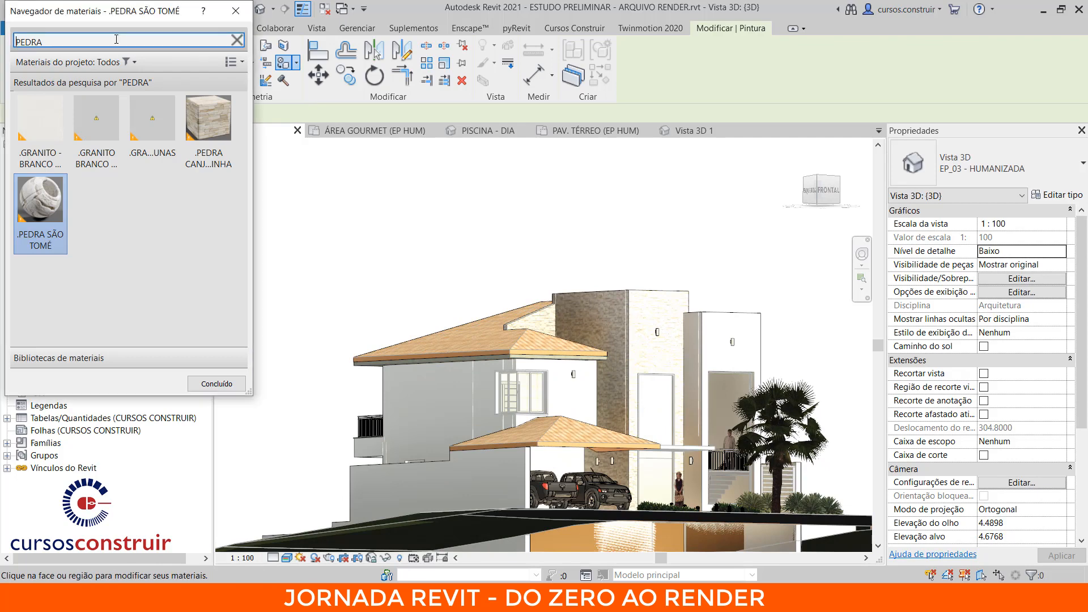
- Search the project materials for "BRANC" and choose the .TINTA GENÉRICA material for painting
double_click(135, 41)
type("BRANC")
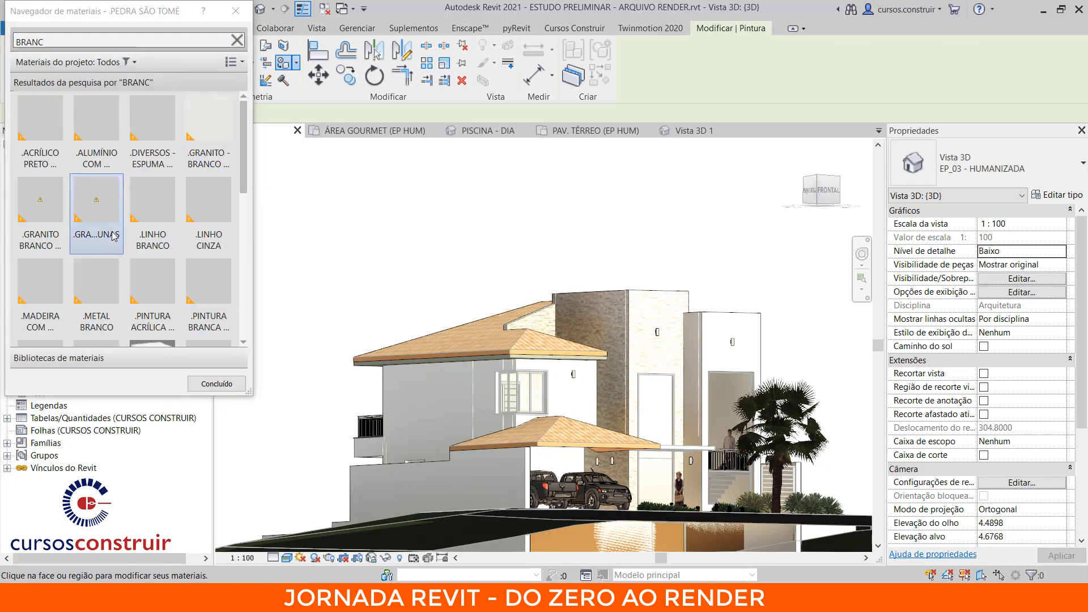
scroll(98, 324, "down", 3)
left_click(98, 324)
scroll(98, 323, "down", 1)
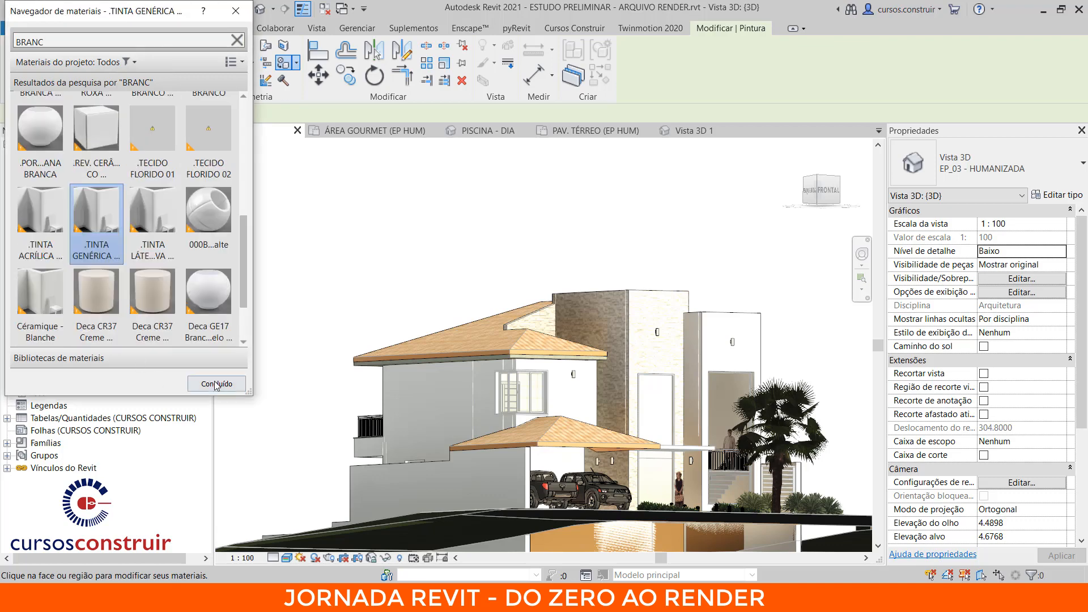
- Paint the edge and underside faces of the eaves slab beneath the upper tile roof with .TINTA GENÉRICA
scroll(615, 392, "up", 5)
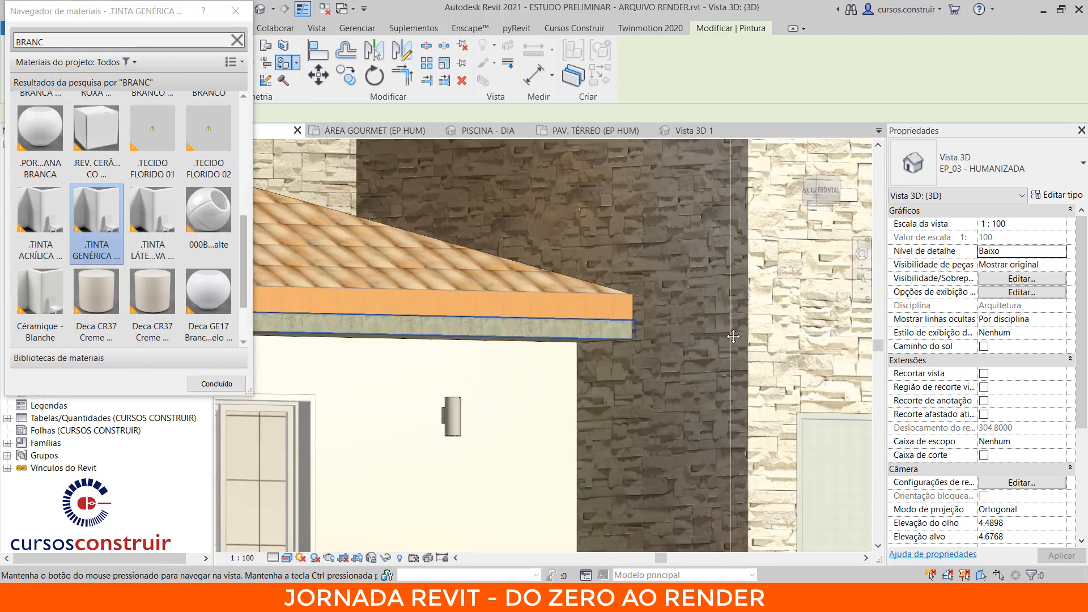
middle_click_drag(594, 350, 771, 337)
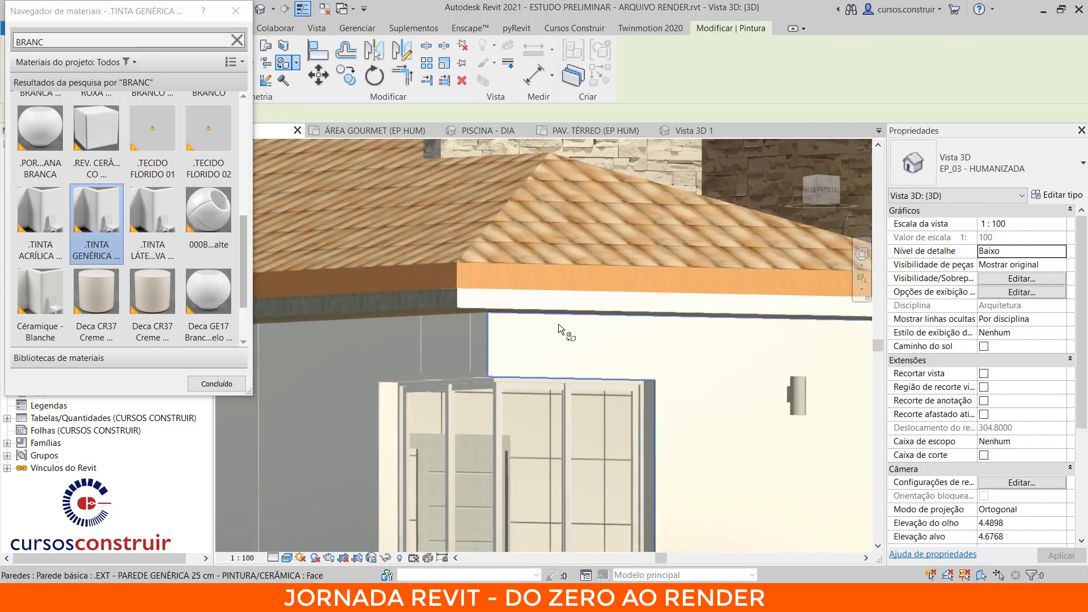
left_click(375, 302)
middle_click_drag(489, 405, 514, 373, "shift")
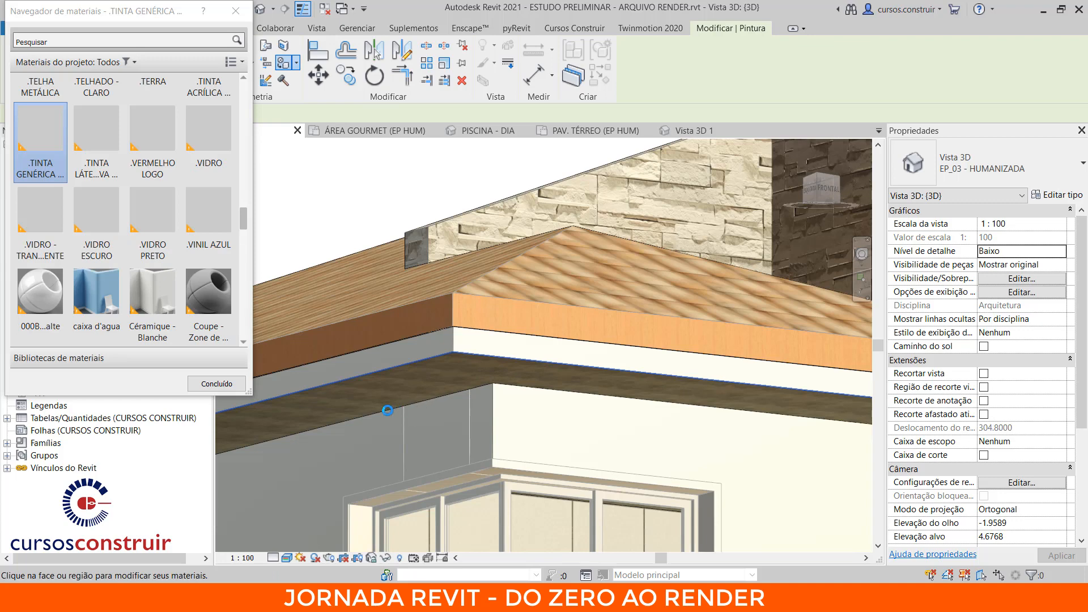
mouse_move(501, 399)
middle_mouse_down("shift")
mouse_move(528, 318)
mouse_move(530, 365)
mouse_move(429, 423)
mouse_move(545, 418)
middle_mouse_up("shift")
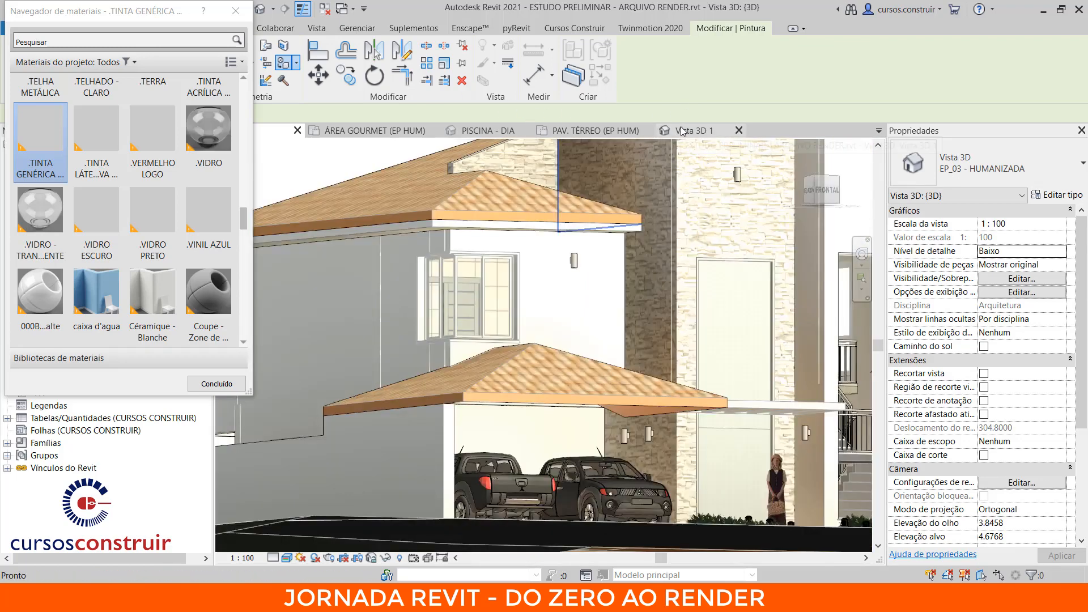
- In the Vista 3D 1 camera view, end the painting and save the orientation with the view locked
left_click(682, 131)
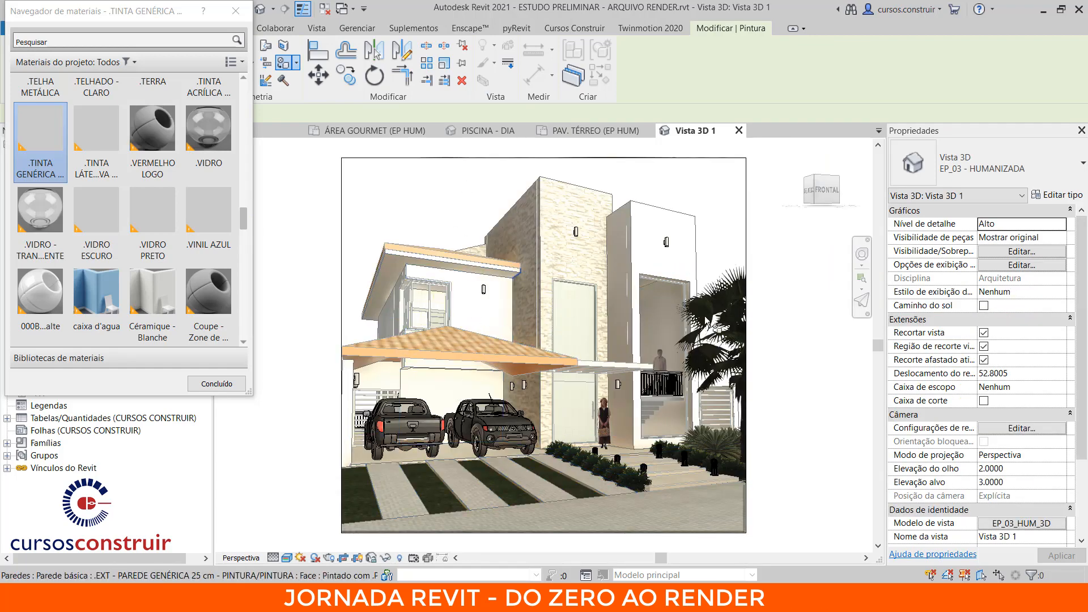
left_click(235, 11)
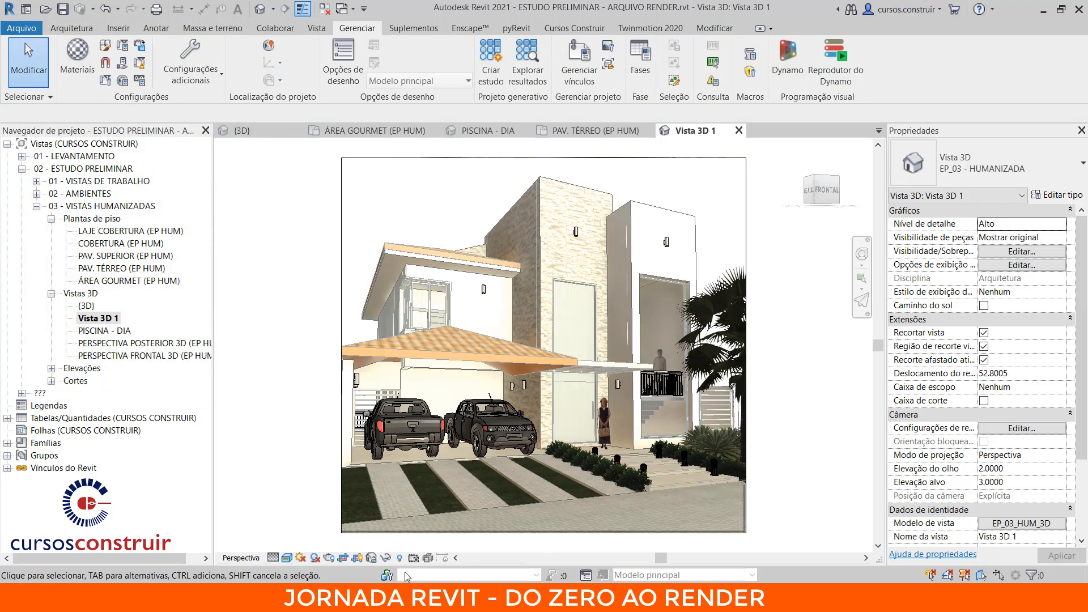
left_click(372, 559)
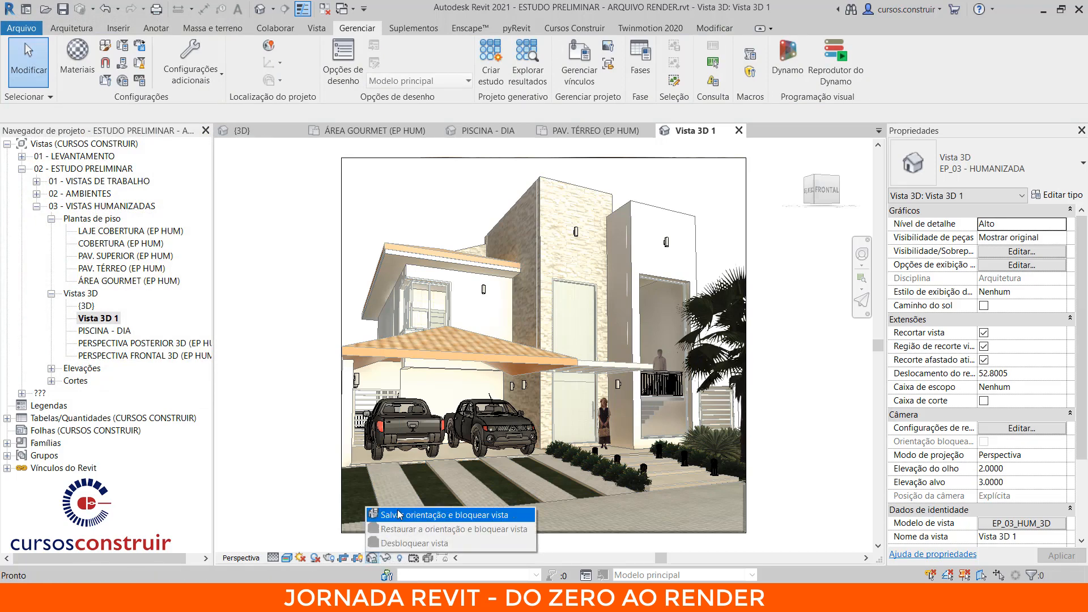
left_click(397, 510)
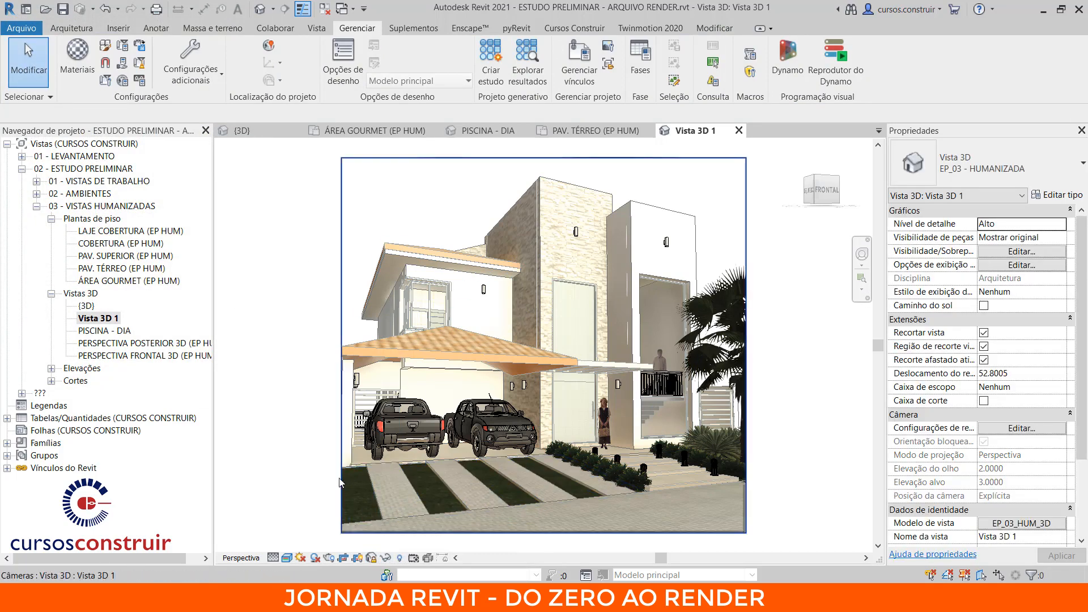
- Rename the view Vista 3D 1 as FACHADA - DIA
left_click(99, 319)
right_click(109, 320)
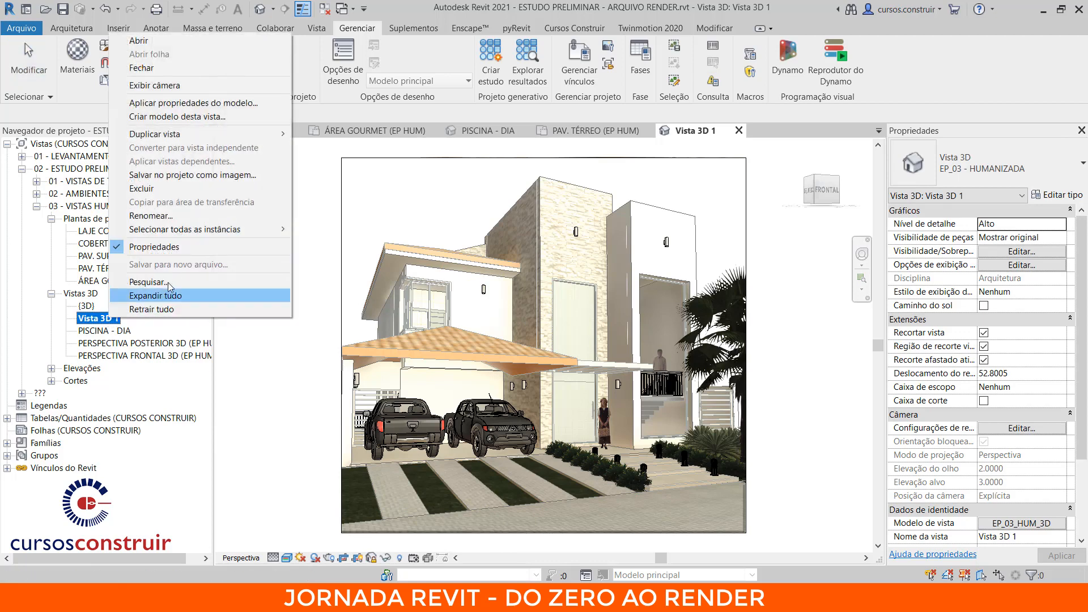
left_click(175, 216)
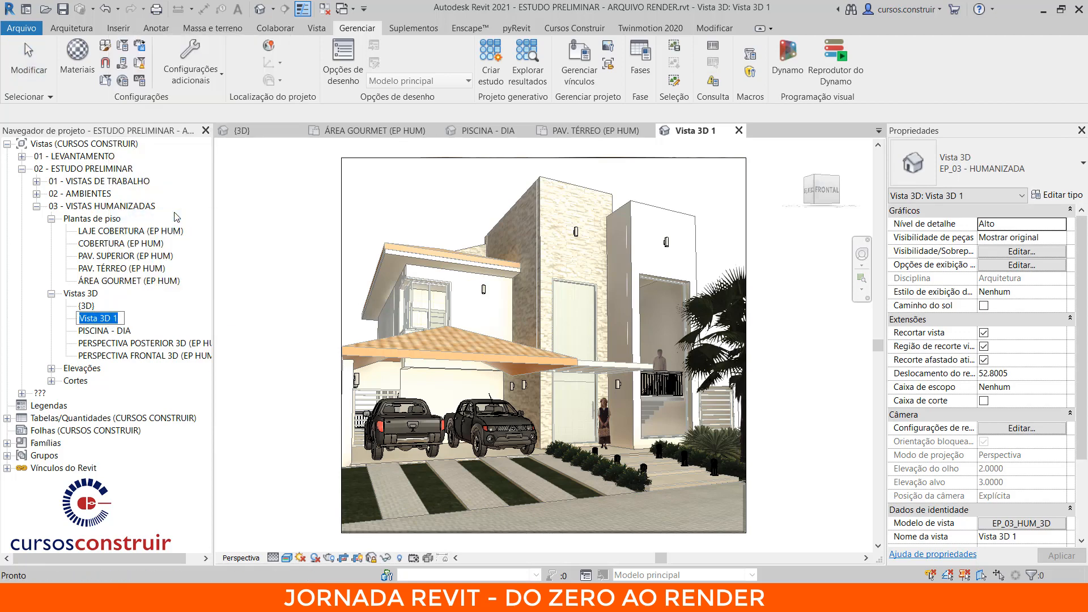
type("FACHADA - DIA")
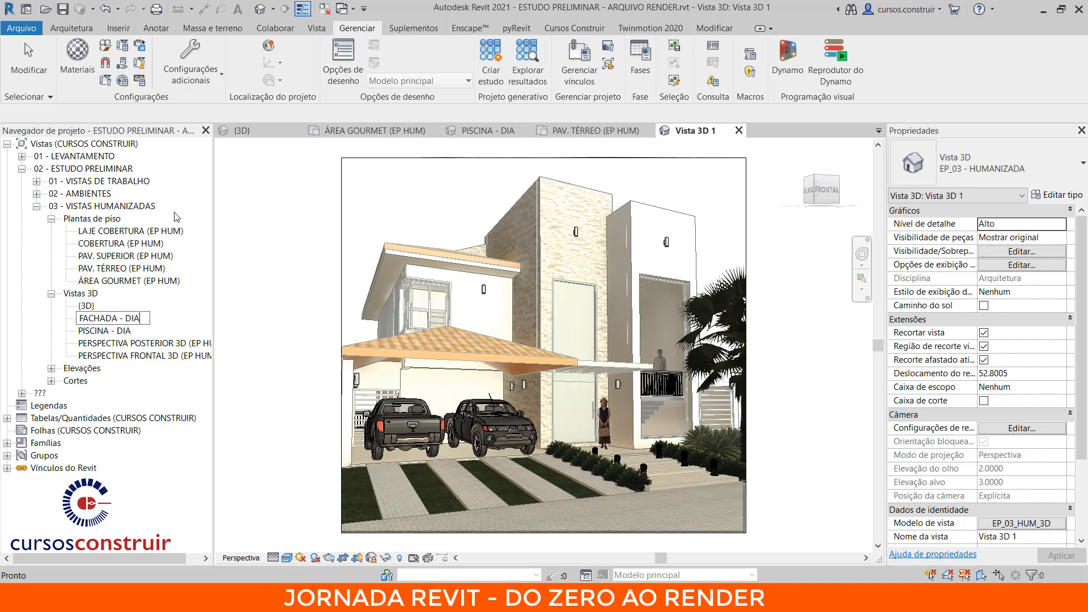
key("Return")
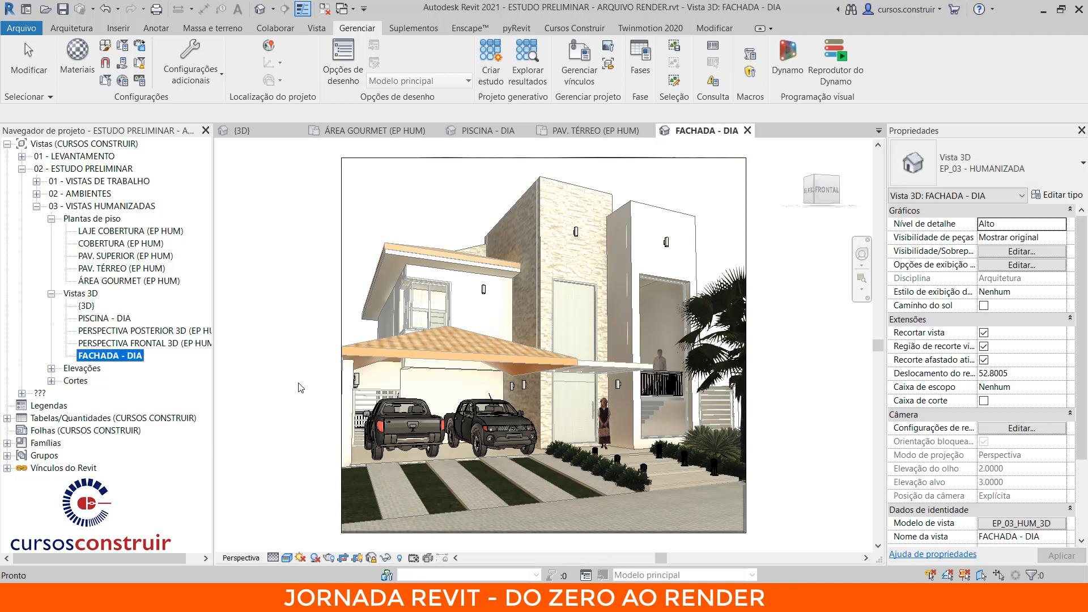
- Configure the rendering of the facade view with Média quality and a printer resolution of 600 DPI
left_click(329, 559)
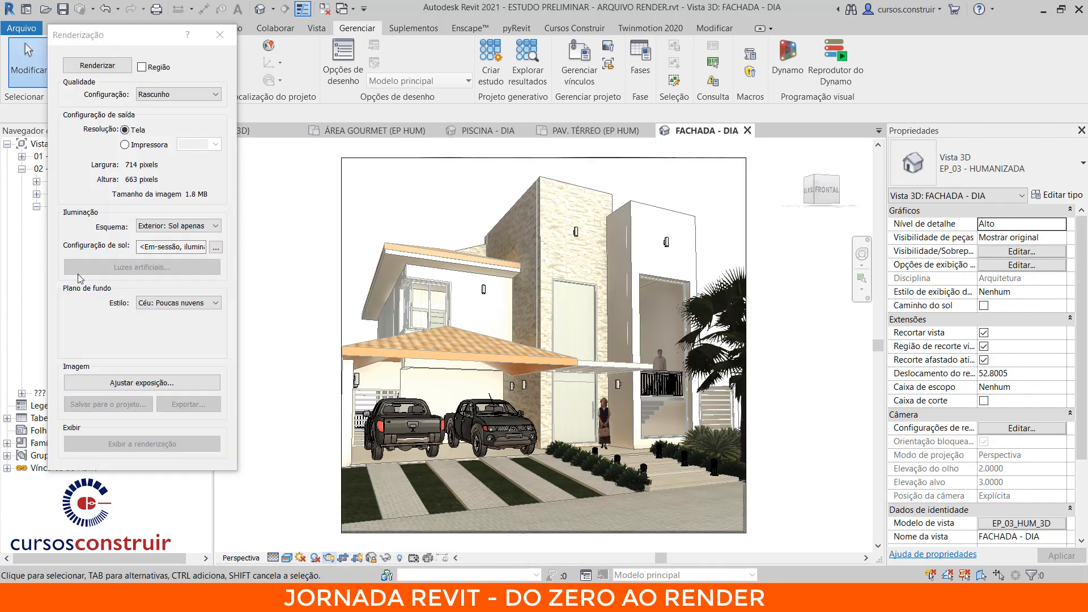
left_click(175, 95)
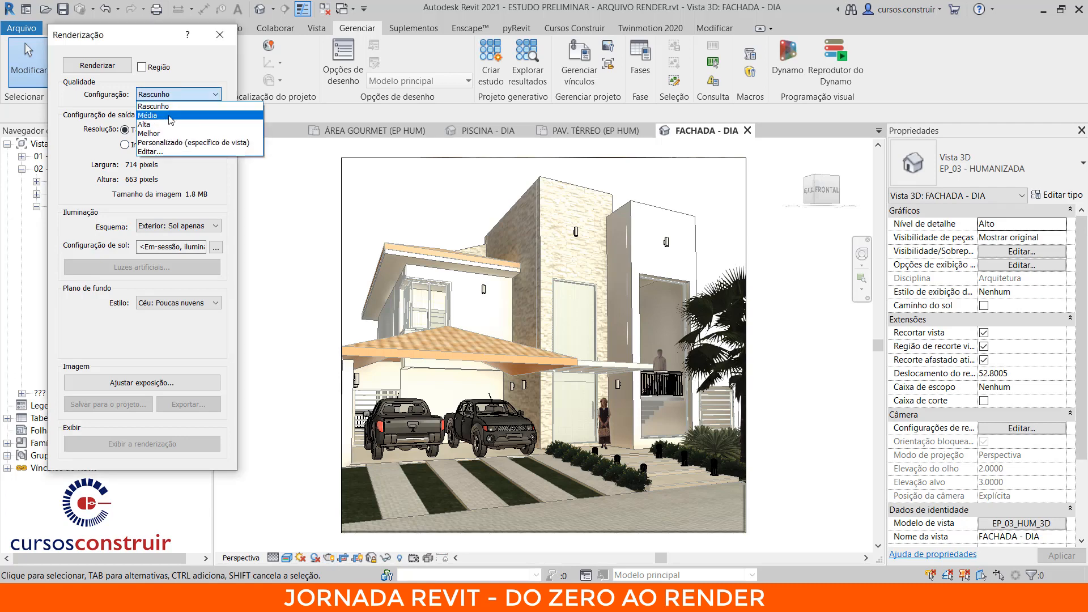
left_click(168, 115)
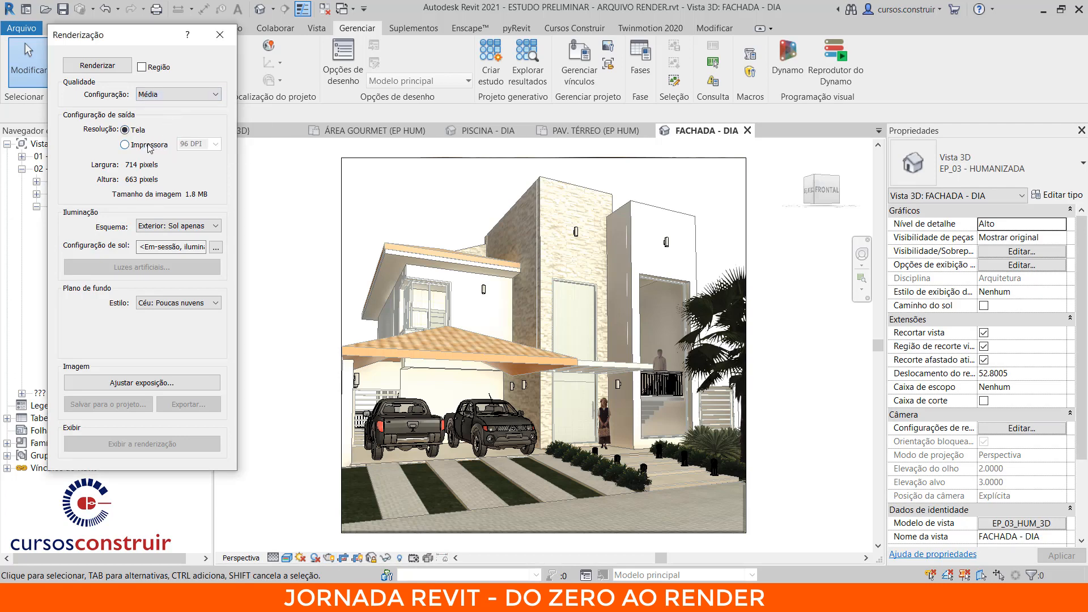
left_click(125, 145)
left_click(215, 144)
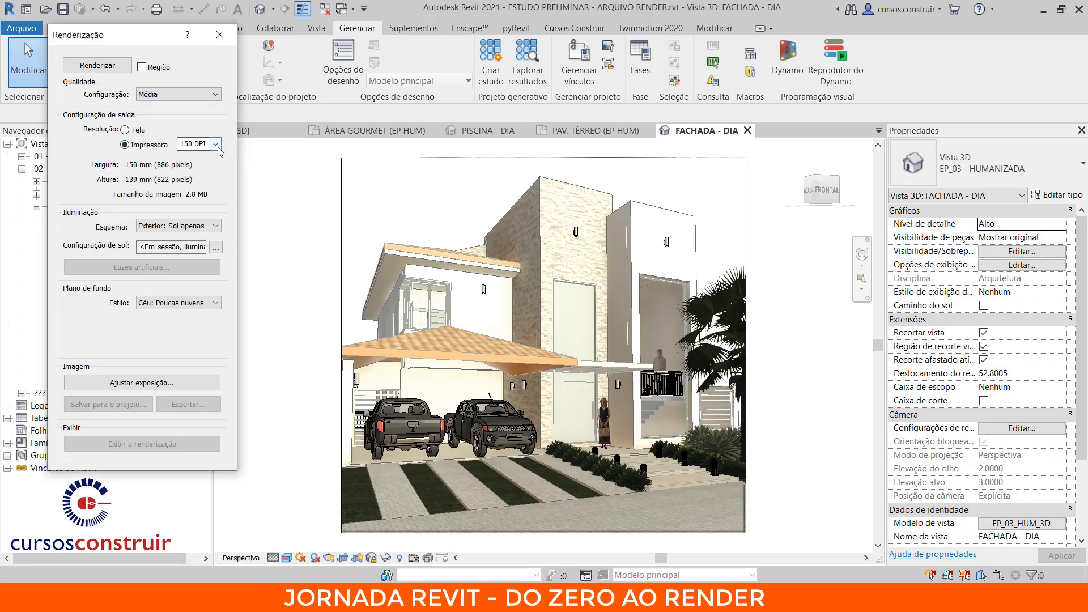
left_click(208, 184)
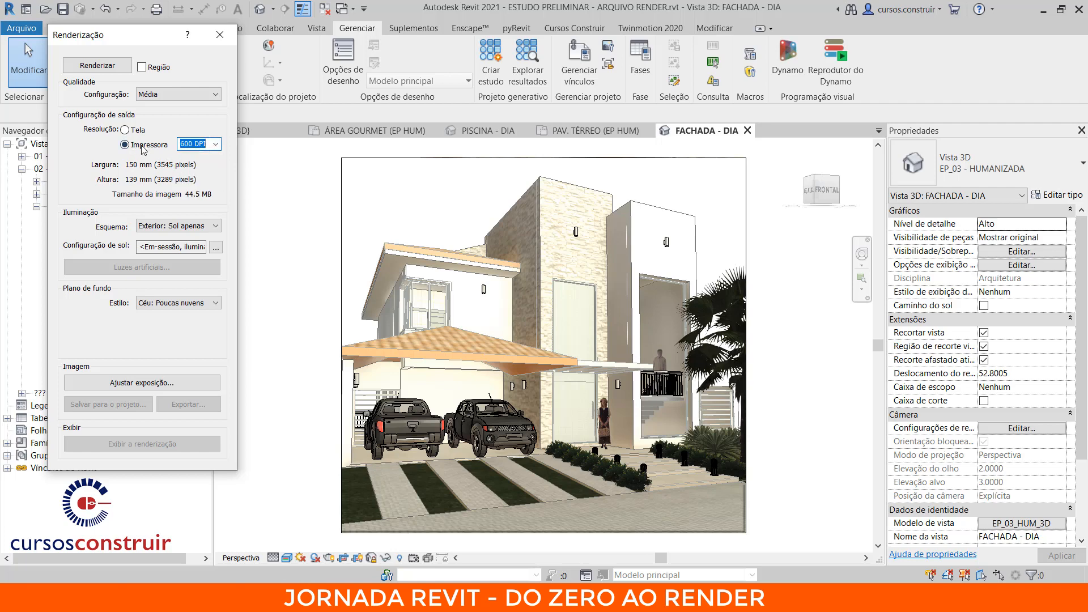
- Configure the sun for a Estático solar study dated 22/01/2021 at 16:00 and apply it
left_click(218, 248)
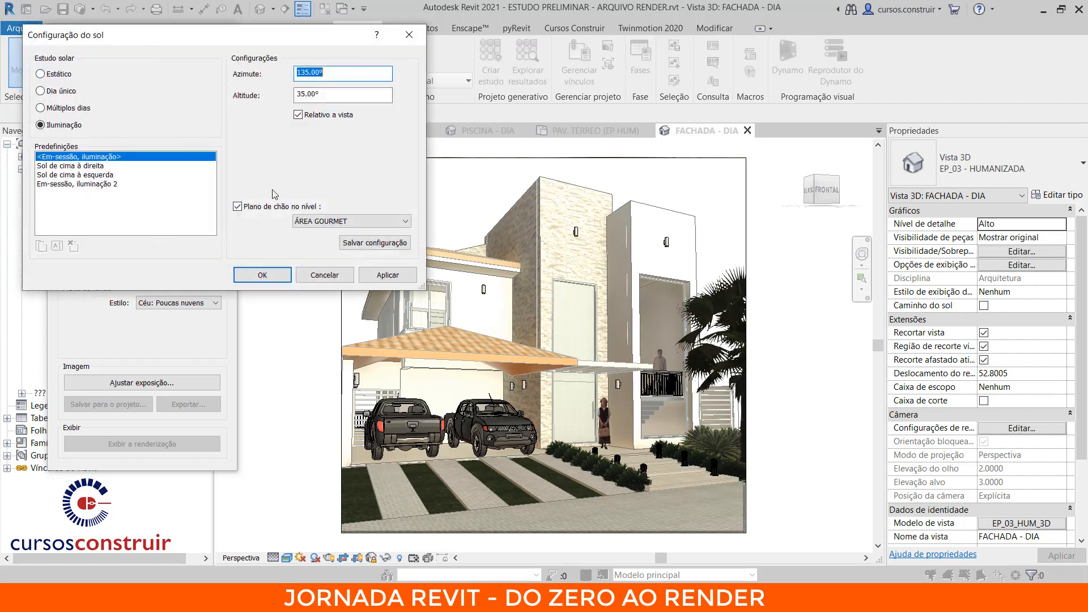
left_click(41, 74)
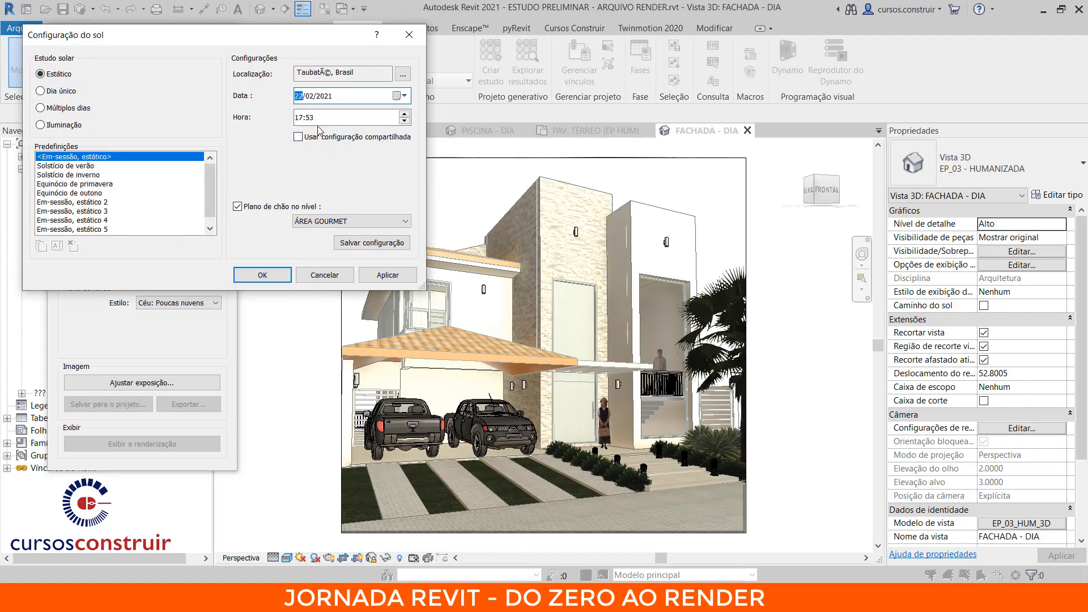
left_click(309, 97)
left_click(298, 118)
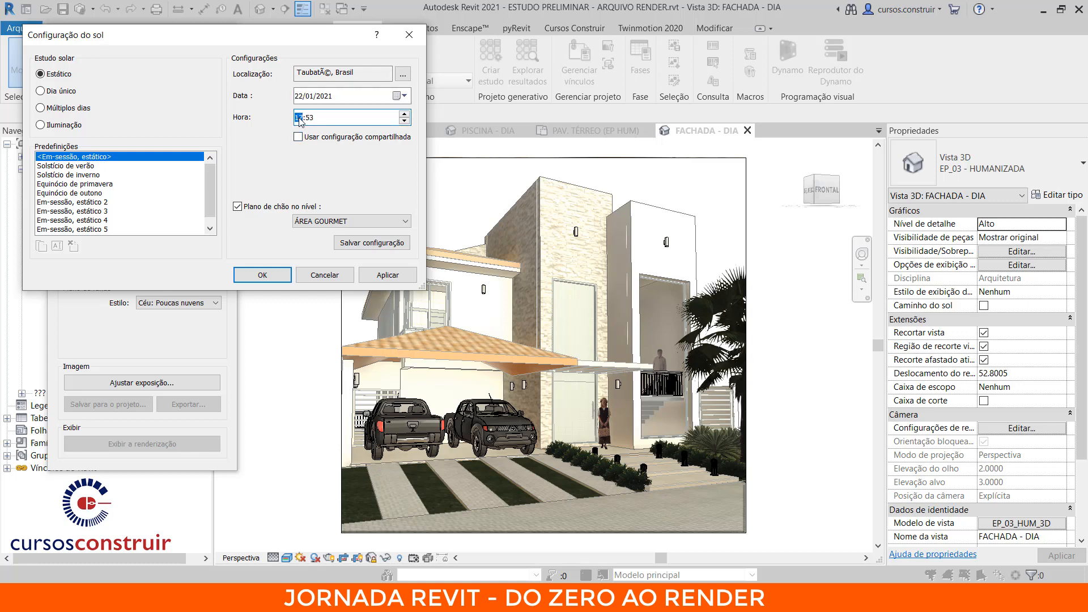
left_click(312, 116)
left_click(393, 273)
left_click(262, 276)
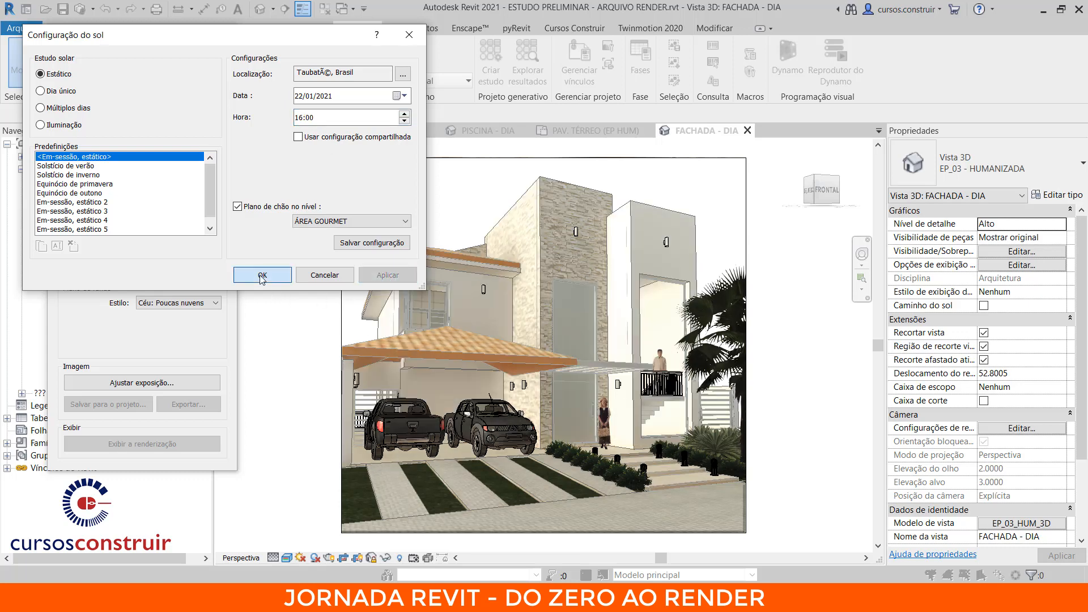
- Set the background to the image vista-panoramica-de-montanhas-do-verde-do-verao-do-ceu-azul-e-das-nuvens-brancas_73274-175.jpg with a 30 mm height offset
left_click(165, 303)
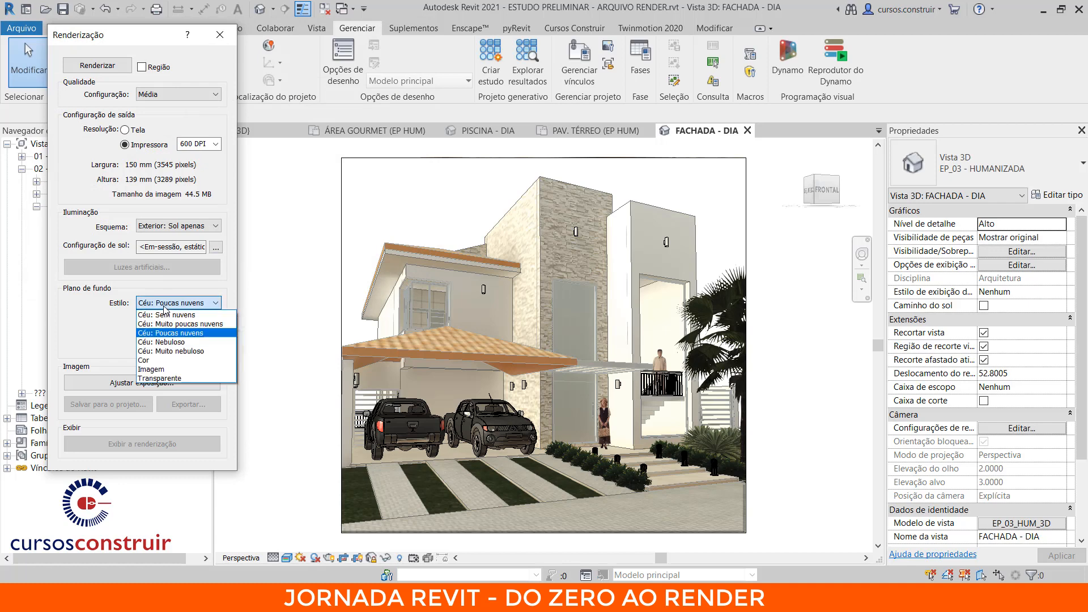
left_click(170, 369)
left_click(315, 152)
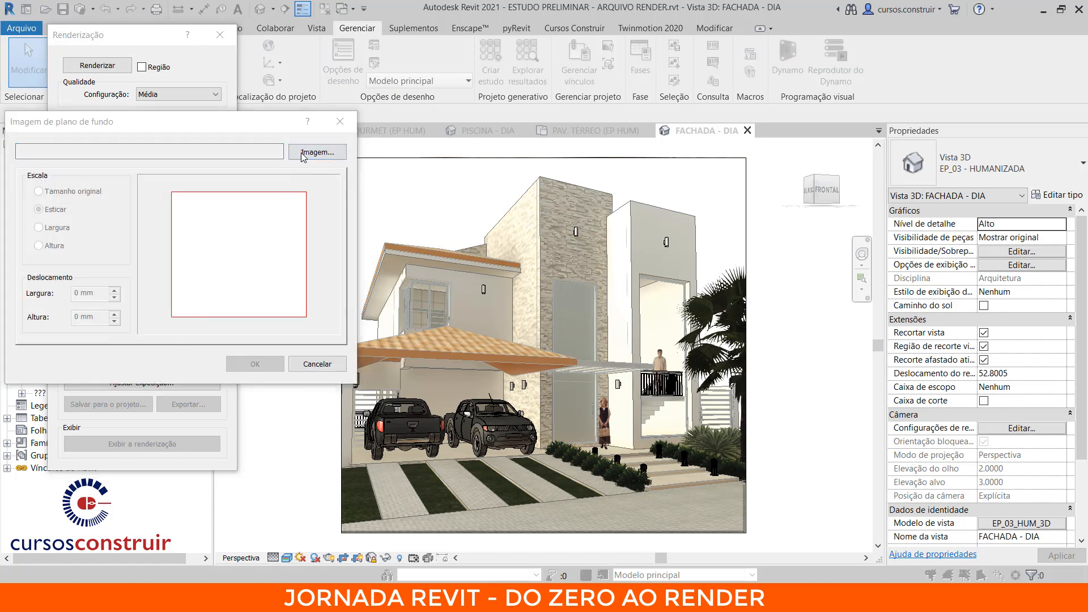
left_click(352, 136)
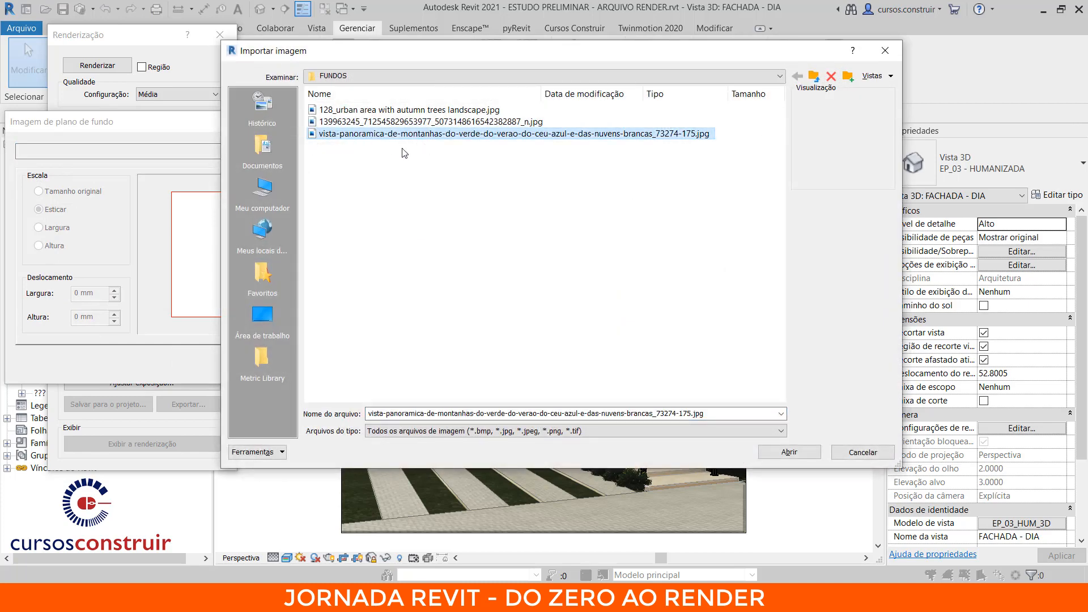
left_click(772, 453)
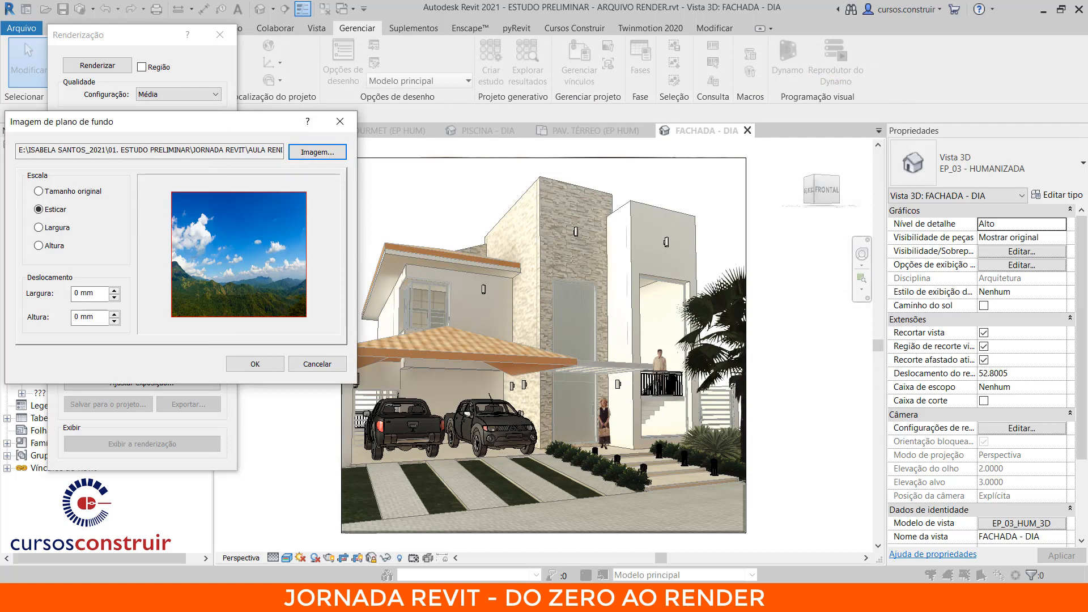
left_click(76, 317)
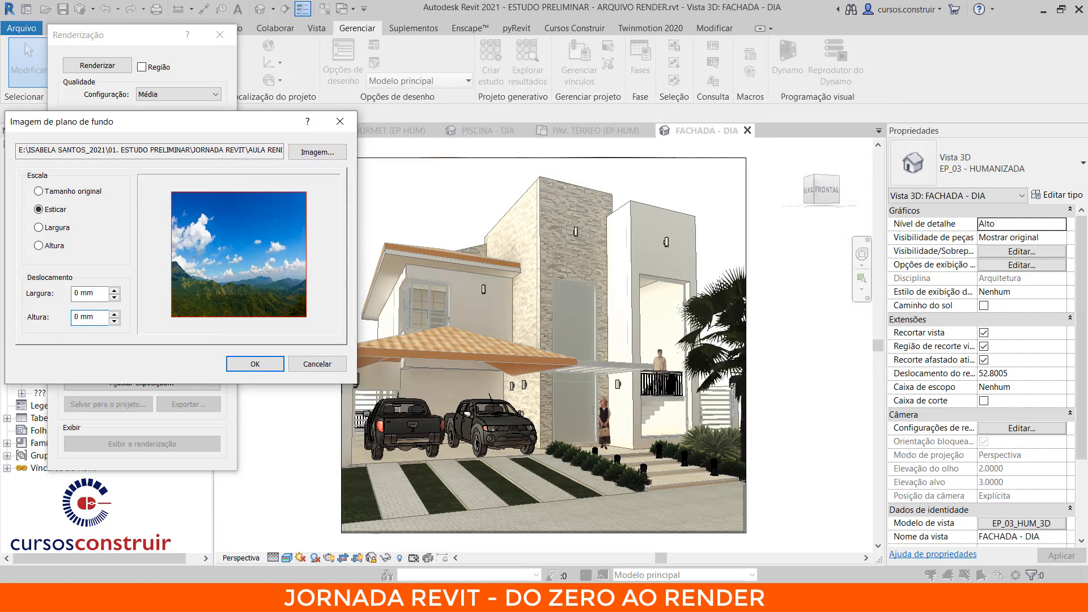
left_click(253, 363)
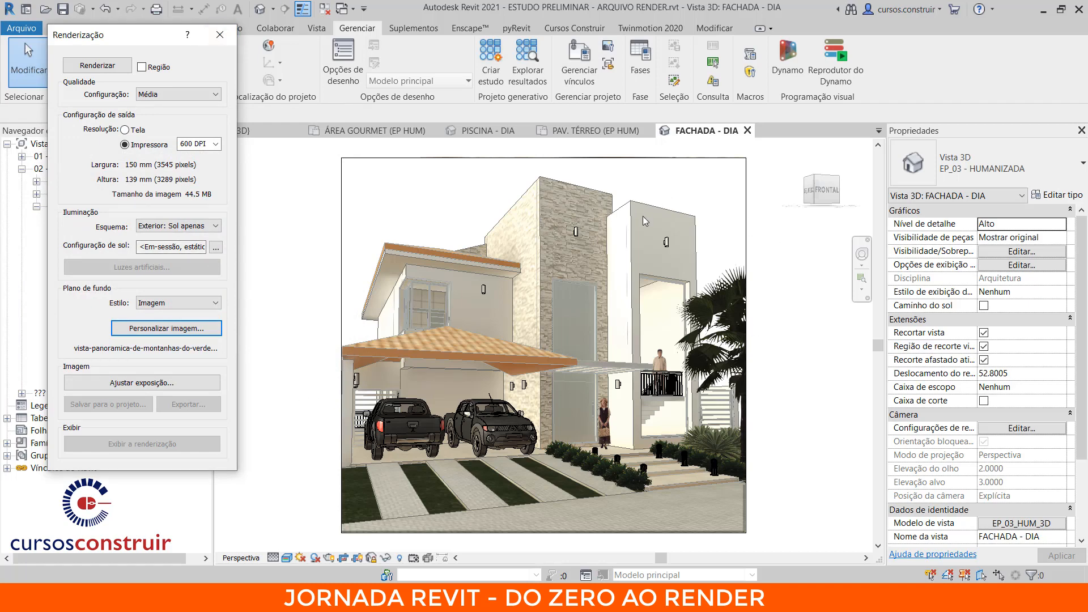
- Run a test rendering of the facade, stop it before completion and leave the rendering settings
left_click(98, 66)
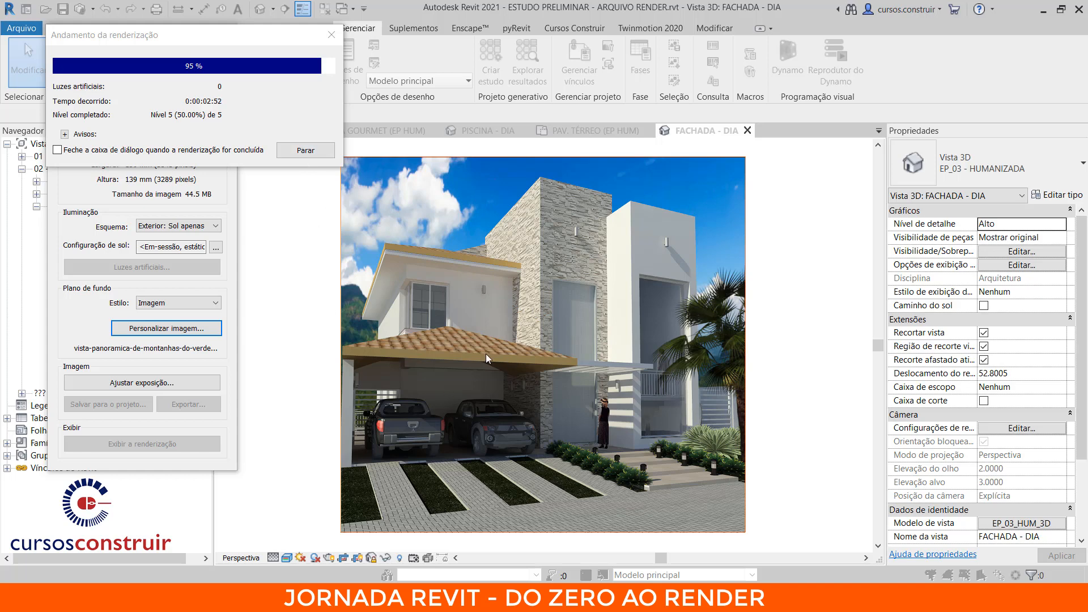
left_click(312, 153)
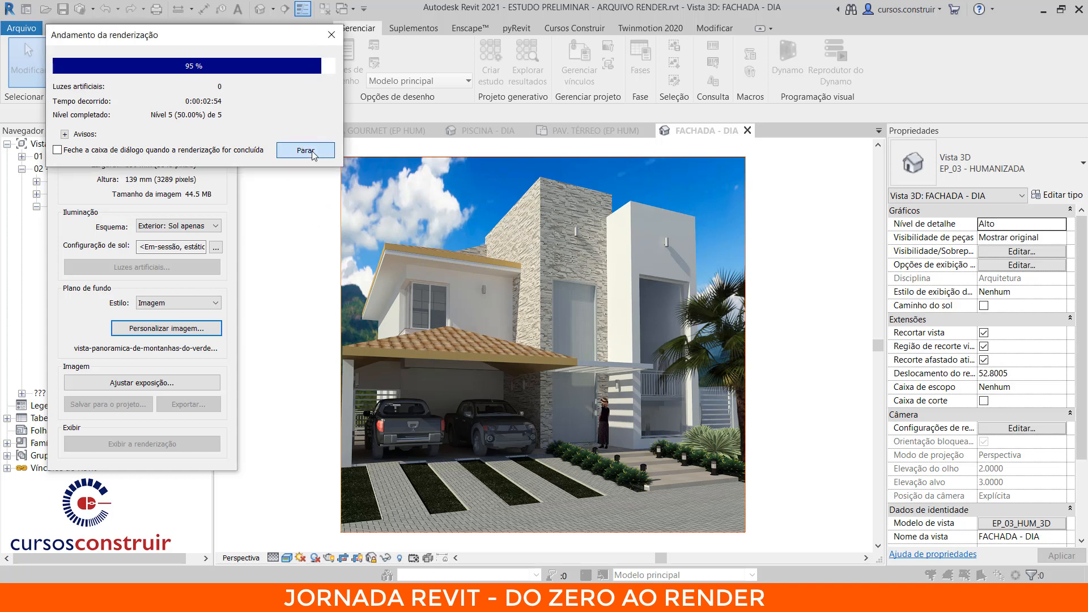
left_click(312, 153)
left_click(577, 300)
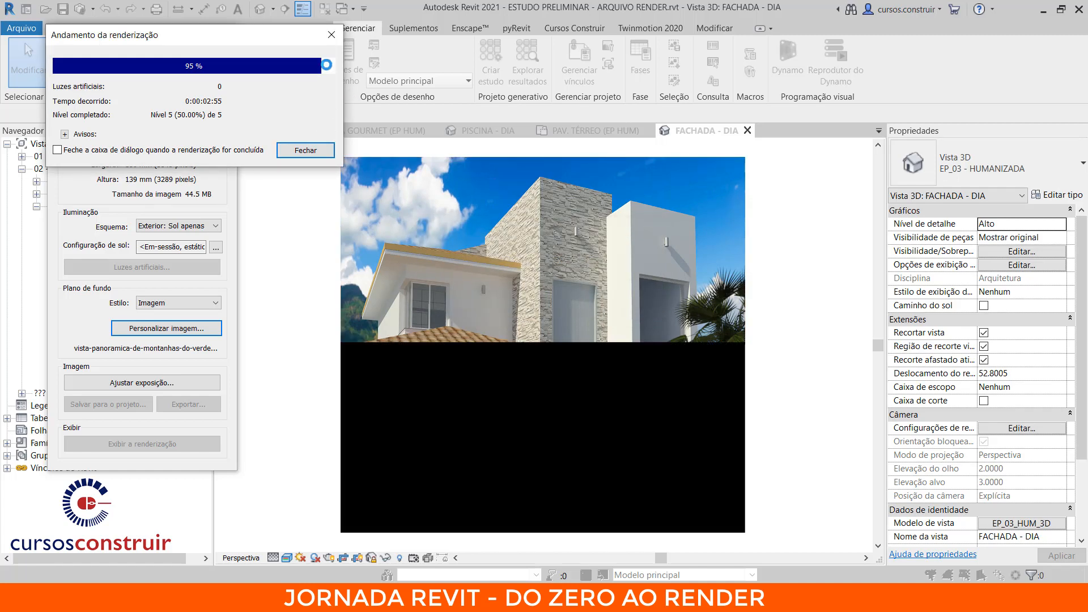
left_click(332, 35)
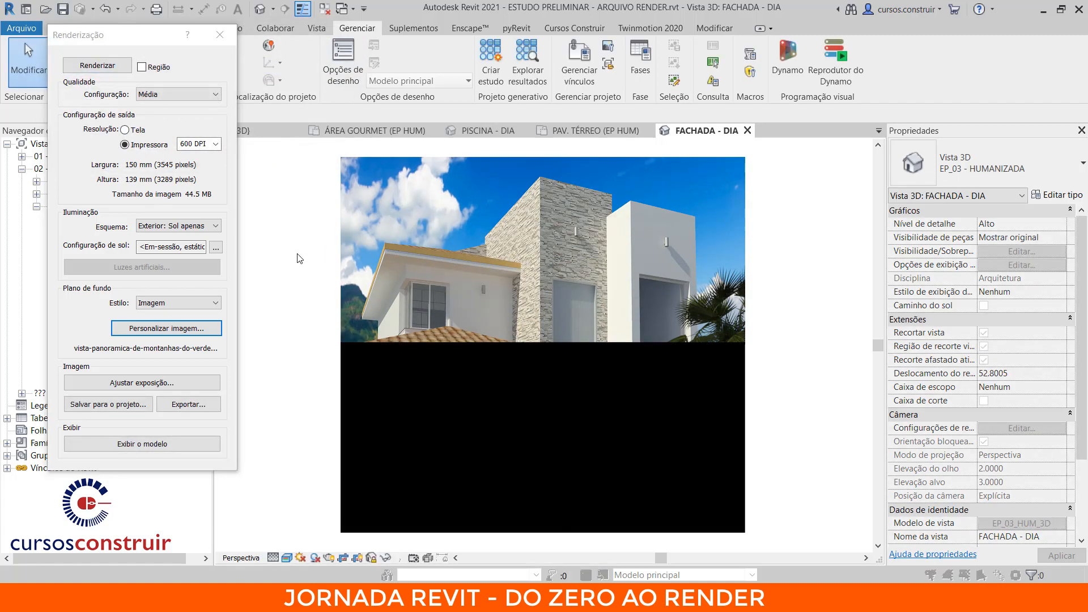
left_click(220, 35)
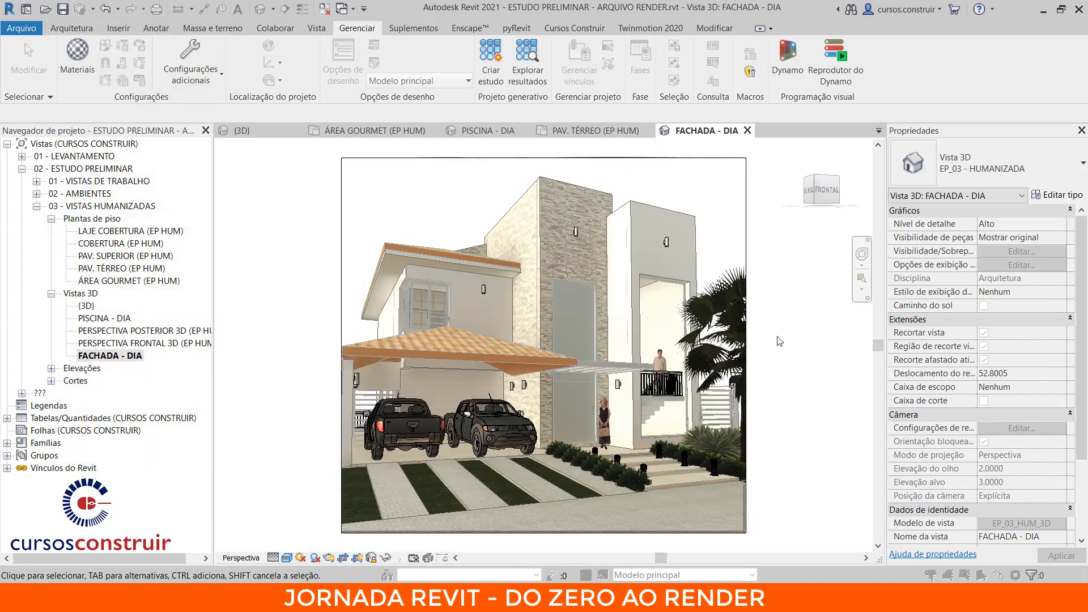
- Examine the man on the stair landing and the woman by the entrance in the facade view
scroll(664, 366, "up", 5)
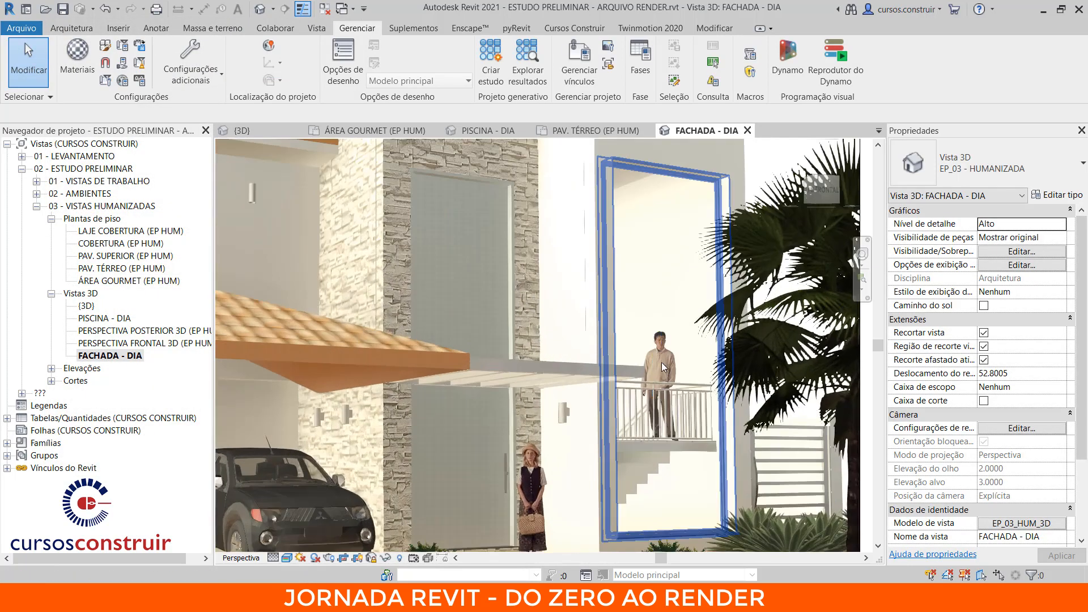
scroll(664, 366, "down", 3)
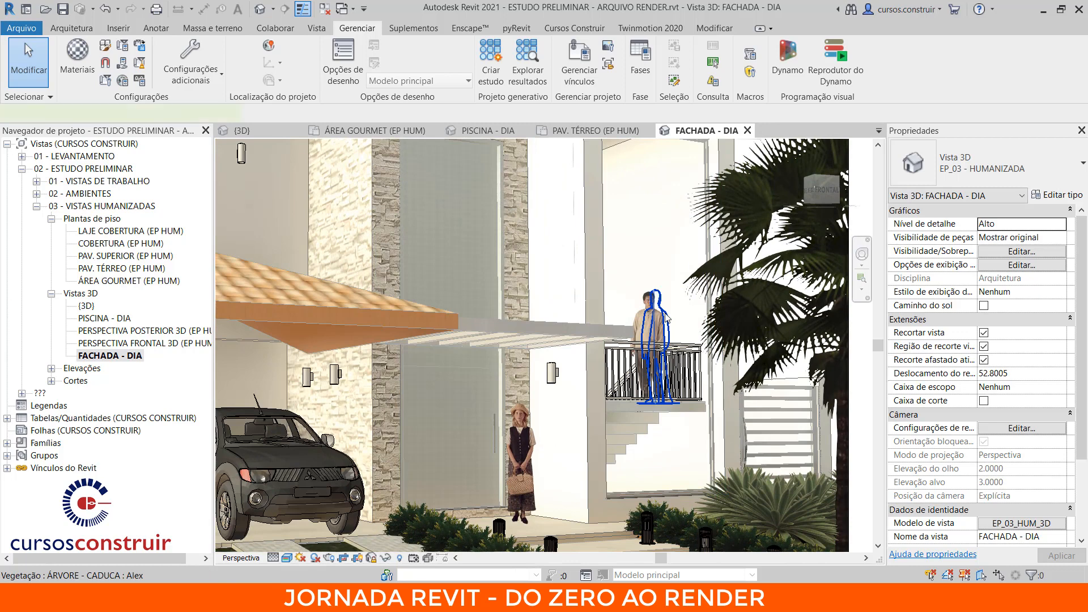
left_click(666, 319)
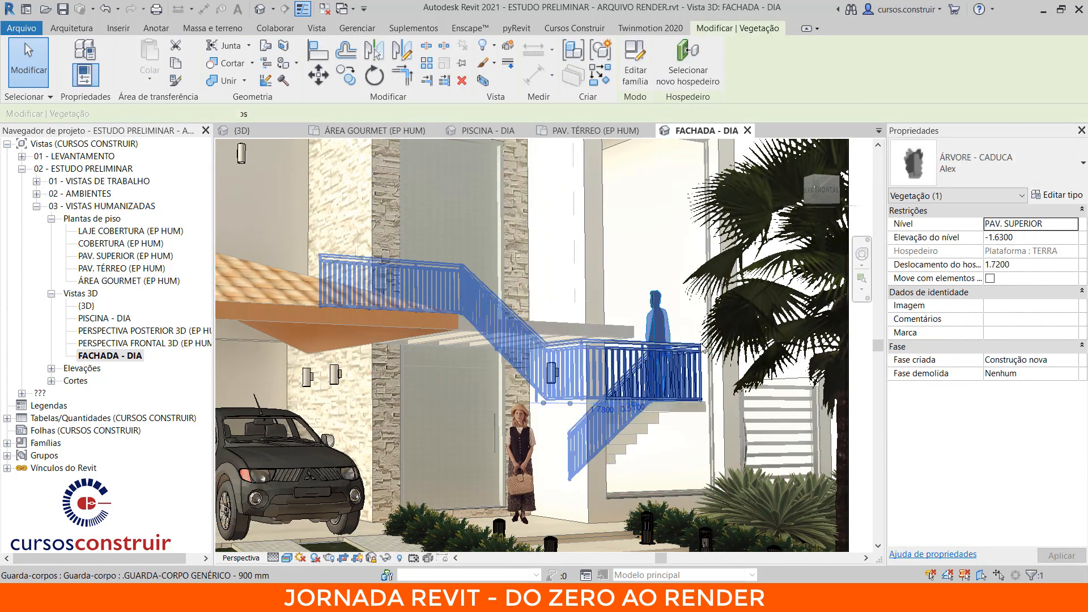
middle_click_drag(650, 409, 661, 336)
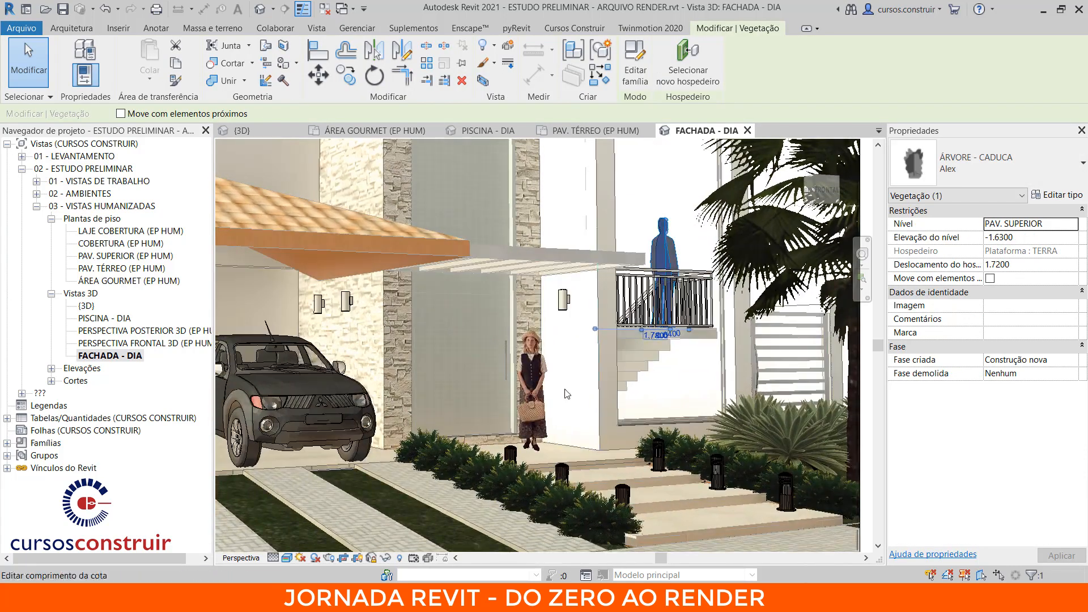
left_click(544, 394)
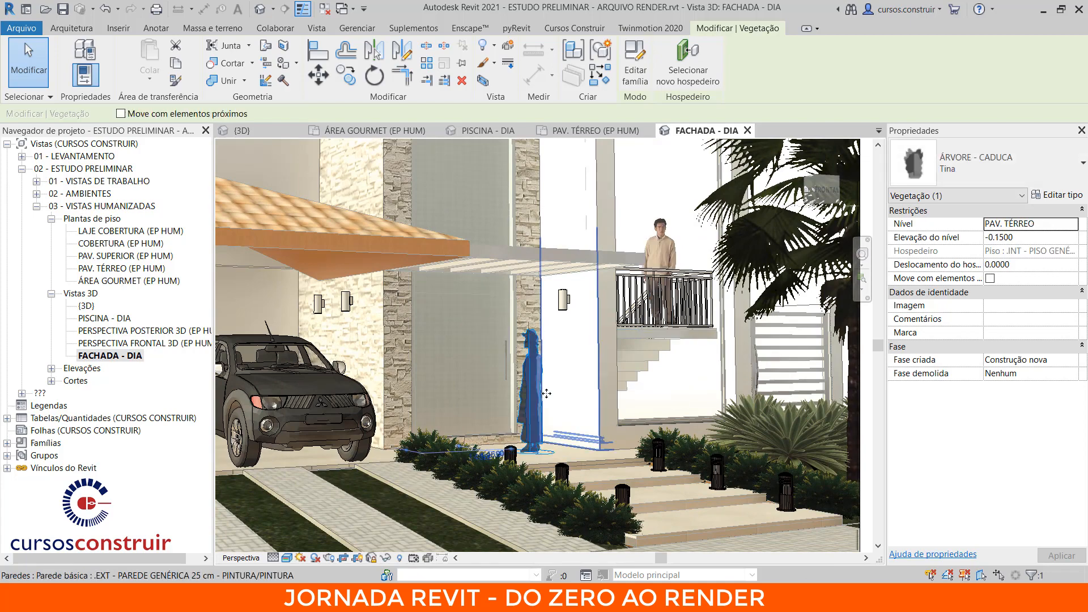
key("Escape")
scroll(556, 400, "down", 4)
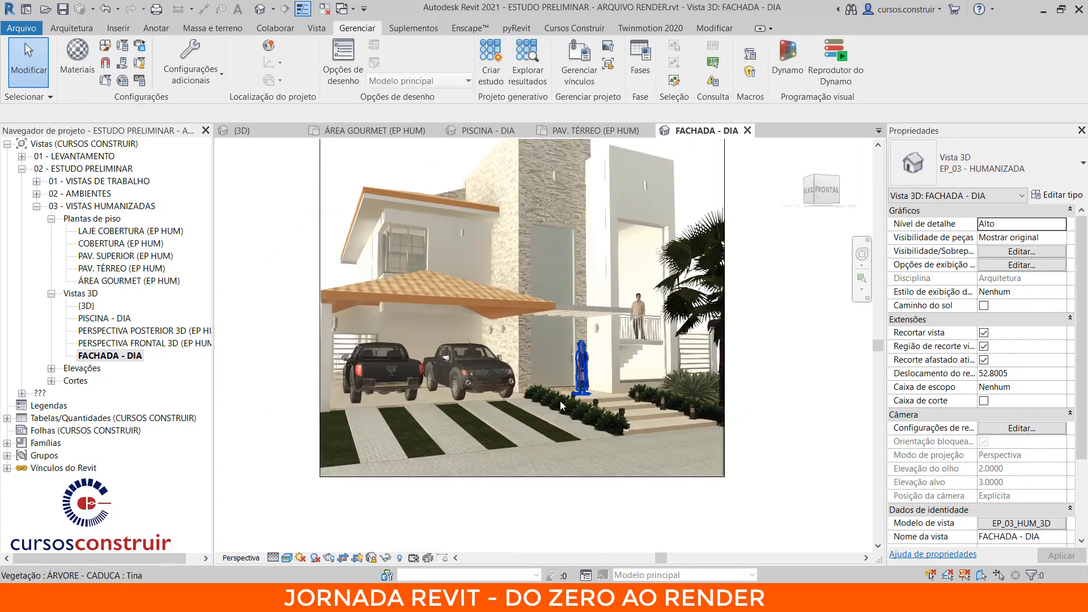
scroll(516, 404, "down", 1)
middle_click(339, 365)
middle_click(338, 364)
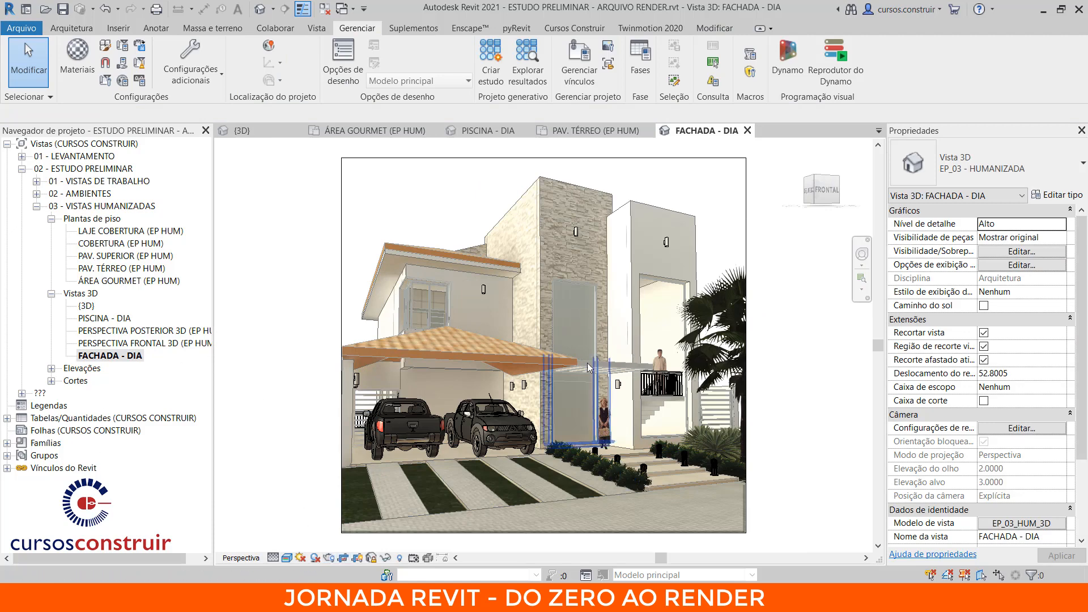
- Hide the stair landing's .GUARDA-CORPO GENÉRICO - 900 mm railing and apply the temporary hide permanently to the view
left_click(679, 379)
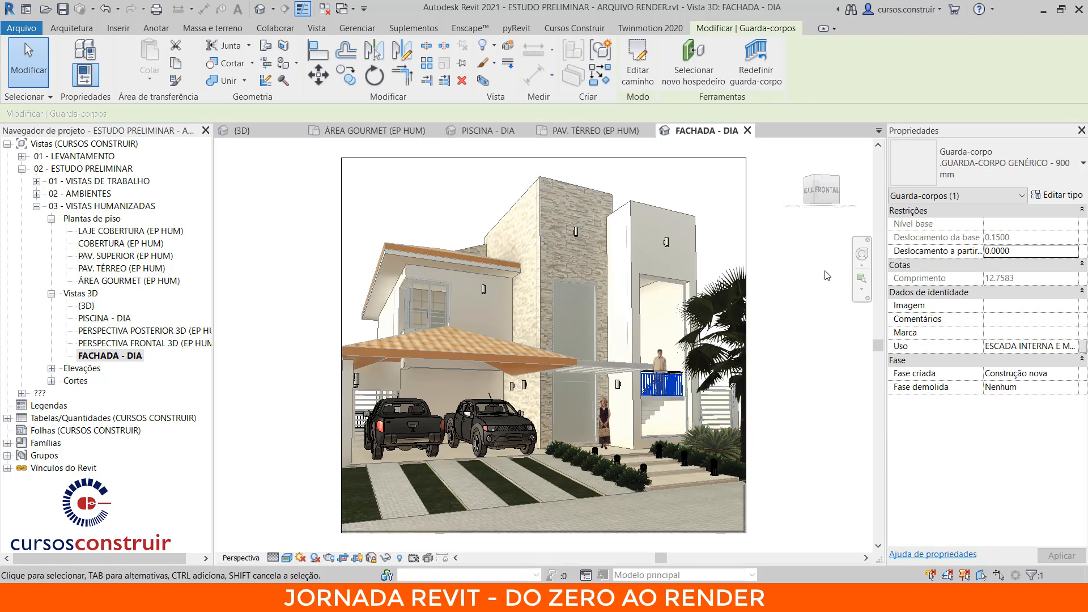
key("h")
key("h")
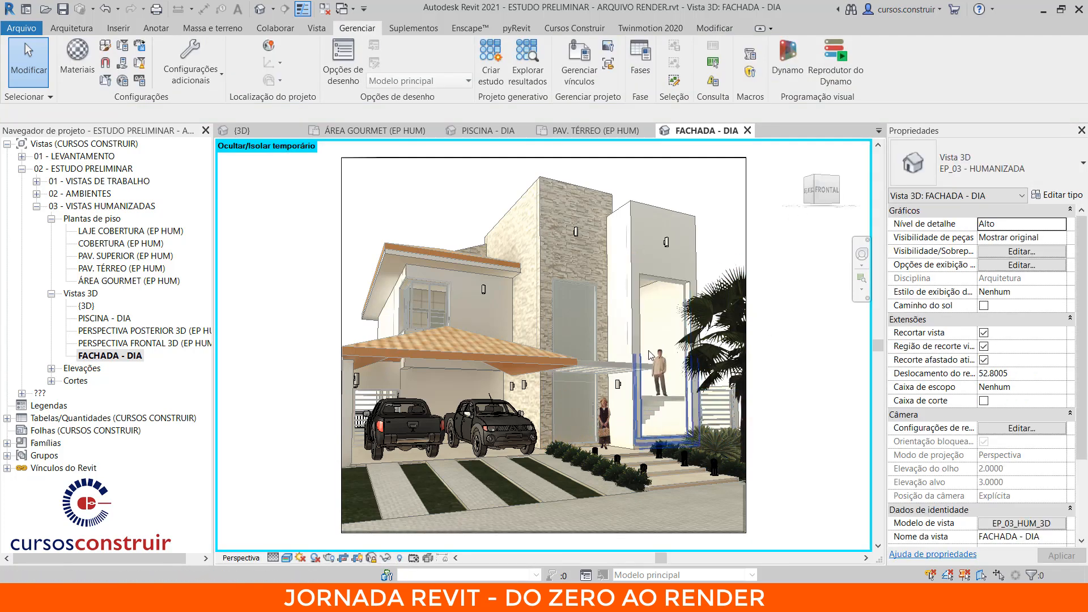
left_click(387, 559)
left_click(468, 460)
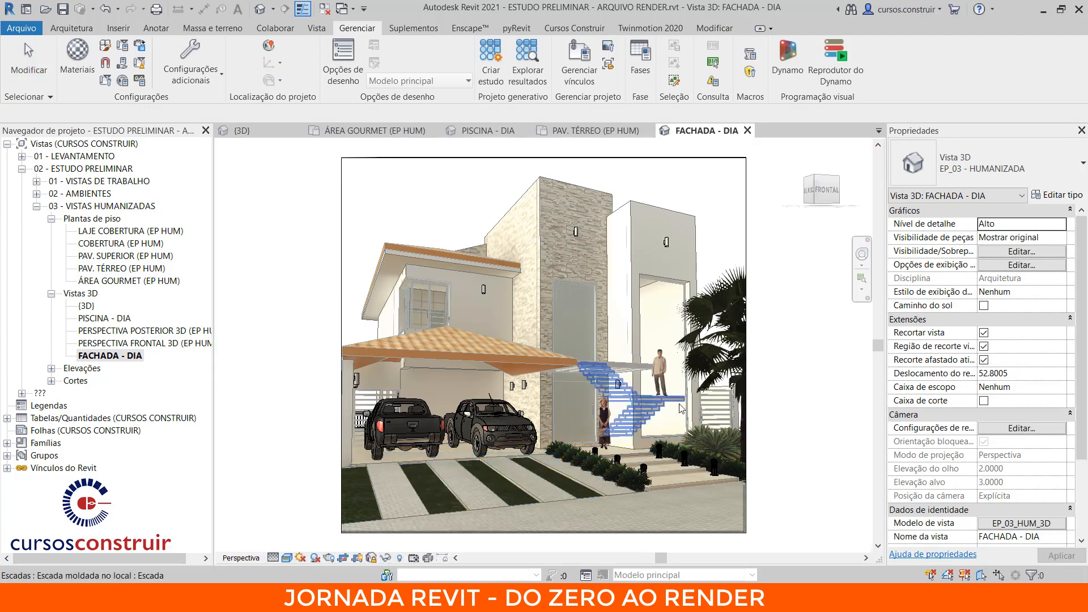
- Nudge the man on the stair landing slightly to the left and fit the whole view again
scroll(670, 394, "up", 5)
scroll(670, 400, "up", 1)
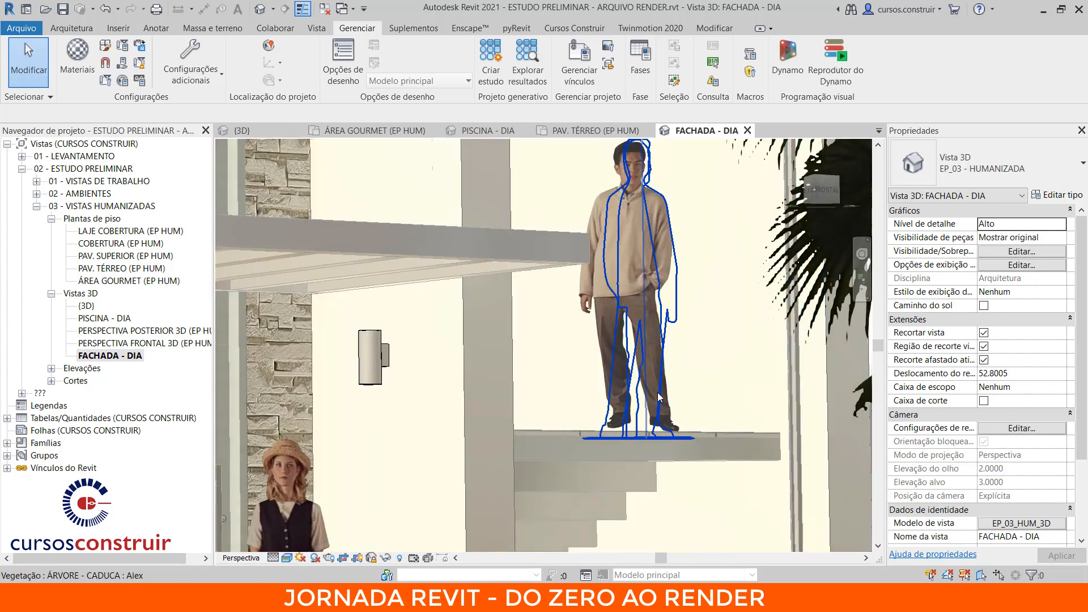
left_click(658, 404)
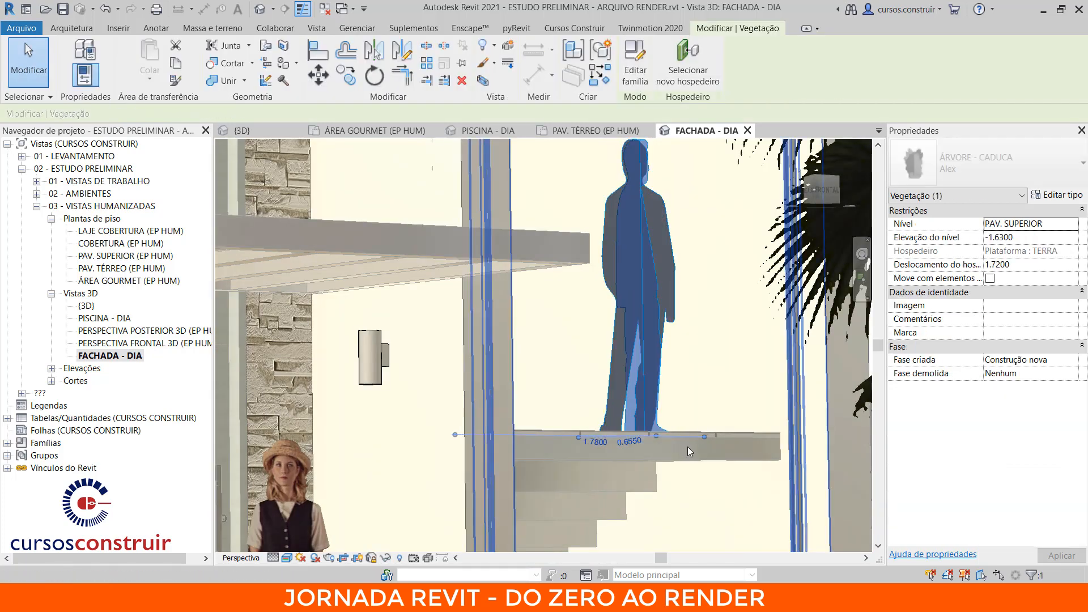
key("Left")
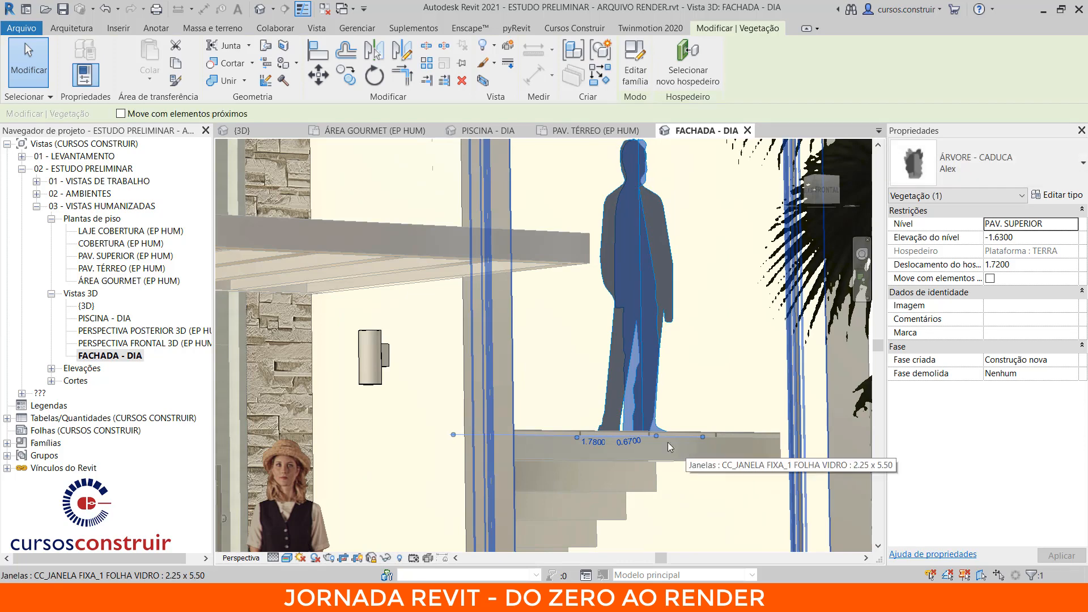
left_click(540, 426)
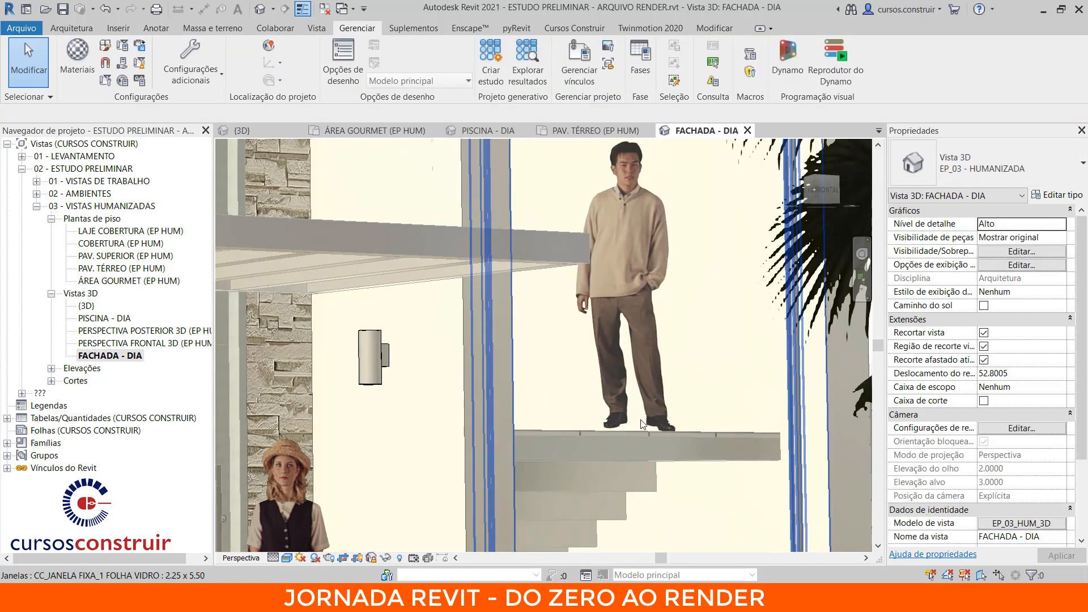
scroll(626, 385, "down", 6)
scroll(626, 385, "down", 5)
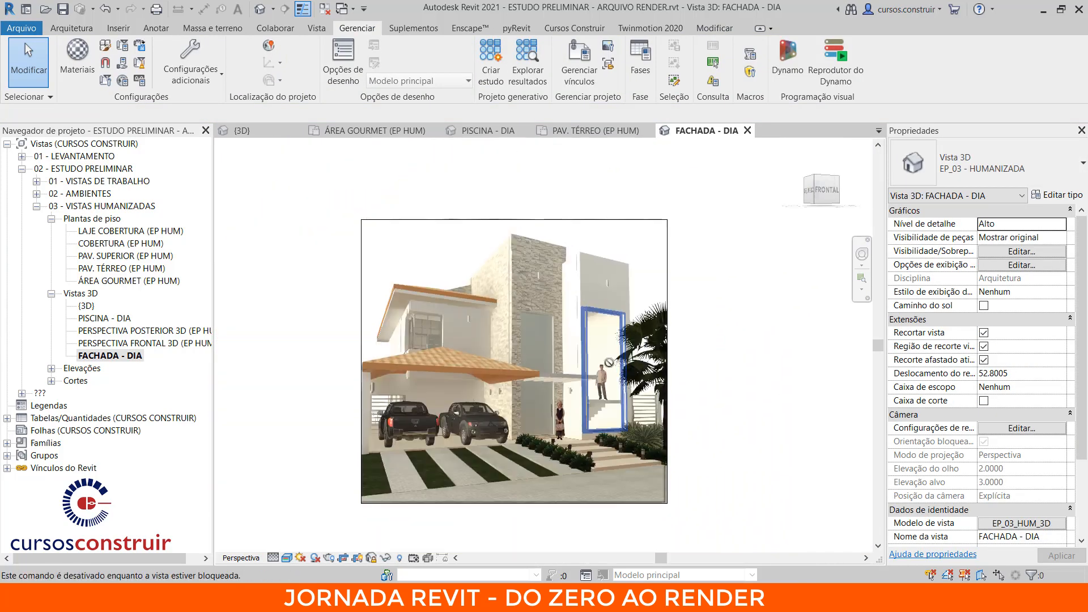
key("z")
key("f")
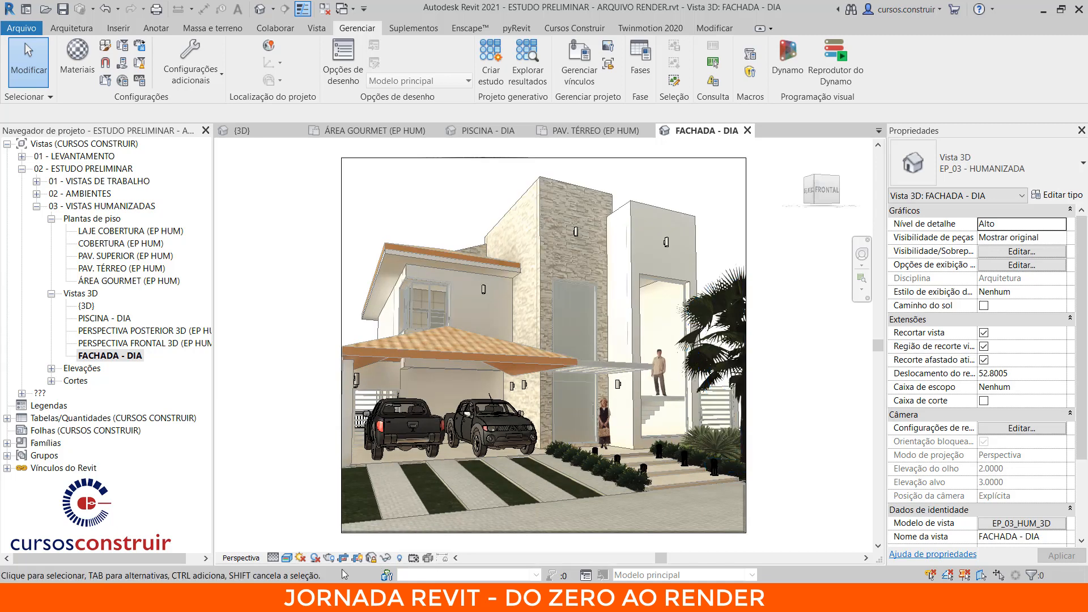
- In the rendering settings, change the background image's scale option to Altura
left_click(329, 557)
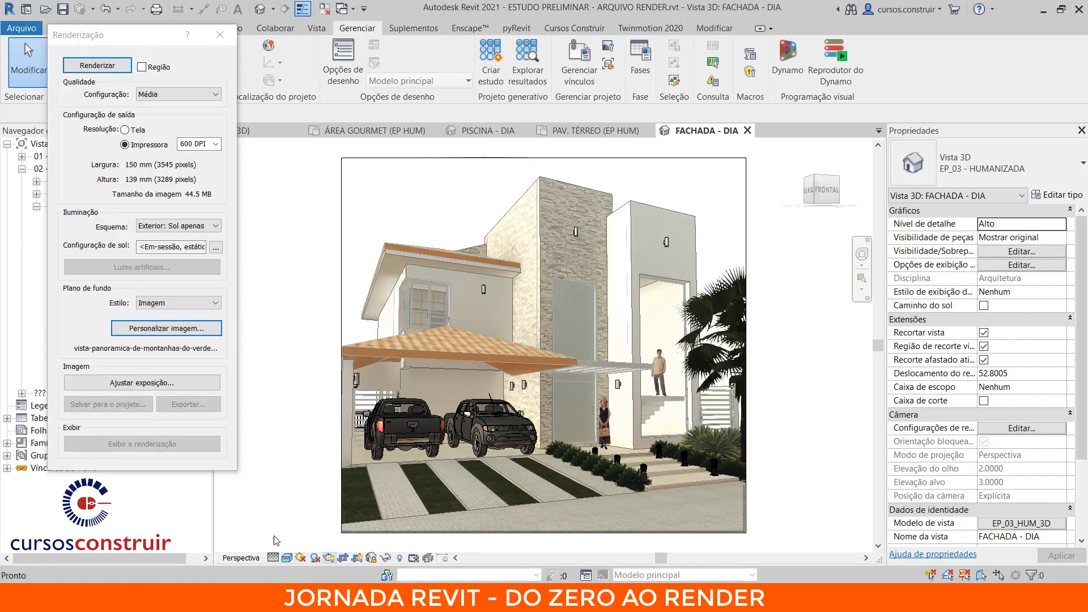
left_click(173, 328)
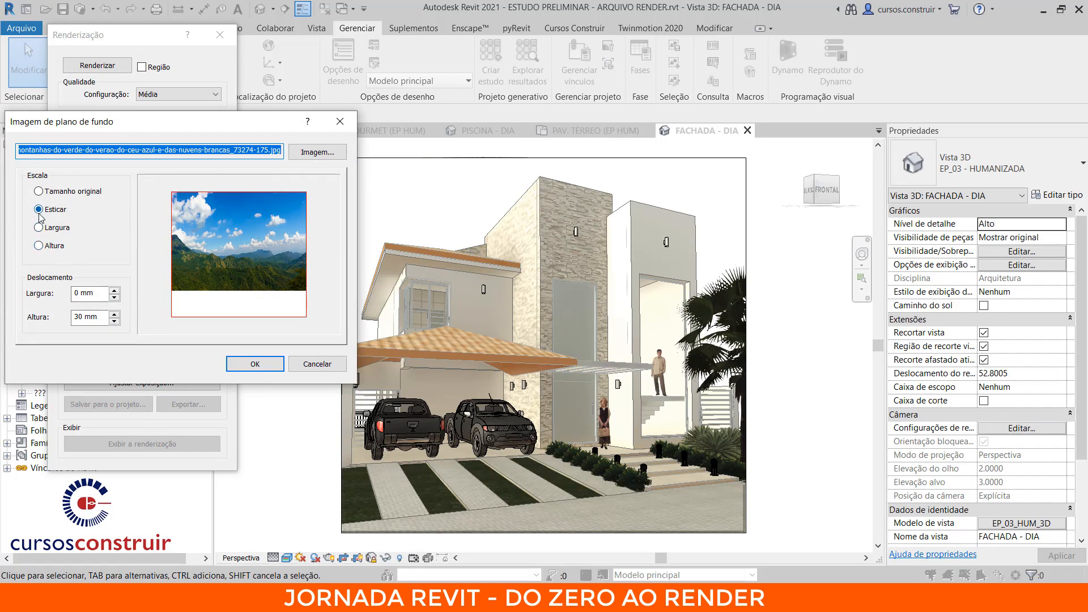
left_click(38, 246)
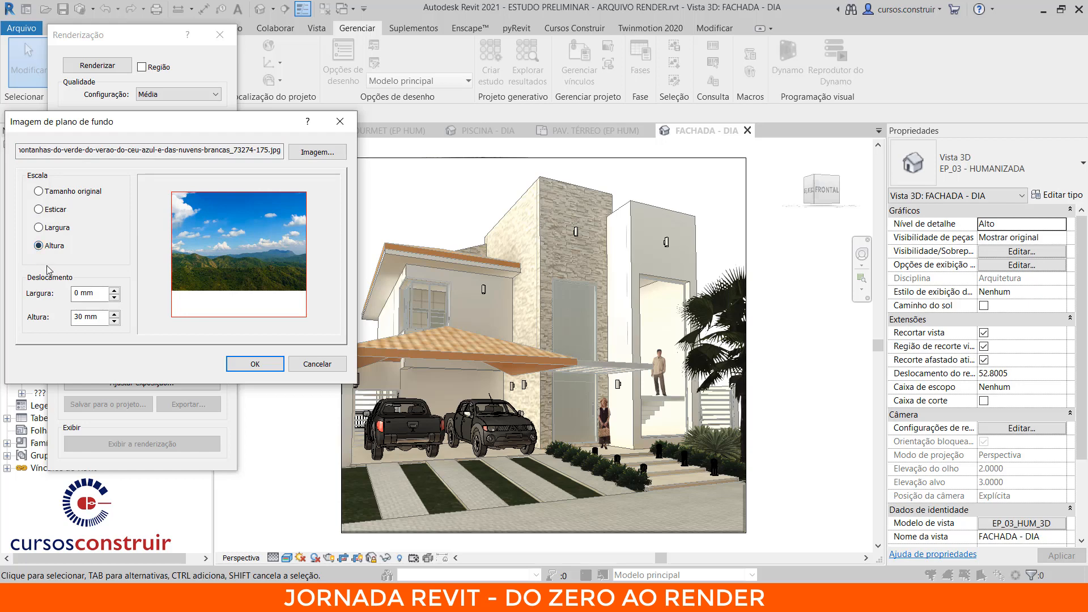
left_click(38, 210)
left_click(39, 246)
left_click(249, 362)
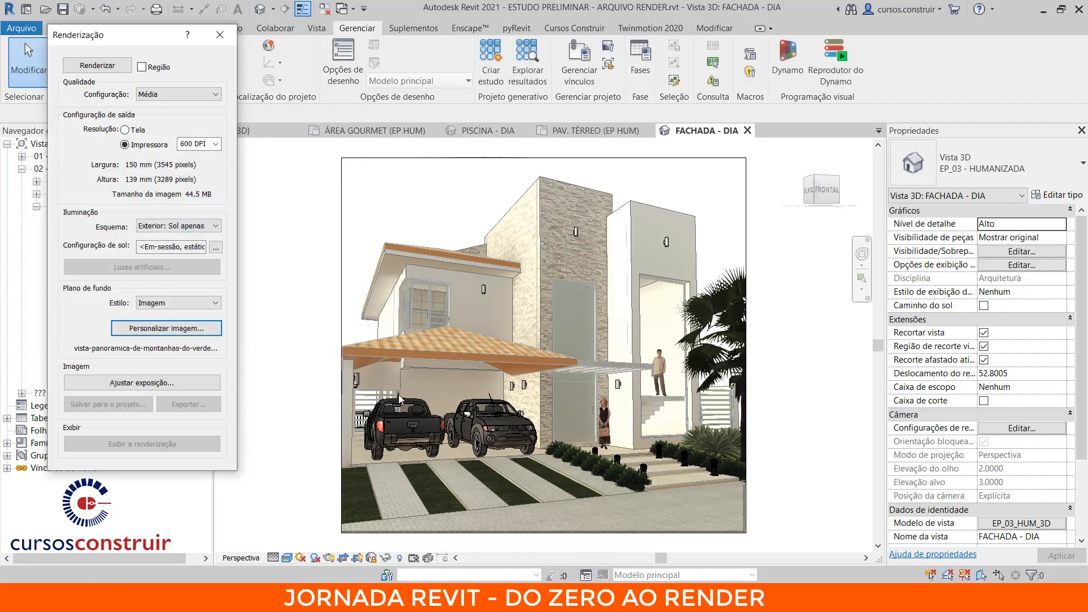
- Render the FACHADA - DIA view with the current settings and save the rendered image to the project
left_click(97, 66)
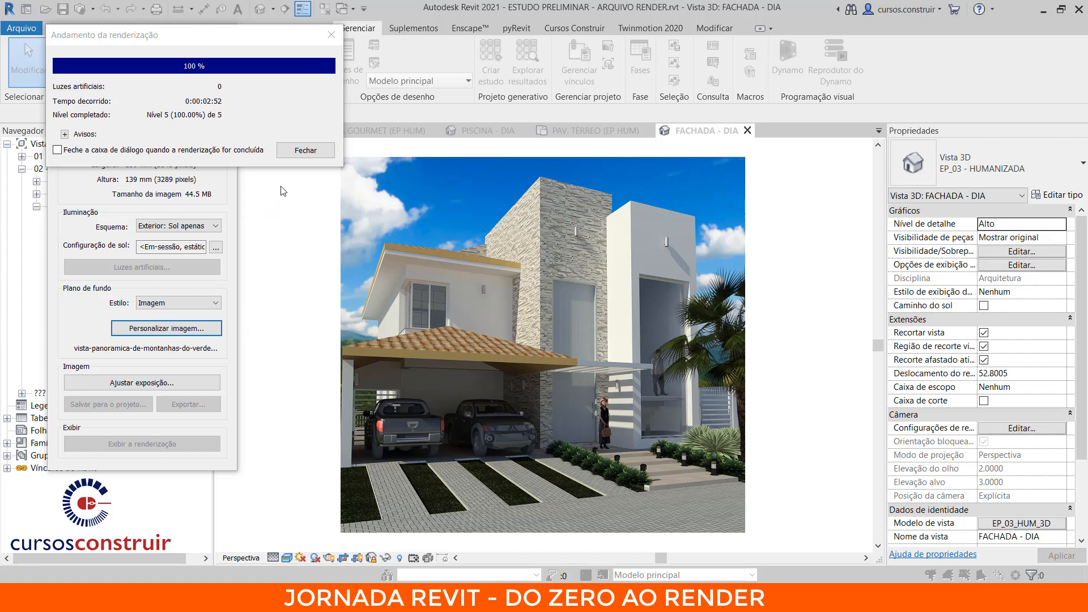
left_click(302, 150)
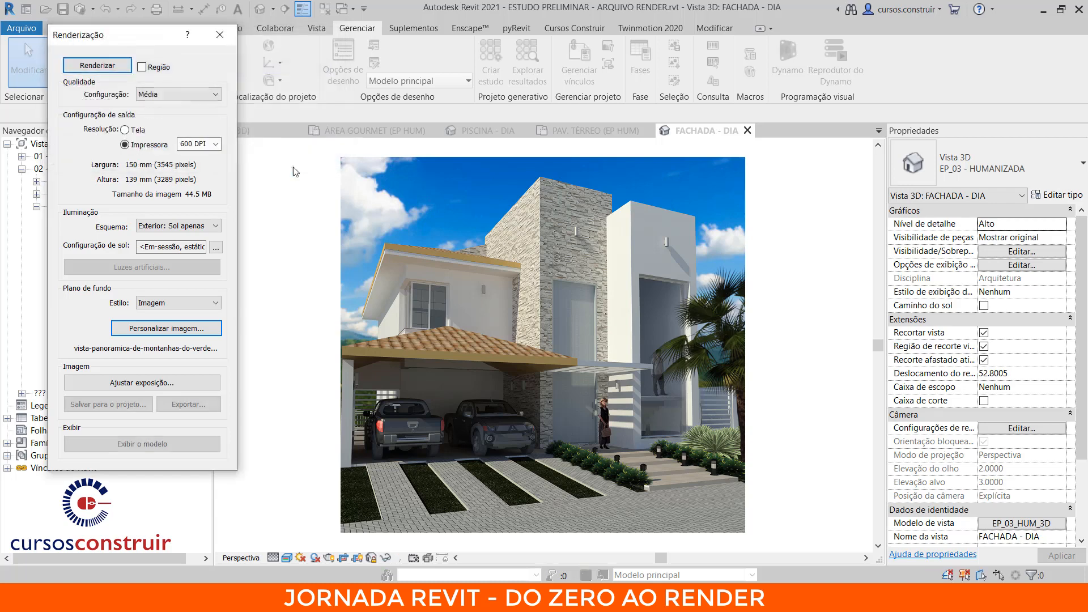
left_click(124, 409)
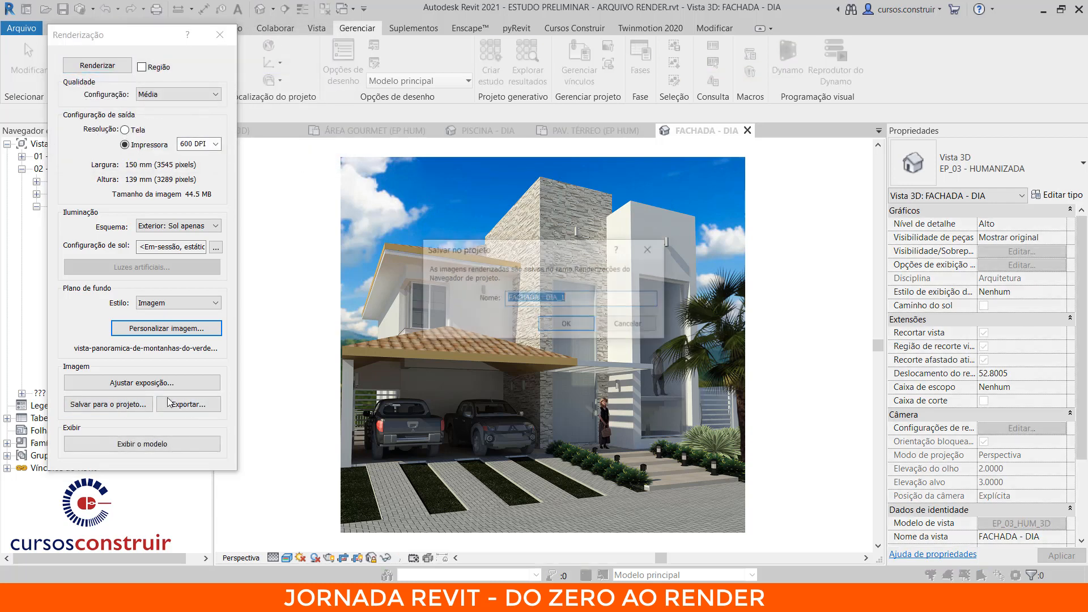
left_click_drag(567, 298, 558, 298)
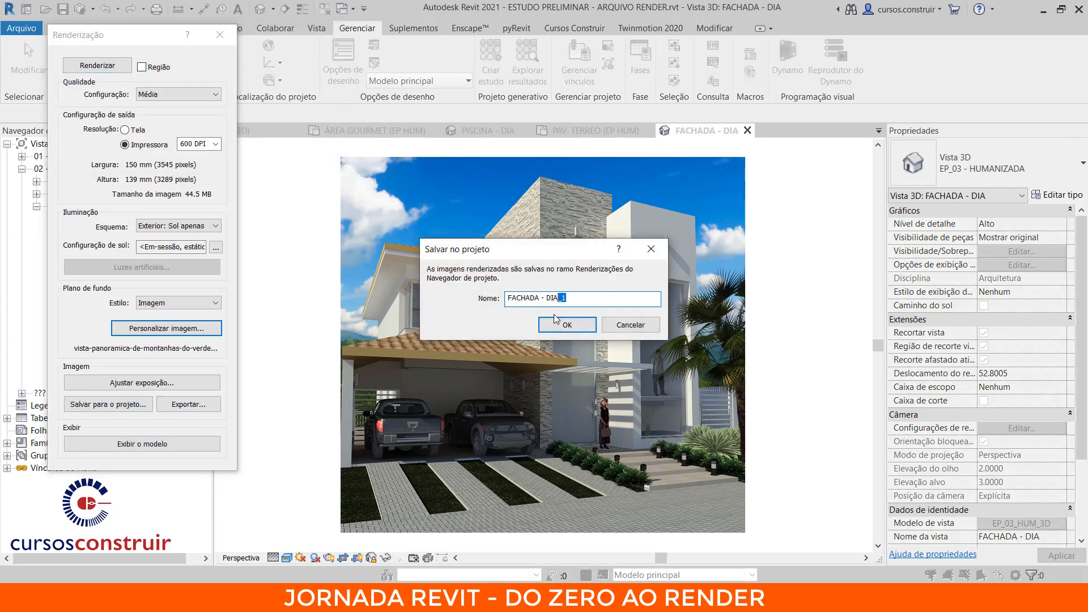
key("Return")
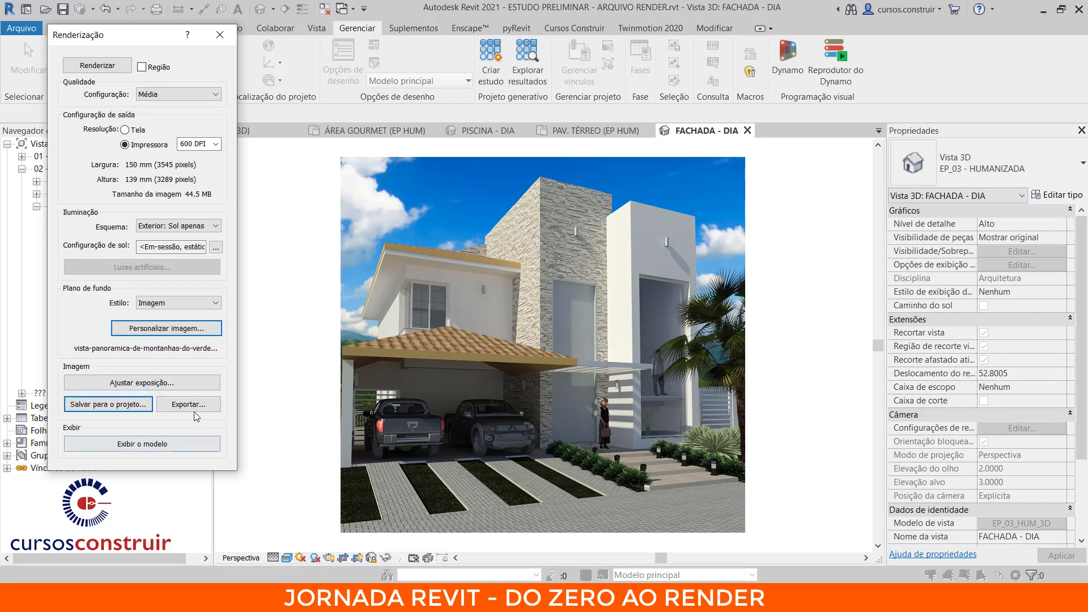
- Export the rendered image as a JPEG named FACHADA - DIA in the folder one level above FUNDOS
left_click(193, 407)
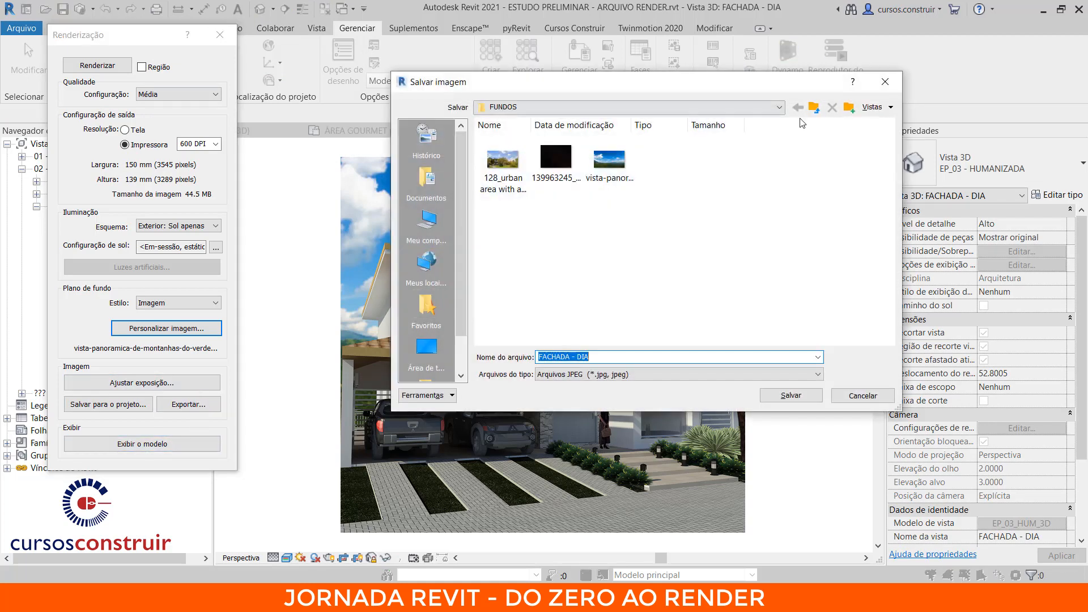
left_click(814, 107)
left_click(802, 396)
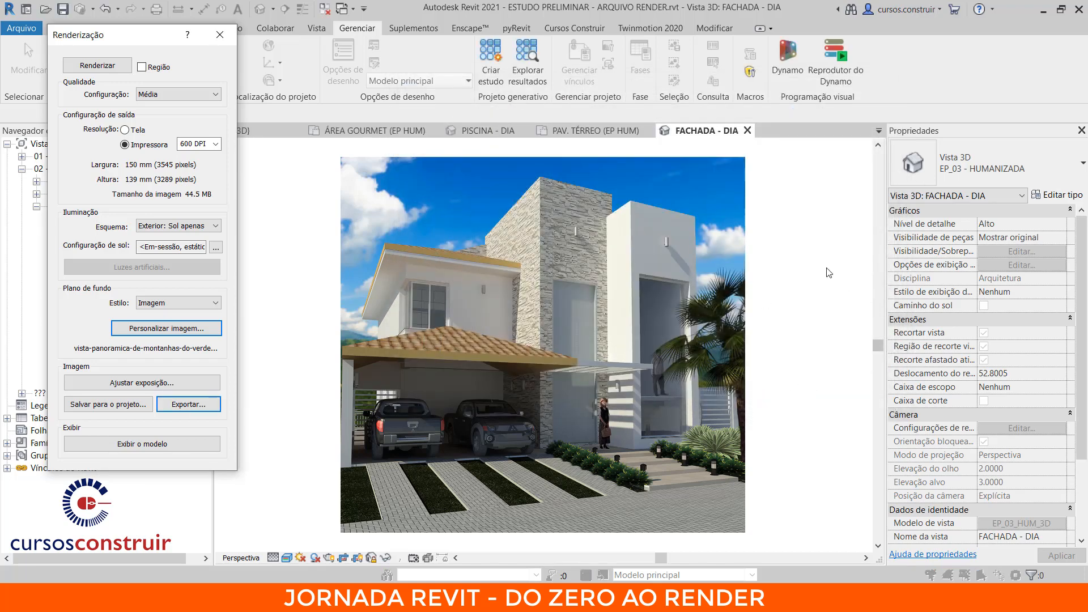
- Close the rendering settings and all inactive views, and save the project
left_click(219, 35)
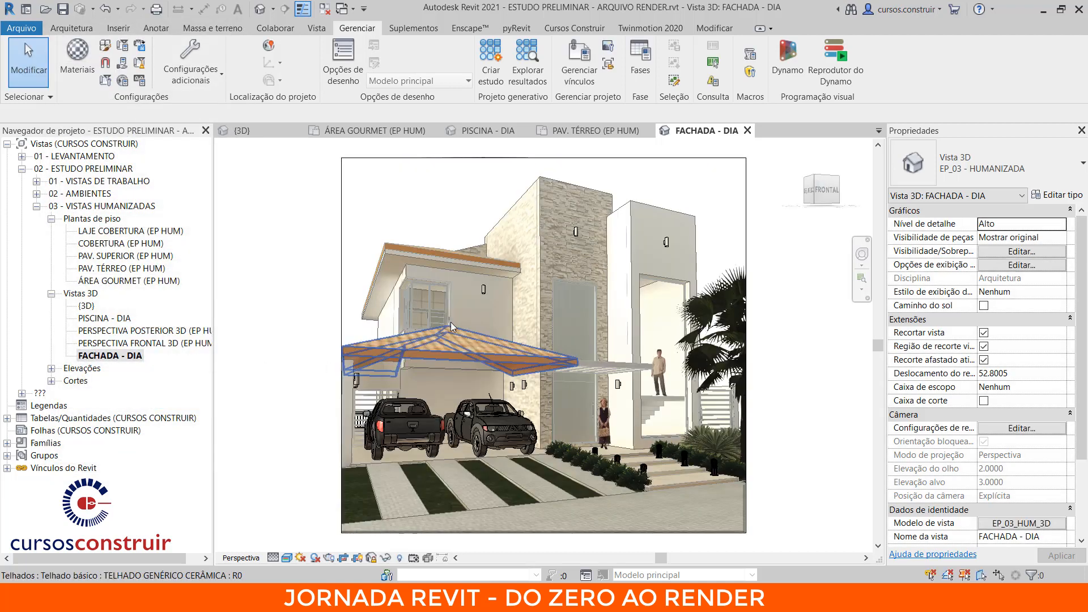
left_click(324, 9)
left_click(63, 9)
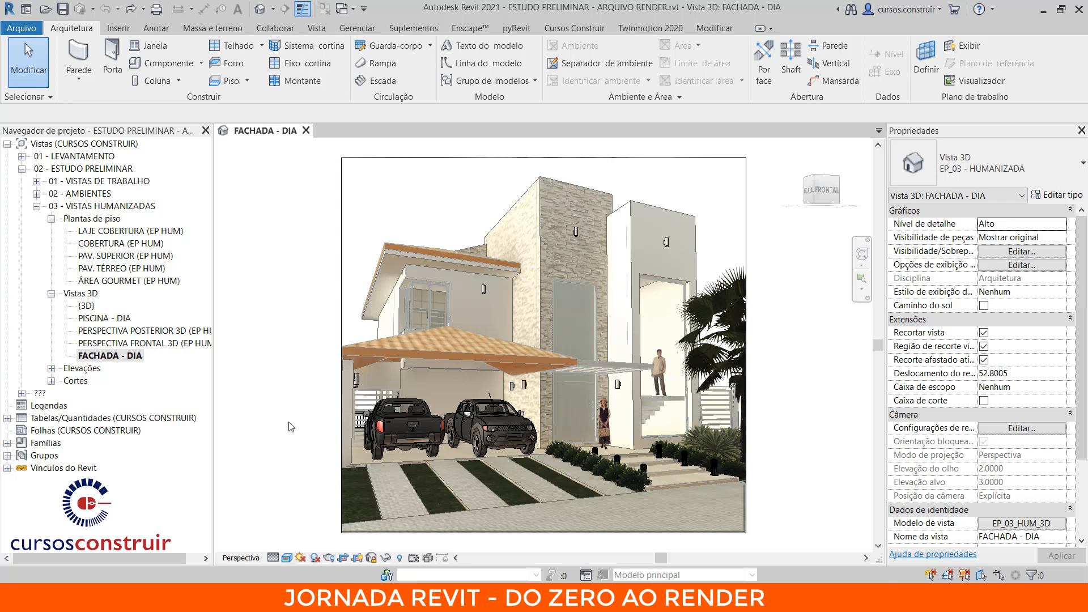
- Duplicate the FACHADA - DIA view, rename the copy FACHADA - NOITE and open it
right_click(100, 358)
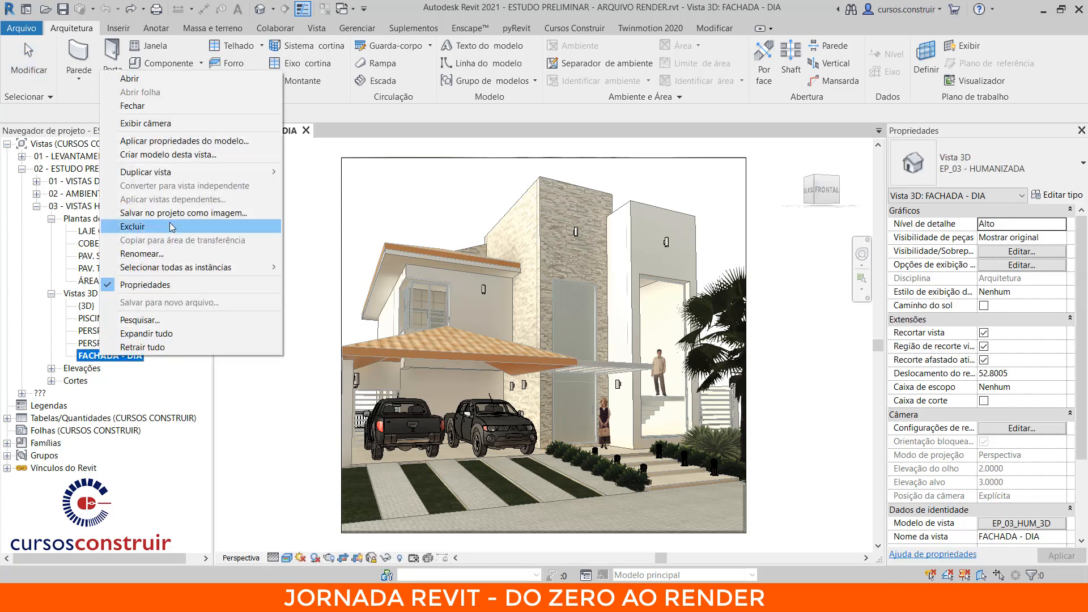
mouse_move(191, 173)
left_click(322, 172)
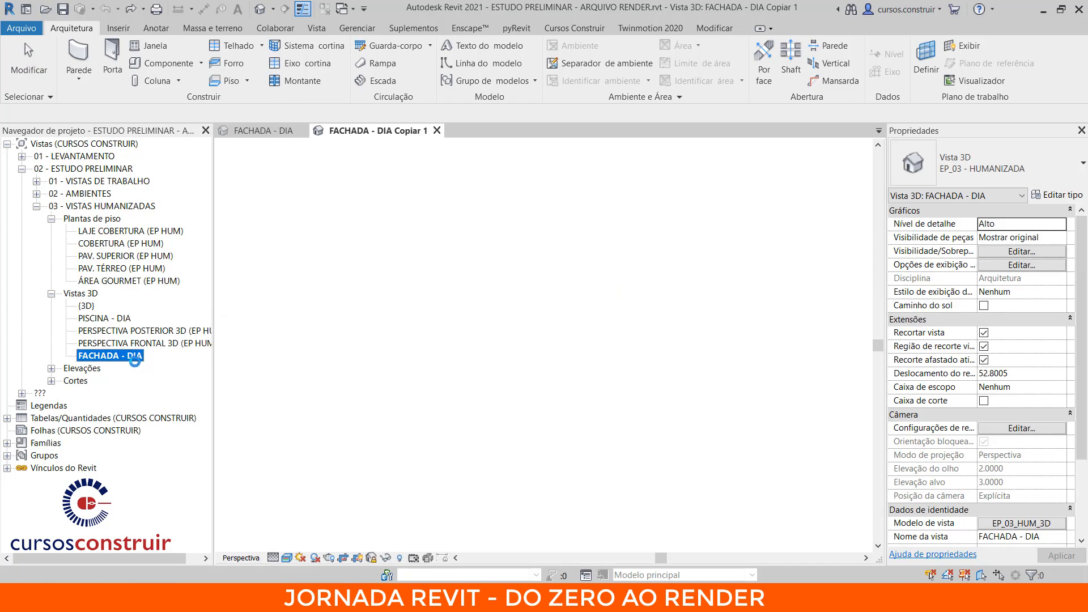
right_click(151, 358)
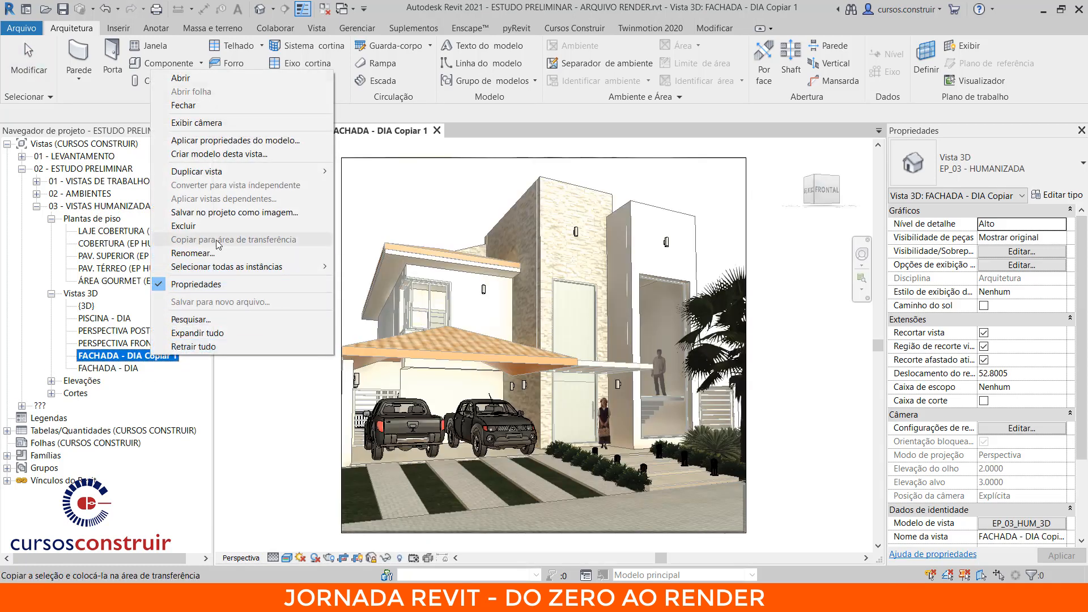
left_click(207, 255)
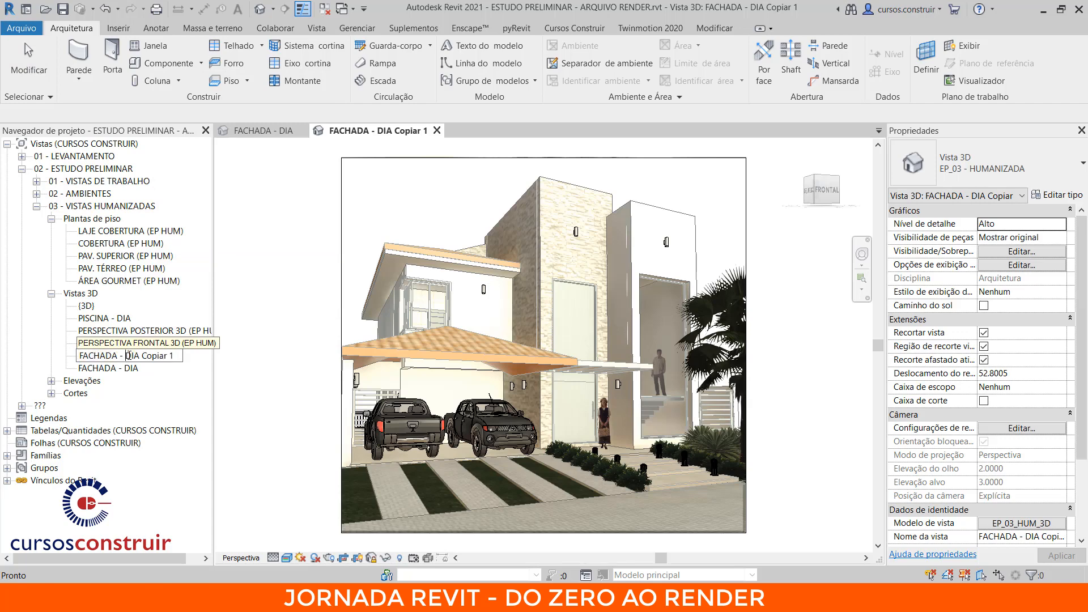
left_click_drag(125, 356, 174, 356)
type("n")
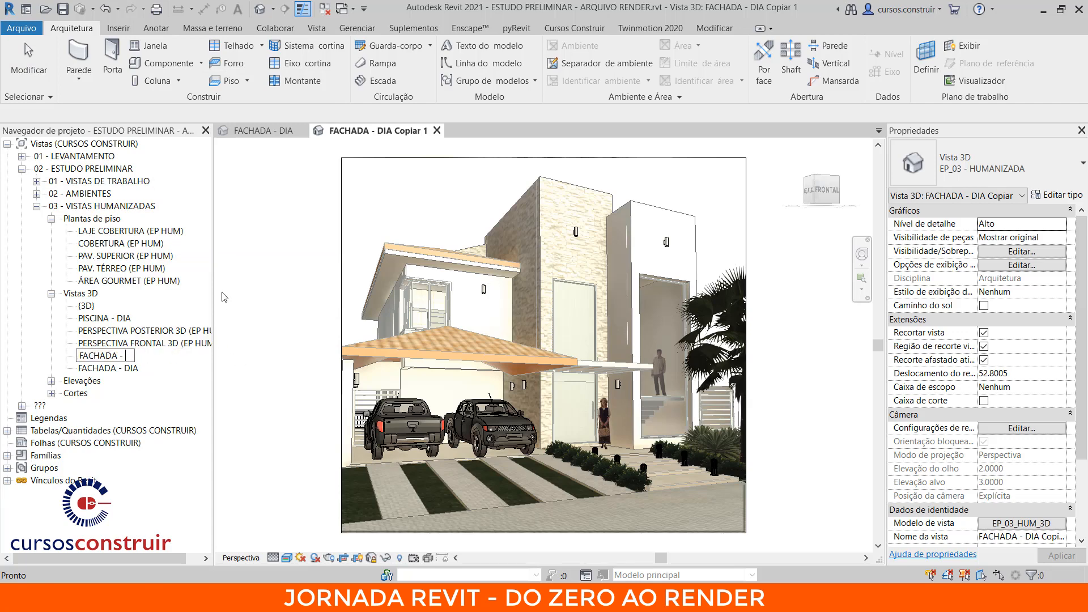
type("OITE")
key("Return")
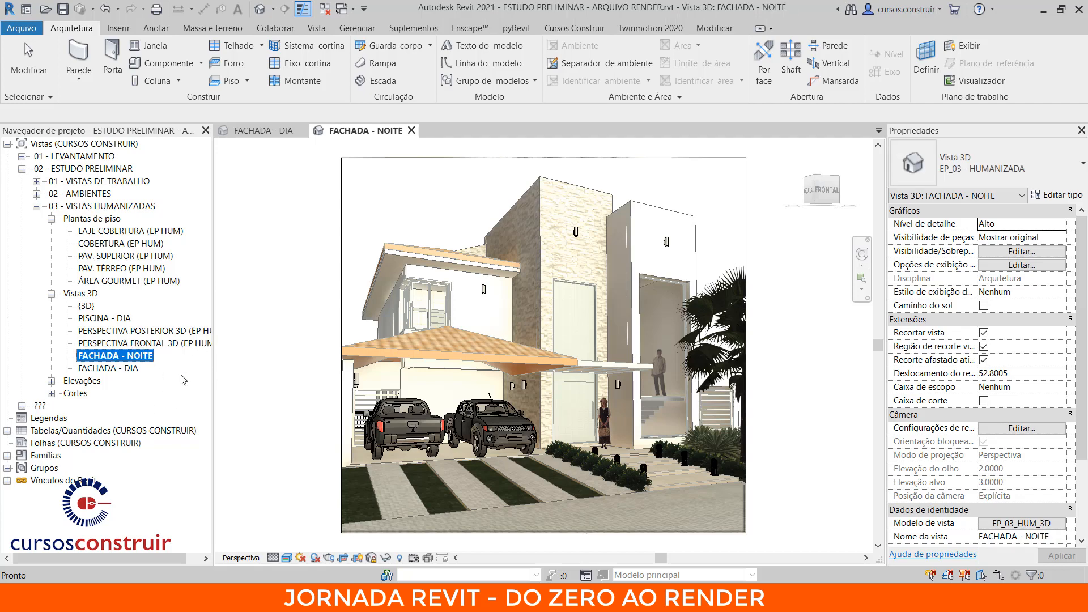
double_click(144, 354)
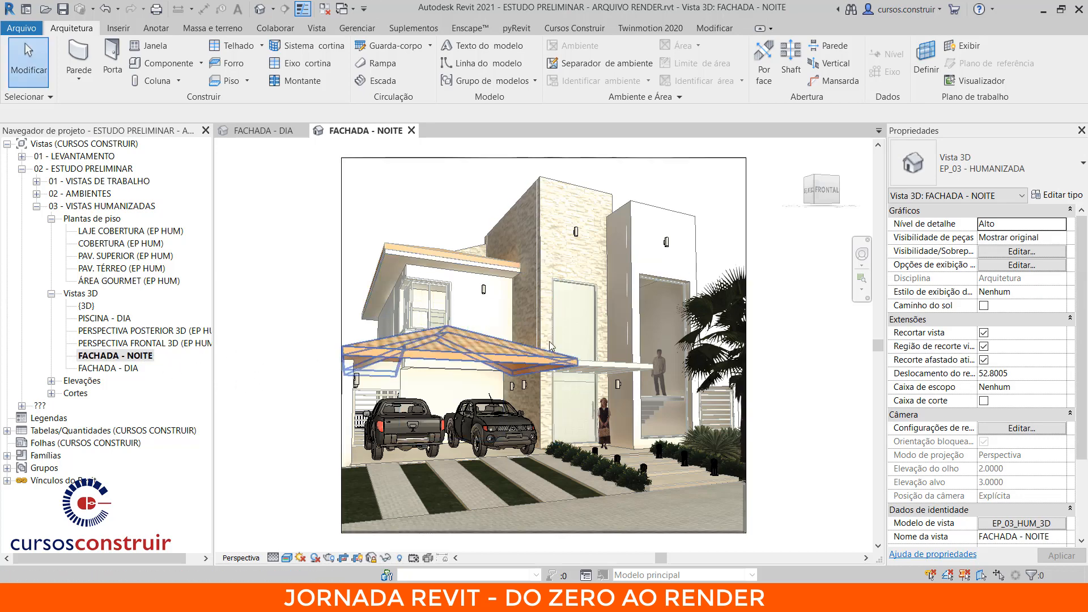
- In the EP_03_HUM_3D view template, turn on the Fonte luminosa subcategory of Luminárias and apply the template
left_click(1001, 528)
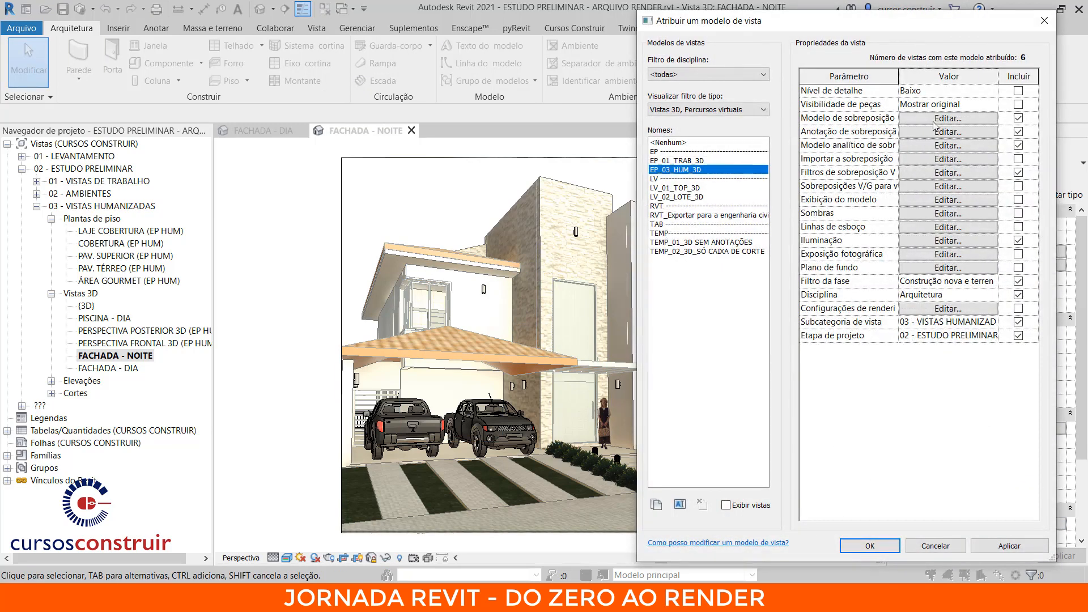
left_click(929, 121)
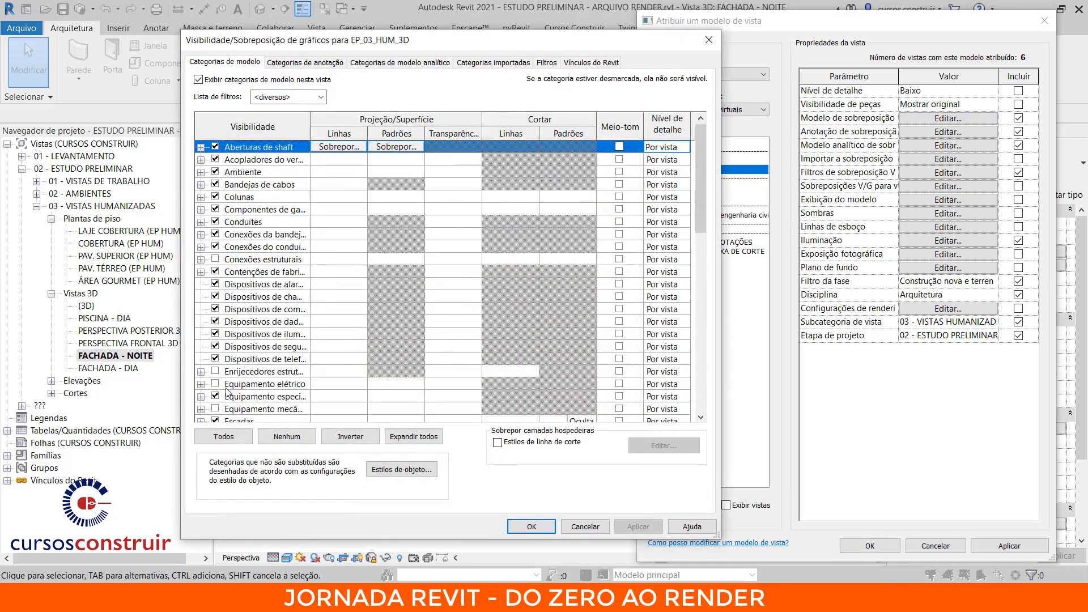
scroll(227, 390, "down", 7)
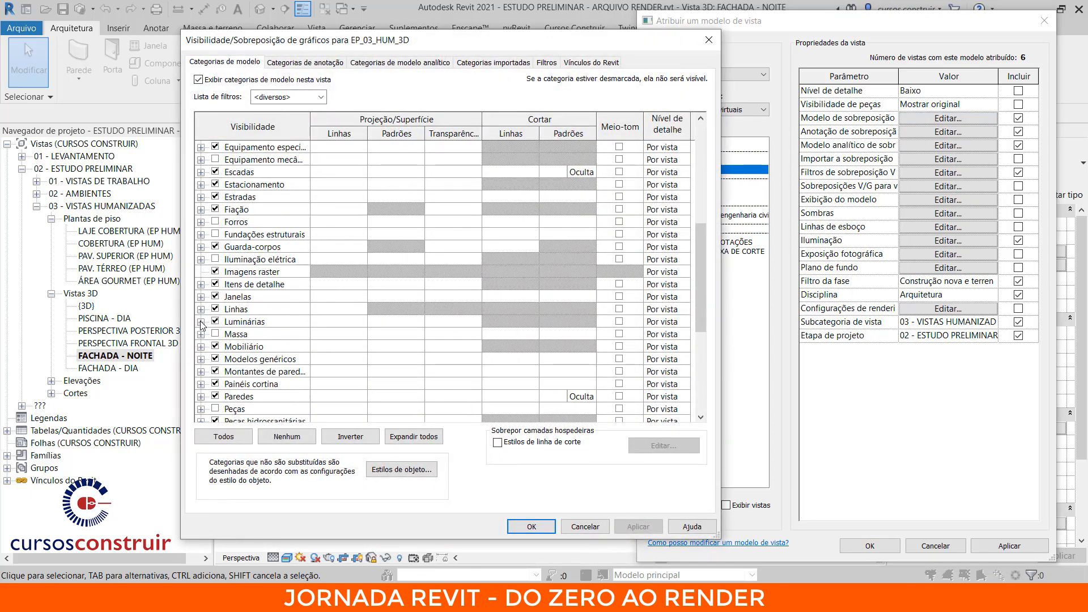
left_click(201, 322)
left_click(230, 346)
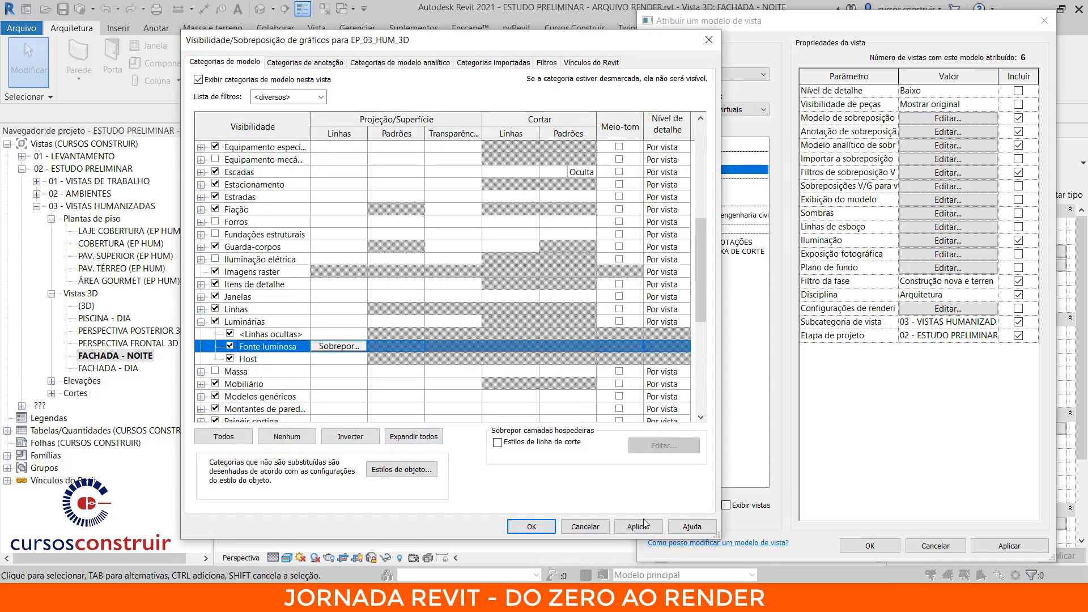
left_click(635, 527)
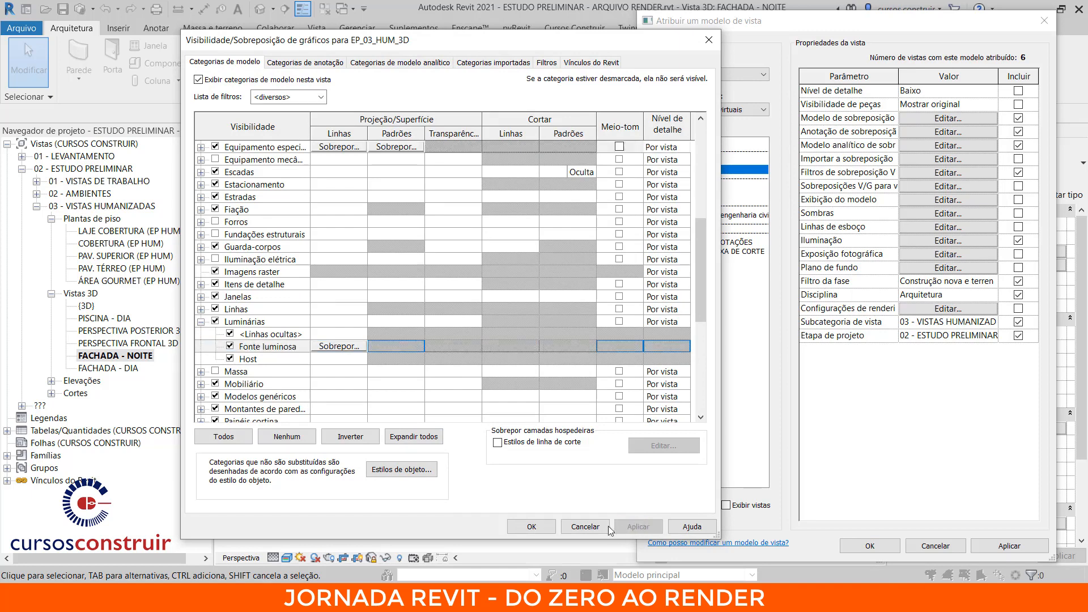
left_click(532, 527)
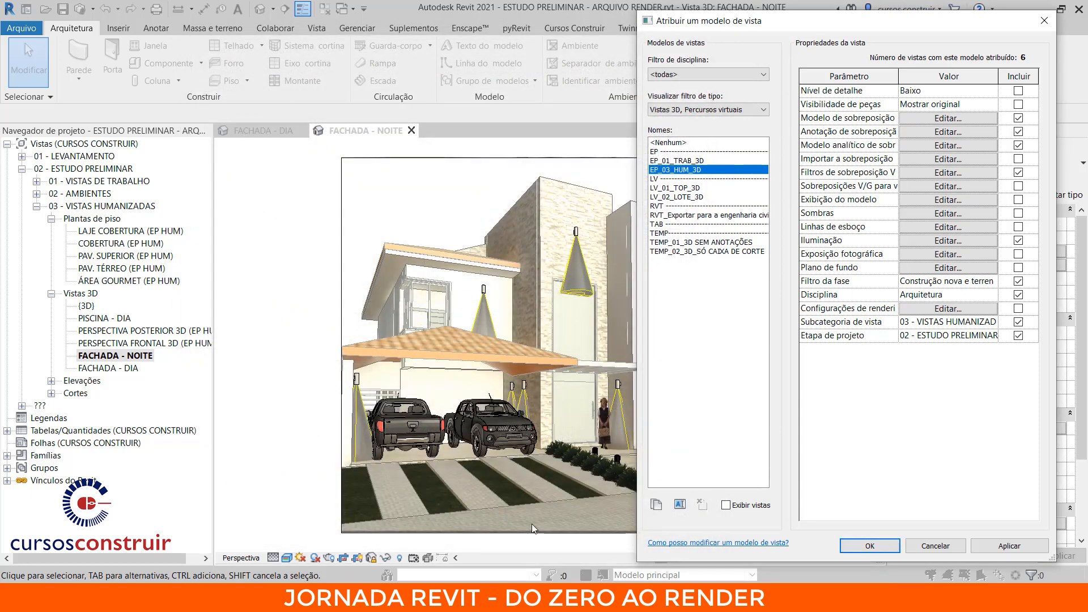
left_click(1009, 544)
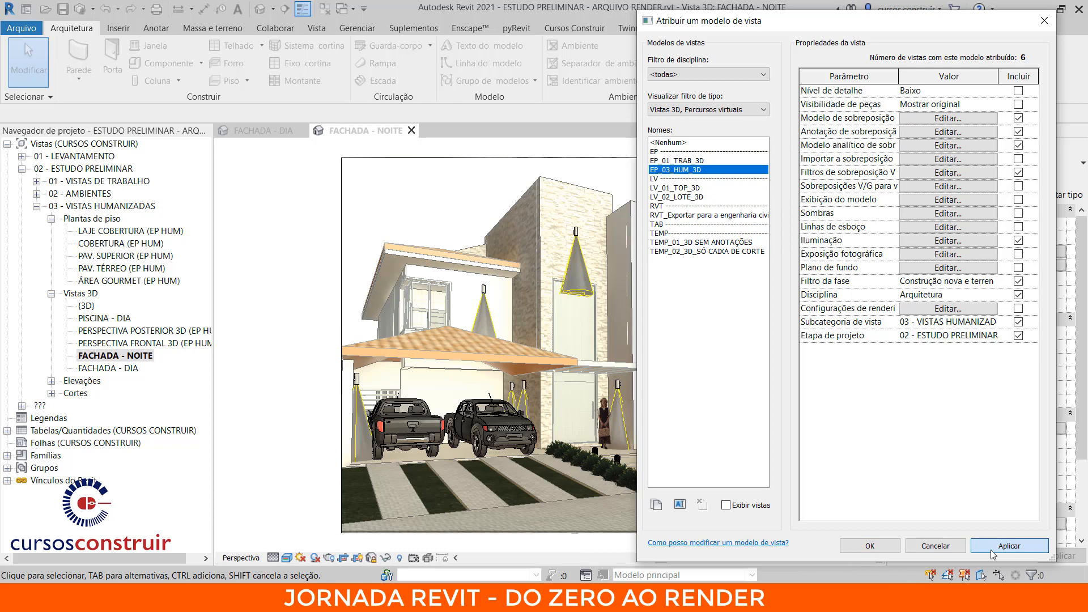
left_click(865, 549)
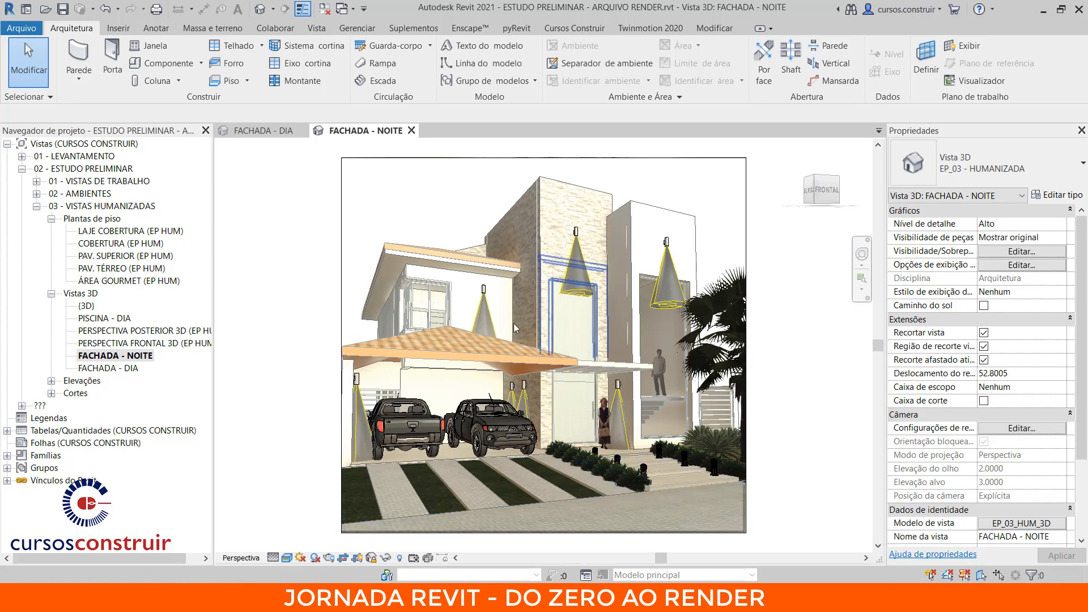
- In the PAV. TÉRREO (EP HUM) plan, place an Iluminação de estúdio - Faixo 120V centred on the garden-side floor lamp of the frontmost entrance step
double_click(120, 268)
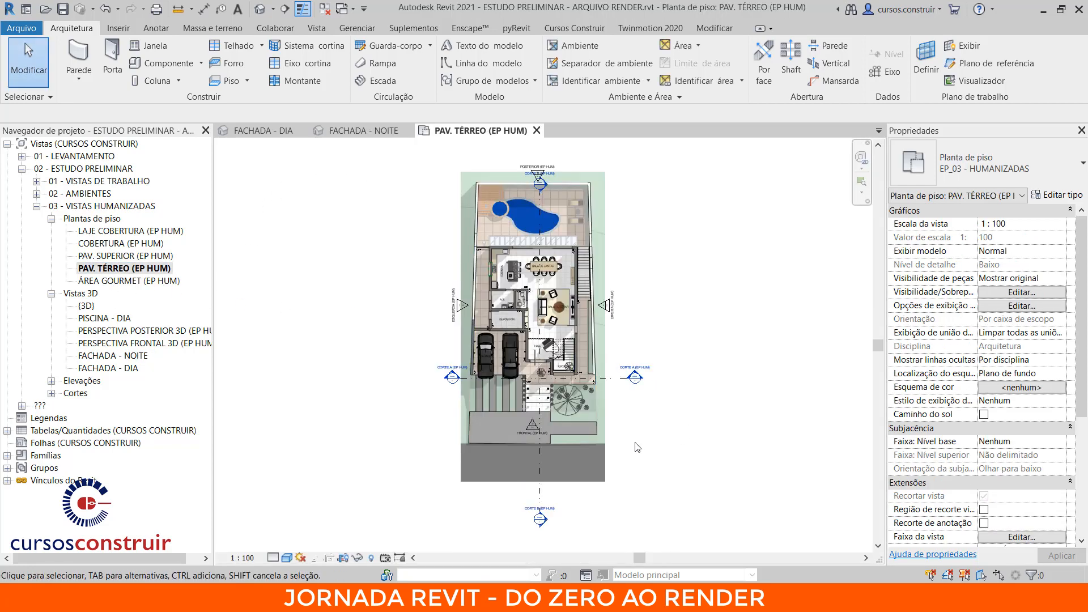
scroll(571, 416, "up", 4)
scroll(614, 433, "up", 3)
middle_click_drag(594, 431, 574, 429)
scroll(573, 428, "up", 1)
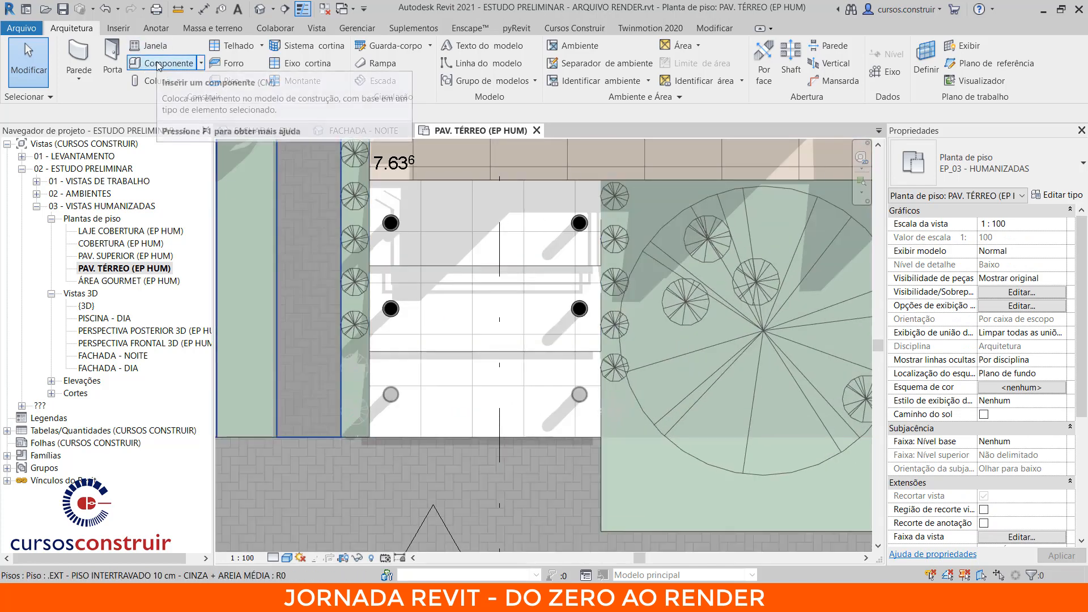
left_click(162, 63)
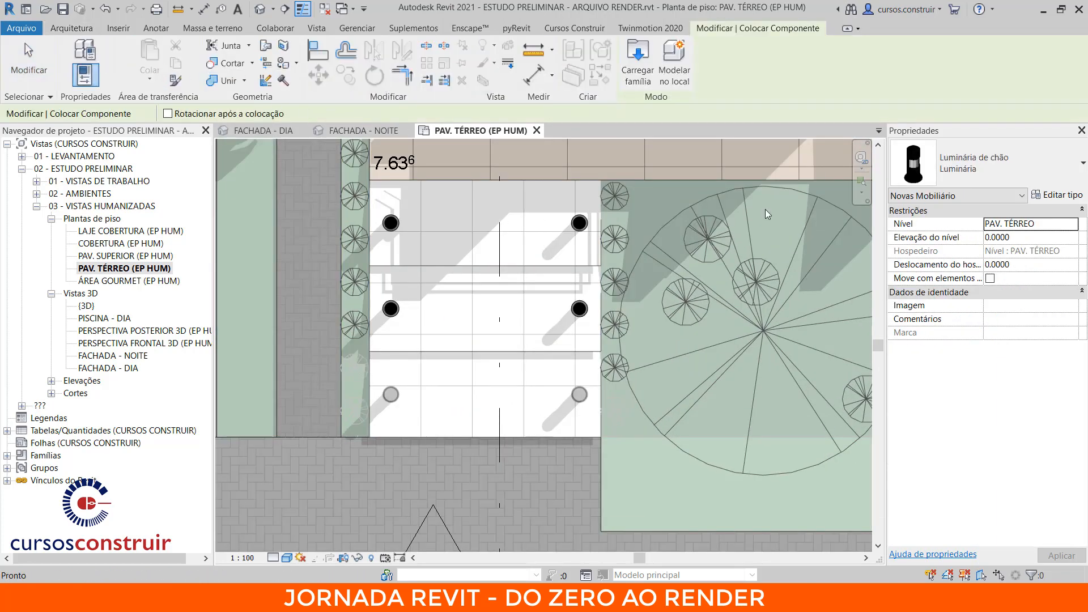
left_click(1017, 175)
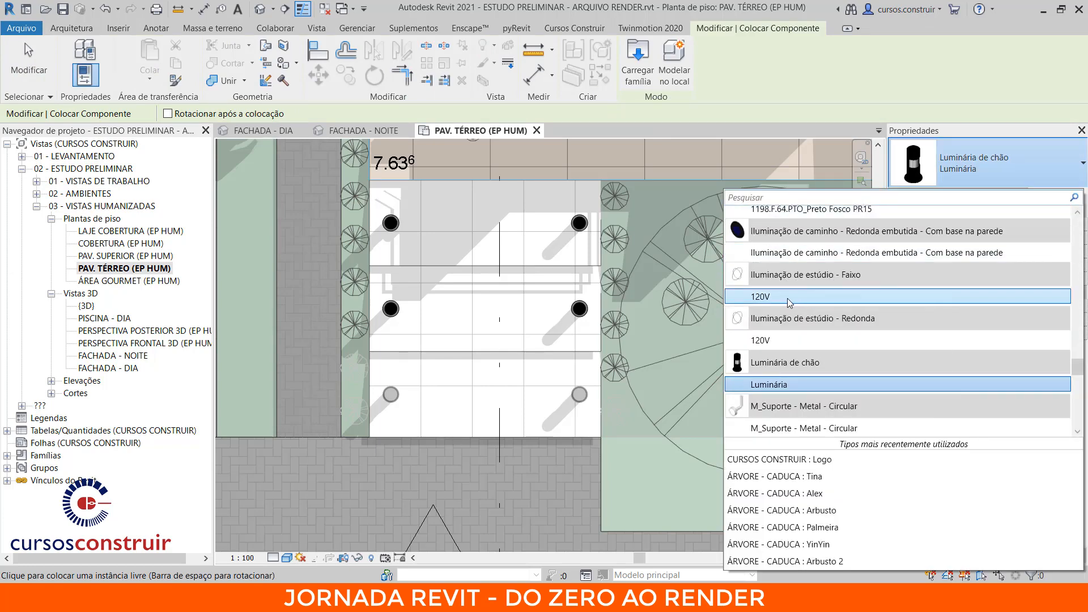
left_click(766, 298)
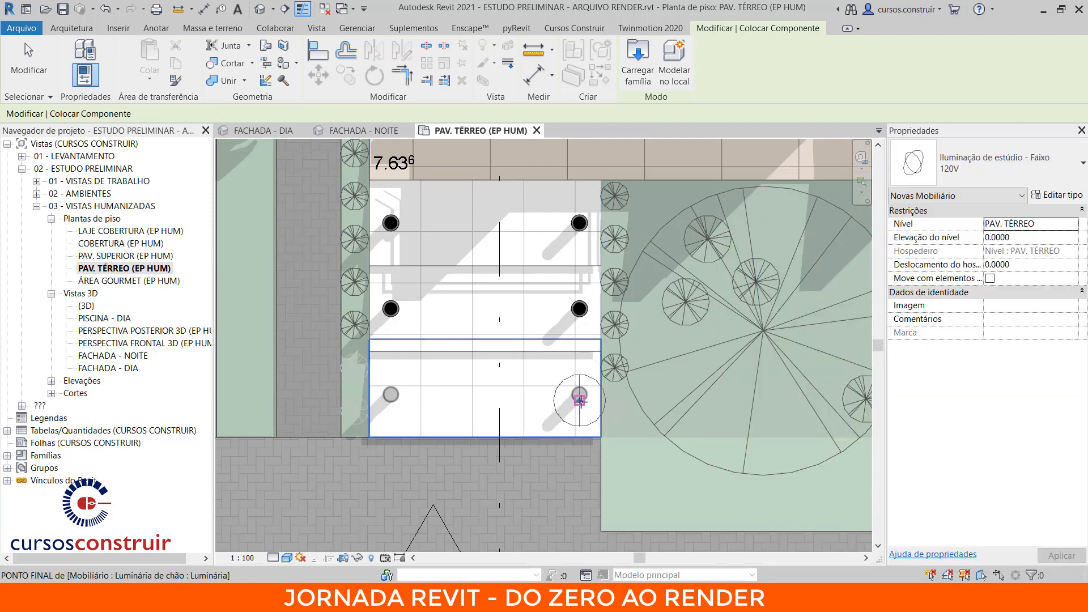
scroll(579, 400, "up", 4)
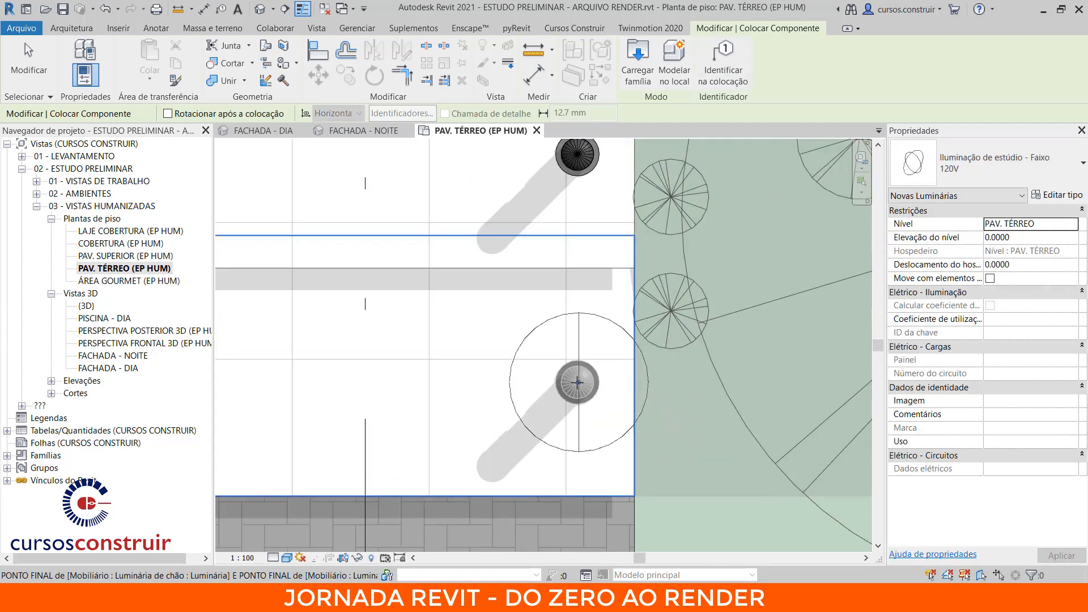
scroll(578, 383, "up", 4)
scroll(578, 383, "down", 2)
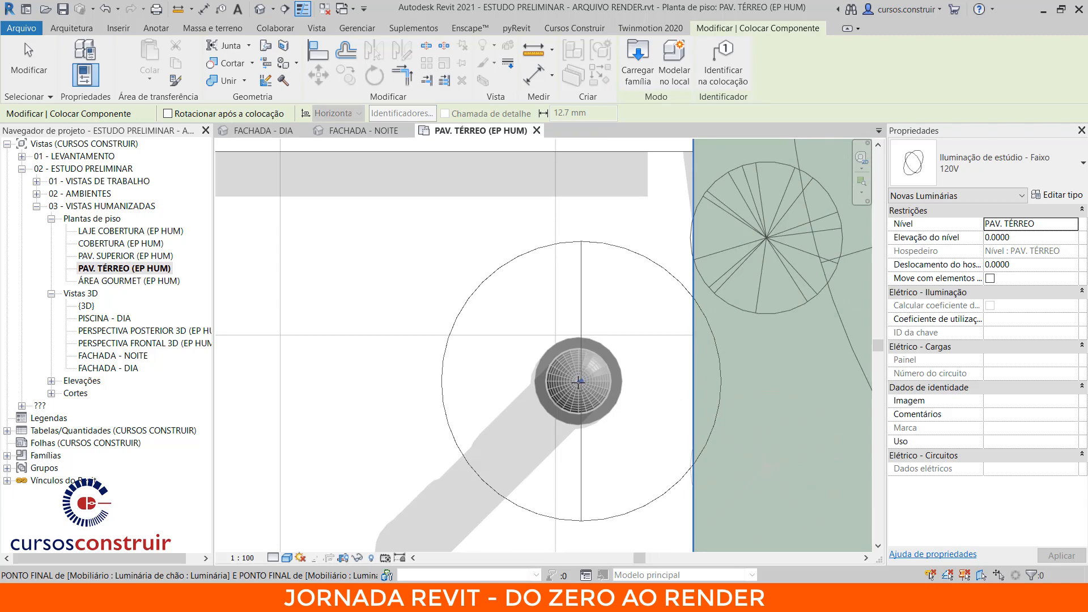
scroll(578, 382, "up", 3)
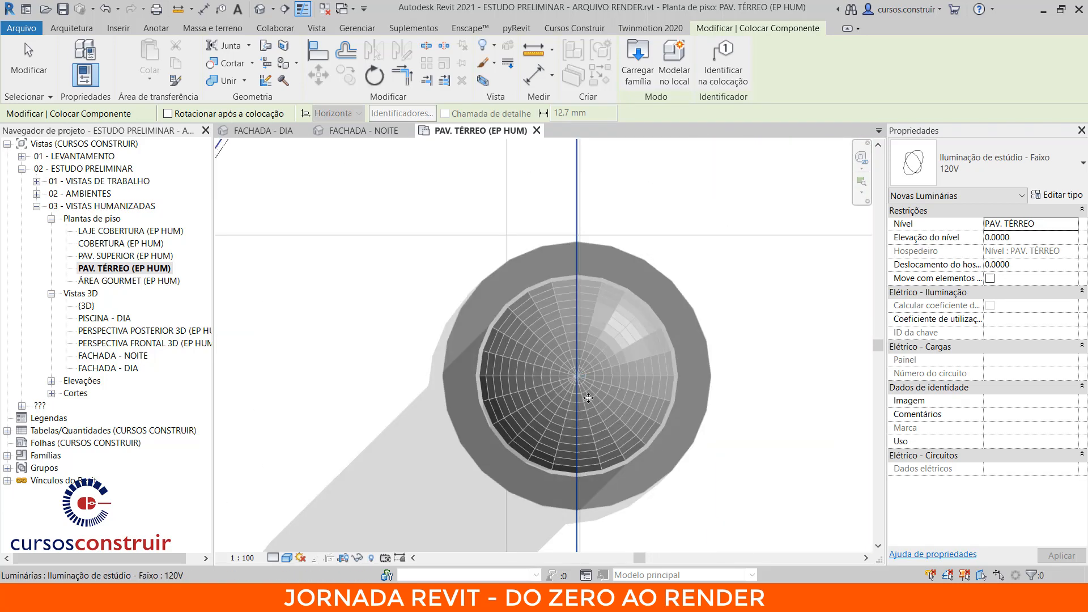
key("Escape")
key("Escape")
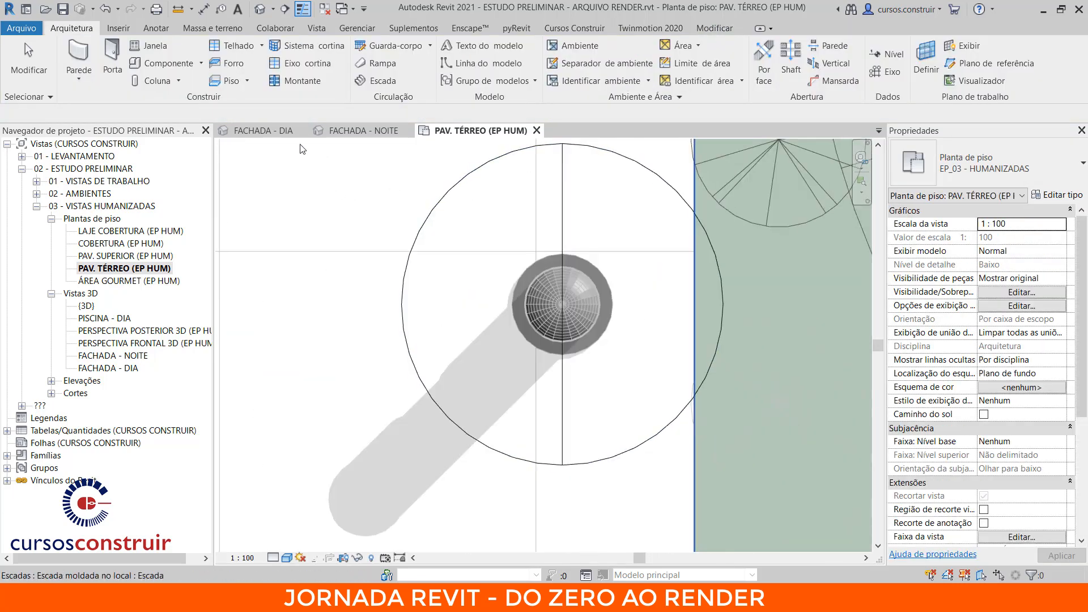
- Check the placed studio light in the FACHADA - NOITE view and return to the PAV. TÉRREO (EP HUM) plan
left_click(385, 134)
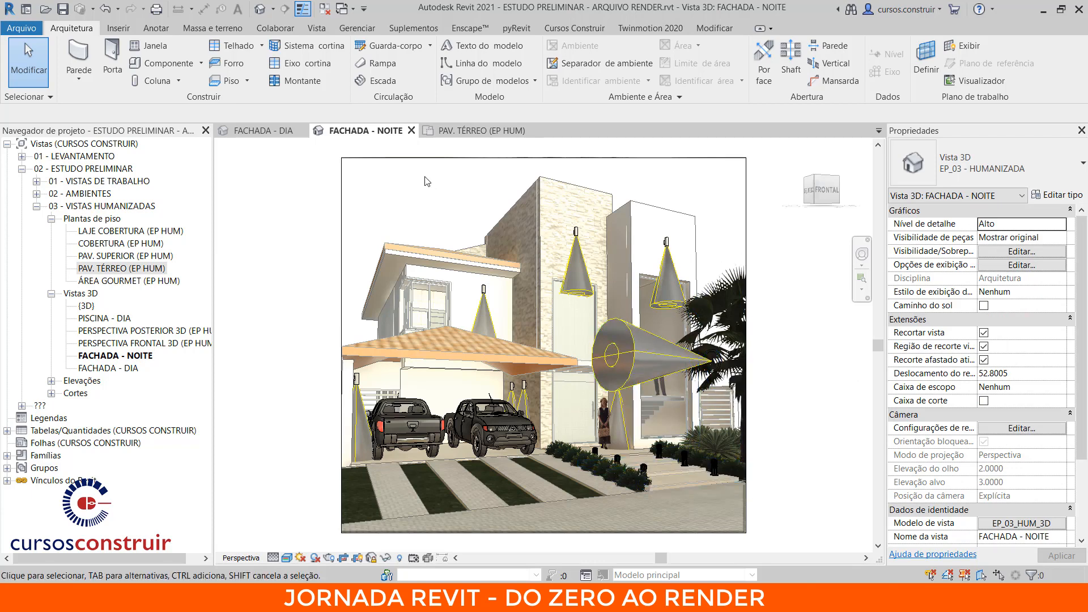
left_click(480, 131)
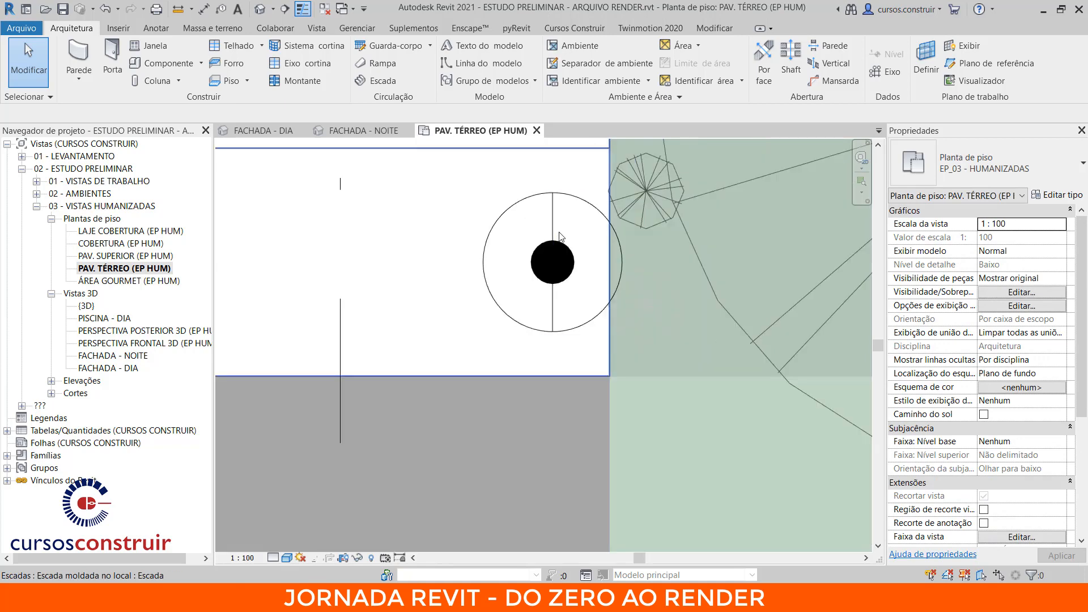
- In the CORTE B (EP HUM) section, move the studio light vertically down to the glass part of the frontmost step's floor lamp
scroll(560, 236, "down", 6)
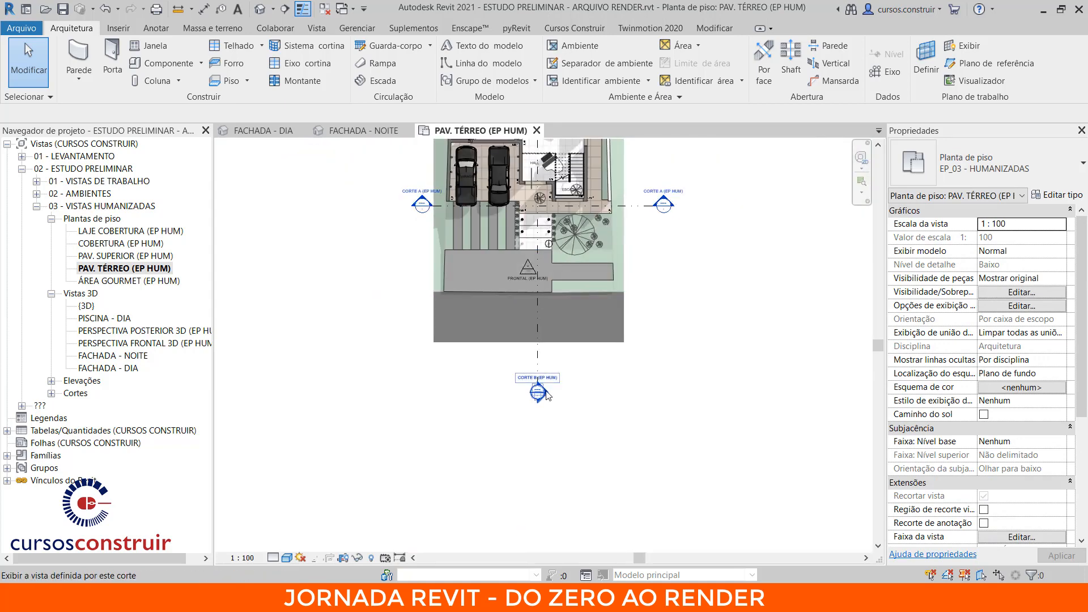
double_click(545, 391)
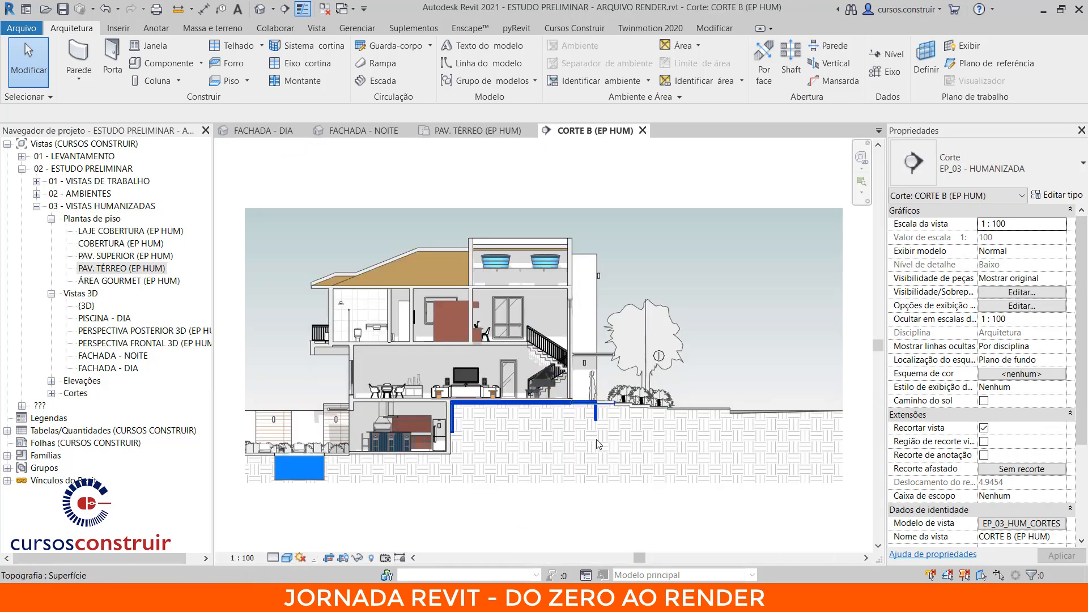
scroll(660, 374, "up", 5)
middle_click_drag(590, 339, 495, 274)
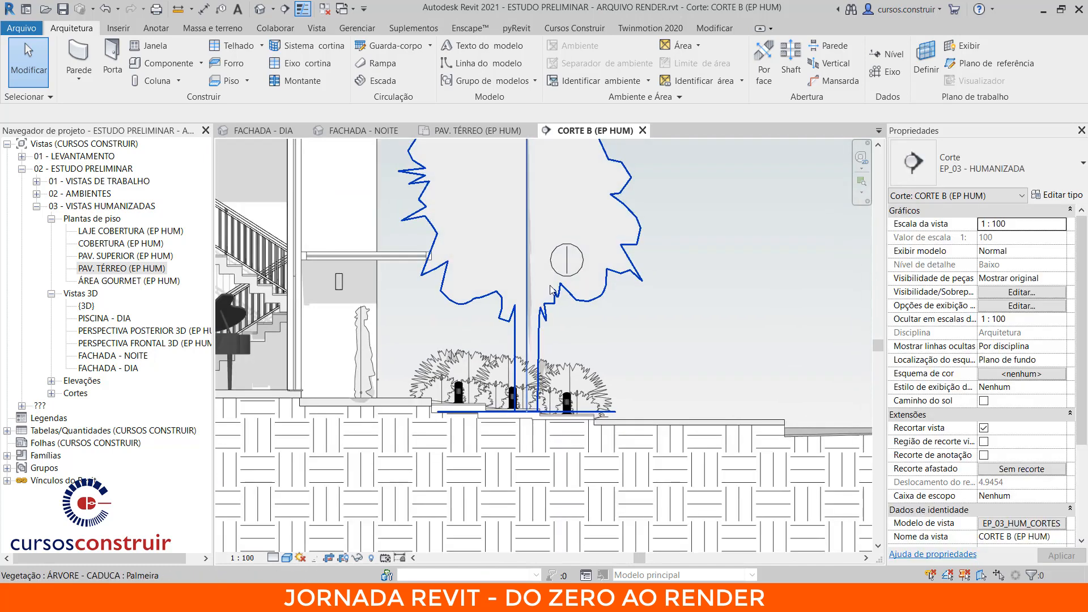
scroll(548, 282, "up", 3)
left_click(581, 269)
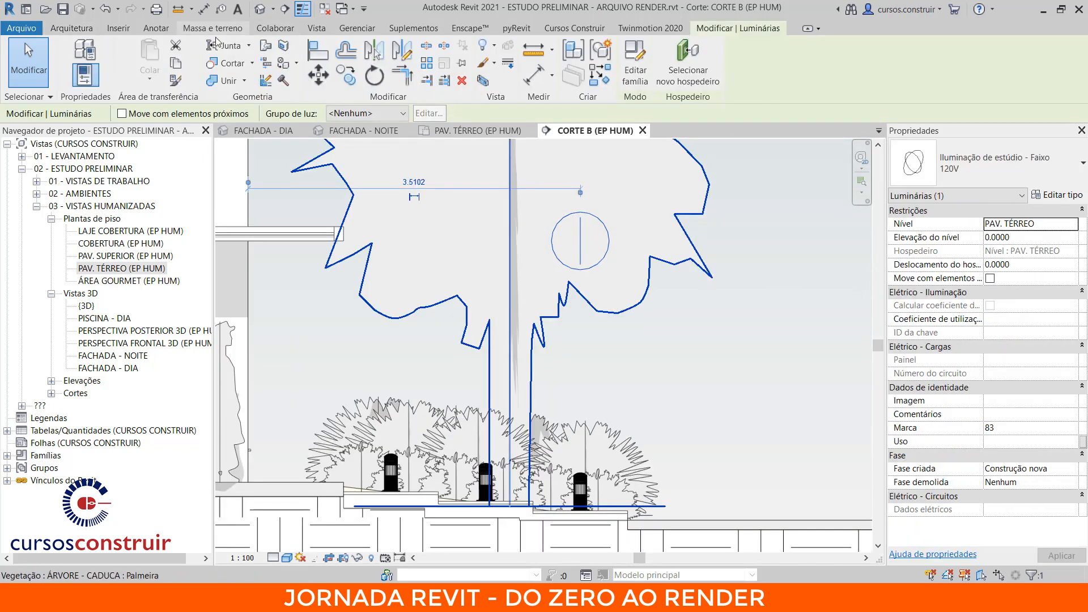
left_click(318, 75)
left_click(581, 241)
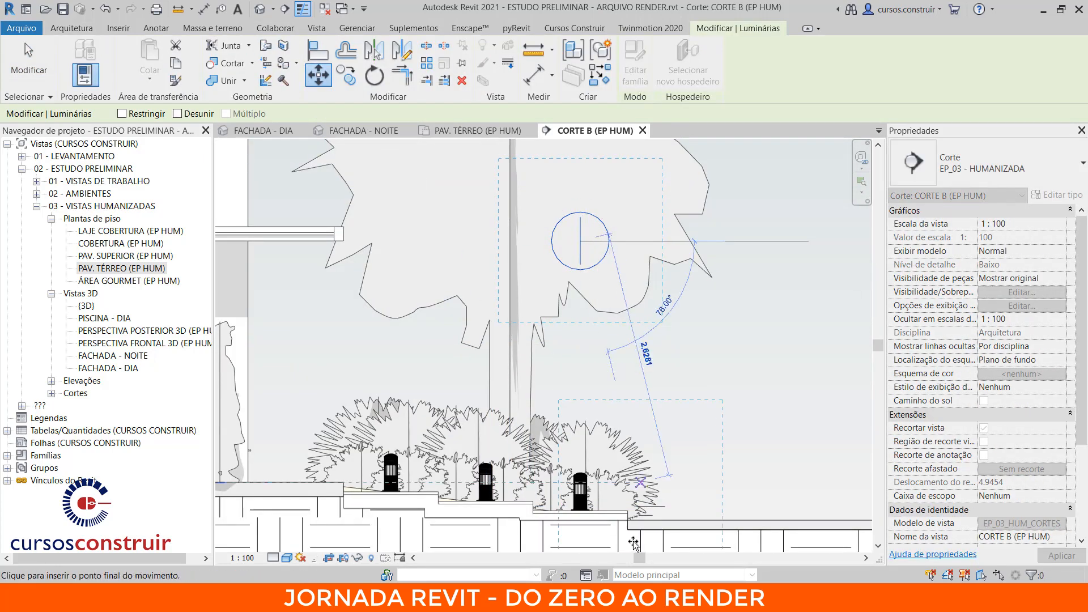
scroll(579, 464, "up", 6)
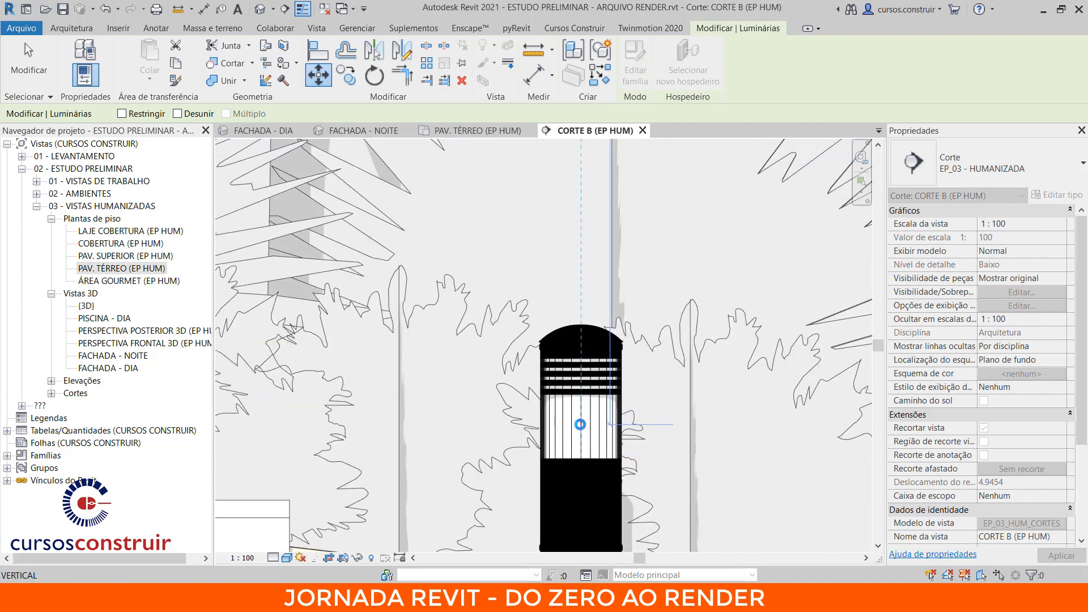
left_click(581, 423)
scroll(600, 332, "down", 3)
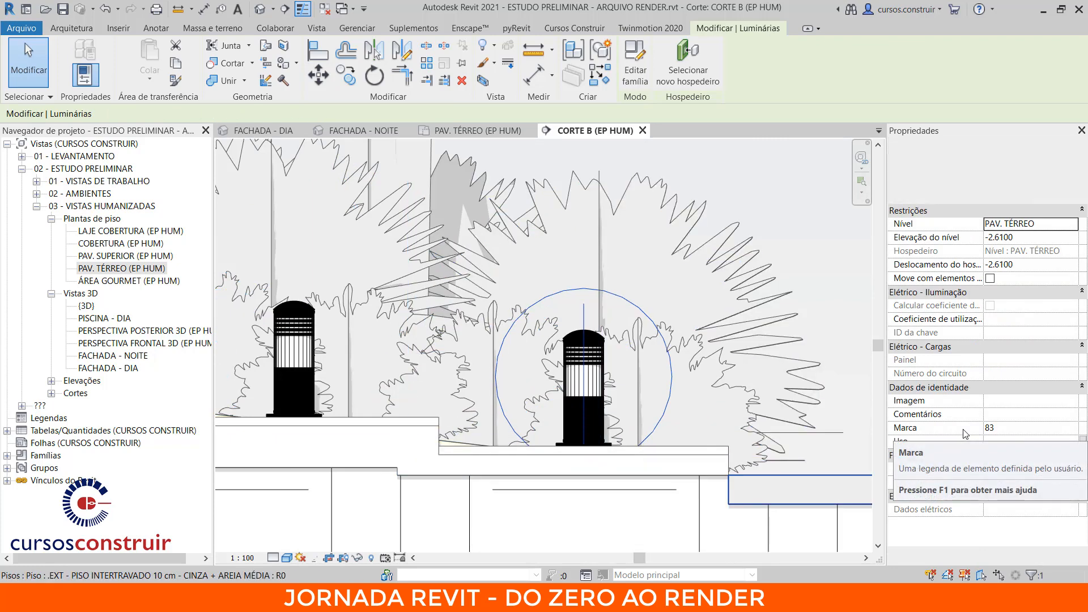
- Nudge the studio light upward in small increments to an elevation of -2.5525 so it surrounds the floor lamp
key("Up")
key("Up")
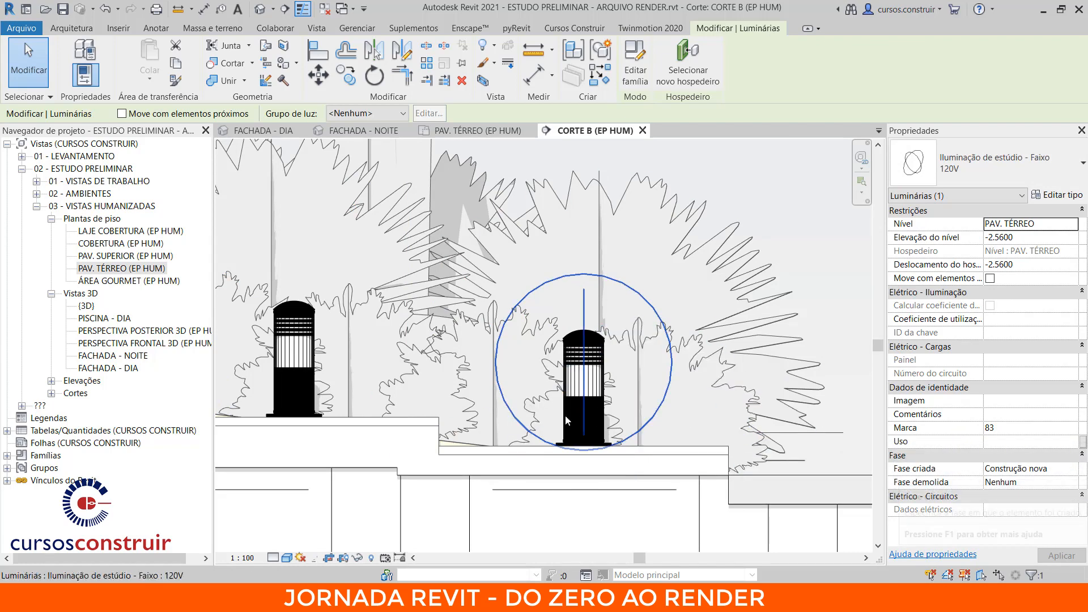
scroll(567, 420, "up", 4)
key("Up")
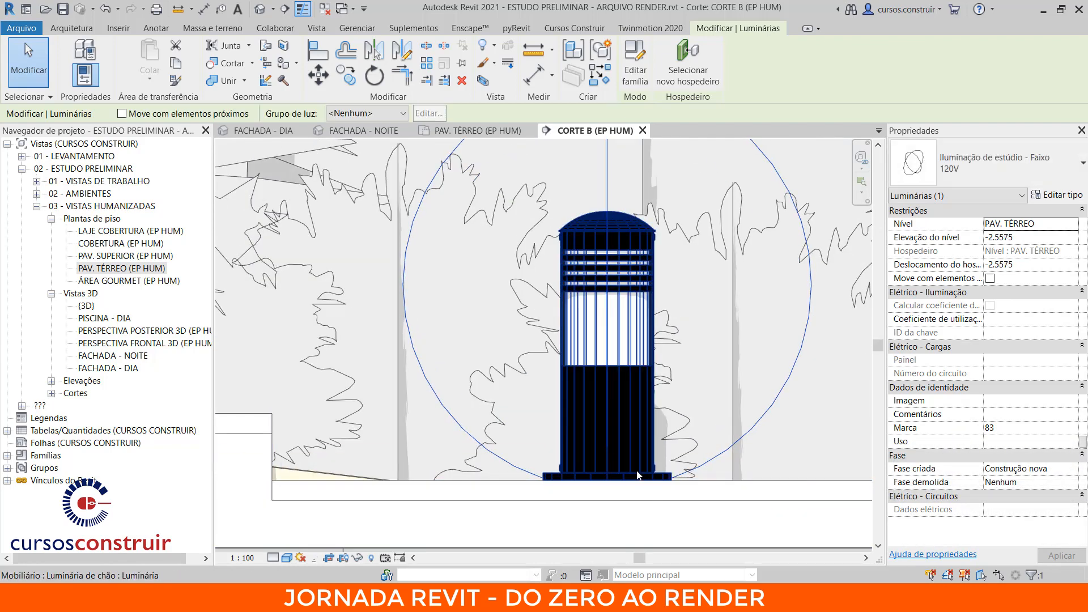
key("Up")
key("Up")
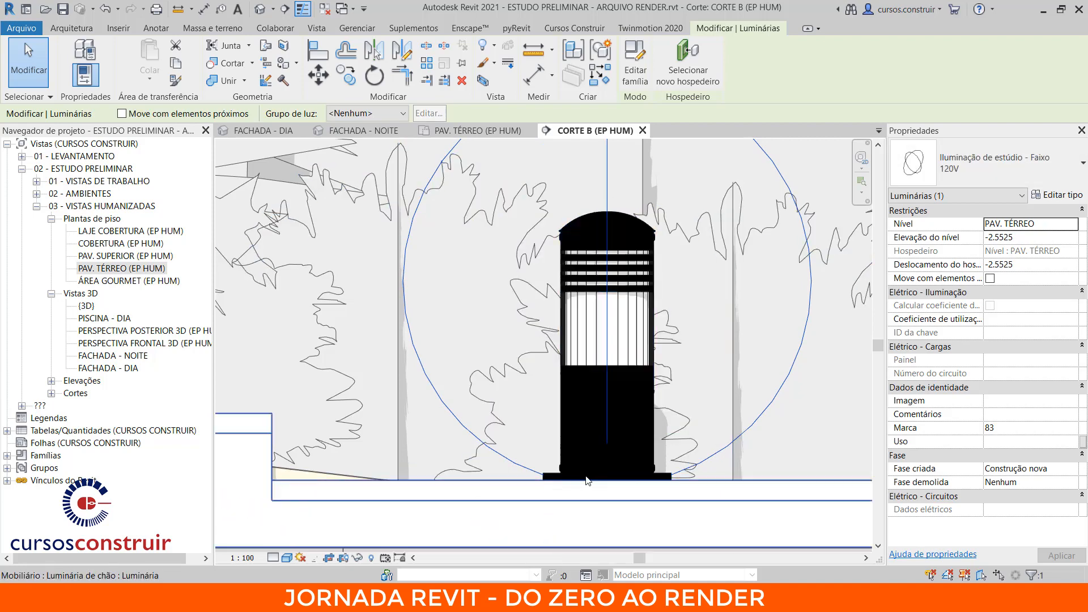
- Copy the studio light onto the floor lamps of the second and third entrance steps, using the lamp bases as reference points
scroll(668, 425, "down", 3)
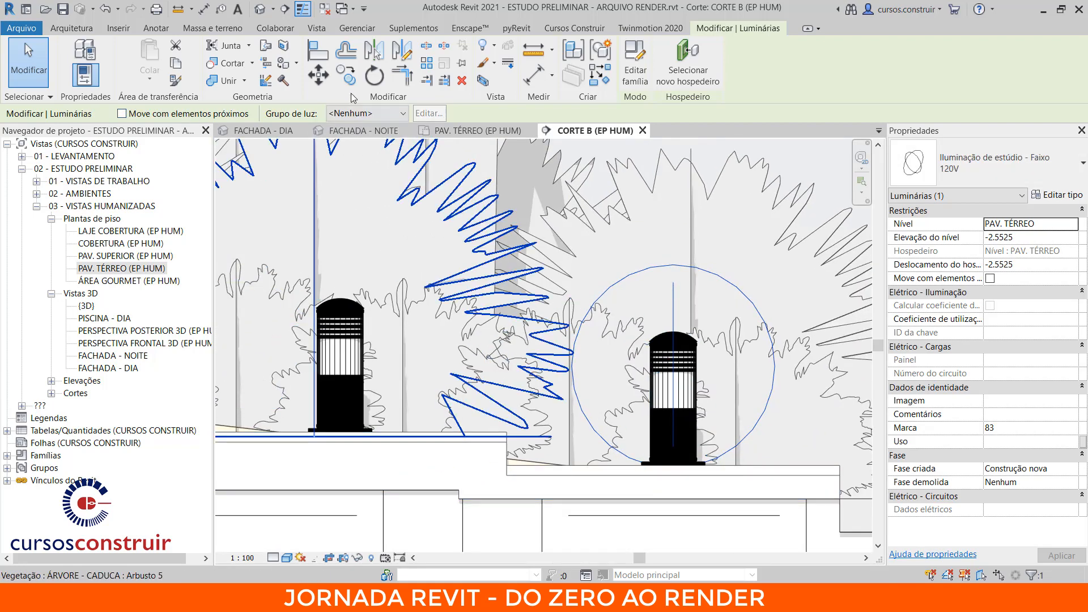
left_click(346, 74)
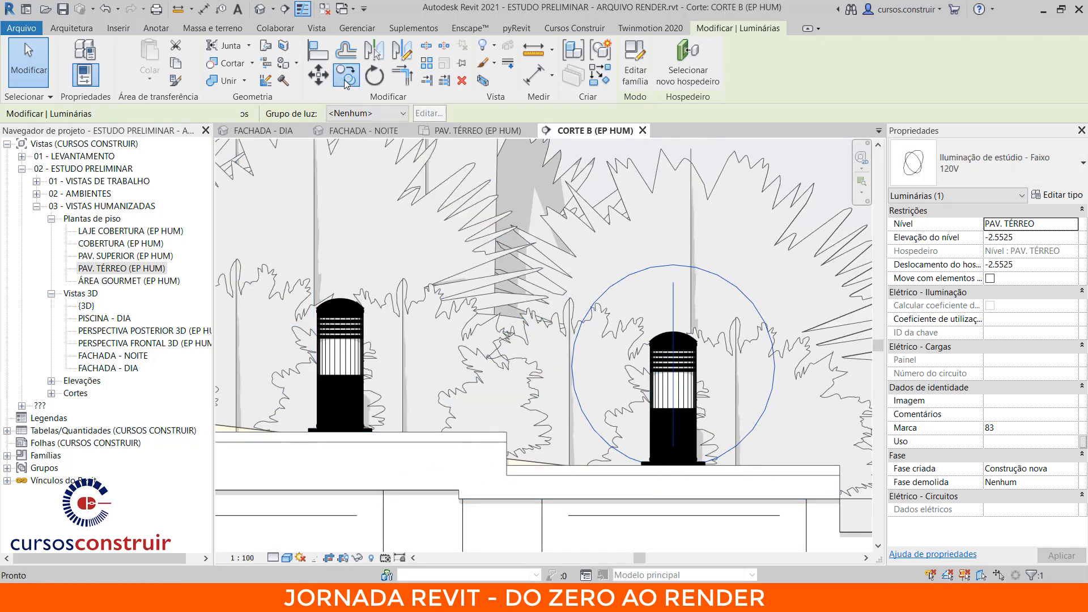
left_click(673, 466)
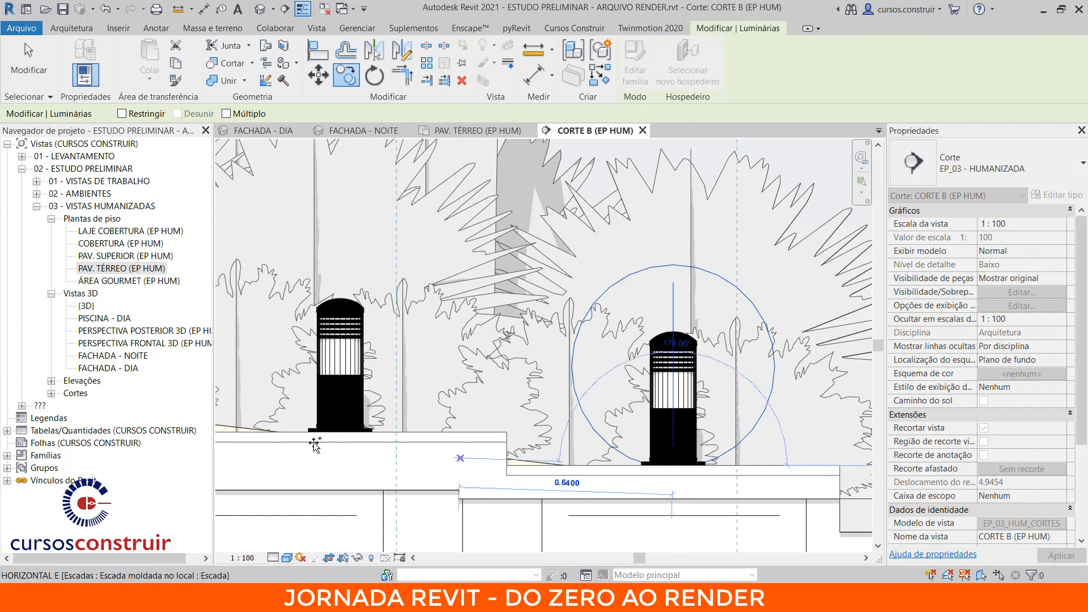
left_click(341, 435)
scroll(342, 439, "down", 2)
middle_click_drag(341, 440, 503, 438)
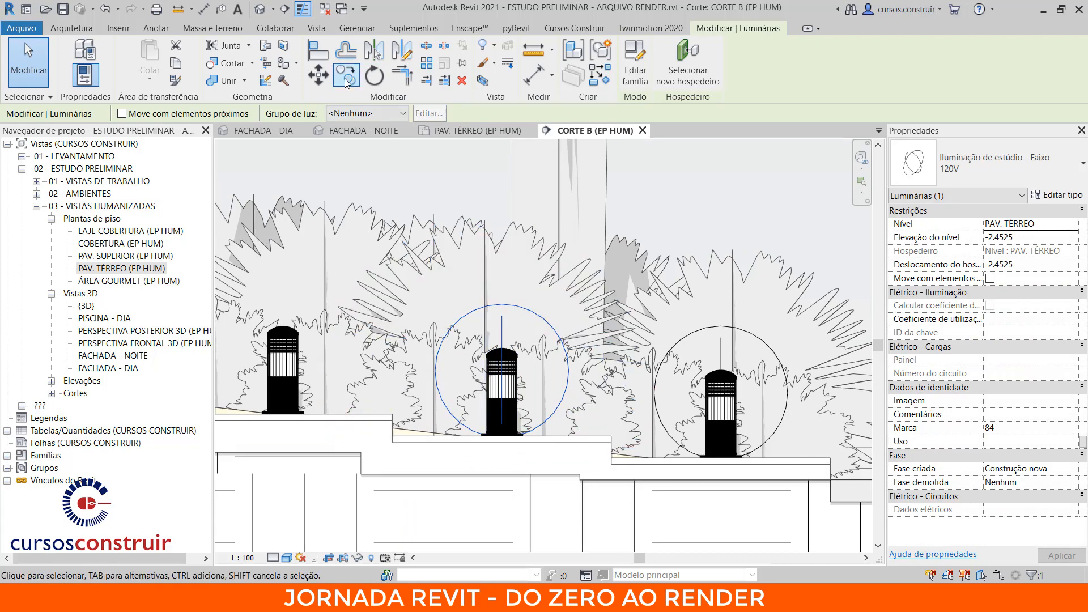
left_click(346, 75)
left_click(503, 437)
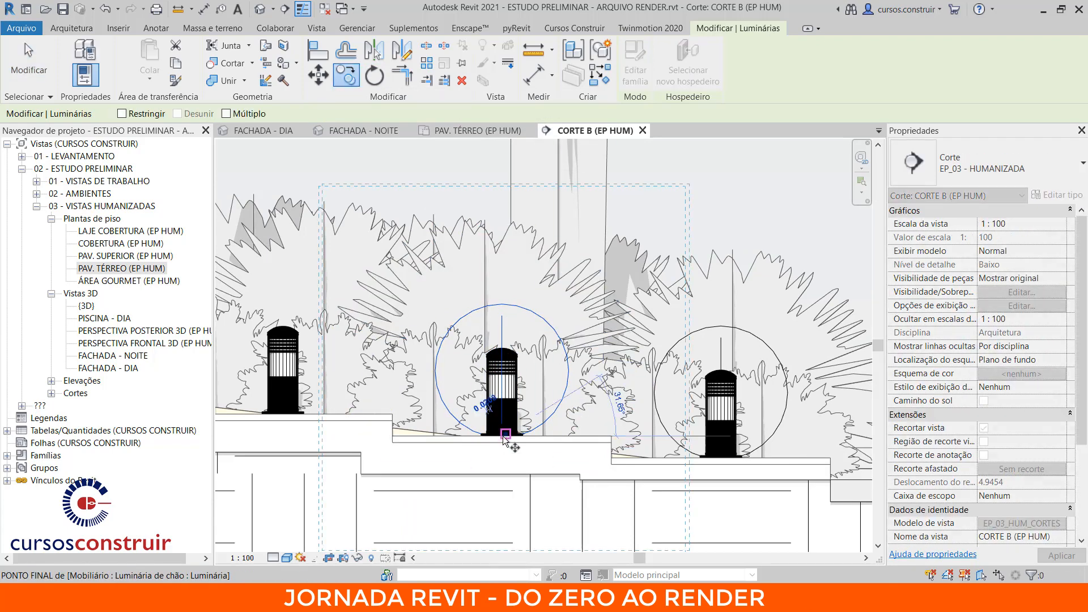
left_click(284, 415)
key("Escape")
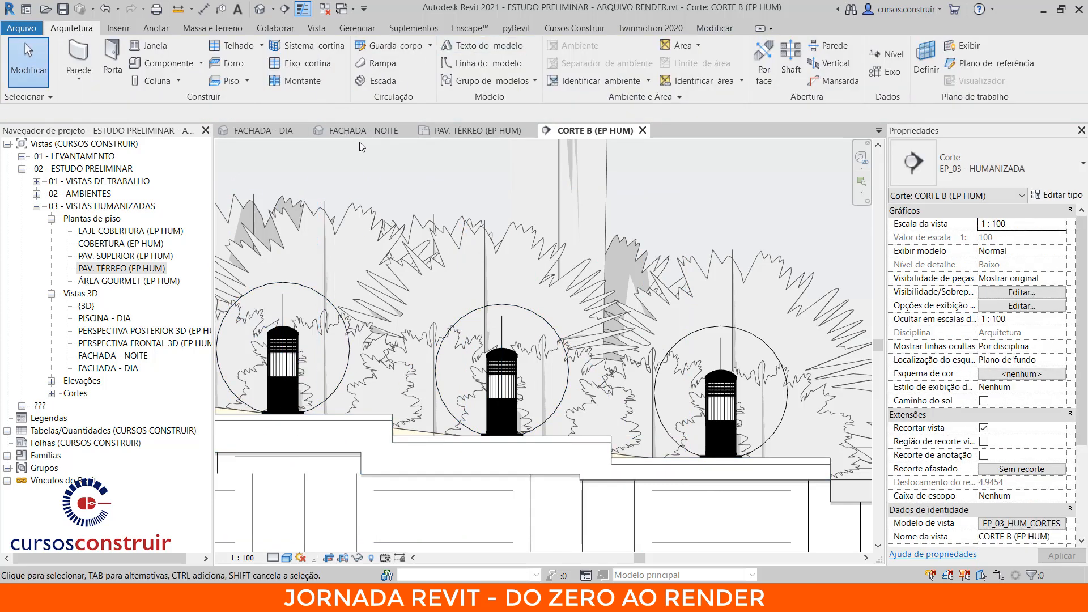
- In the PAV. TÉRREO (EP HUM) plan, mirror the three studio lights about the entrance steps' centre line onto the opposite row of floor lamps
left_click(356, 131)
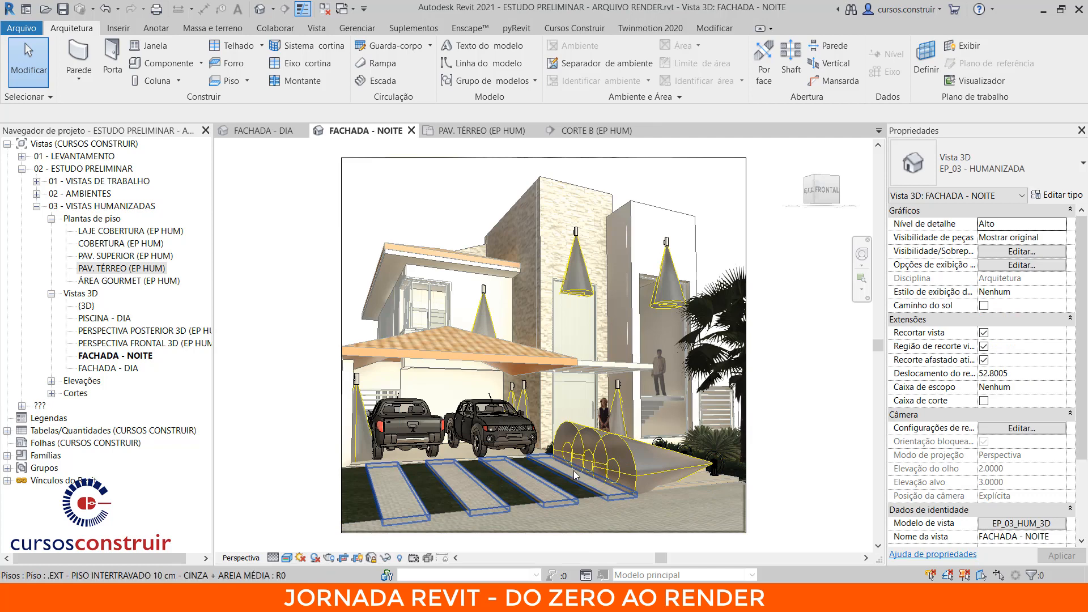
left_click(476, 131)
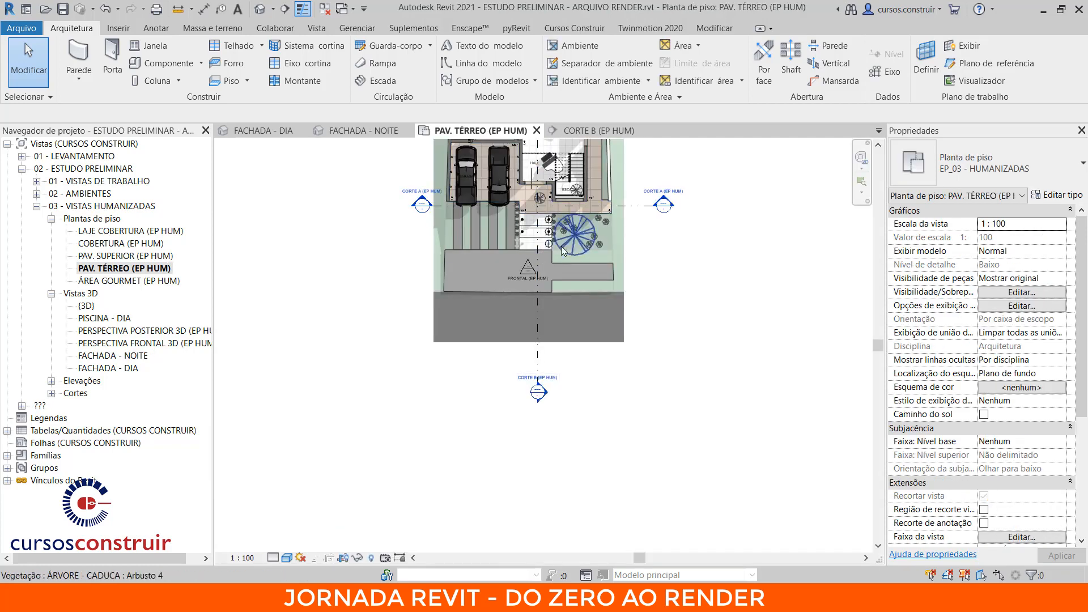
scroll(526, 228, "up", 4)
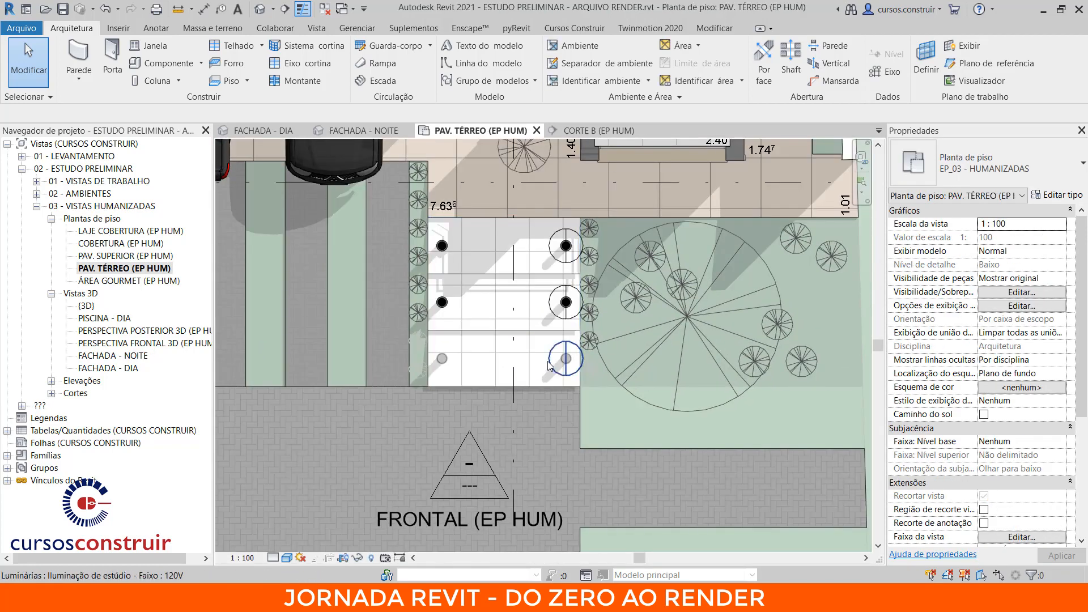
left_click(559, 335)
left_click(554, 303, "ctrl")
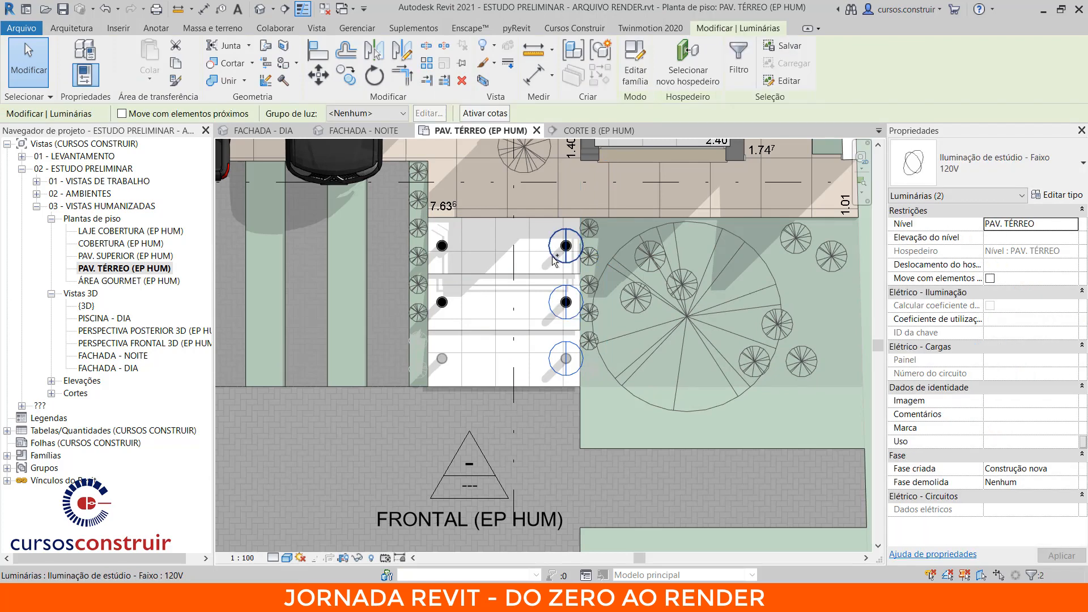
left_click(547, 249, "ctrl")
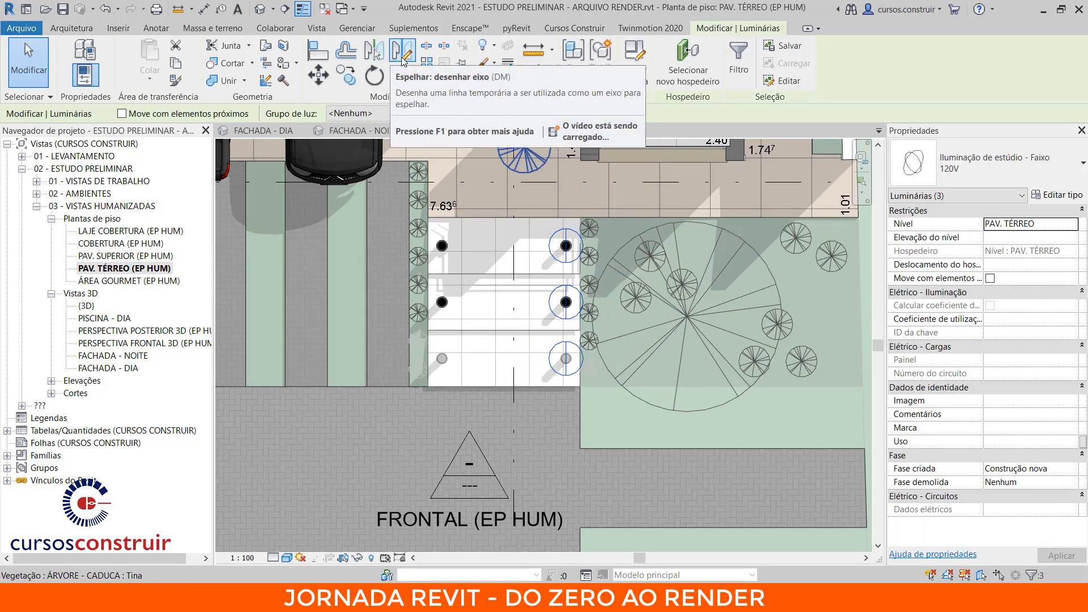
left_click(397, 53)
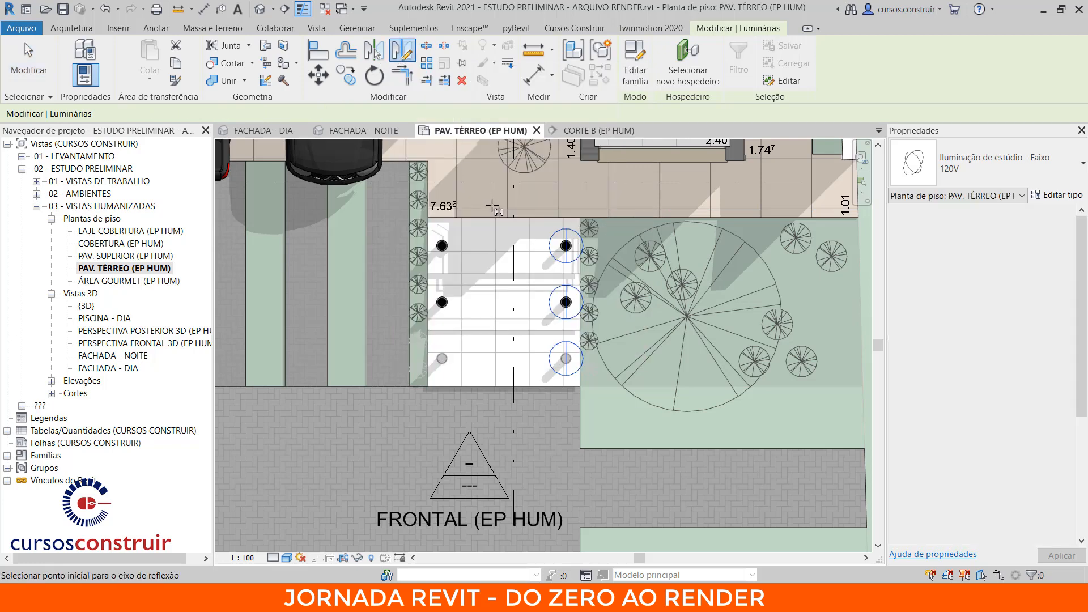
left_click(504, 217)
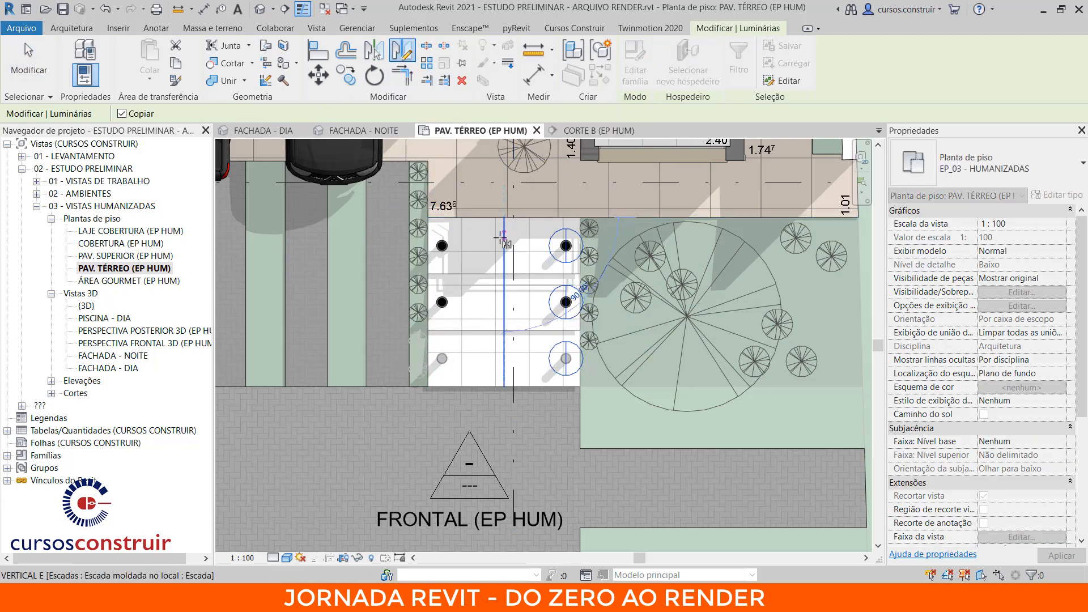
left_click(503, 238)
key("Escape")
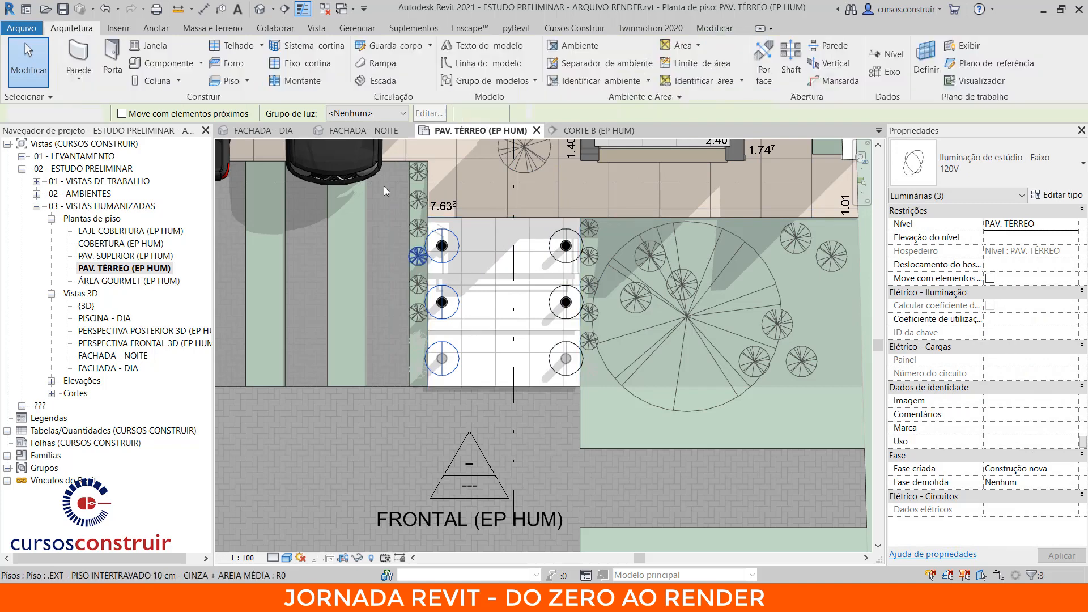
- Flip the viewing direction of the CORTE B (EP HUM) section line in the ground-floor plan
left_click(516, 406)
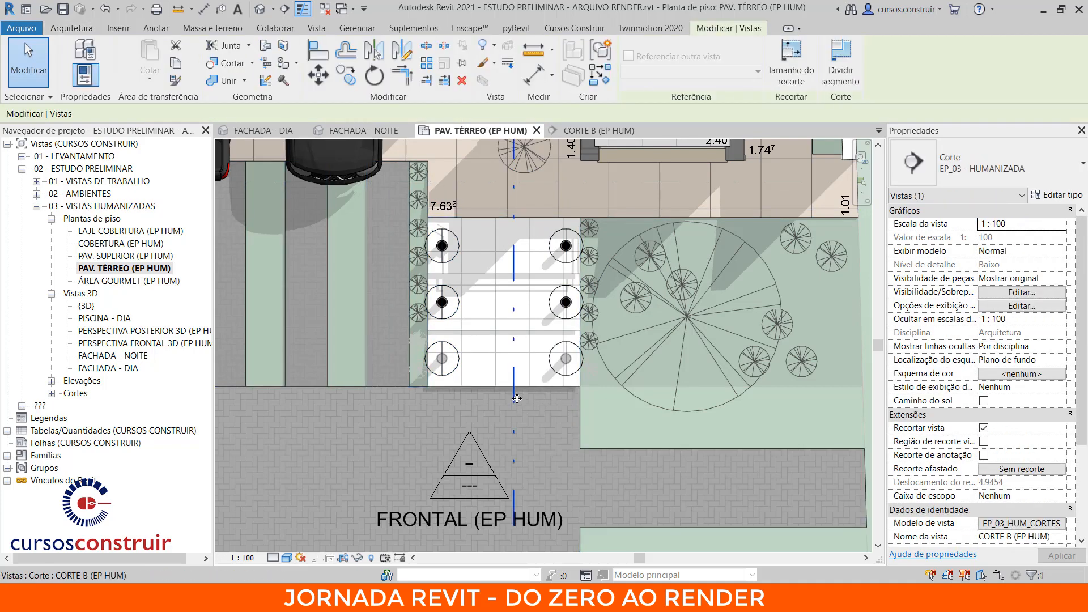
scroll(519, 408, "down", 6)
scroll(542, 474, "down", 1)
middle_click_drag(542, 474, 521, 587)
scroll(491, 350, "up", 1)
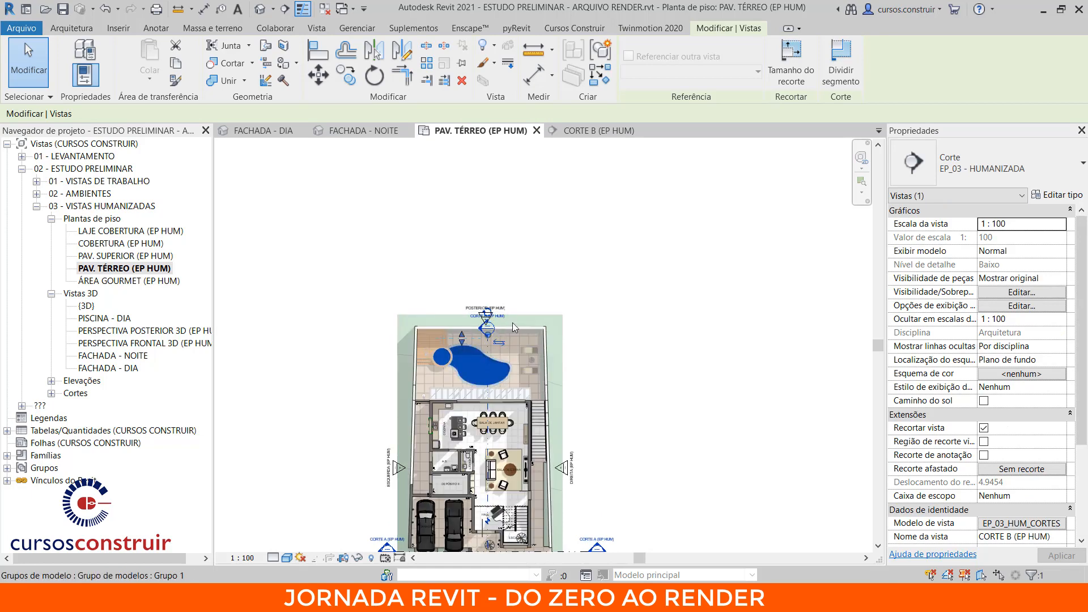
middle_click_drag(514, 327, 495, 155)
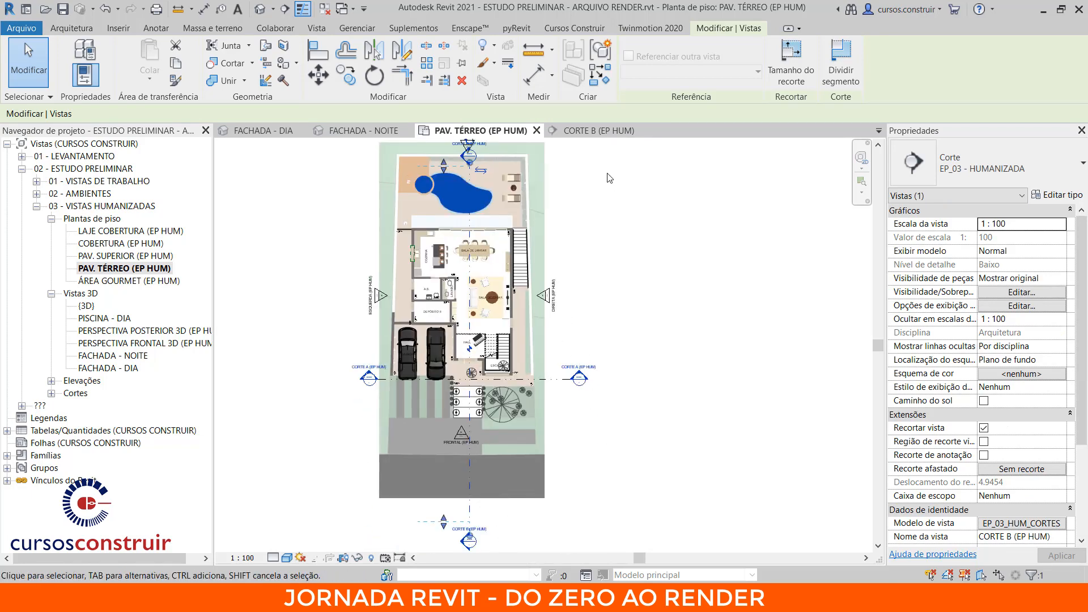
- Examine the heights of the mirrored studio lights on the entrance floor lamps in the CORTE B (EP HUM) section
left_click(596, 130)
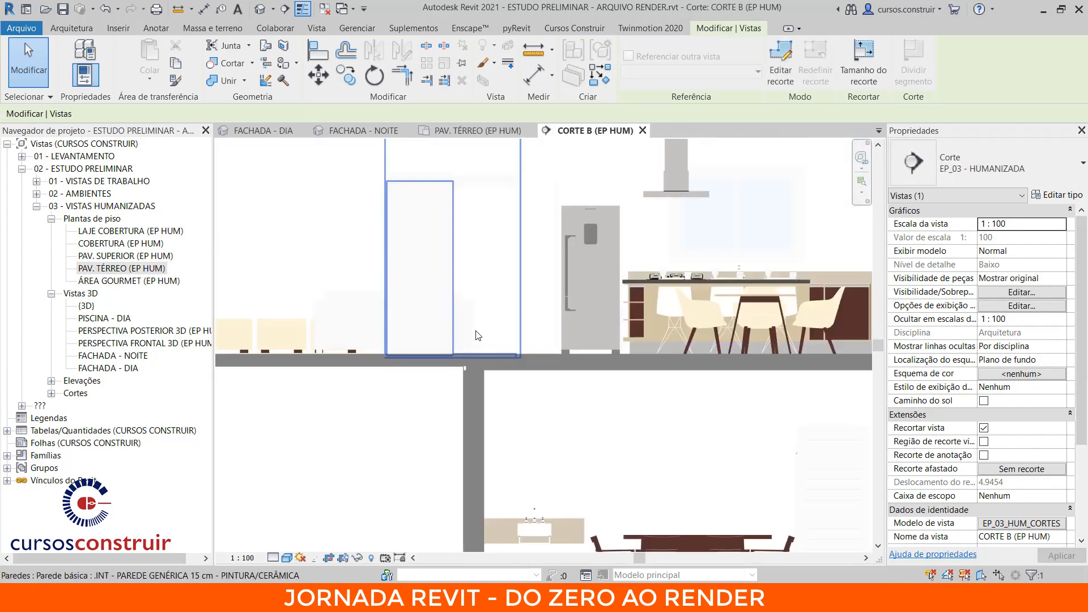
scroll(476, 333, "down", 3)
middle_click_drag(476, 351, 809, 348)
scroll(447, 334, "up", 3)
scroll(505, 330, "up", 1)
middle_click_drag(505, 330, 649, 309)
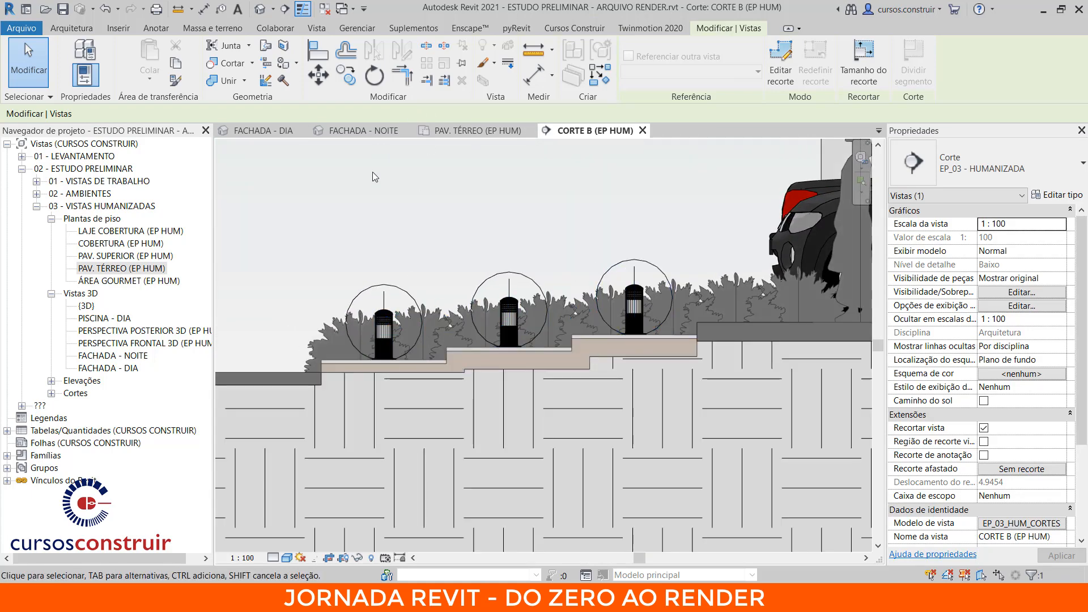
- In the FACHADA - NOITE view, turn off the Luminárias subcategory Fonte luminosa in the EP_03_HUM_3D view template and apply it
left_click(357, 132)
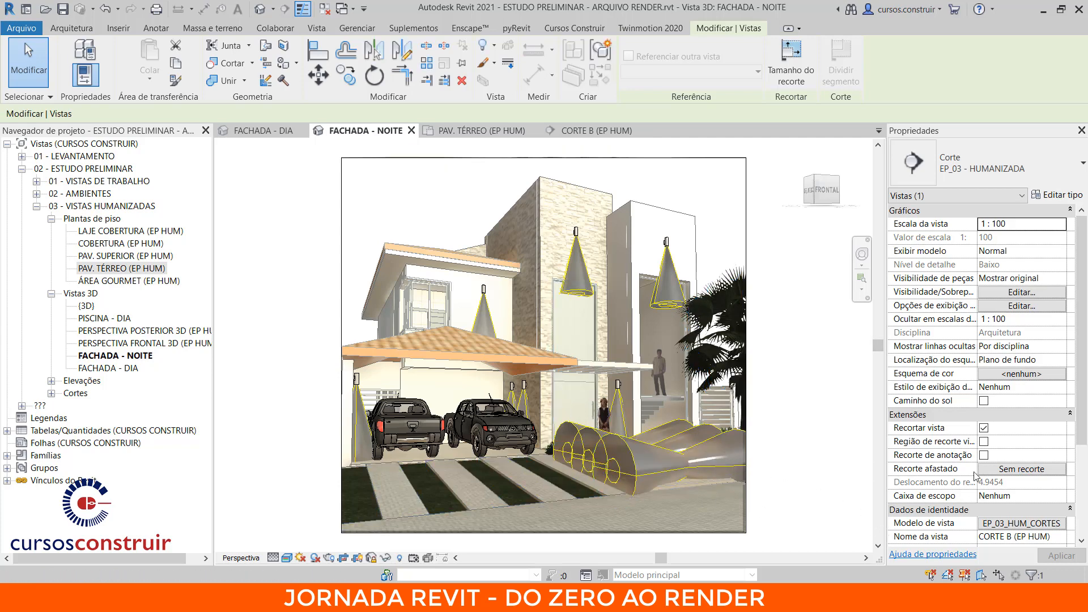
left_click(807, 438)
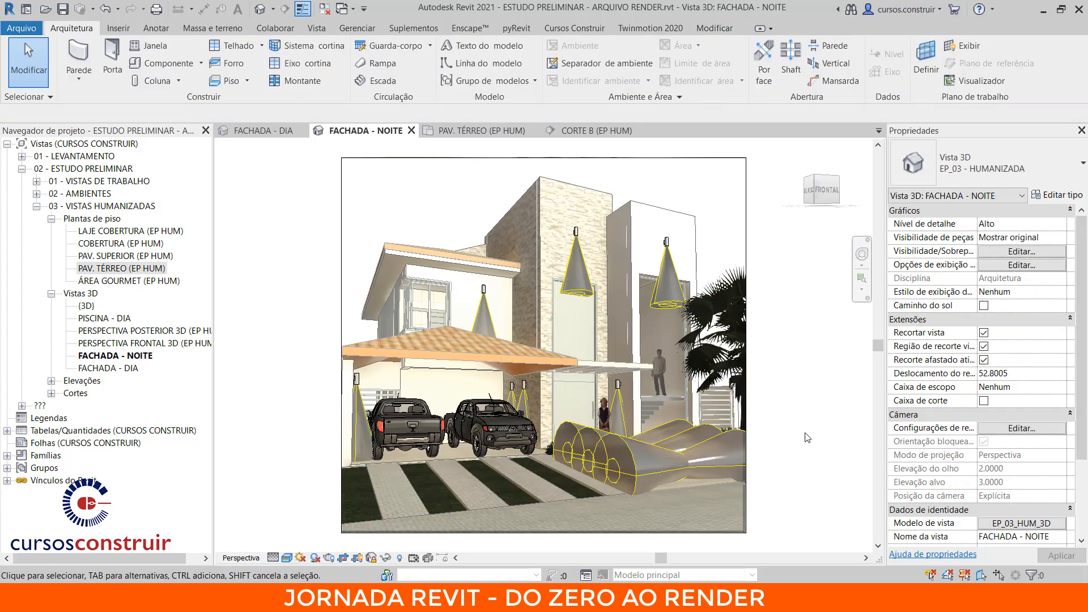
left_click(1014, 524)
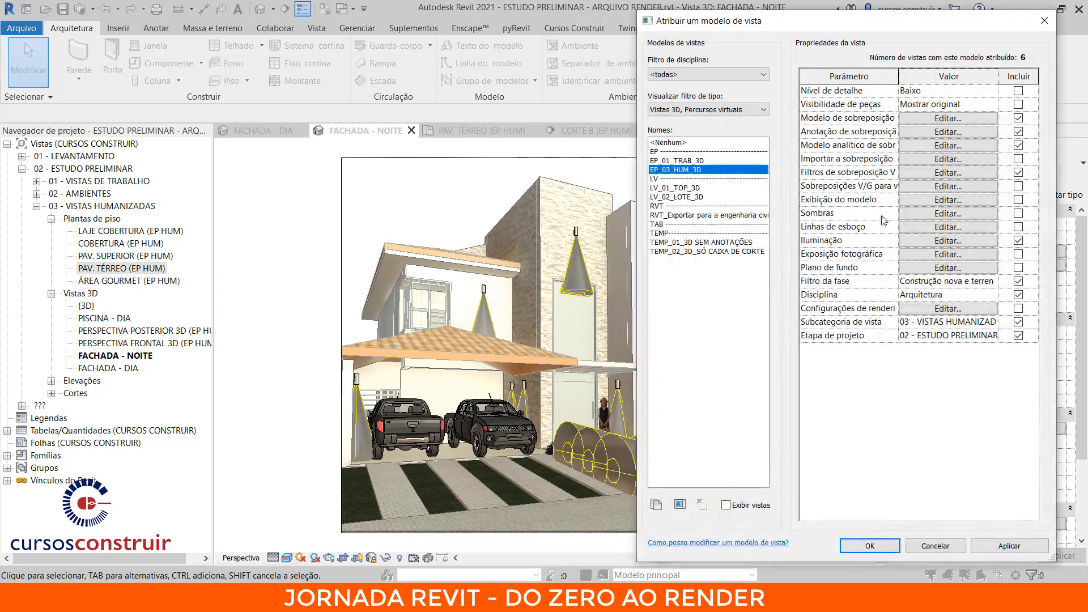
left_click(948, 118)
scroll(218, 363, "down", 6)
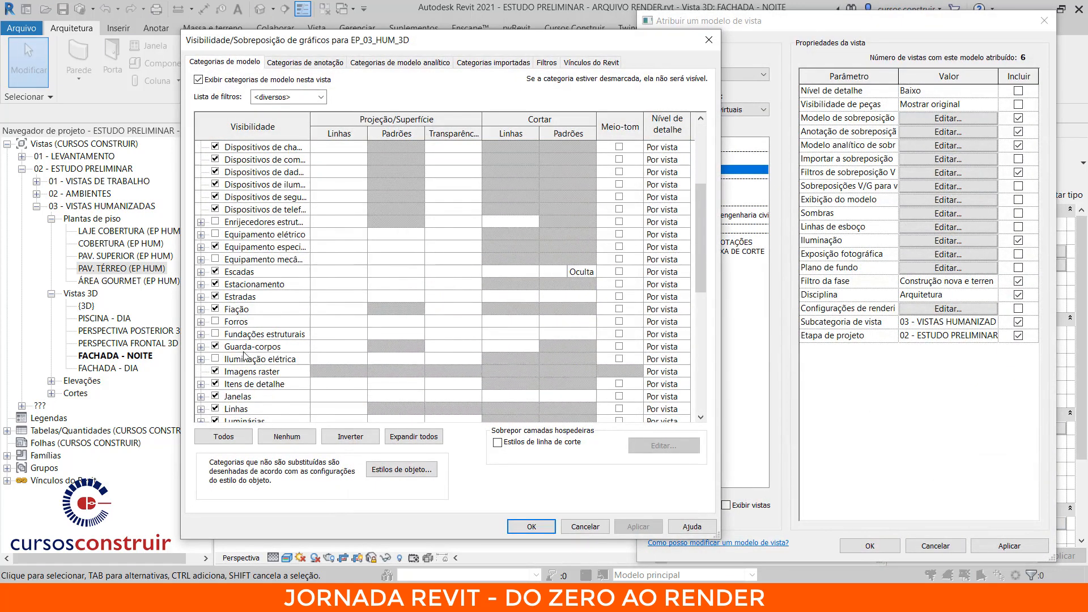
left_click(201, 371)
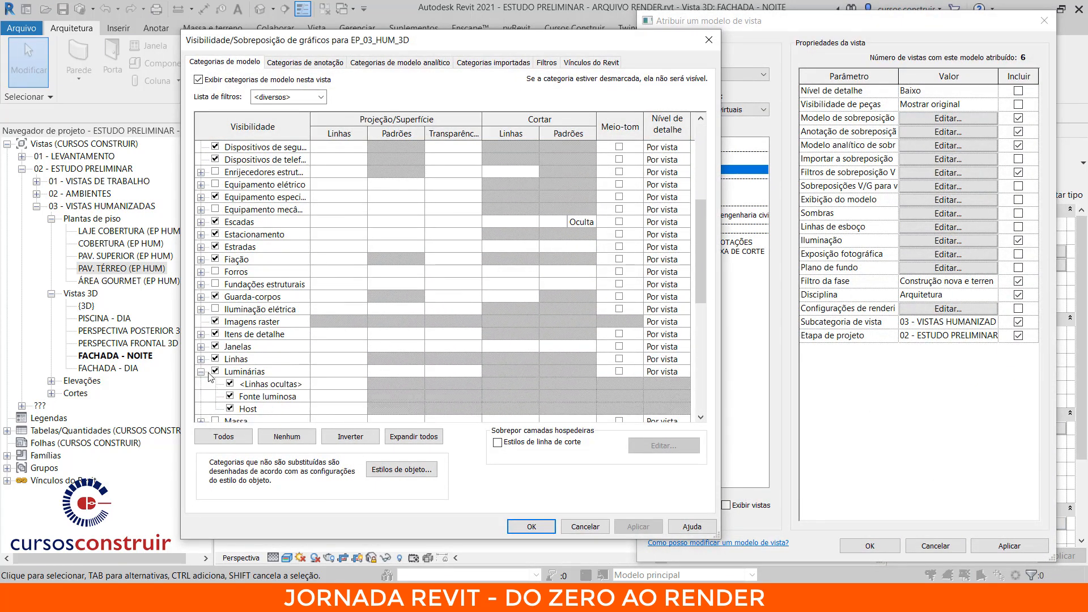
left_click(230, 396)
left_click(533, 526)
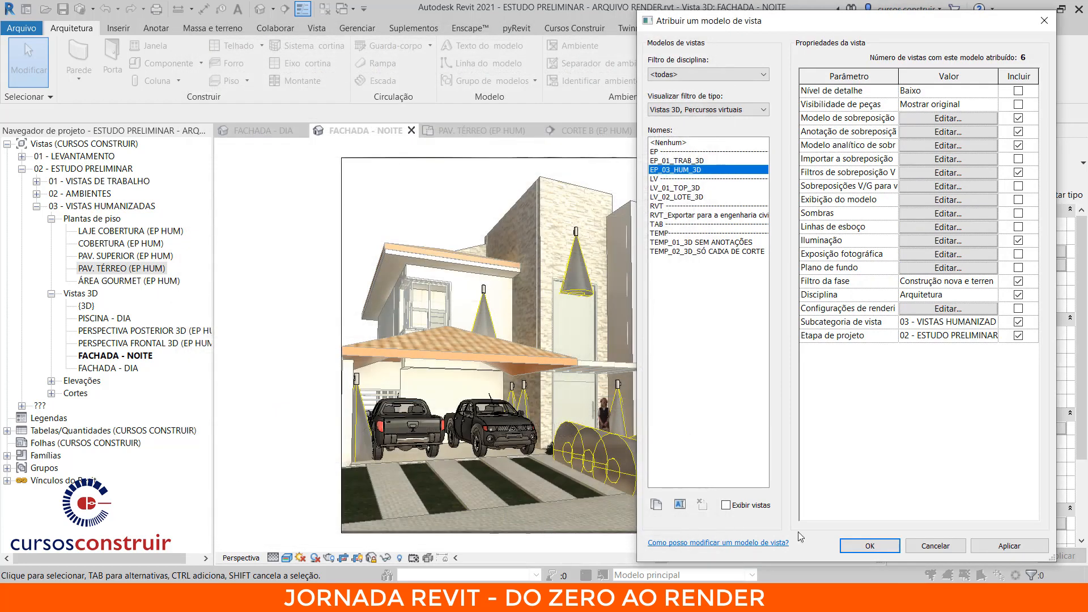
left_click(1011, 546)
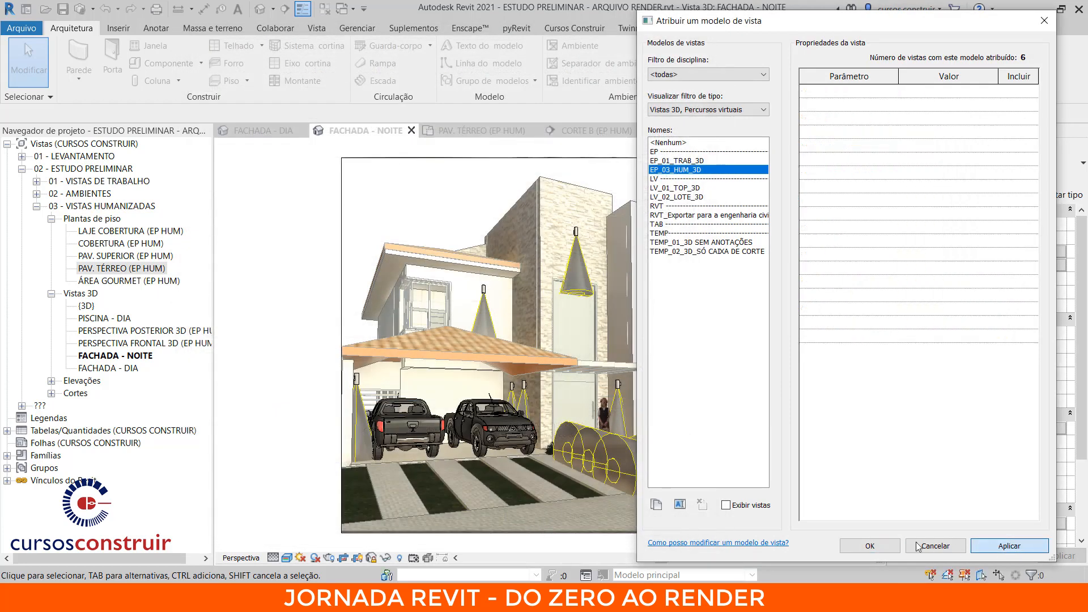
left_click(879, 545)
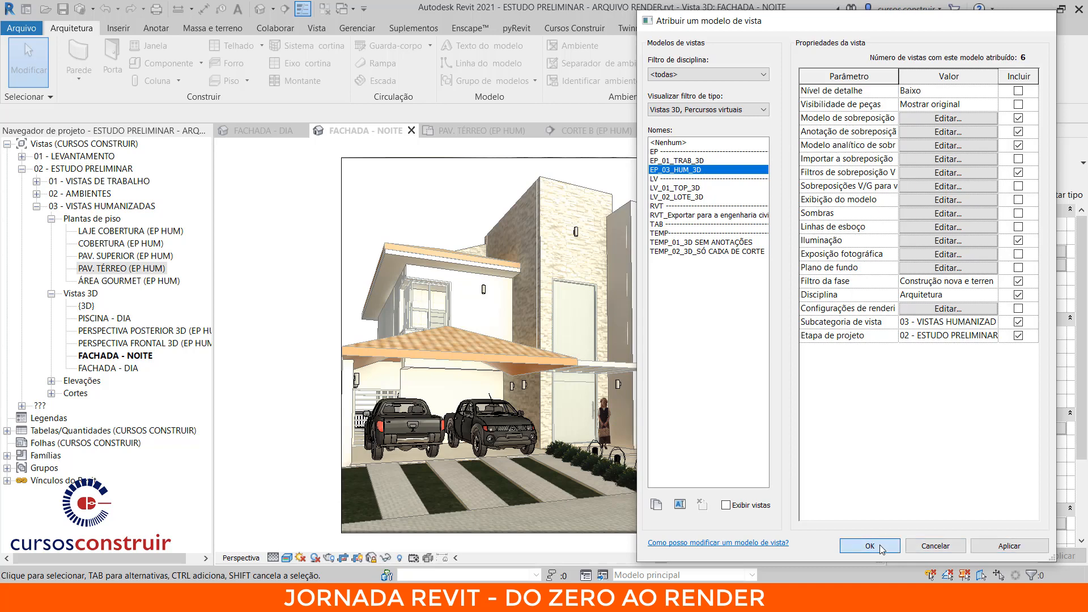
scroll(641, 461, "up", 3)
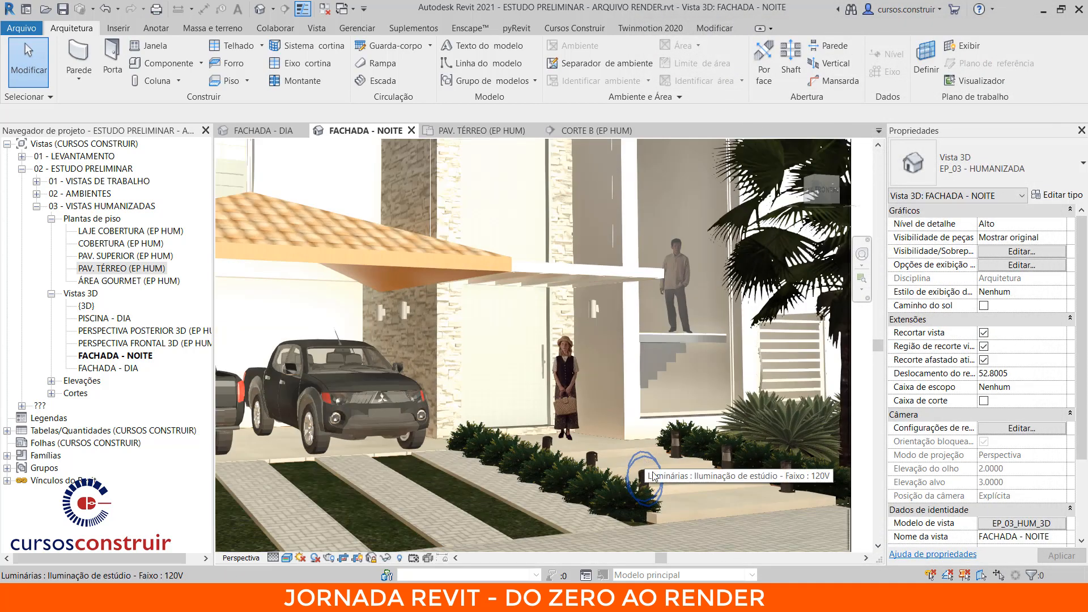
scroll(655, 479, "down", 4)
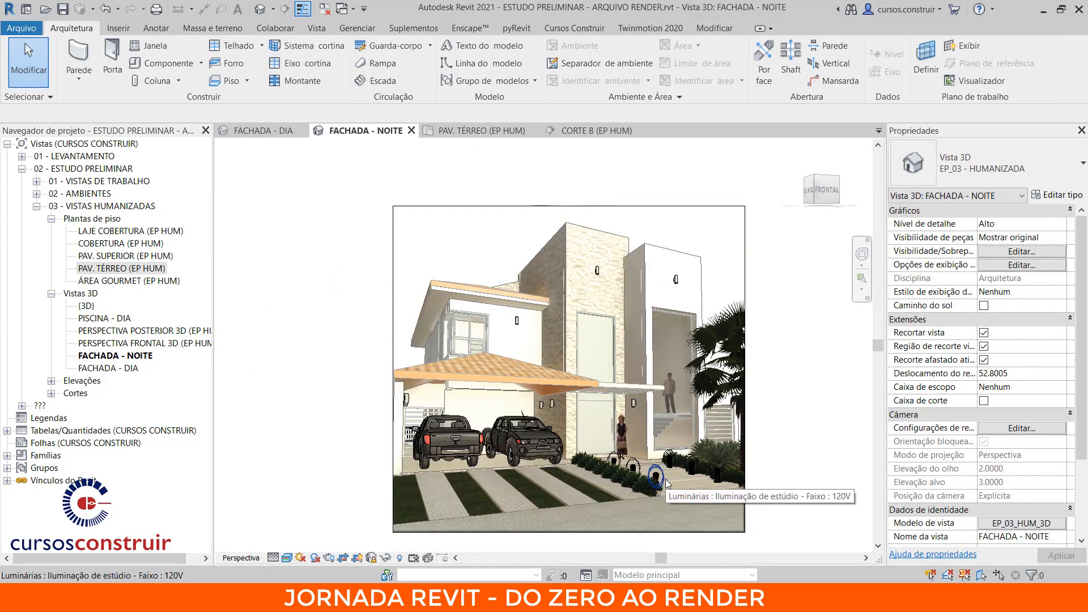
middle_click_drag(670, 419, 606, 409)
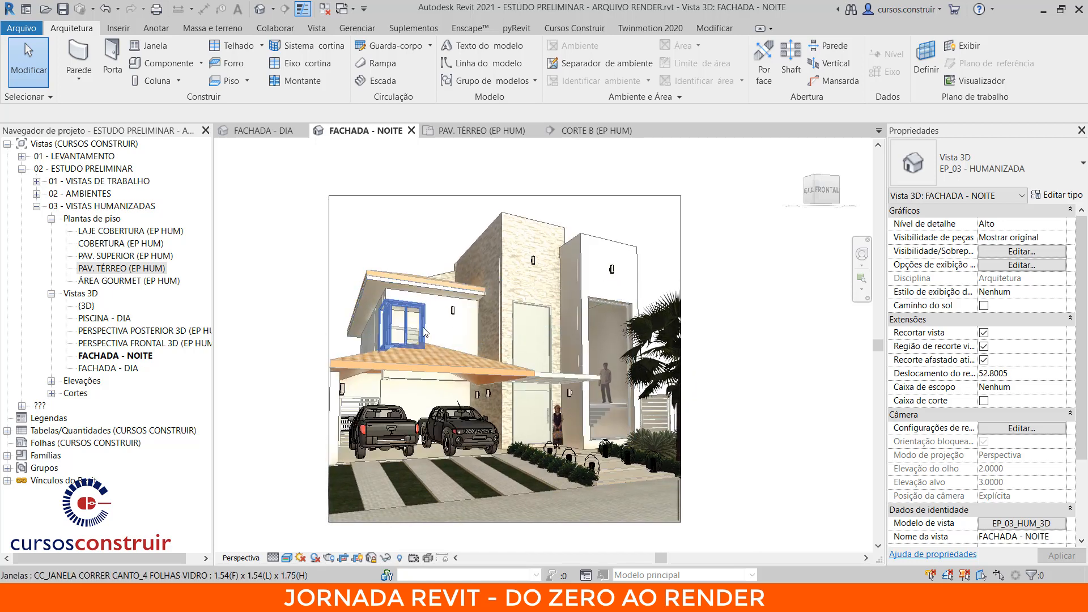
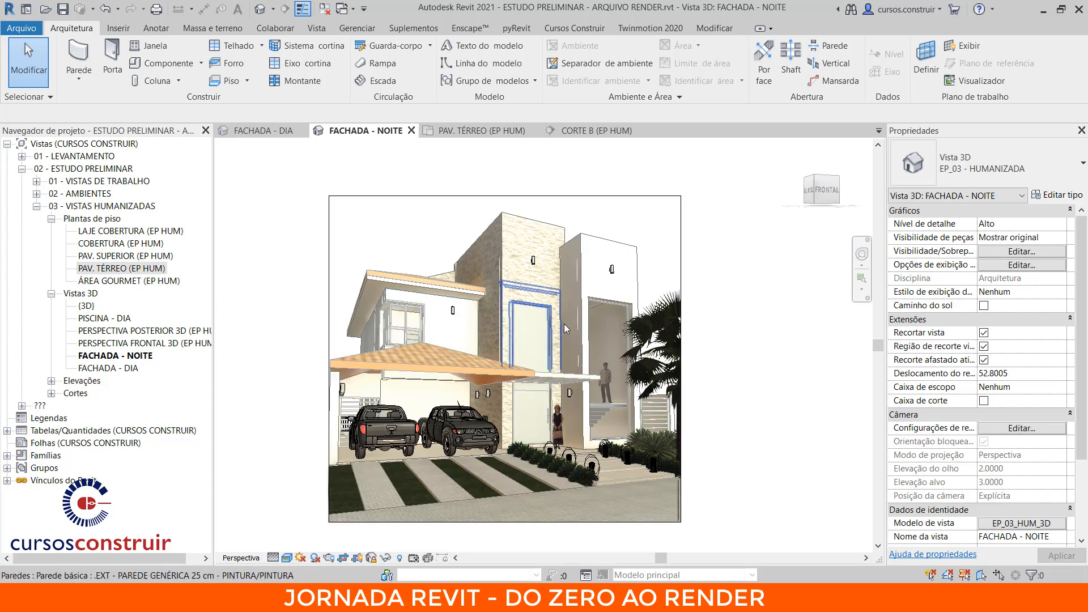
- In the PAV. SUPERIOR (EP HUM) plan, place an Iluminação de estúdio - Redonda 120V light over the toilet in BANHO SUÍTE
double_click(126, 256)
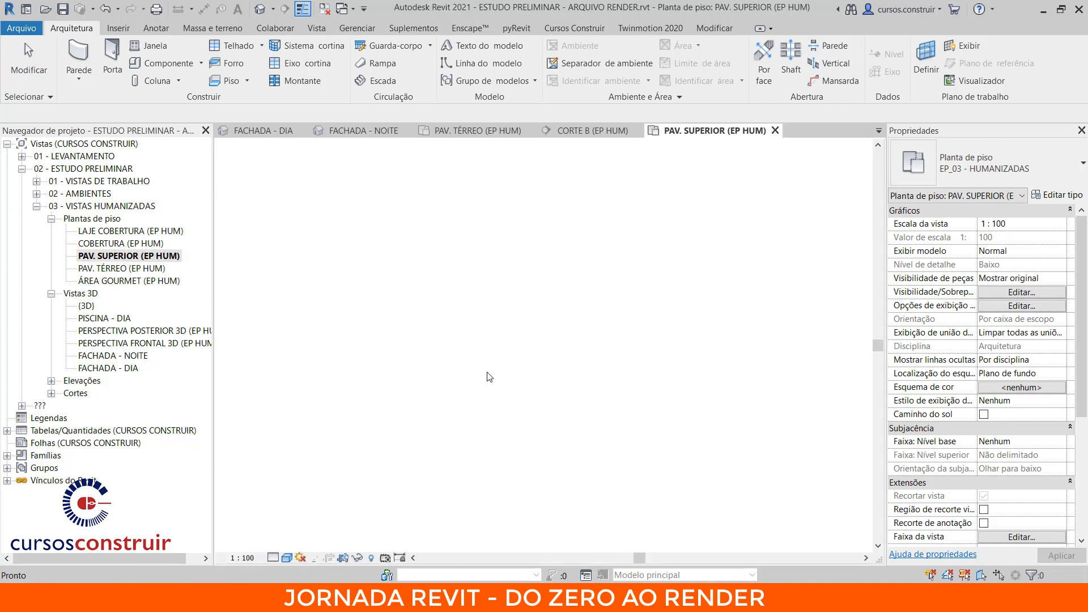
scroll(445, 348, "up", 5)
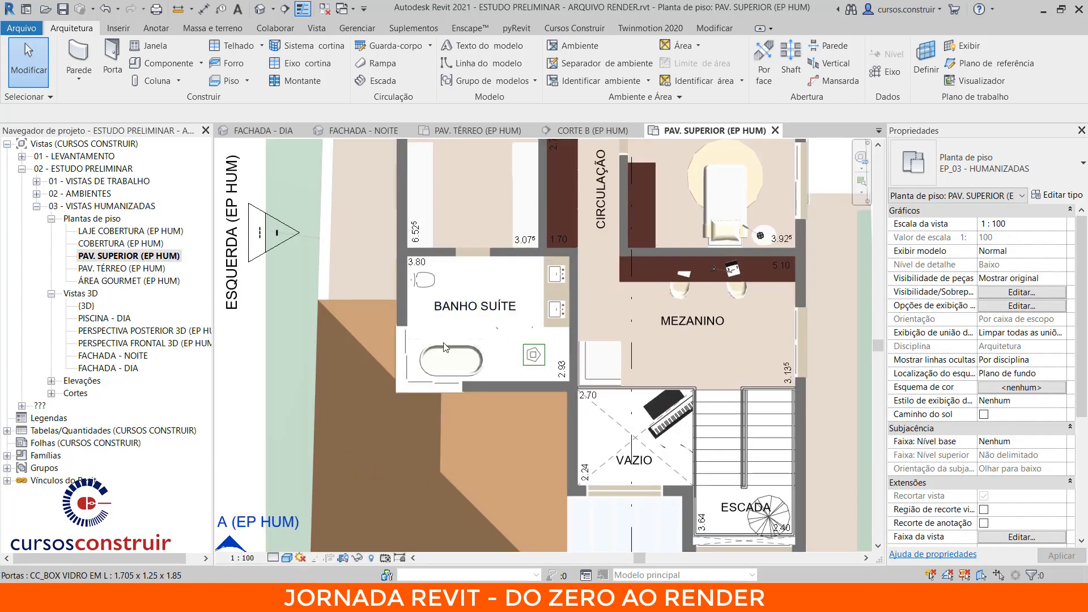
left_click(165, 63)
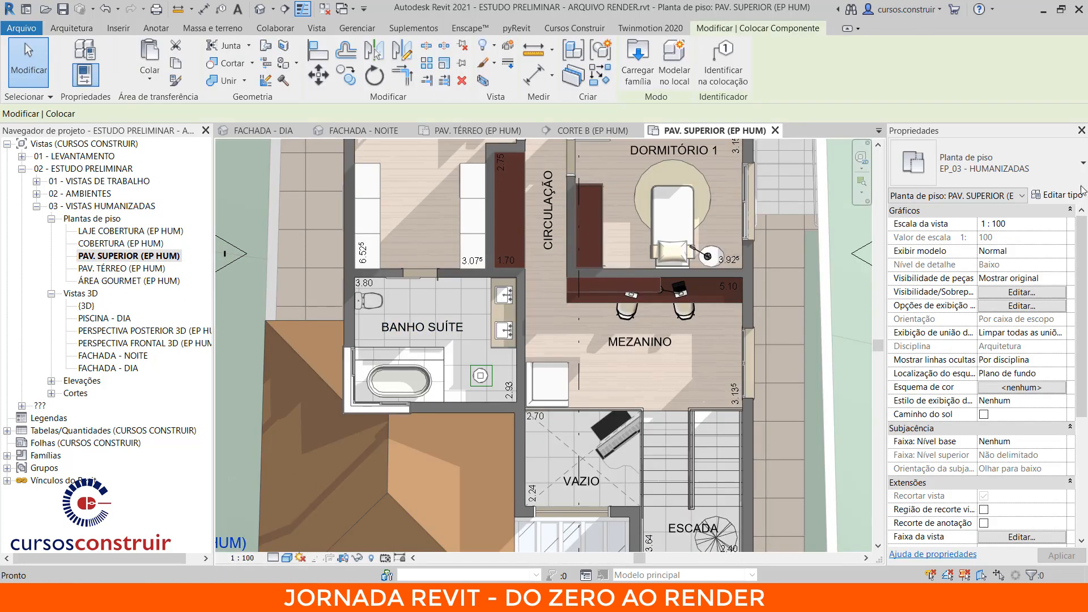
left_click(1018, 162)
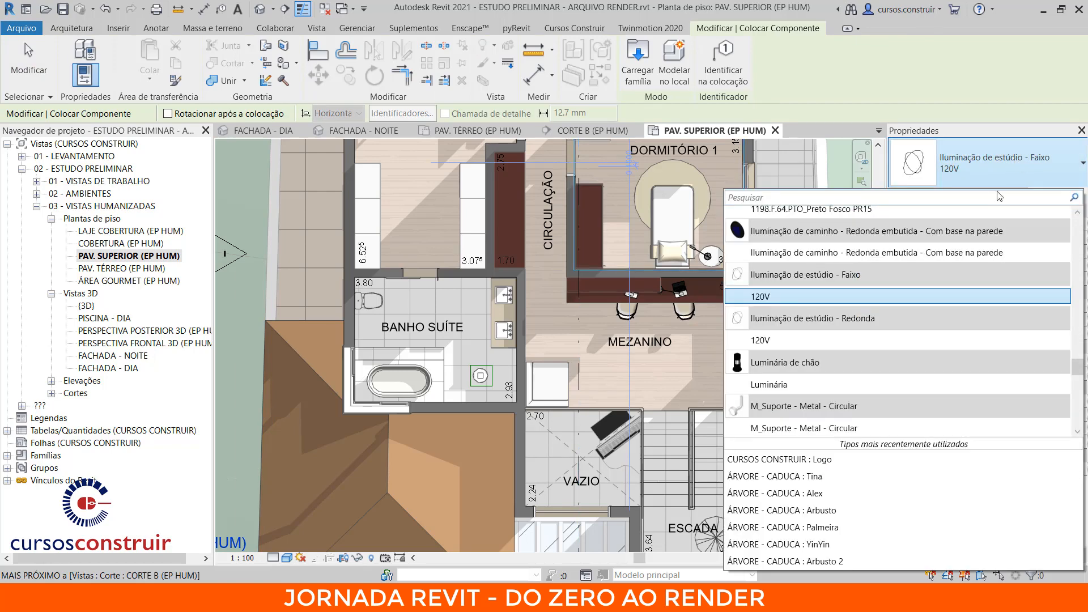
left_click(793, 340)
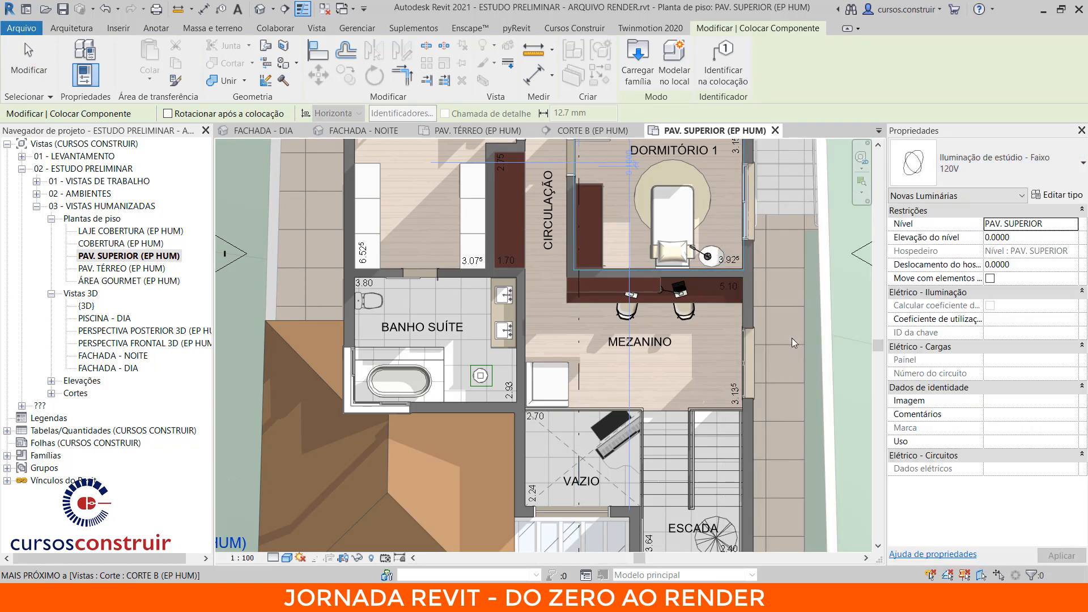
scroll(375, 308, "up", 3)
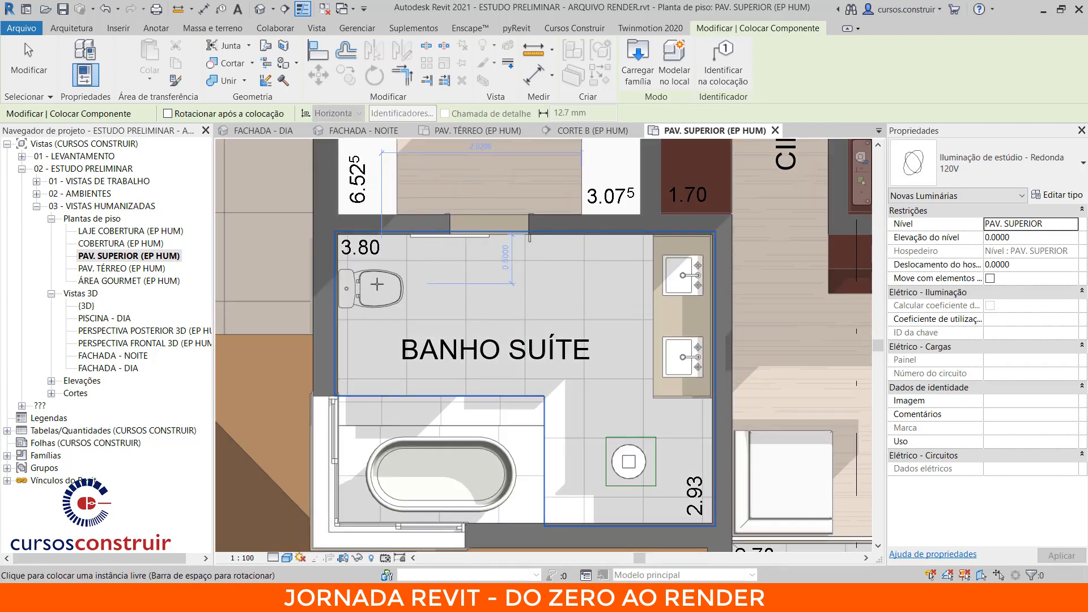
left_click(384, 283)
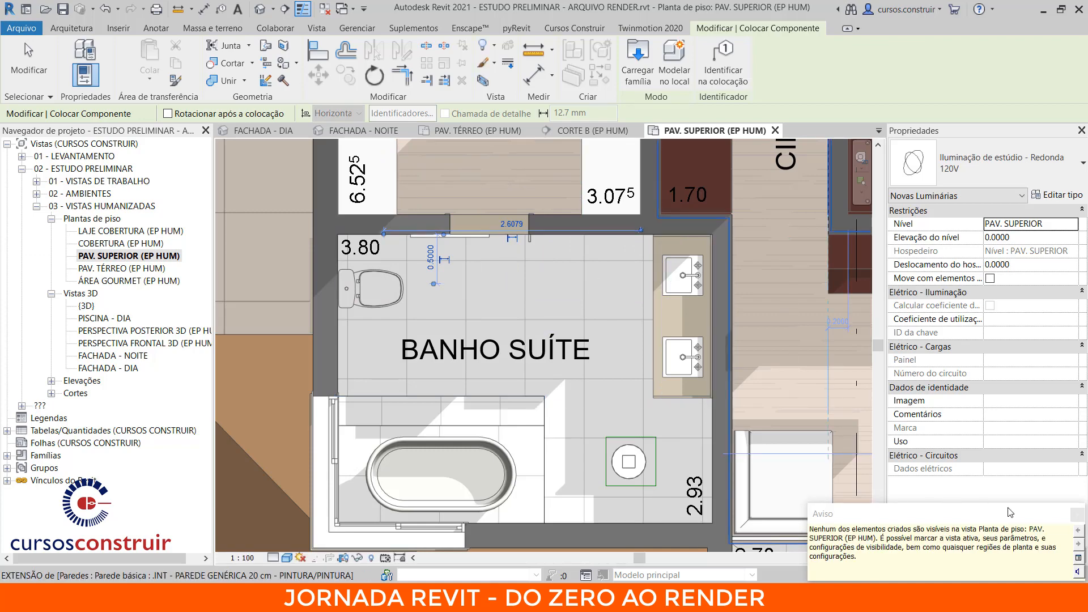
left_click(1076, 515)
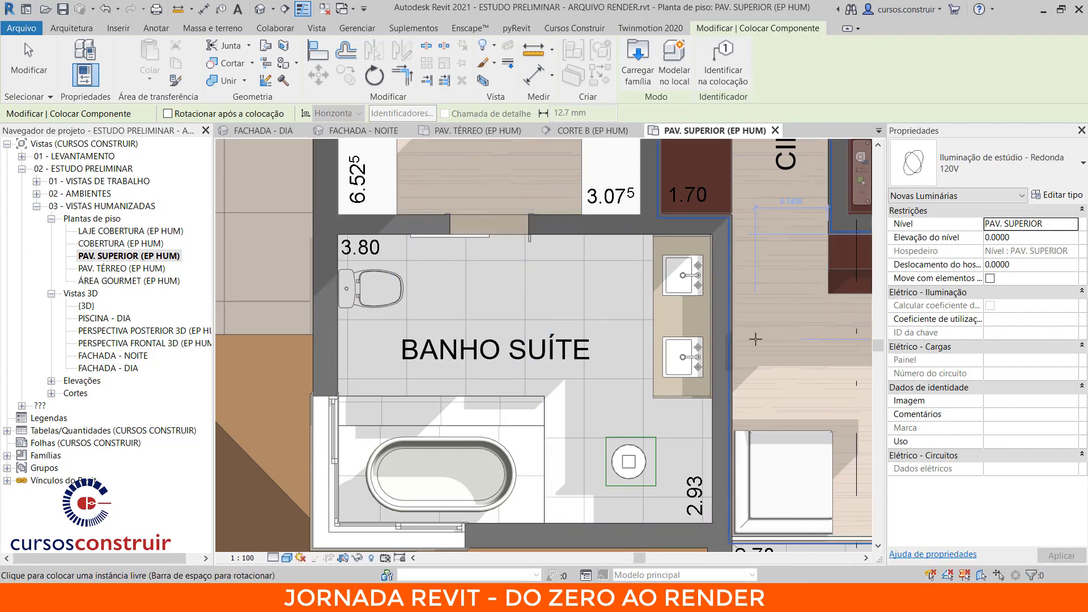
key("Escape")
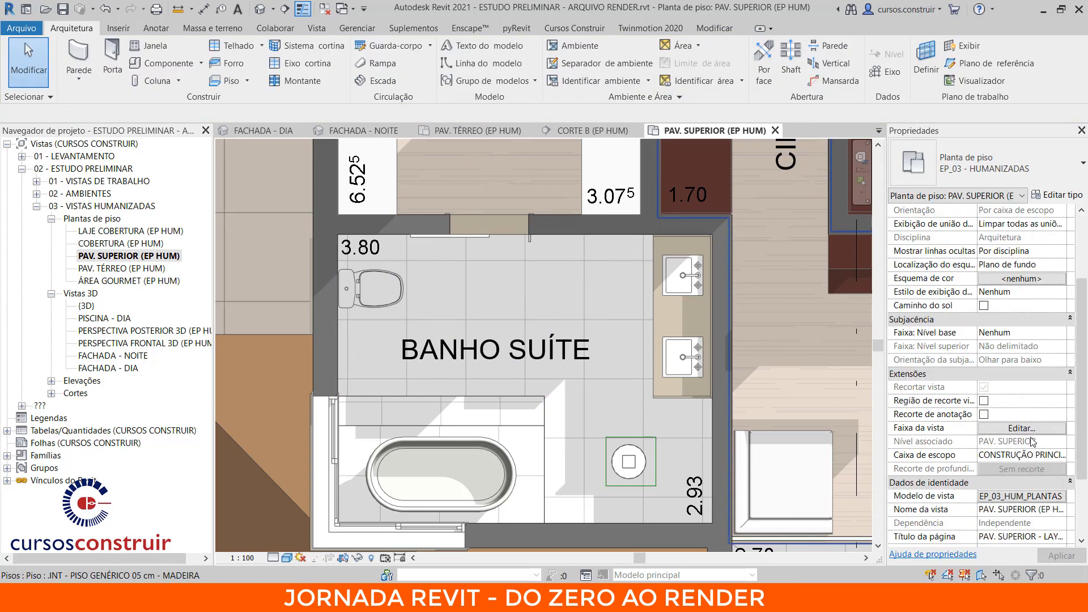
- Set the cut plane offset in the PAV. SUPERIOR (EP HUM) plan's view range to 2.2
left_click(1025, 429)
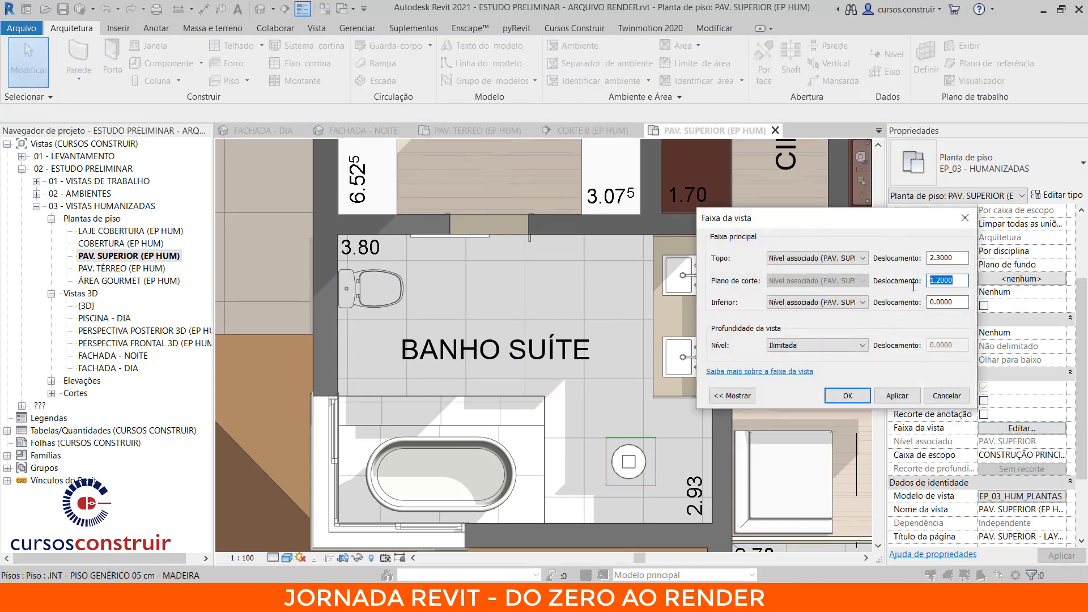
key("Return")
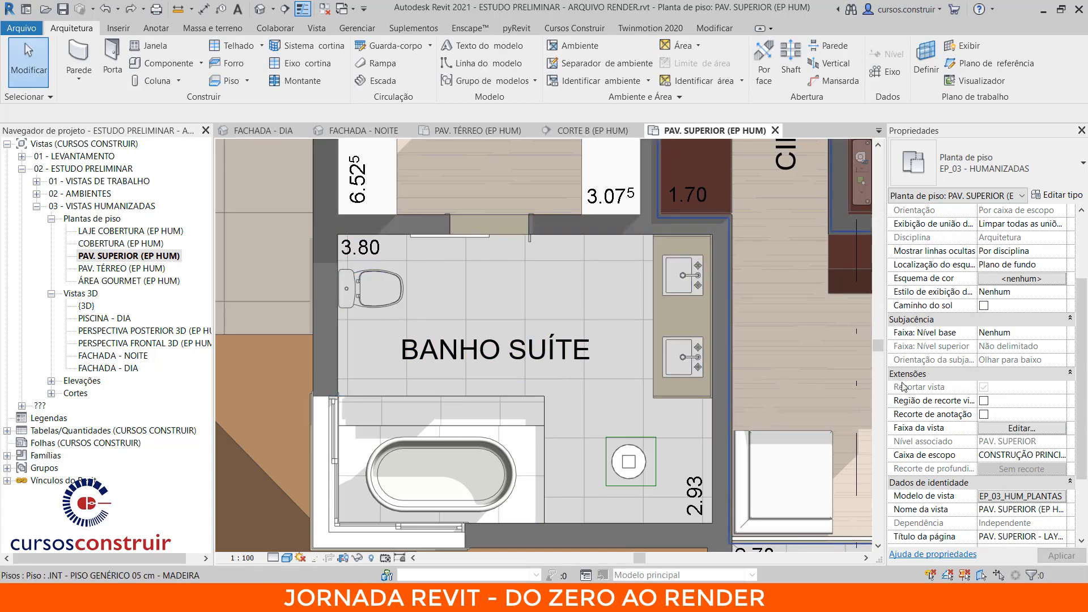
left_click(1013, 428)
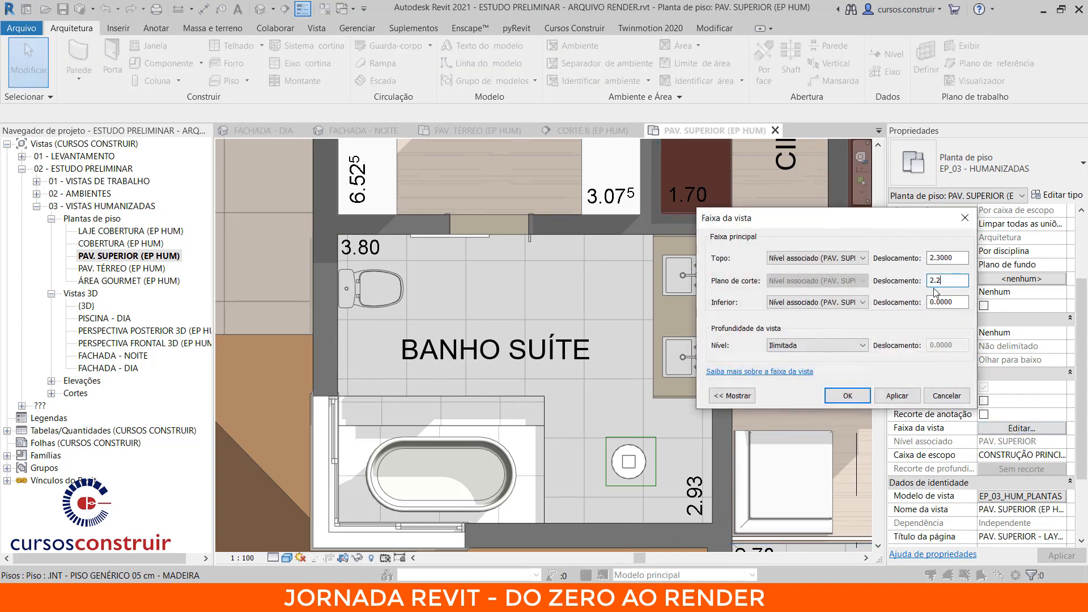
left_click(848, 396)
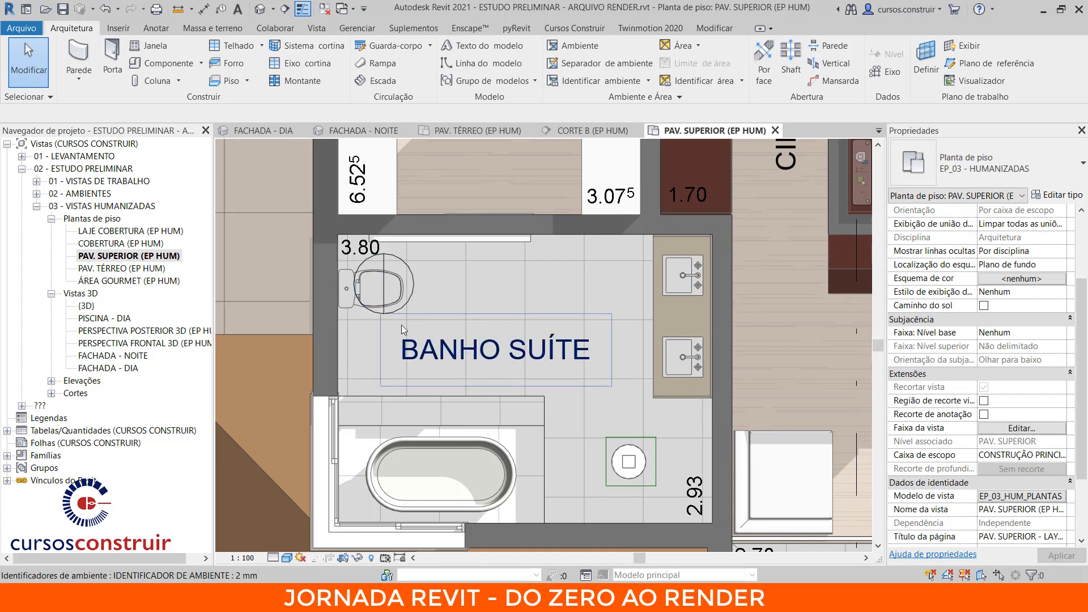
- Copy the round studio light three times in a horizontal row from the toilet to the upper washbasin in BANHO SUÍTE
scroll(408, 312, "down", 2)
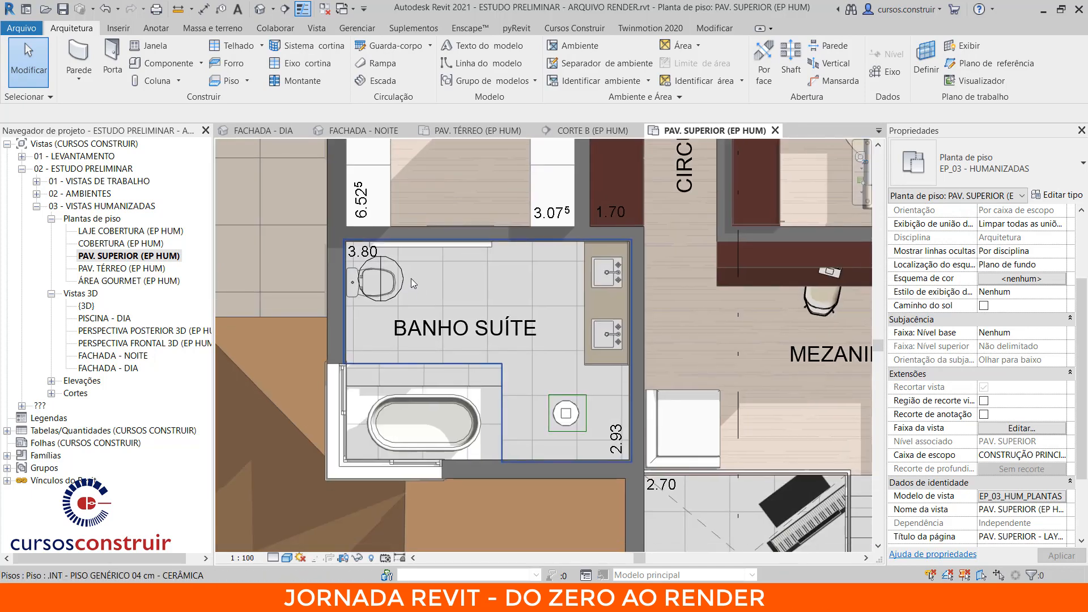
left_click(404, 273)
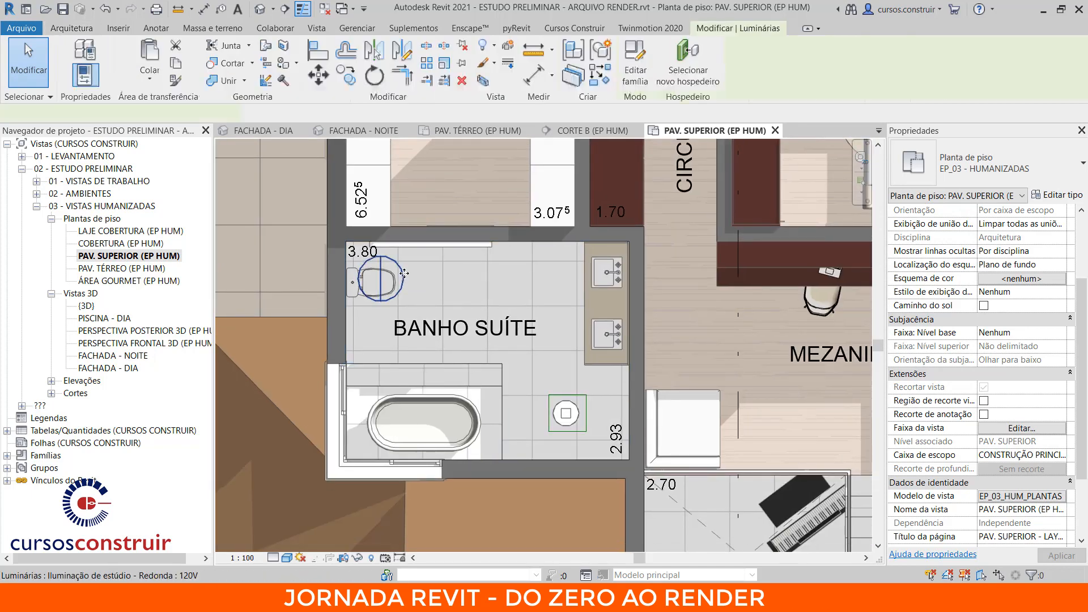
left_click(346, 75)
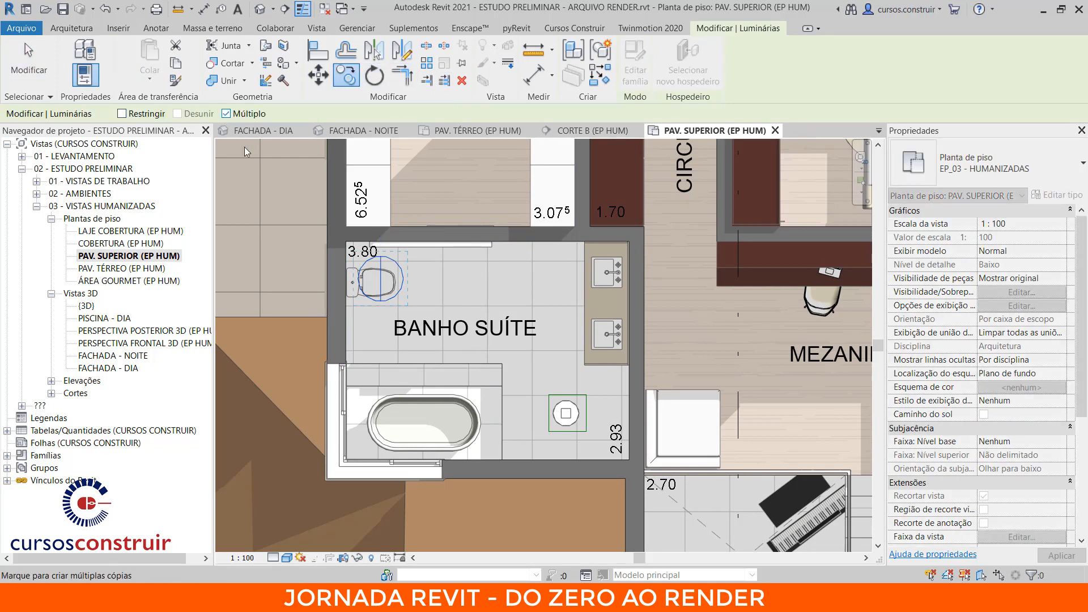
left_click(380, 279)
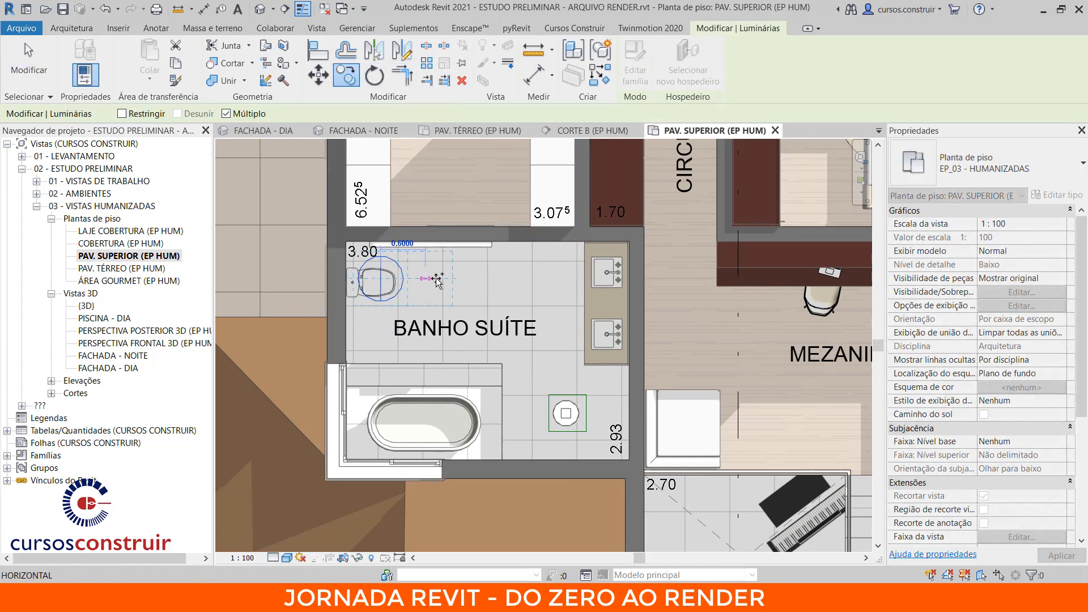
left_click(512, 280)
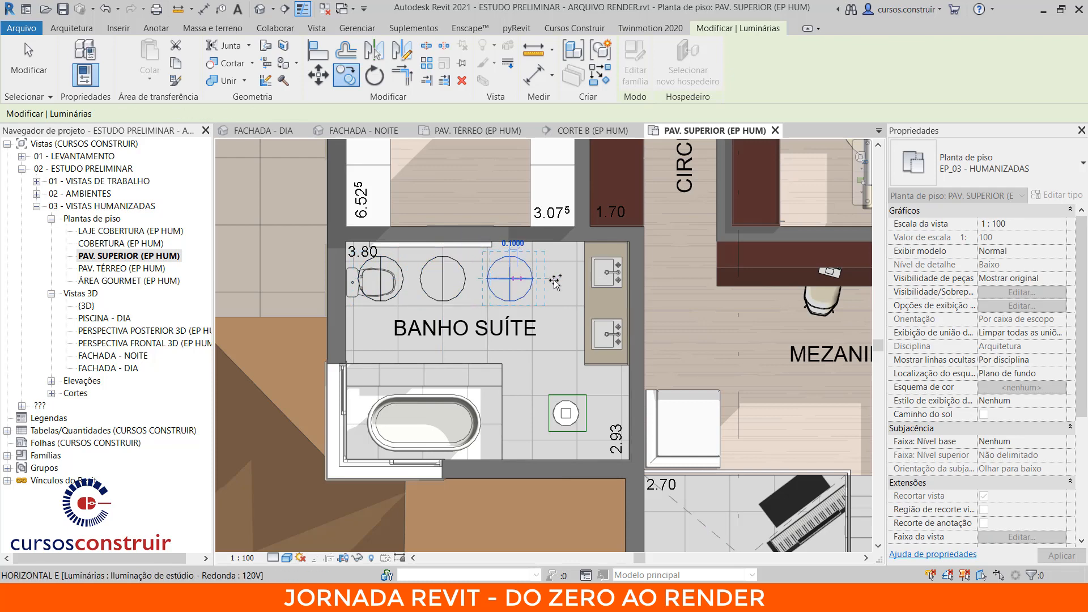
left_click(593, 280)
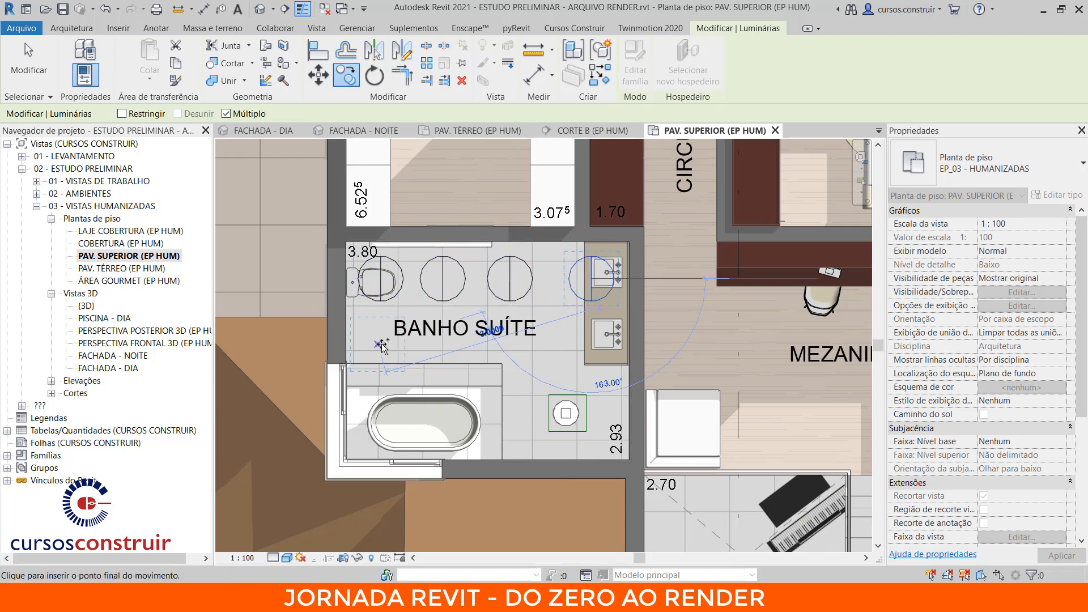
- Add six more copies of the round studio light in BANHO SUÍTE, three across the middle and three in line with the bathtub
left_click(379, 343)
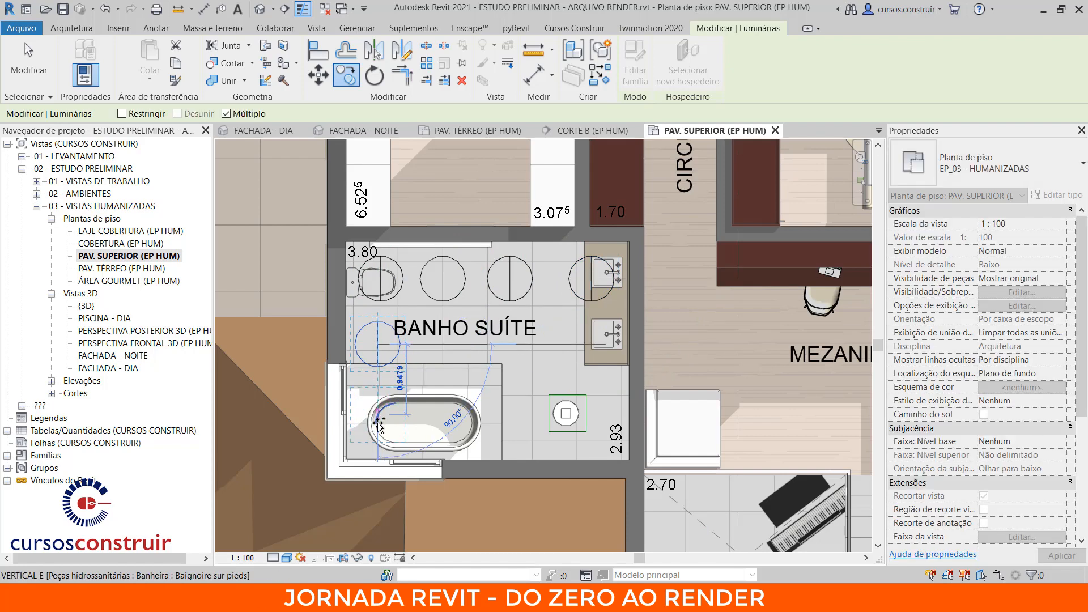
left_click(379, 424)
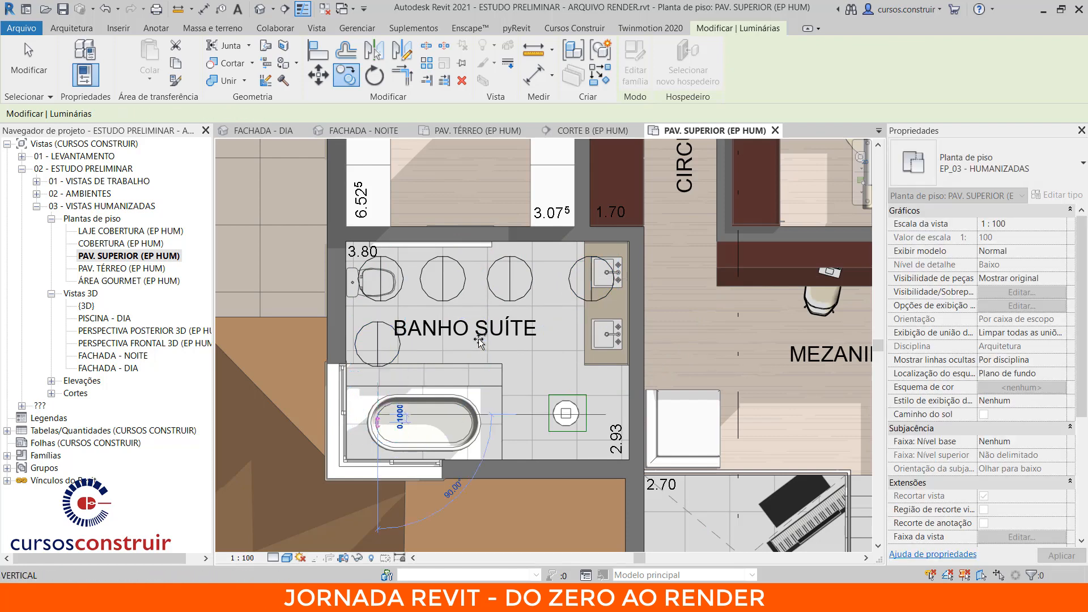
left_click(445, 339)
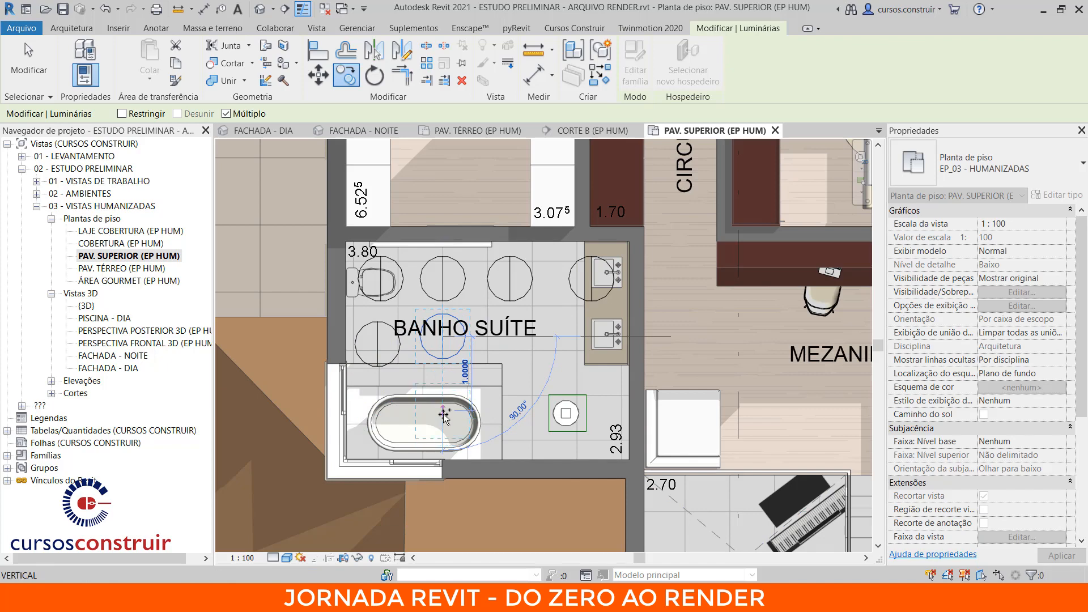
left_click(510, 332)
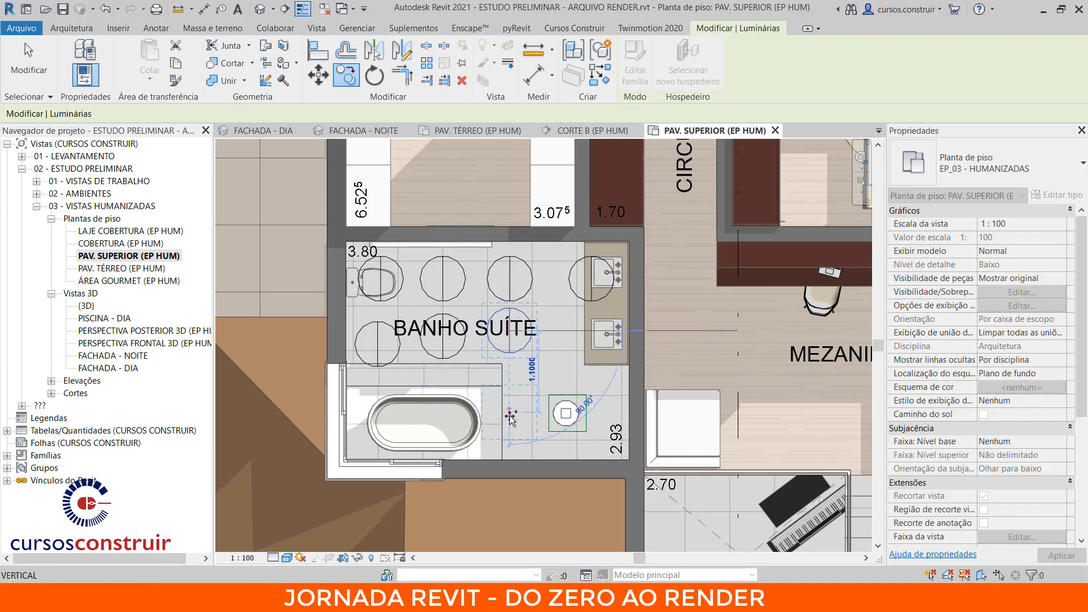
left_click(510, 416)
key("Escape")
key("Escape")
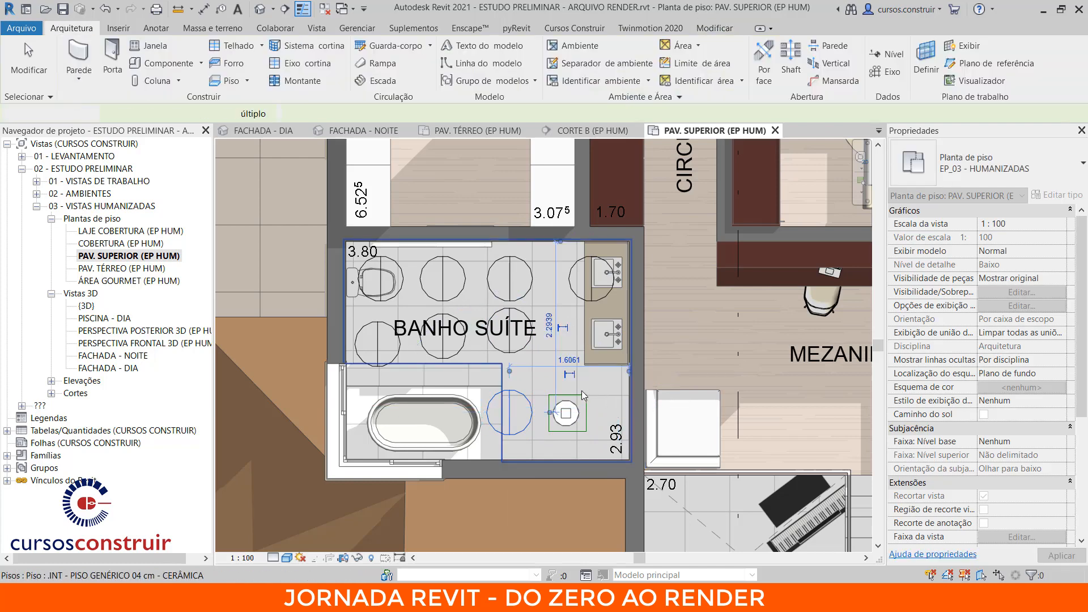
- Move the CORTE A (EP HUM) section line up so it cuts through BANHO SUÍTE and MEZANINO, and open its section view
scroll(584, 395, "down", 1)
middle_click_drag(497, 395, 320, 354)
scroll(396, 354, "down", 3)
middle_click_drag(396, 354, 375, 344)
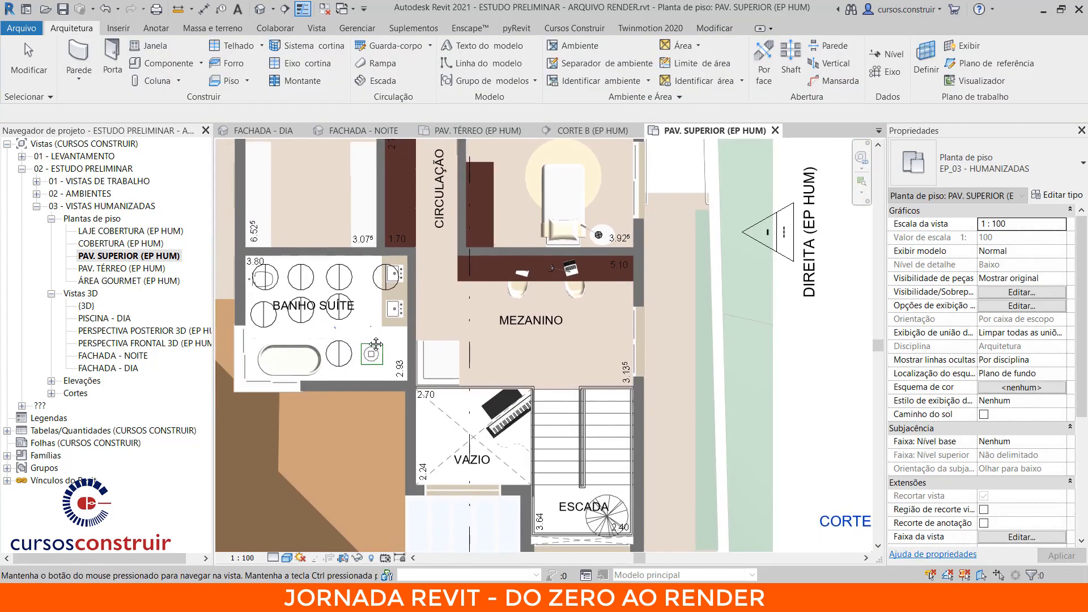
scroll(527, 411, "down", 4)
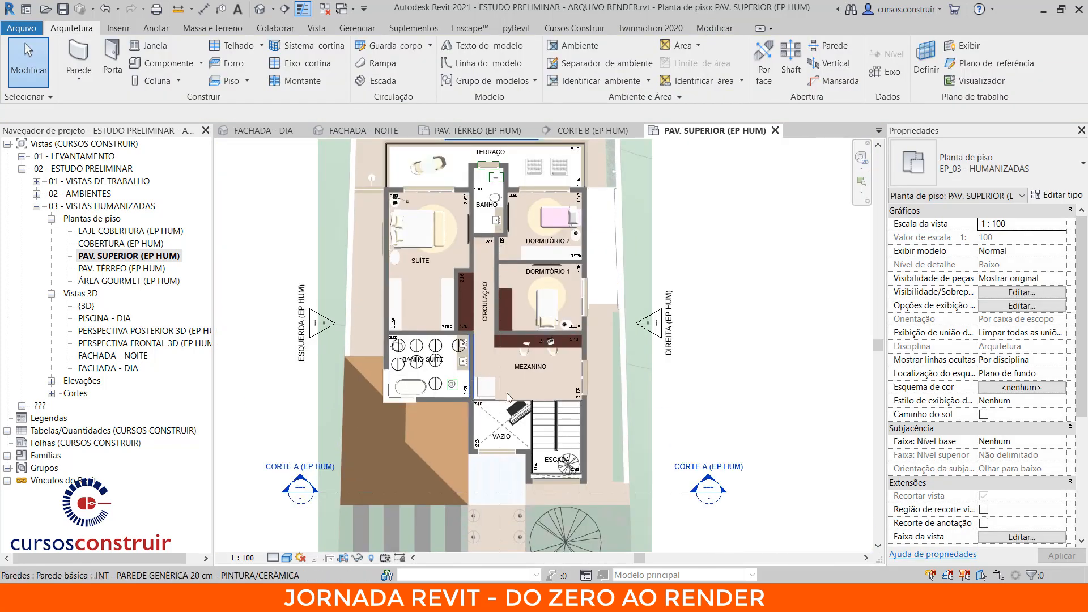
scroll(509, 399, "down", 2)
left_click(633, 467)
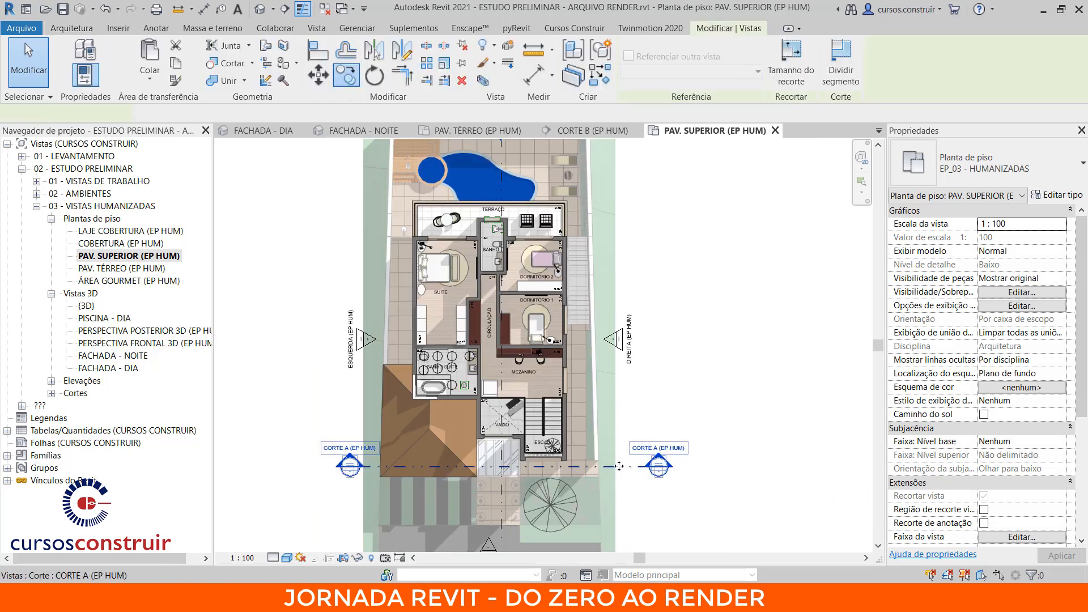
left_click_drag(633, 467, 620, 392, "ctrl")
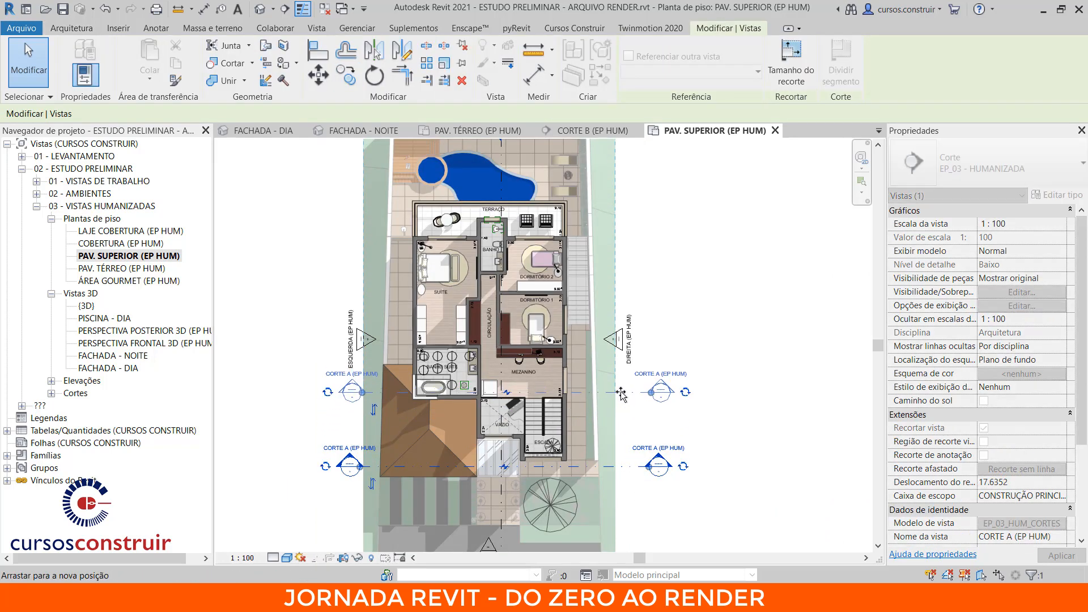
left_click(731, 362)
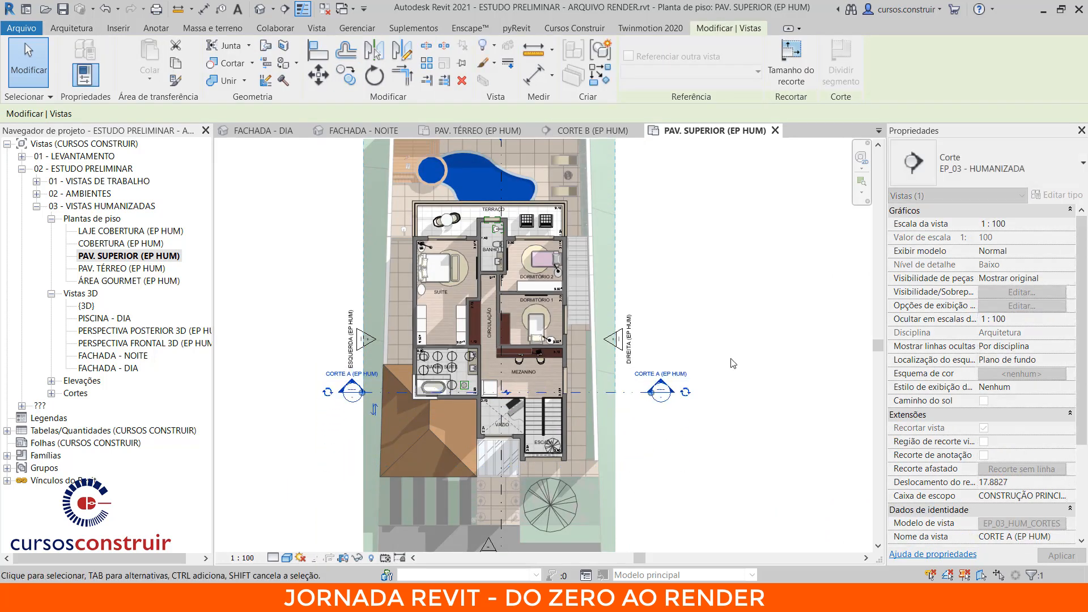
double_click(352, 388)
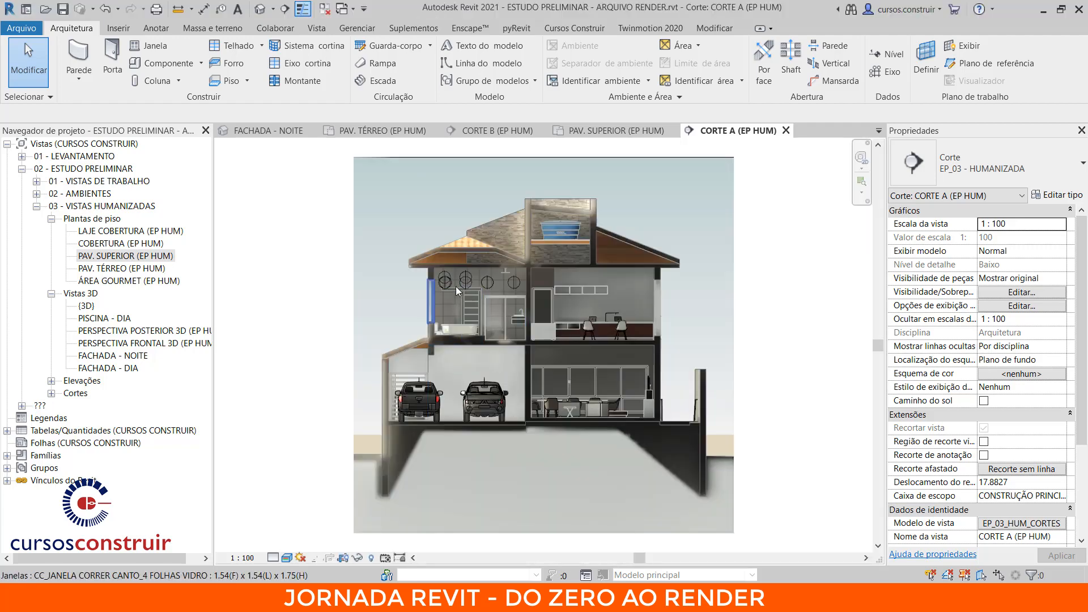
- Select all ten round studio lights of BANHO SUÍTE in the section and set their elevation from the level to 1.5
scroll(456, 287, "up", 8)
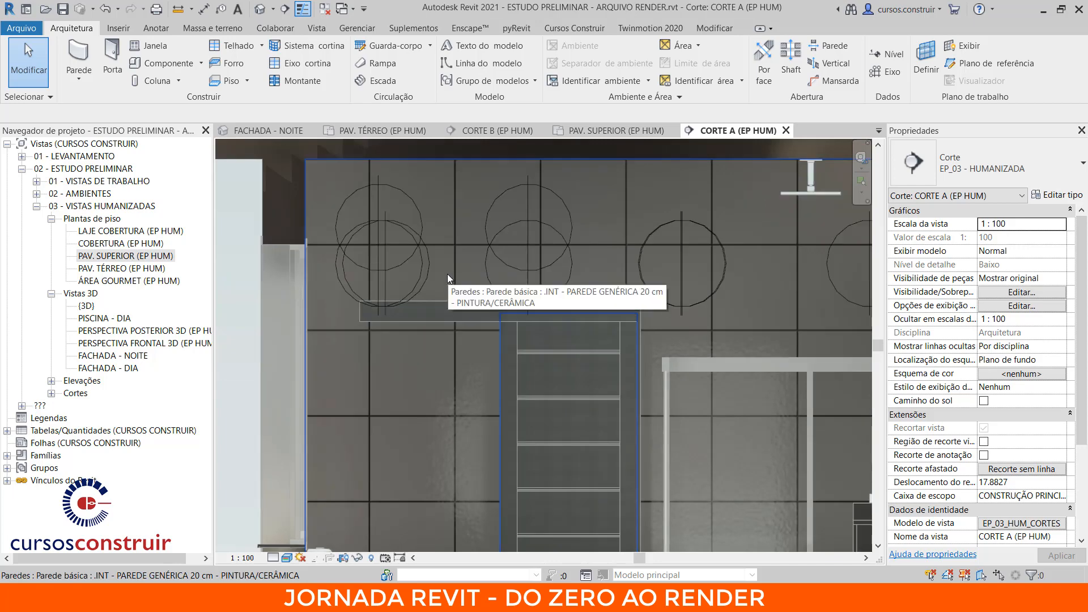
scroll(447, 274, "down", 5)
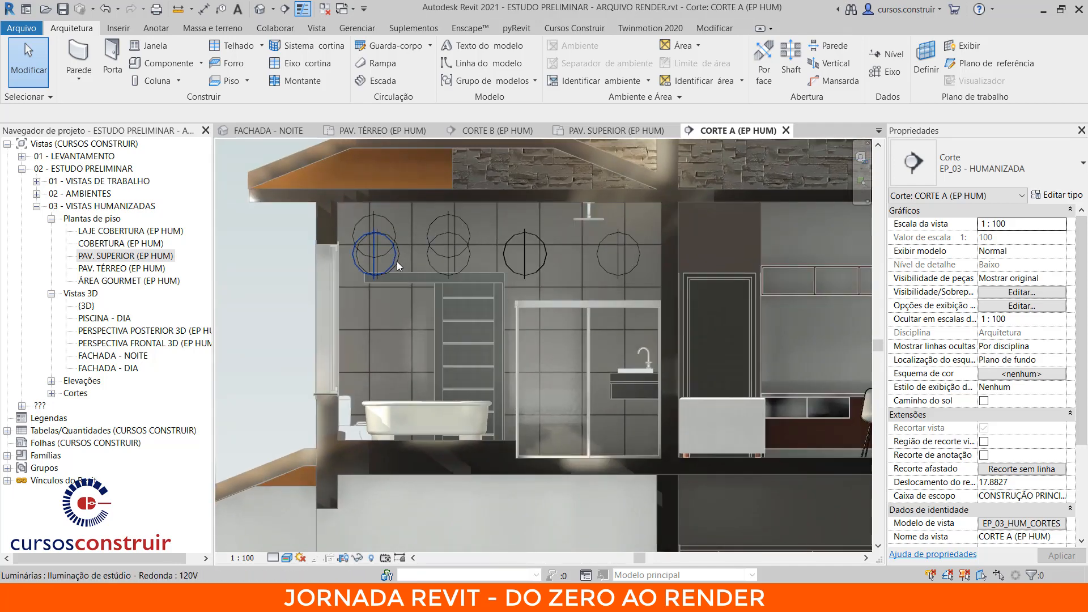
left_click(397, 261)
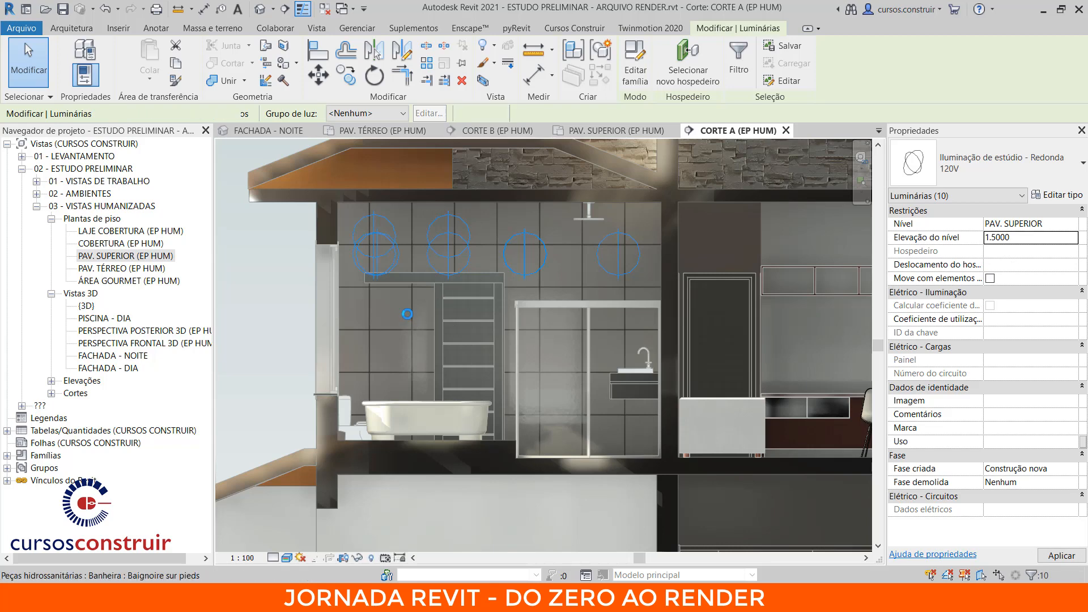
scroll(538, 439, "down", 3)
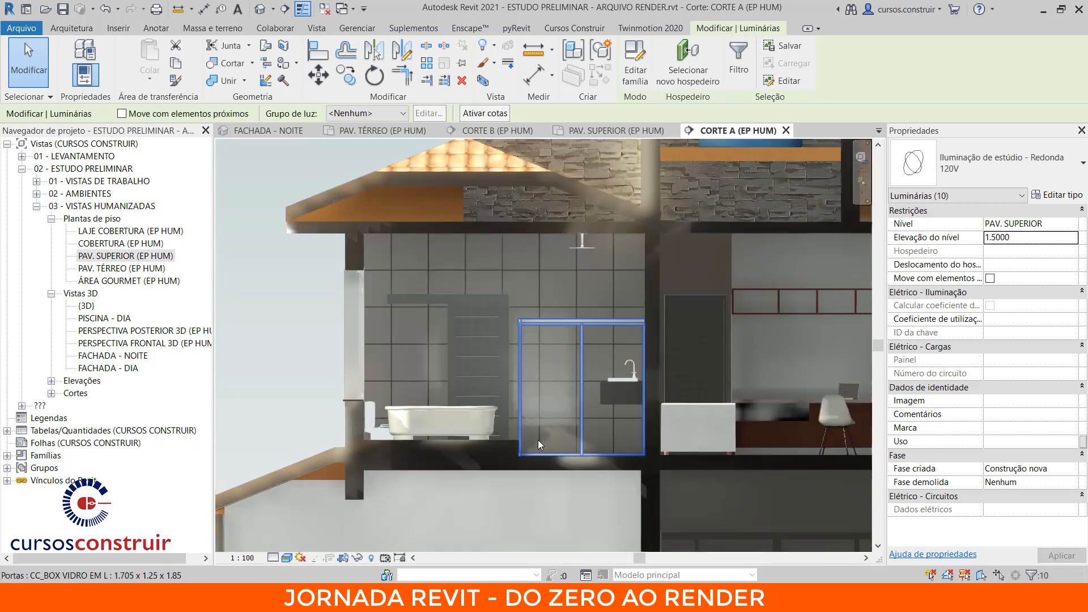
scroll(529, 440, "down", 2)
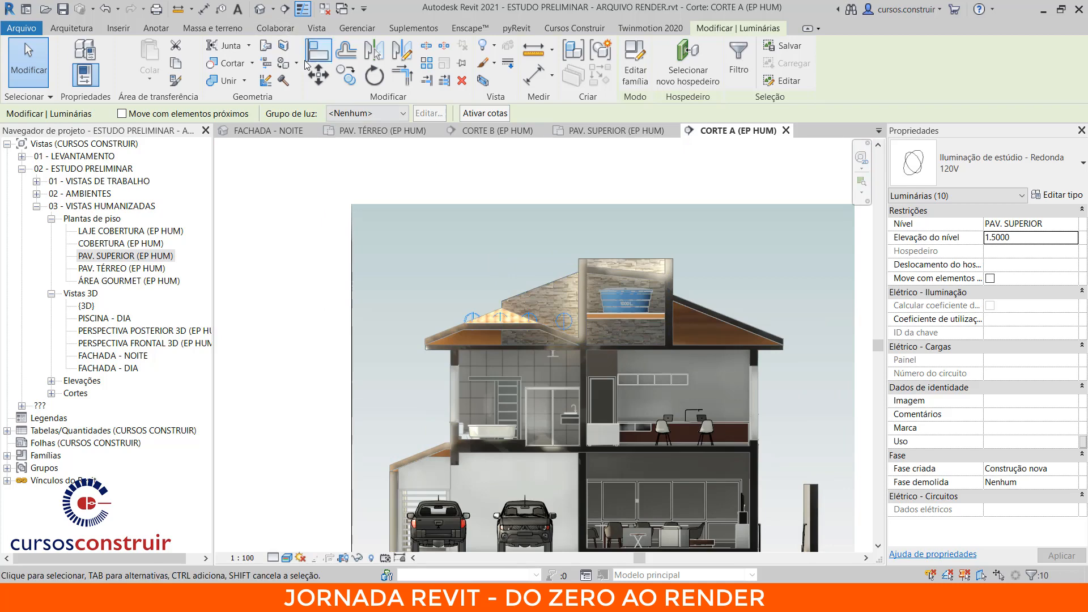
- Move the ten selected studio lights straight down from the roof into BANHO SUÍTE, to an elevation of -0.5
left_click(319, 74)
left_click(565, 321)
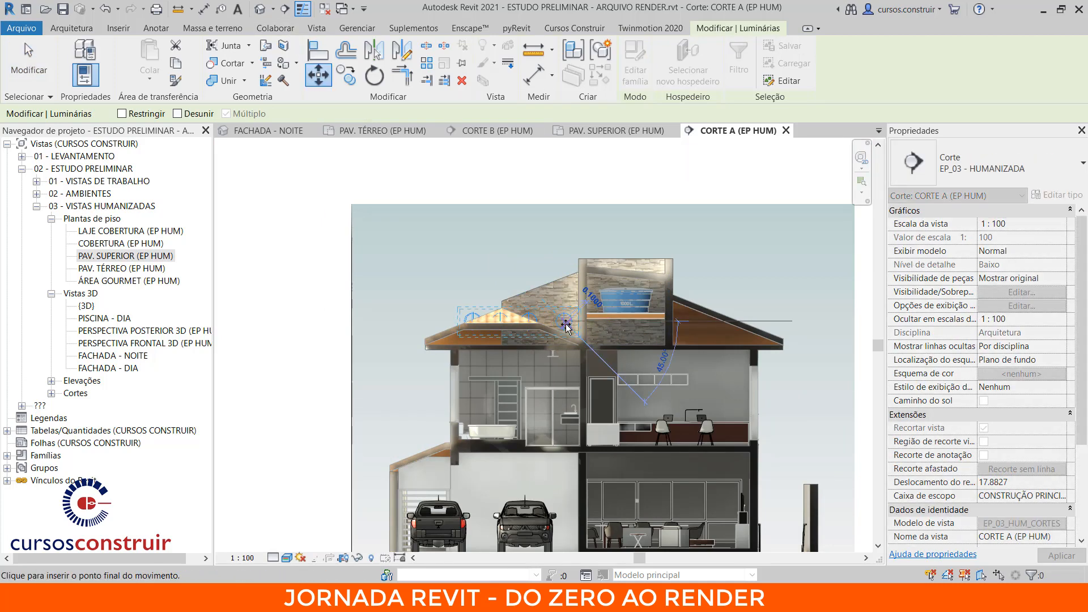
left_click(562, 384)
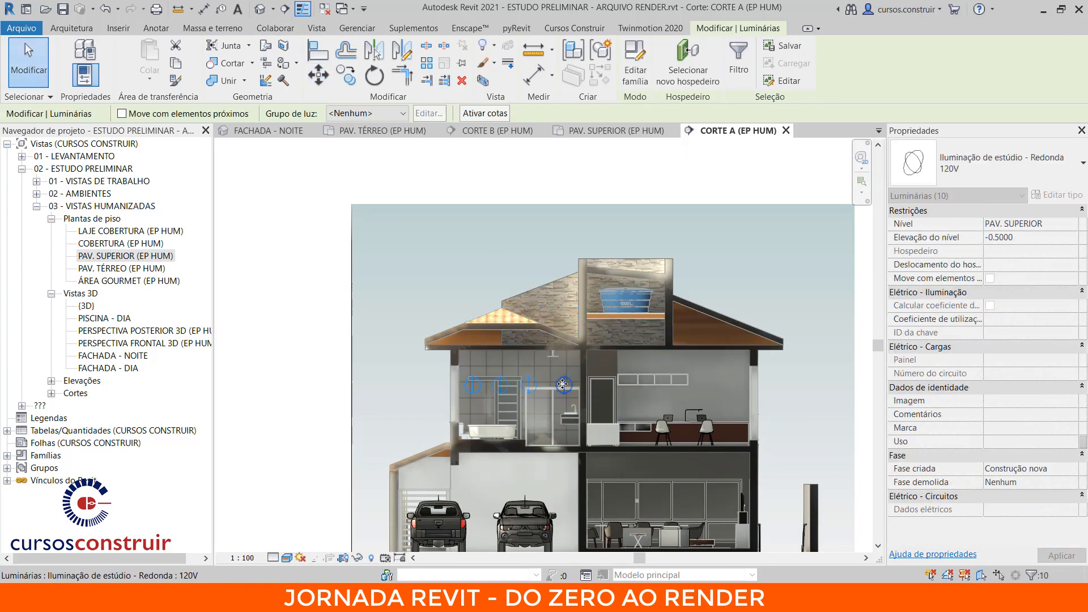
scroll(567, 396, "up", 4)
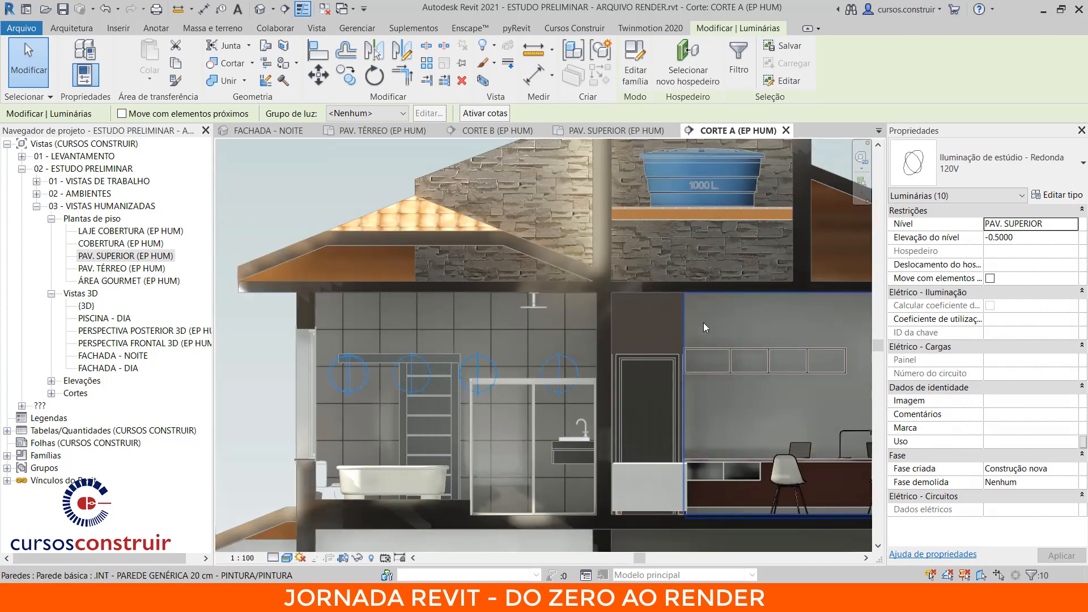
scroll(488, 172, "down", 3)
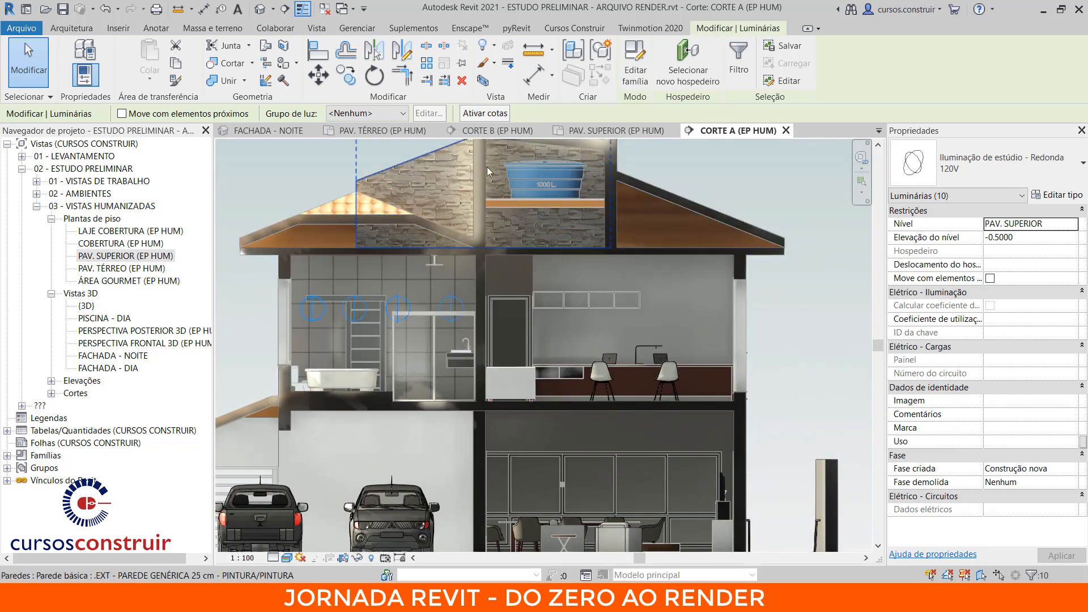
- In the PAV. SUPERIOR (EP HUM) plan, copy the round studio light beside the bathtub onto the ESCADA flight next to VAZIO
left_click(638, 129)
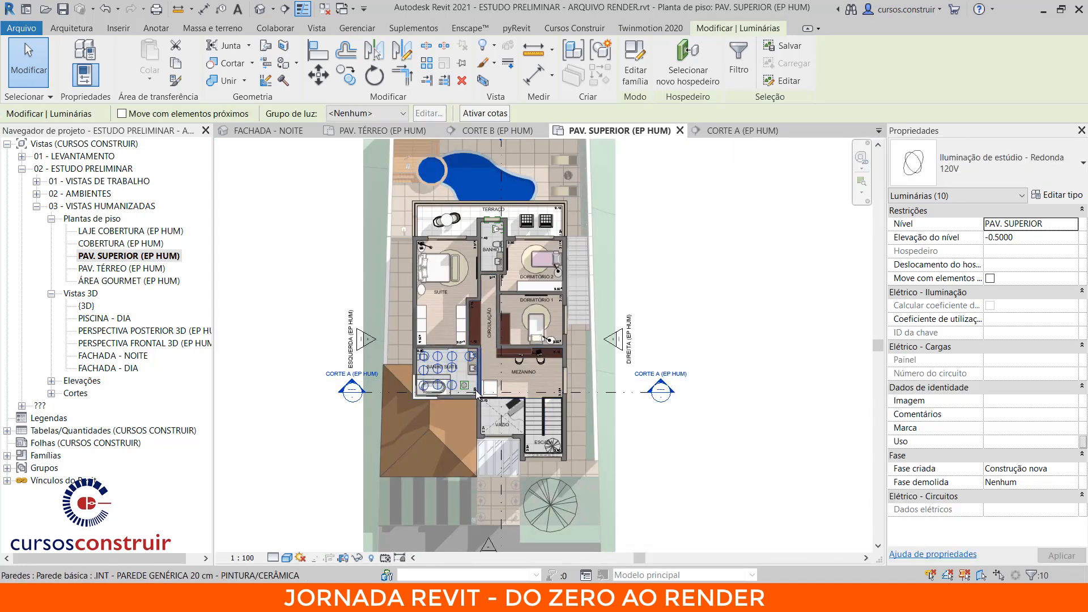
scroll(461, 379, "up", 4)
middle_click_drag(458, 375, 447, 338)
key("Escape")
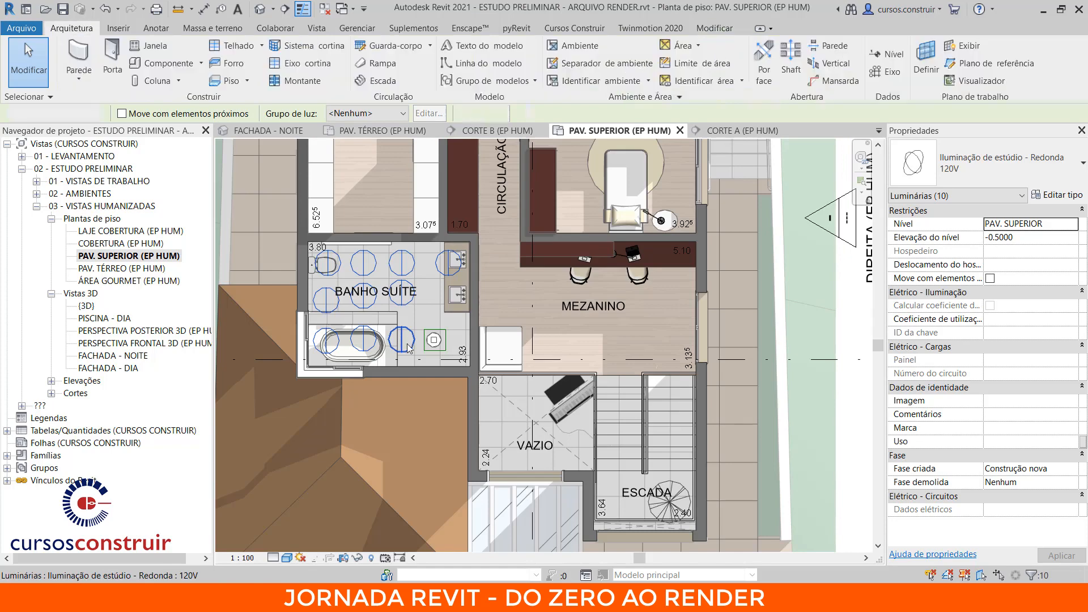
left_click(403, 341)
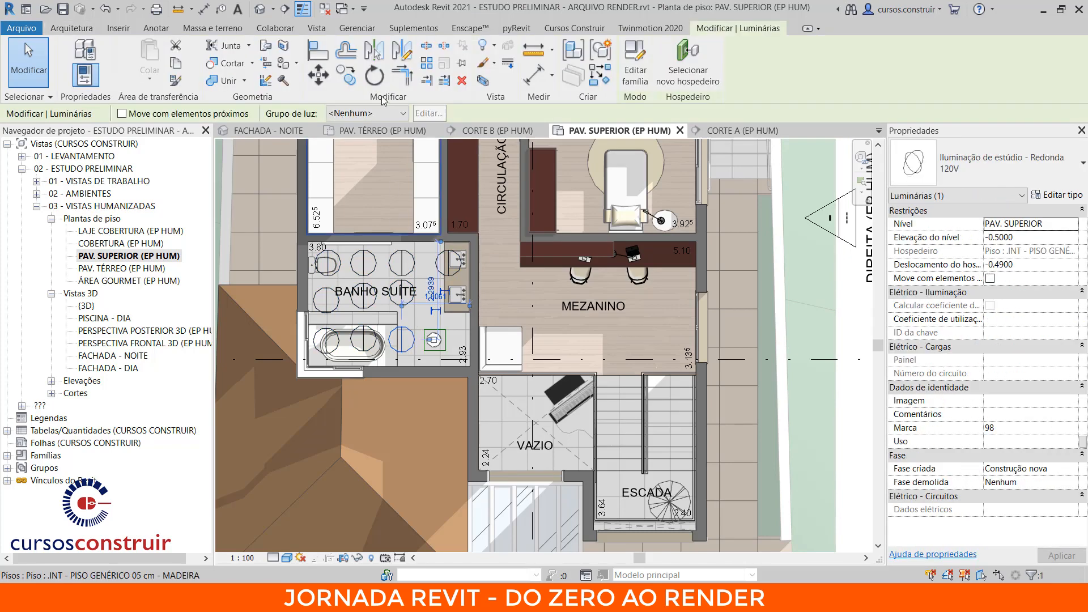
left_click(348, 76)
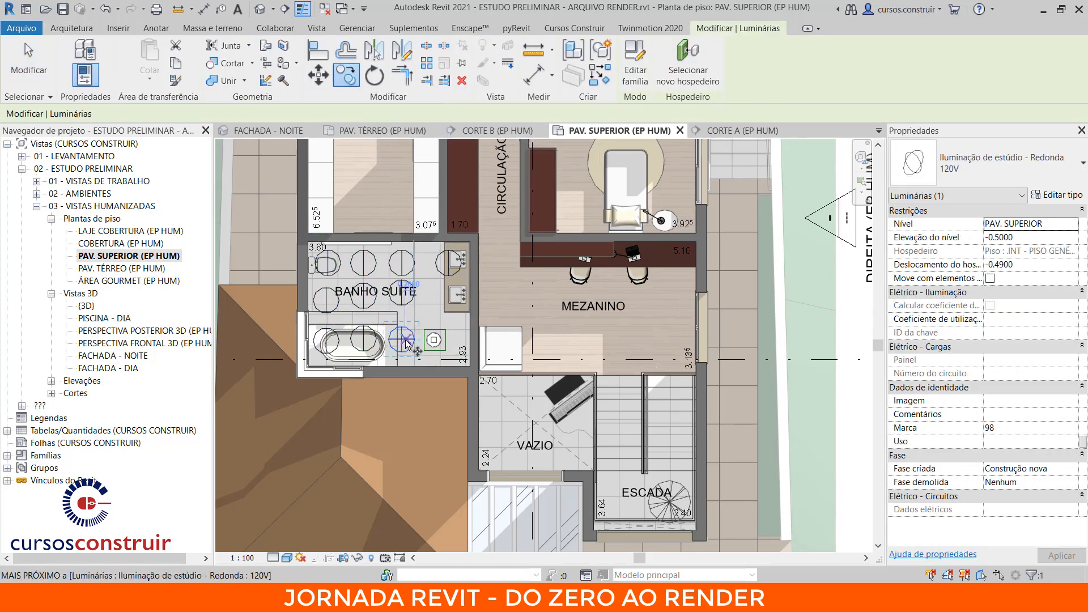
left_click(403, 341)
middle_click_drag(572, 447, 463, 321)
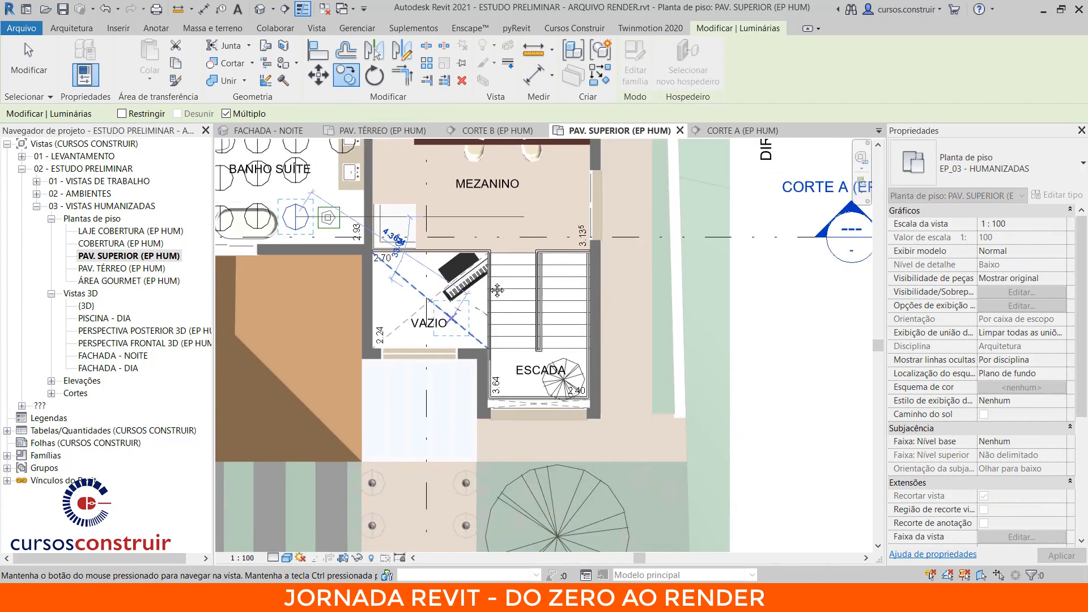
left_click(510, 264)
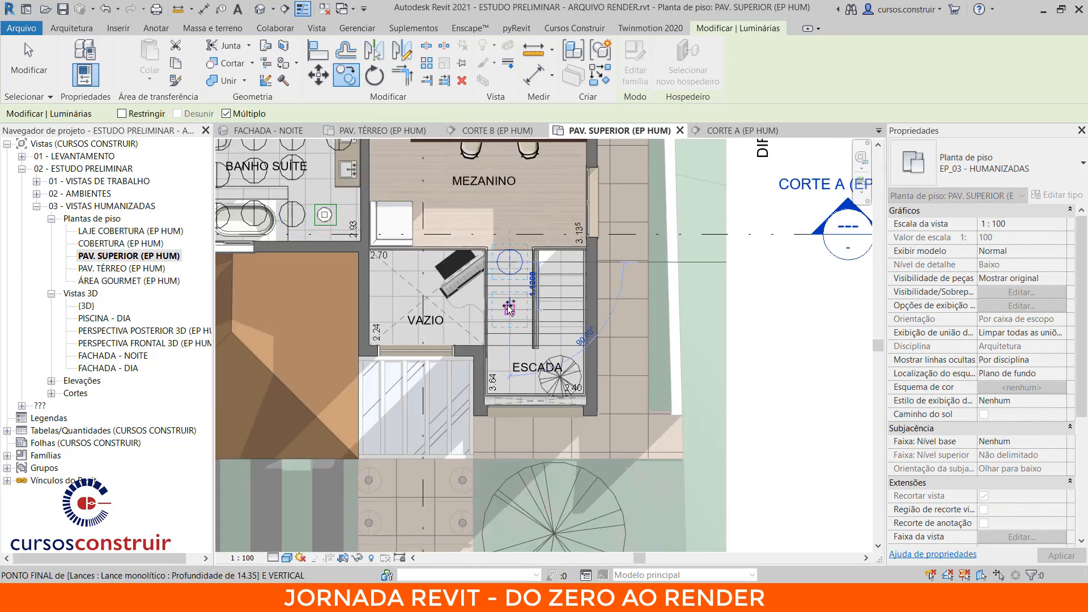
left_click(510, 310)
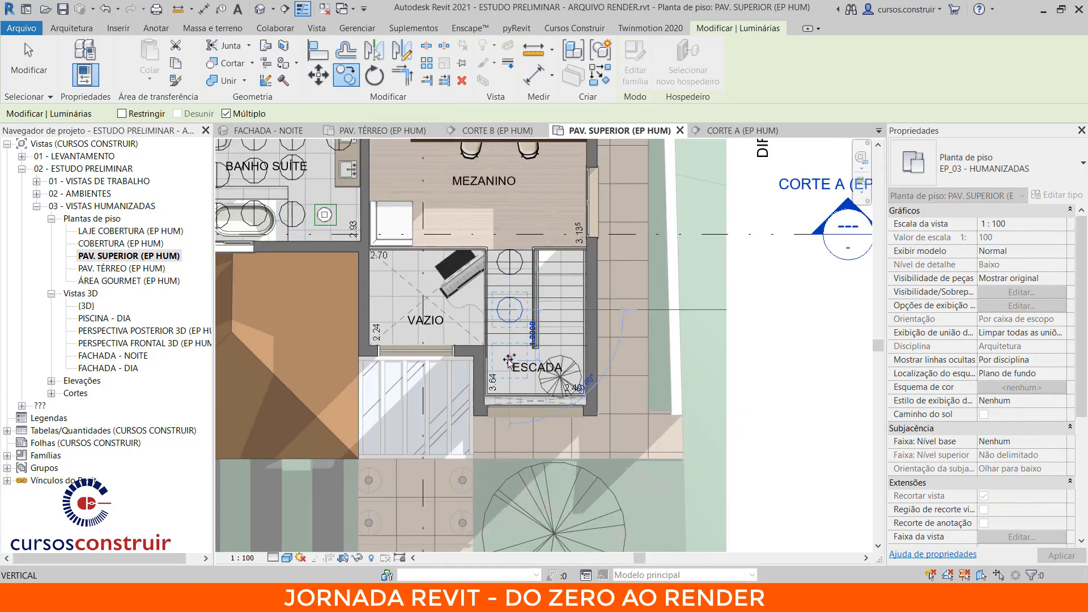
- Continue the studio light copies with one on the ESCADA landing and three up the flight along the outer wall
left_click(541, 372)
left_click(562, 345)
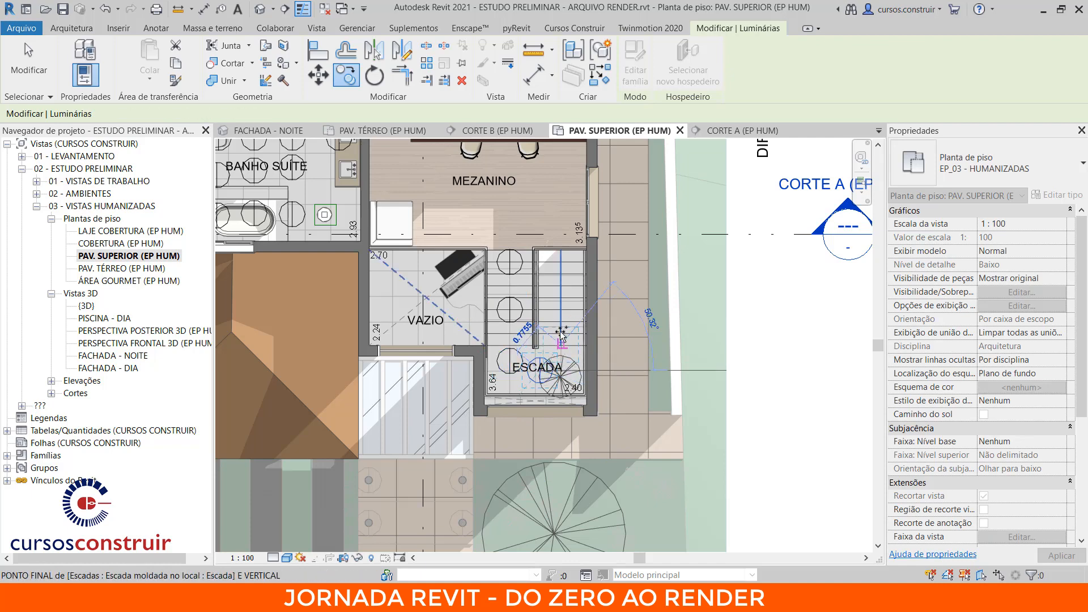
left_click(561, 309)
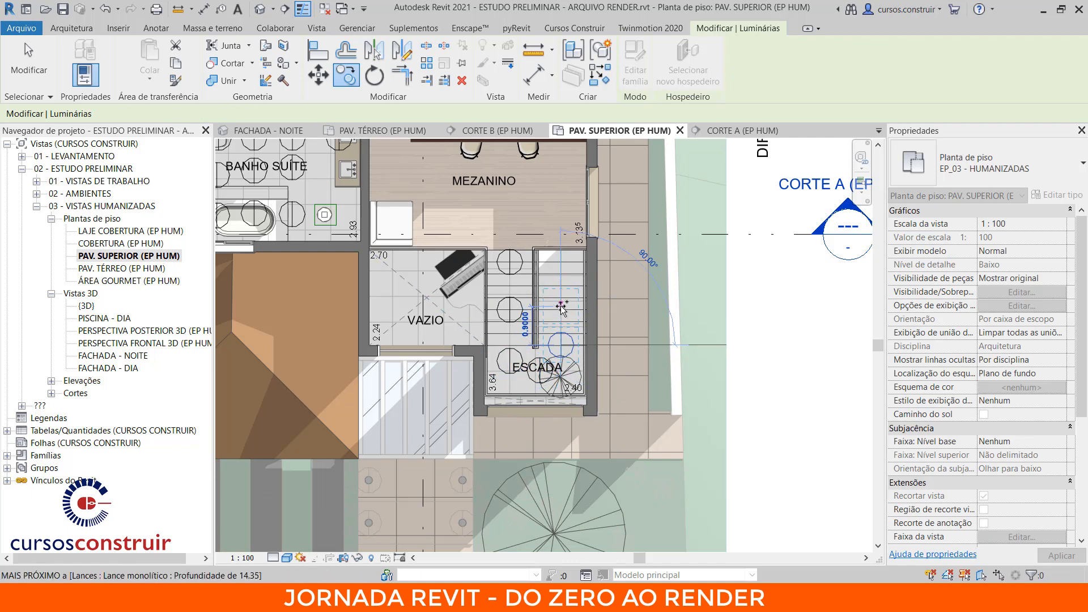
left_click(560, 266)
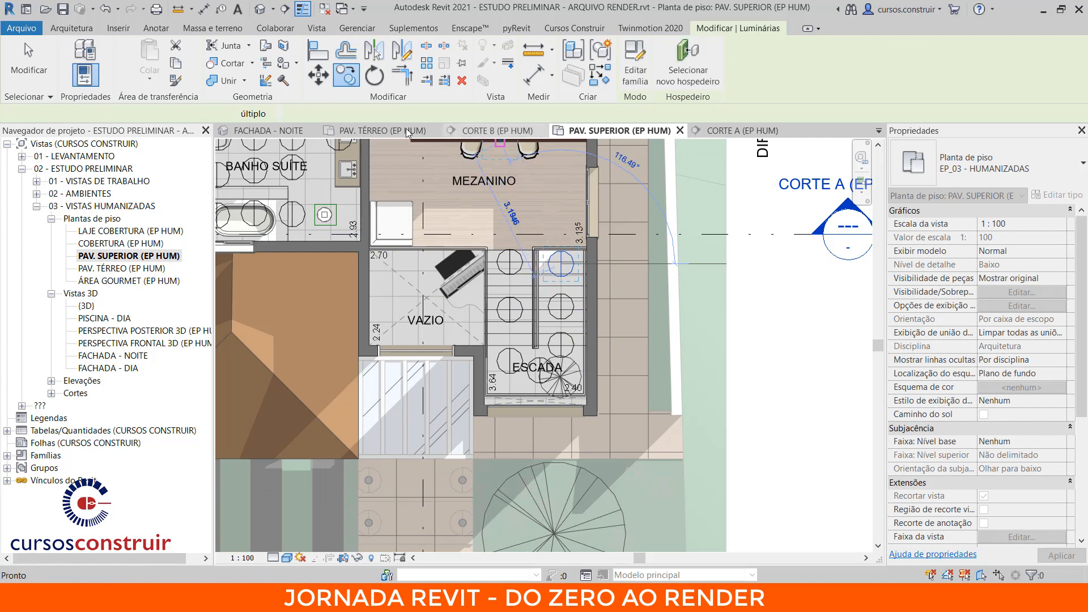
key("Escape")
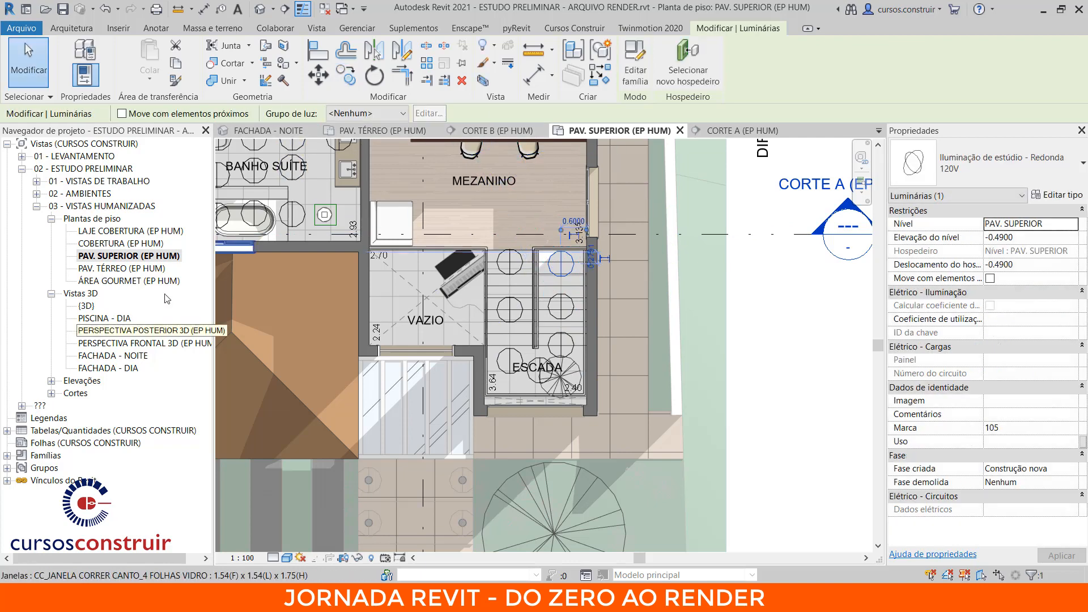
key("Escape")
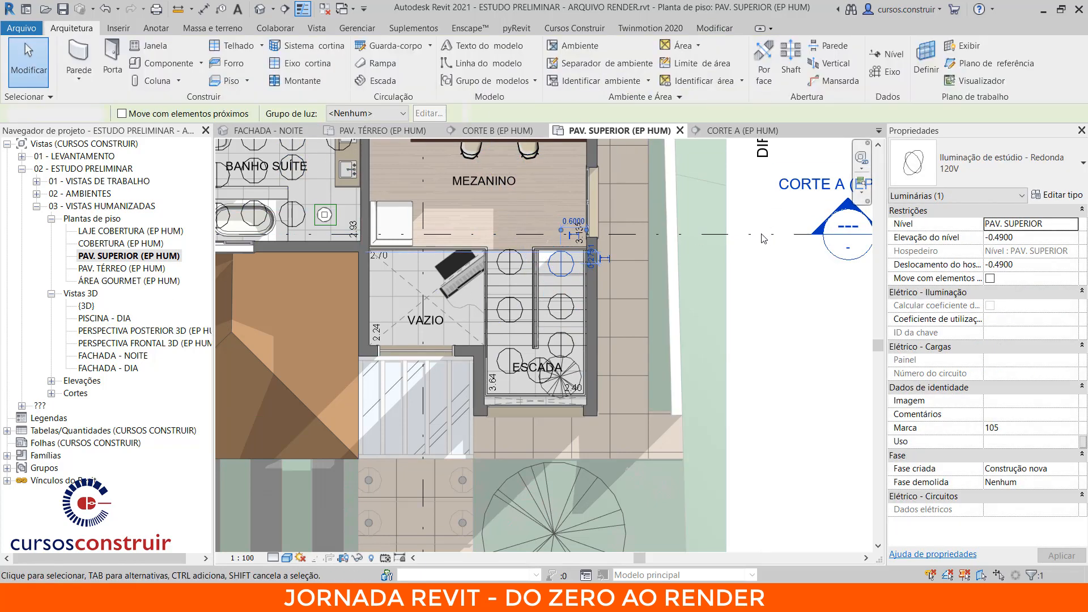
- Move the CORTE A section line down to cut through the ESCADA landing and show the CORTE A section
left_click_drag(756, 241, 706, 387, "ctrl")
left_click(717, 133)
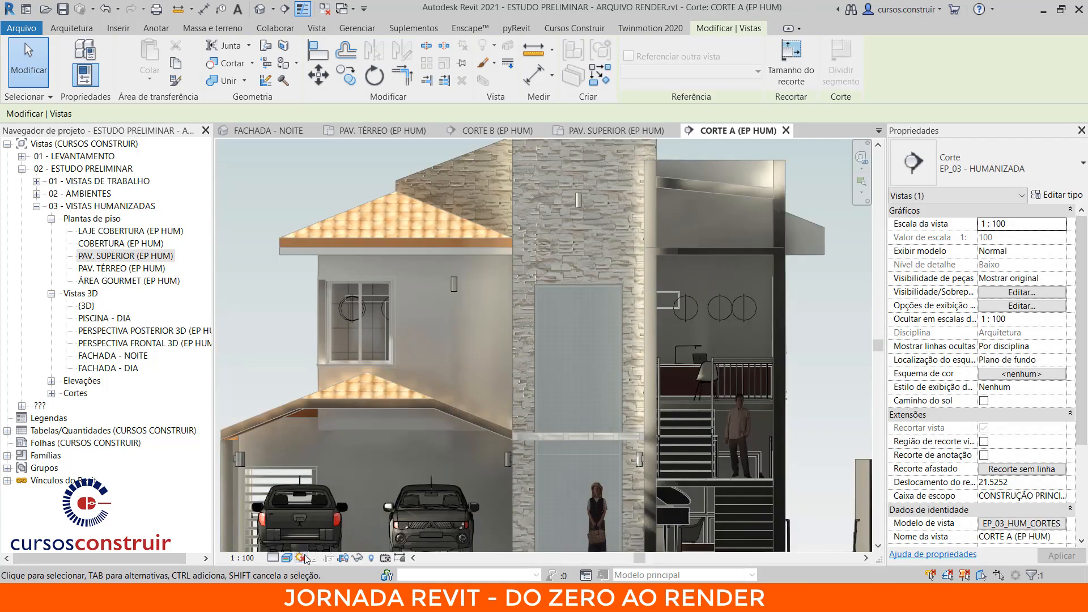
scroll(760, 399, "up", 3)
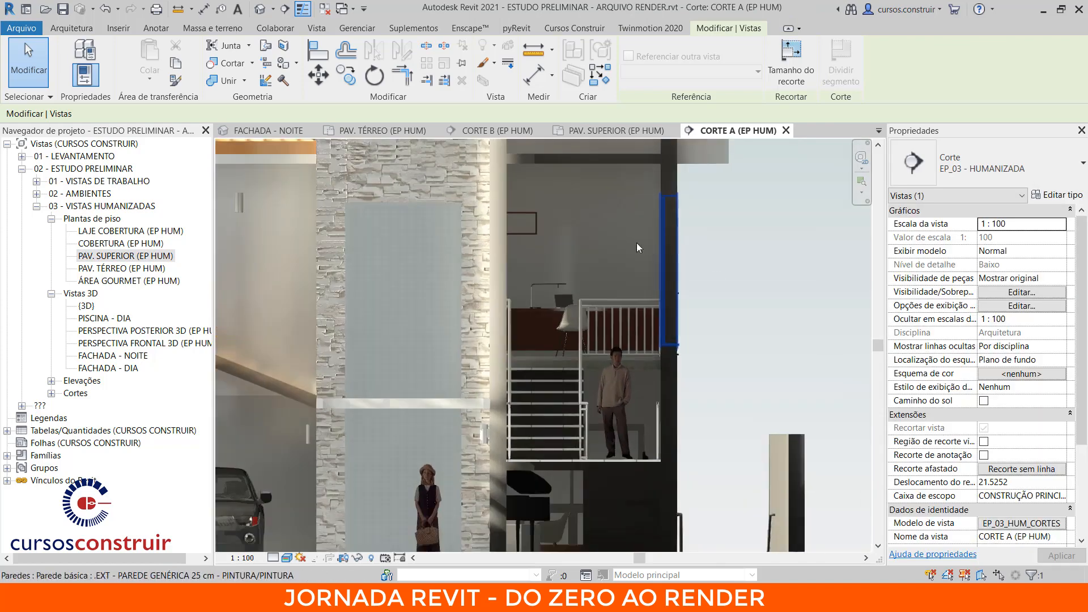
- Select all seven round studio lights of ESCADA, combining three picked in the section with the remaining ones in the PAV. SUPERIOR plan
left_click(626, 249)
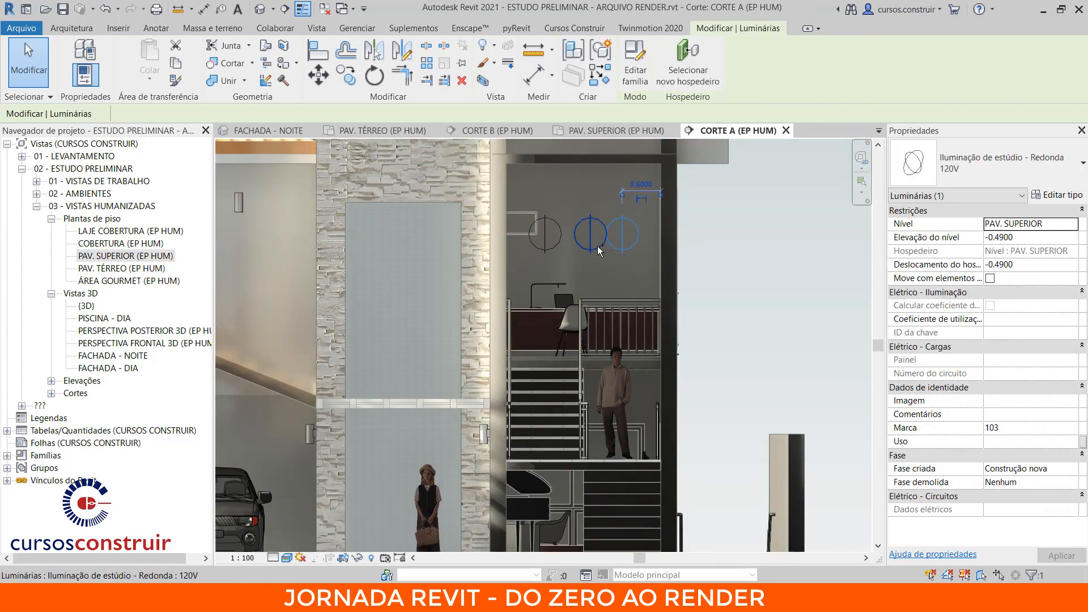
left_click(590, 244, "ctrl")
left_click(555, 250, "ctrl")
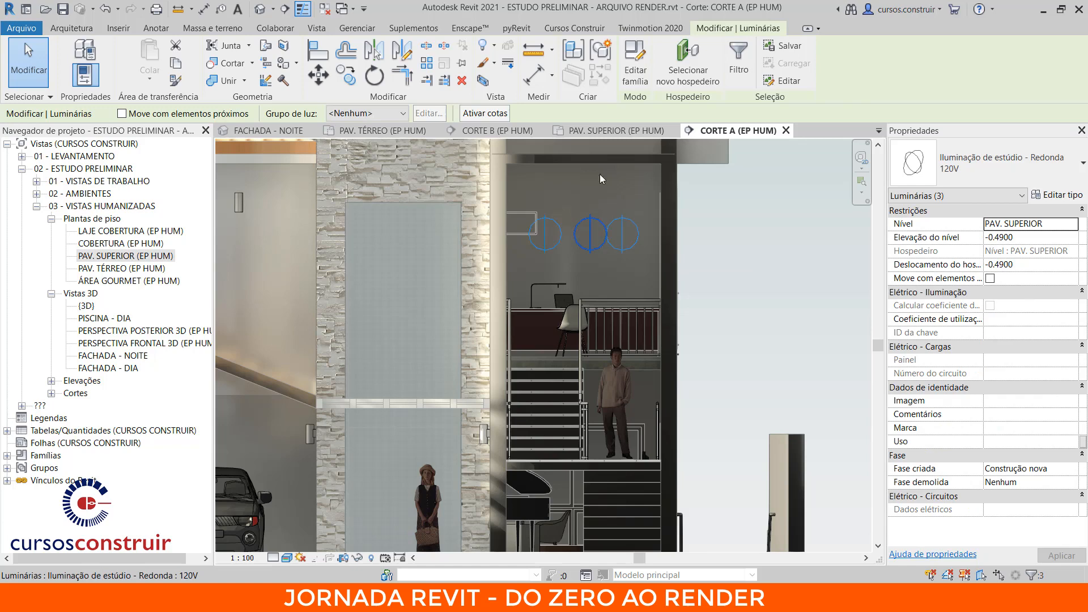
left_click(617, 130)
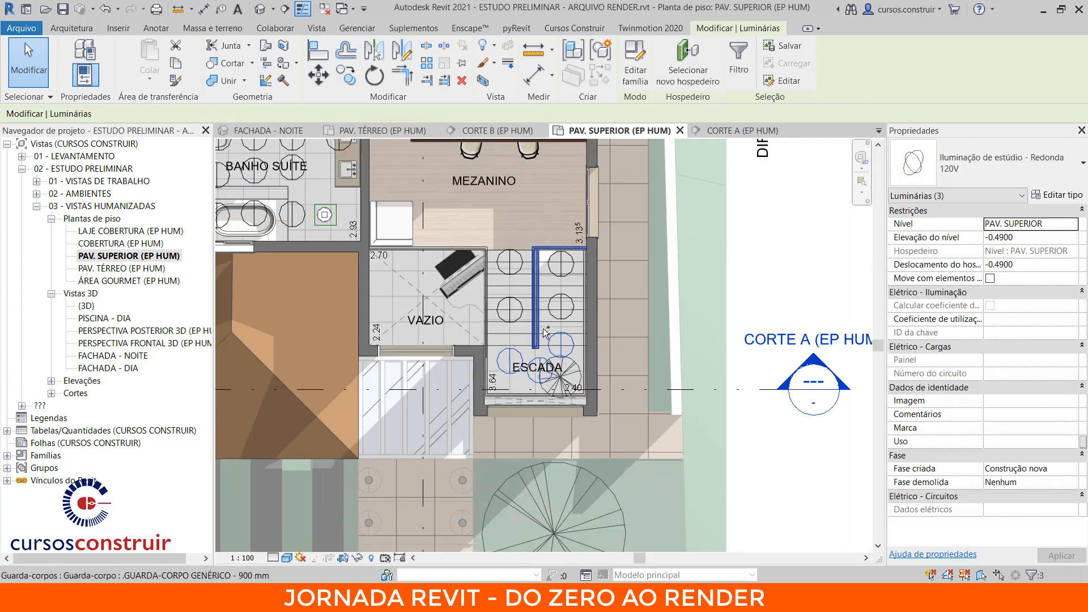
left_click(561, 263, "ctrl")
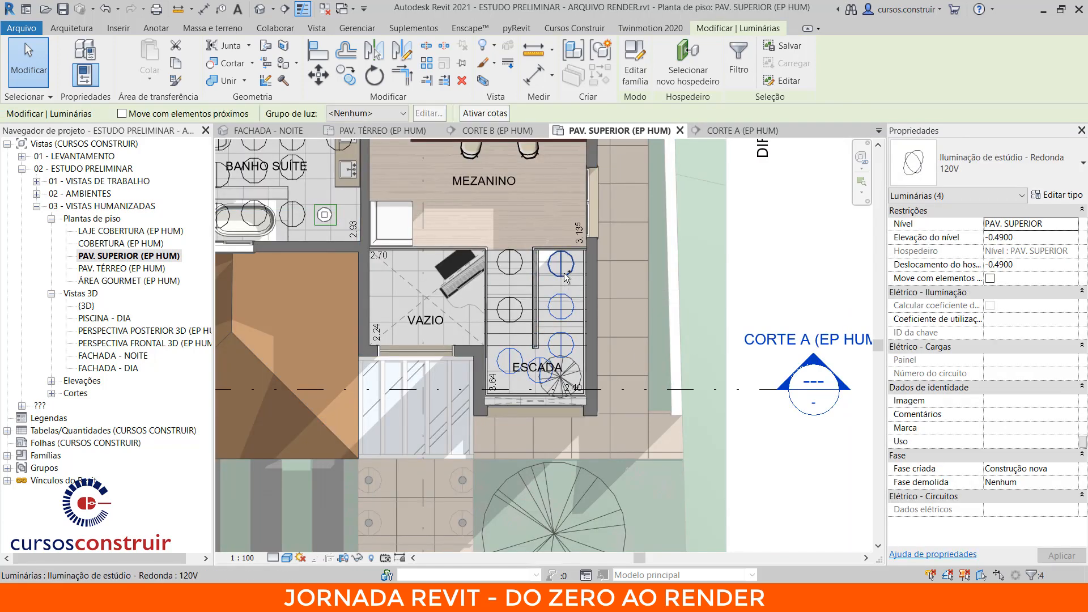
left_click(510, 262, "ctrl")
left_click(522, 307, "ctrl")
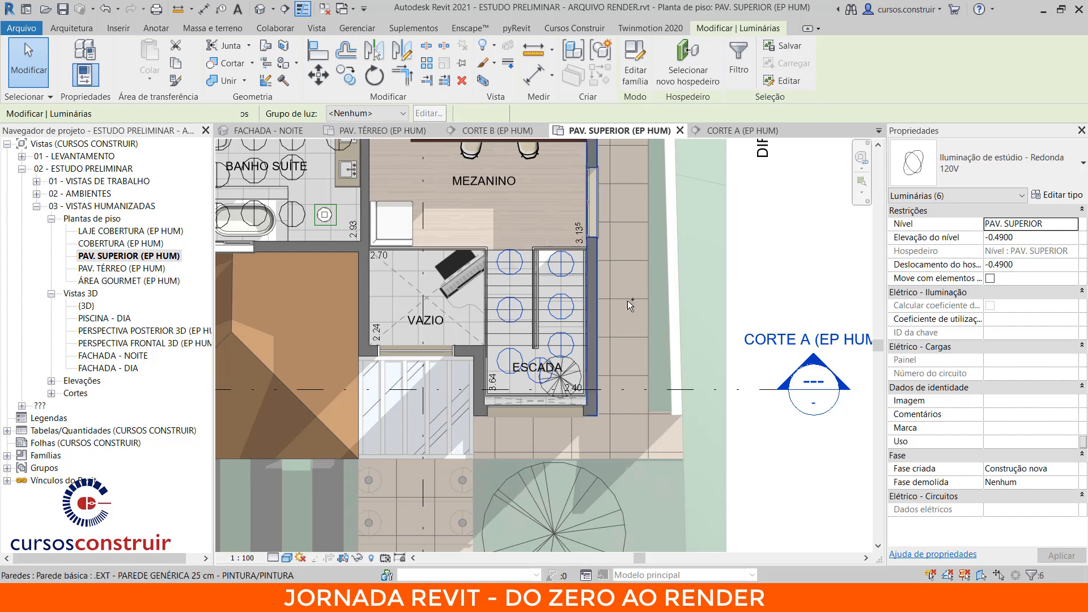
- In the CORTE A section, move the seven selected studio lights straight up to an elevation of about -0.19
left_click(734, 135)
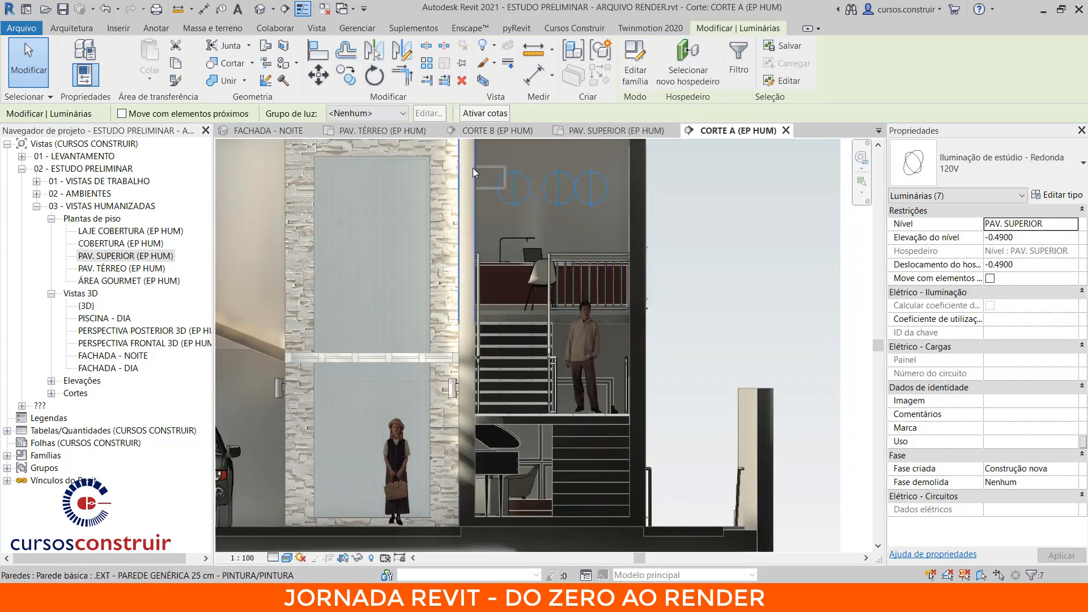
scroll(678, 323, "down", 2)
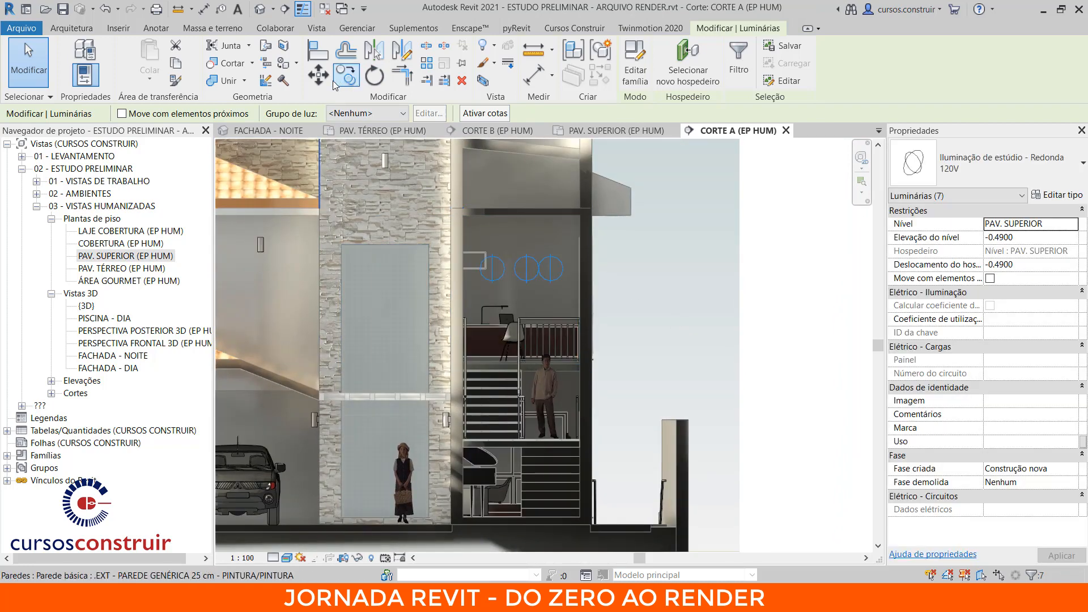
key("m")
key("v")
left_click(527, 268)
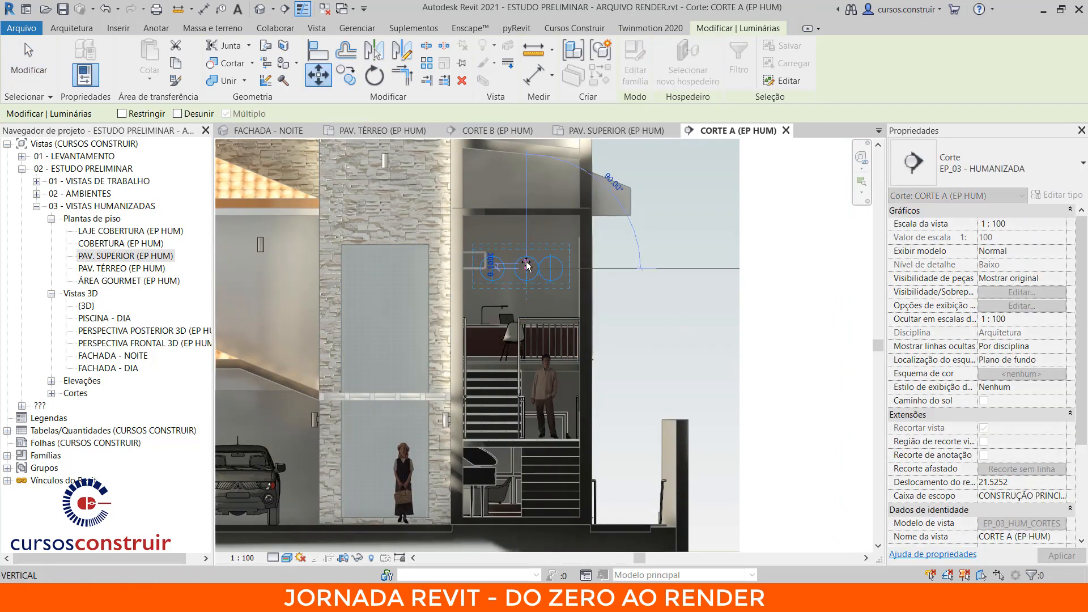
left_click(526, 253)
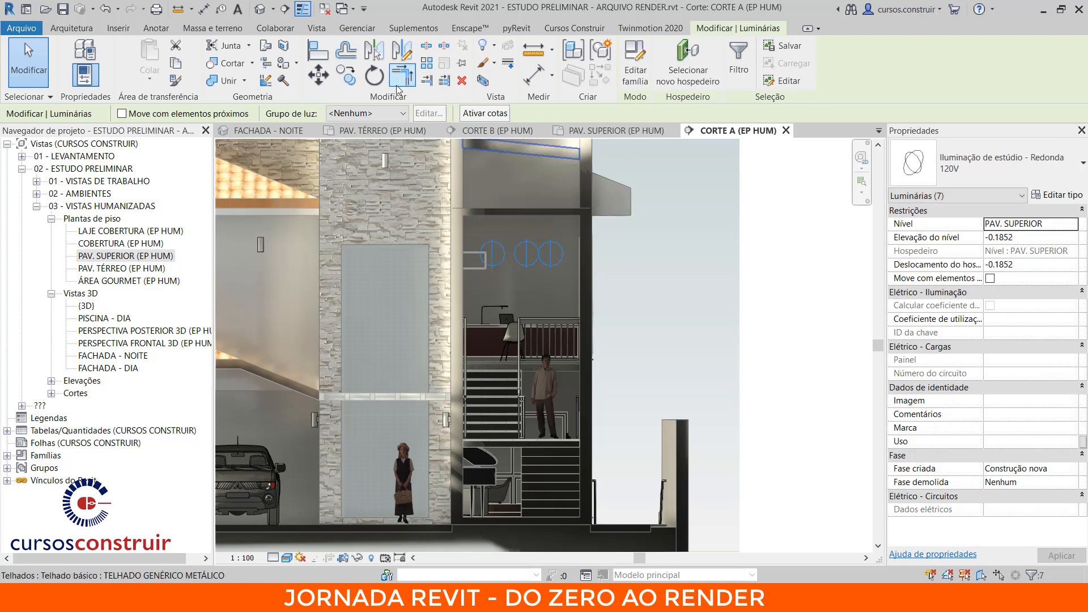
- Copy the seven ESCADA studio lights straight down to the height of the person standing on the stair landing
key("c")
key("o")
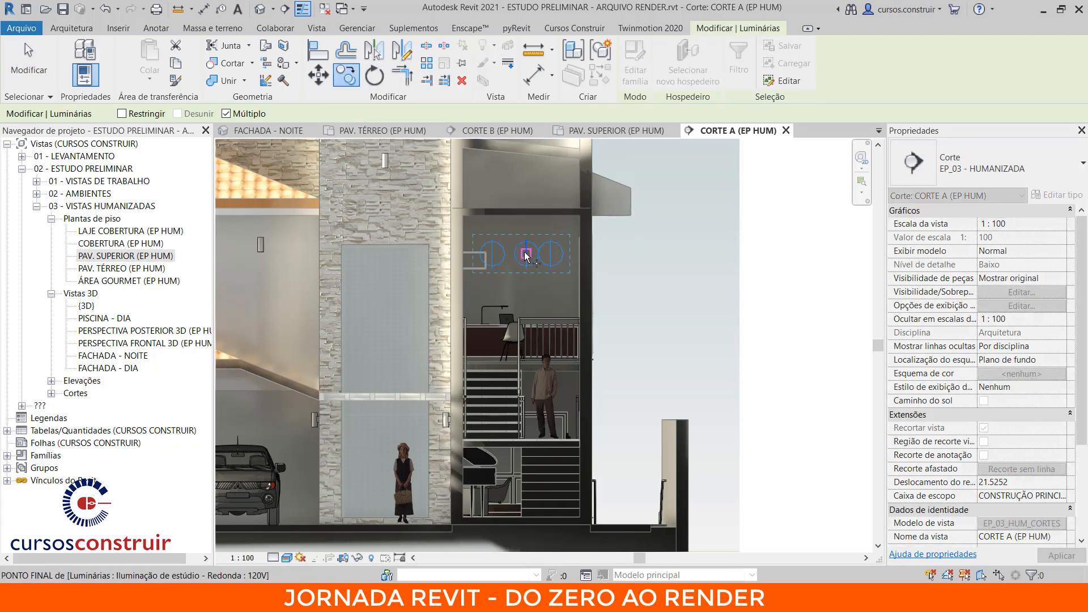
left_click(527, 253)
left_click(528, 380)
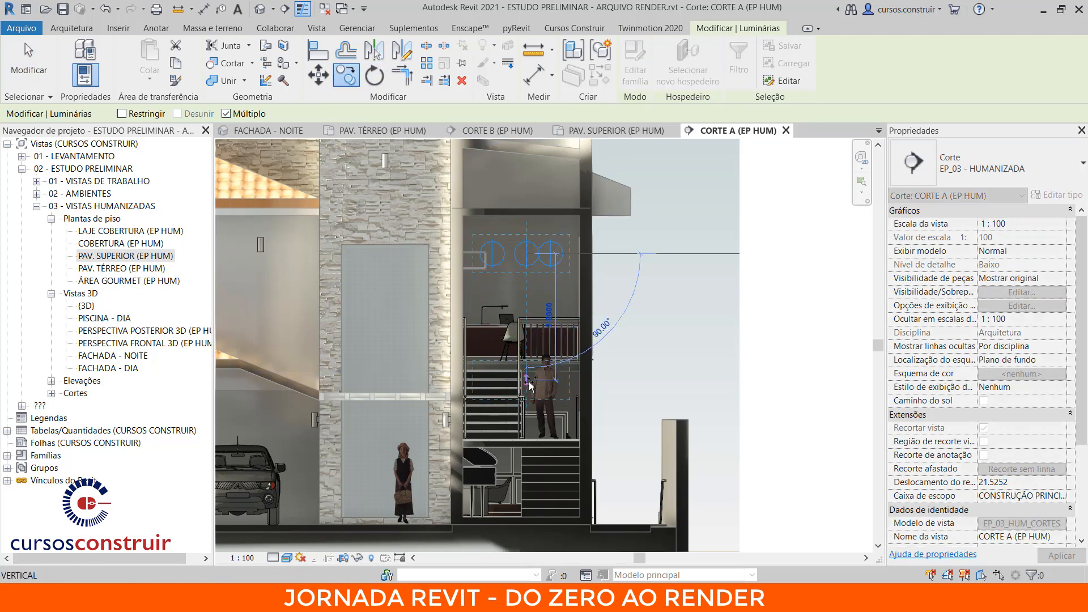
key("Escape")
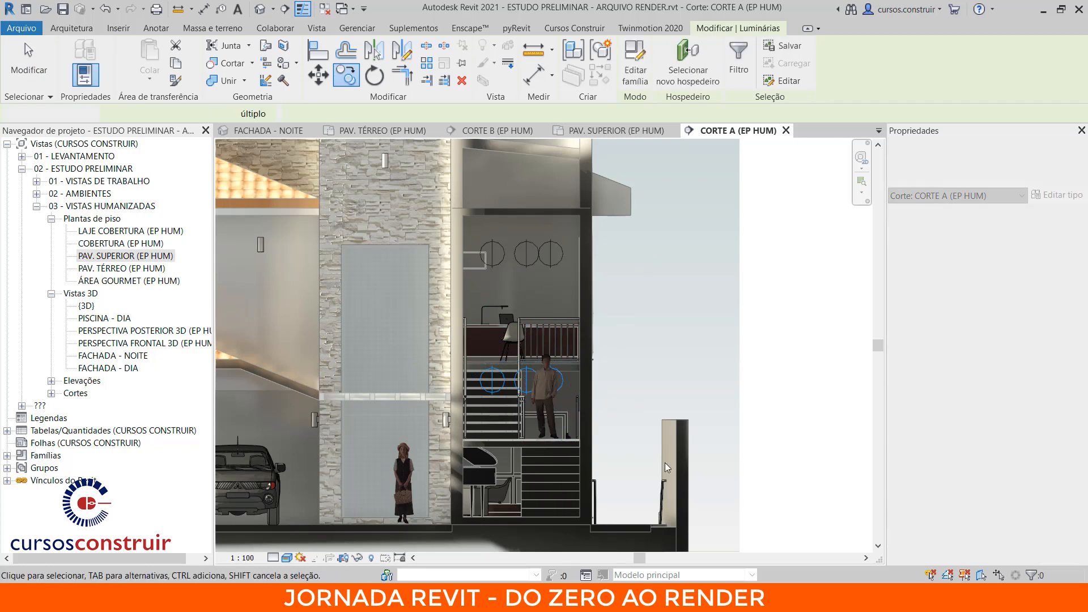
key("Escape")
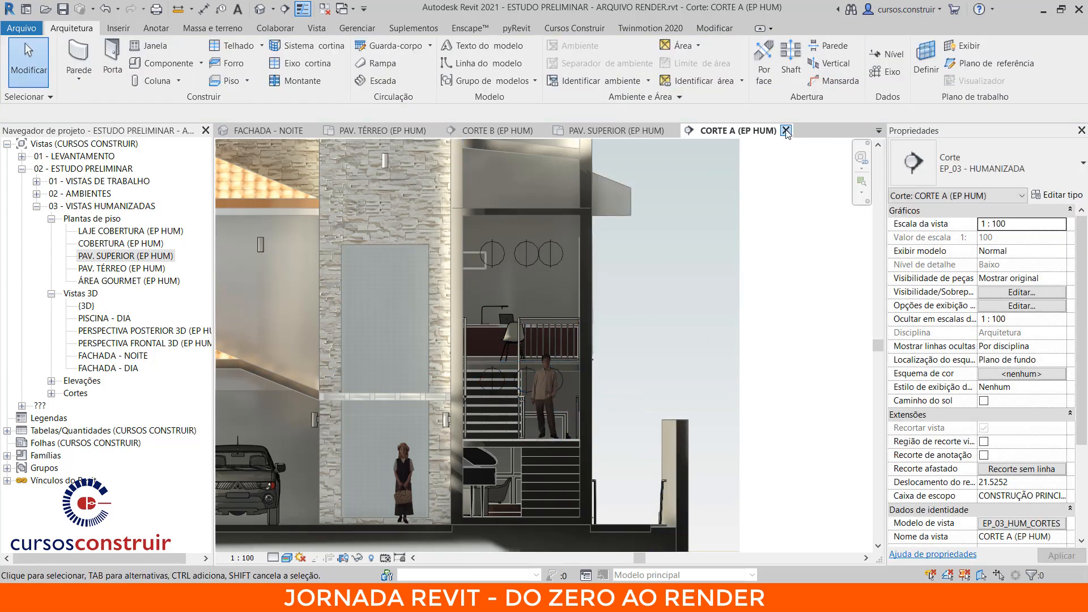
- Close the CORTE A and PAV. SUPERIOR views and set the FACHADA - NOITE render's lighting scheme to Exterior: Sol e artificial
left_click(785, 131)
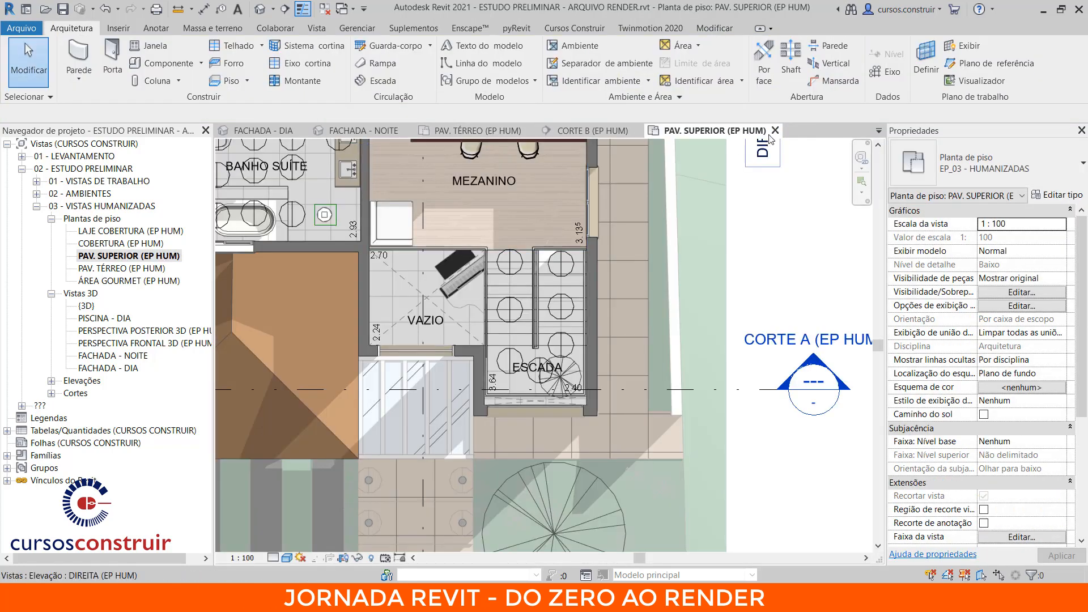
left_click(775, 130)
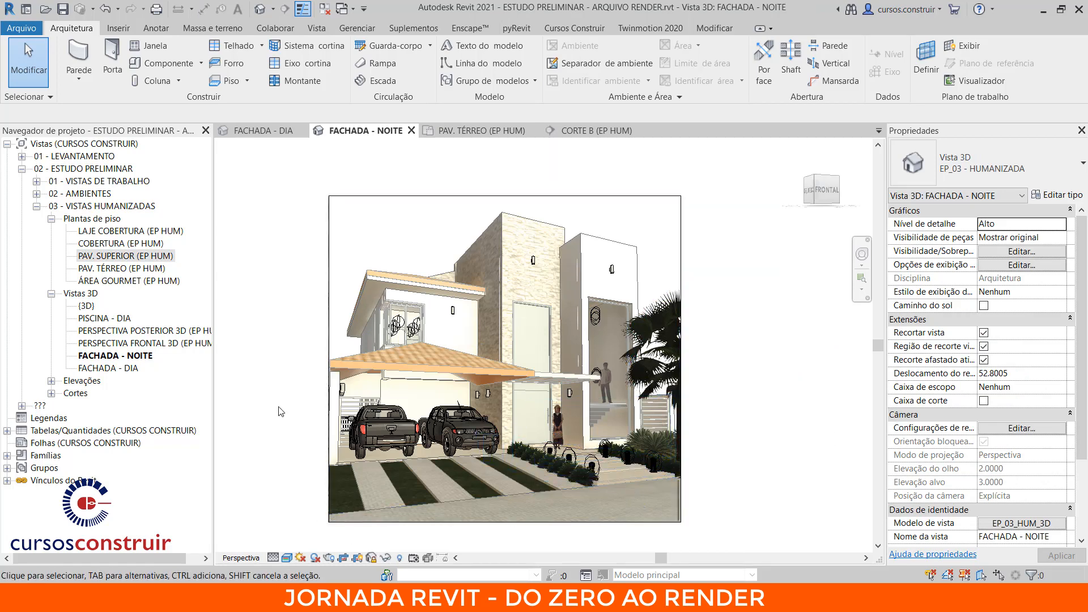
left_click(329, 558)
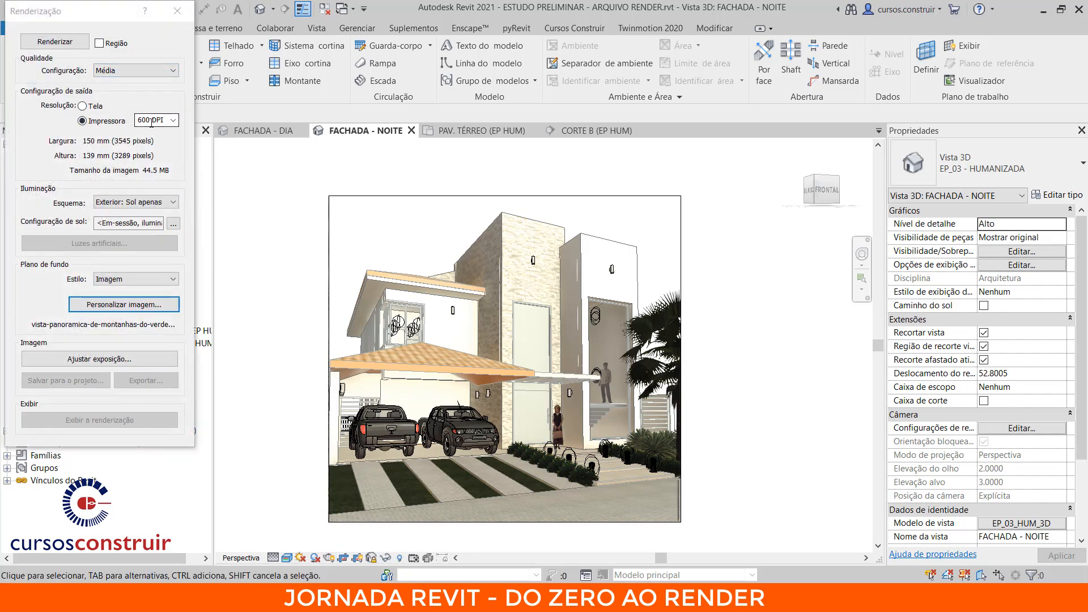
left_click(174, 203)
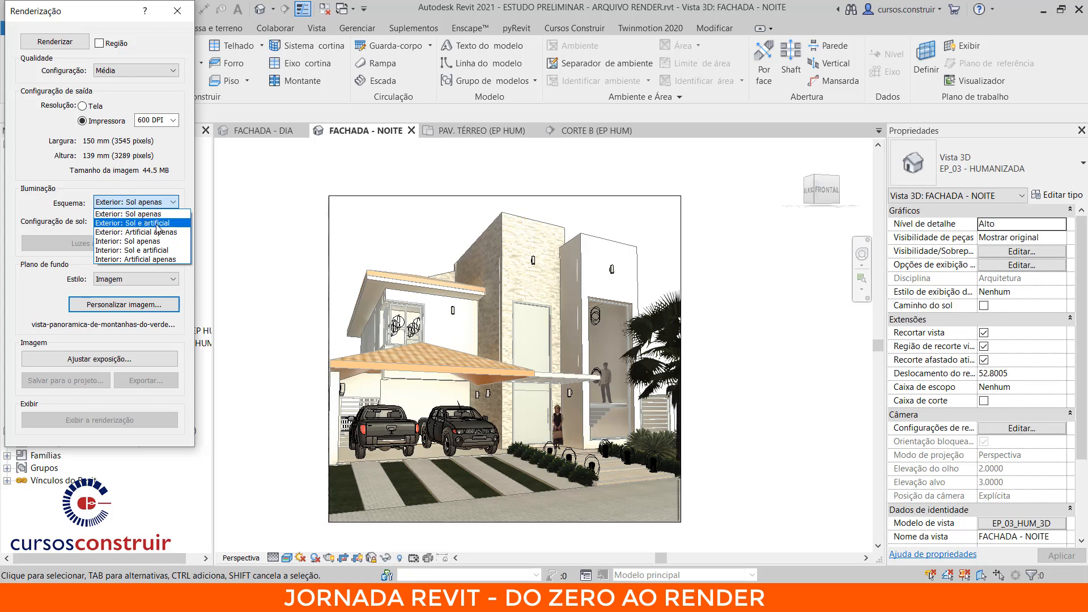
left_click(157, 228)
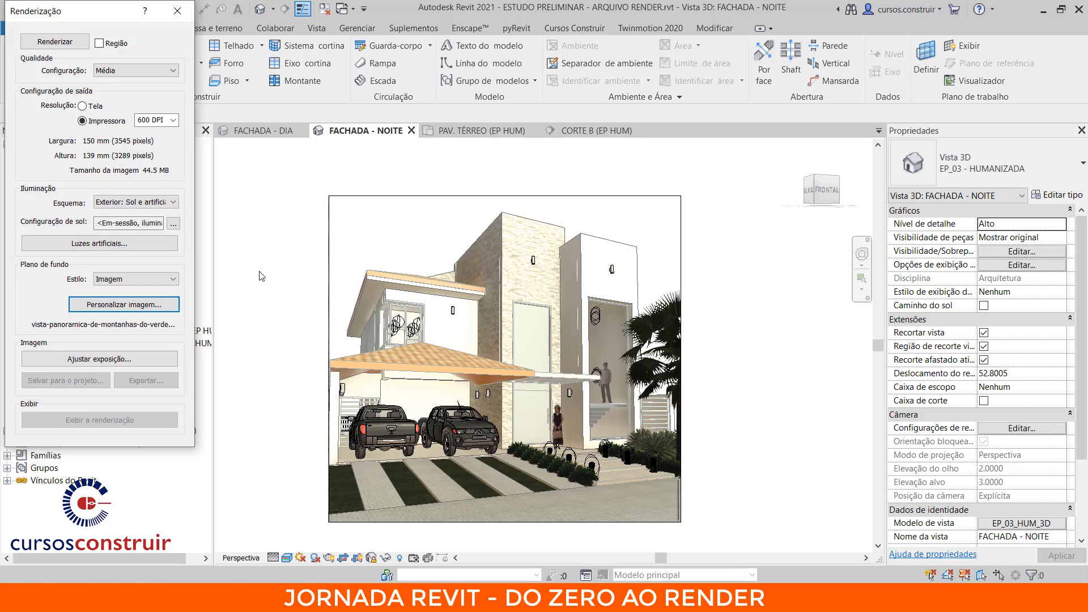
- Switch the render's sun configuration to an Estático solar study dated 22/01/2021
left_click(178, 225)
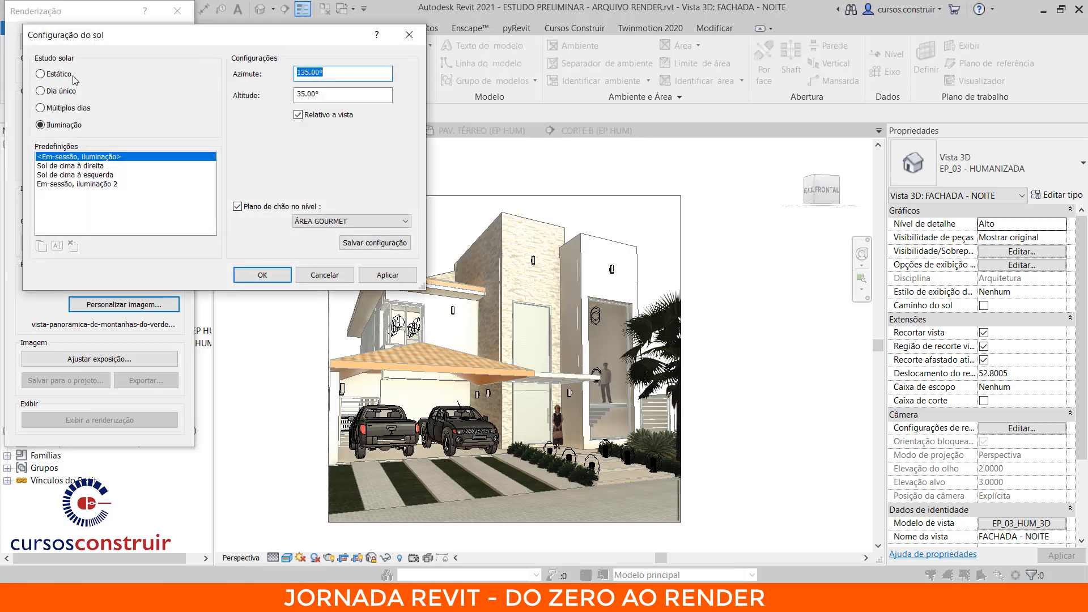
left_click(73, 75)
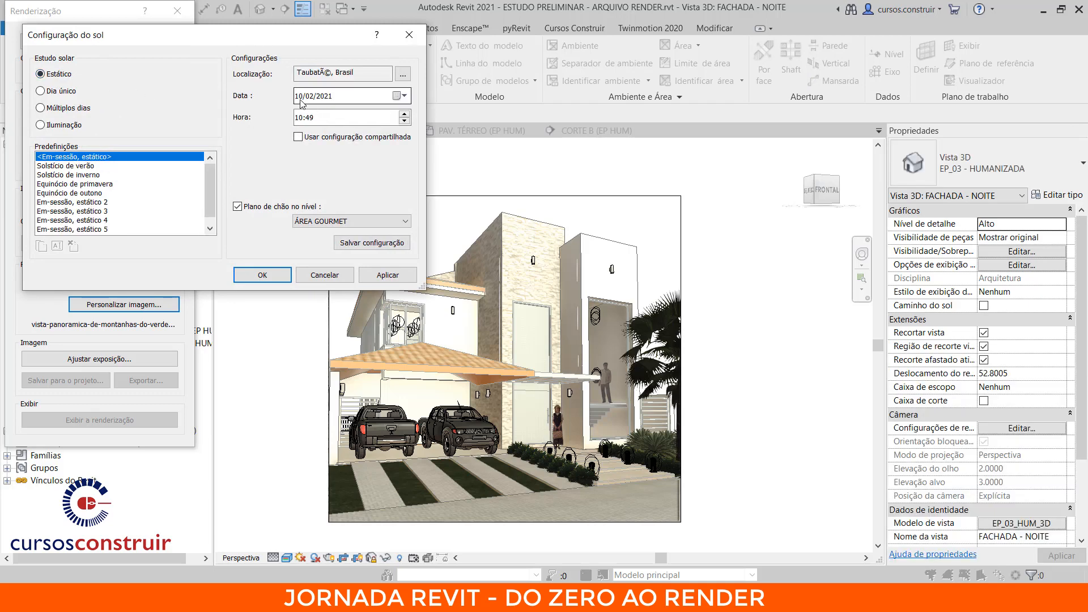
left_click(300, 101)
left_click(307, 96)
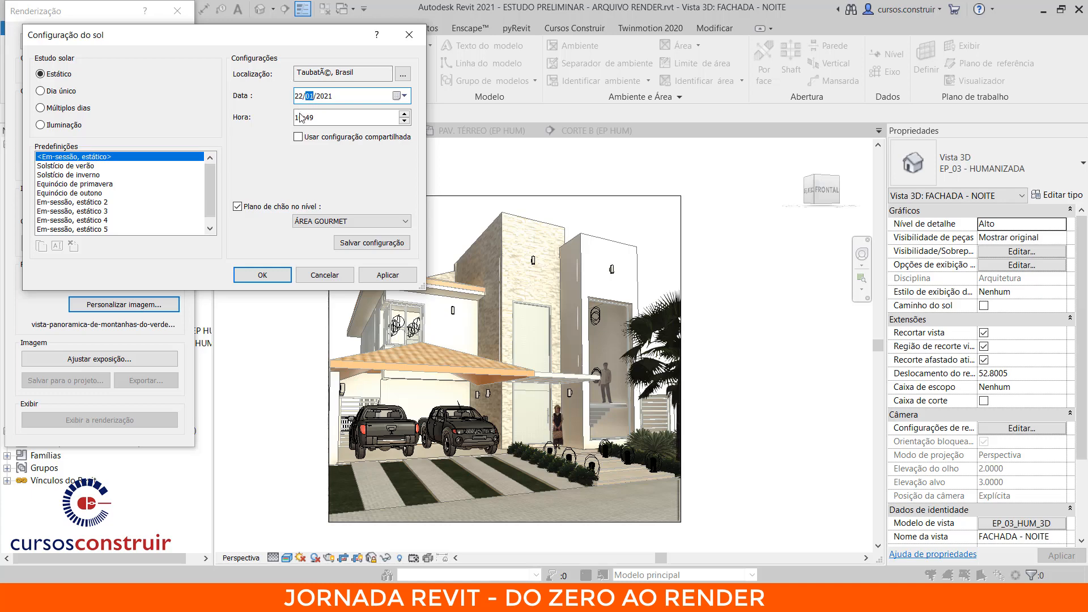
left_click(301, 118)
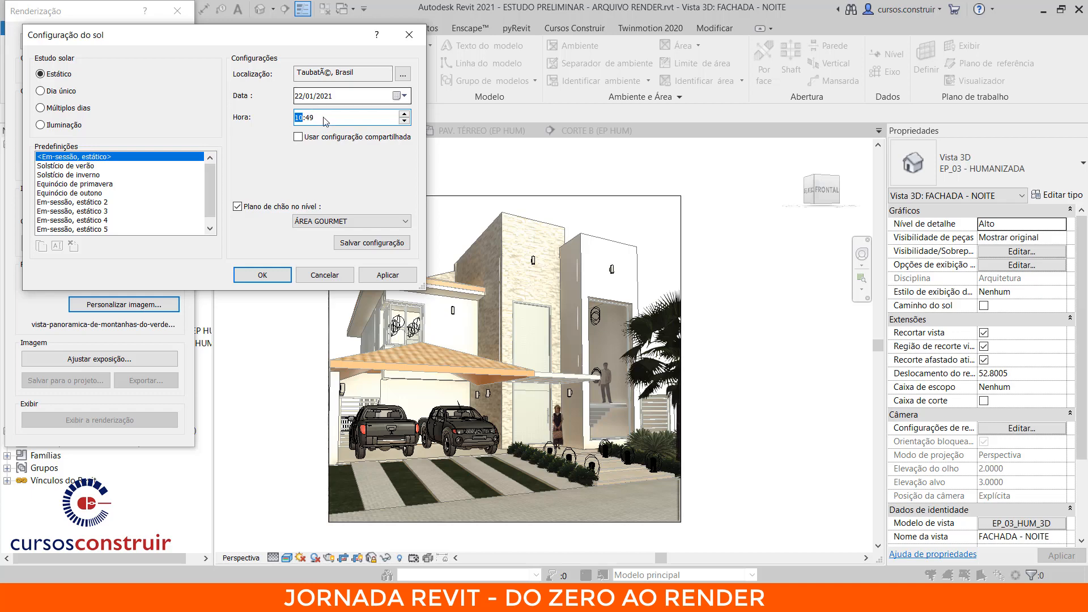
- Check the sunset time for 22/01/2021 using a Dia único solar study from sunrise to sunset
left_click(41, 91)
left_click(297, 96)
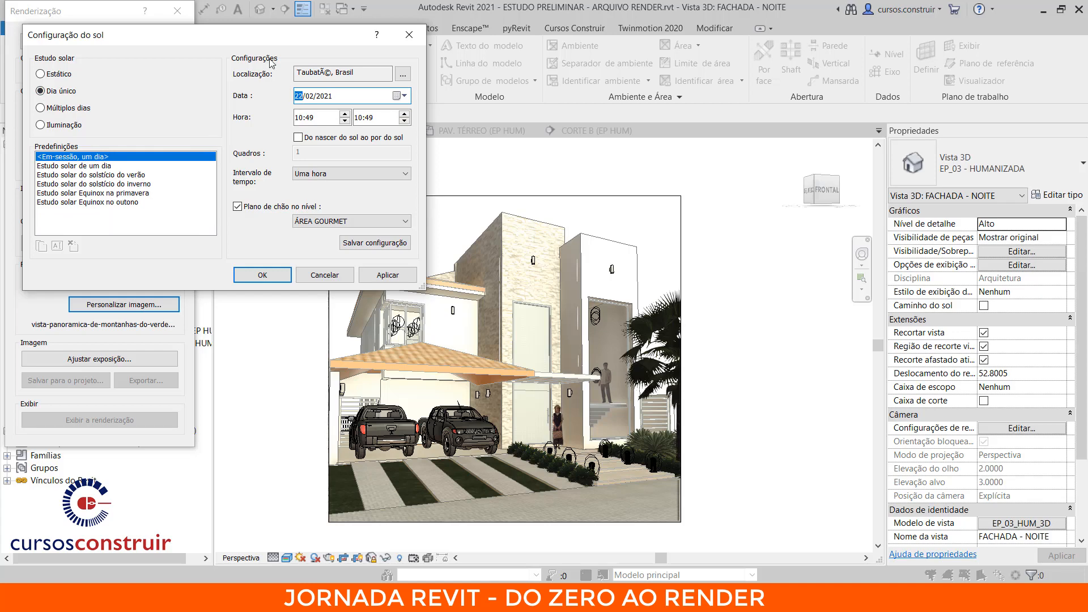
left_click(310, 97)
type("0")
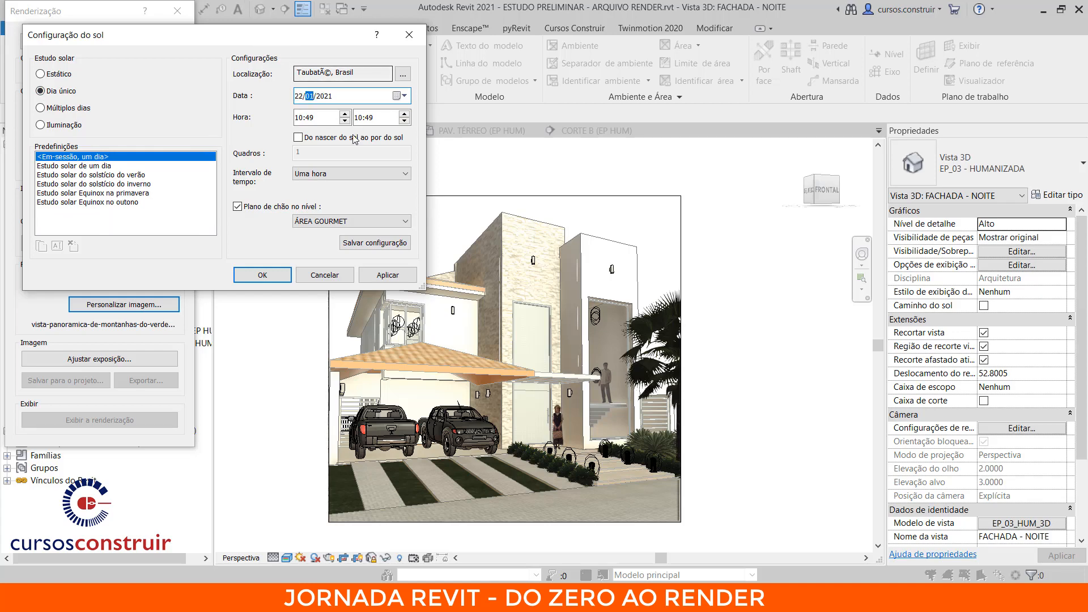
left_click(297, 138)
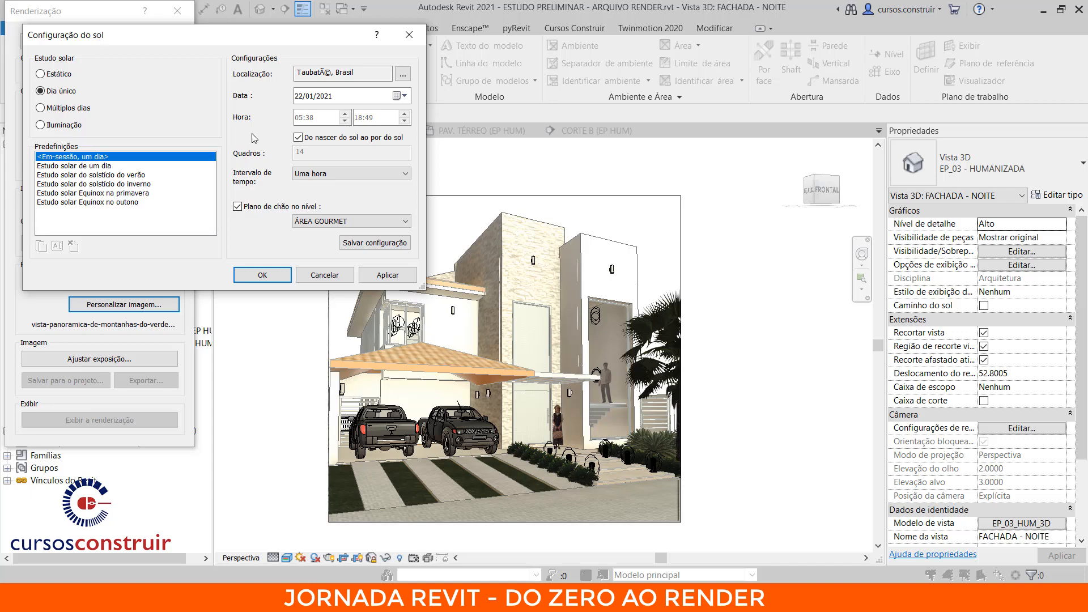
- Return to the Estático solar study, set its time to 18:30 and apply the sun configuration
left_click(45, 75)
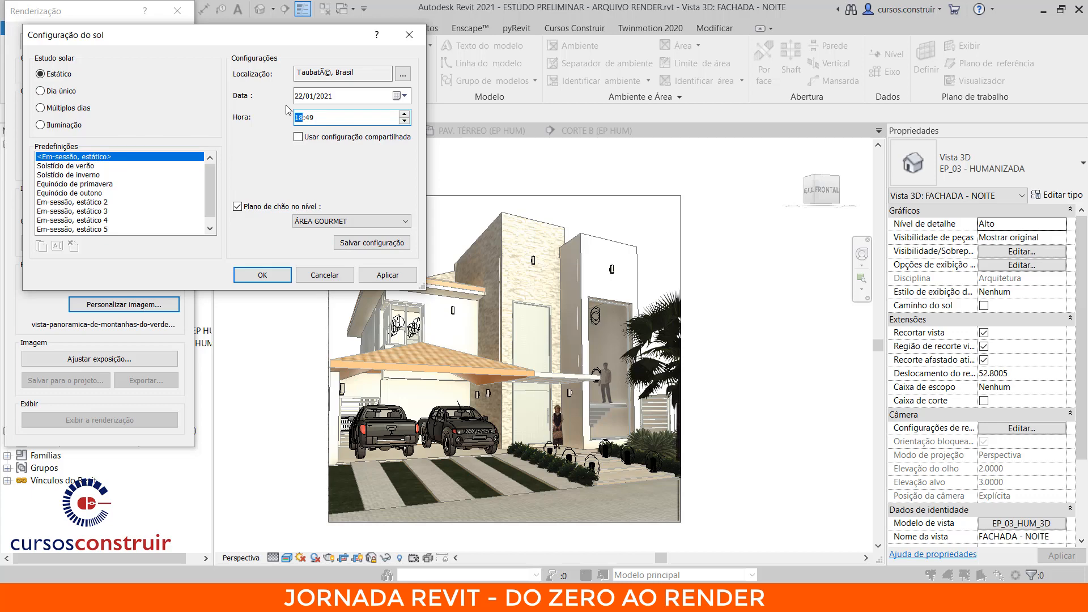
key("Tab")
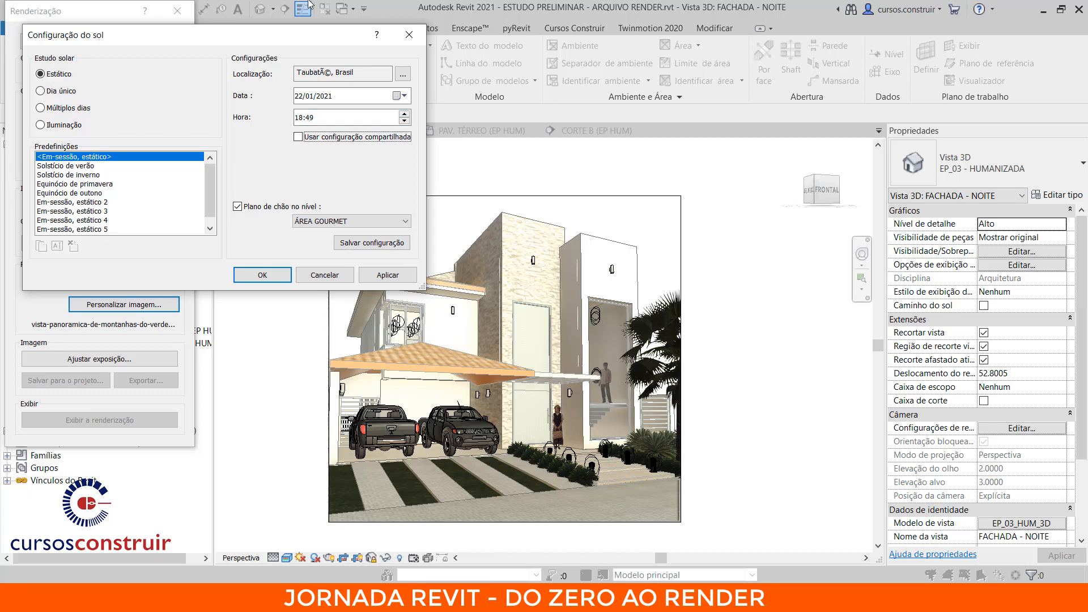
left_click(314, 118)
type("30")
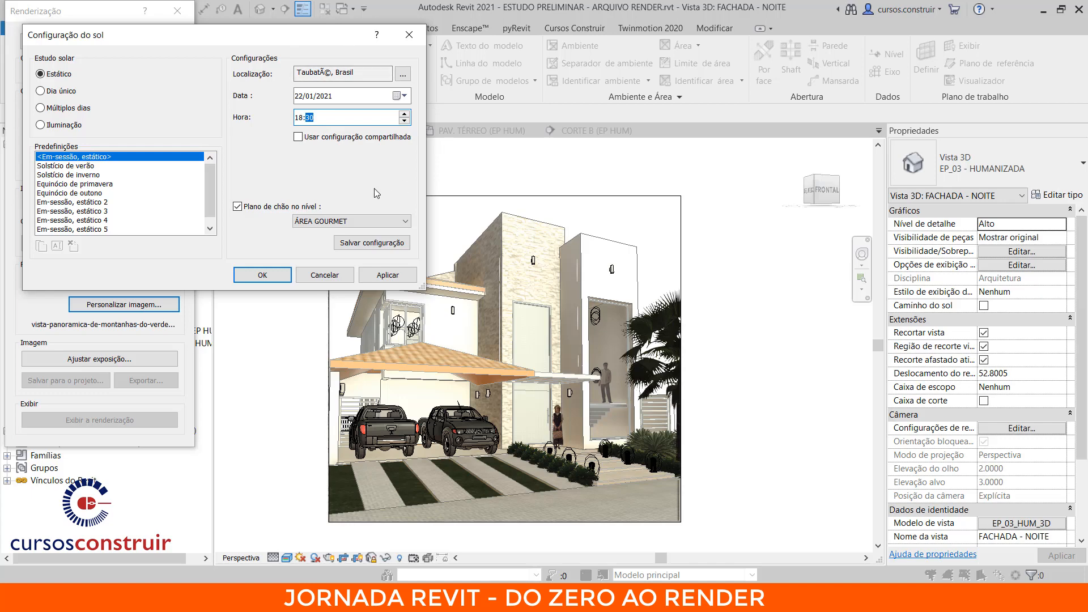
left_click(389, 275)
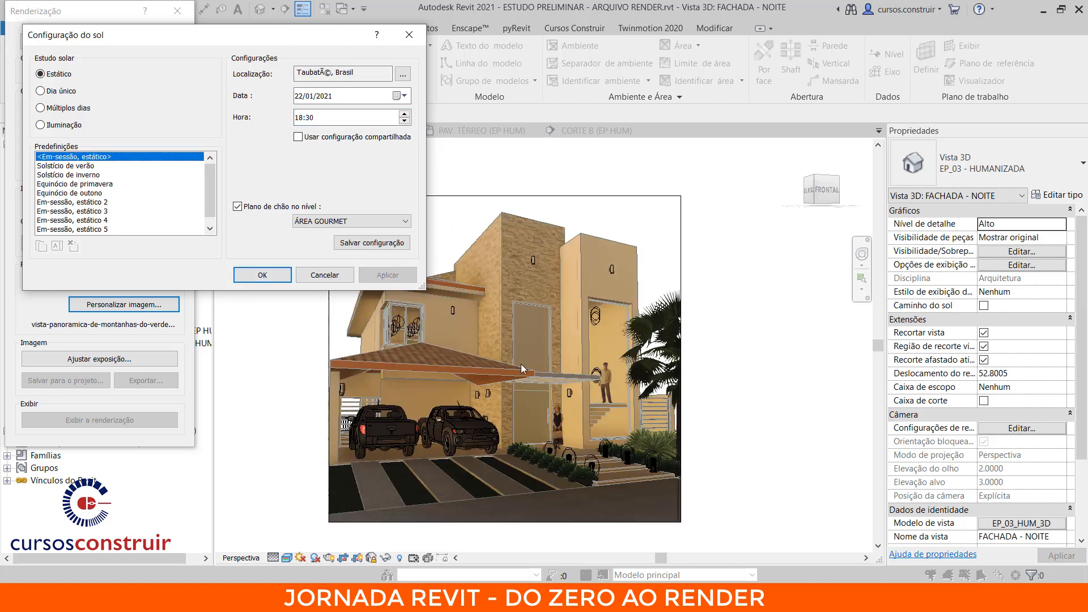
left_click(267, 276)
left_click(141, 305)
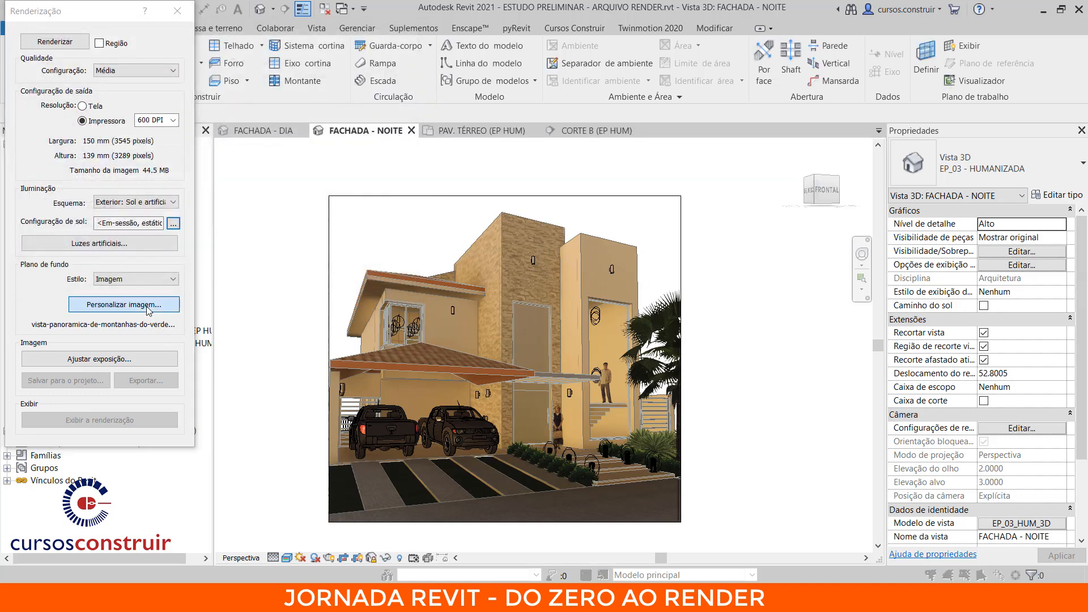
left_click(307, 130)
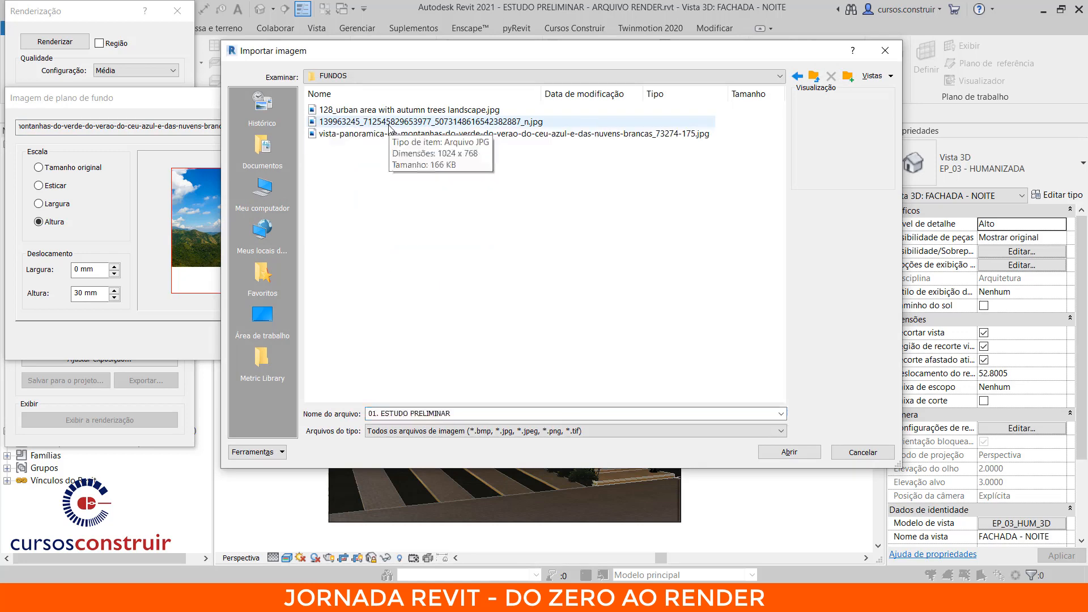
left_click(389, 122)
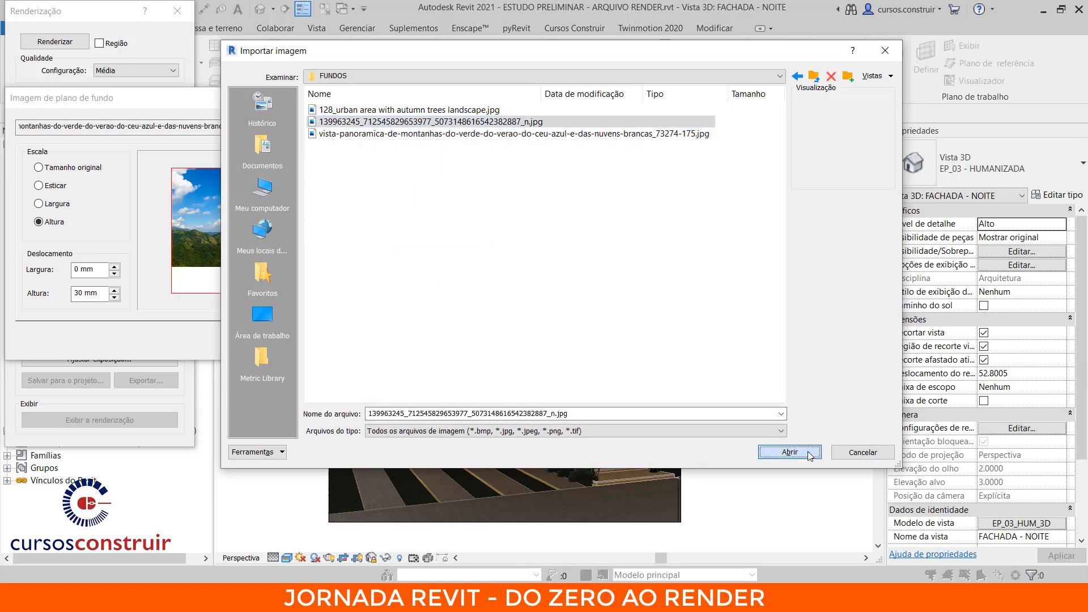
left_click(788, 452)
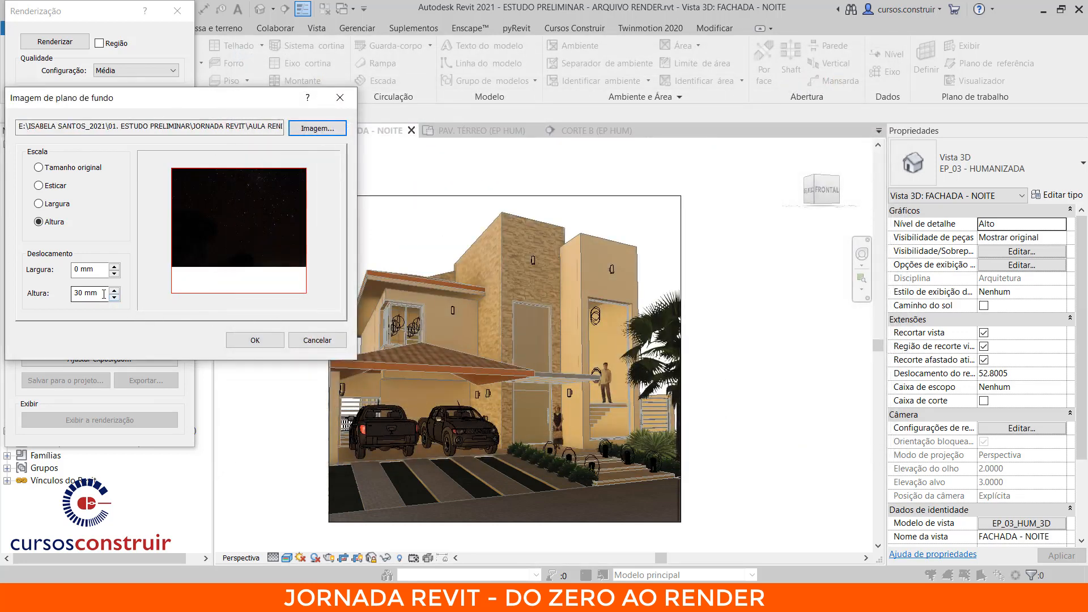
- Set the background image's height offset to 20 mm and accept the background settings
left_click_drag(75, 295, 79, 295)
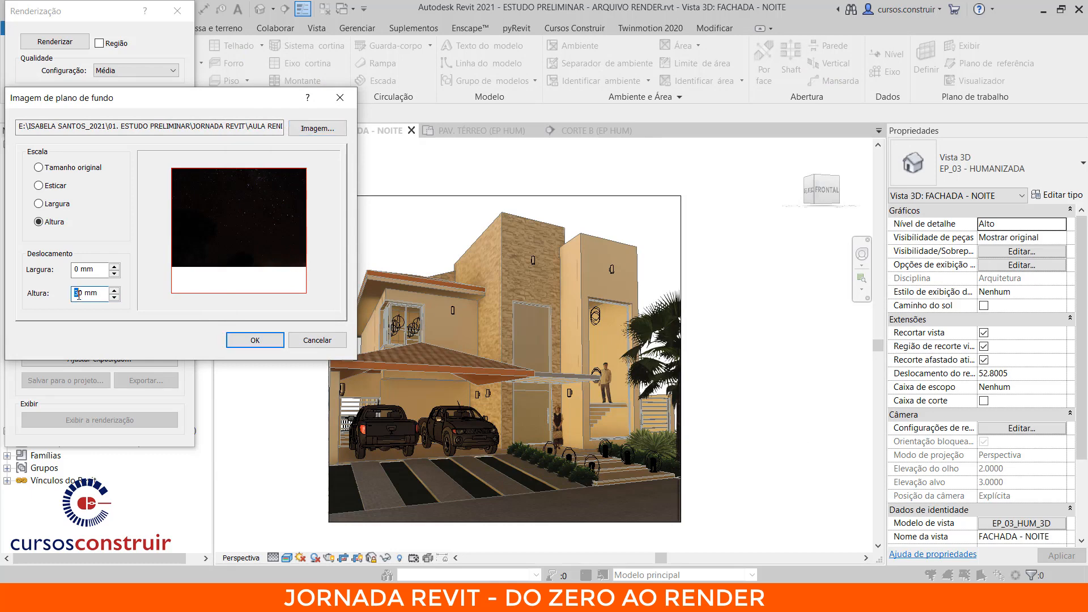
type("2")
key("shift+Tab")
left_click(255, 342)
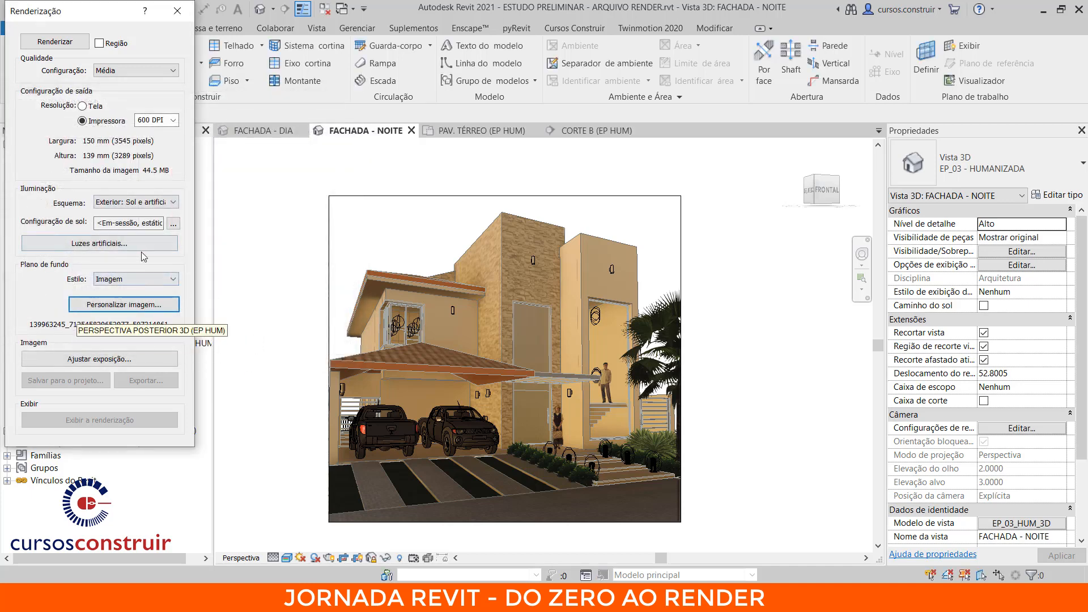
- Review the list of artificial lights switched on for the FACHADA - NOITE render
left_click(102, 245)
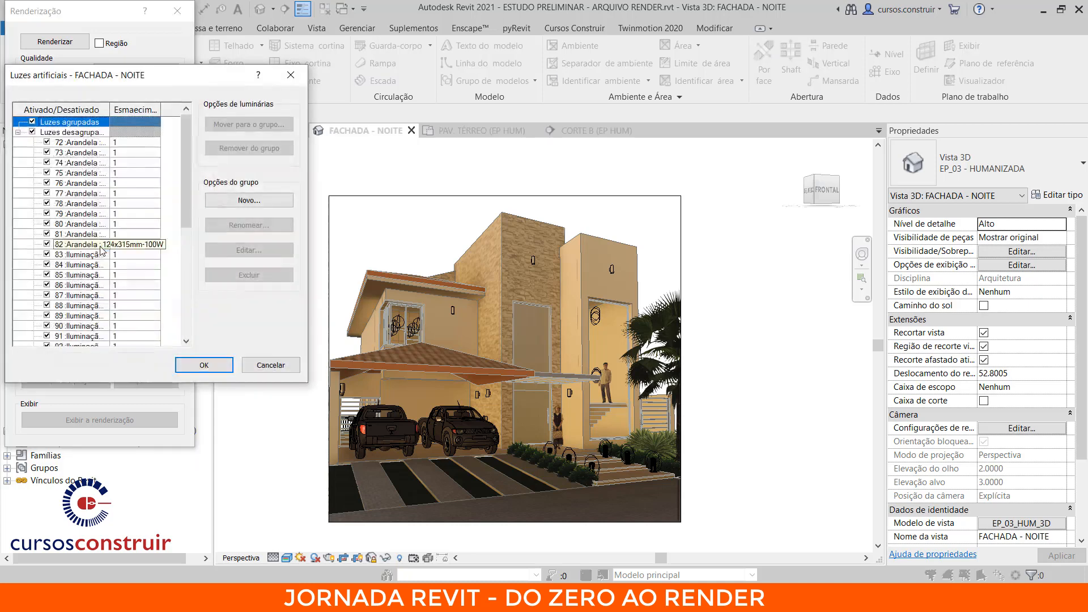
scroll(71, 170, "down", 7)
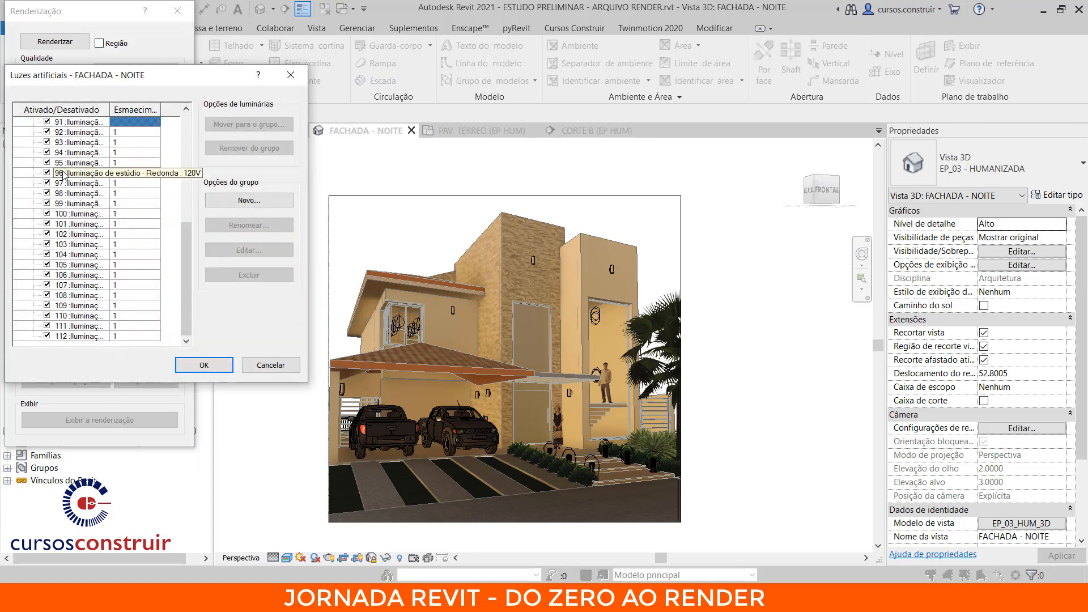
scroll(63, 176, "up", 8)
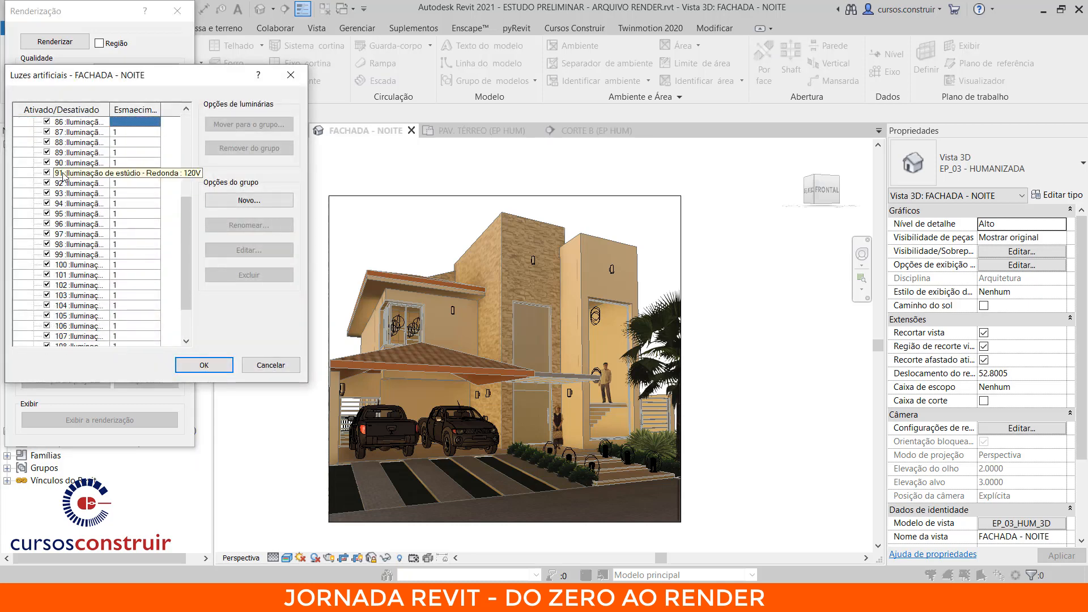
left_click(229, 363)
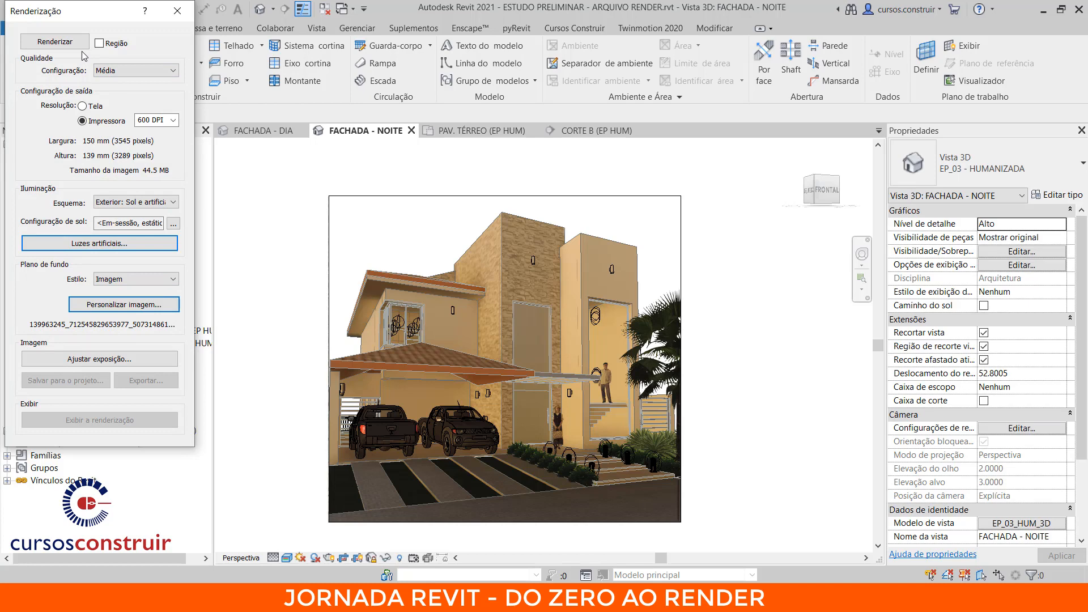
- Render the FACHADA - NOITE view at Média quality and close the rendering settings when it finishes
left_click(79, 47)
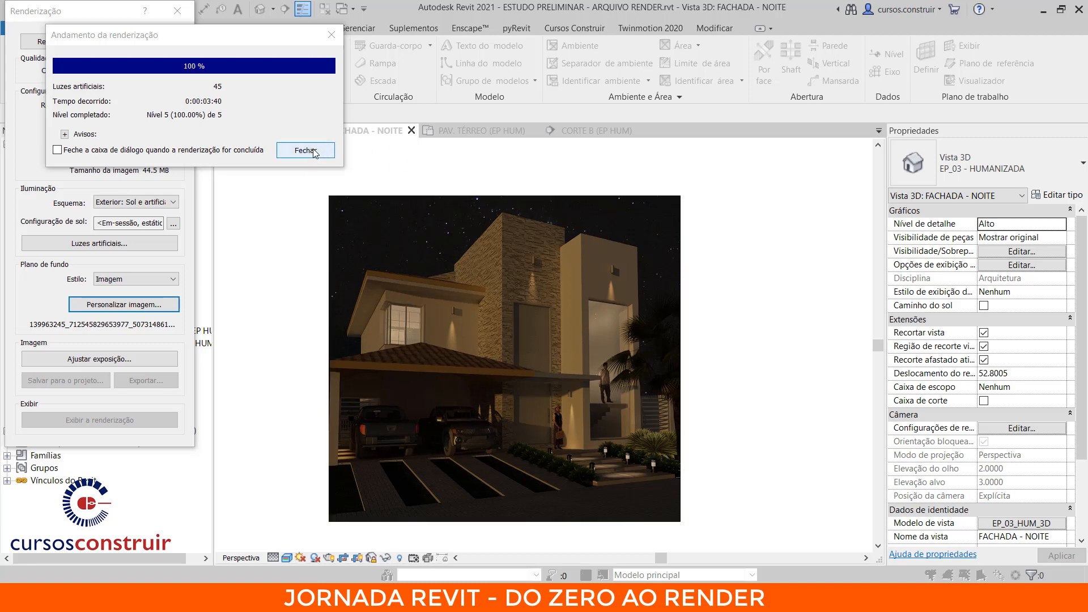
left_click(313, 151)
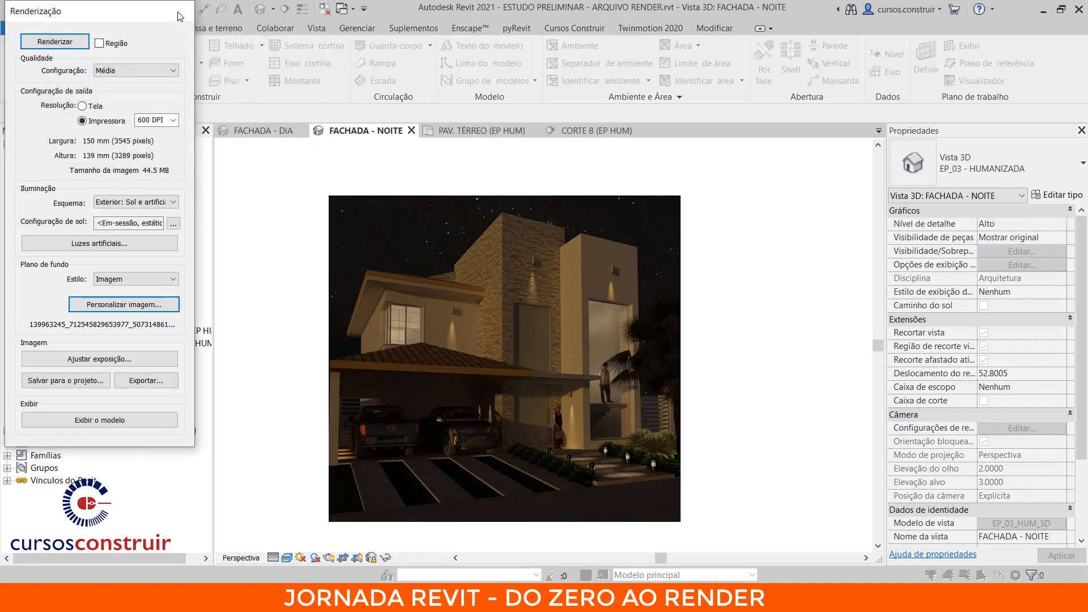
left_click(178, 10)
- Place a column of four Iluminação de estúdio - Redonda 120V lights along the outer car in the PAV. TÉRREO plan's garage
left_click(476, 132)
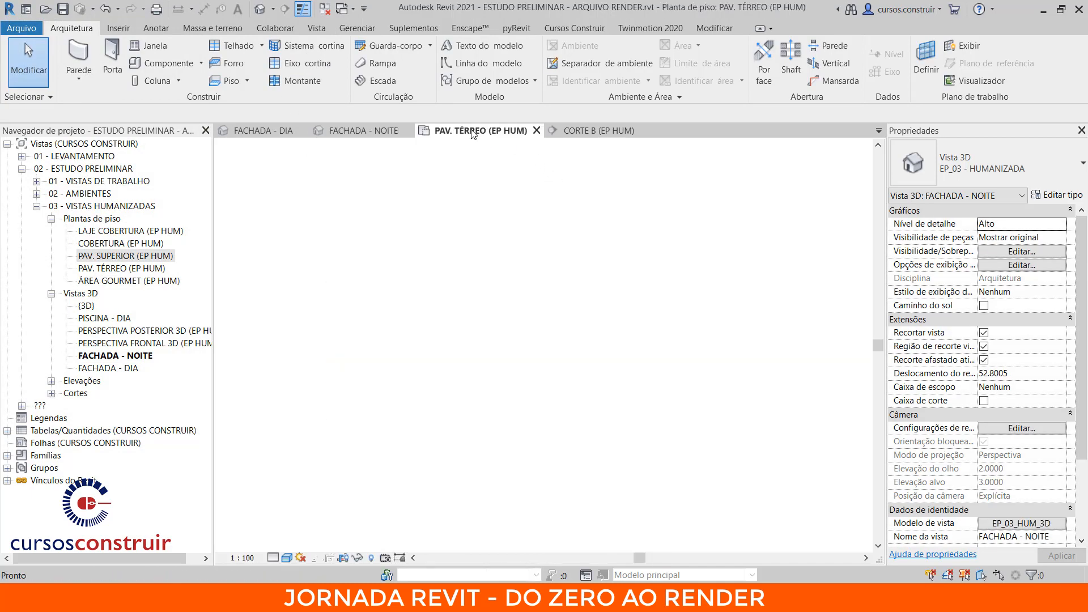
scroll(421, 344, "up", 5)
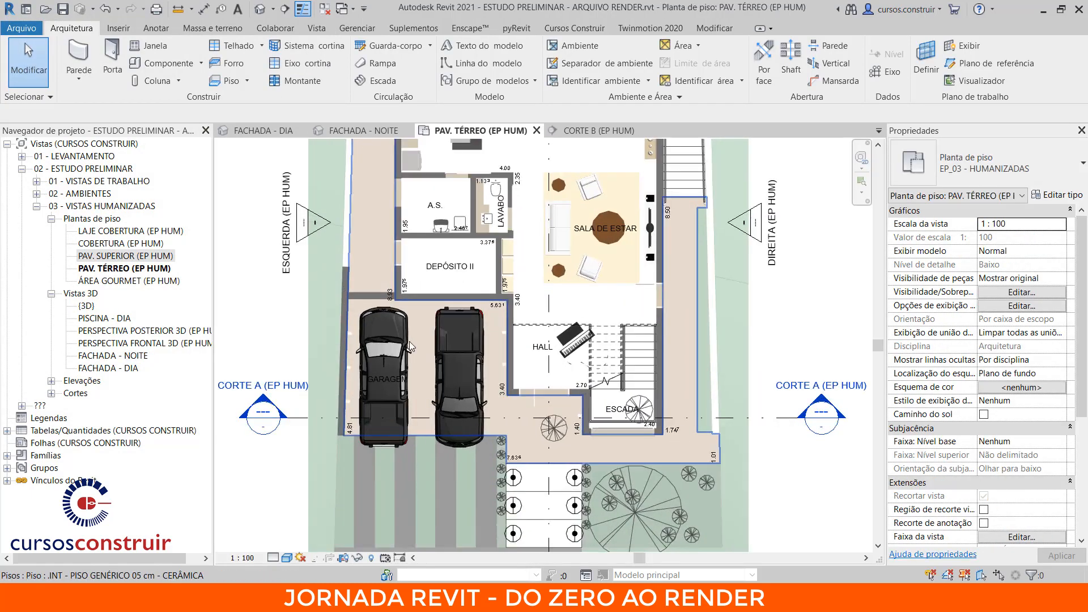
left_click(161, 65)
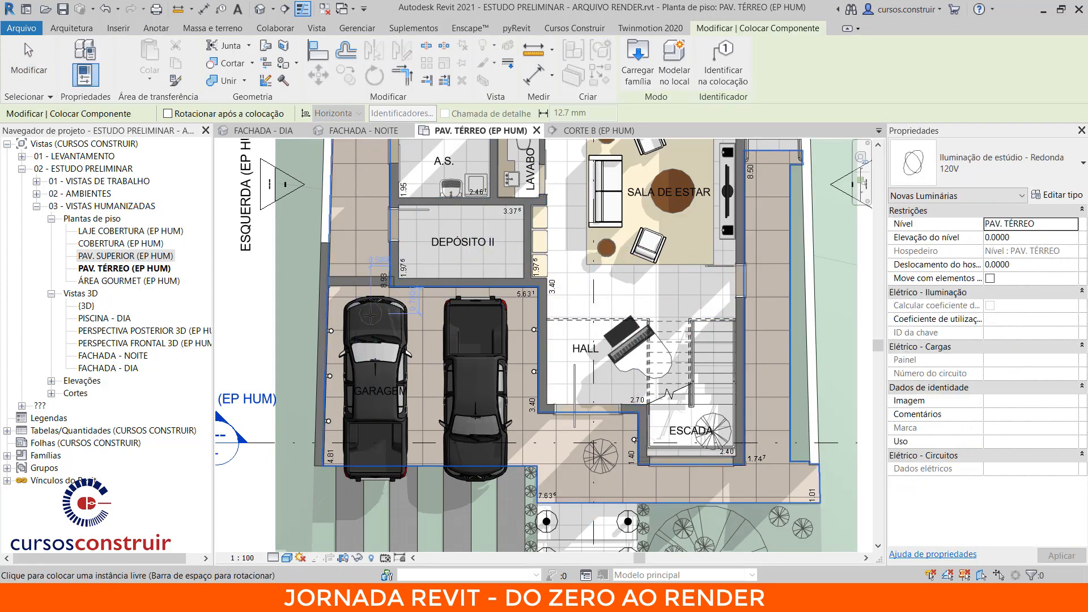
left_click(371, 315)
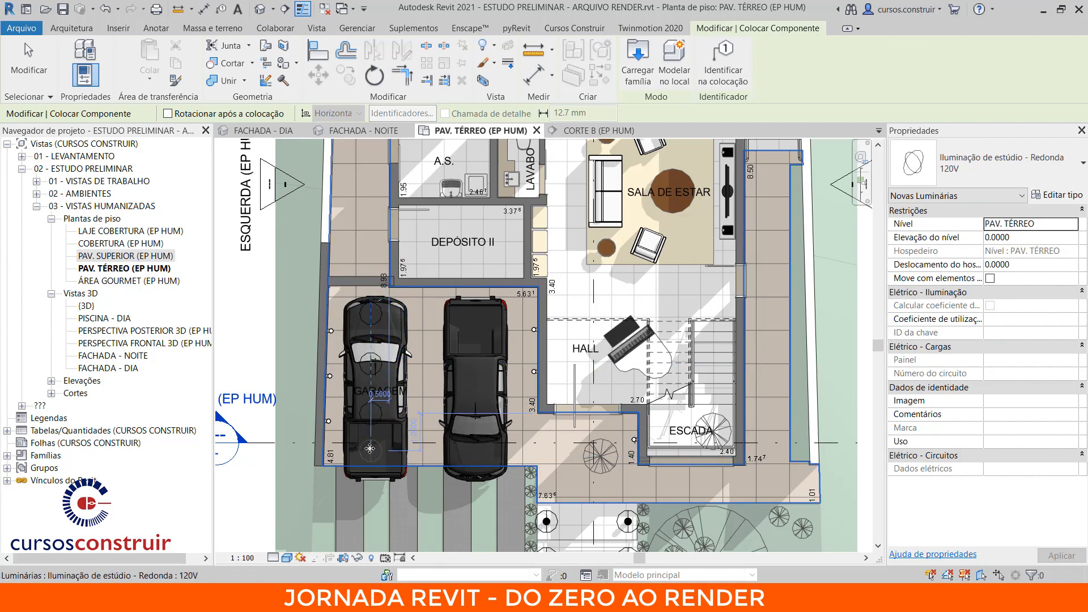
left_click(371, 449)
key("Escape")
key("Escape")
- Copy the column of four garage lights twice, once between the two cars and once over the car nearest the hall
left_click(373, 358)
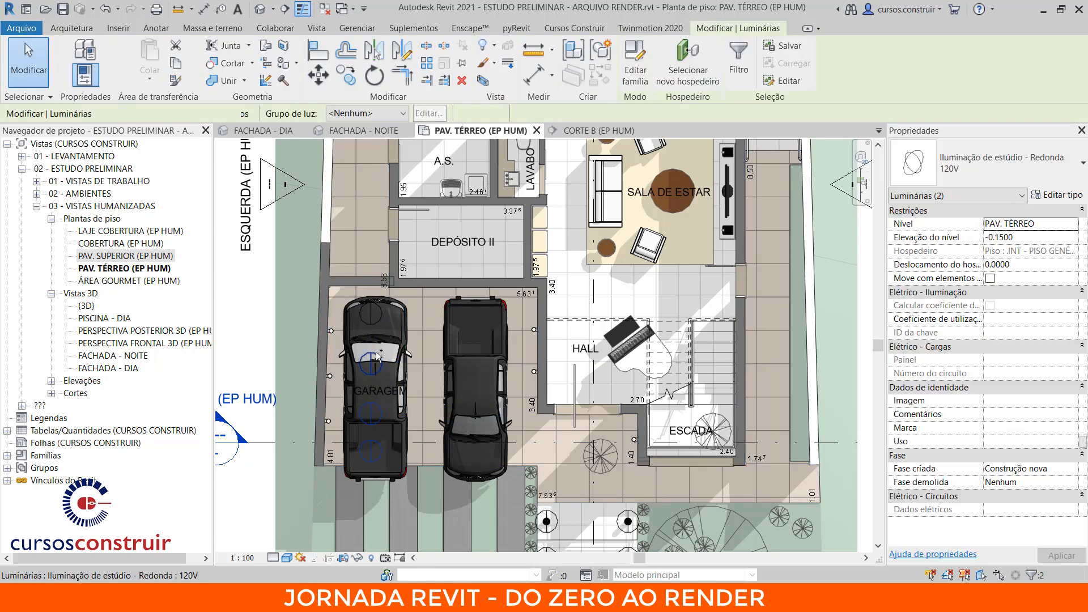
left_click(378, 317, "ctrl")
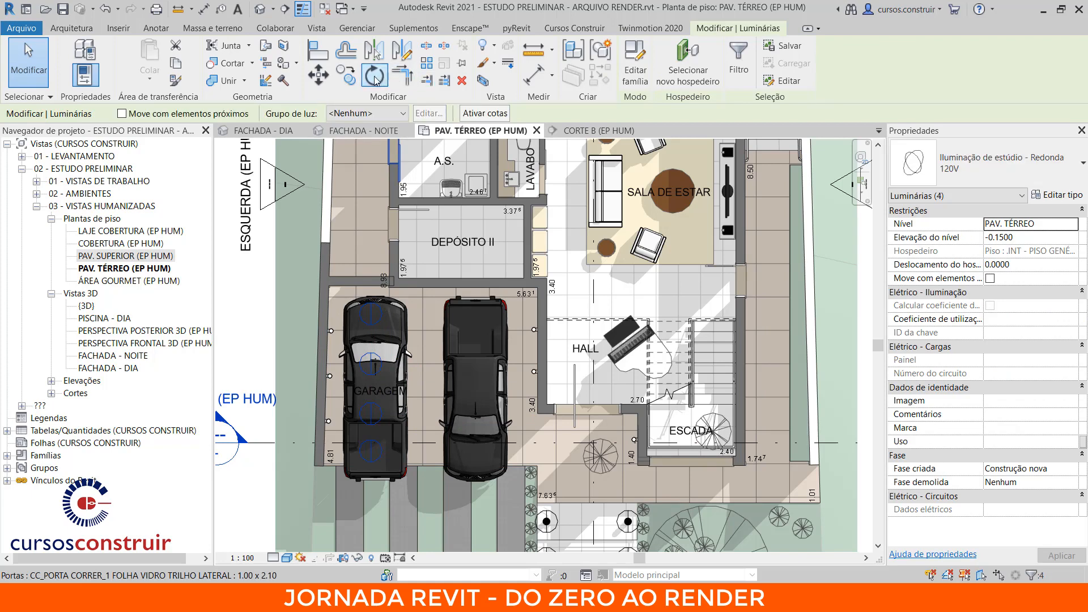
left_click(346, 74)
left_click(373, 315)
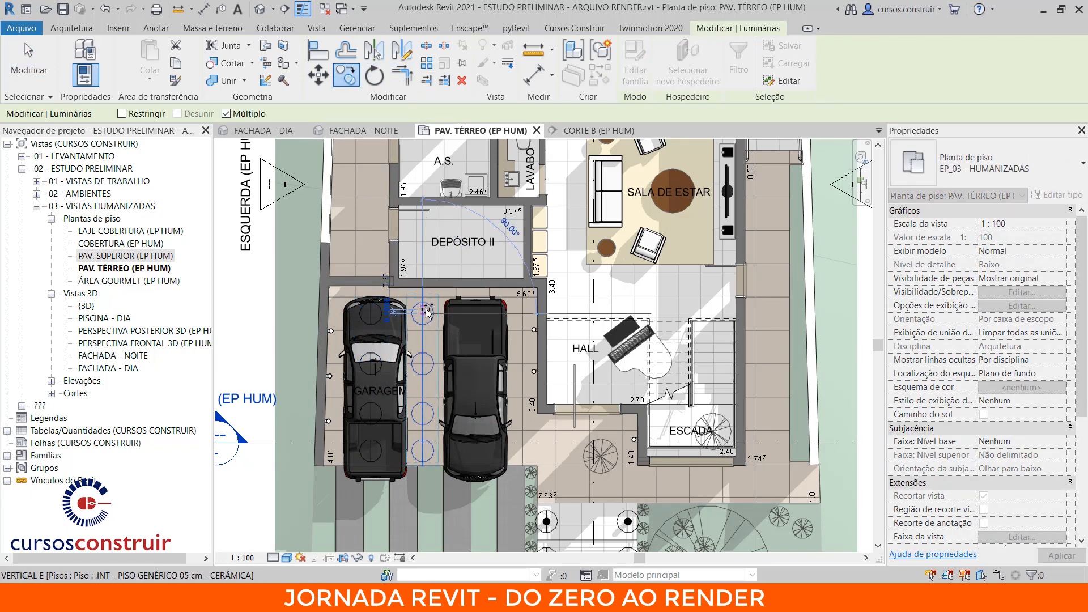
left_click(423, 313)
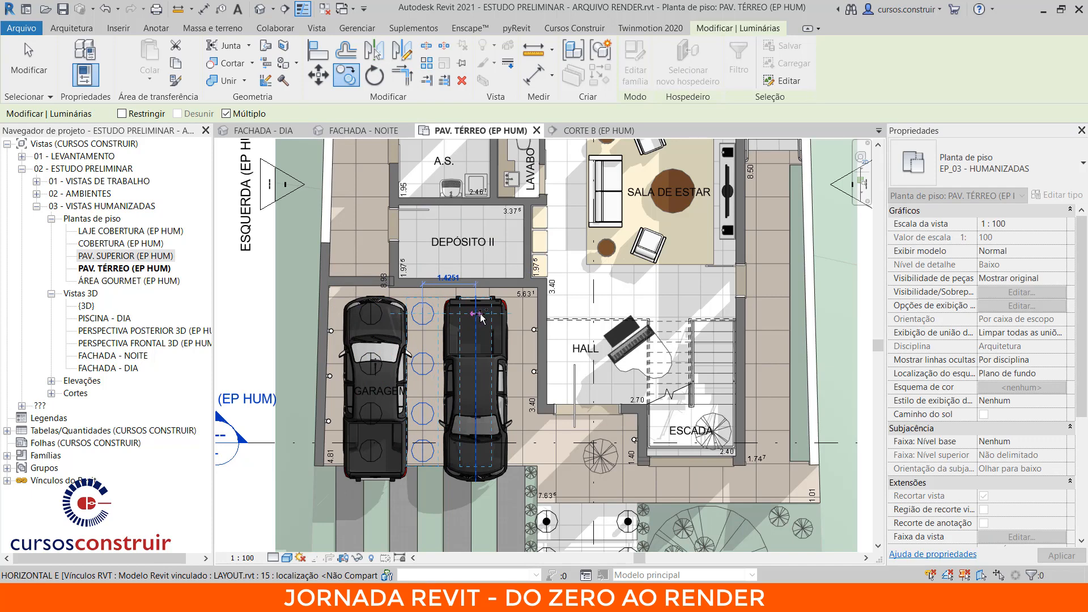
left_click(480, 317)
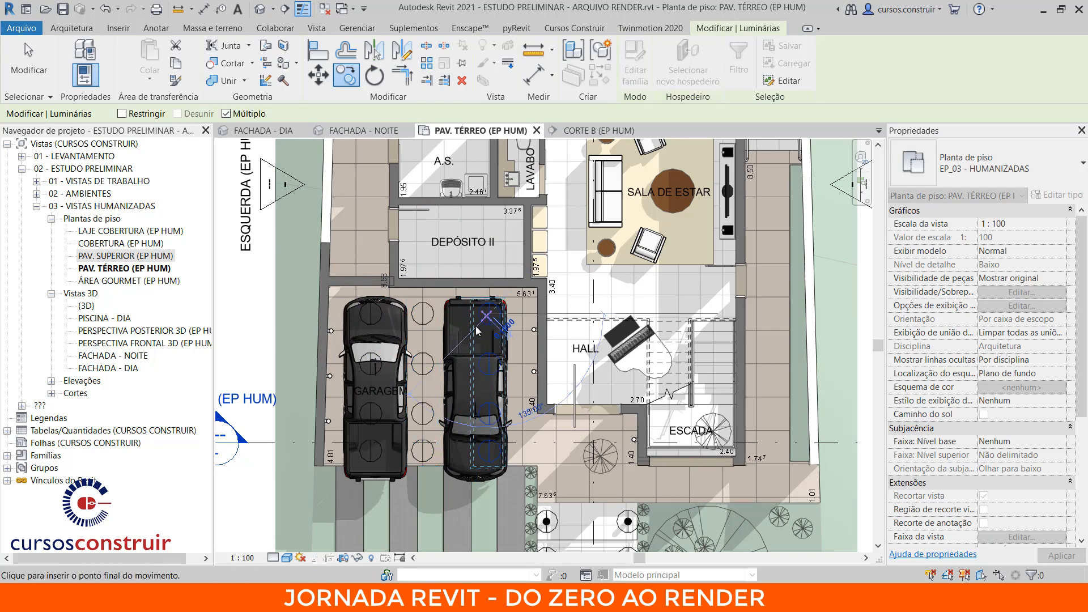
key("Escape")
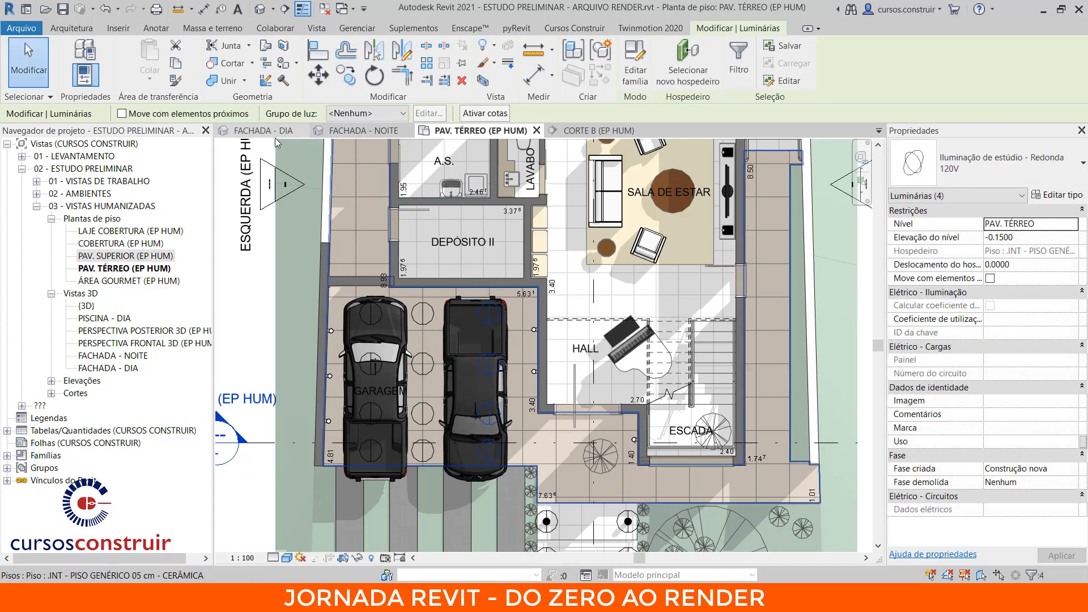
- Check the new garage lights in the FACHADA - NOITE view and render the view again
left_click(354, 131)
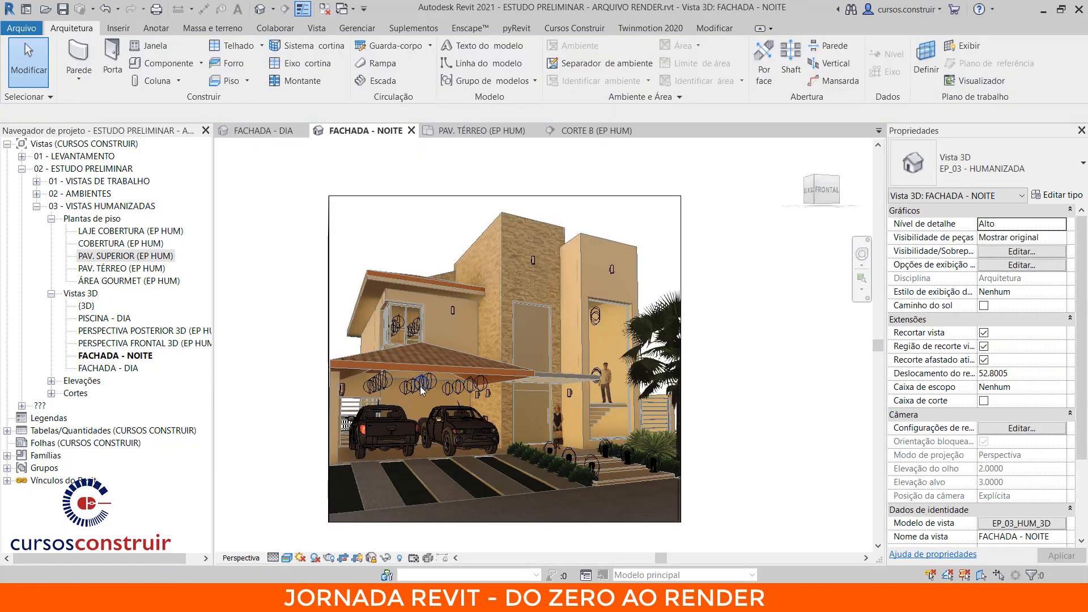
left_click(421, 387)
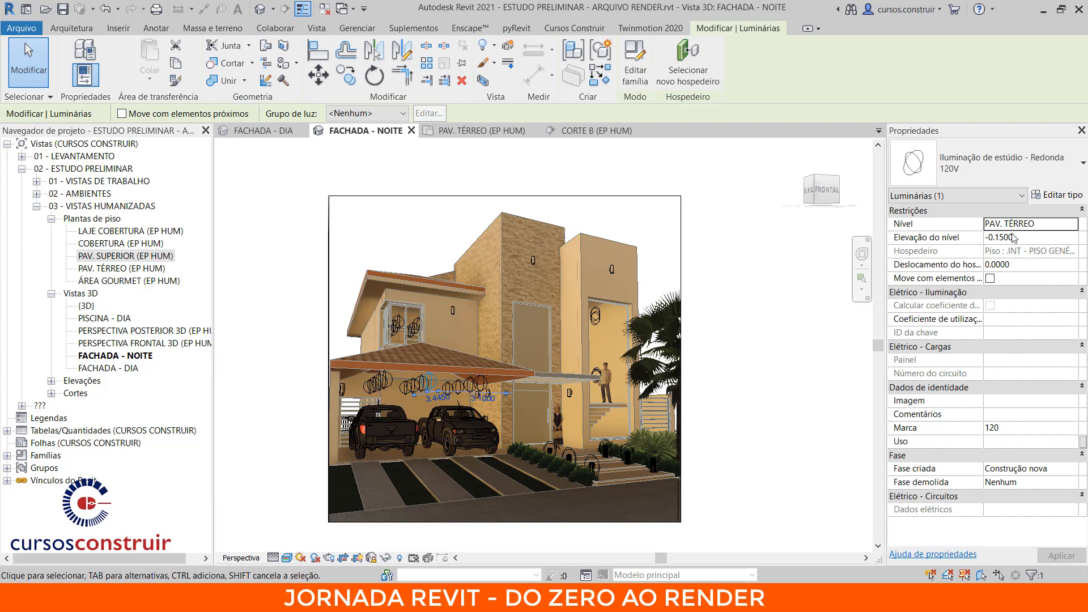
left_click(748, 357)
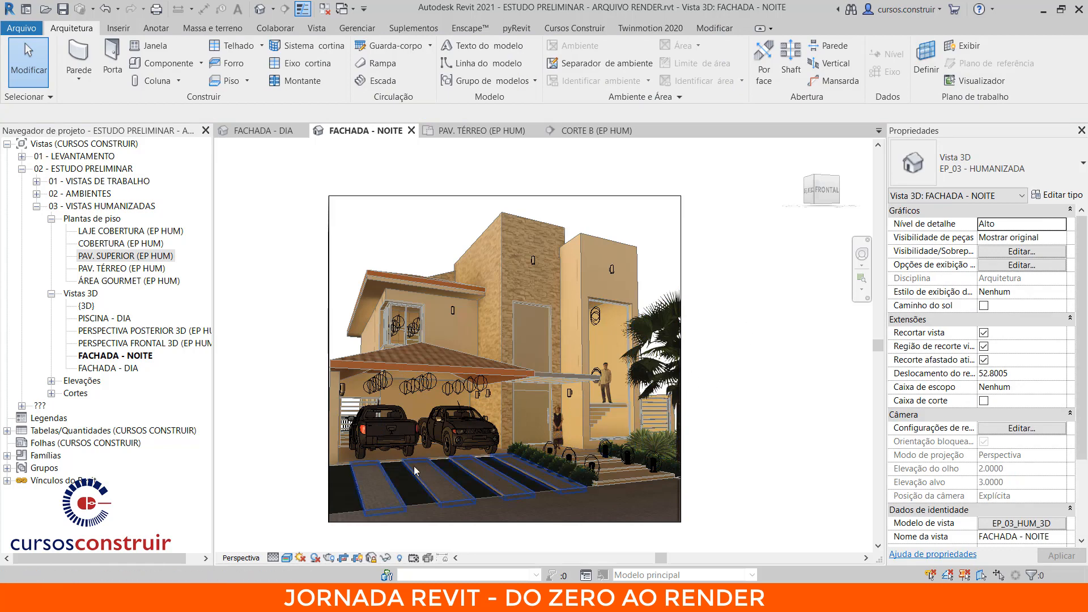
left_click(329, 558)
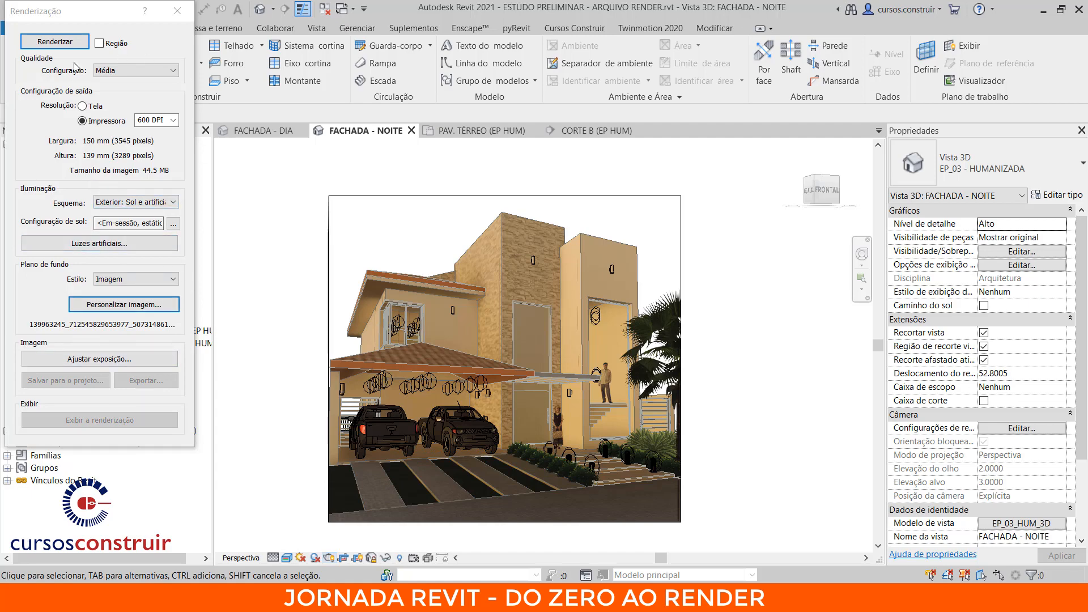
left_click(60, 44)
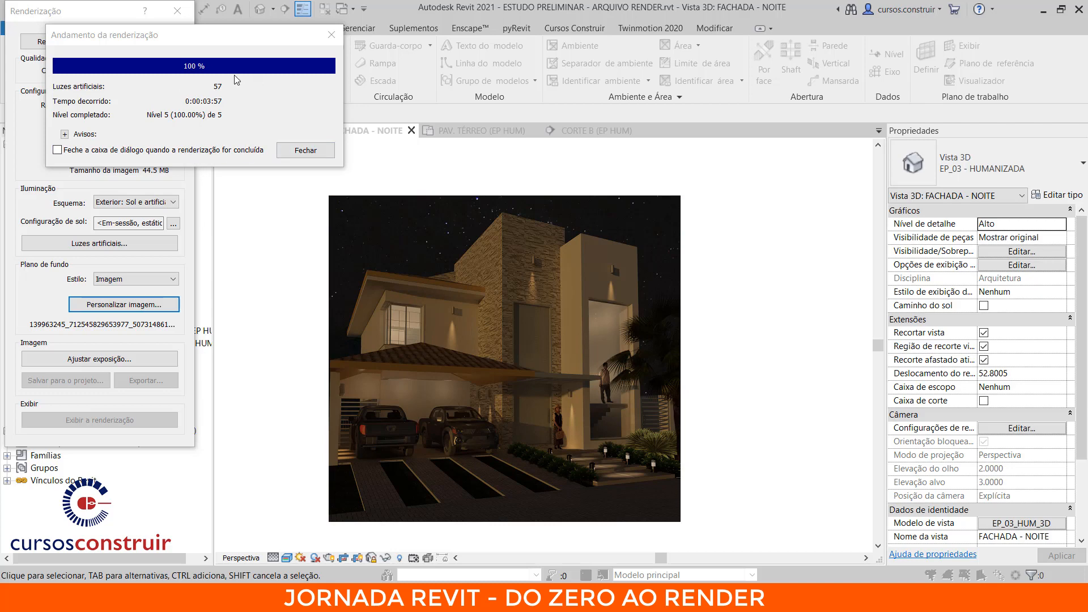
left_click(301, 148)
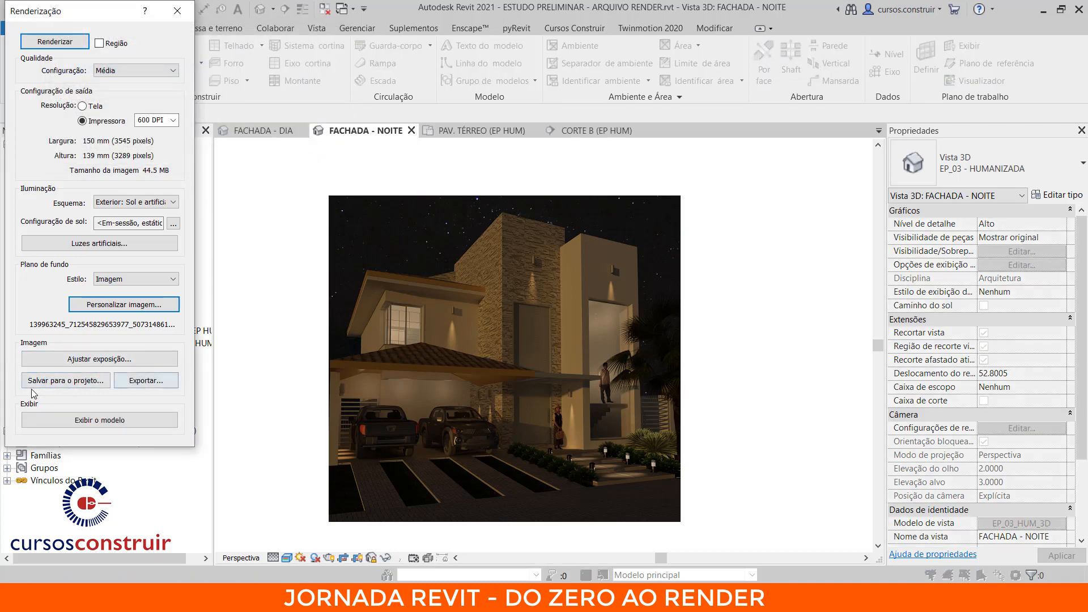
- Open the exposure control for the finished render and apply an exposure value of 13.25
left_click(52, 361)
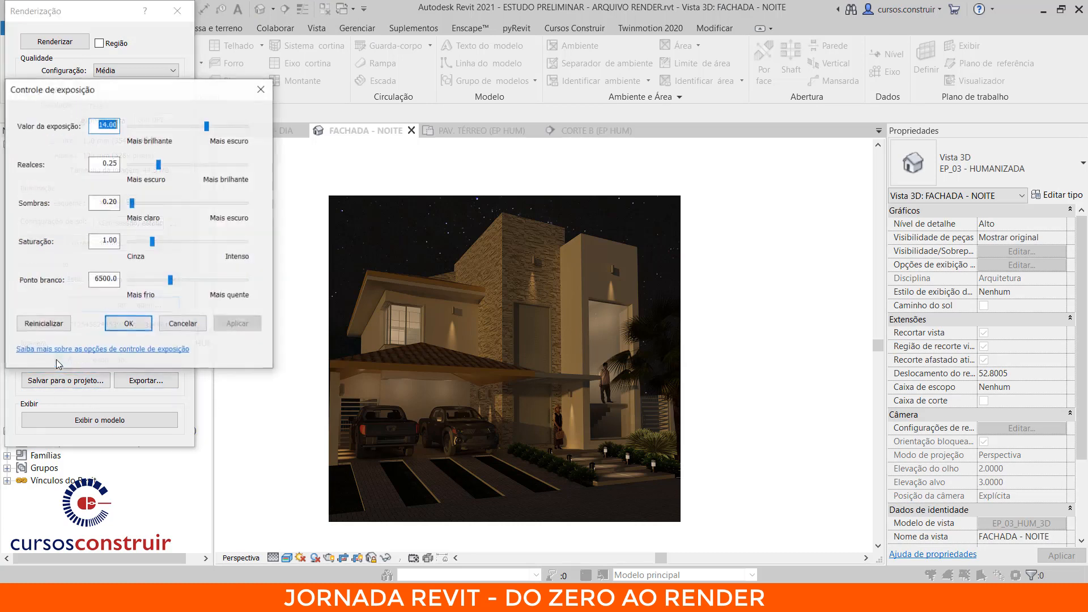
left_click_drag(177, 100, 212, 74)
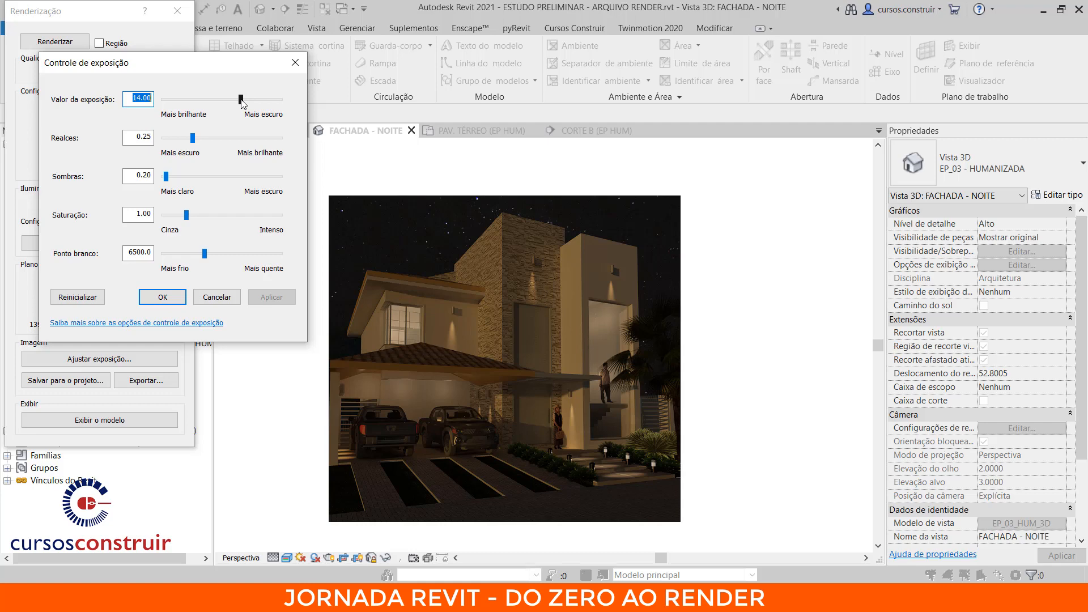
left_click_drag(243, 103, 238, 102)
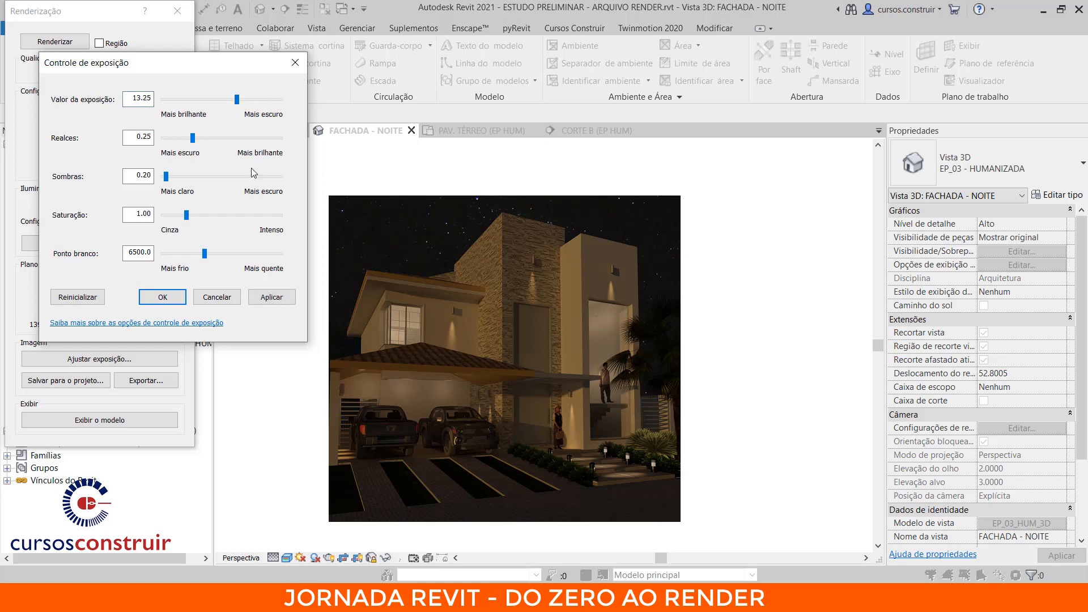
left_click(288, 304)
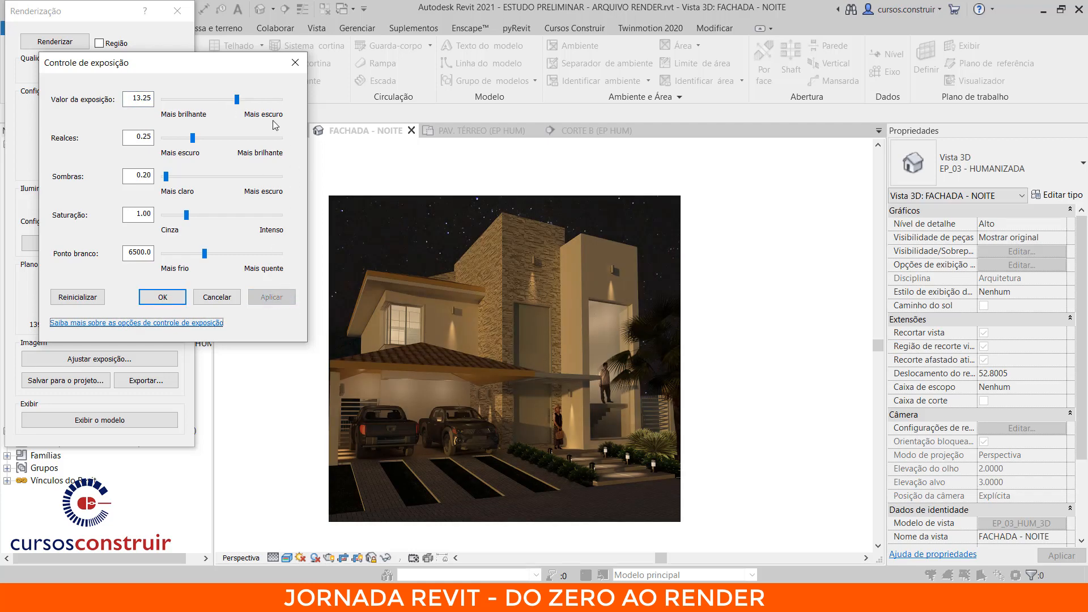
- Try a darker exposure value of 14.17 and a brighter one of 10.81 on the render
mouse_move(237, 100)
left_mouse_down()
mouse_move(257, 101)
mouse_move(242, 99)
left_mouse_up()
left_click(273, 298)
left_click(280, 301)
left_click(272, 297)
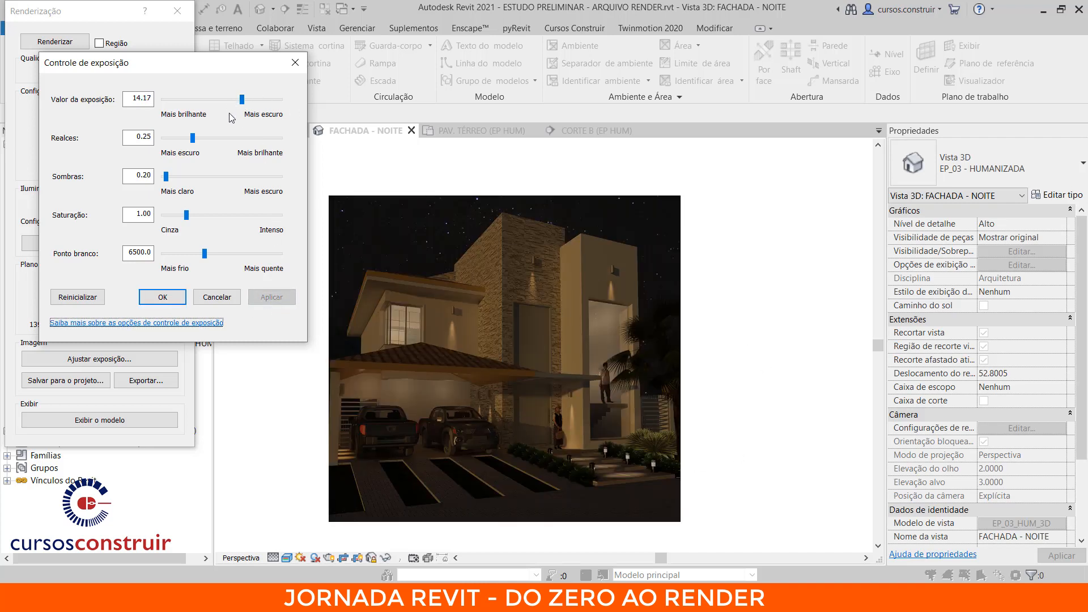
left_click_drag(242, 100, 223, 106)
left_click(272, 297)
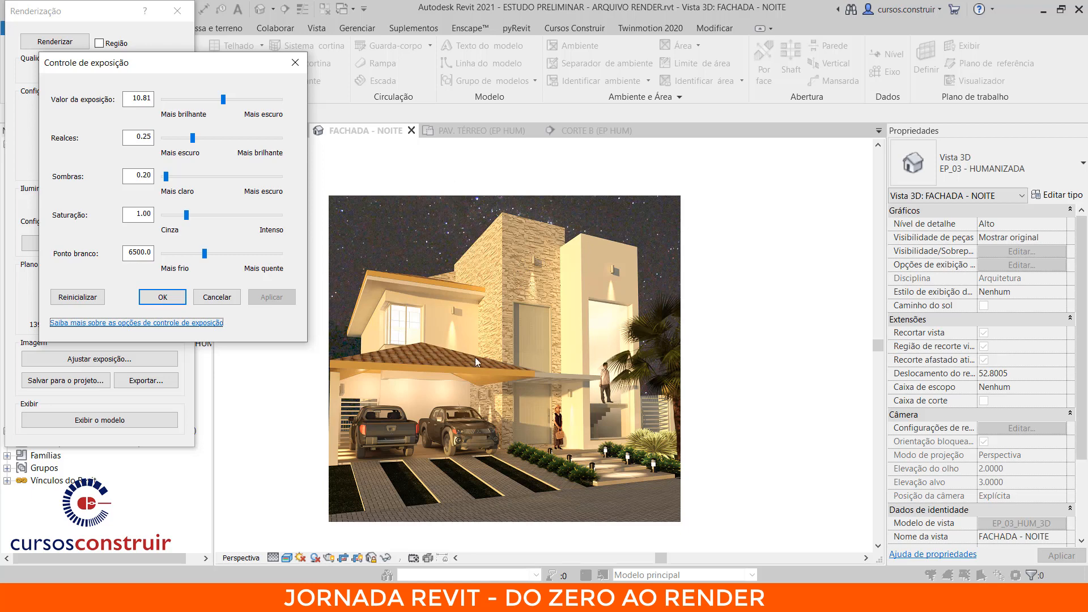
- Set the render's exposure value to 13.50 and apply it
double_click(145, 97)
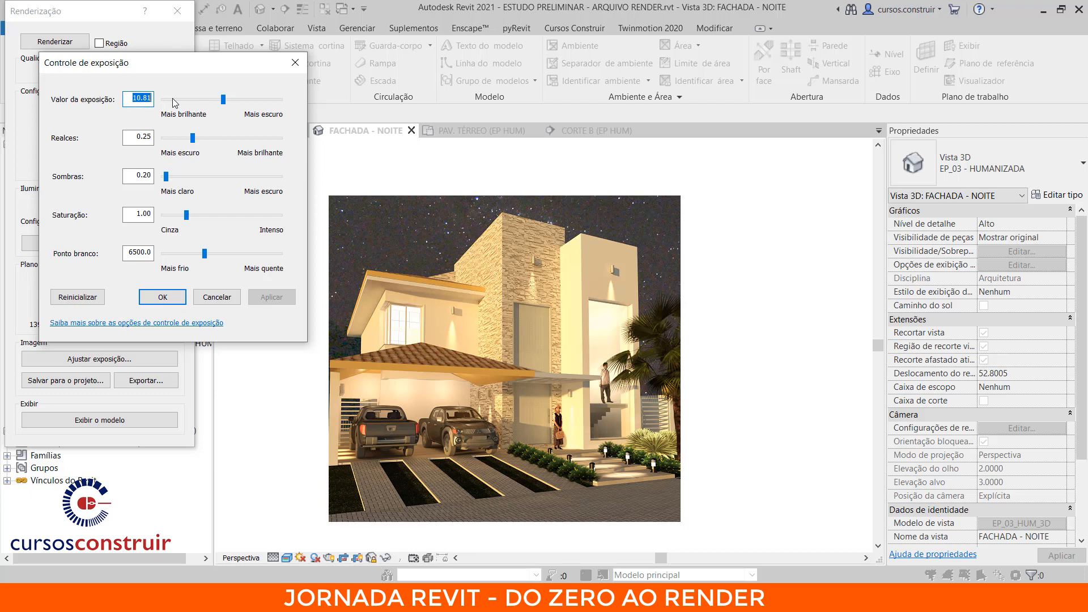
type("13.5")
key("Tab")
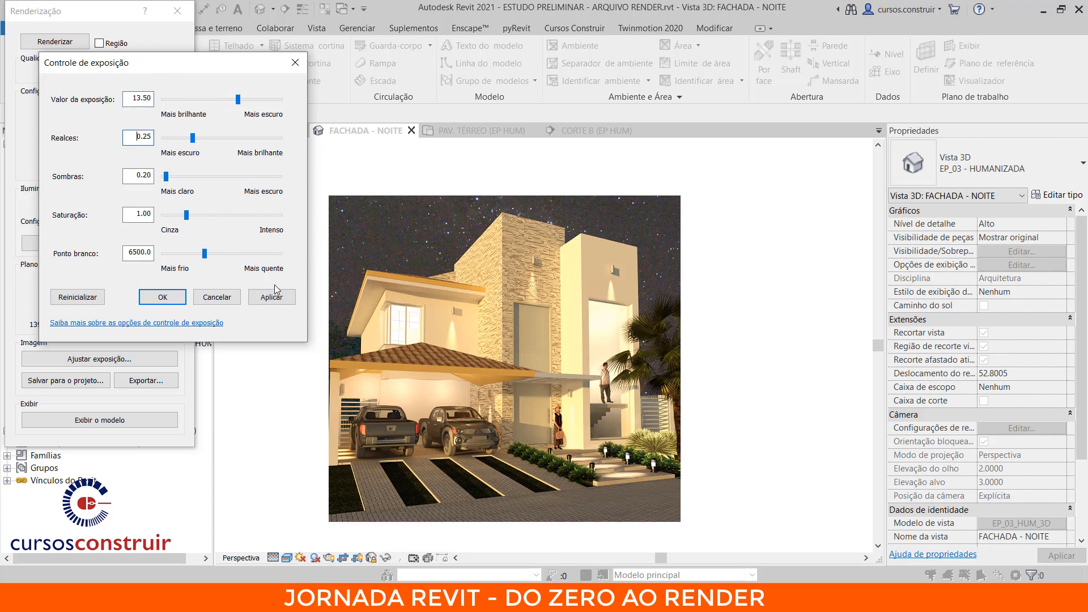
left_click(274, 297)
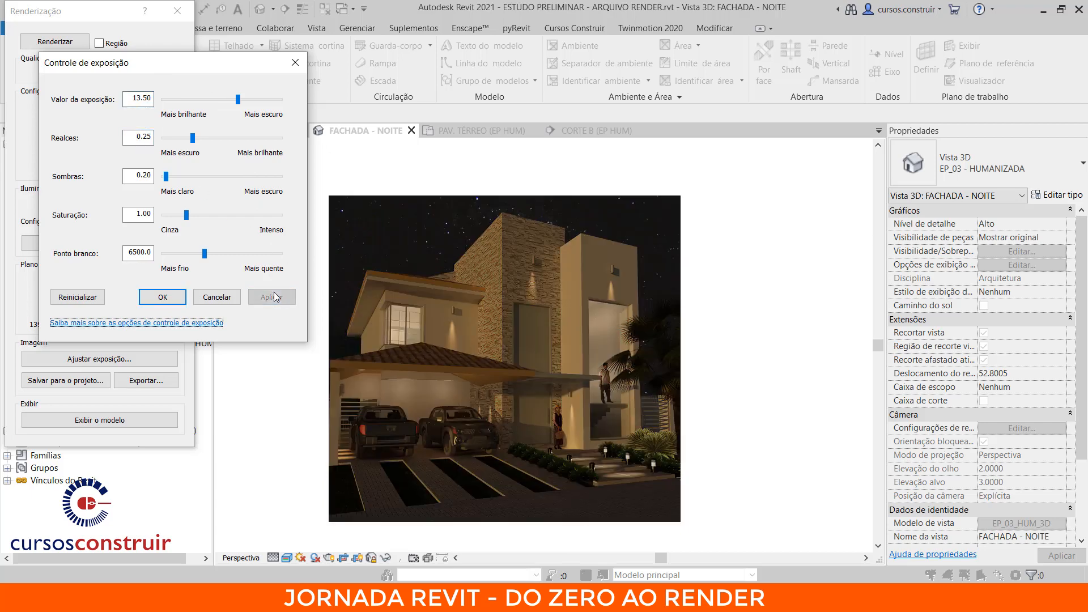
- Brighten the render by applying an exposure value of 13.20 and reducing it further to 13.00
left_click(146, 100)
left_click(144, 100)
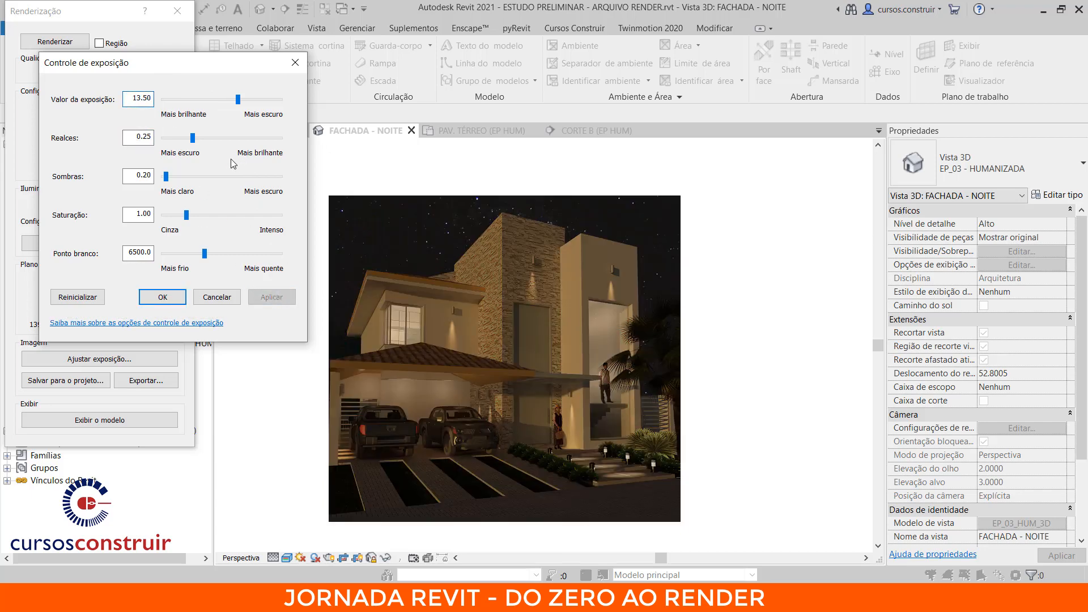
double_click(150, 100)
left_click_drag(151, 100, 146, 99)
type("20")
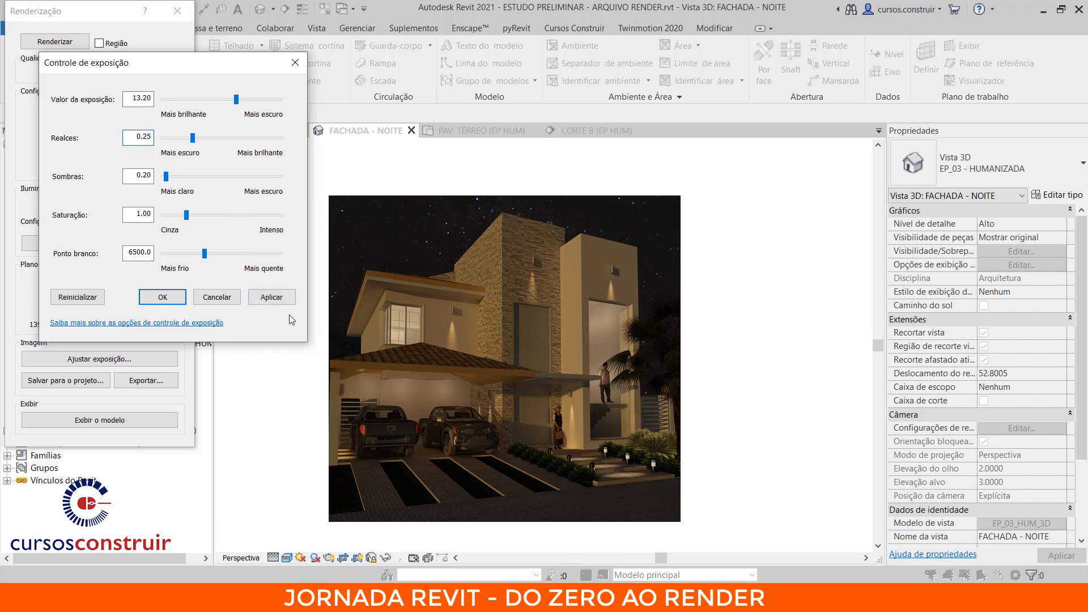
left_click(287, 300)
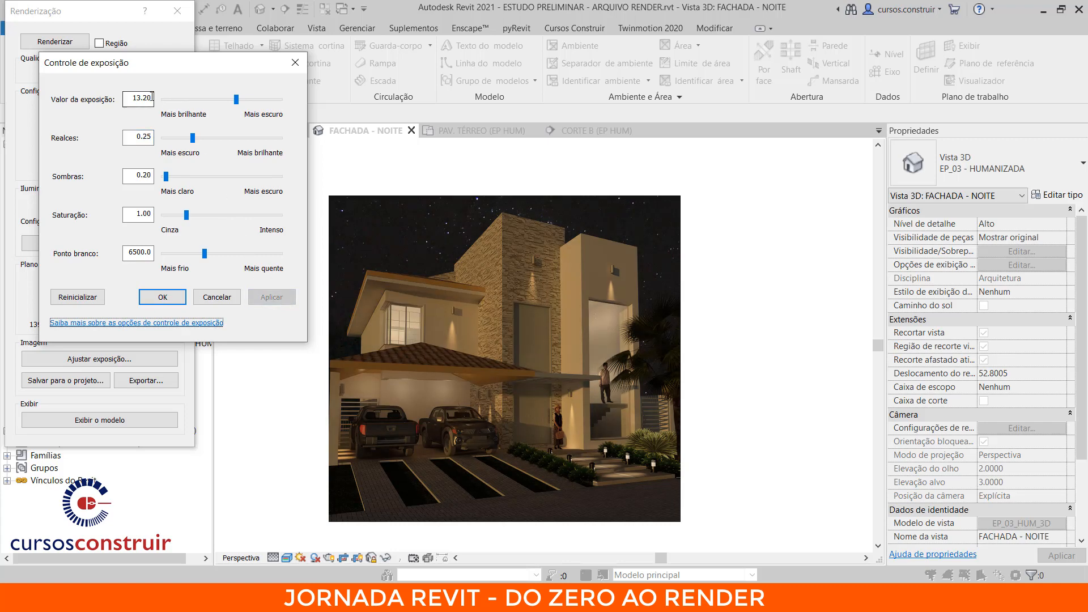
left_click_drag(152, 99, 145, 99)
type("00")
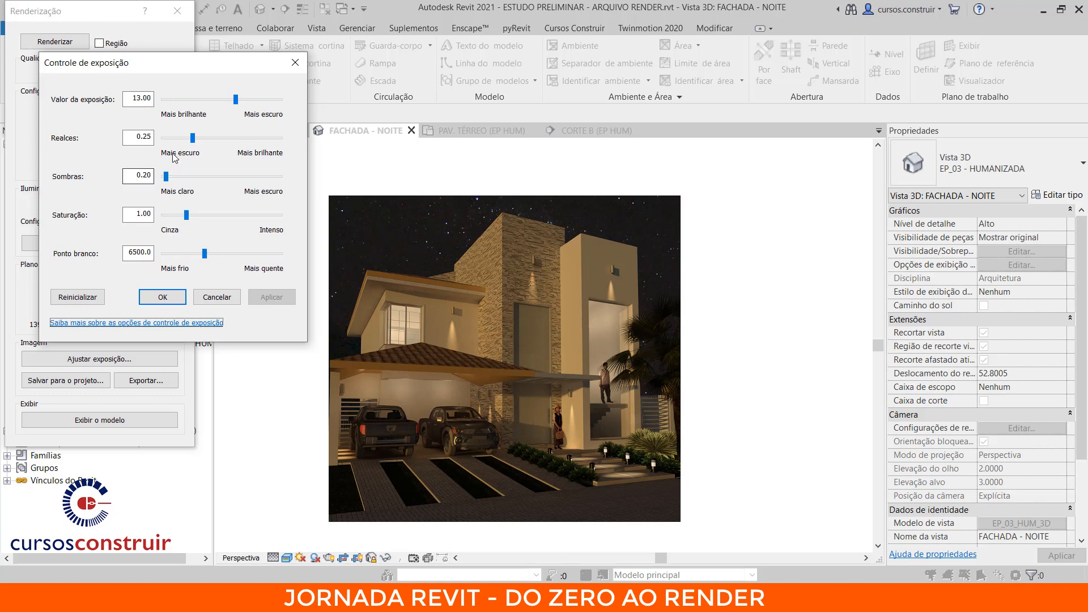
- Try a darker highlights value of 0.11 and a brighter one of 0.83 on the render
left_click_drag(194, 143, 178, 143)
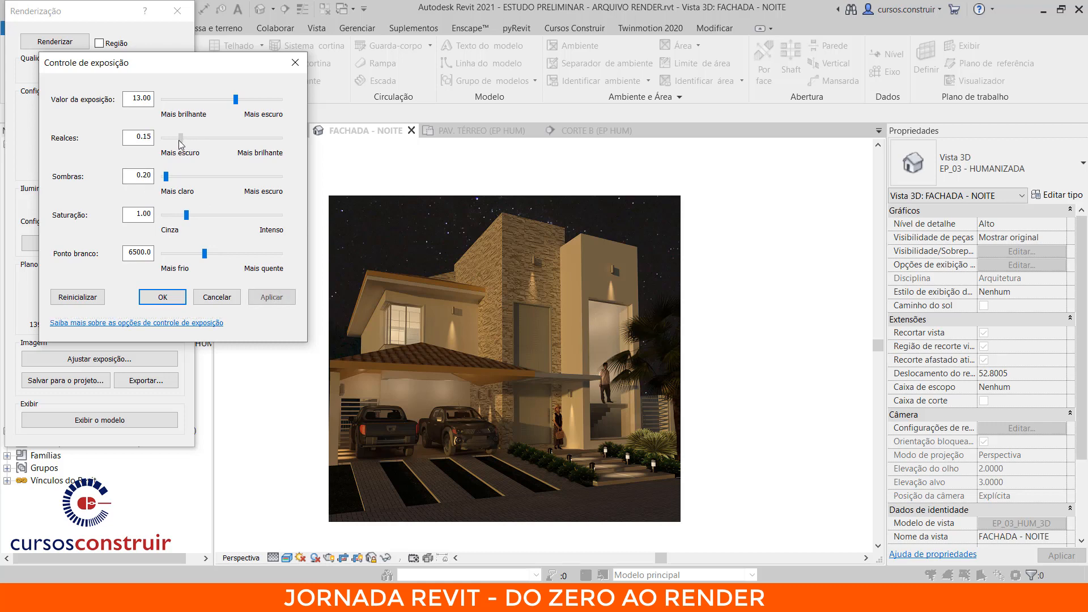
left_click(287, 299)
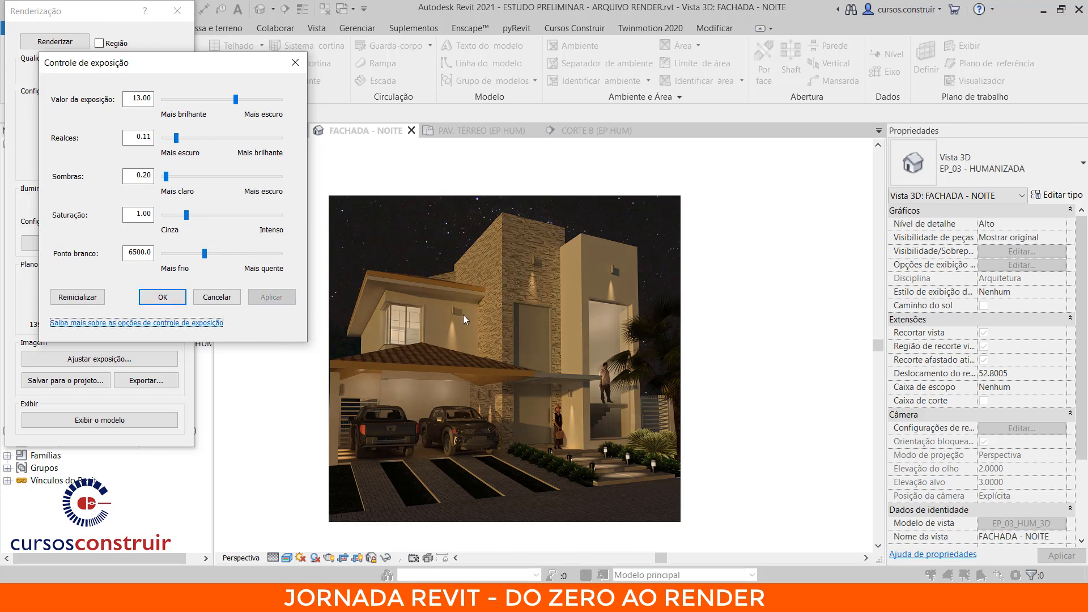
left_click_drag(177, 145, 261, 140)
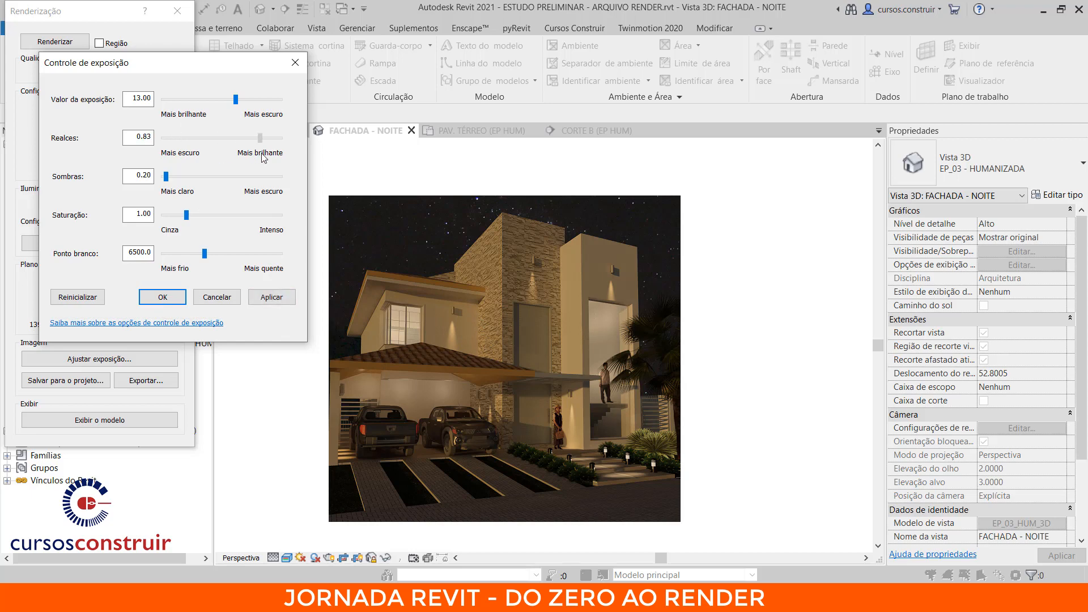
left_click(271, 297)
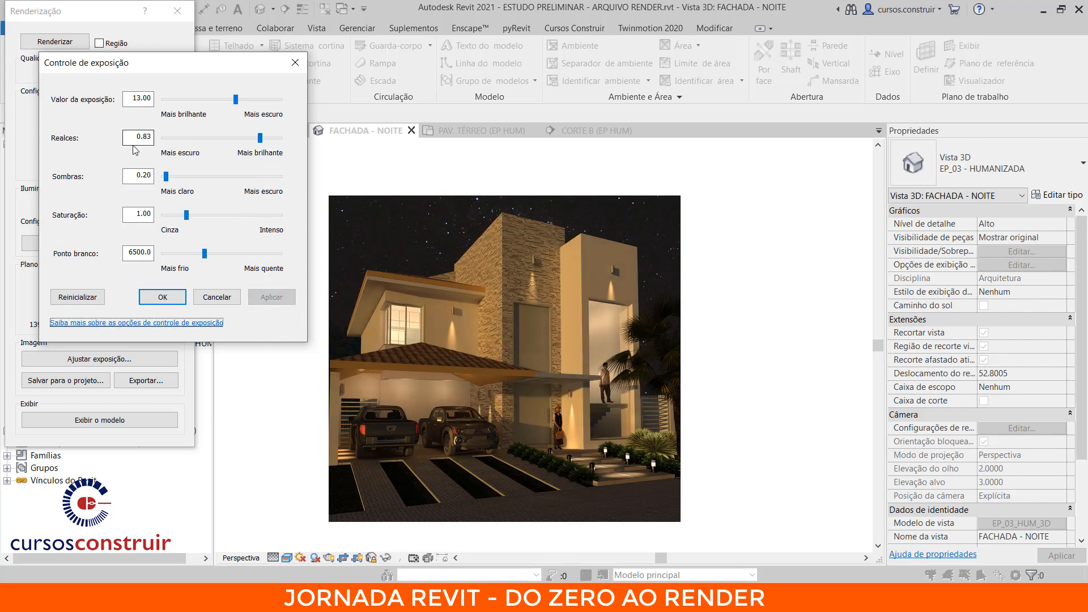
- Set the render's highlights to 0.50 and apply the change
mouse_move(143, 137)
left_mouse_down()
mouse_move(164, 137)
mouse_move(146, 137)
left_mouse_up()
type("8150")
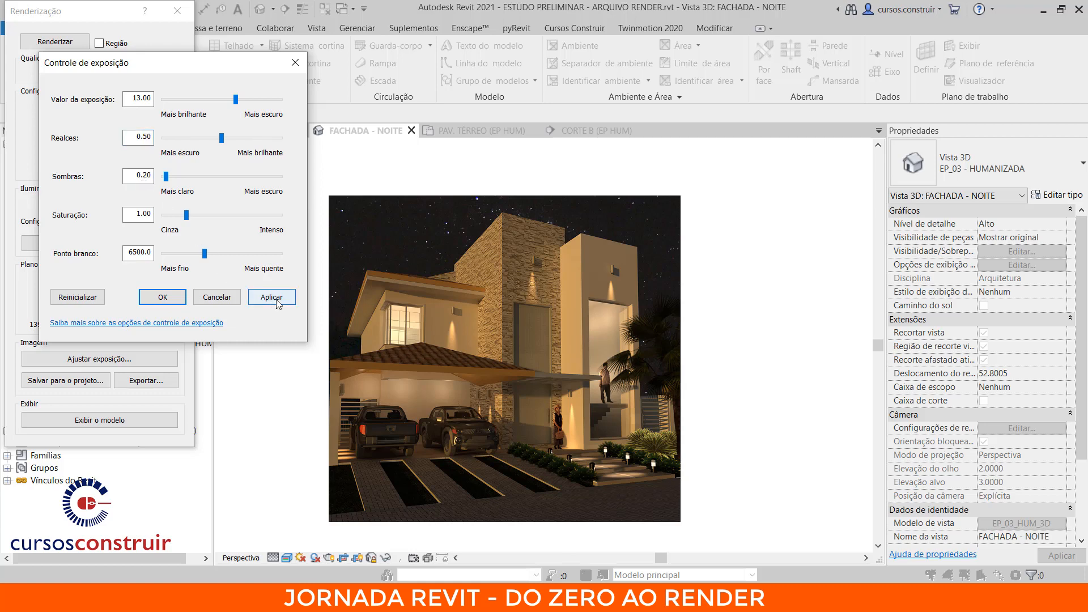
left_click(272, 298)
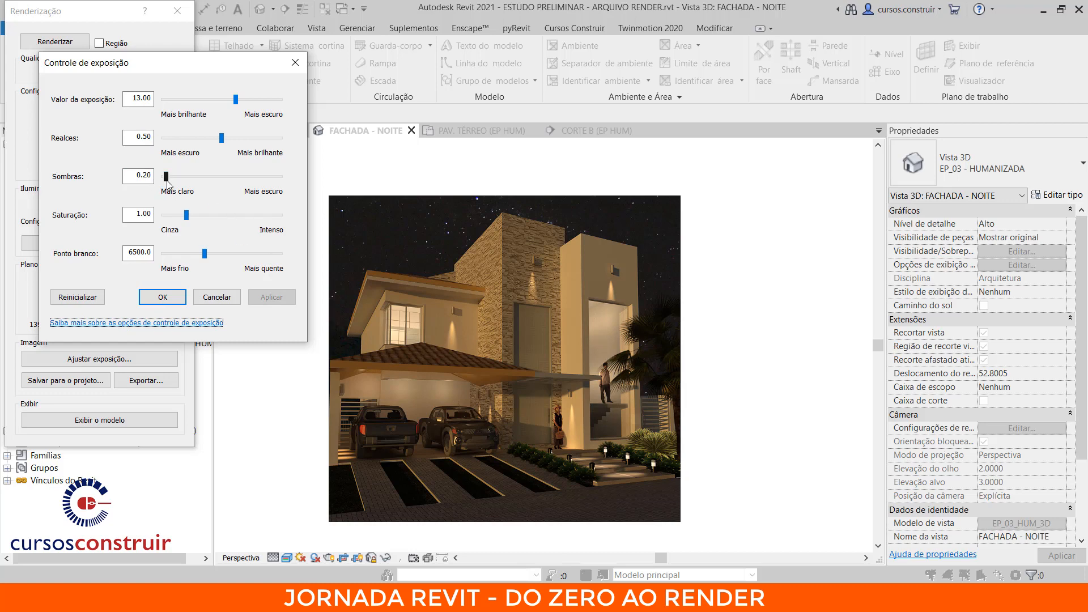
- Try shadows values of 0.10, 0.88 and 4.00 to compare lighter and darker shadows in the render
left_click_drag(166, 181, 164, 180)
left_click(272, 297)
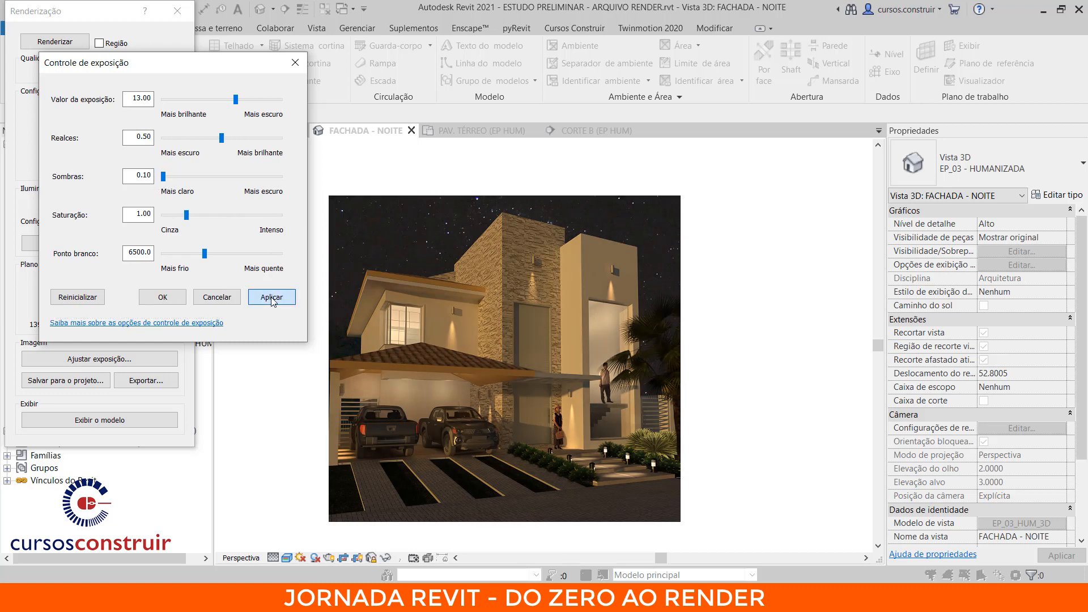
left_click(167, 178)
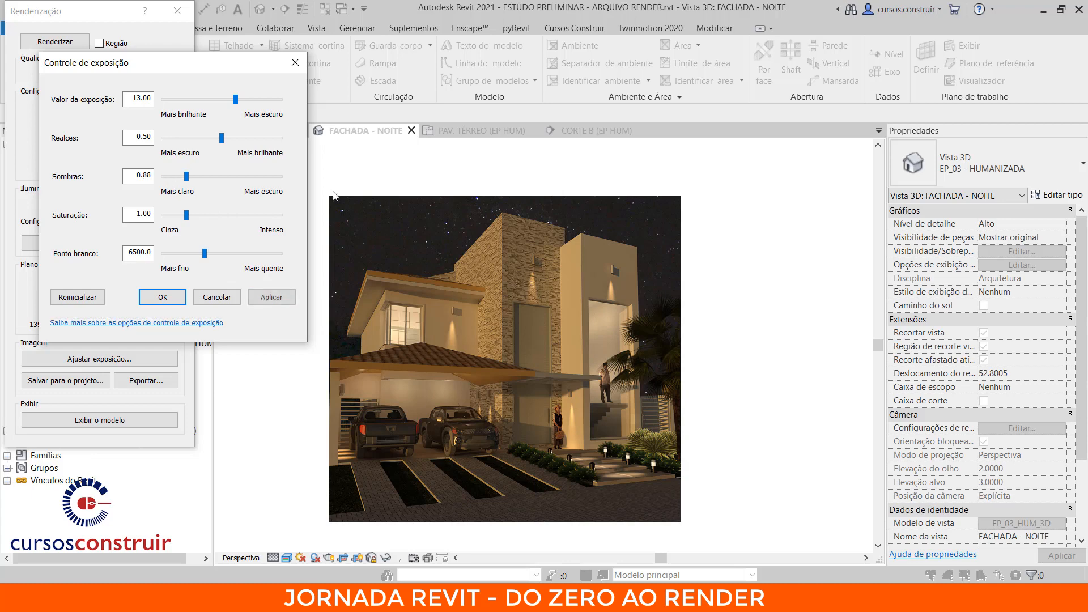
left_click(250, 178)
left_click_drag(257, 178, 319, 192)
left_click(266, 296)
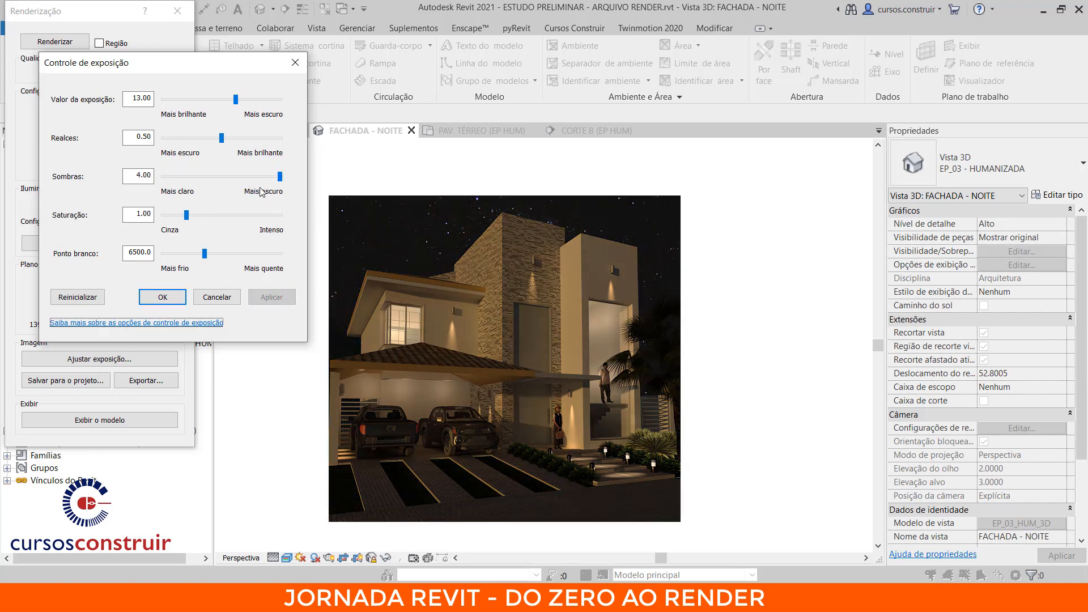
- Try a shadows value of 0.15 on the render, and set it to 0.20 and apply it
left_click_drag(280, 177, 154, 178)
left_click(266, 292)
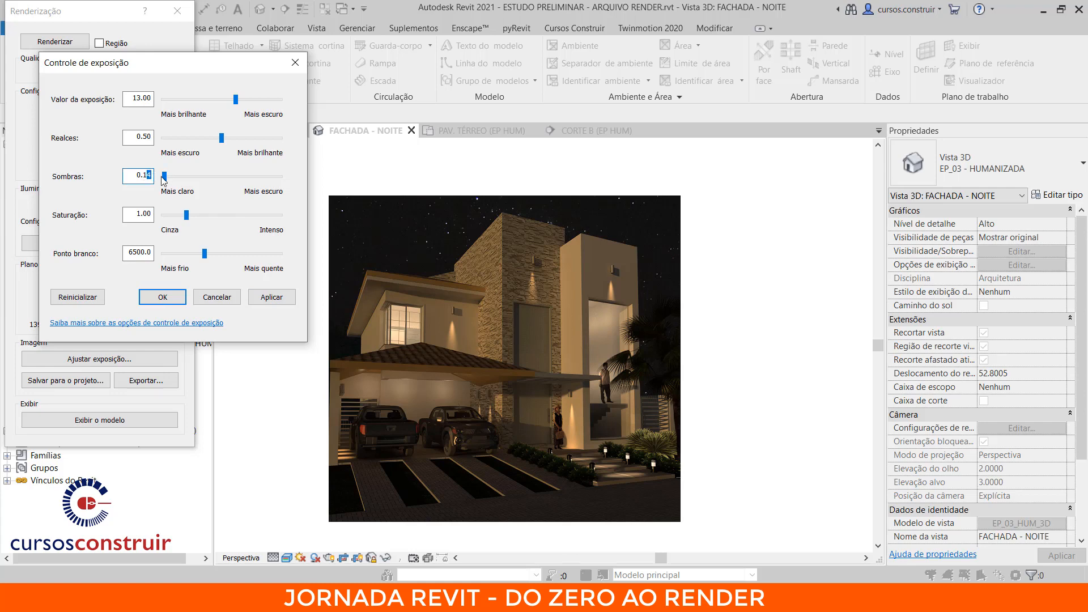
left_click(275, 298)
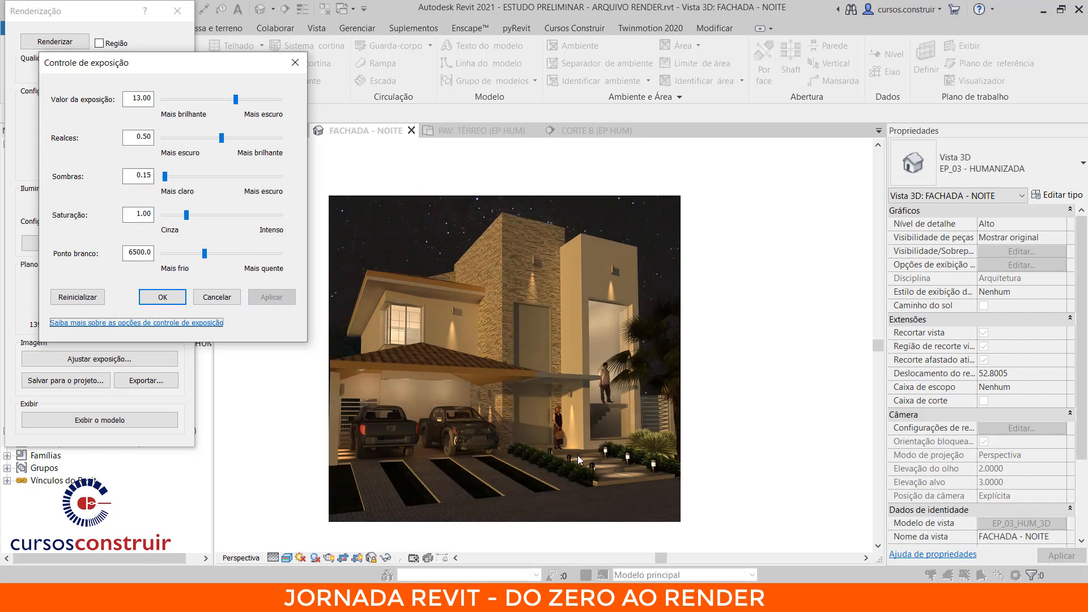
left_click_drag(165, 177, 144, 176)
type("20")
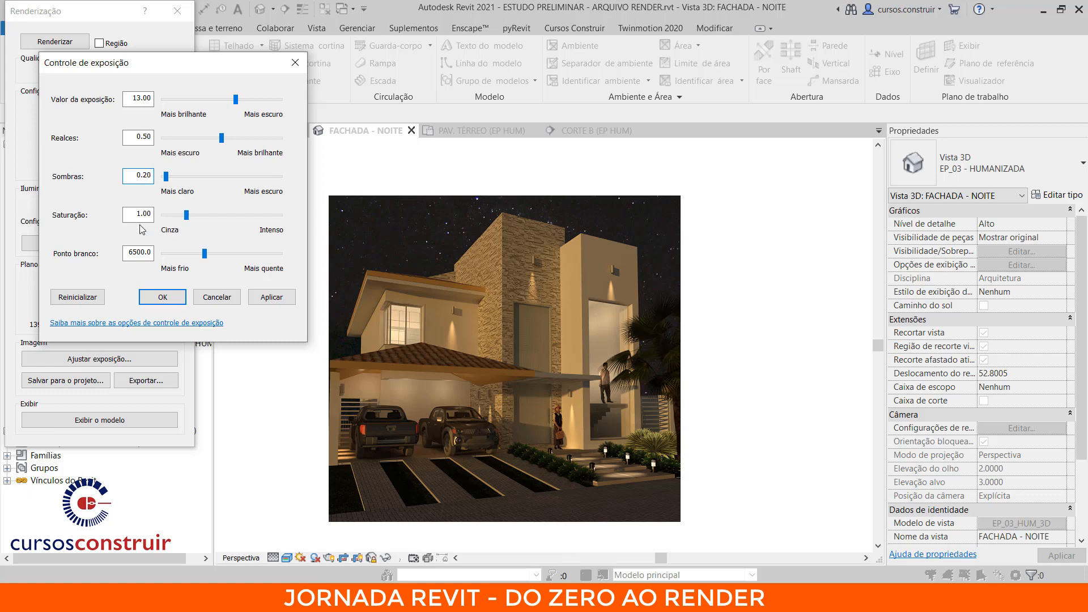
left_click(284, 301)
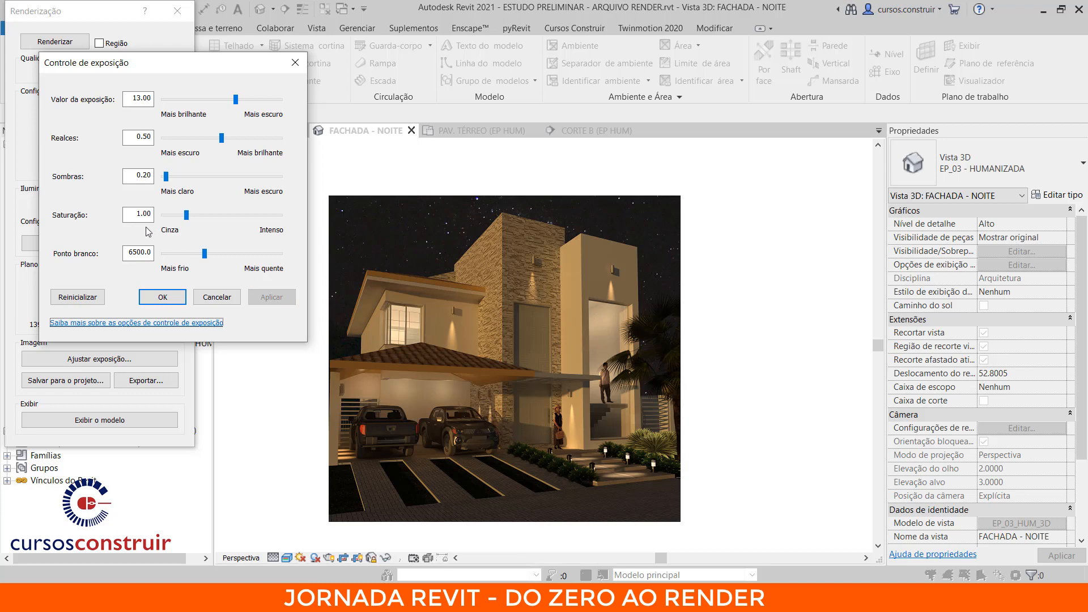
- Try an intense saturation of 4.08 on the render, and set it to 1.15 and apply it
left_click_drag(187, 216, 258, 223)
left_click(272, 297)
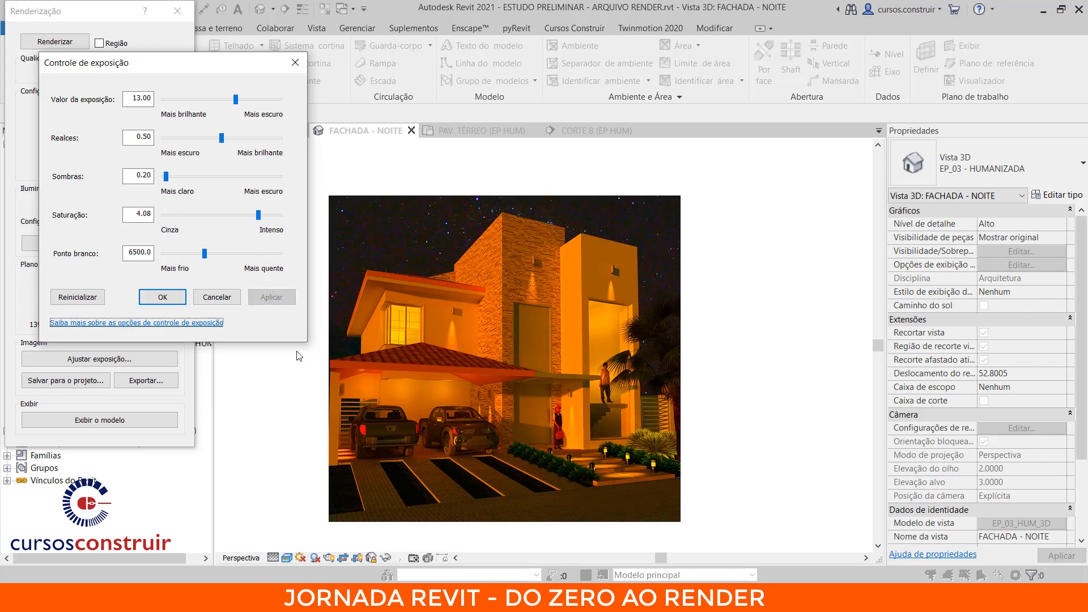
left_click(135, 214)
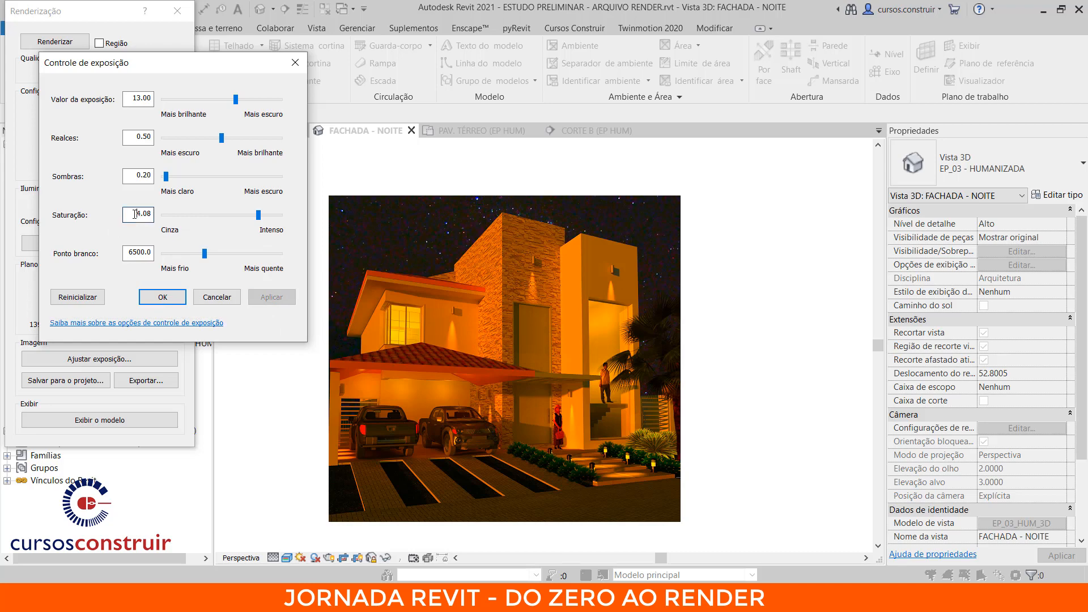
left_click_drag(135, 214, 161, 217)
type("1.15")
key("Tab")
left_click(272, 297)
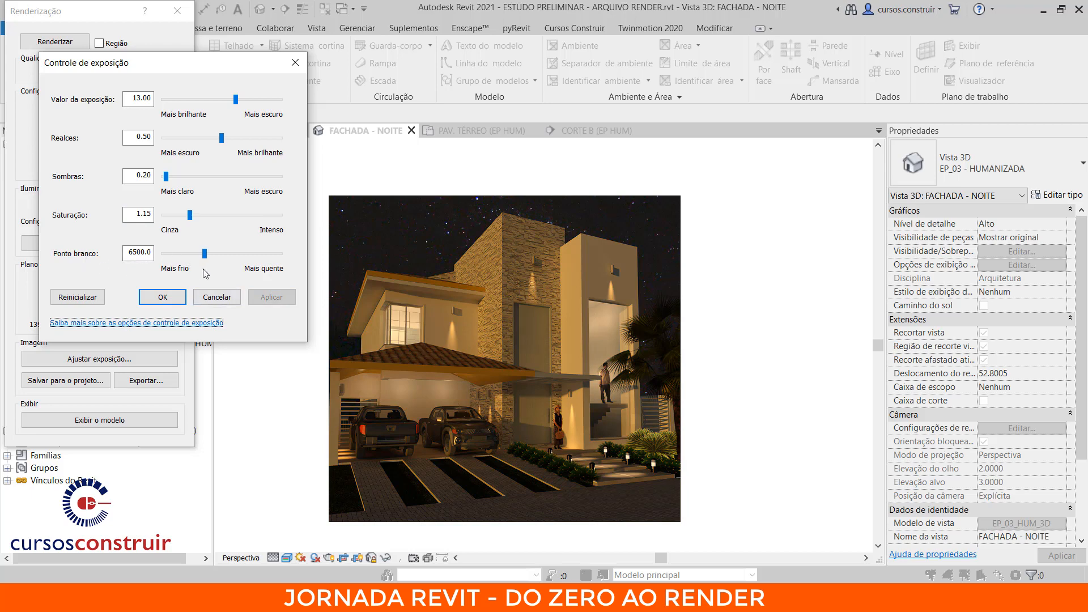
- Try a cold white point of 2312.6 and a warm one of 13910.7 on the render
left_click_drag(205, 254, 168, 255)
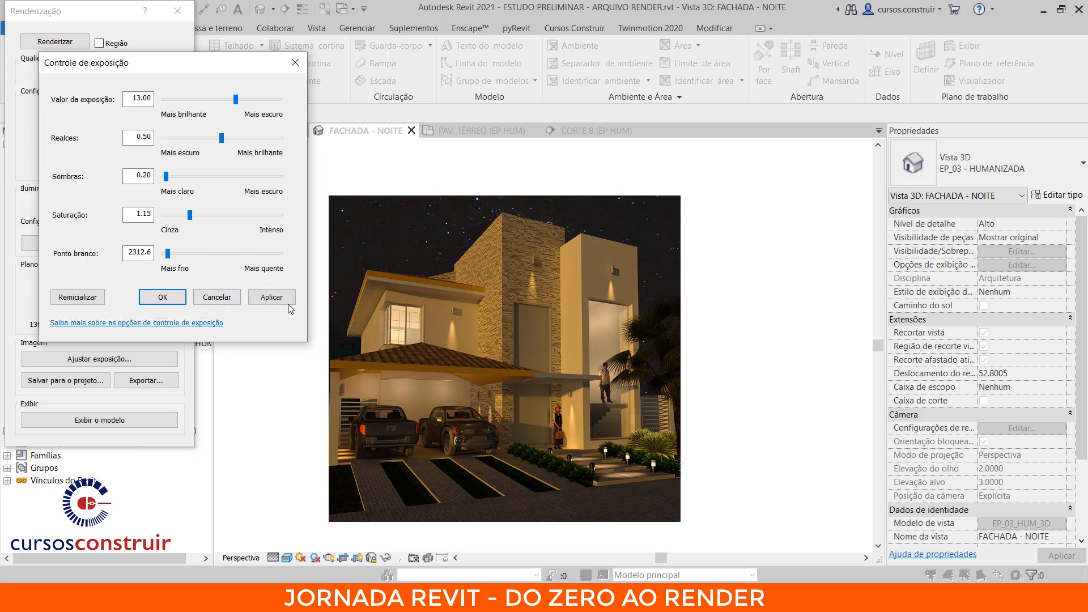
left_click(272, 297)
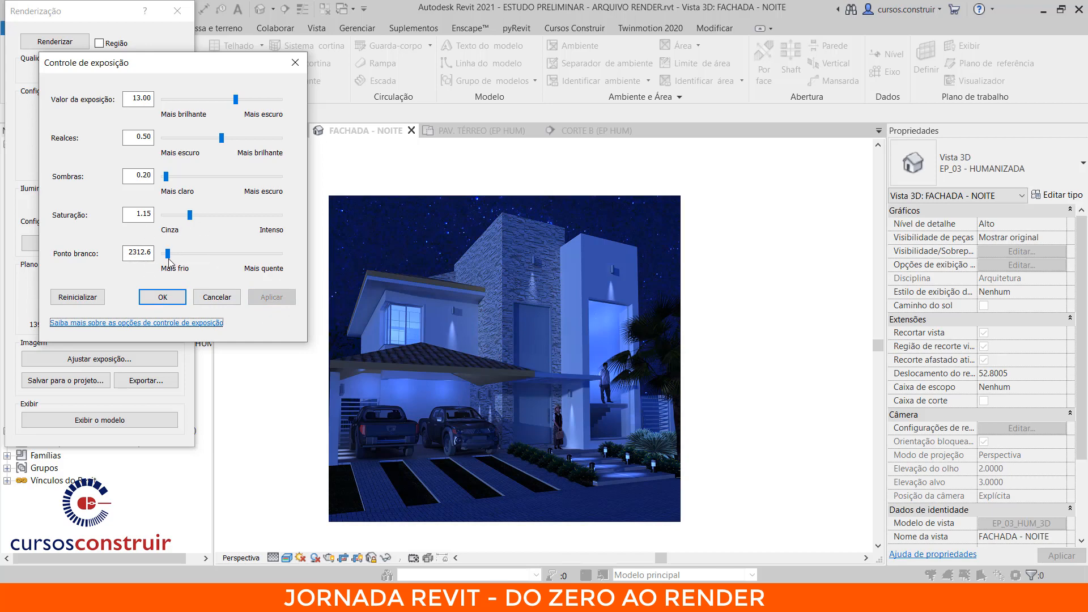
left_click_drag(168, 254, 275, 269)
left_click(274, 295)
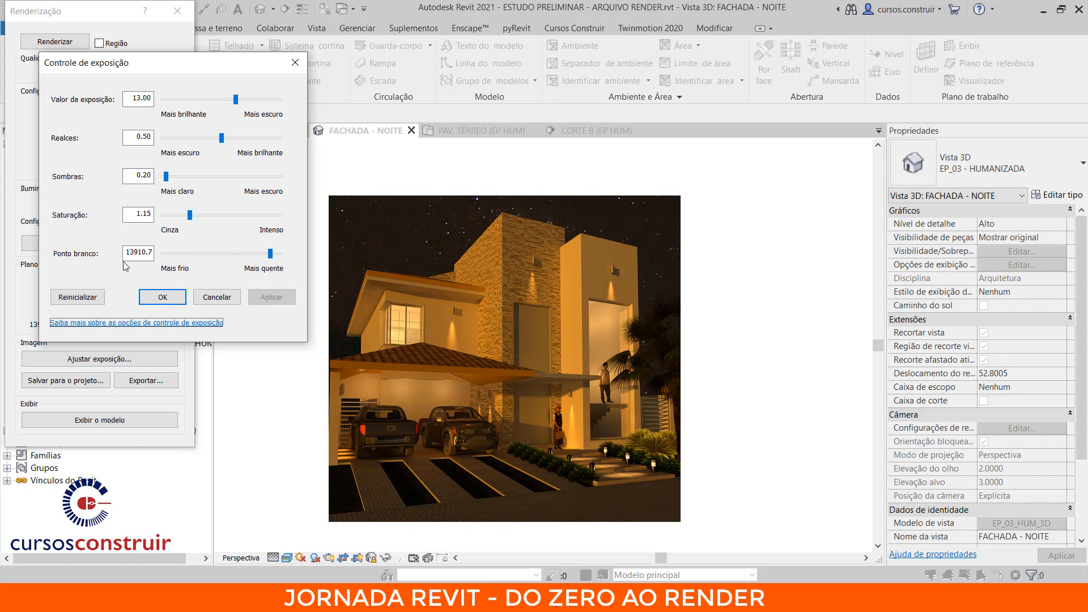
- Set the render's white point to 5500 and apply it
double_click(150, 251)
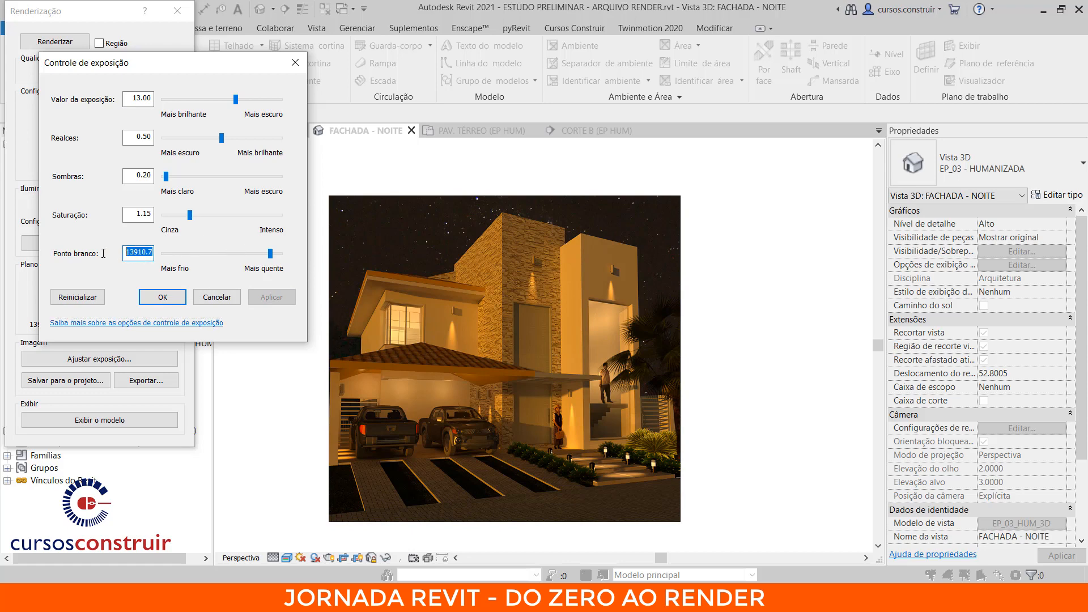
type("5.50")
key("BackSpace")
key("BackSpace")
key("BackSpace")
type("500")
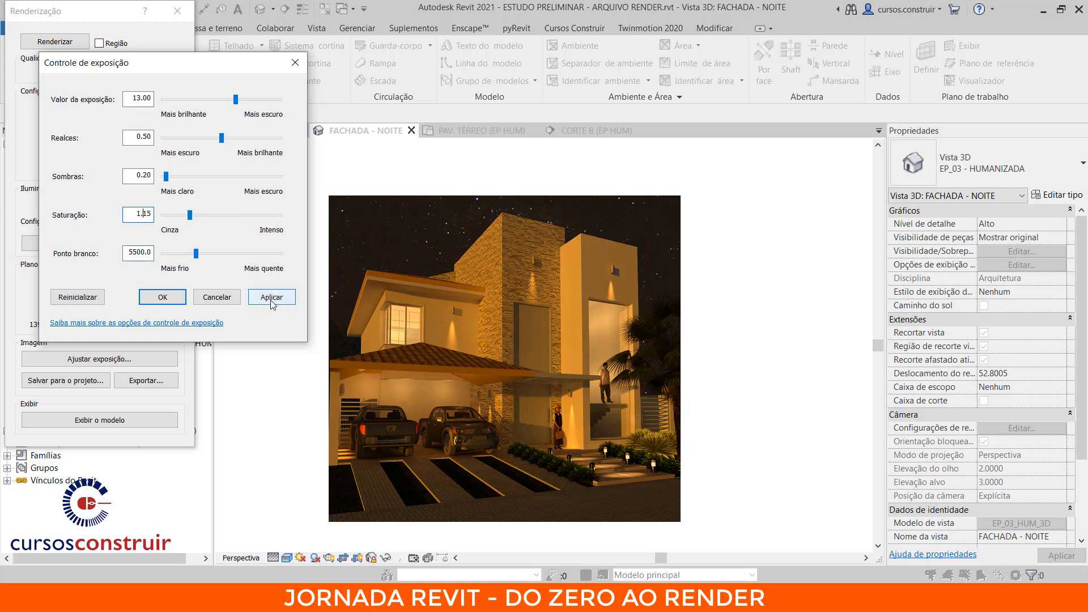
left_click(272, 302)
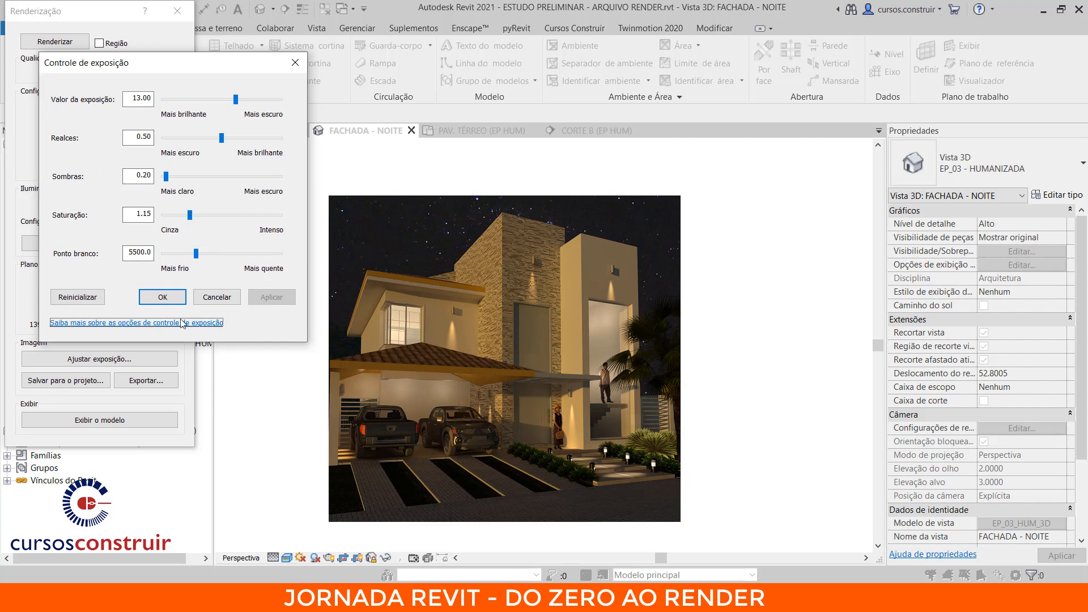
- Reset all exposure controls to their defaults and enter an exposure value of 13.00 and highlights of 0.50
left_click(78, 298)
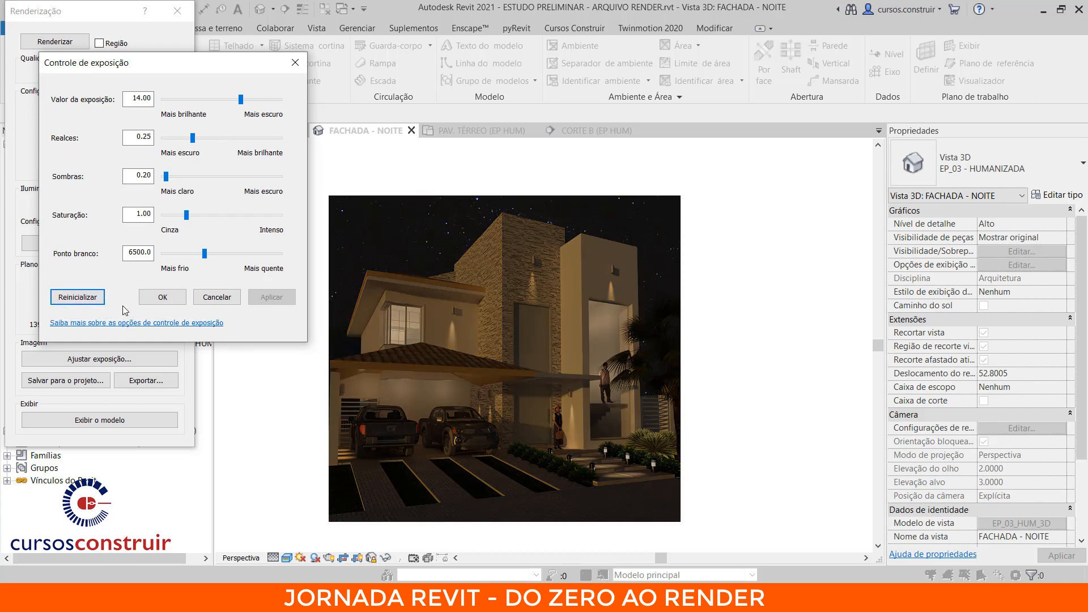
double_click(140, 98)
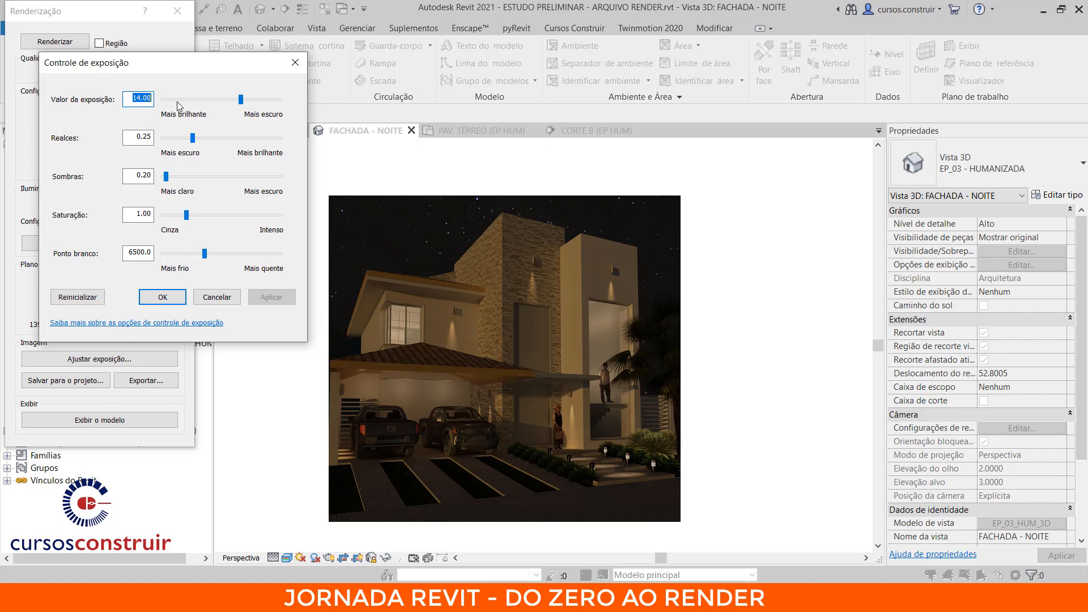
type("3")
left_click(147, 137)
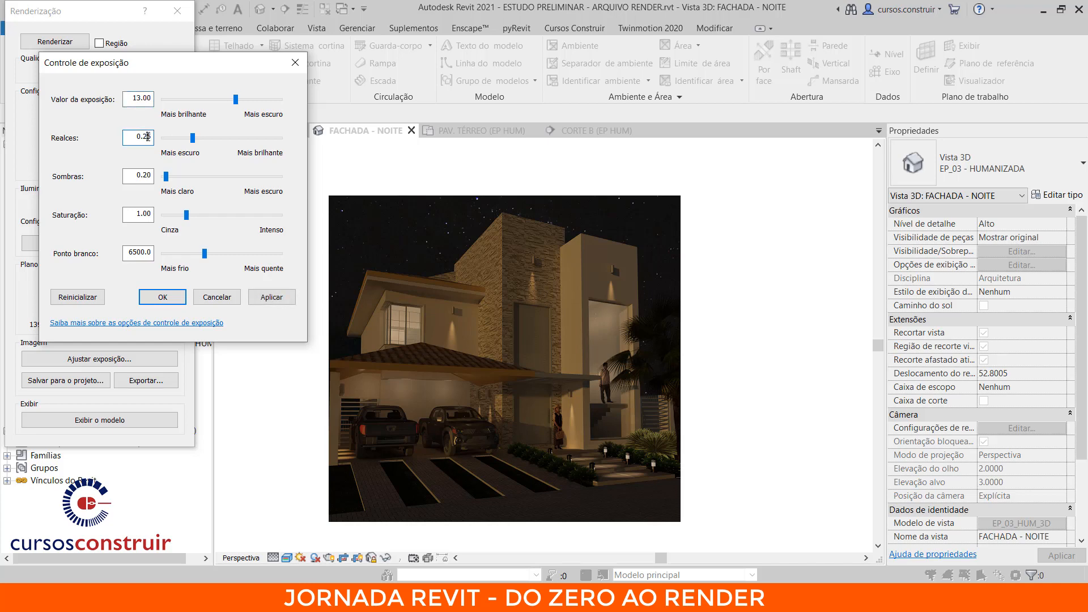
key("BackSpace")
left_click_drag(143, 175, 147, 176)
- Set the saturation to 1.15 and the white point to 5500, and accept the exposure settings
left_click(144, 215)
key("Delete")
key("Delete")
type("15")
key("Tab")
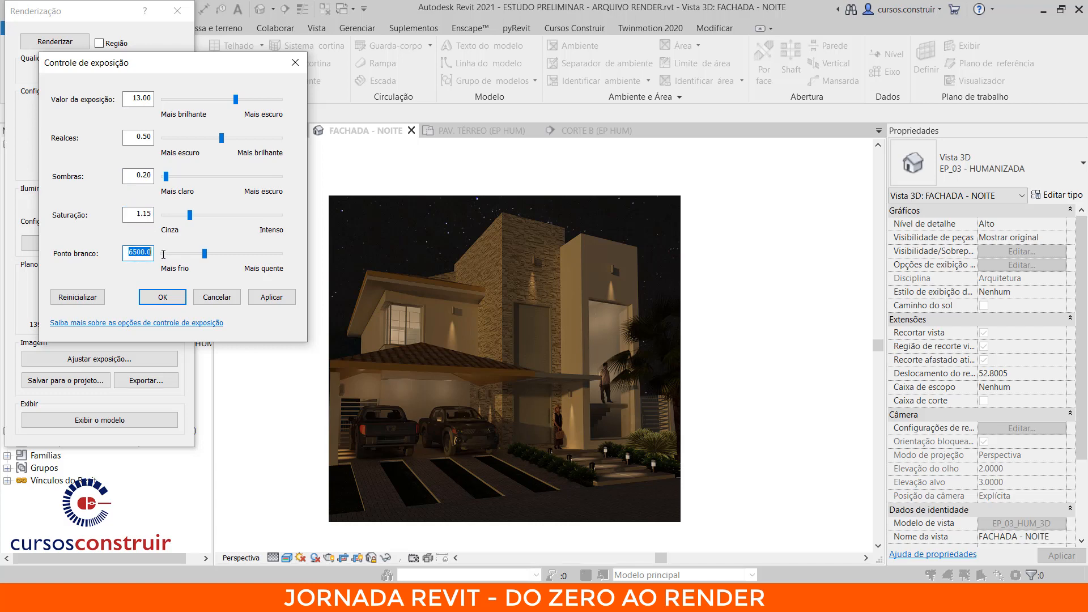
type("5500")
left_click(271, 297)
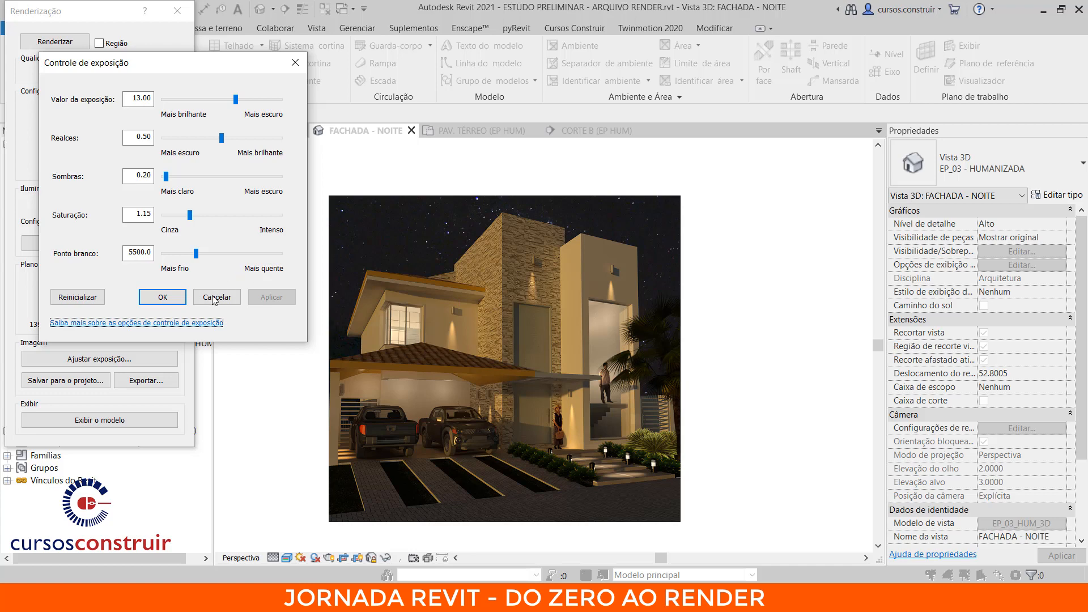
left_click(163, 297)
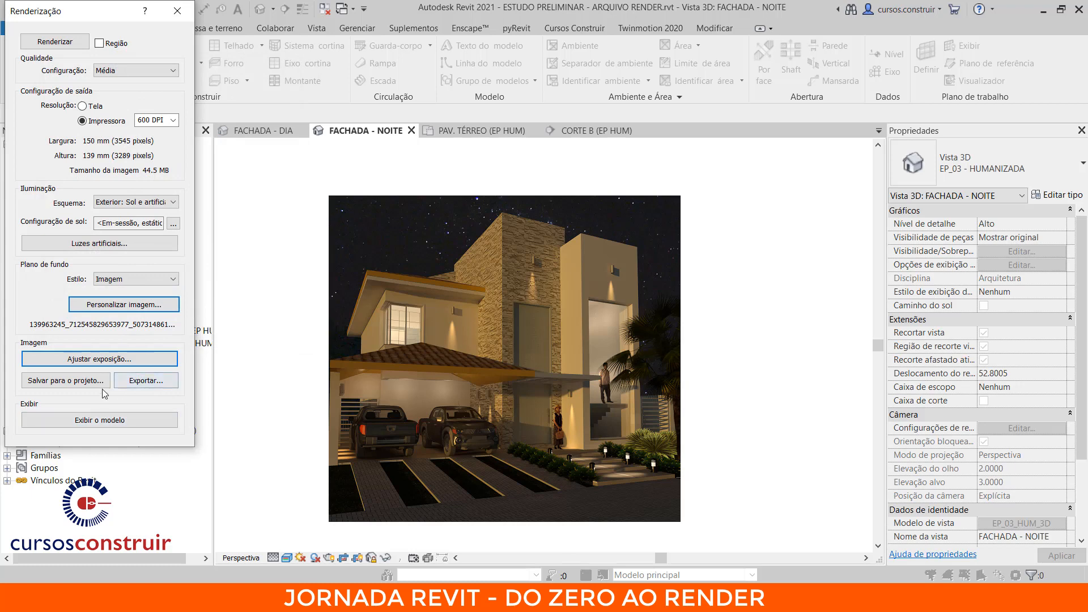
- Save the rendered image to the project under the name FACHADA - NOITE
left_click(89, 382)
left_click(626, 302)
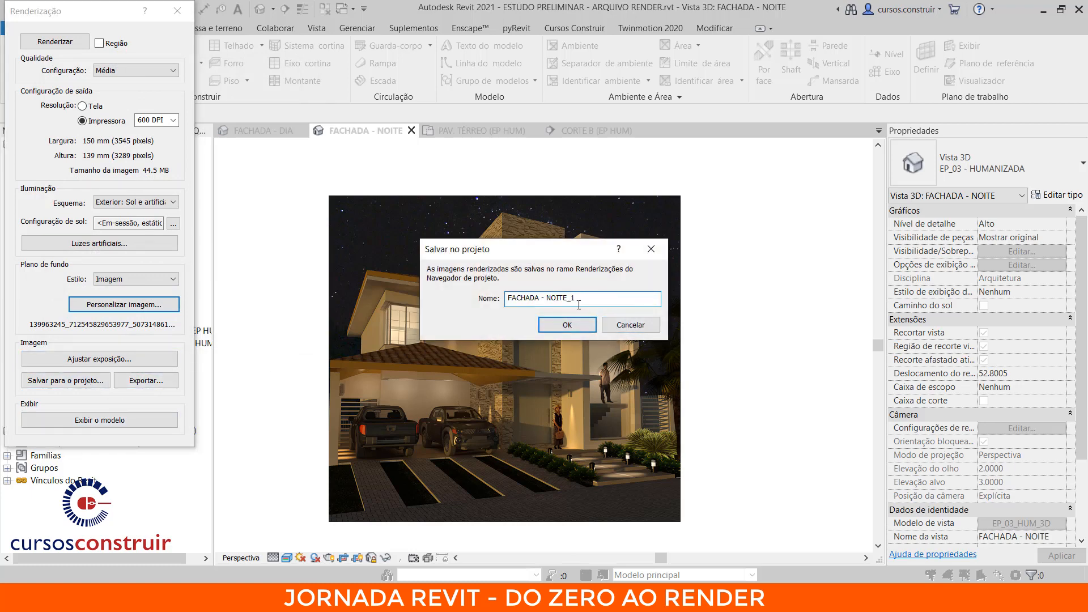
key("BackSpace")
key("BackSpace")
left_click(568, 324)
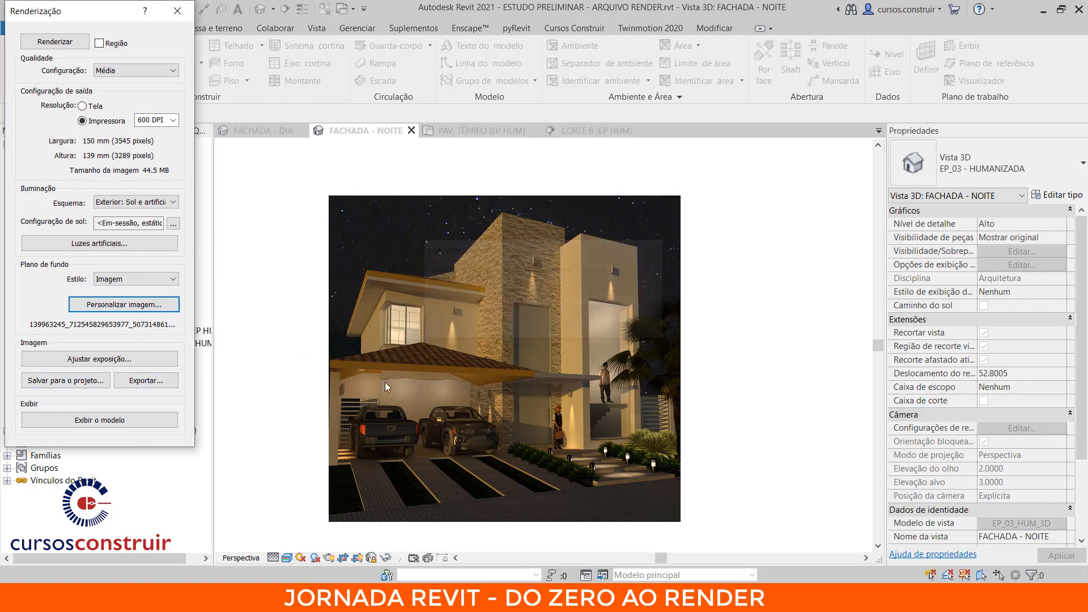
- Export the render as the JPEG file FACHADA - NOITE into the AULA RENDER folder
left_click(142, 381)
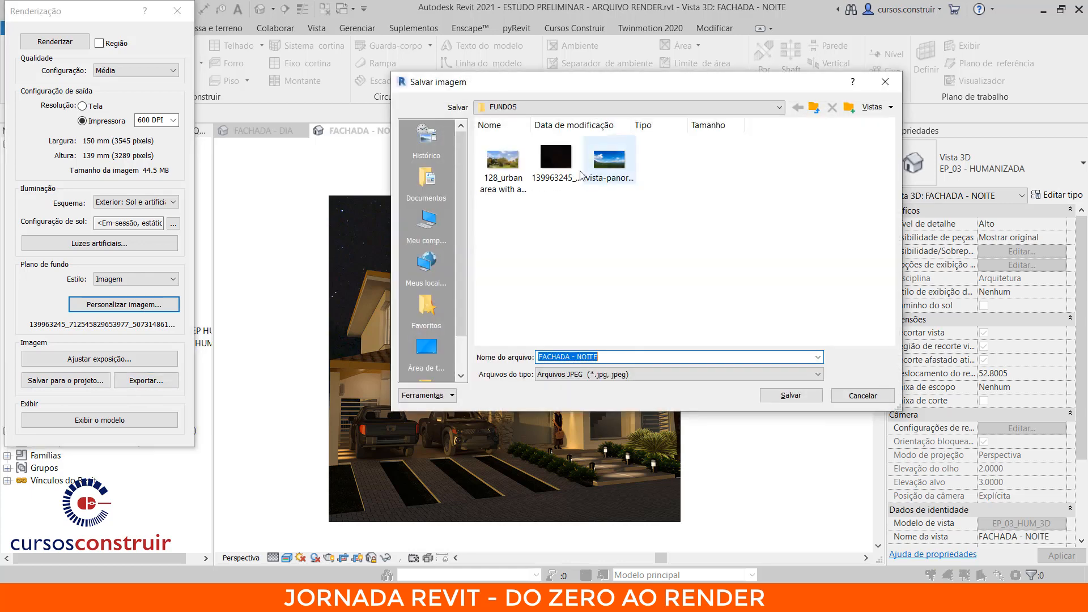
left_click(813, 108)
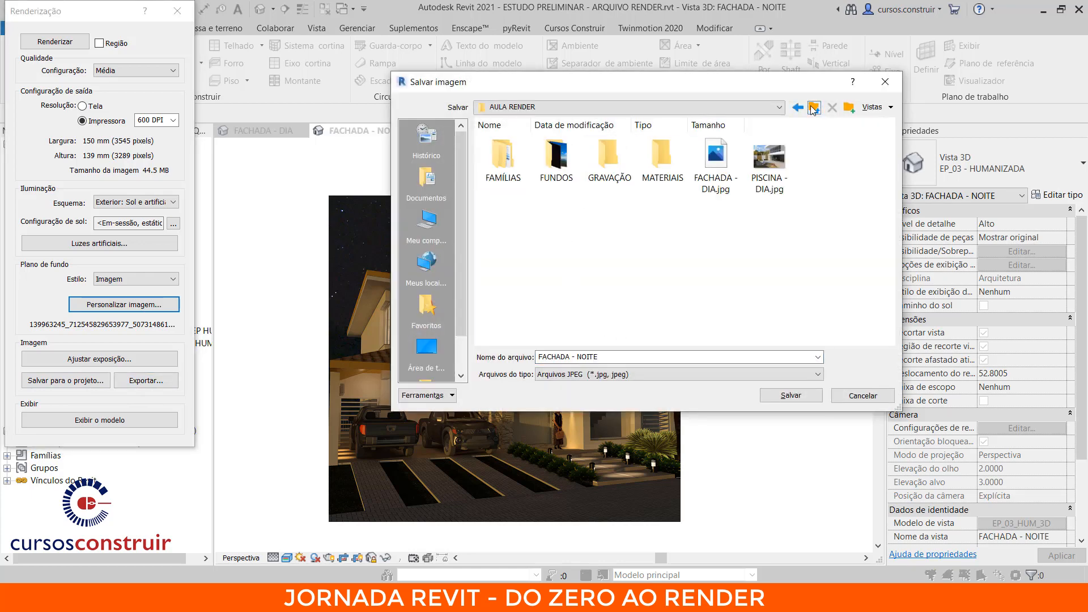
left_click(791, 396)
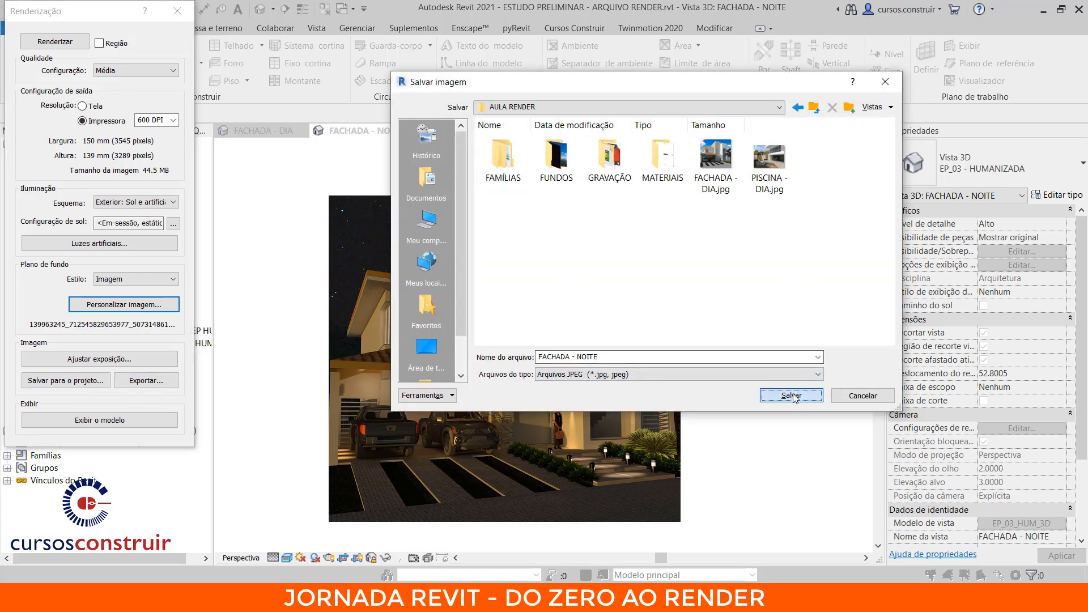